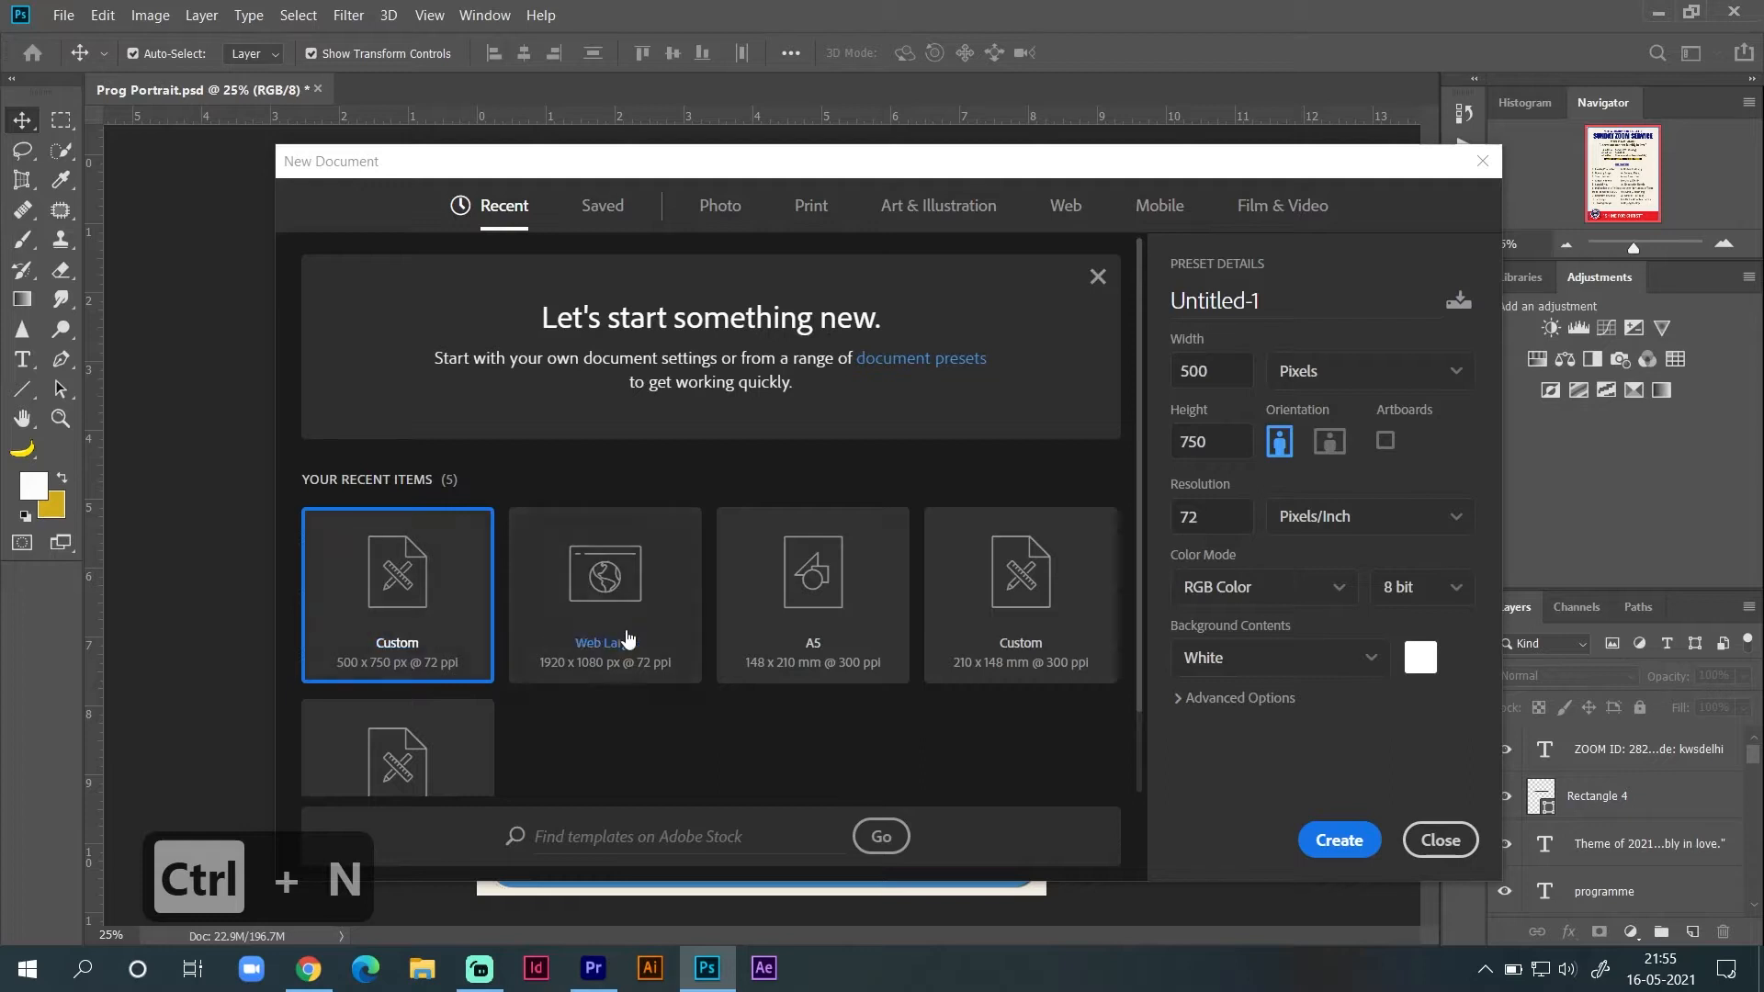
# Step: Create a new A5 document, 148 x 210 mm at 300 pixels/inch, in RGB with a white background
pyautogui.click(828, 628)
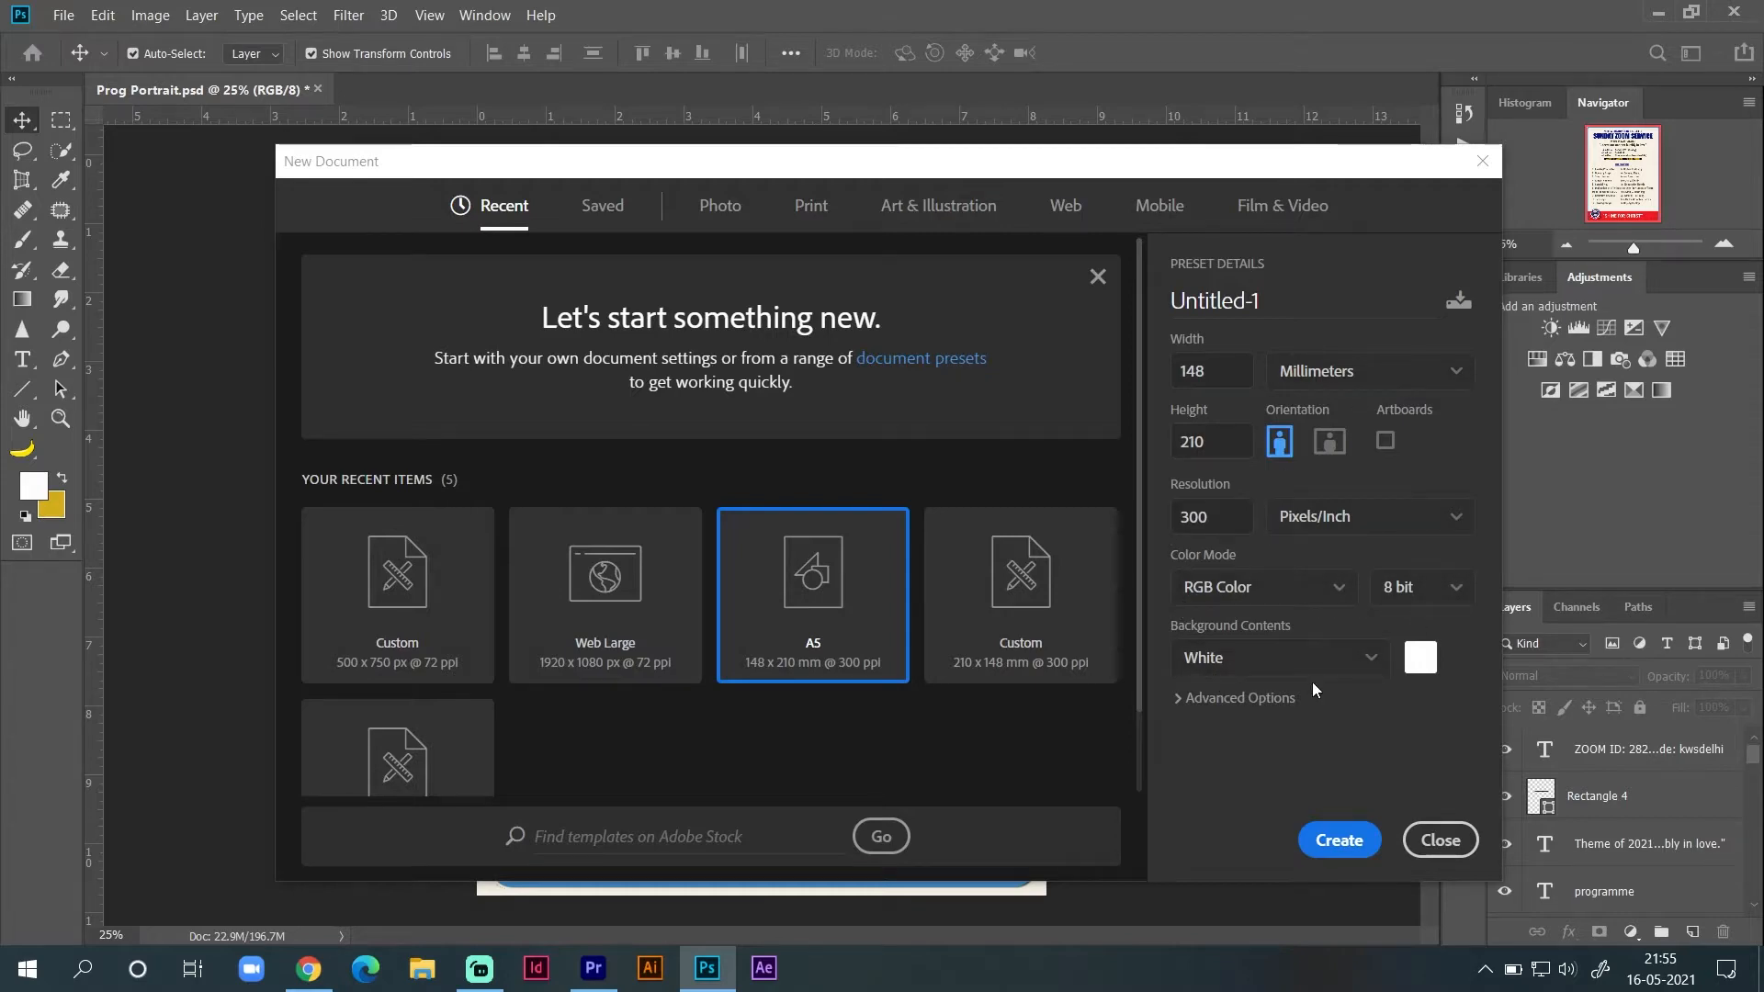
pyautogui.click(1353, 840)
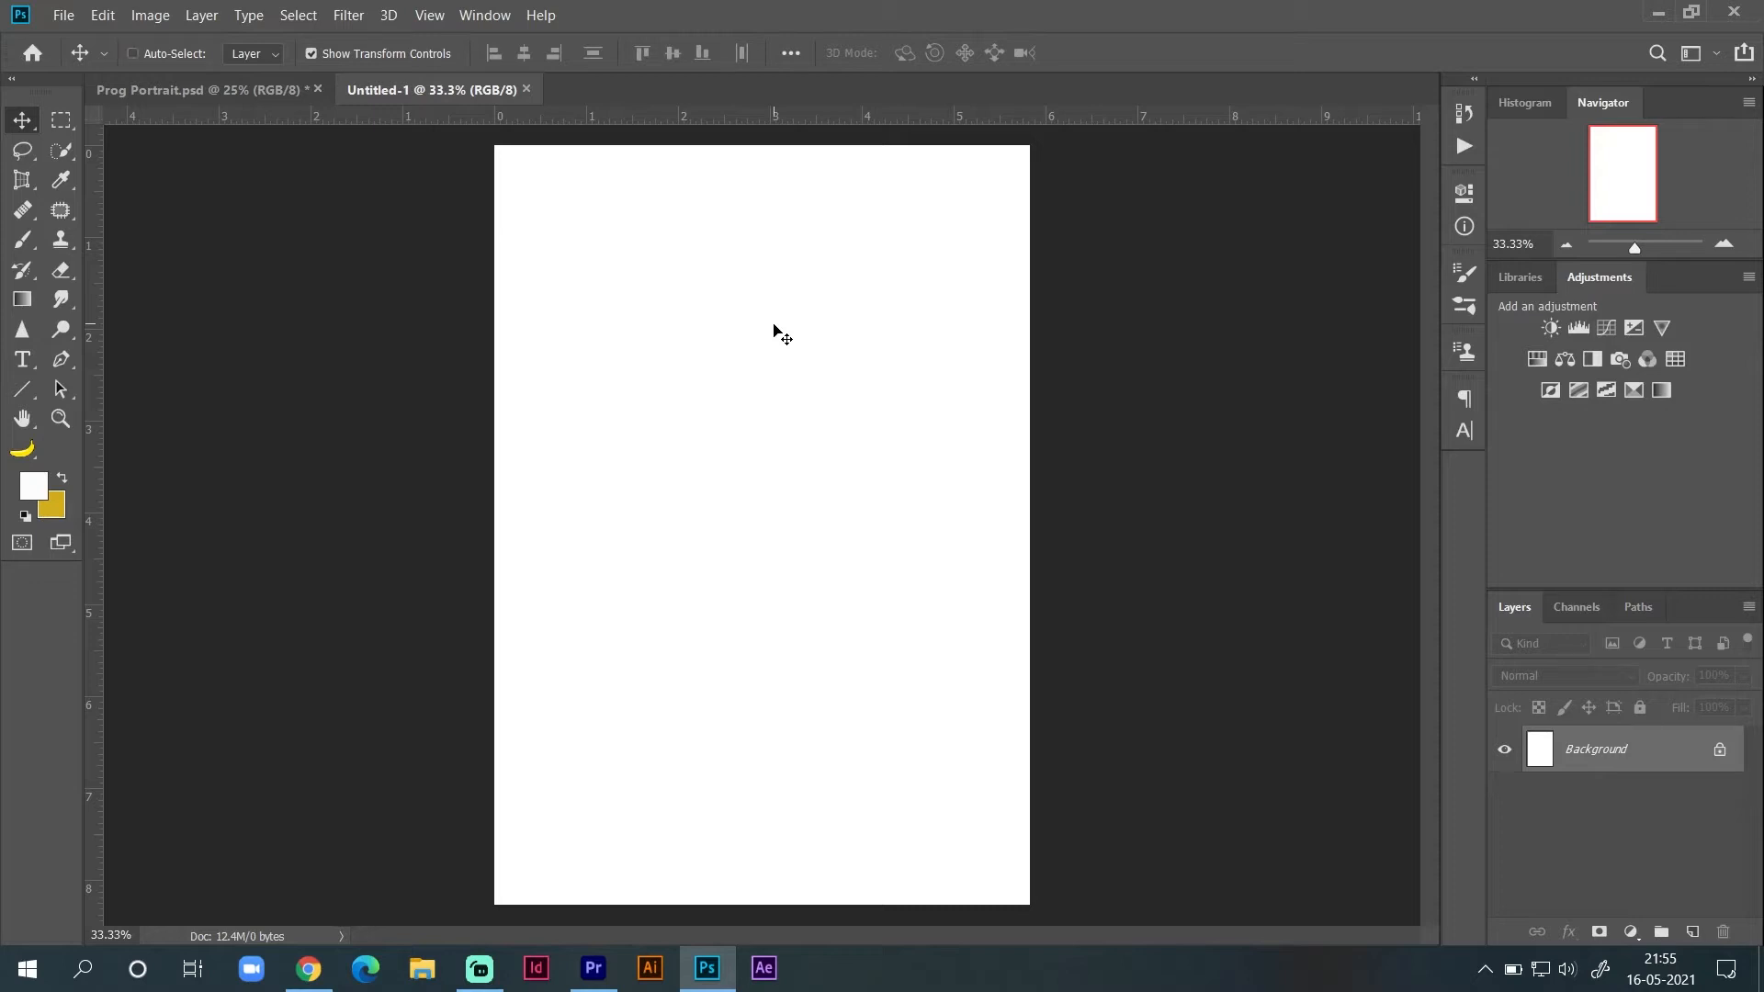
pyautogui.hotkey('ctrl', 'Tab')
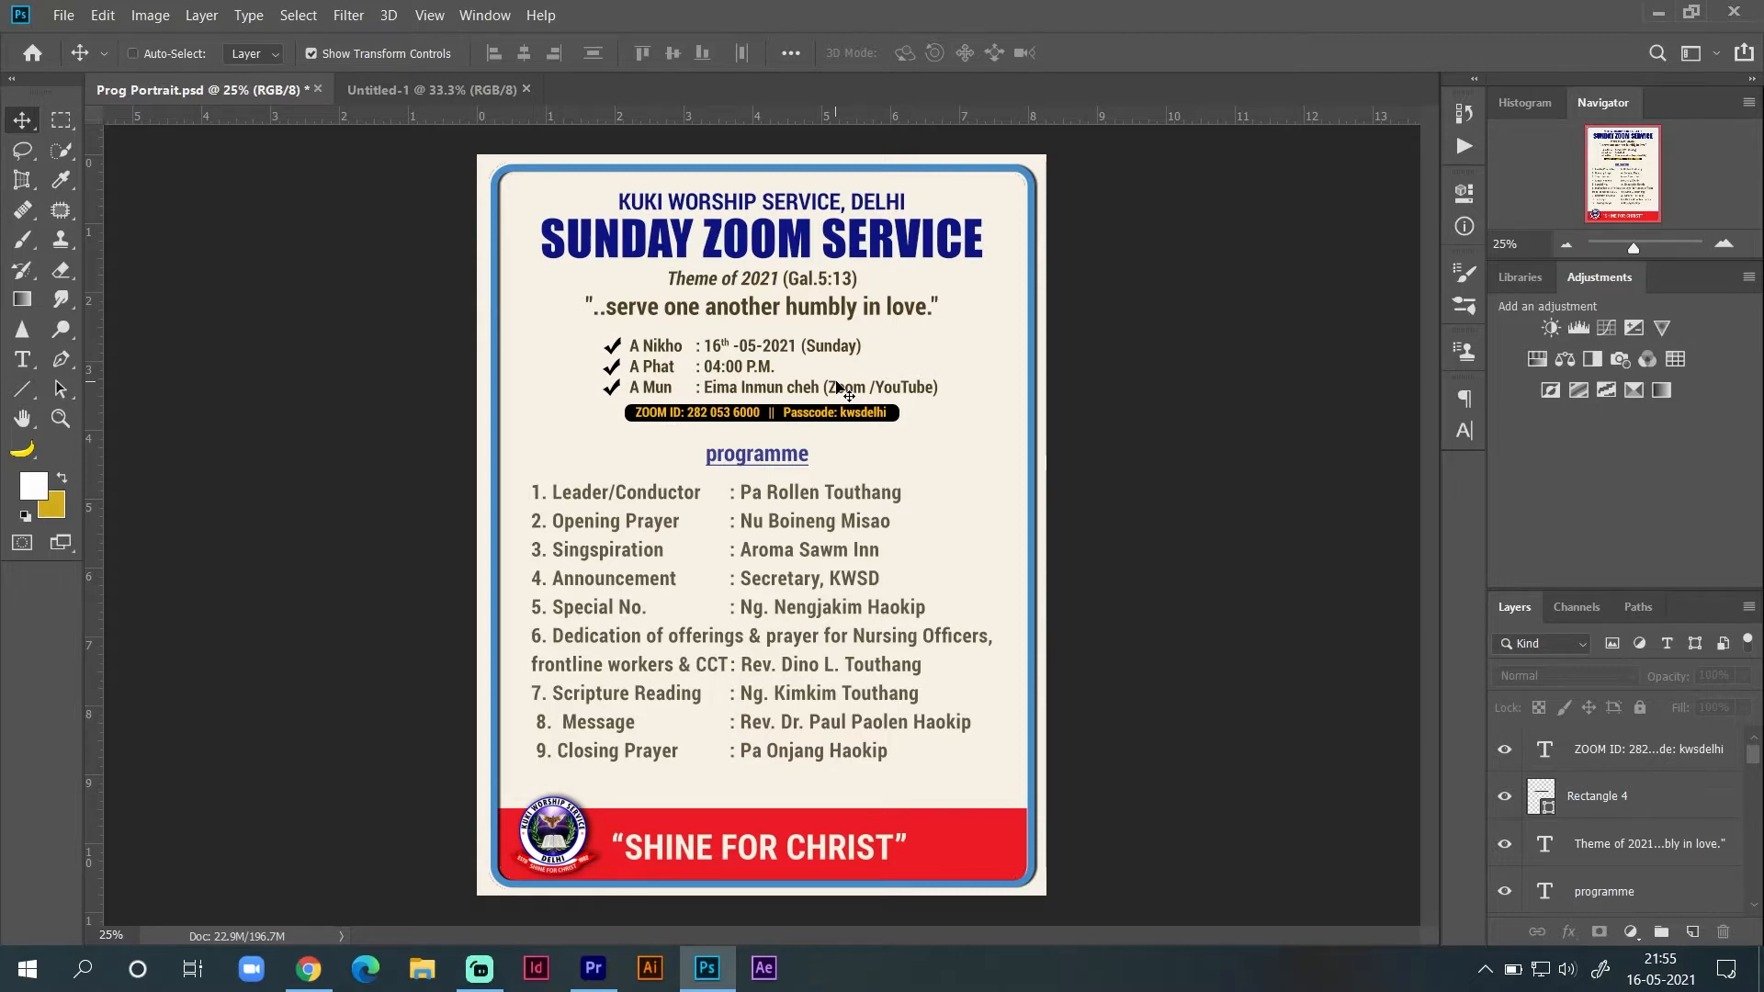
pyautogui.hotkey('ctrl', 'shift', 's')
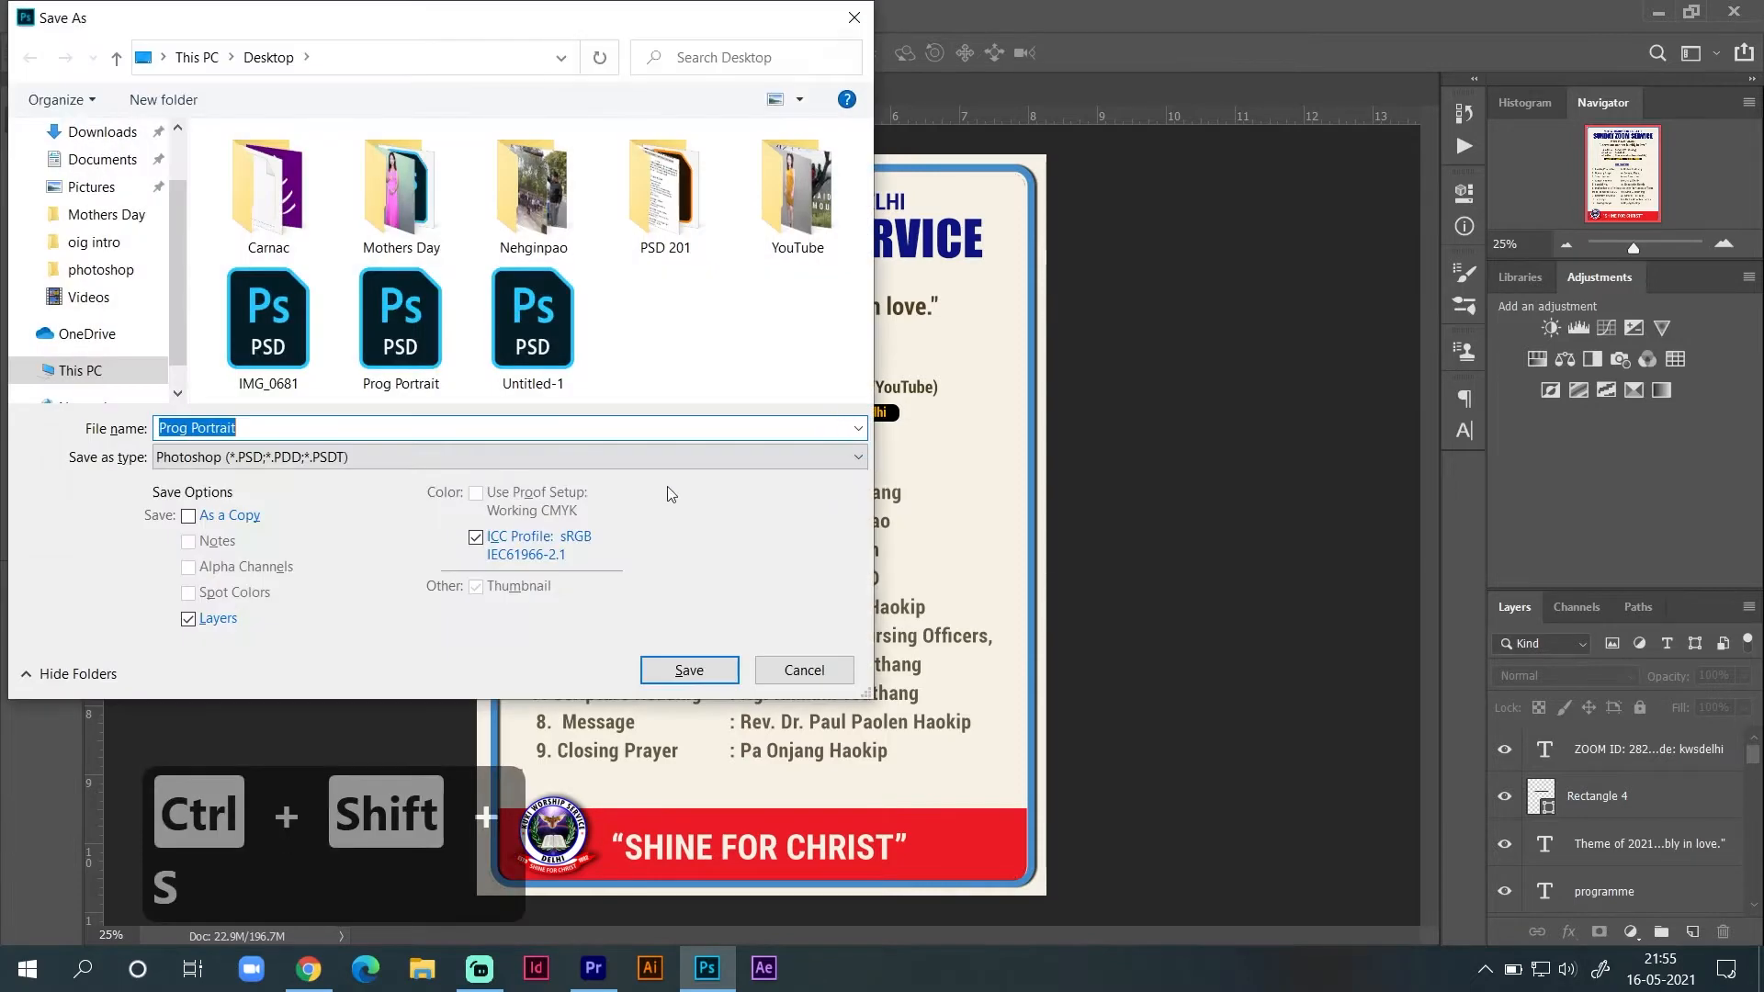
pyautogui.click(478, 458)
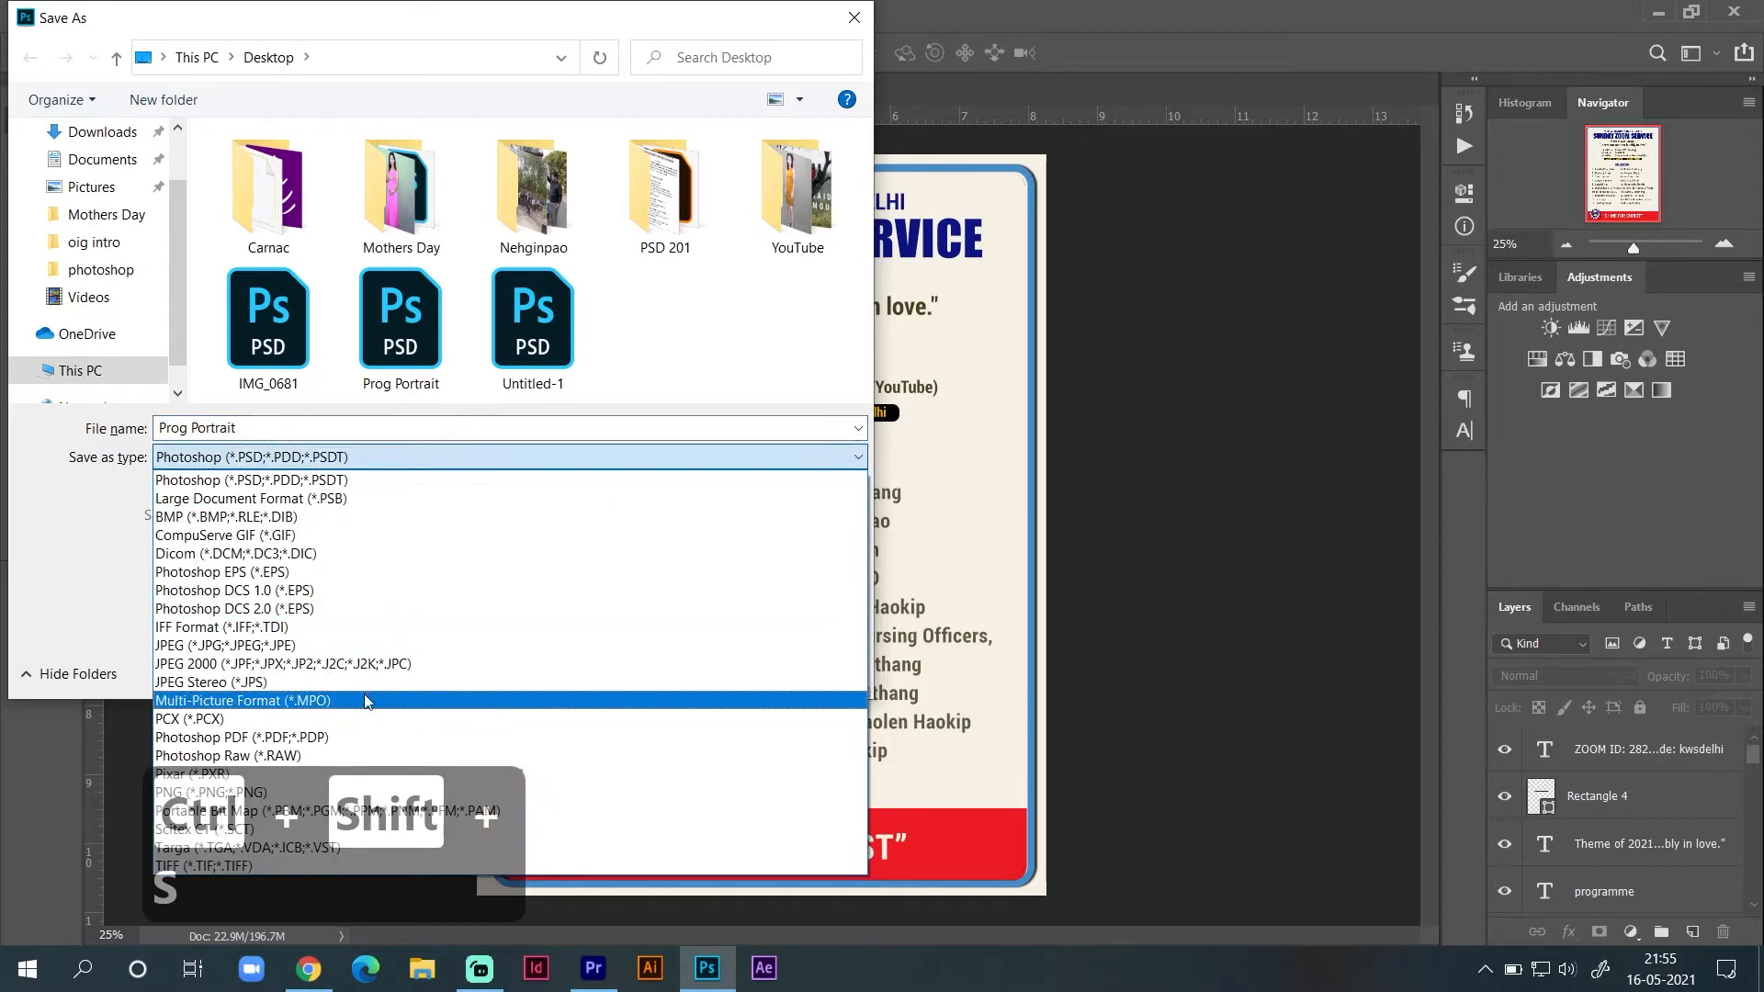
pyautogui.click(372, 646)
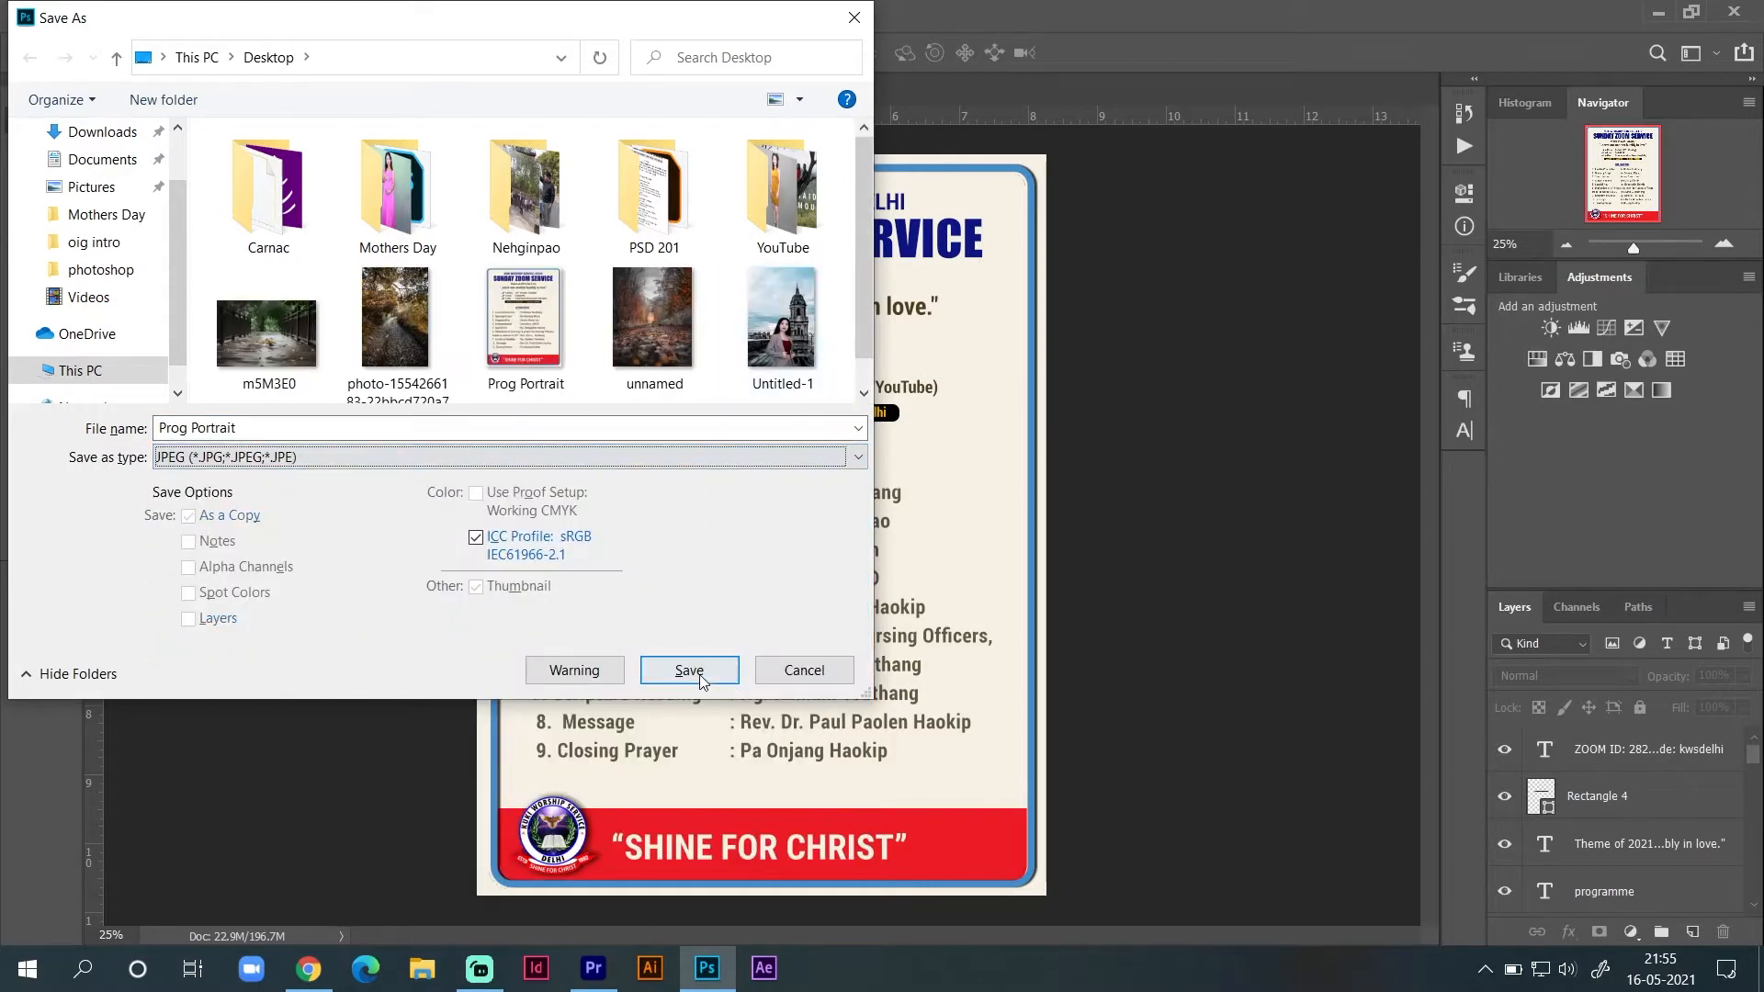
pyautogui.click(802, 670)
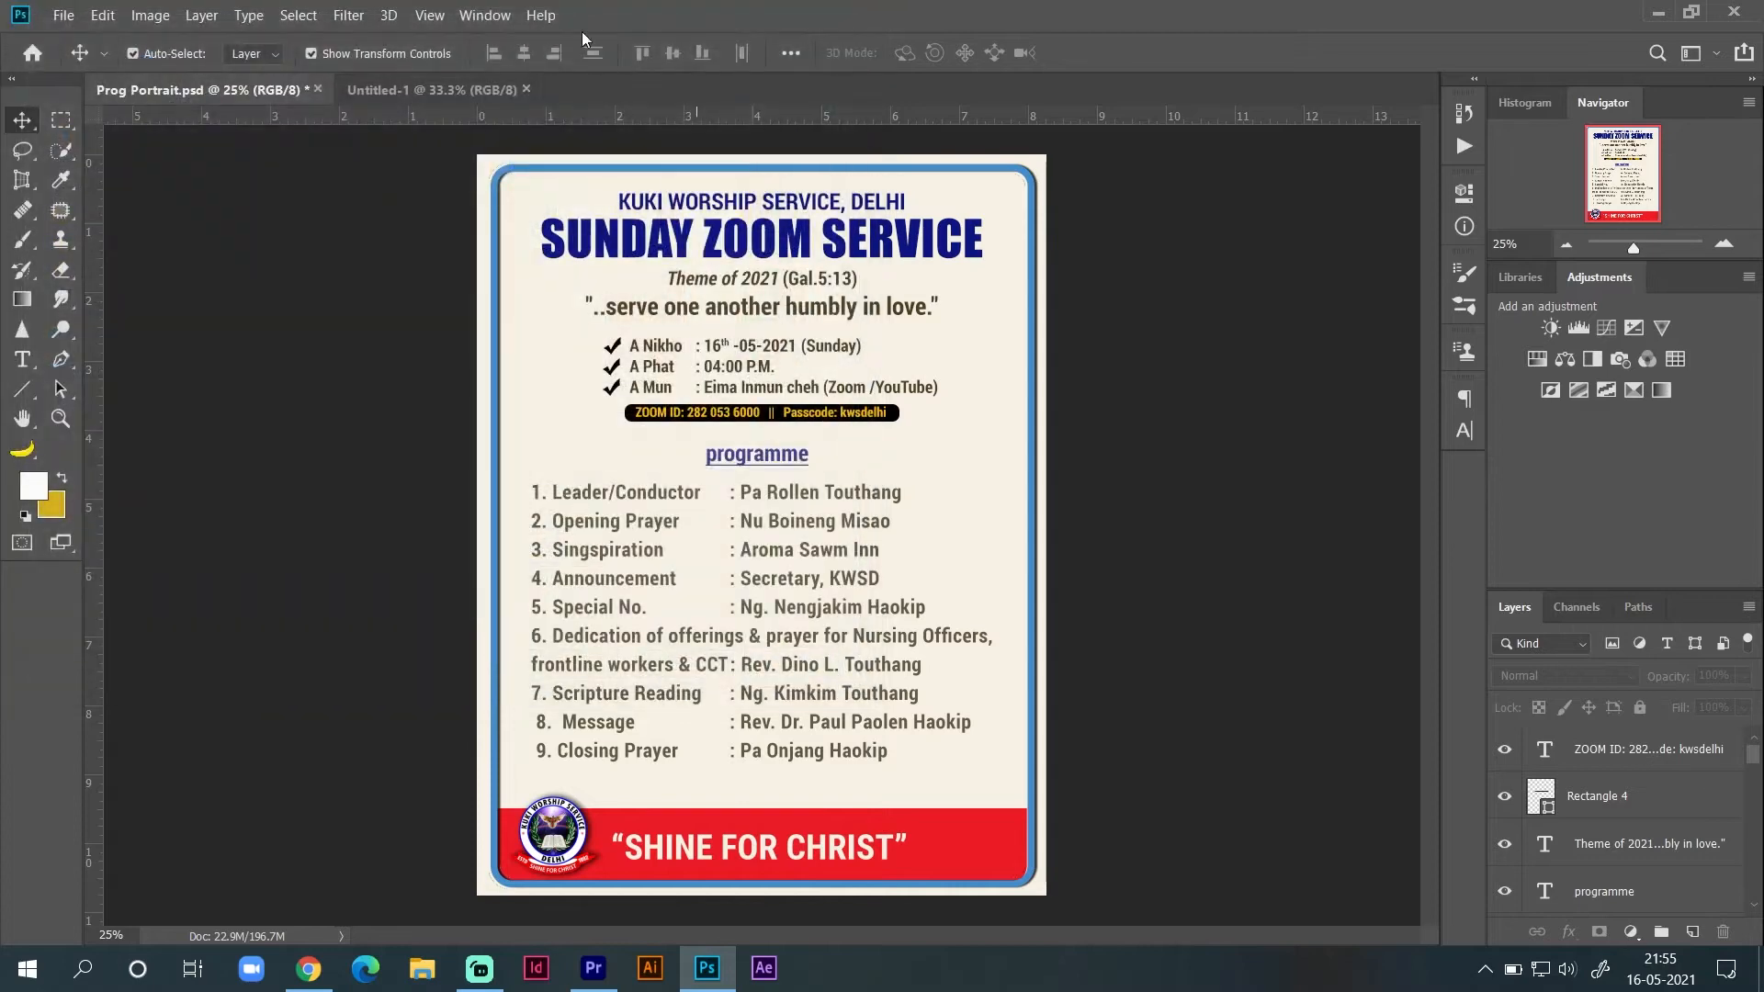
# Step: Open Prog Portrait.jpg and paste its image into the Untitled-1 document as a new layer
pyautogui.click(432, 89)
pyautogui.hotkey('ctrl', 'o')
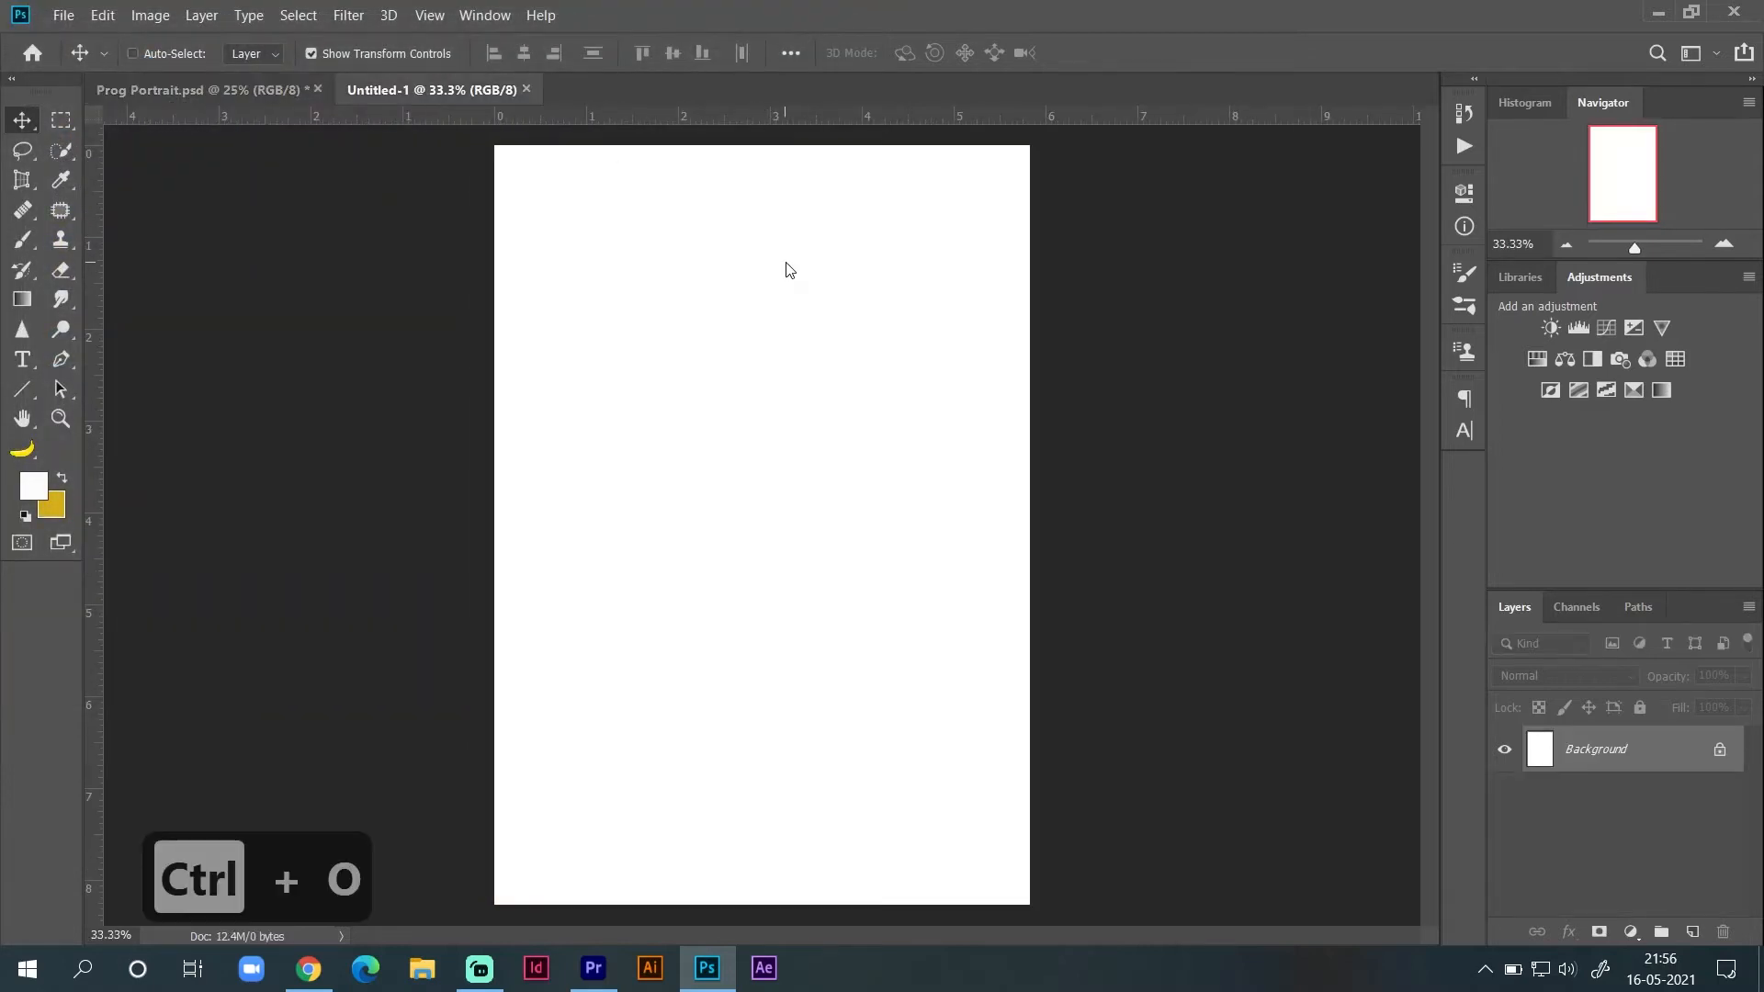
pyautogui.scroll(-3, 421, 395)
pyautogui.doubleClick(301, 235)
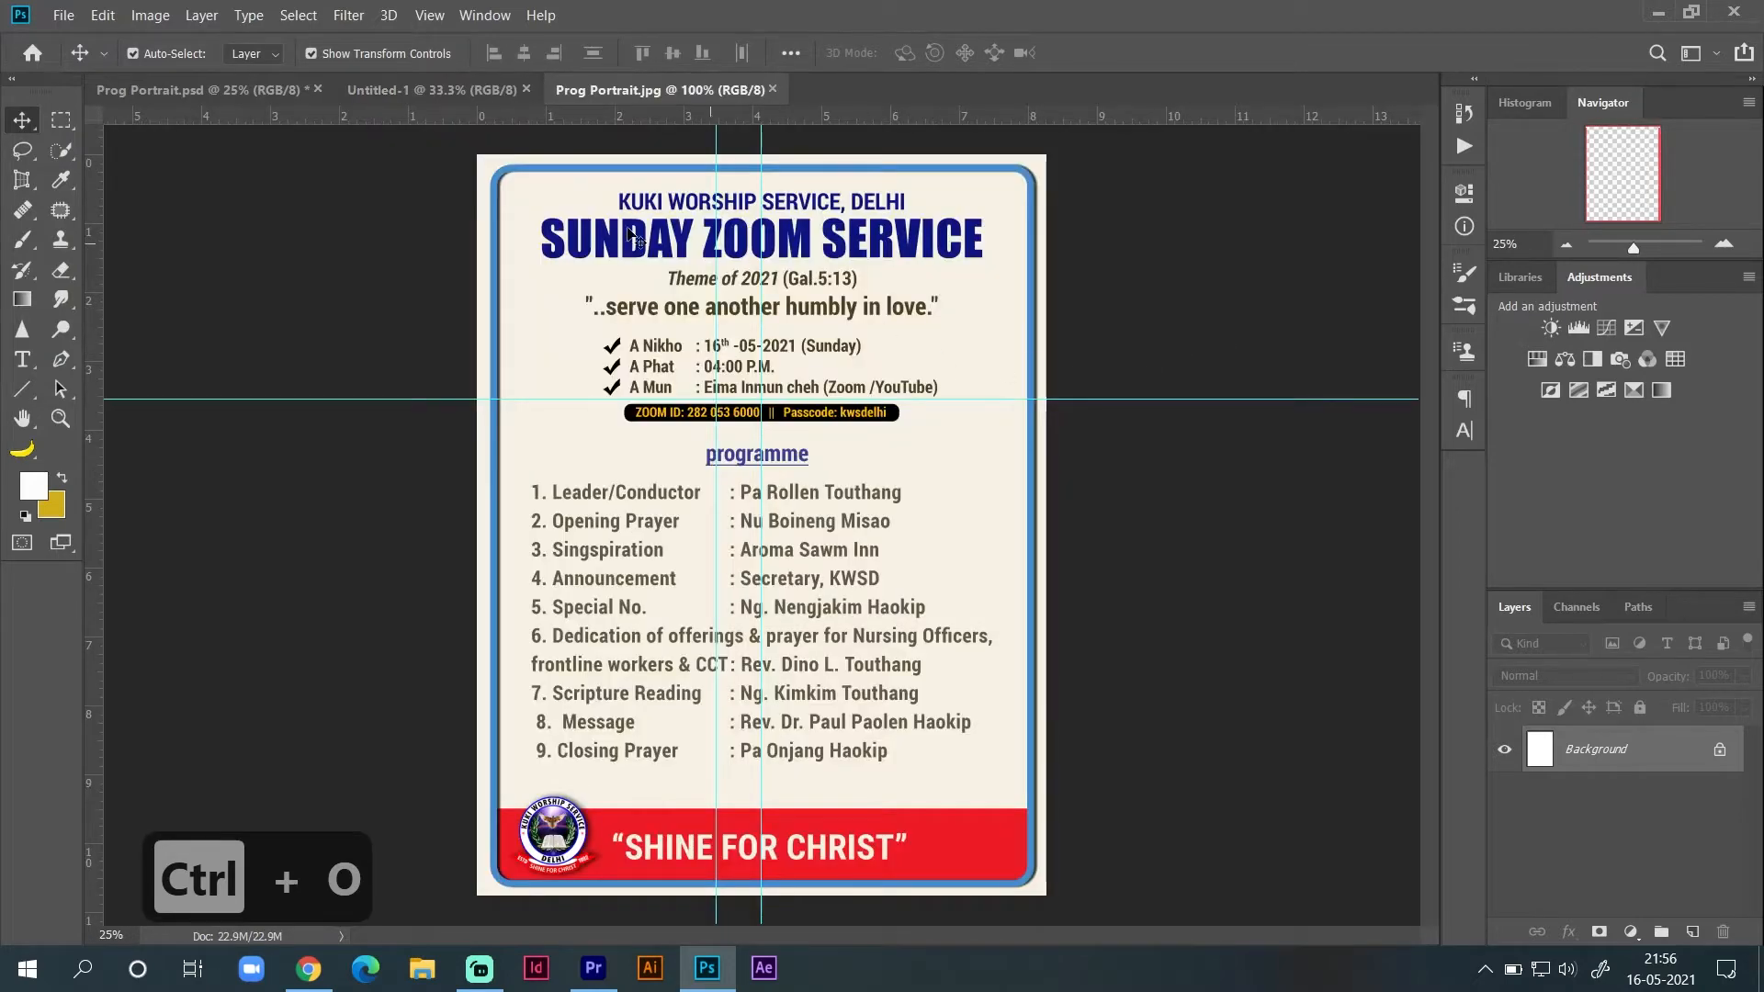
pyautogui.click(429, 92)
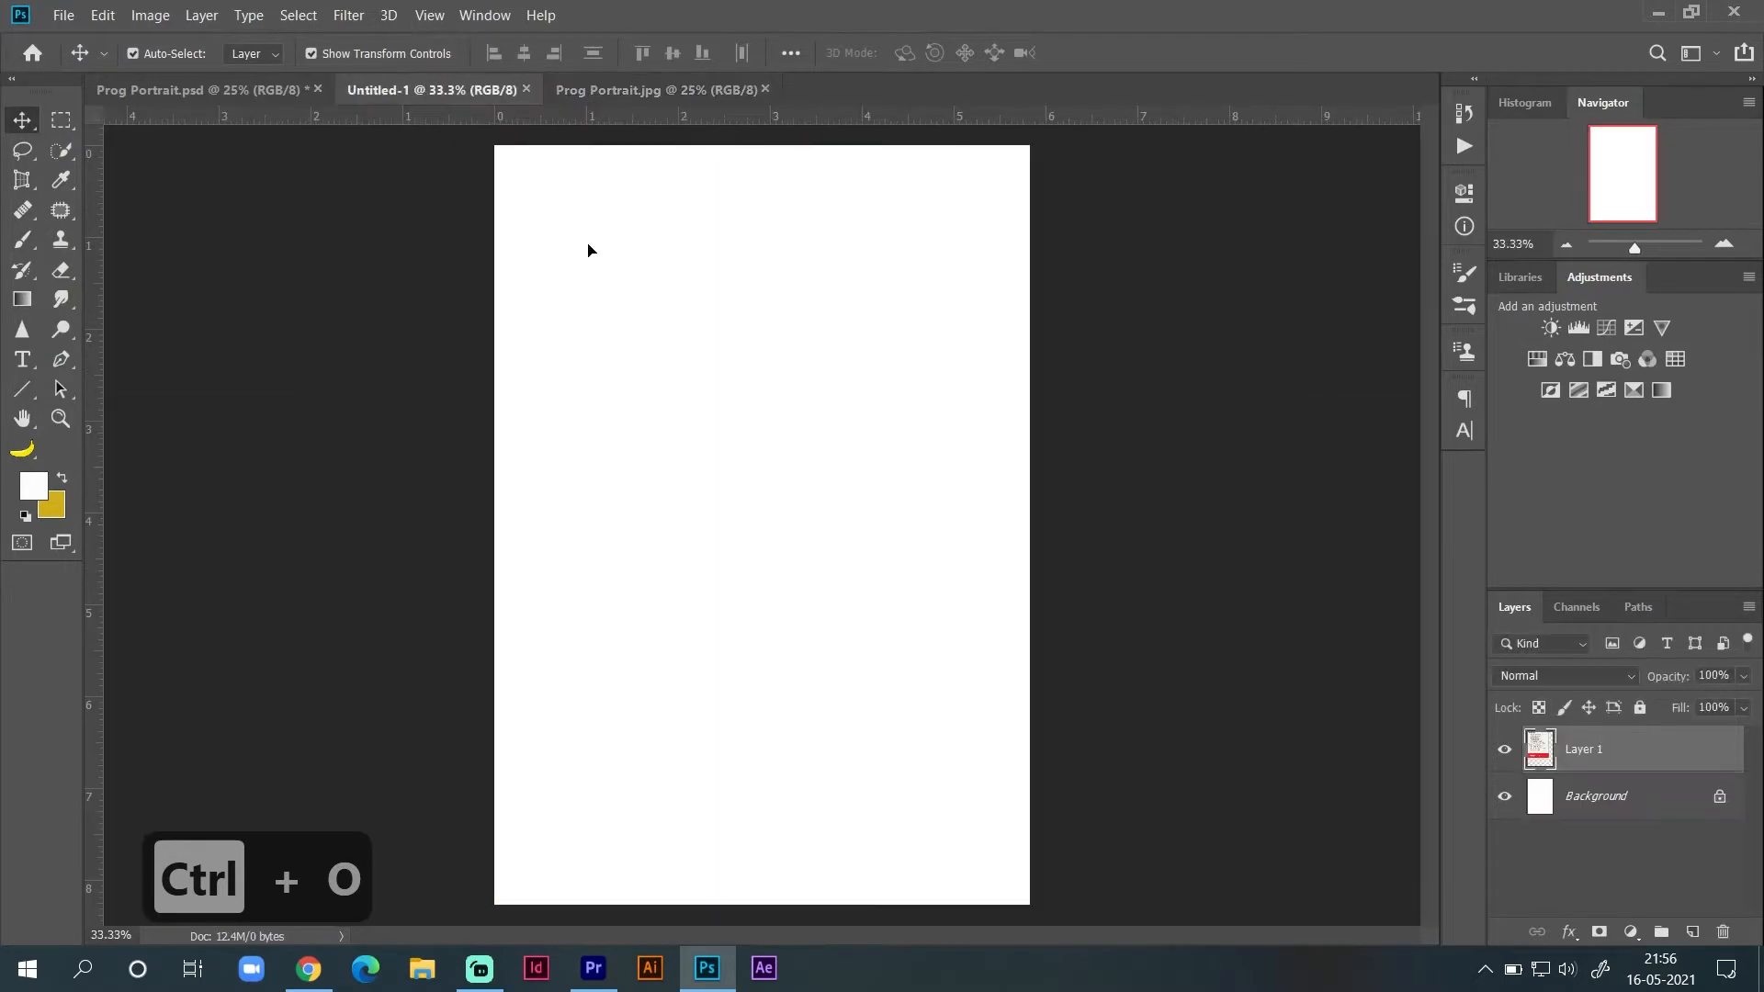
pyautogui.hotkey('ctrl', 'v')
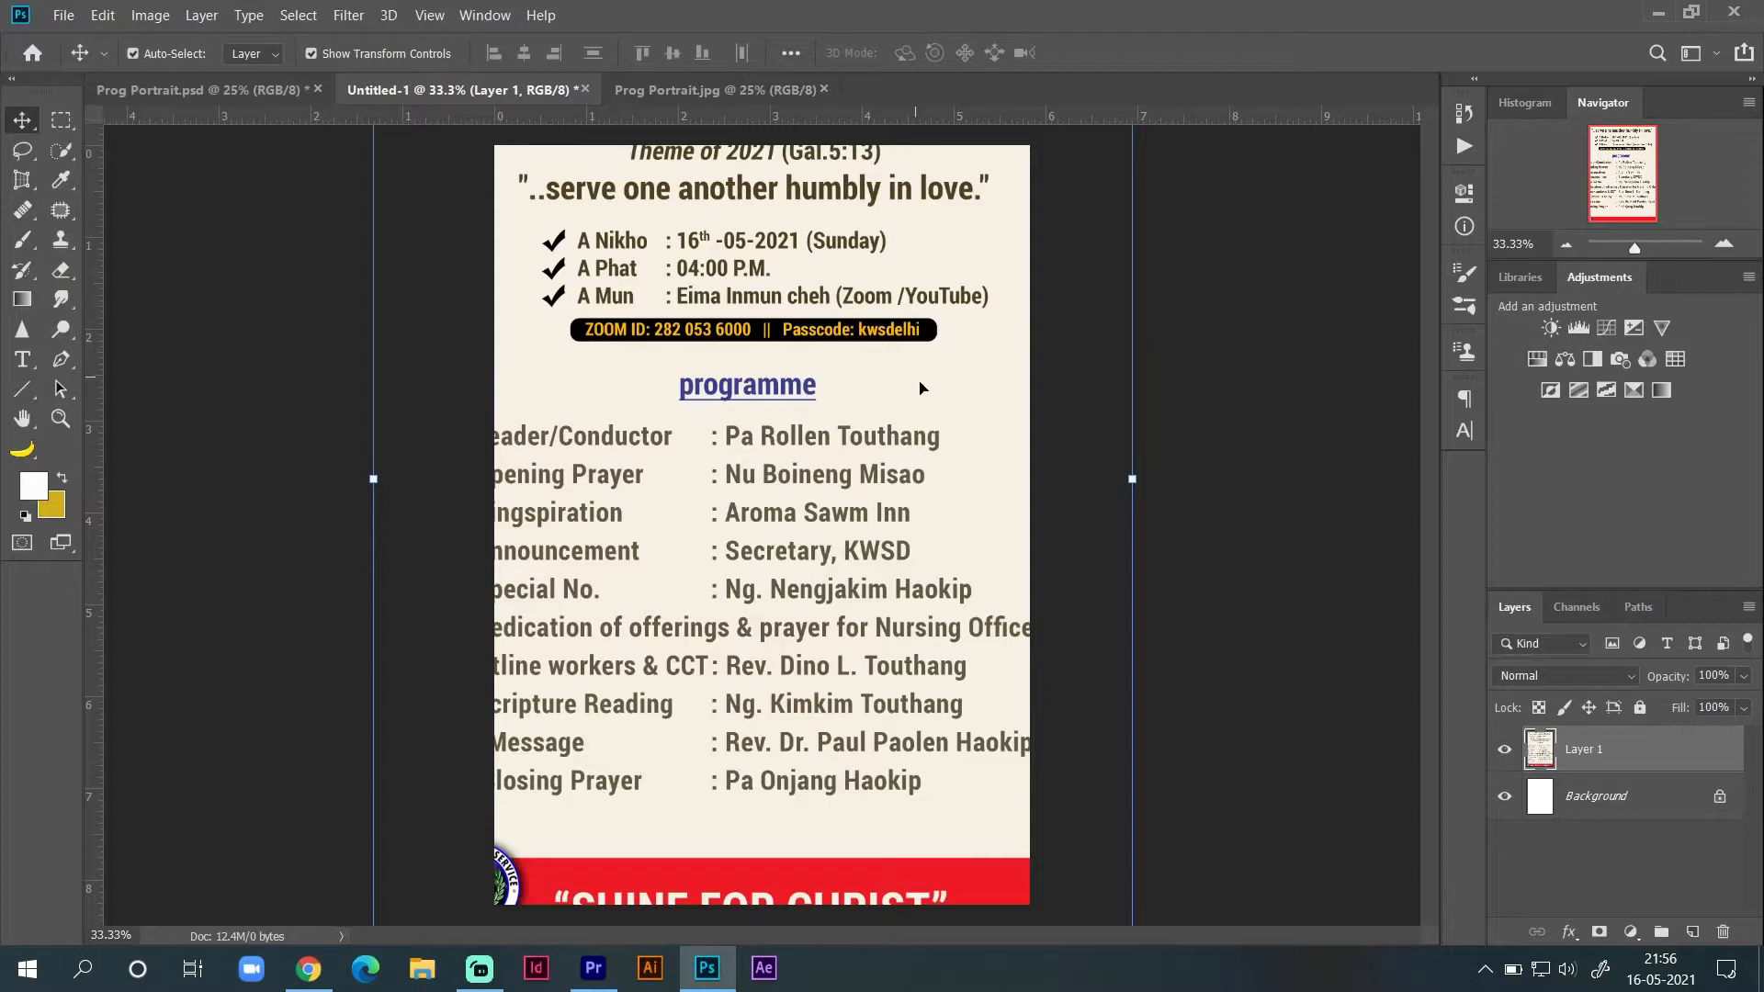
# Step: Scale the pasted programme image to about 52% and position it inside the page with white space all around
pyautogui.click(1570, 247)
pyautogui.click(1570, 248)
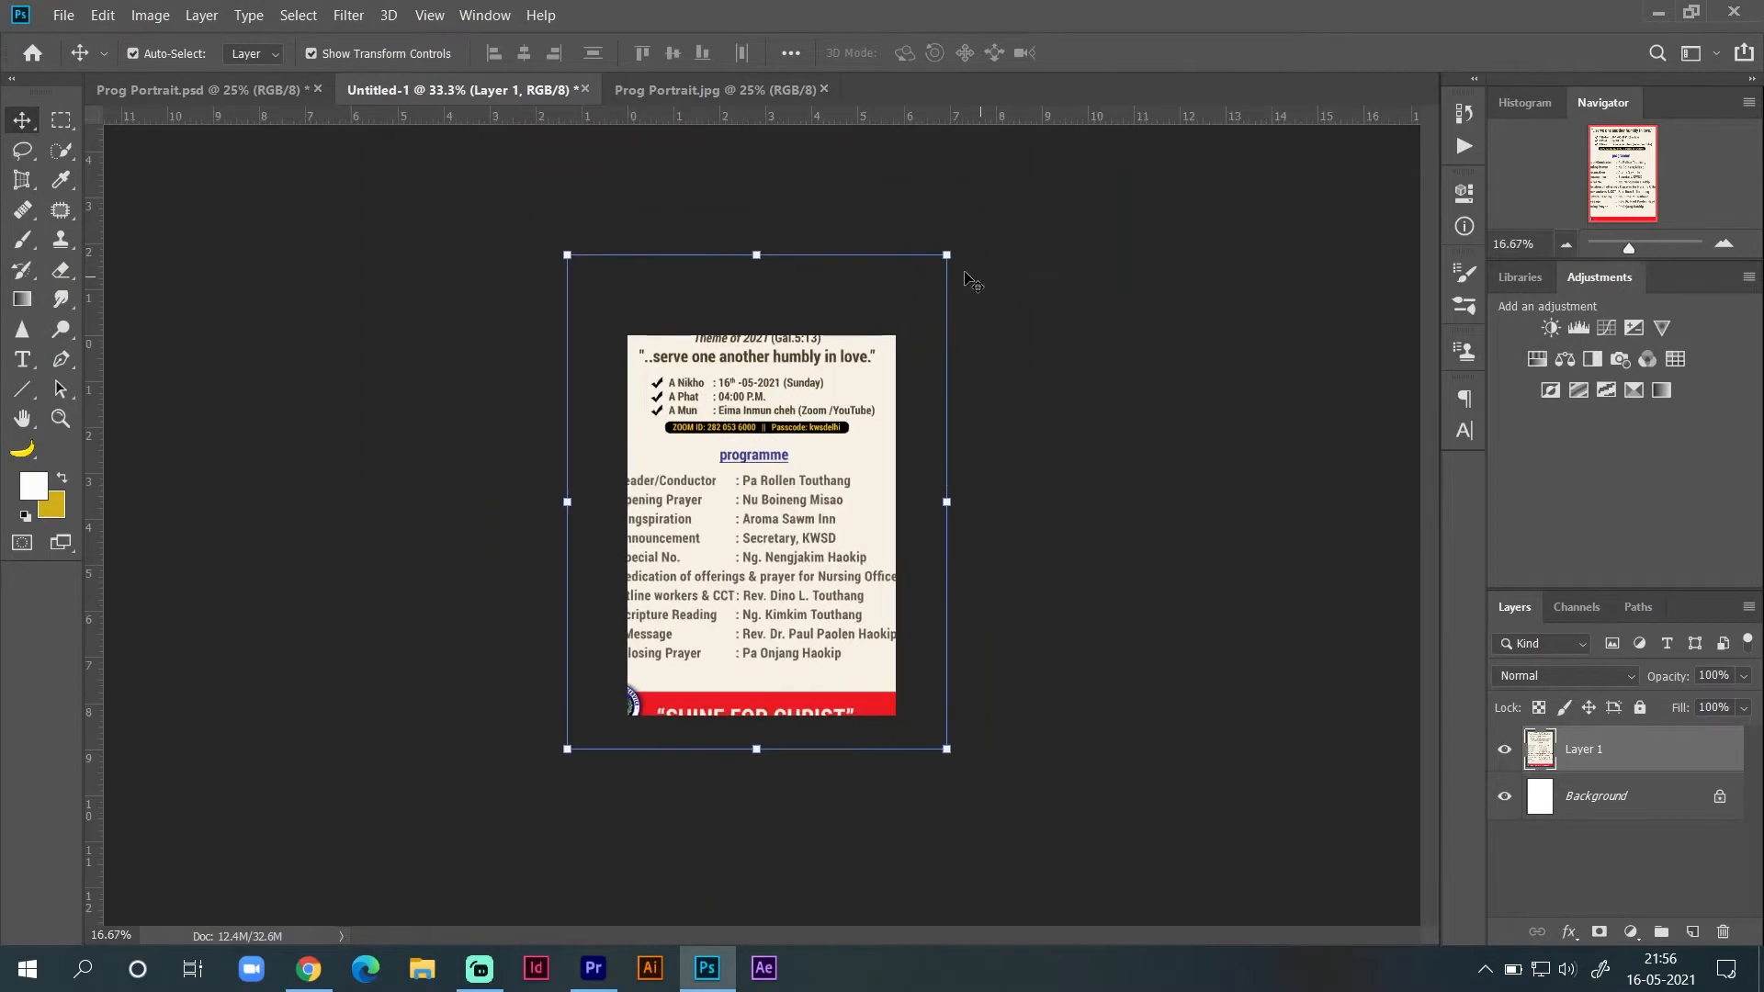
pyautogui.moveTo(930, 292); pyautogui.dragTo(795, 465)
pyautogui.press('Return')
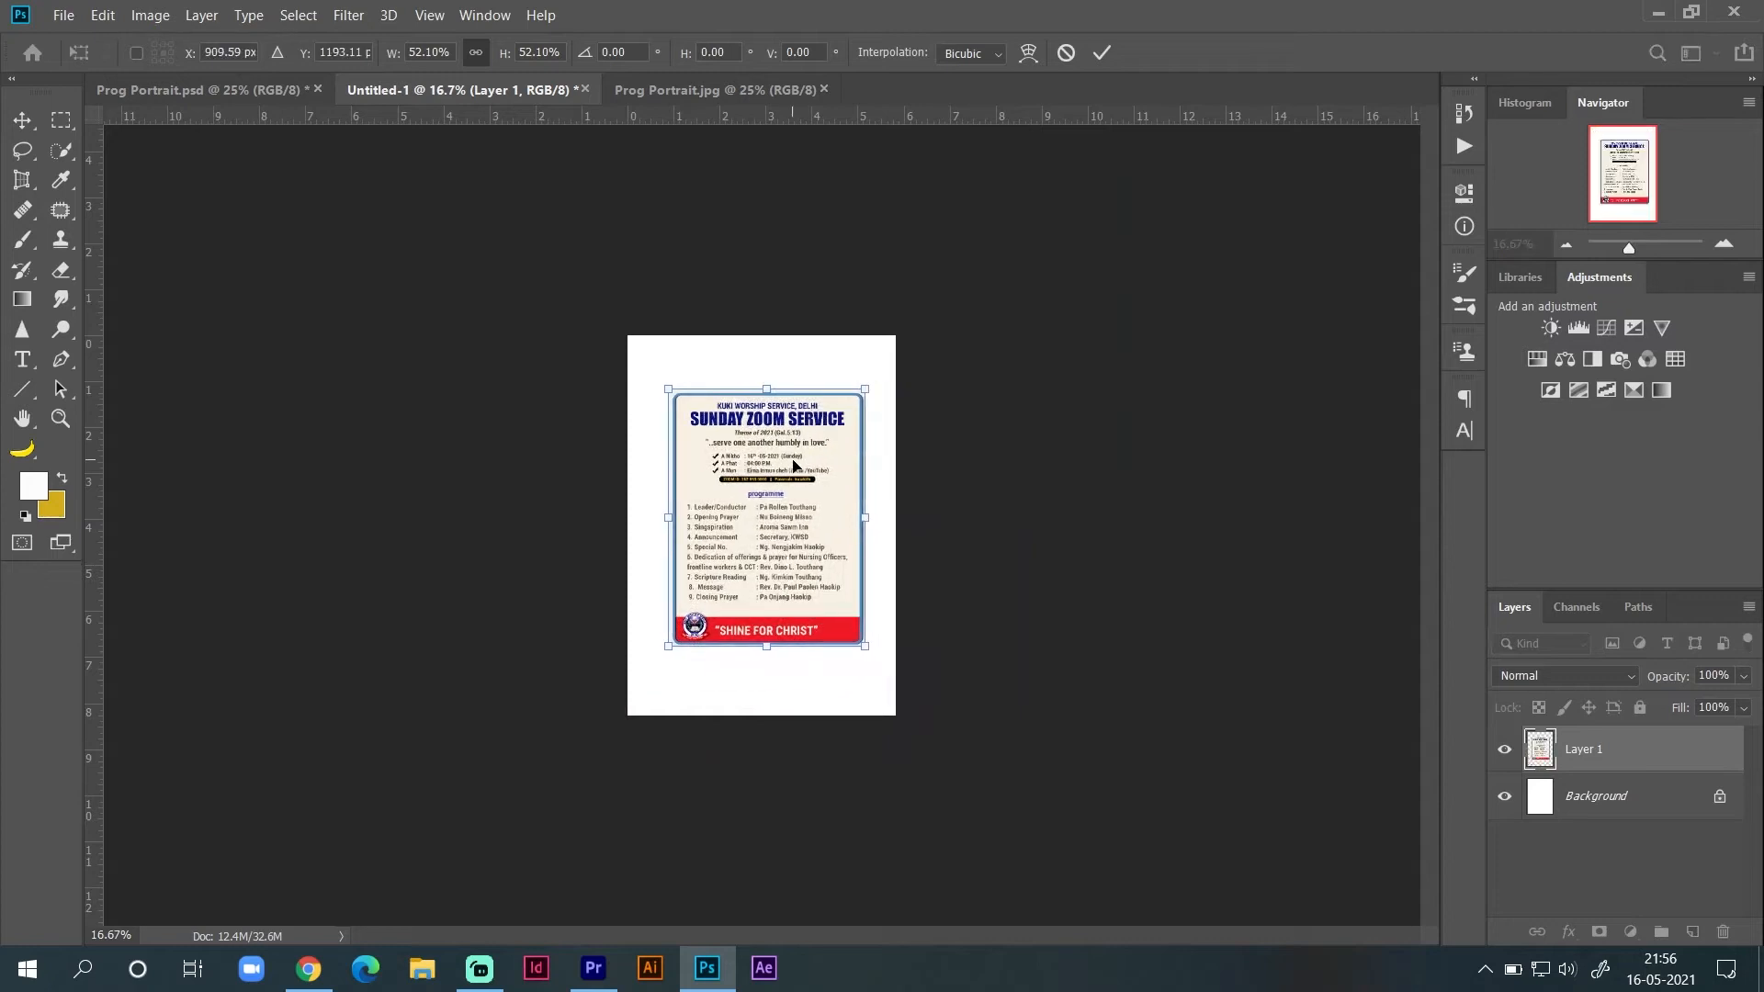
pyautogui.click(820, 452)
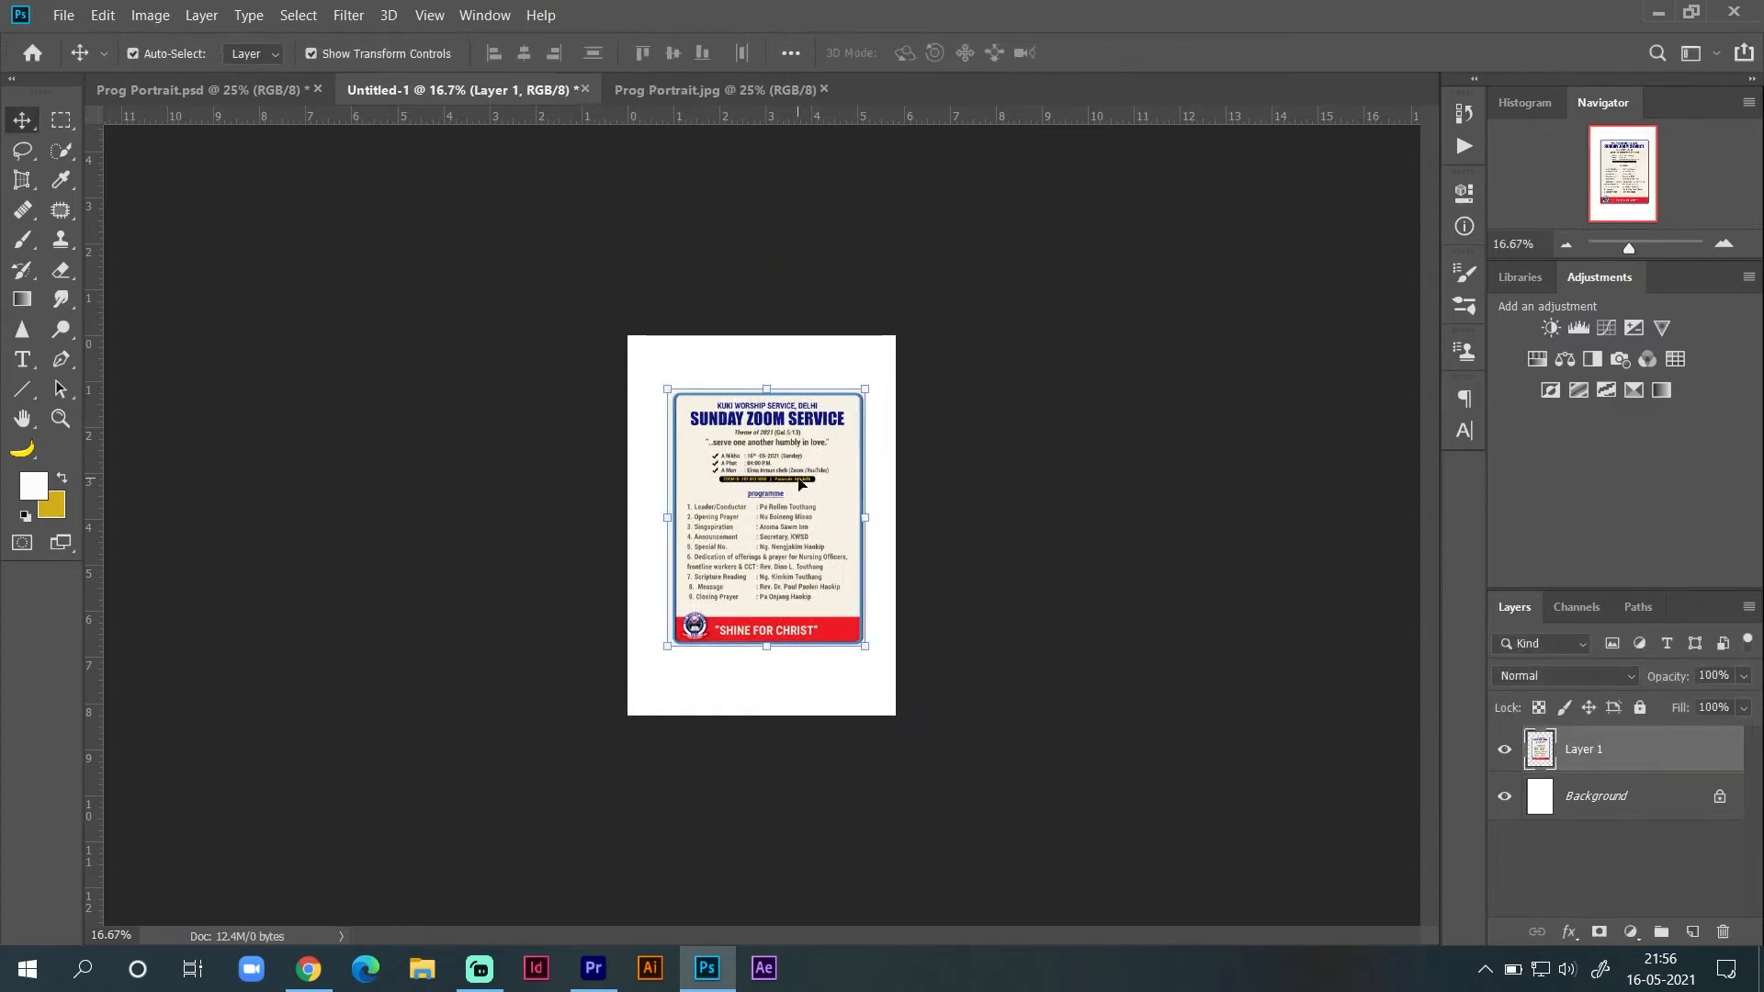
pyautogui.click(1726, 245)
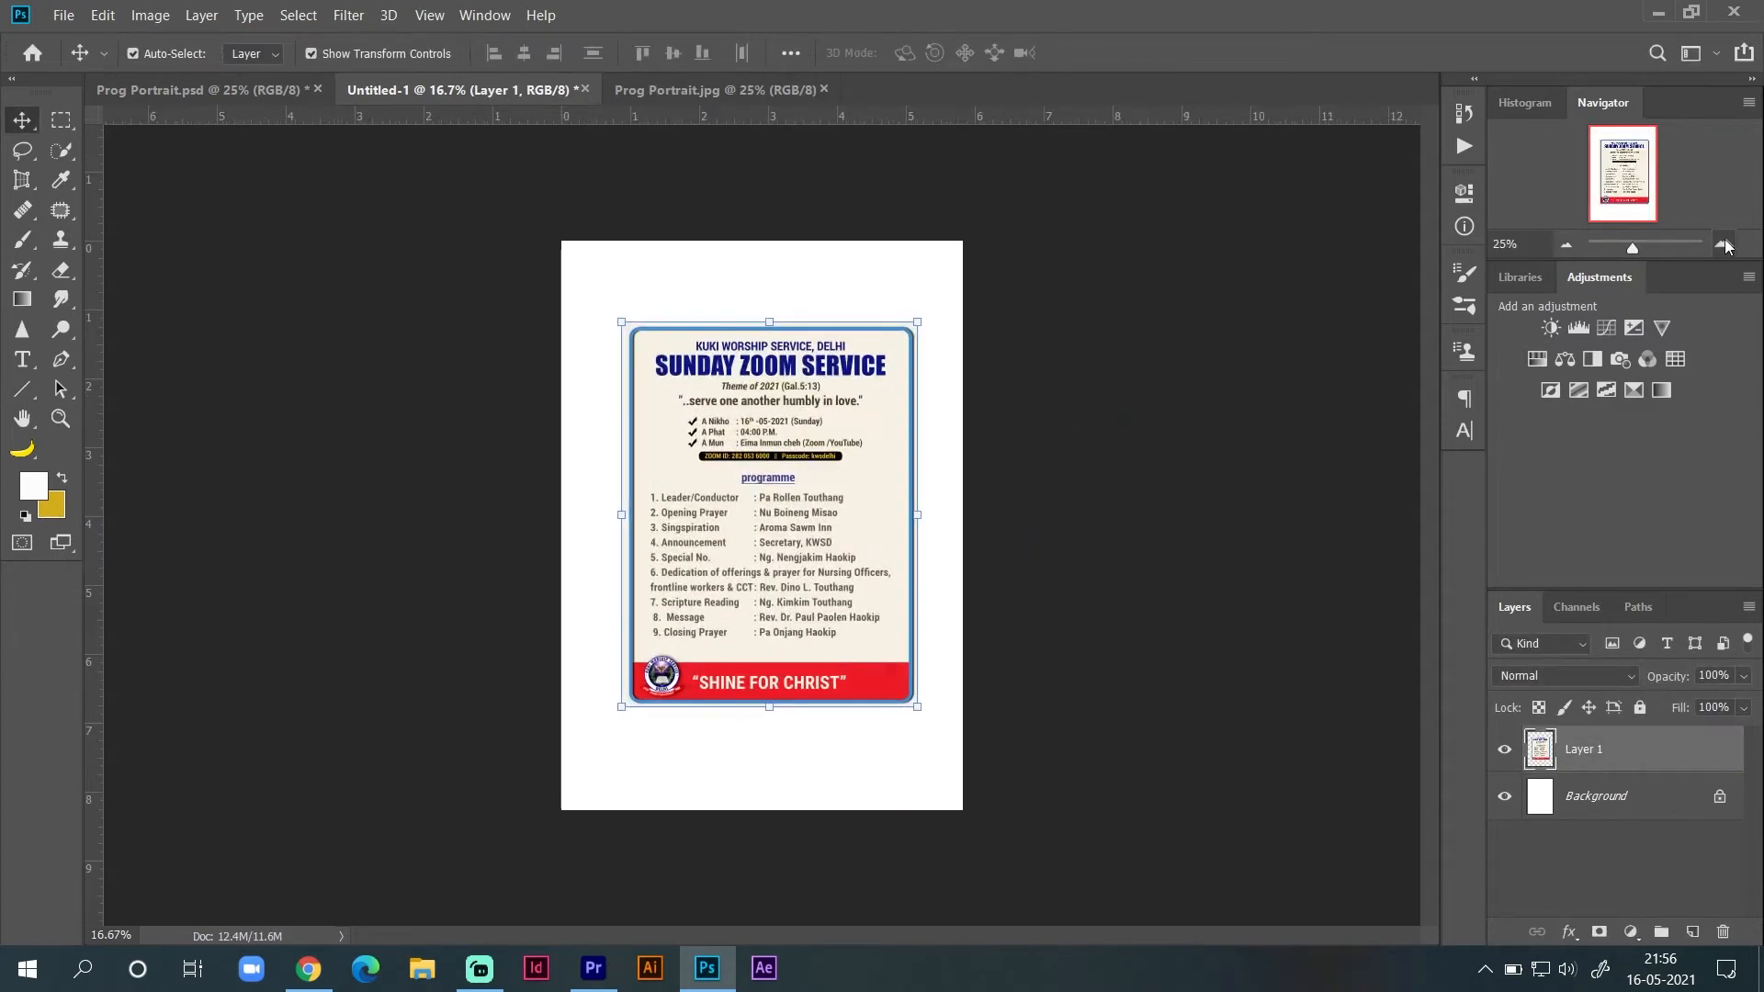
pyautogui.hotkey('ctrl', '0')
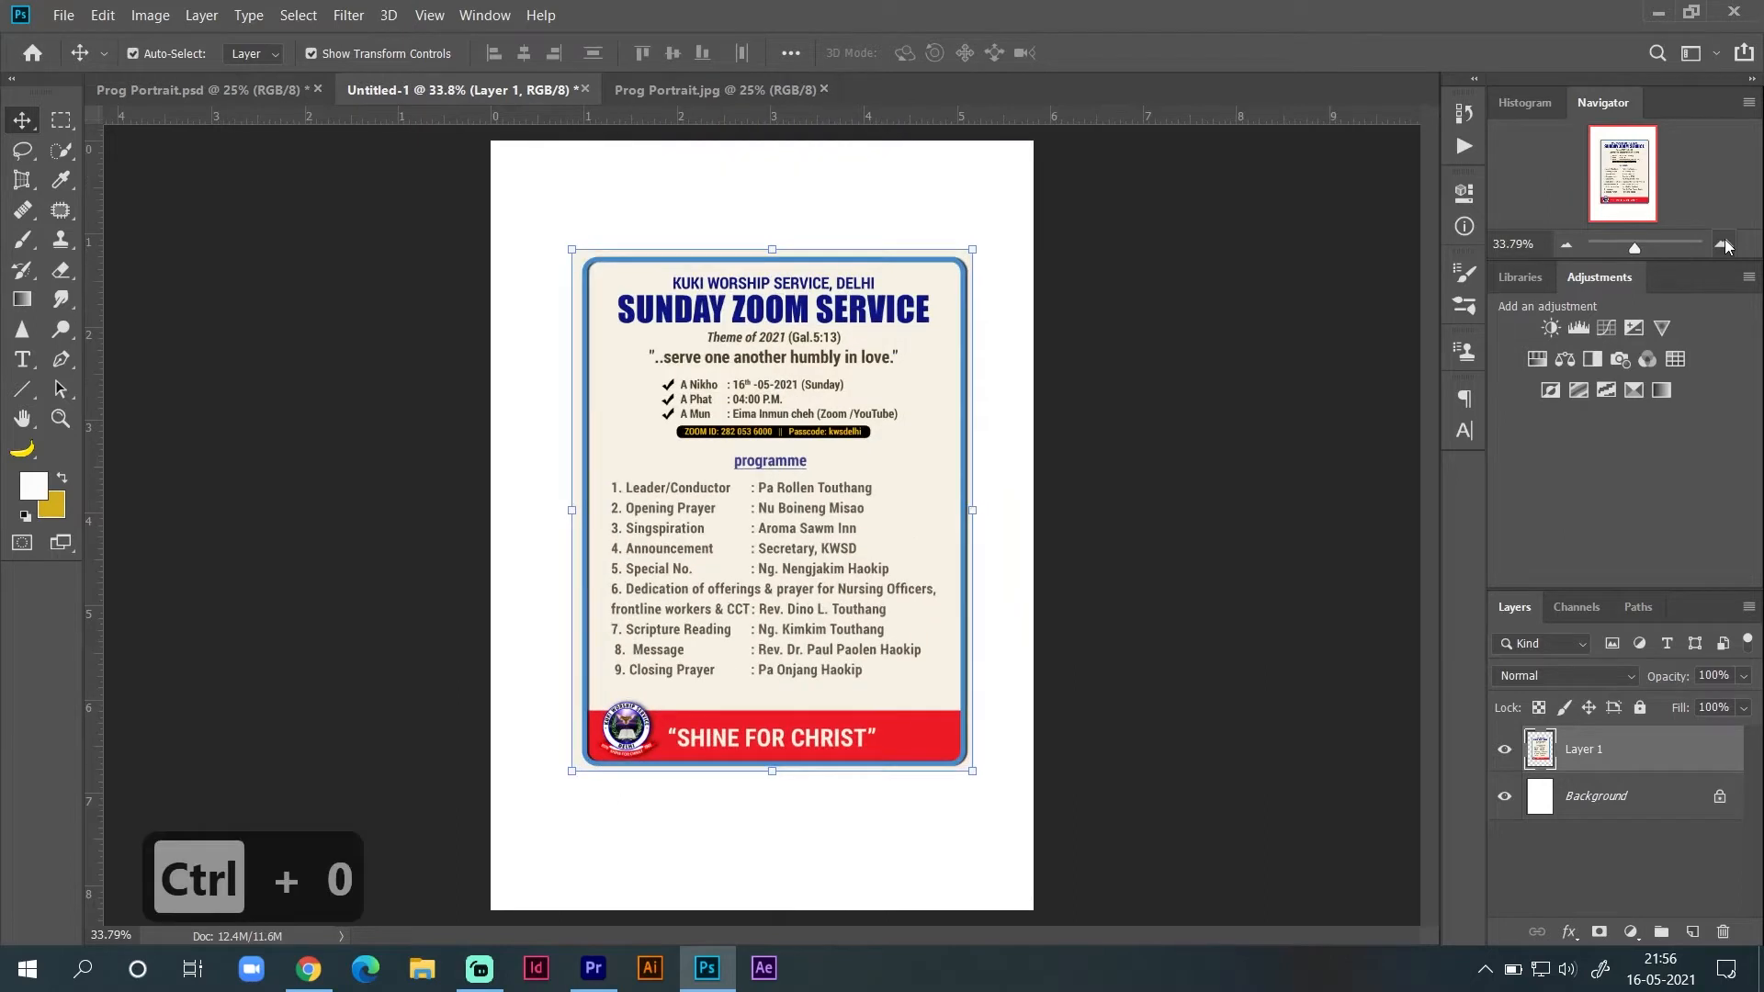
pyautogui.moveTo(880, 333); pyautogui.dragTo(862, 371)
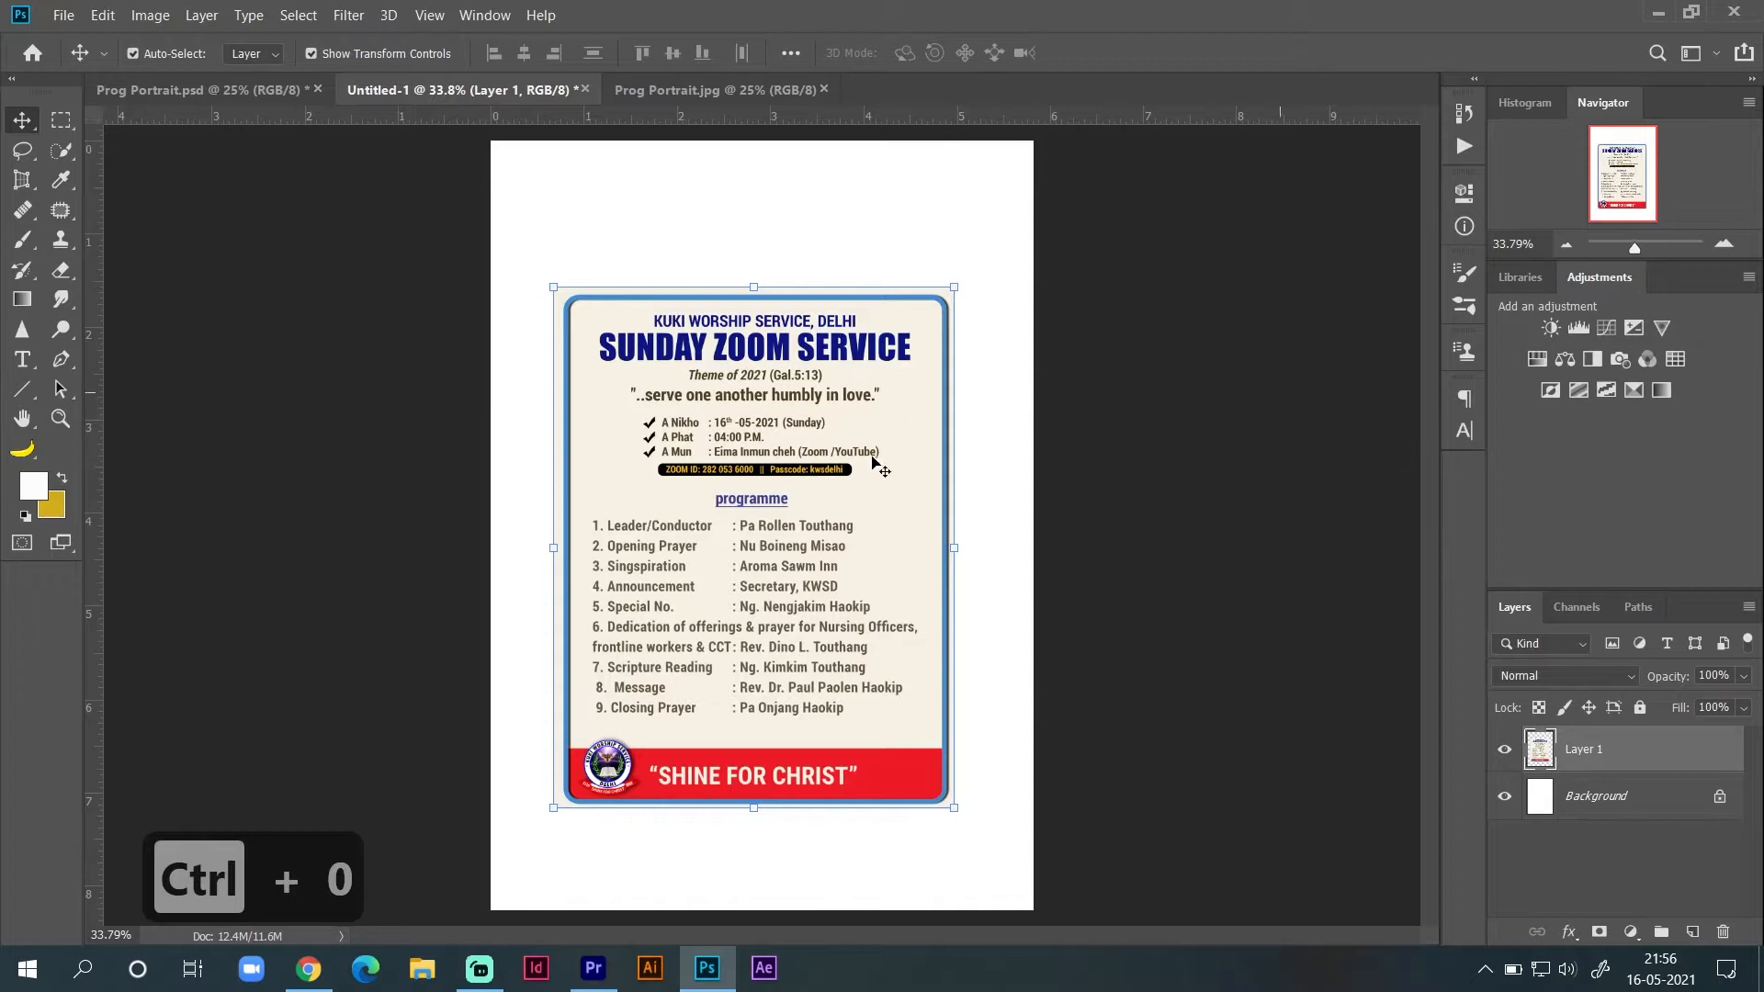
# Step: Set the foreground colour to the programme image's cream background, f5f1e5
pyautogui.click(34, 499)
pyautogui.click(606, 453)
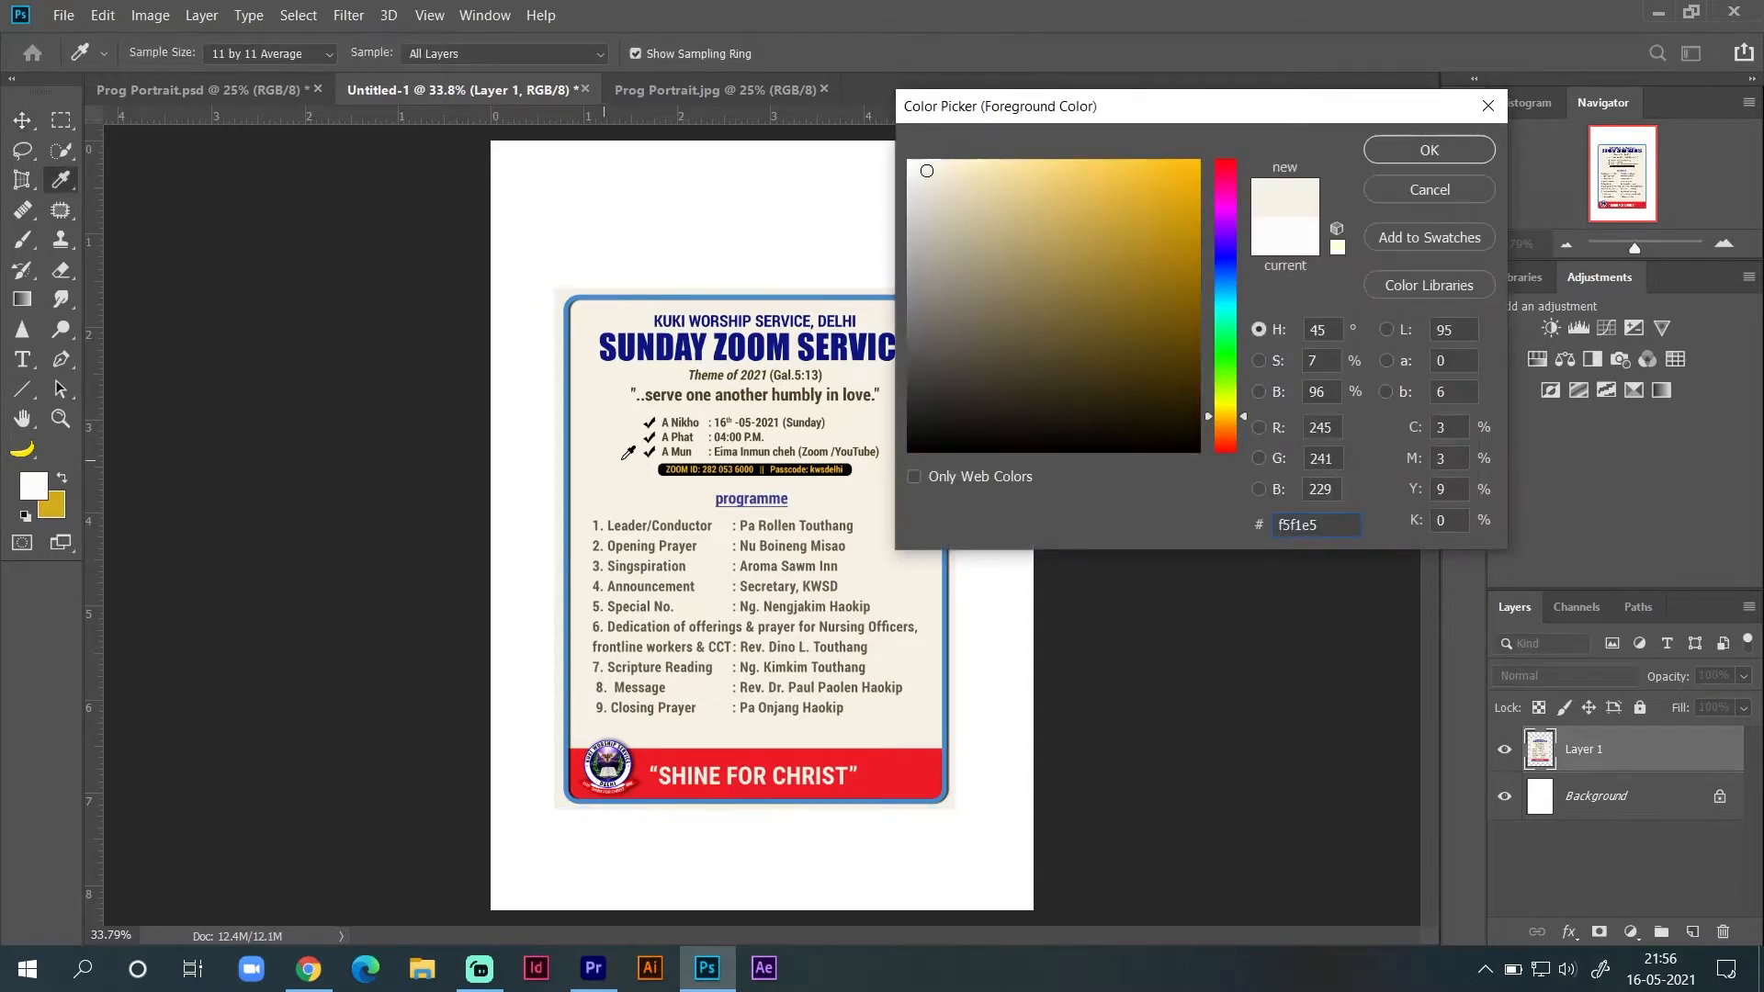
pyautogui.click(1395, 156)
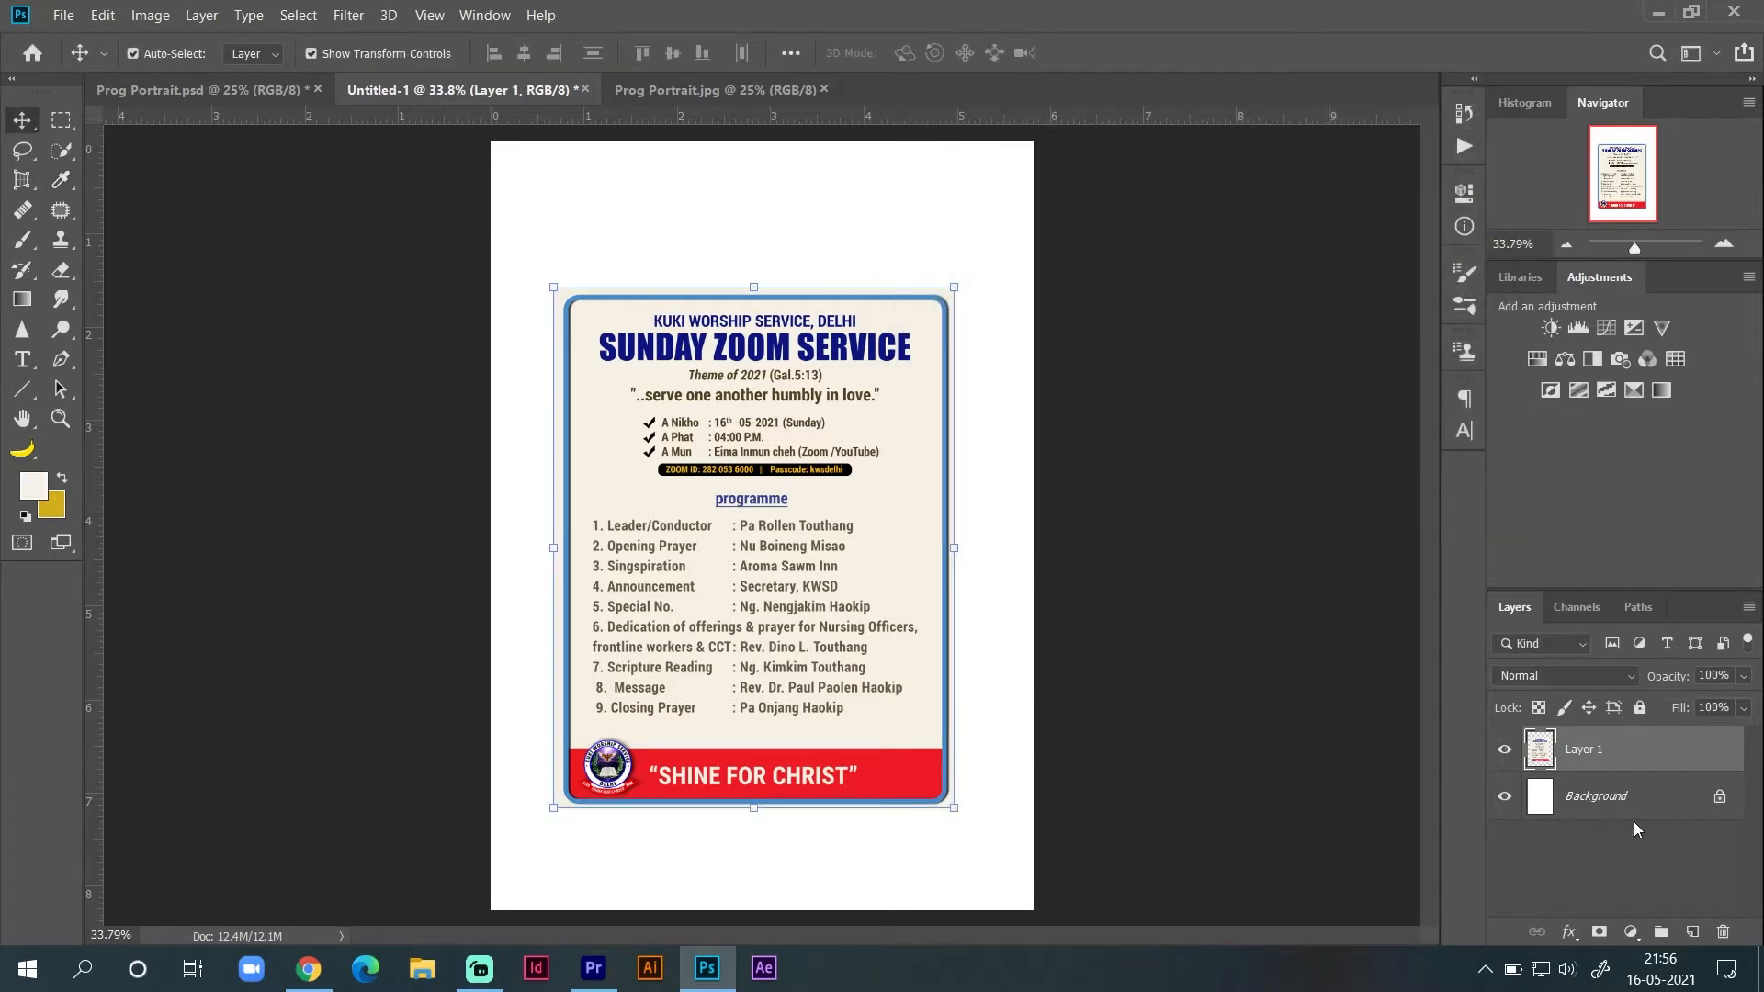
# Step: Duplicate the Background layer and fill the copy with the cream foreground colour
pyautogui.click(1610, 803)
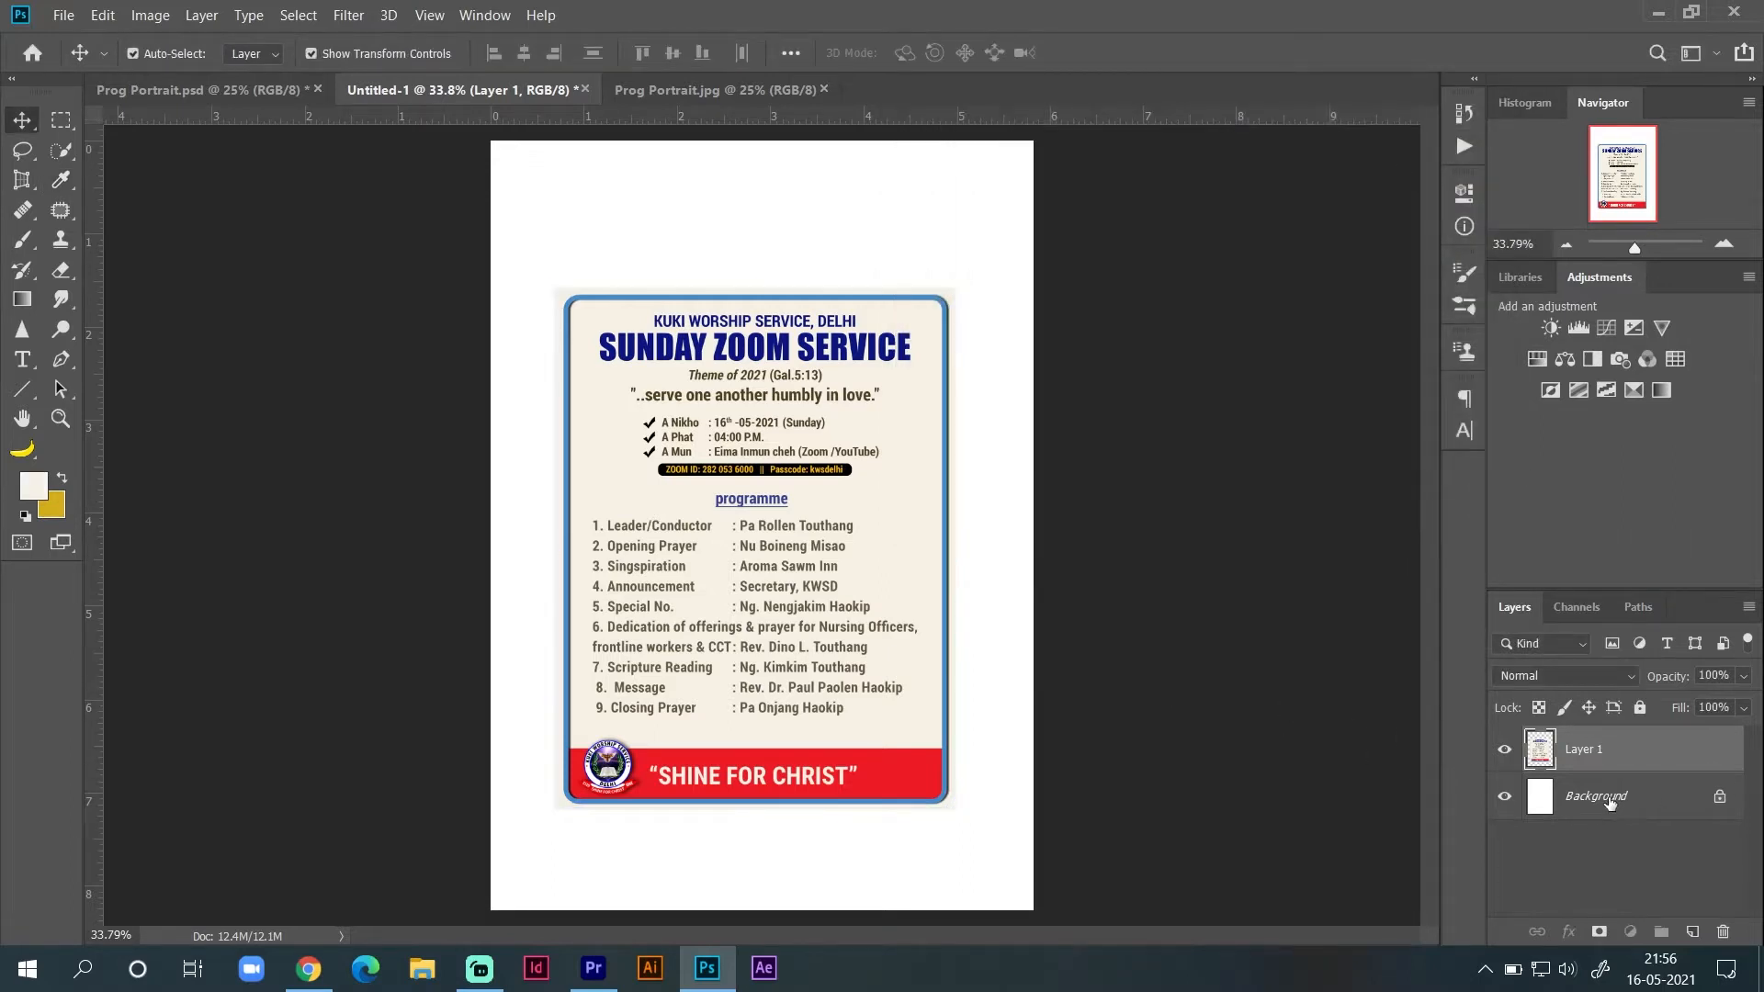
pyautogui.click(1610, 801)
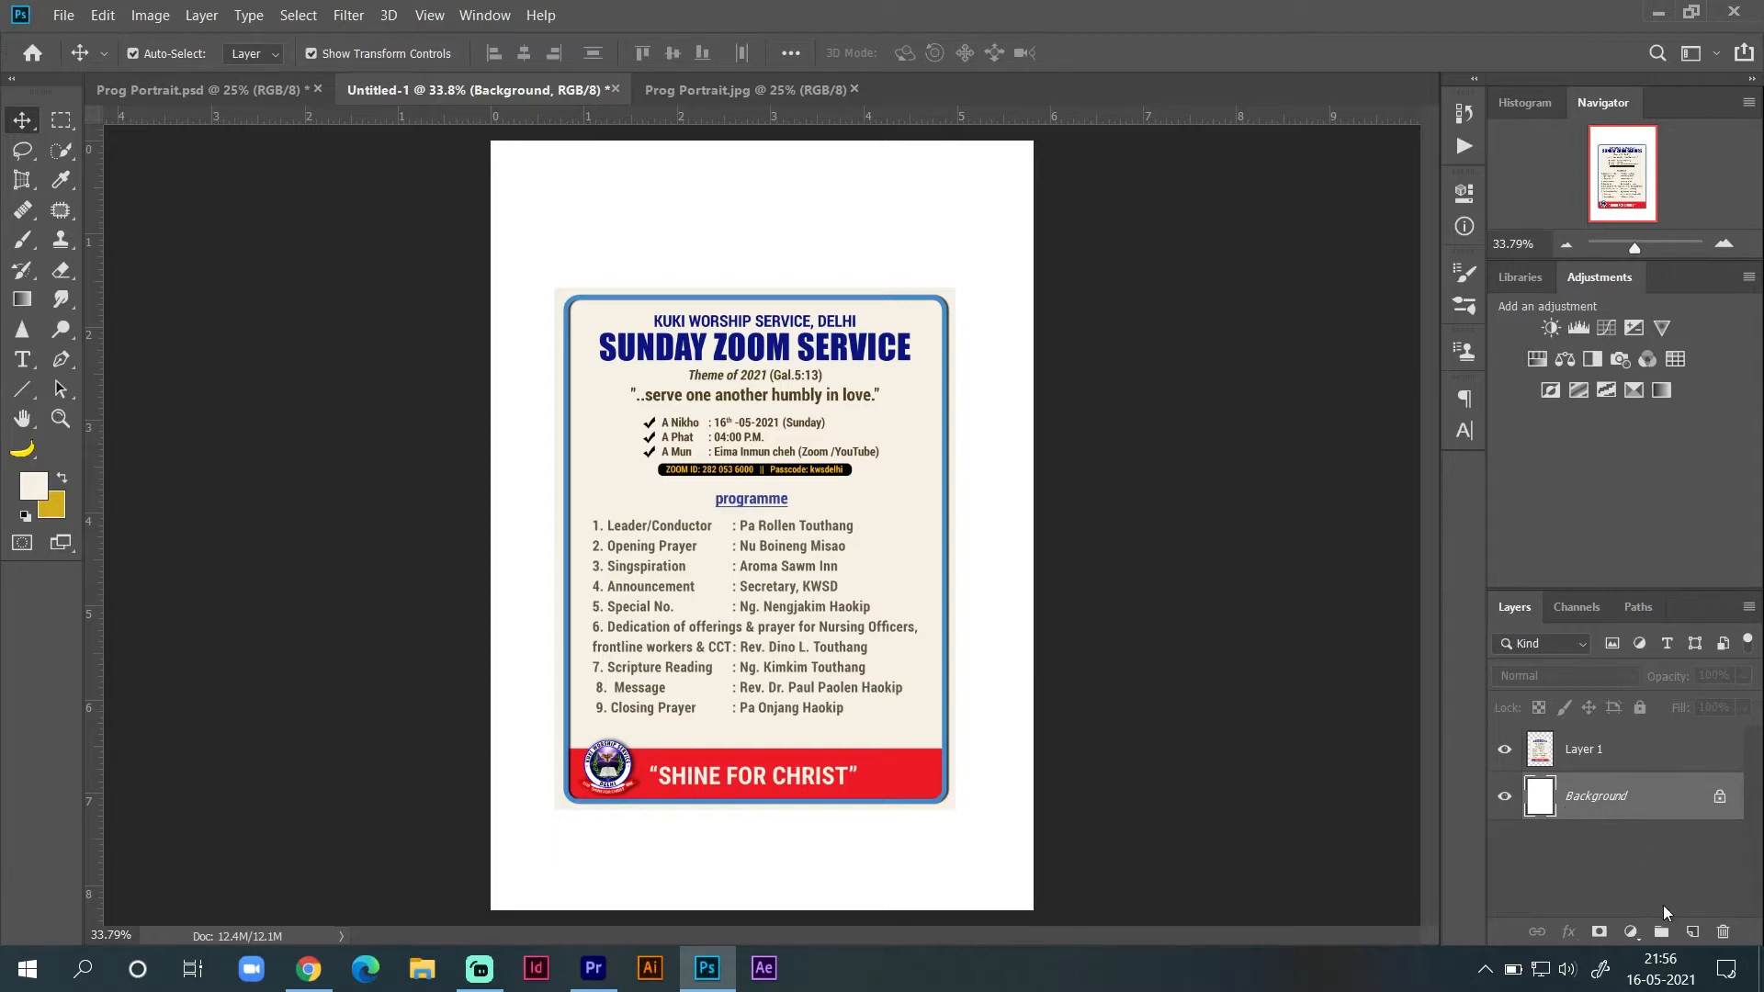
pyautogui.hotkey('ctrl', 'j')
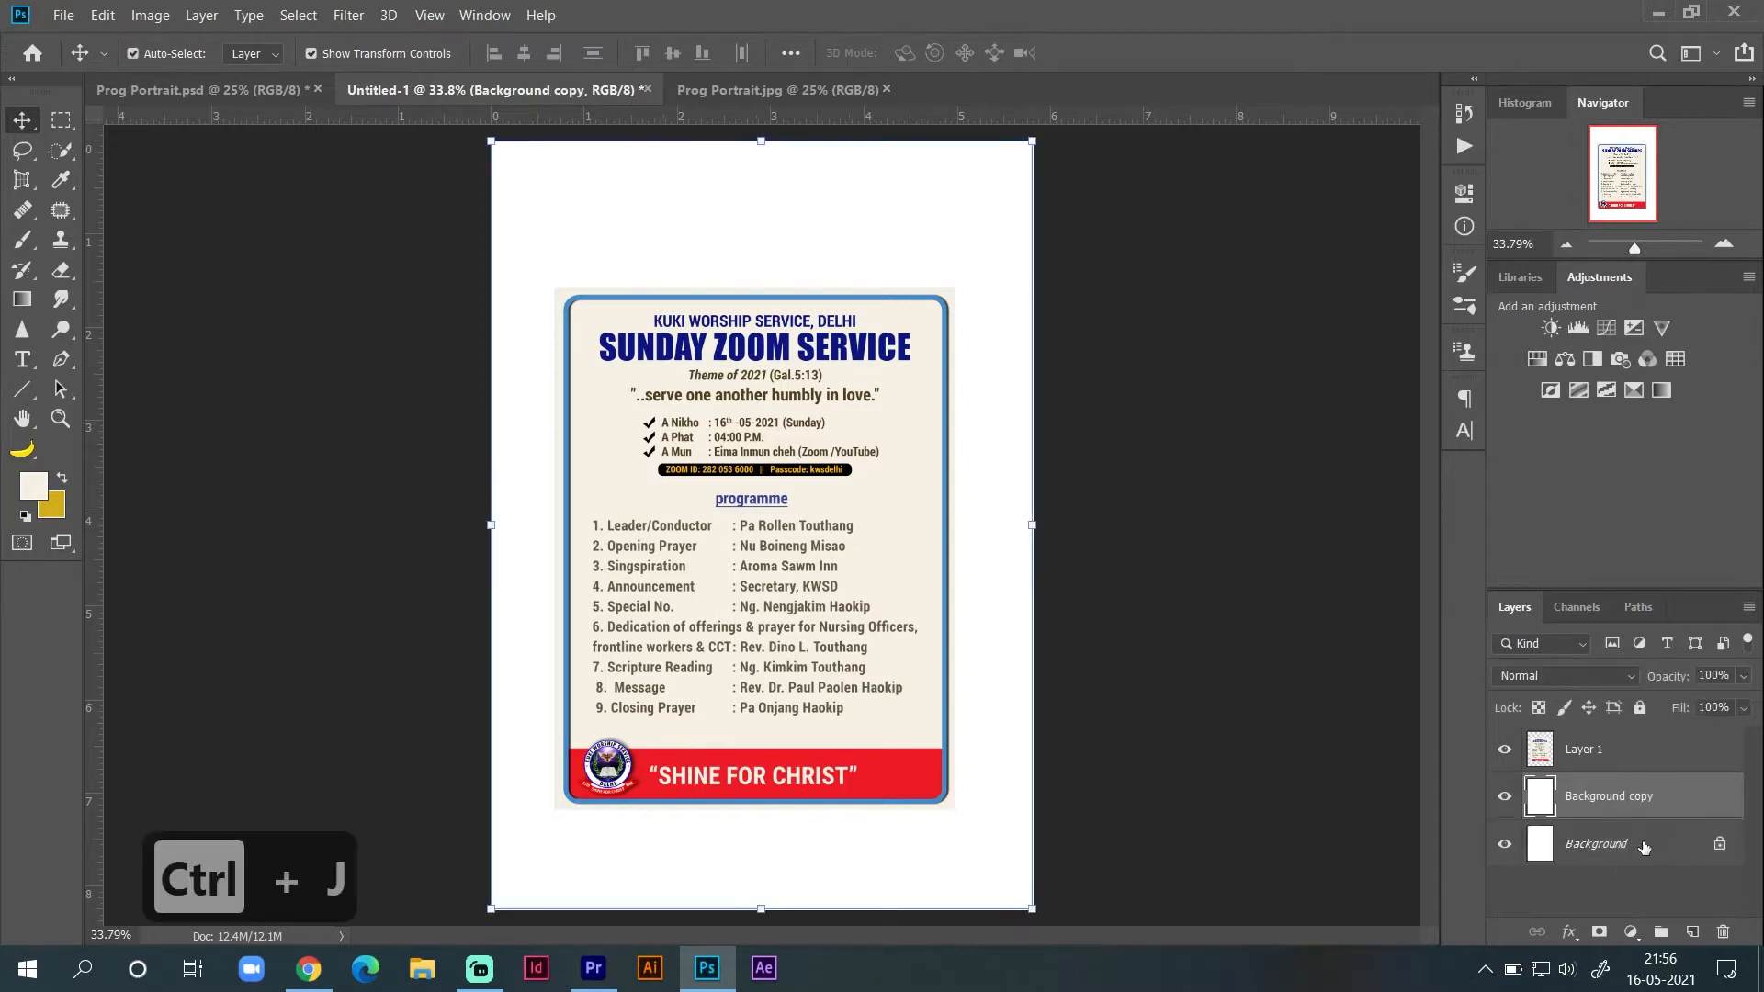
pyautogui.click(1624, 849)
pyautogui.click(1599, 796)
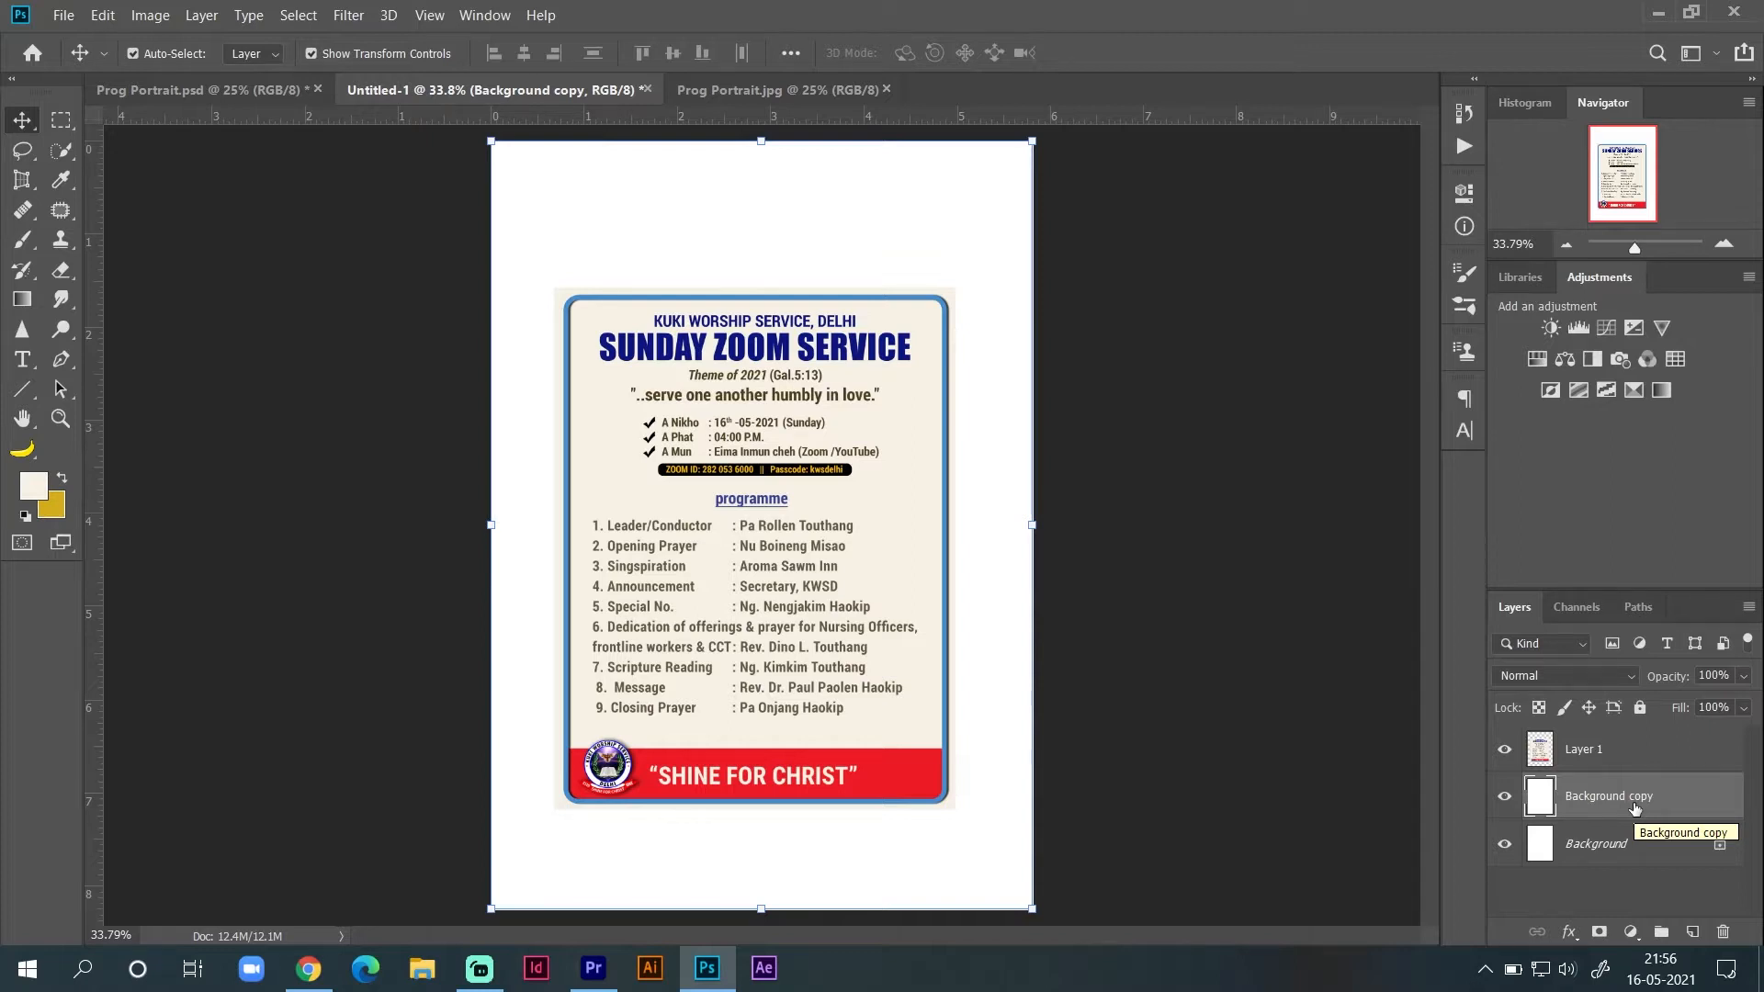
pyautogui.hotkey('alt', 'BackSpace')
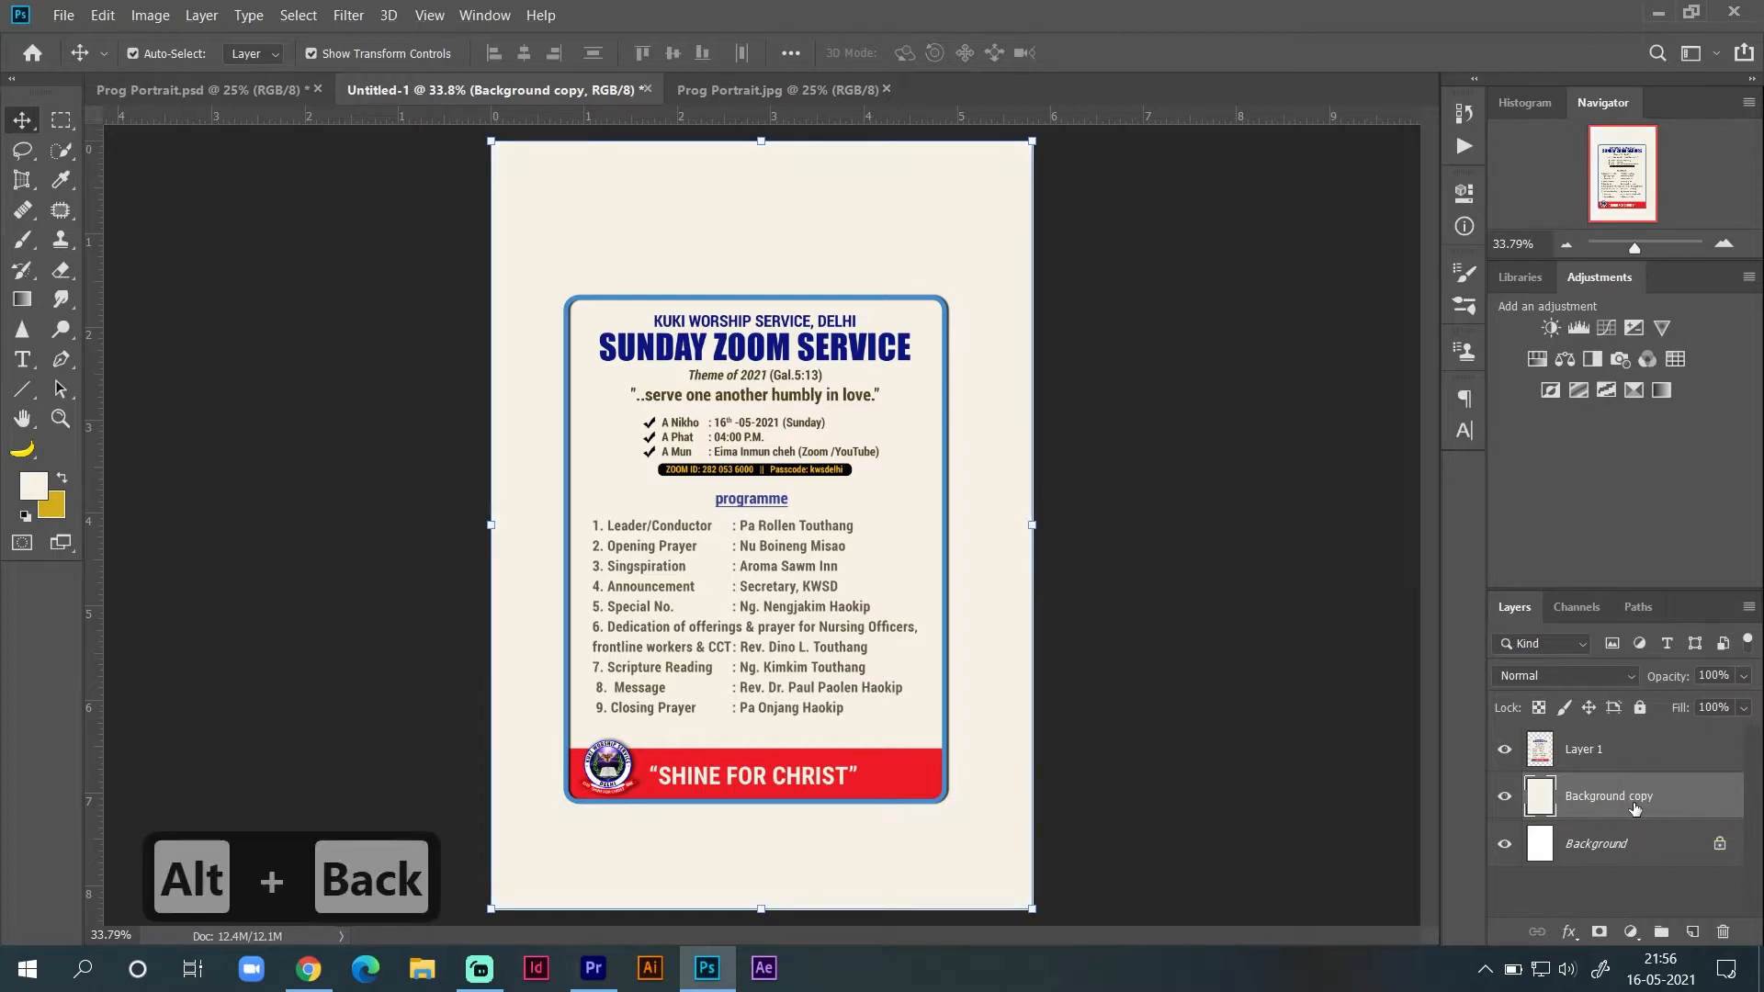
# Step: Move the programme image up and slightly right on the cream page
pyautogui.click(920, 372)
pyautogui.click(901, 230)
pyautogui.click(826, 411)
pyautogui.moveTo(826, 429); pyautogui.dragTo(838, 393)
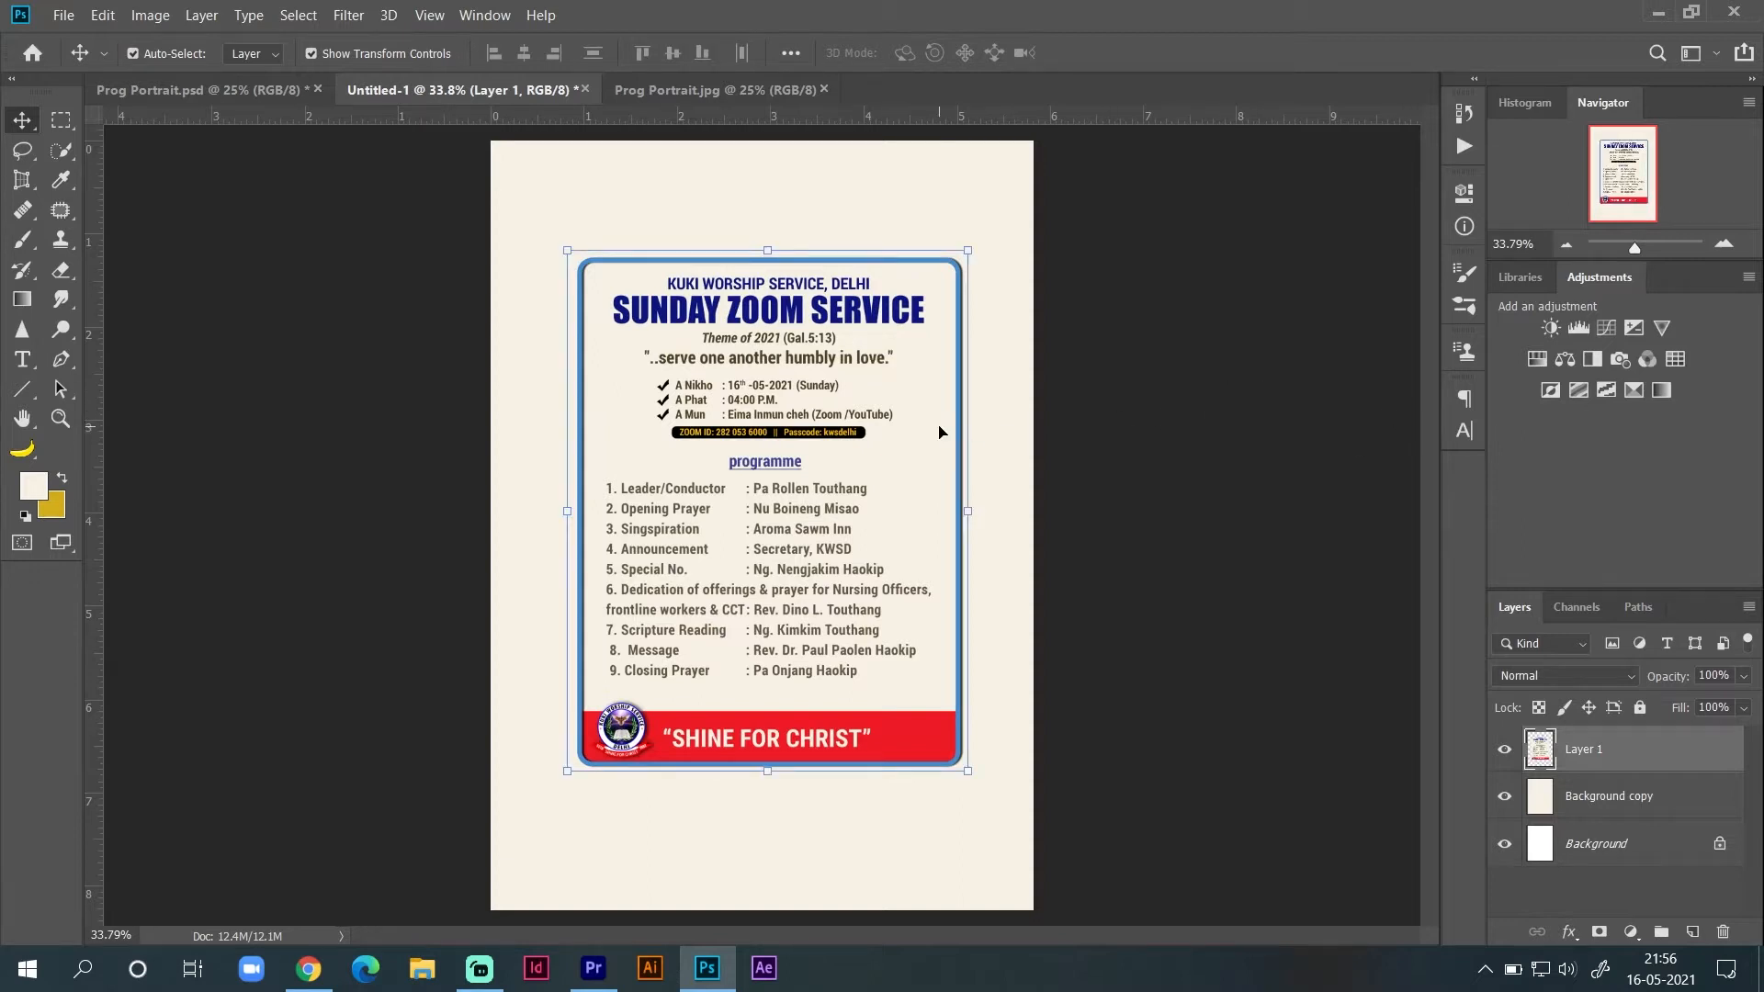
# Step: Place a vertical and a horizontal guide through the page centre and nudge the programme image toward the vertical guide
pyautogui.click(1578, 816)
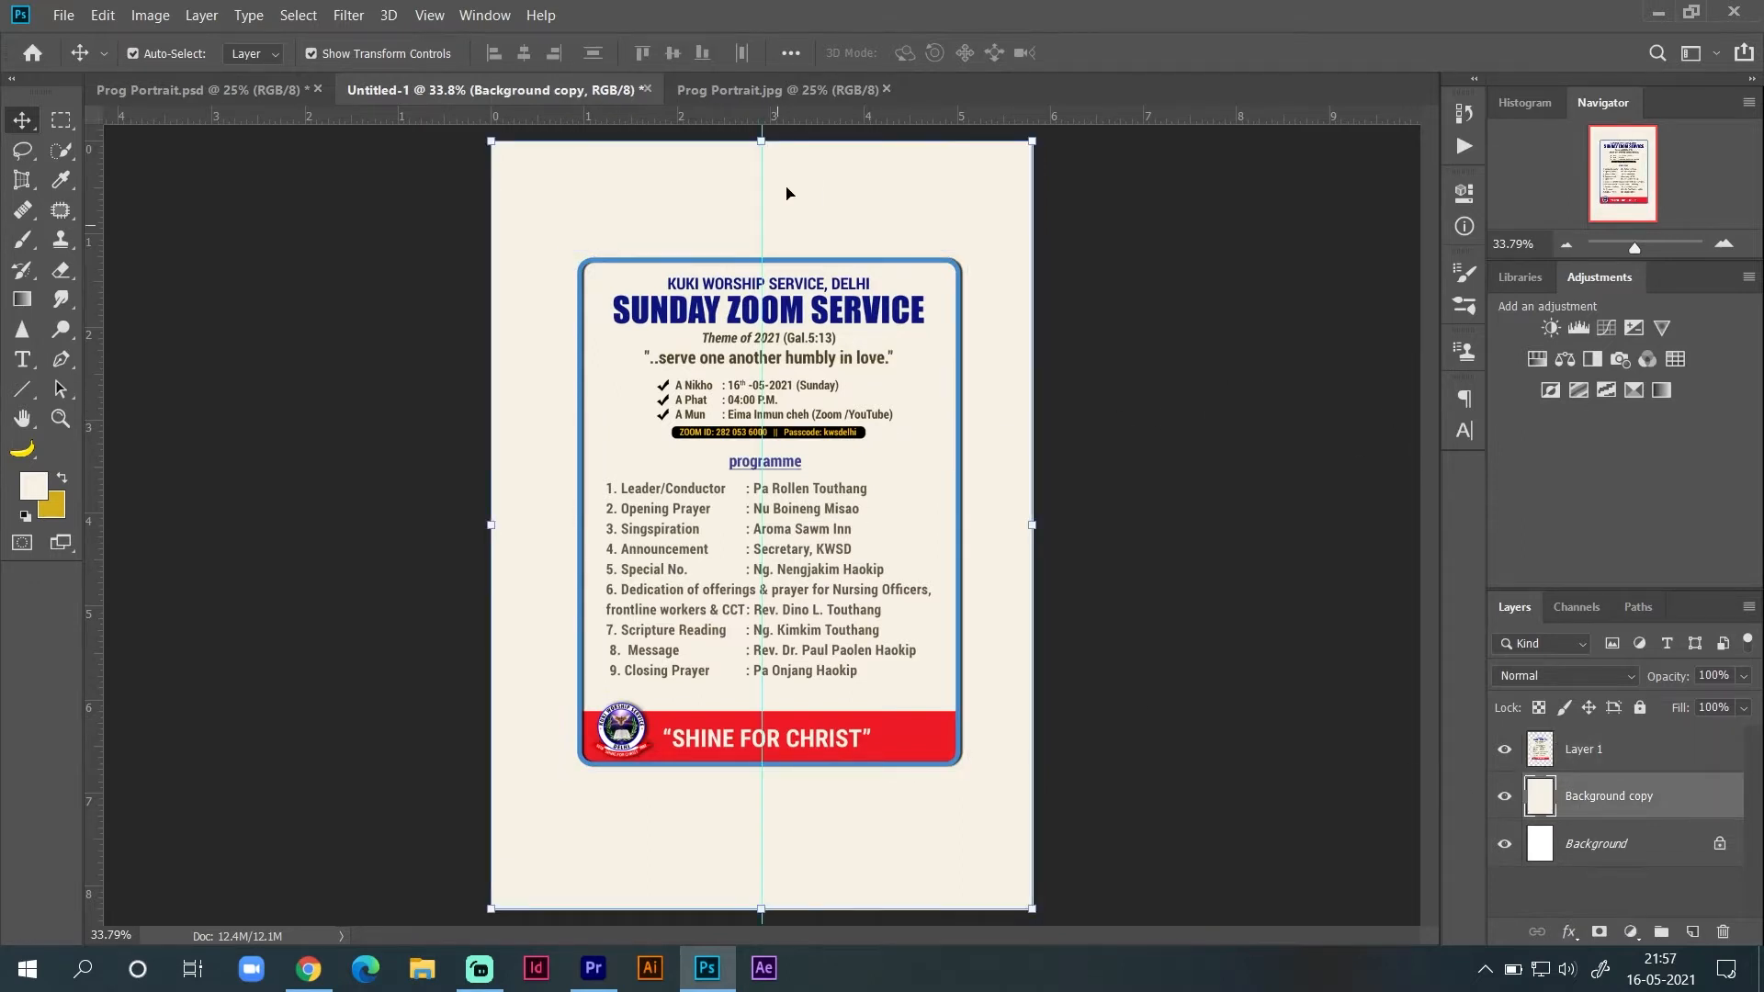
pyautogui.moveTo(808, 118); pyautogui.dragTo(813, 525)
pyautogui.moveTo(808, 397)
pyautogui.mouseDown()
pyautogui.moveTo(797, 356)
pyautogui.moveTo(804, 391)
pyautogui.mouseUp()
# Step: Lock the cream Background copy layer
pyautogui.click(1012, 230)
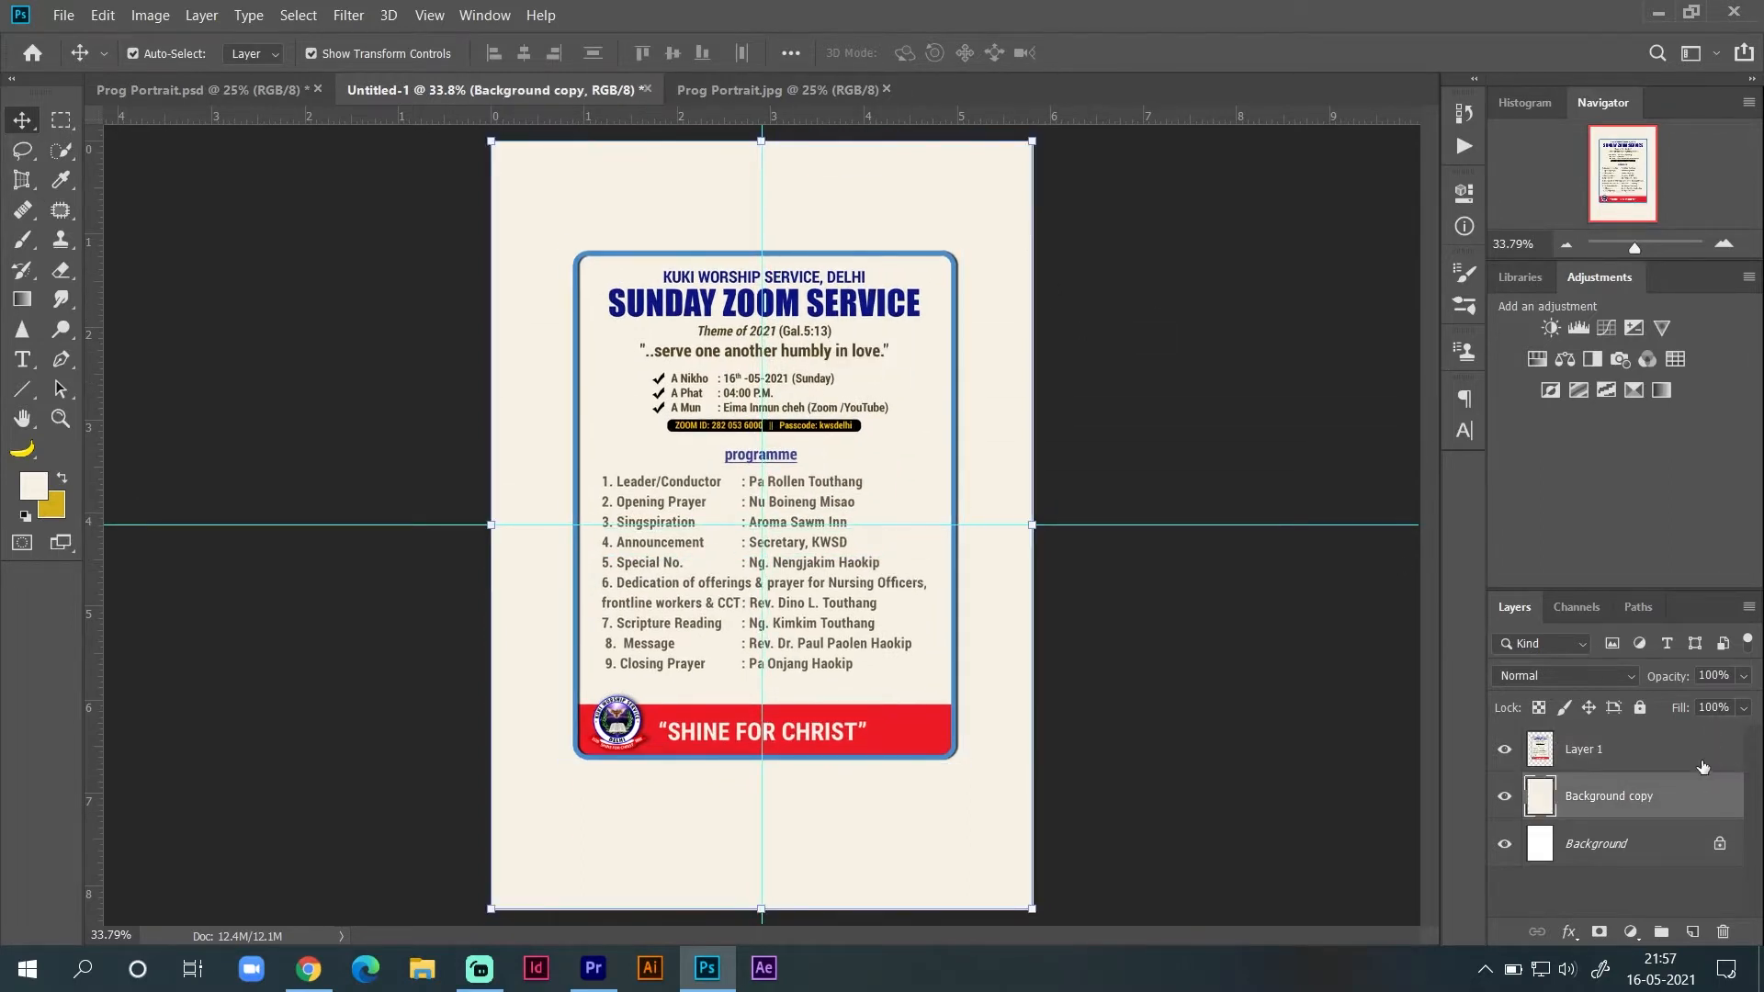
pyautogui.click(1641, 708)
pyautogui.click(1042, 274)
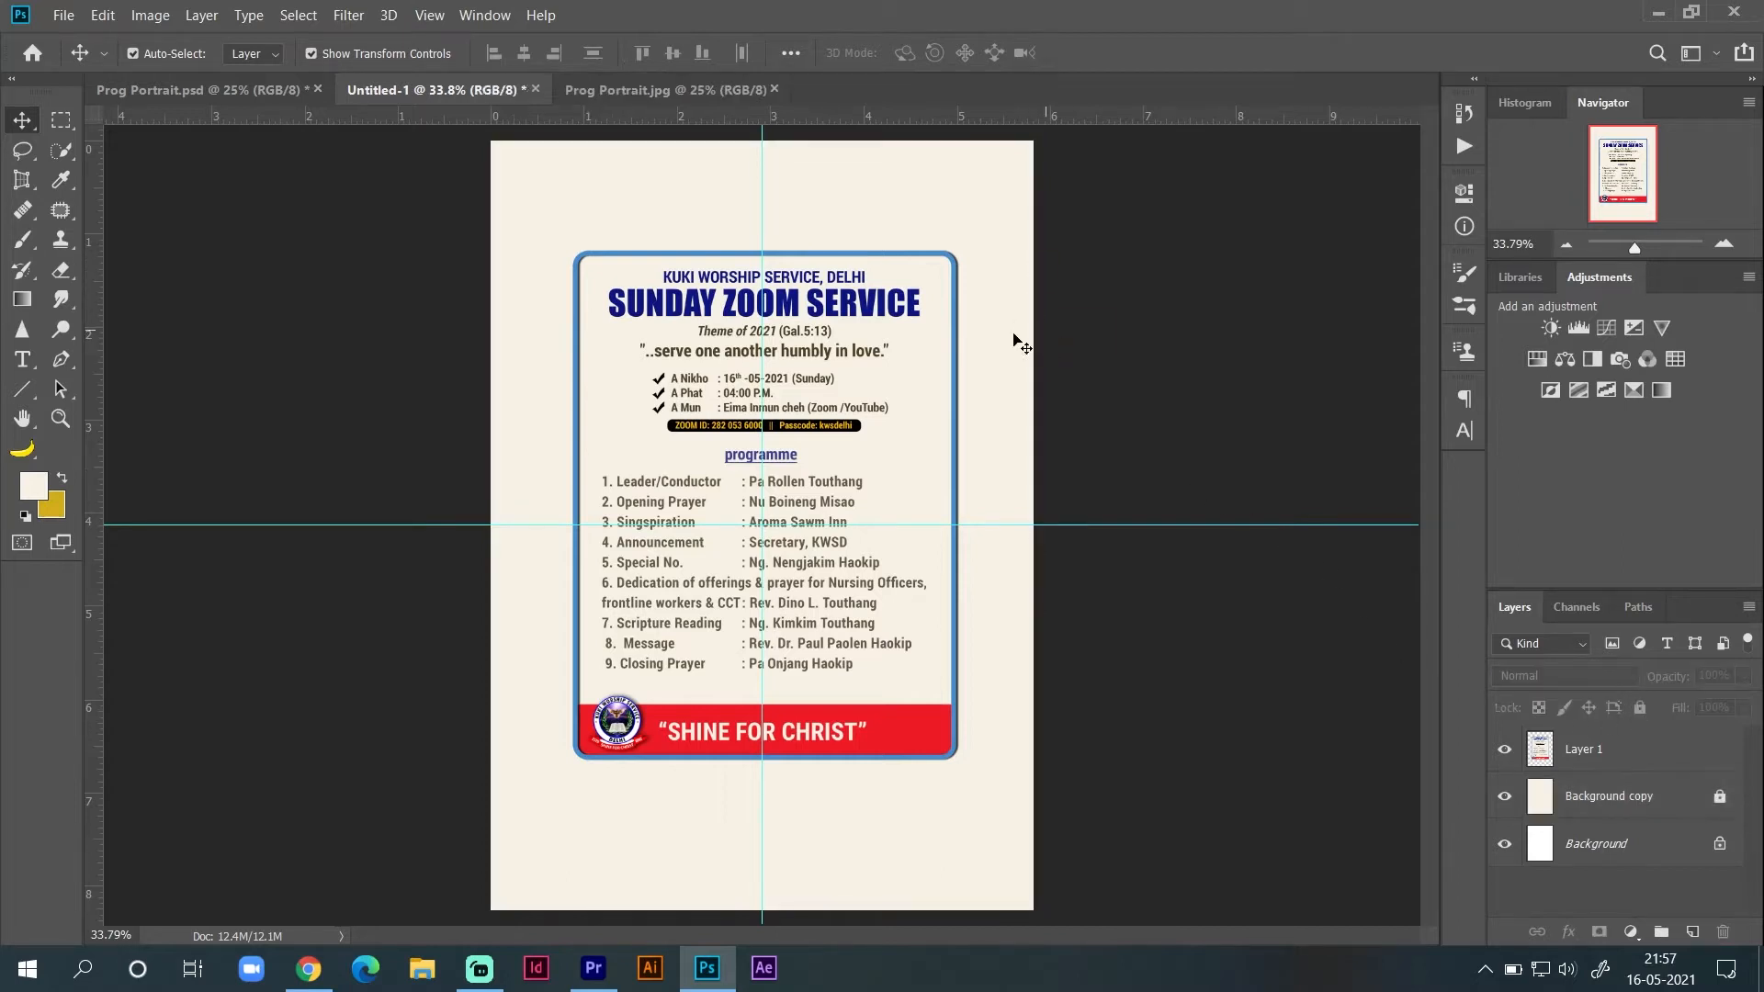
# Step: Add the text "KUKI WORSHIP SERVICE DELHI" above the programme image in Roboto Condensed Bold at 24 pt
pyautogui.click(891, 386)
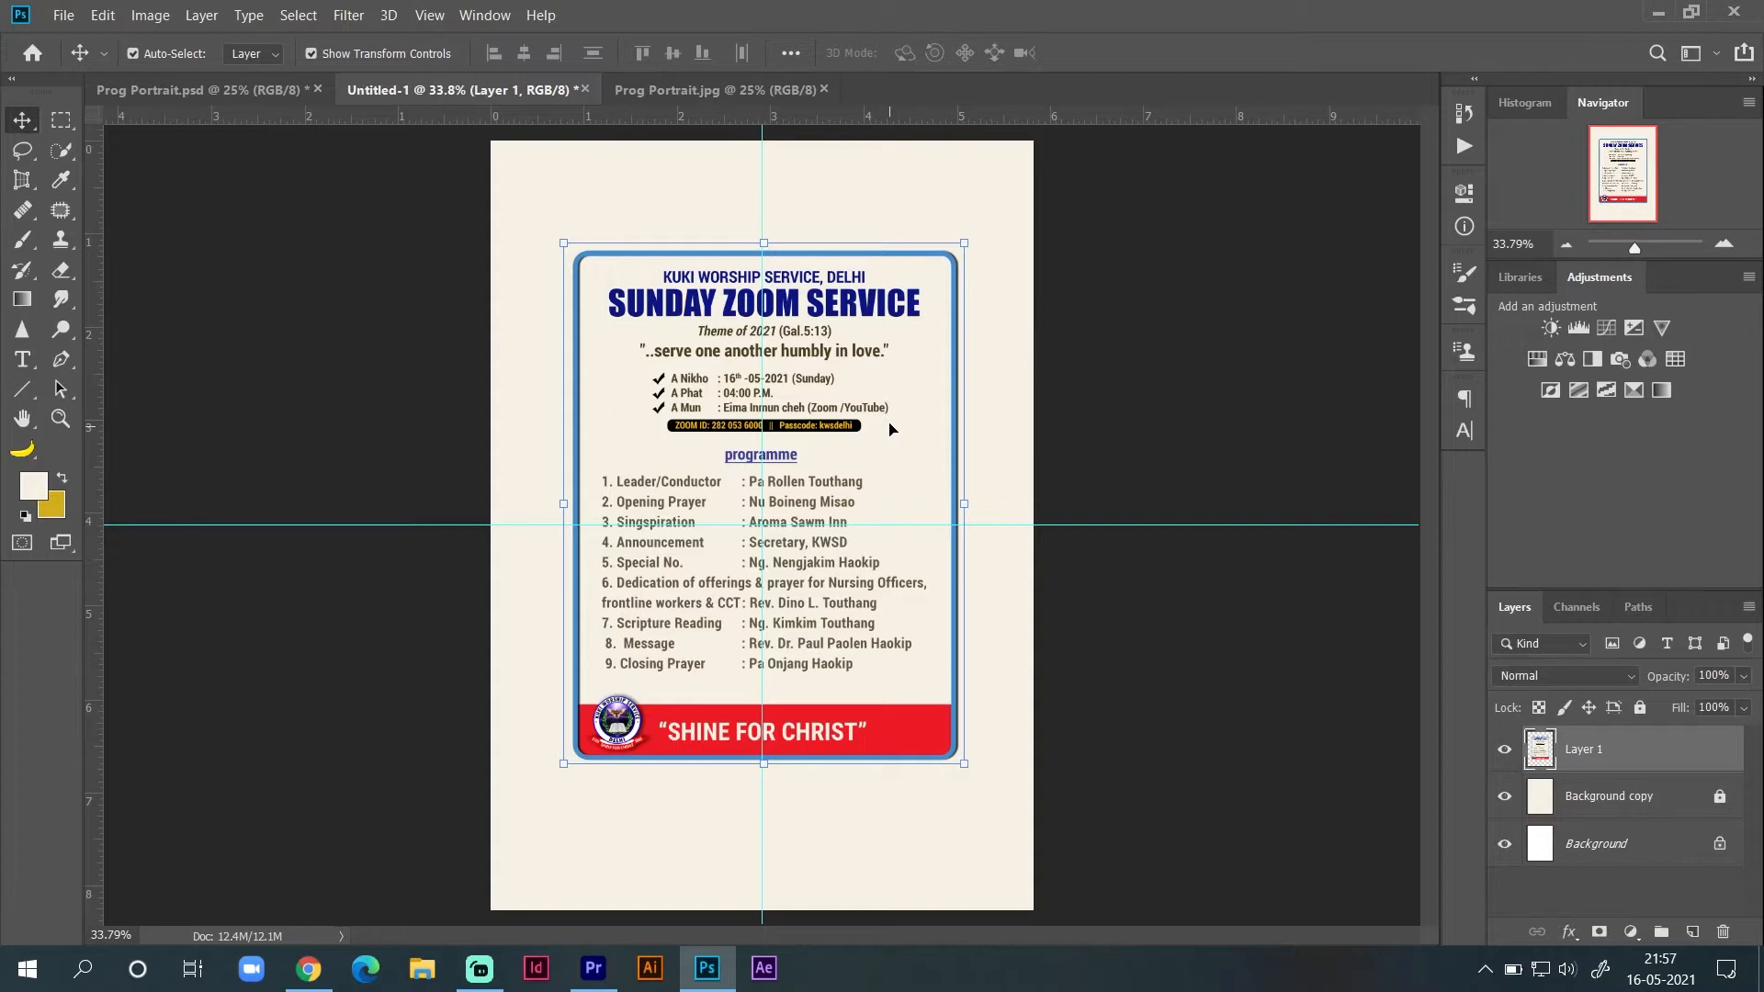
pyautogui.click(22, 360)
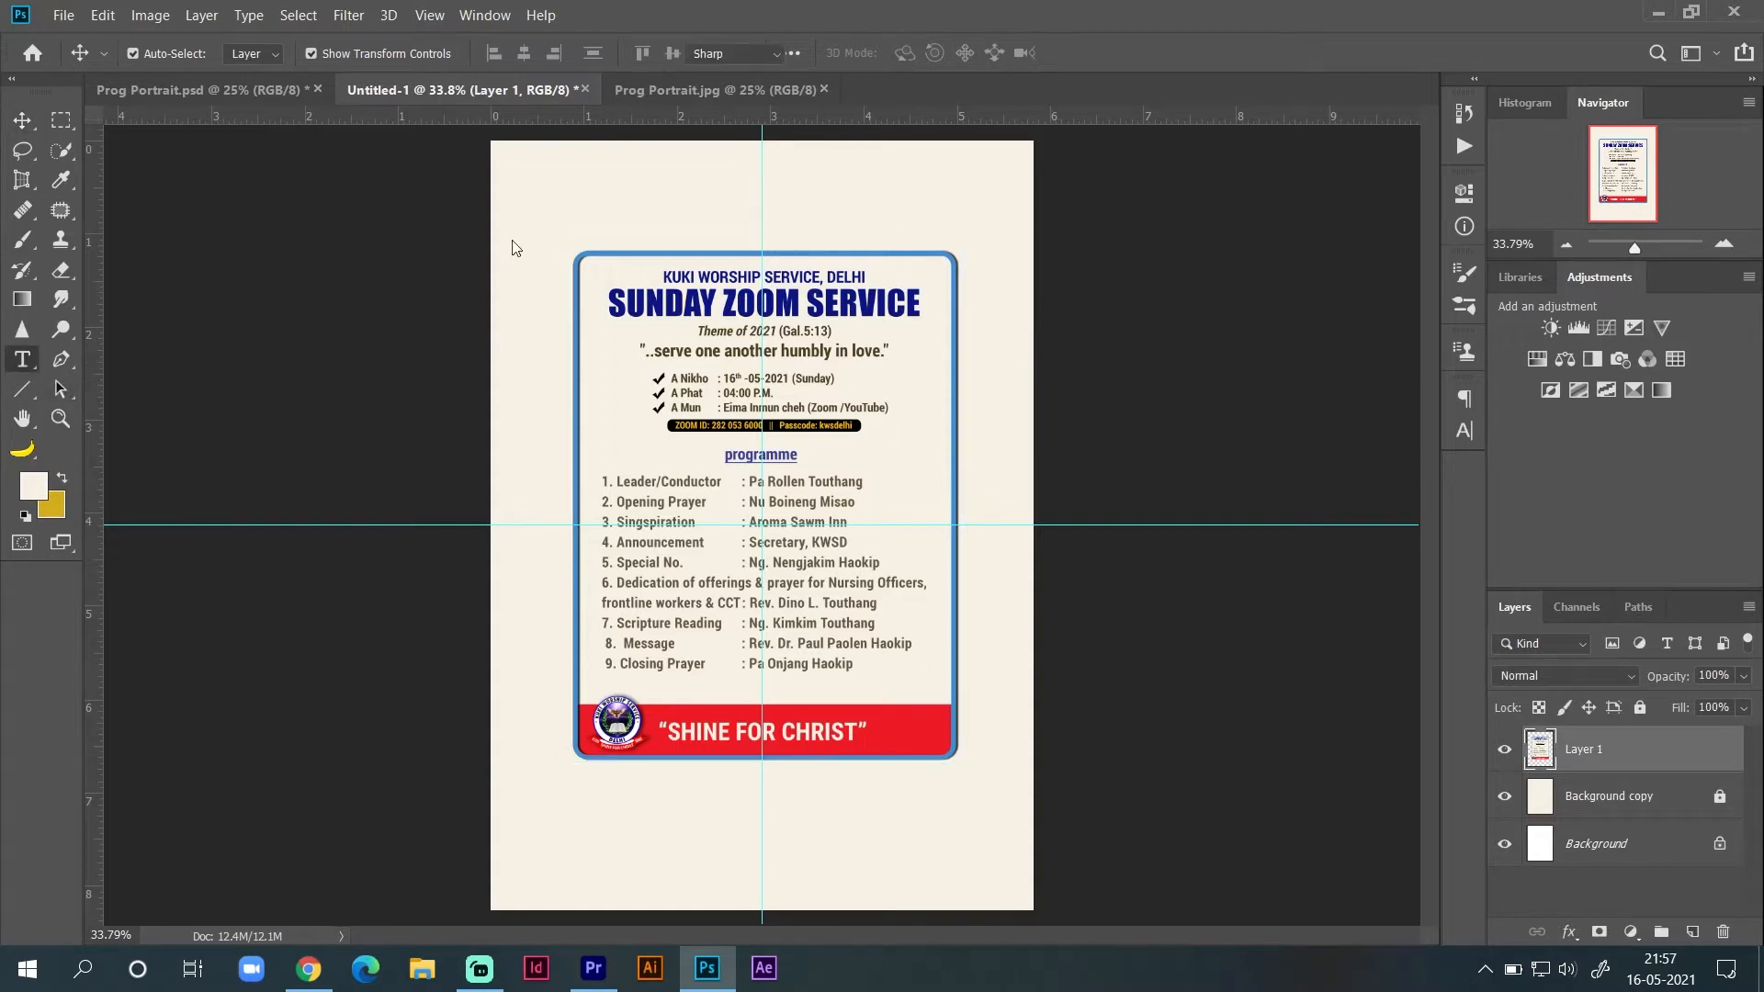
pyautogui.click(636, 207)
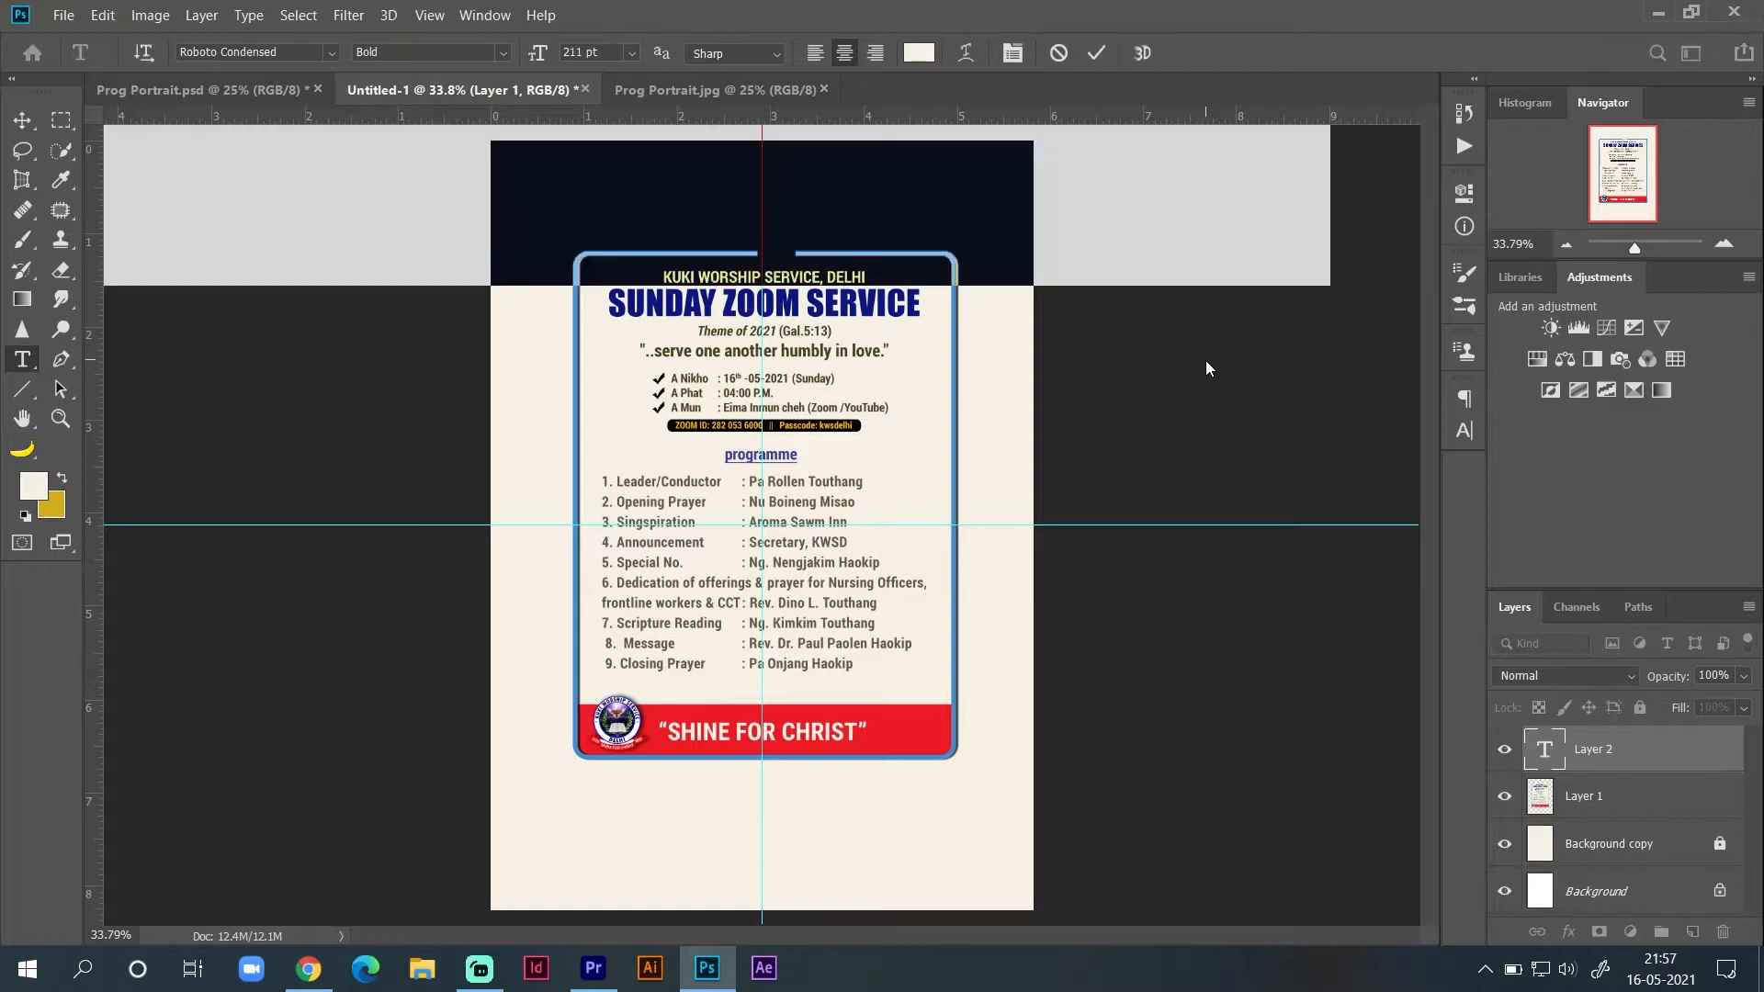
pyautogui.hotkey('ctrl', 'a')
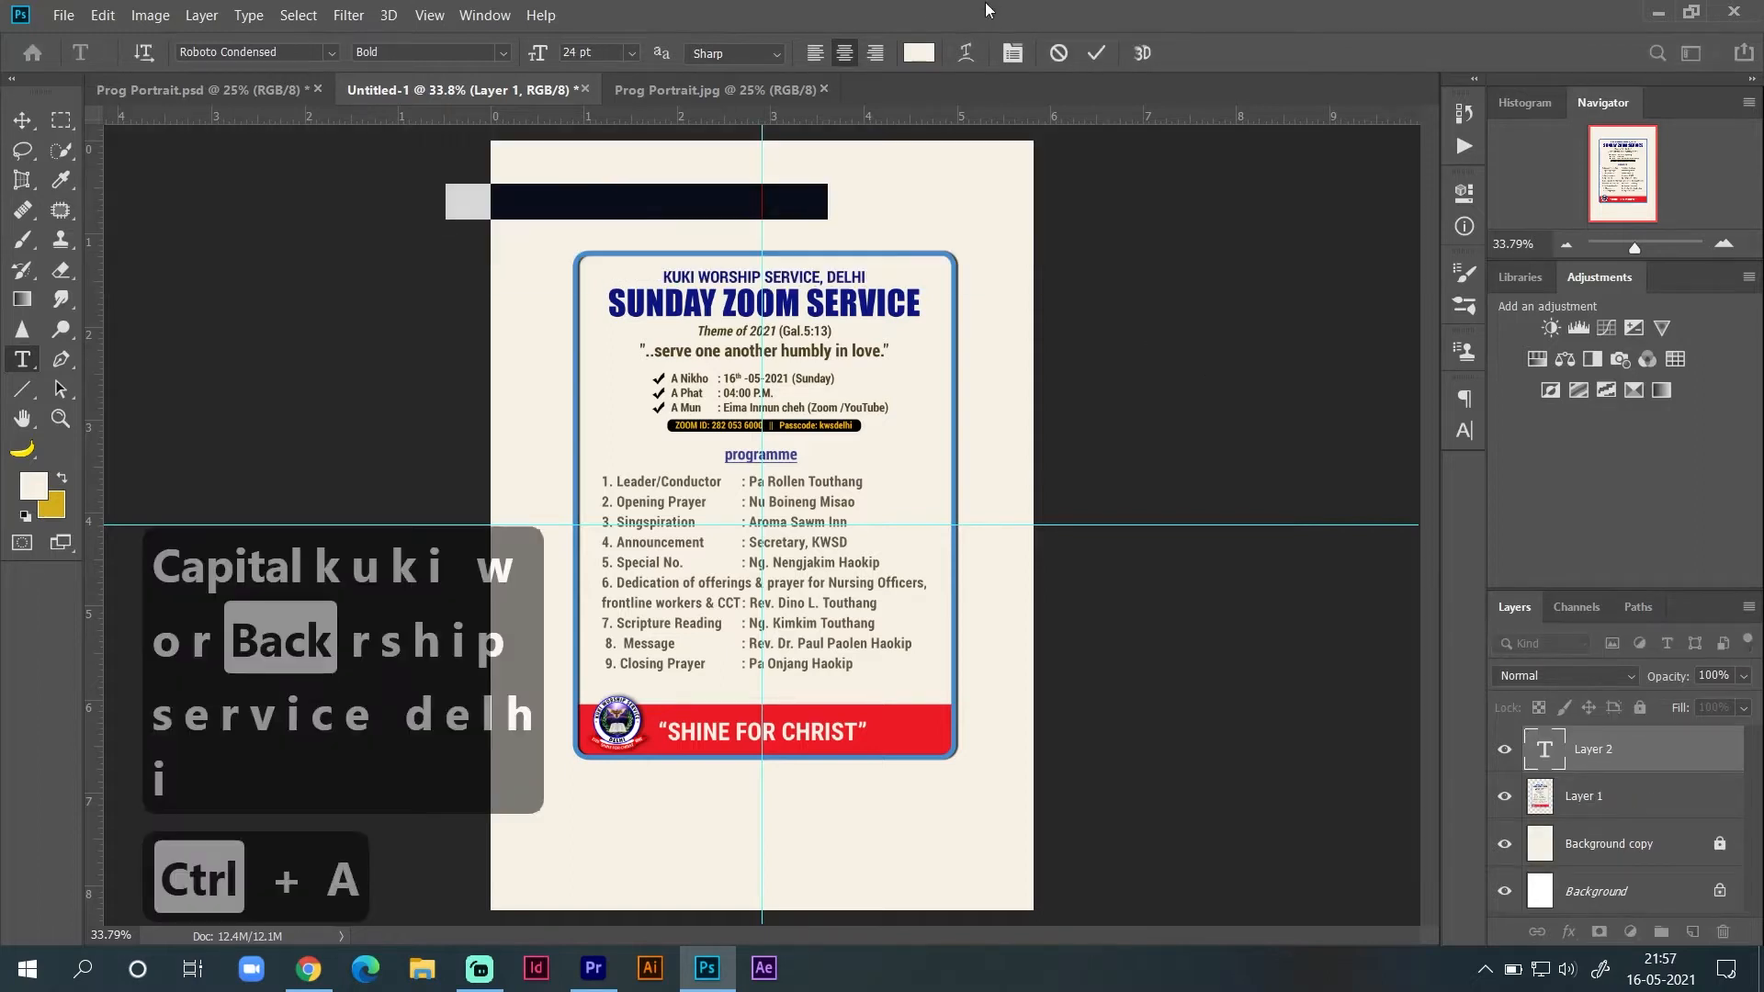
# Step: Colour the heading text near-black, 0d0d0c, and centre it over the programme image
pyautogui.click(918, 52)
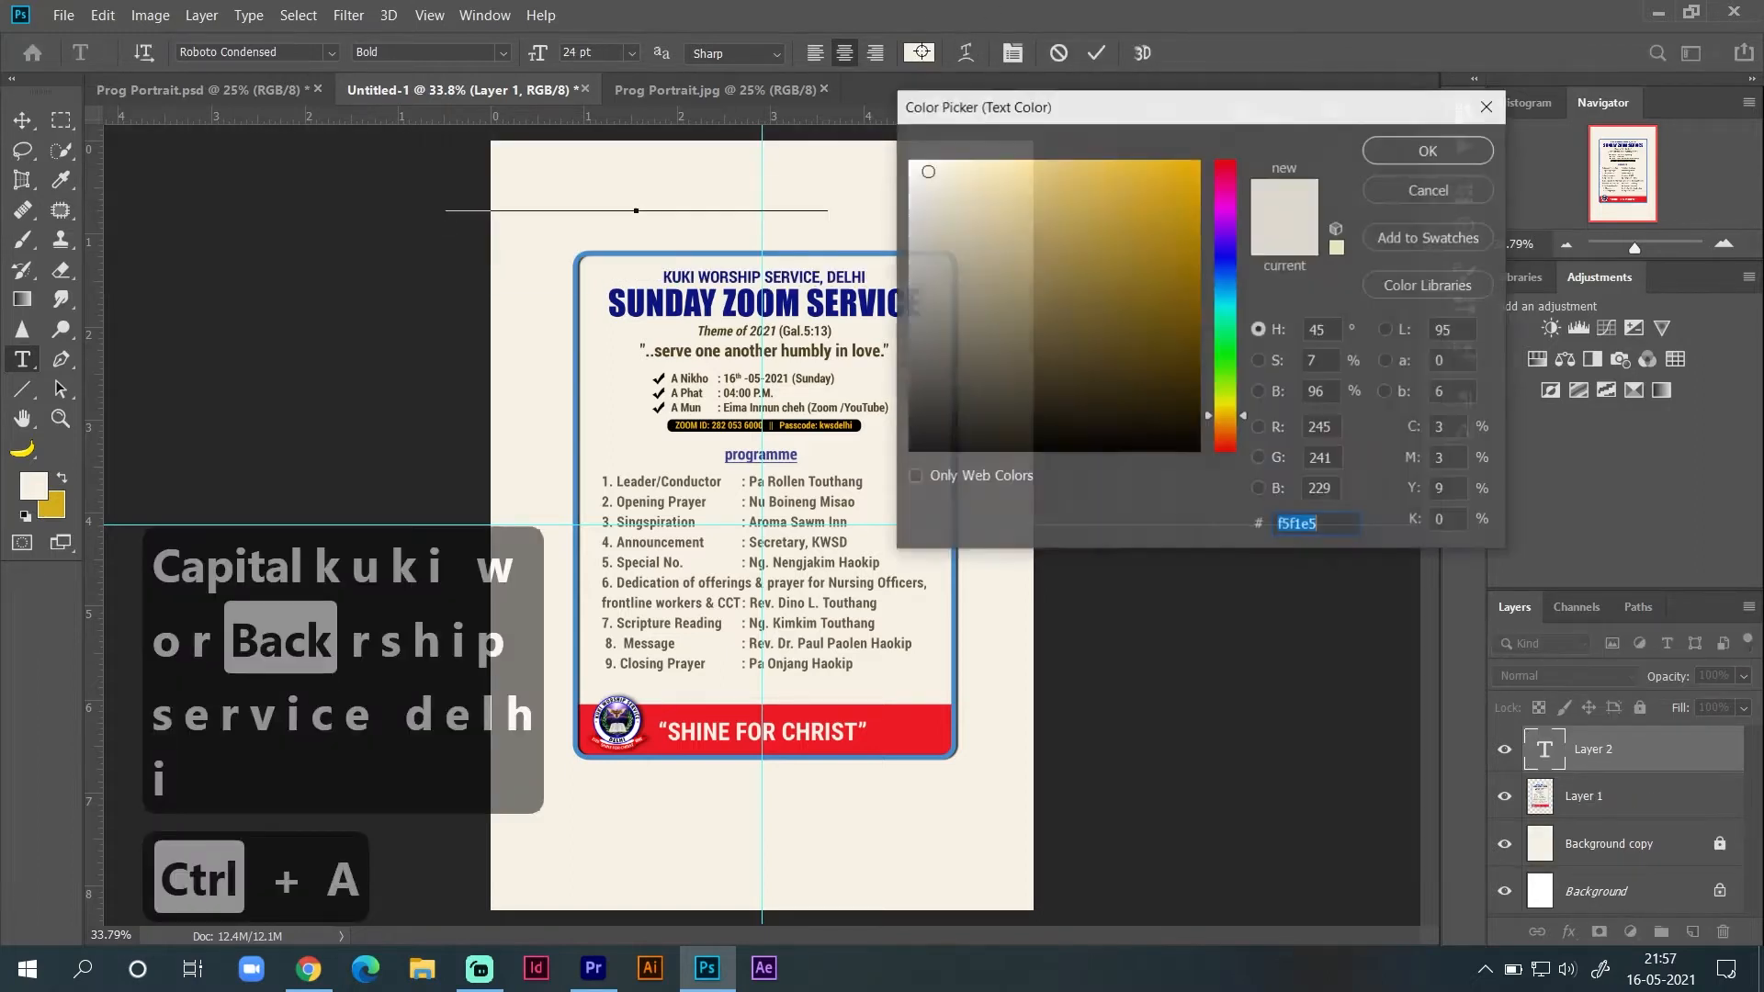
pyautogui.click(998, 406)
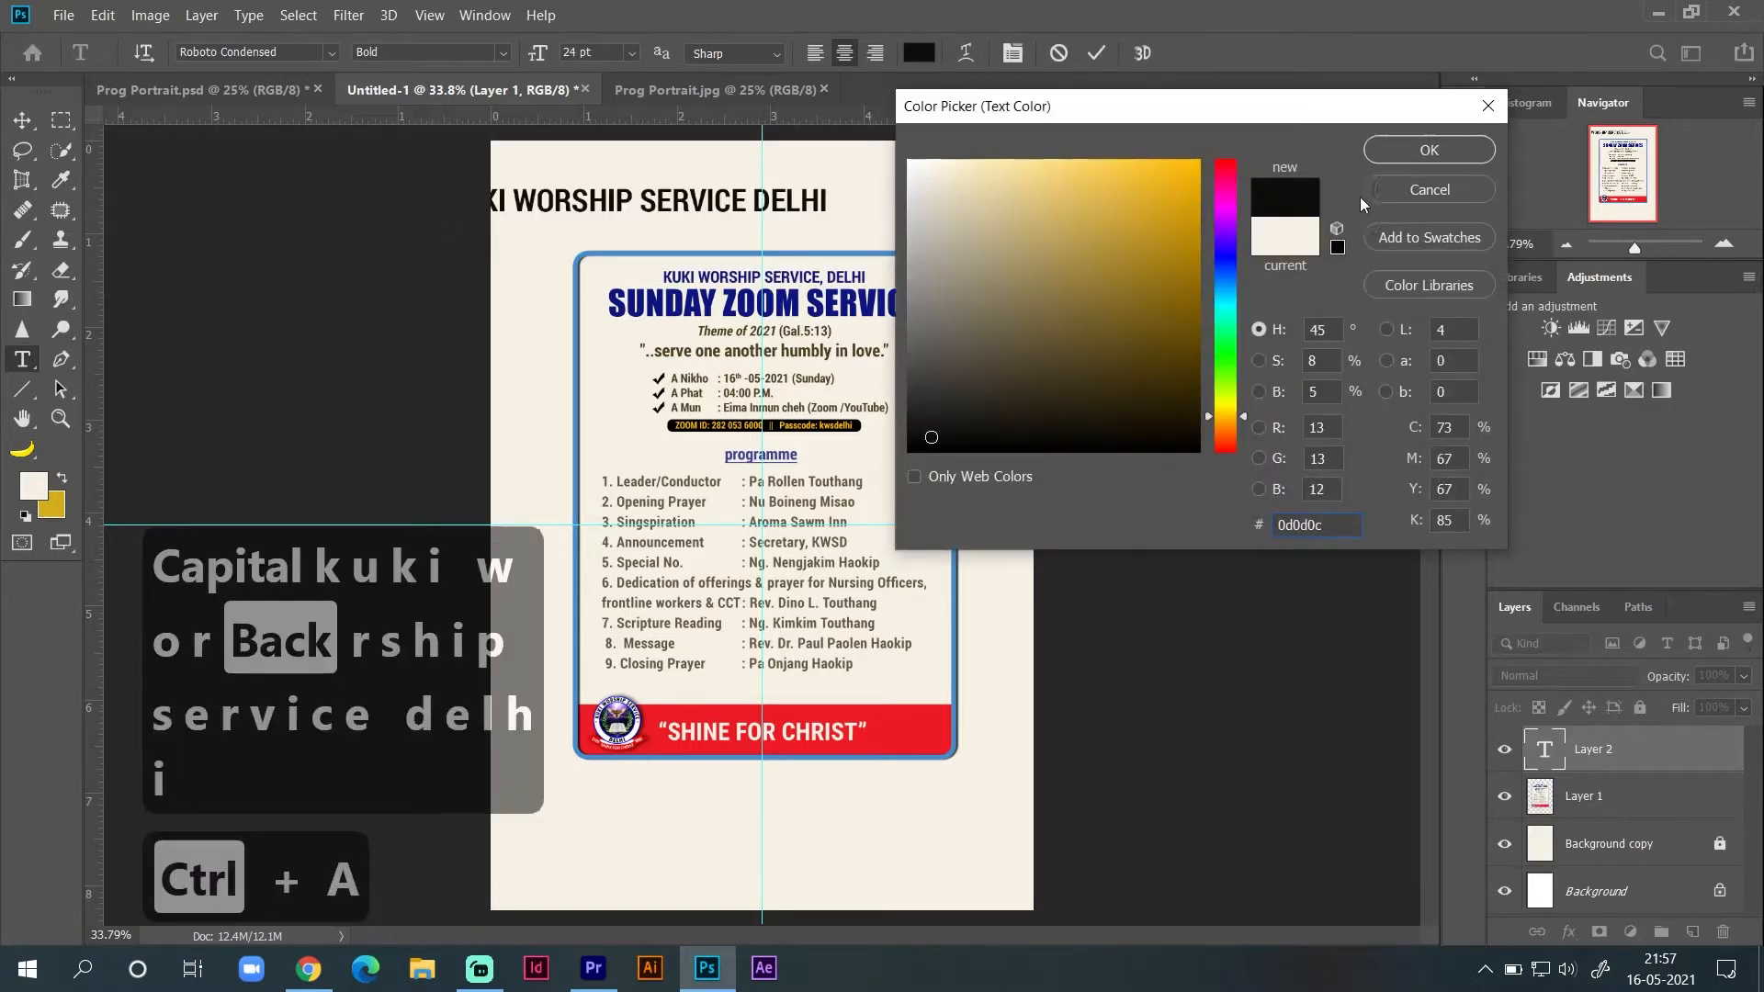
pyautogui.click(1429, 150)
pyautogui.moveTo(869, 216); pyautogui.dragTo(1008, 221)
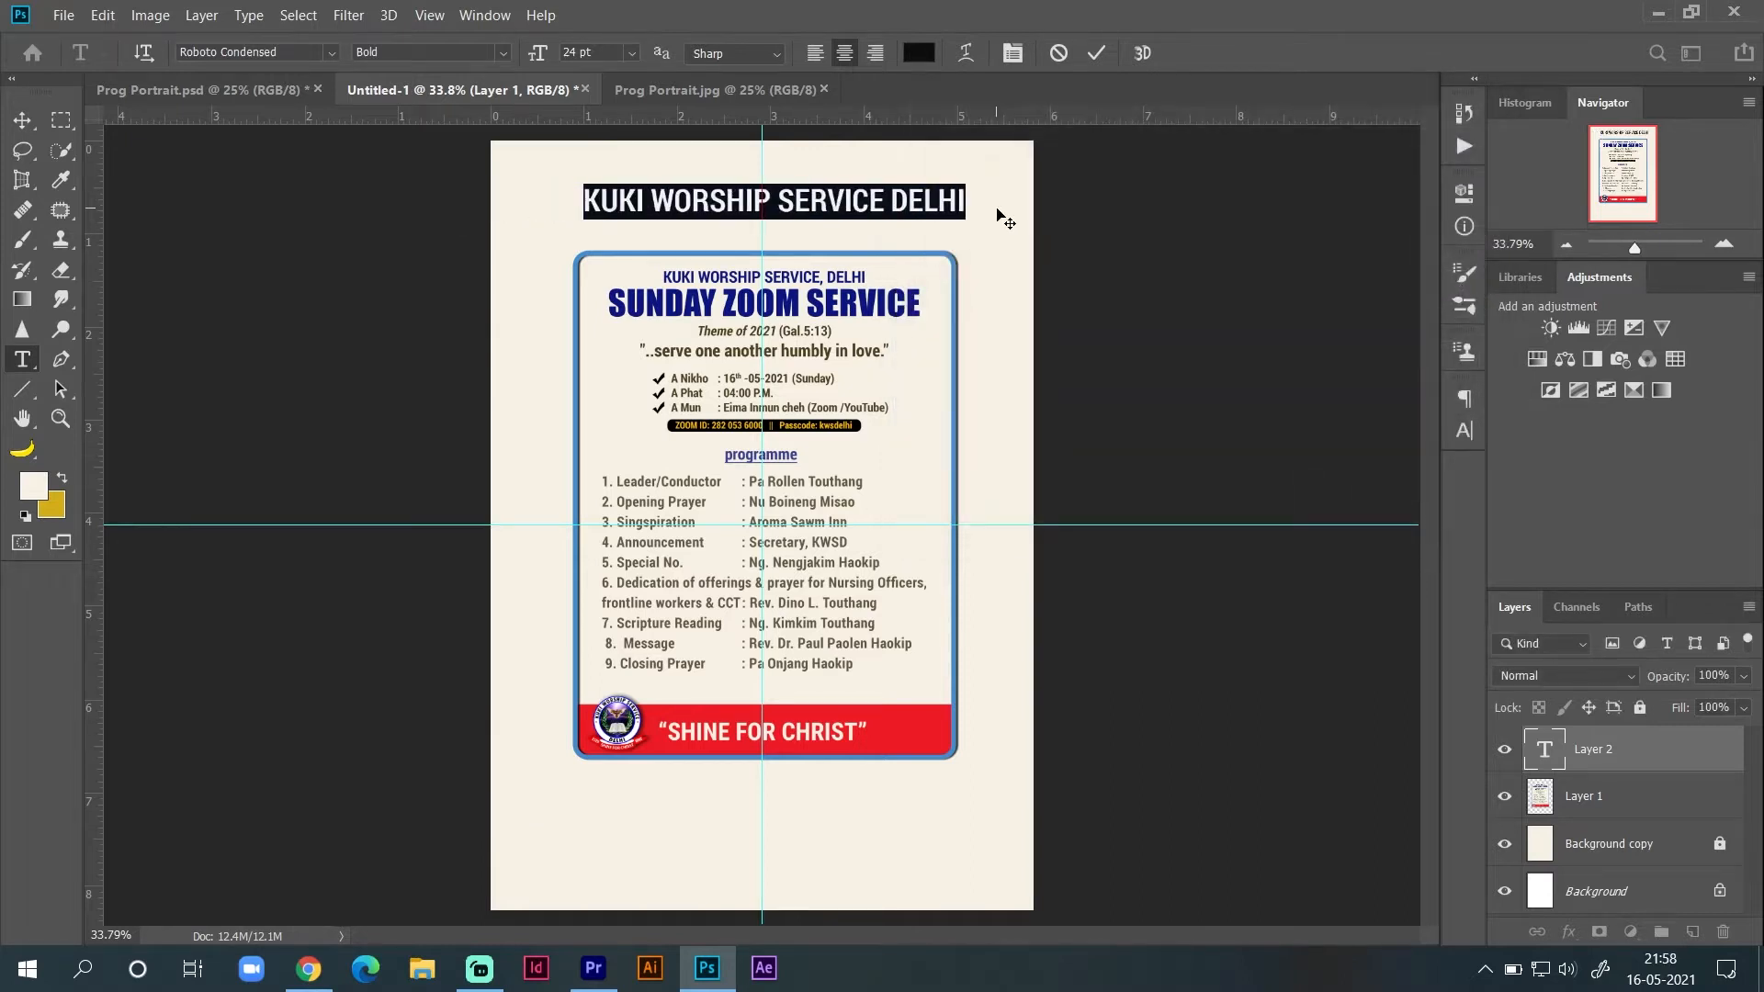
# Step: Finish editing the heading text and shift it horizontally until it is centred on the vertical guide
pyautogui.click(1099, 53)
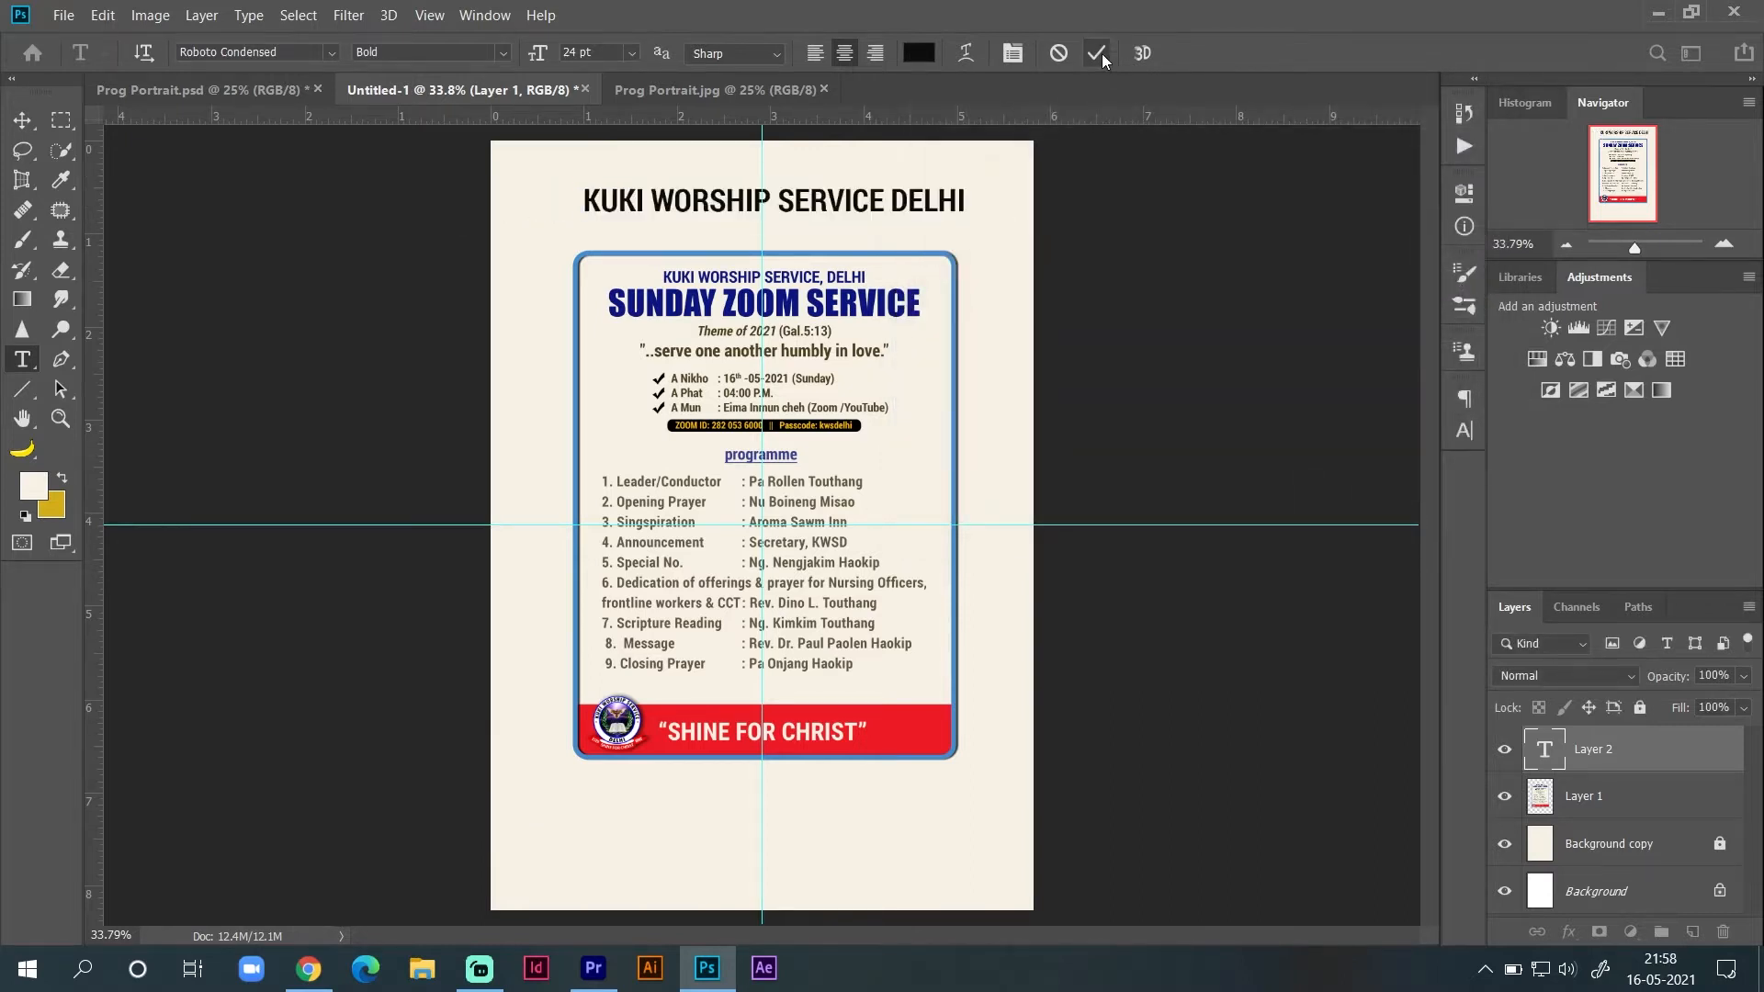
pyautogui.click(21, 121)
pyautogui.moveTo(832, 204); pyautogui.dragTo(809, 203)
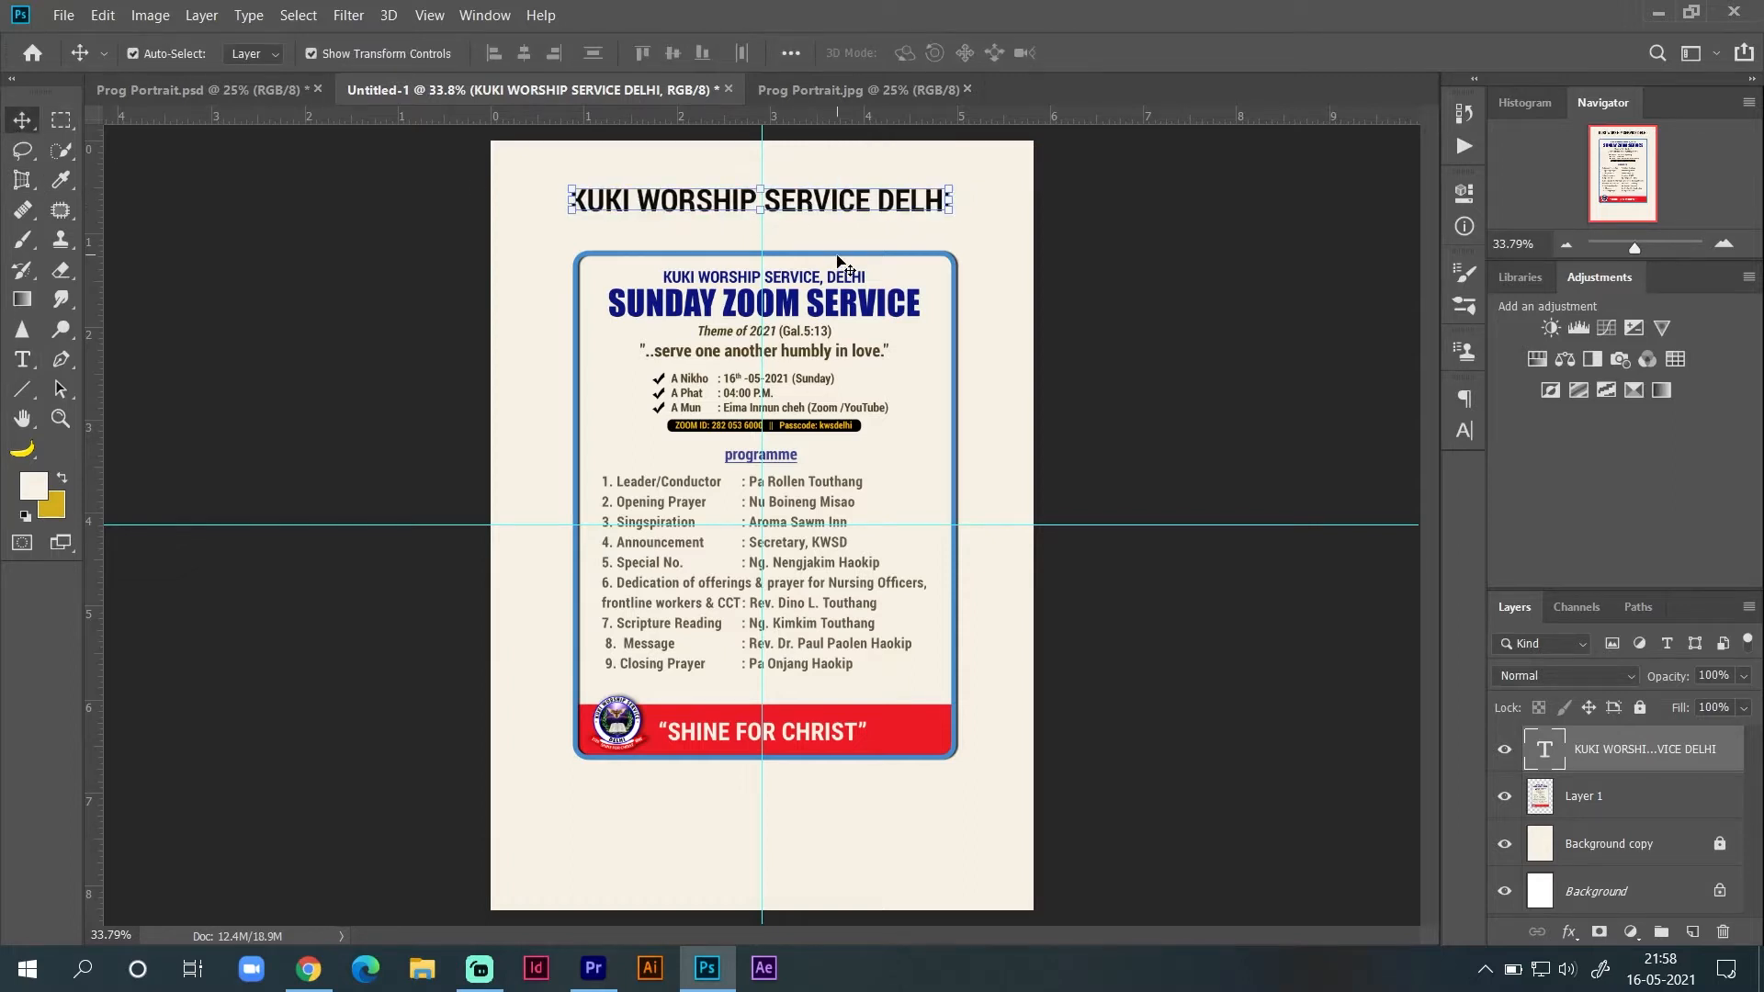
pyautogui.press('Right')
# Step: Reduce the font size of the "KUKI WORSHIP SERVICE DELHI" heading to 20 pt
pyautogui.click(1463, 430)
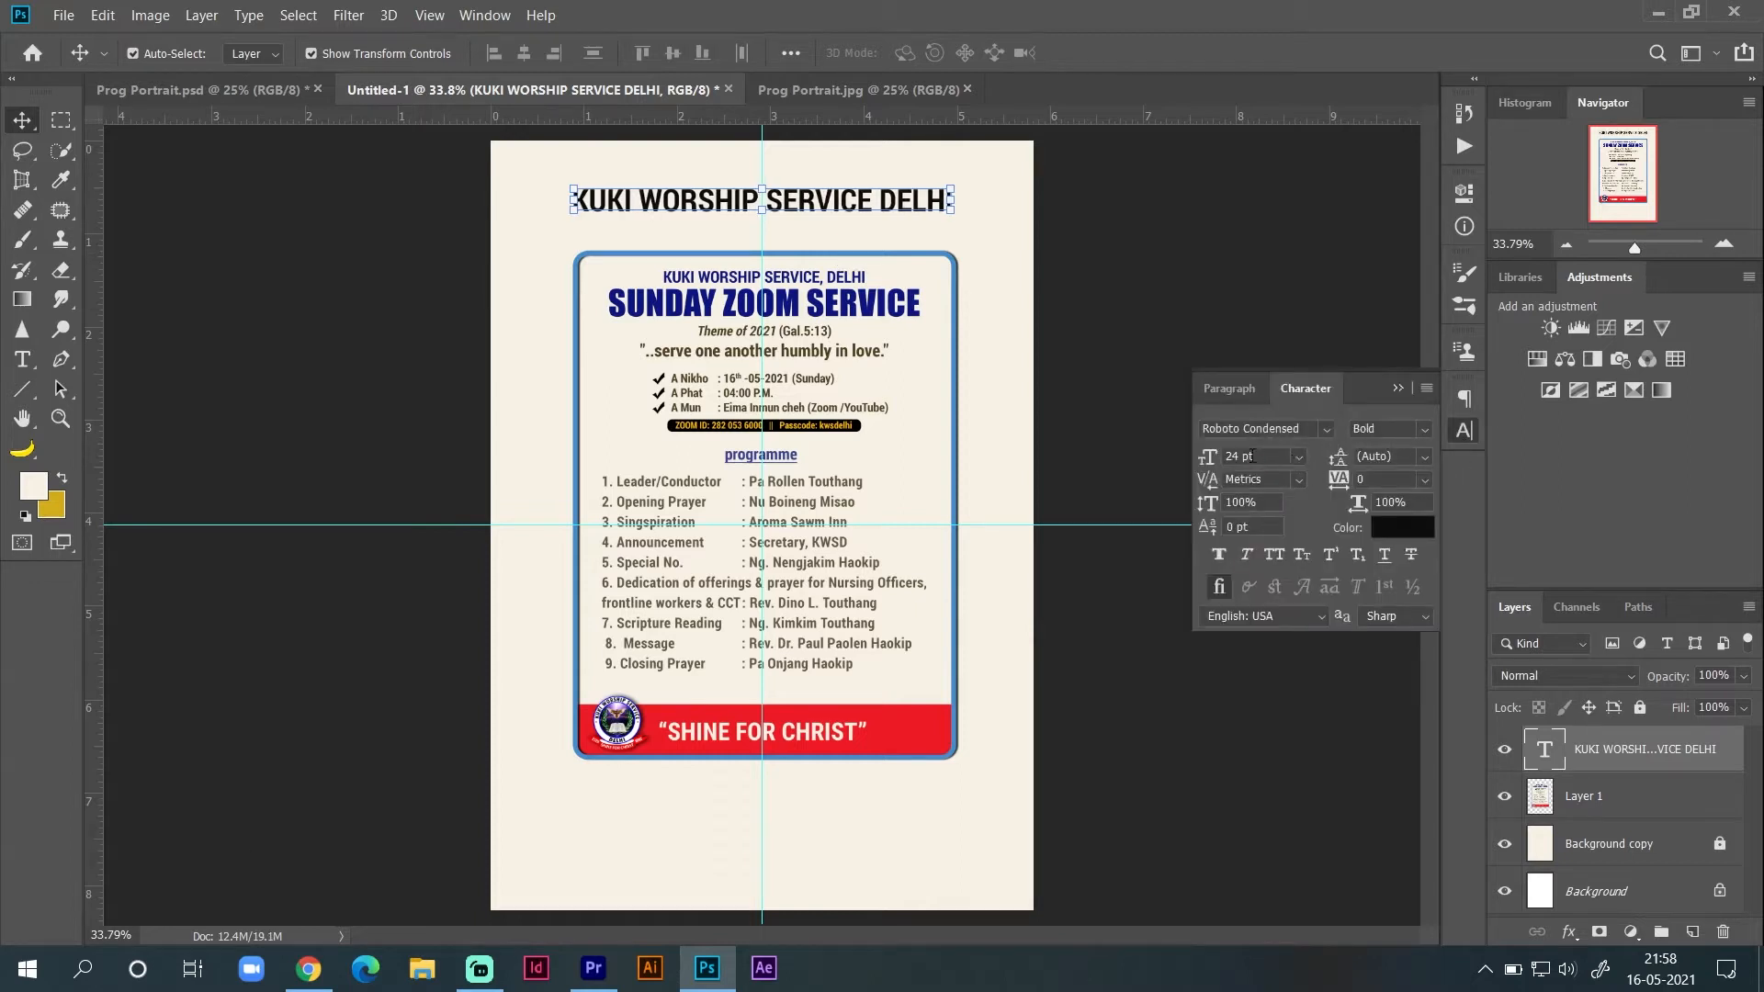
pyautogui.press('Down')
pyautogui.press('Down')
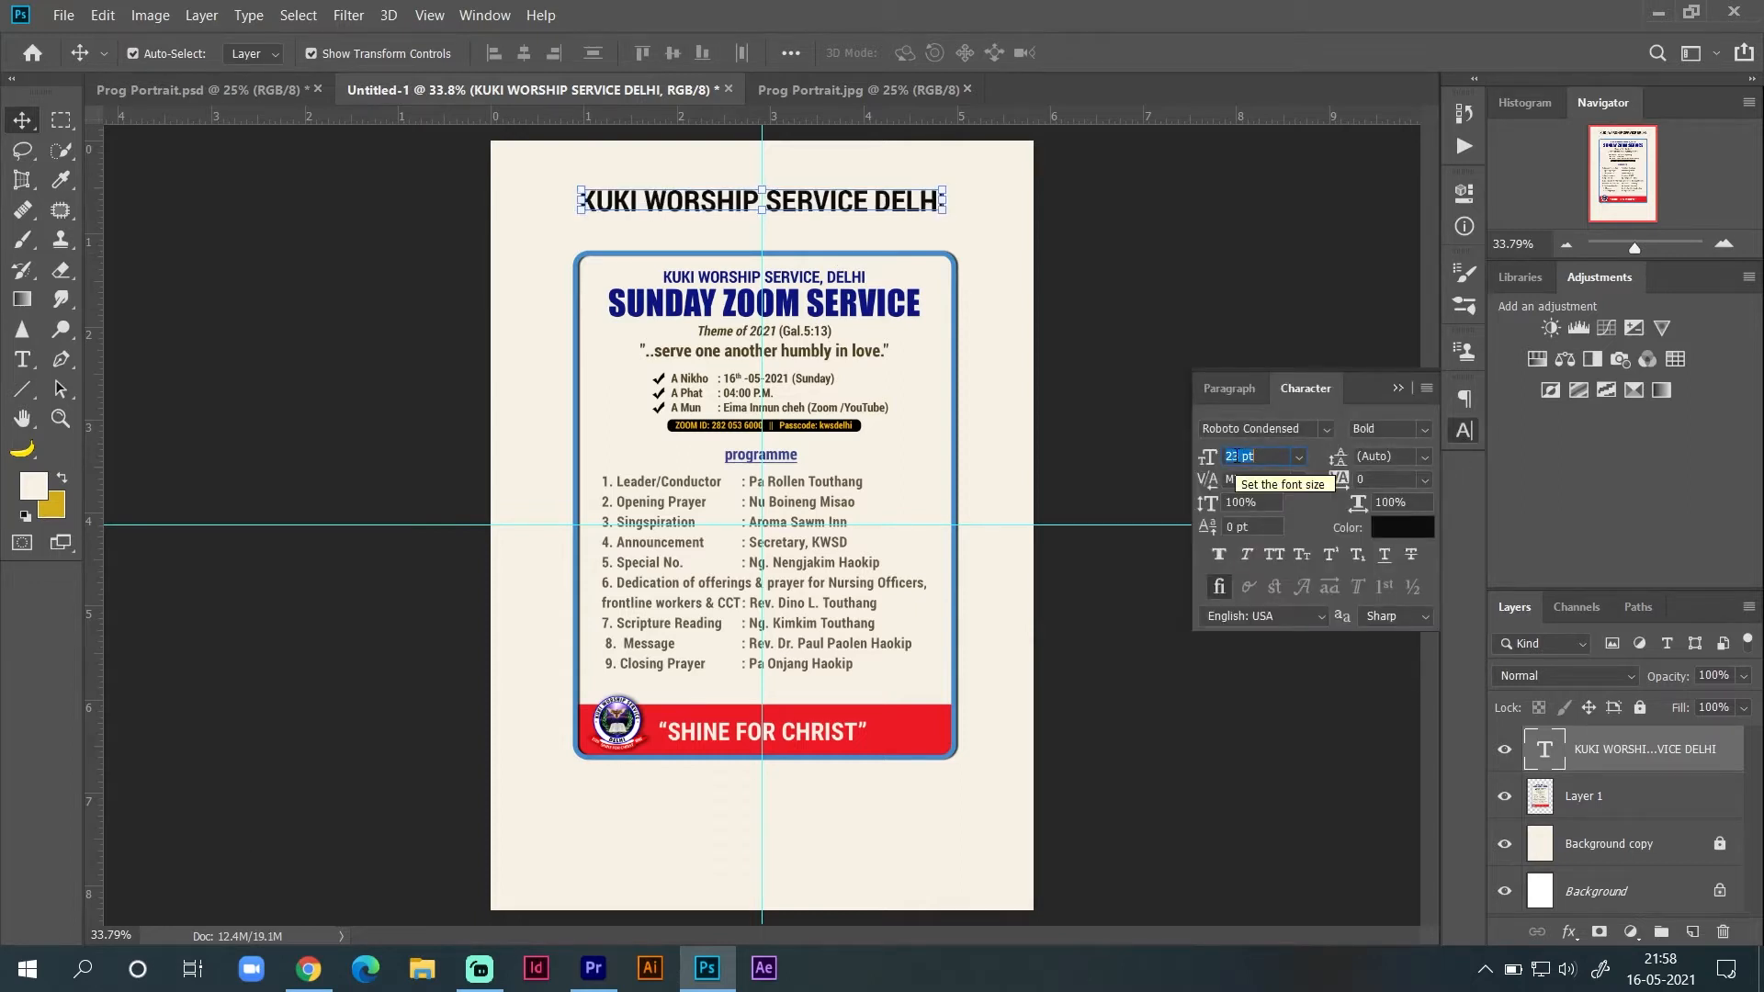
pyautogui.press('Down')
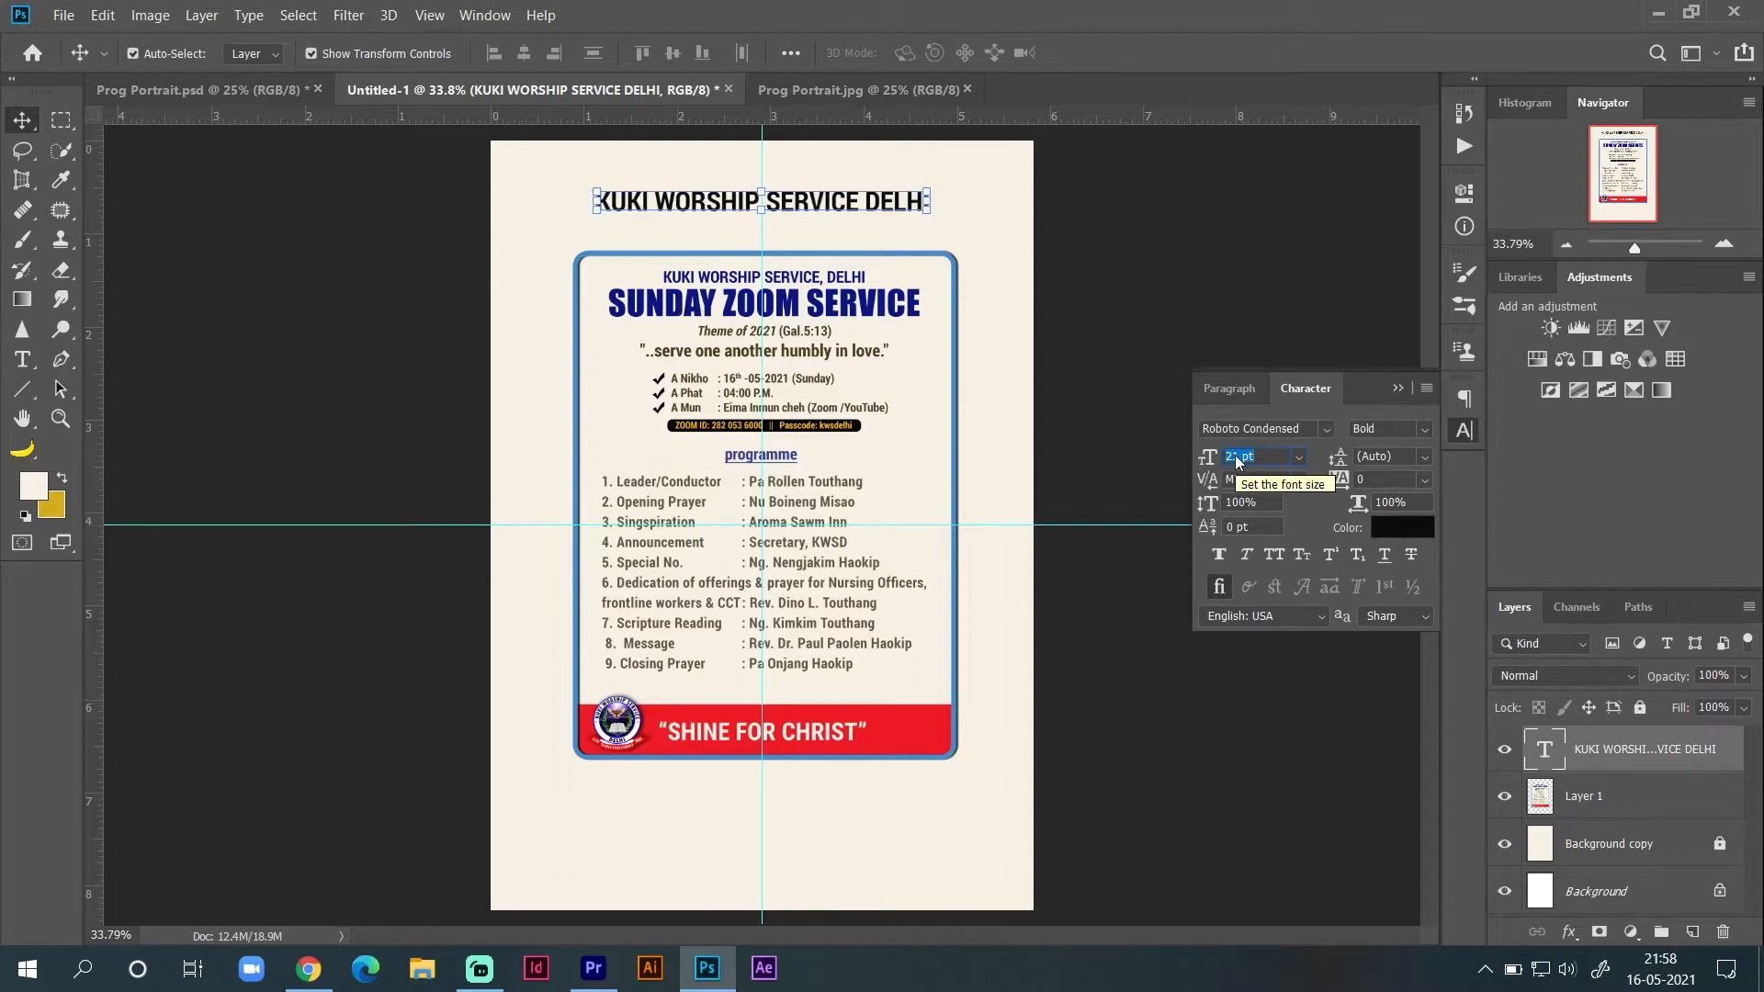
pyautogui.press('Down')
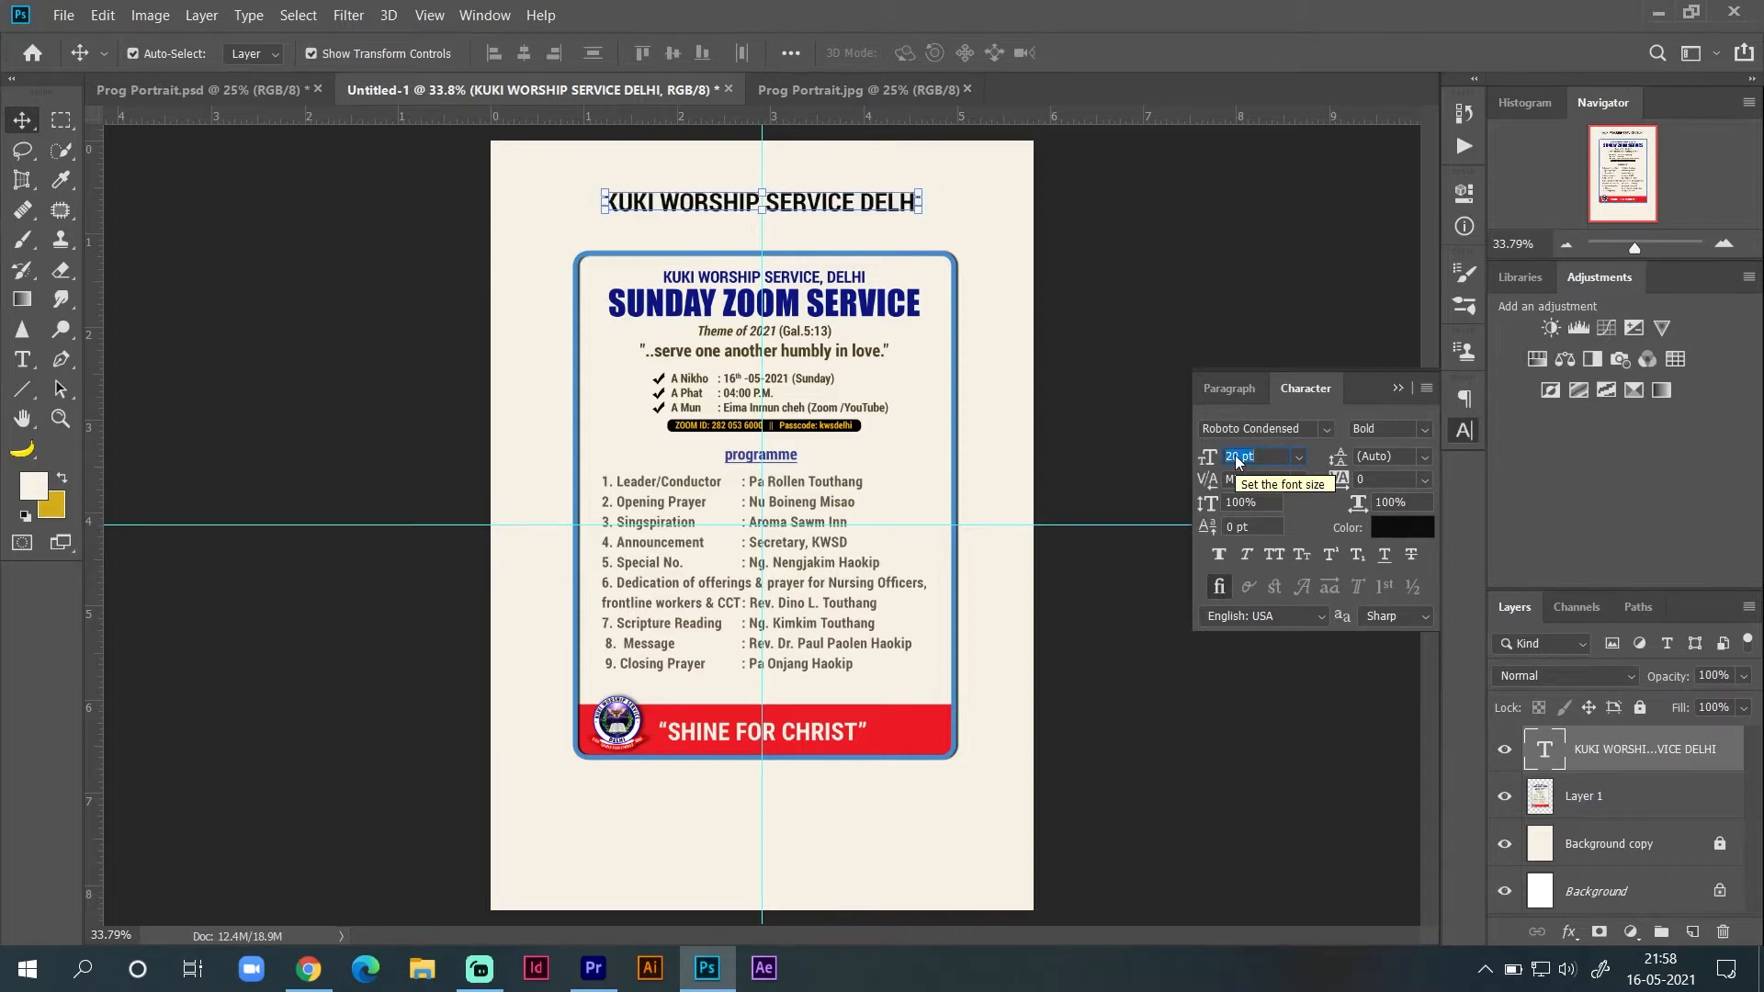
pyautogui.click(1464, 430)
# Step: Move the programme image lower on the page and add the text "SUNDAY ZOOM SERVICE" between it and the heading
pyautogui.moveTo(839, 310); pyautogui.dragTo(814, 422)
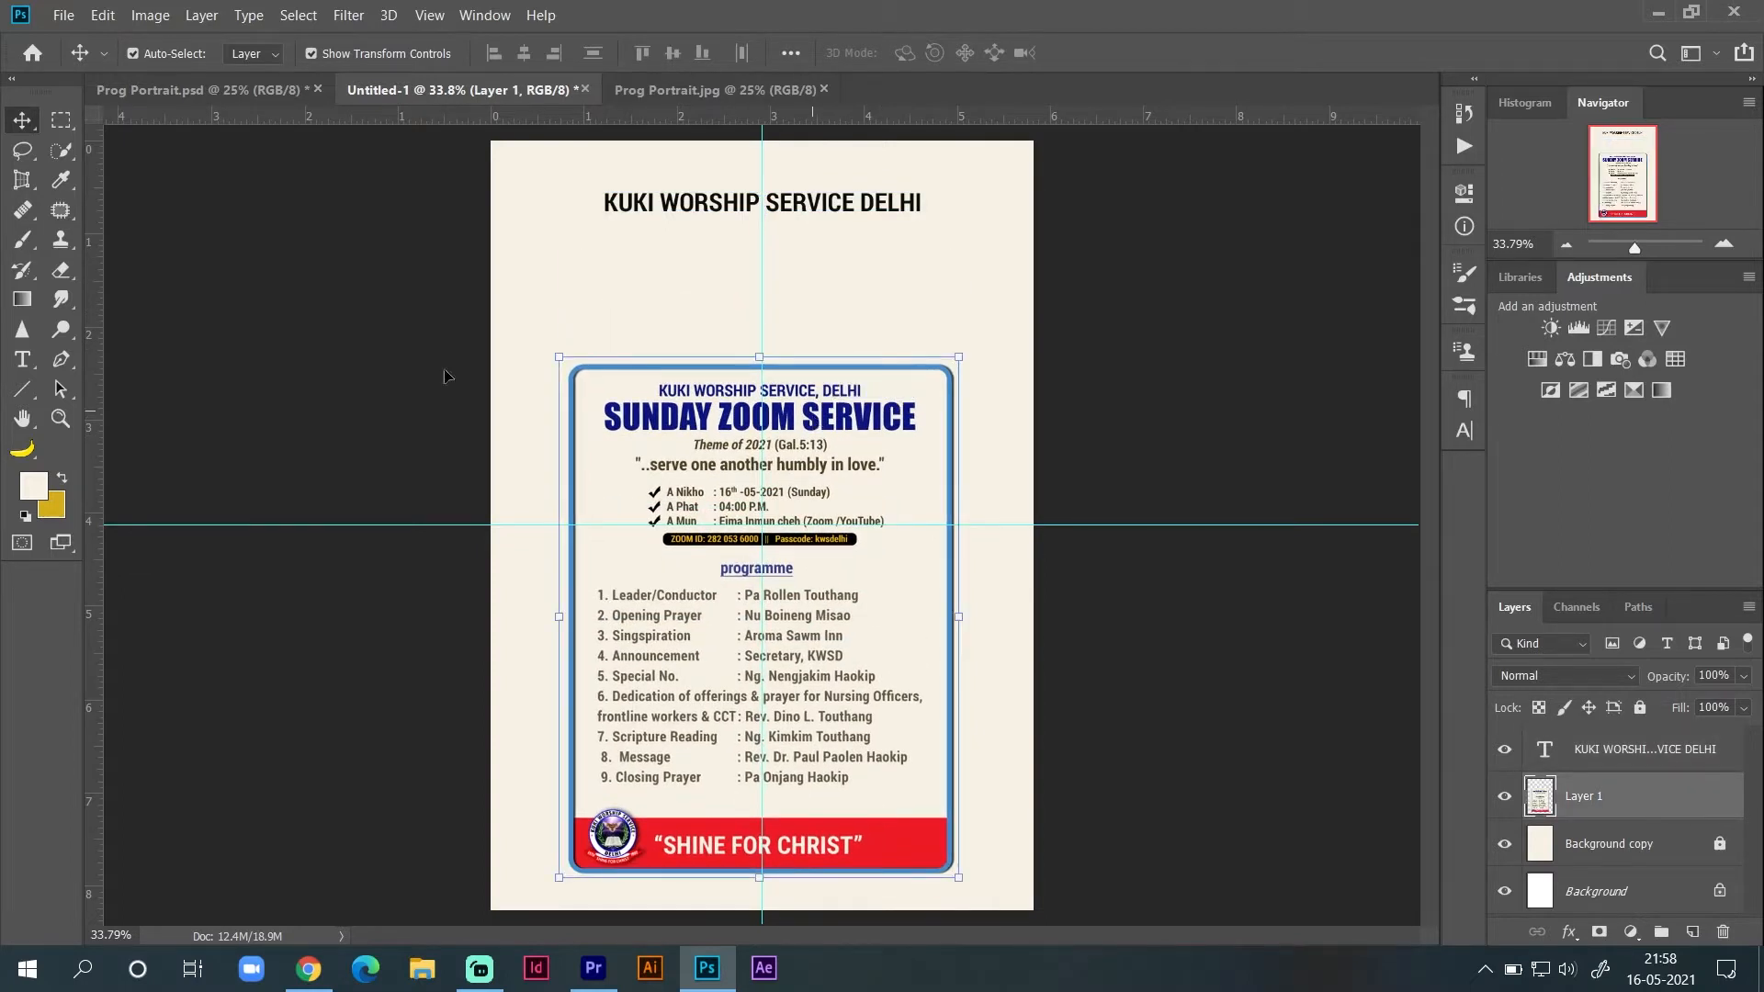
pyautogui.click(22, 359)
pyautogui.click(592, 308)
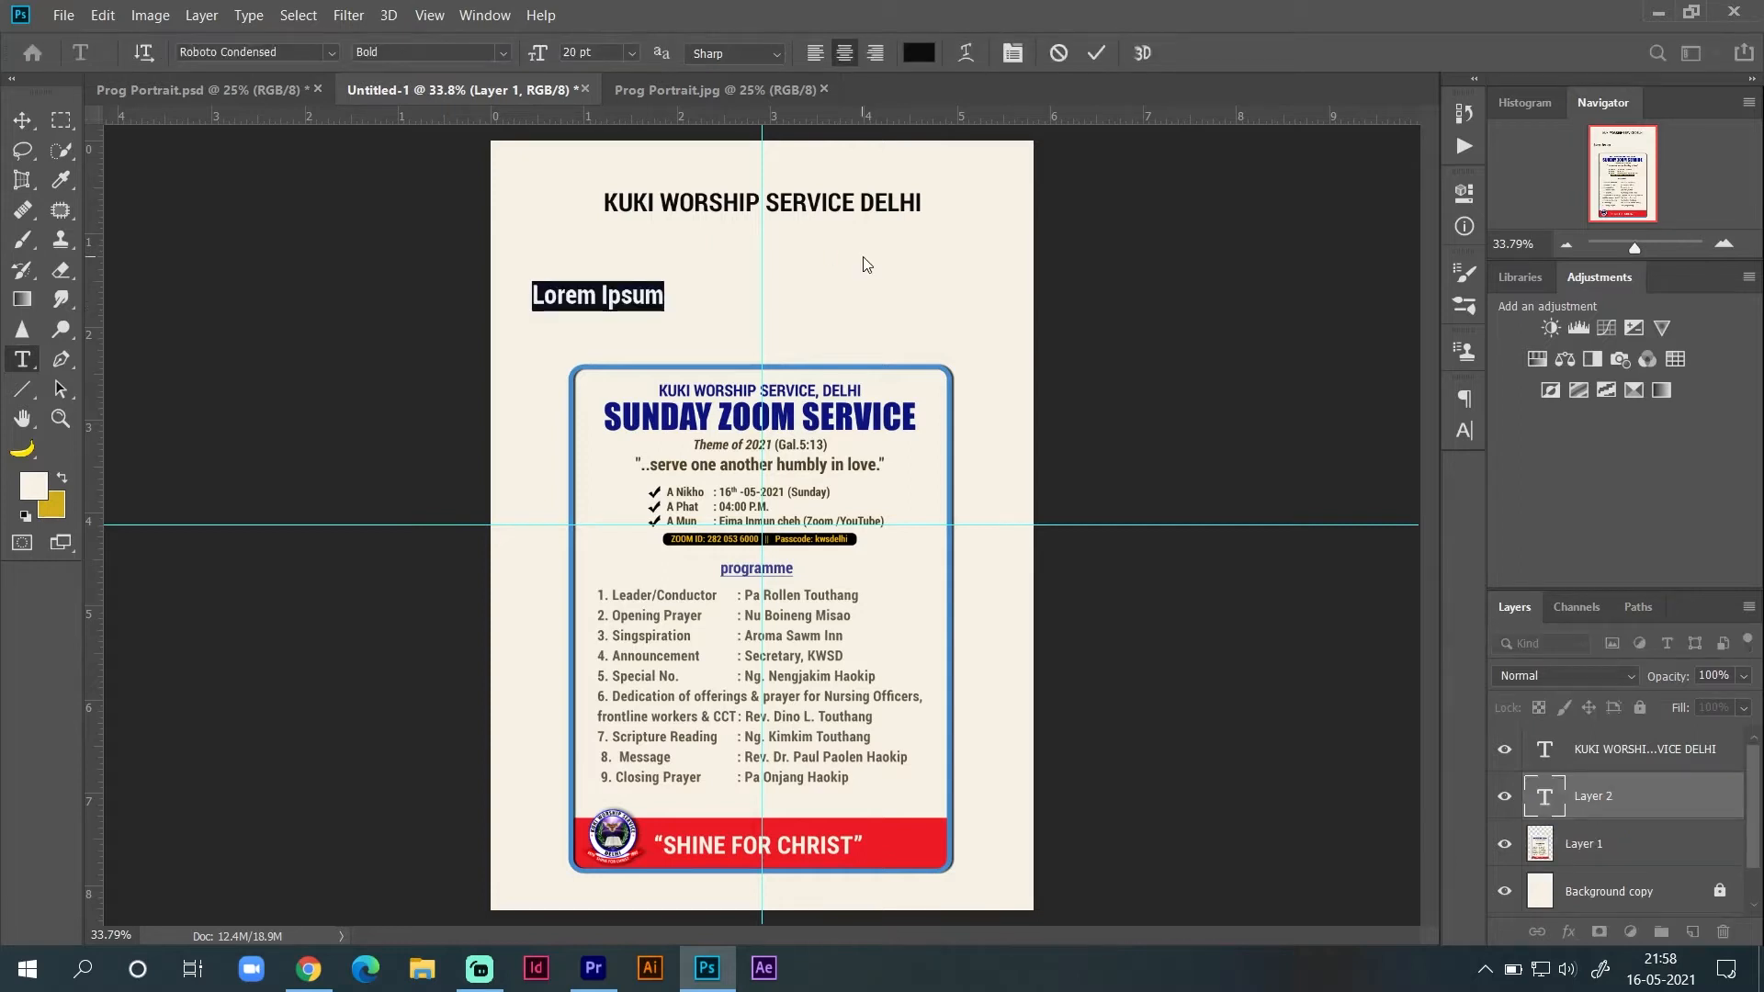
pyautogui.write('SUND')
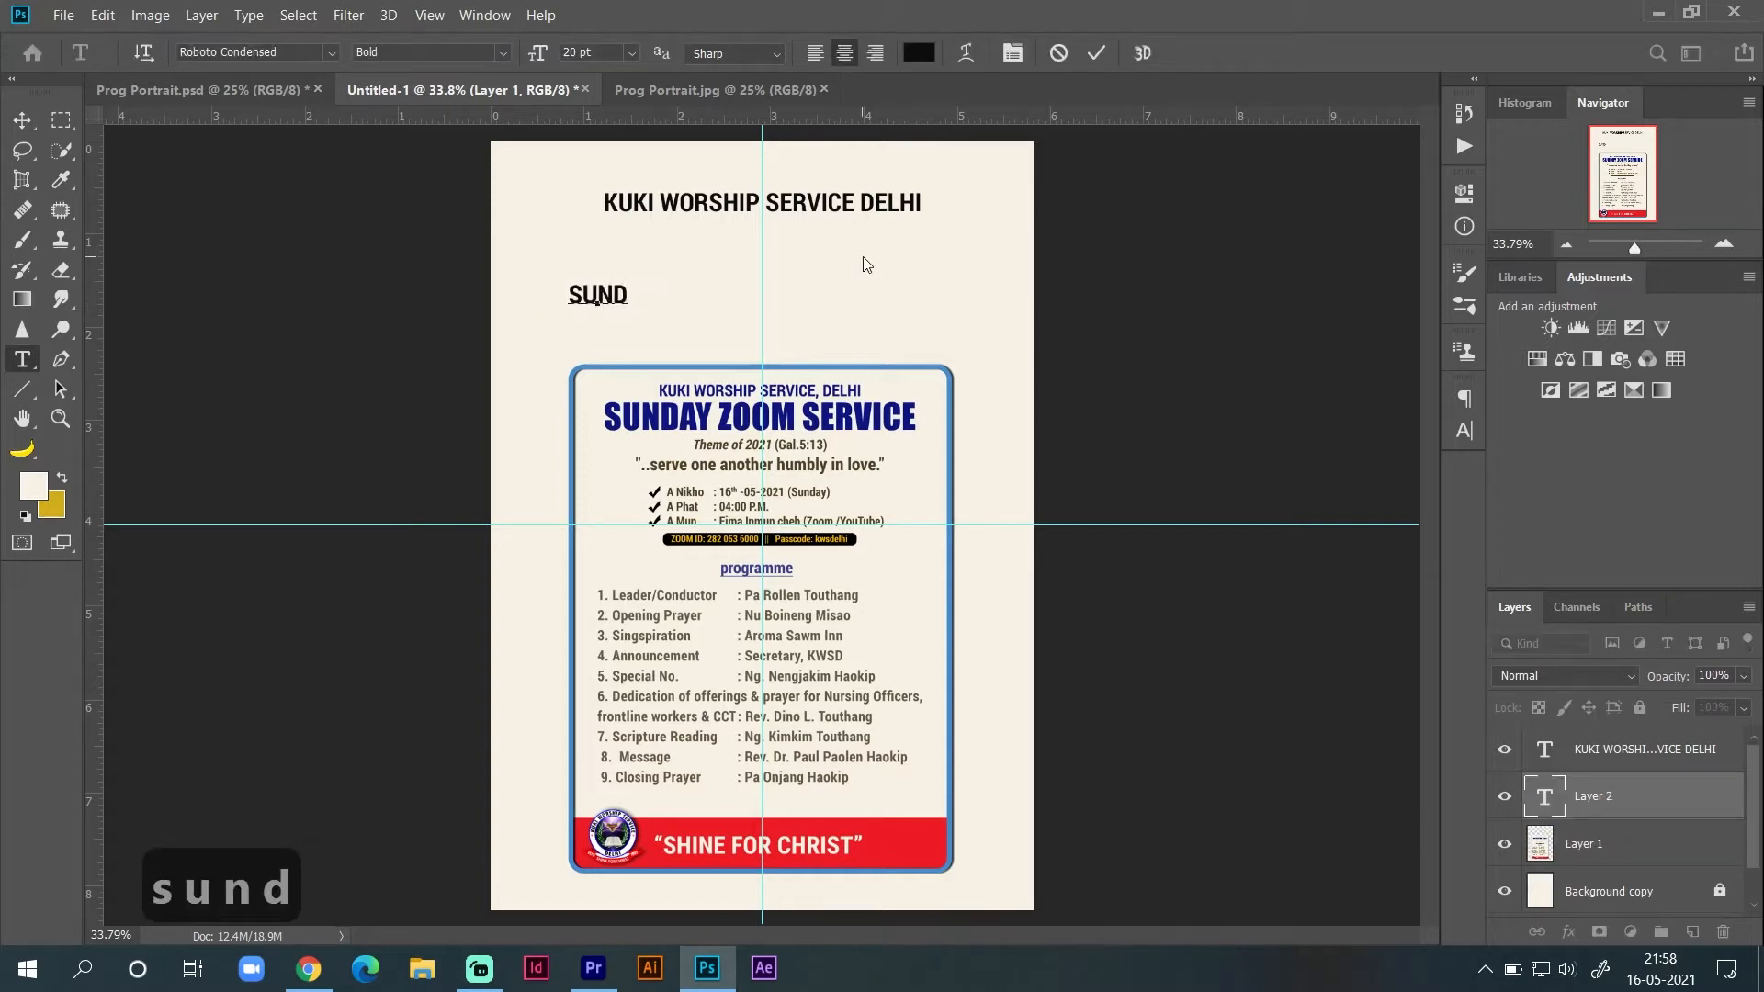
pyautogui.write('AY ')
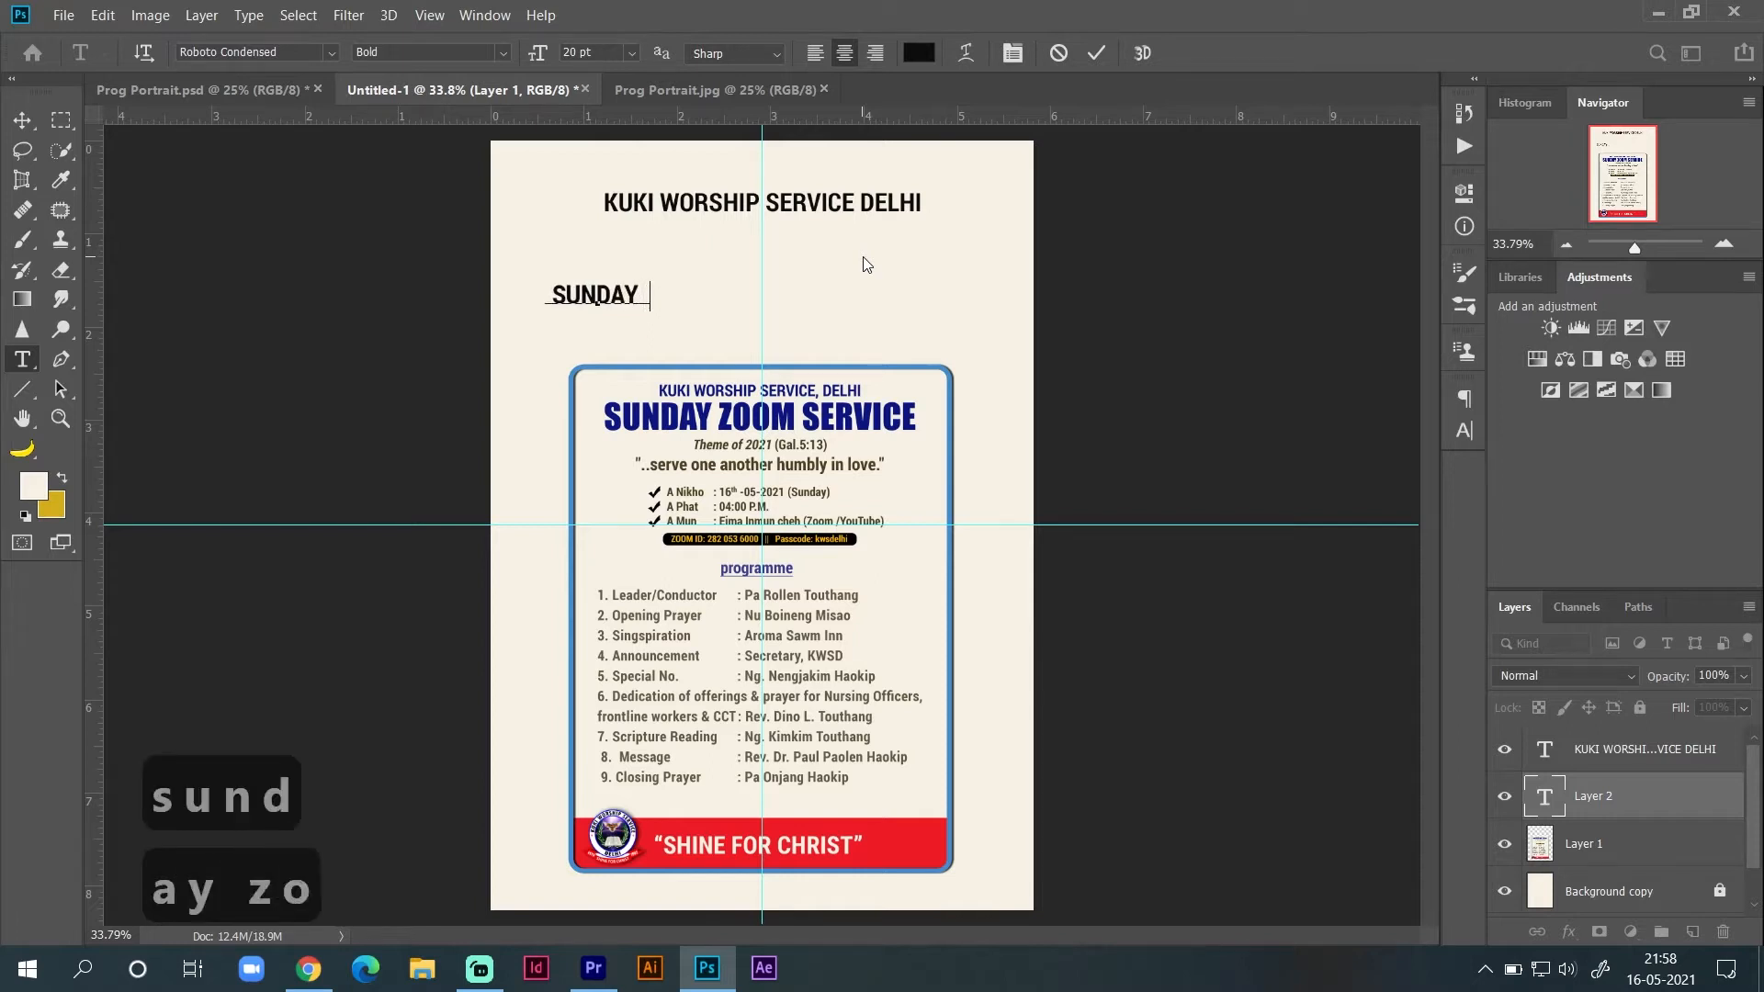
pyautogui.write('ZOM S')
pyautogui.press('BackSpace')
pyautogui.press('BackSpace')
pyautogui.press('BackSpace')
pyautogui.write('P')
pyautogui.press('BackSpace')
pyautogui.write('OM SERVICE')
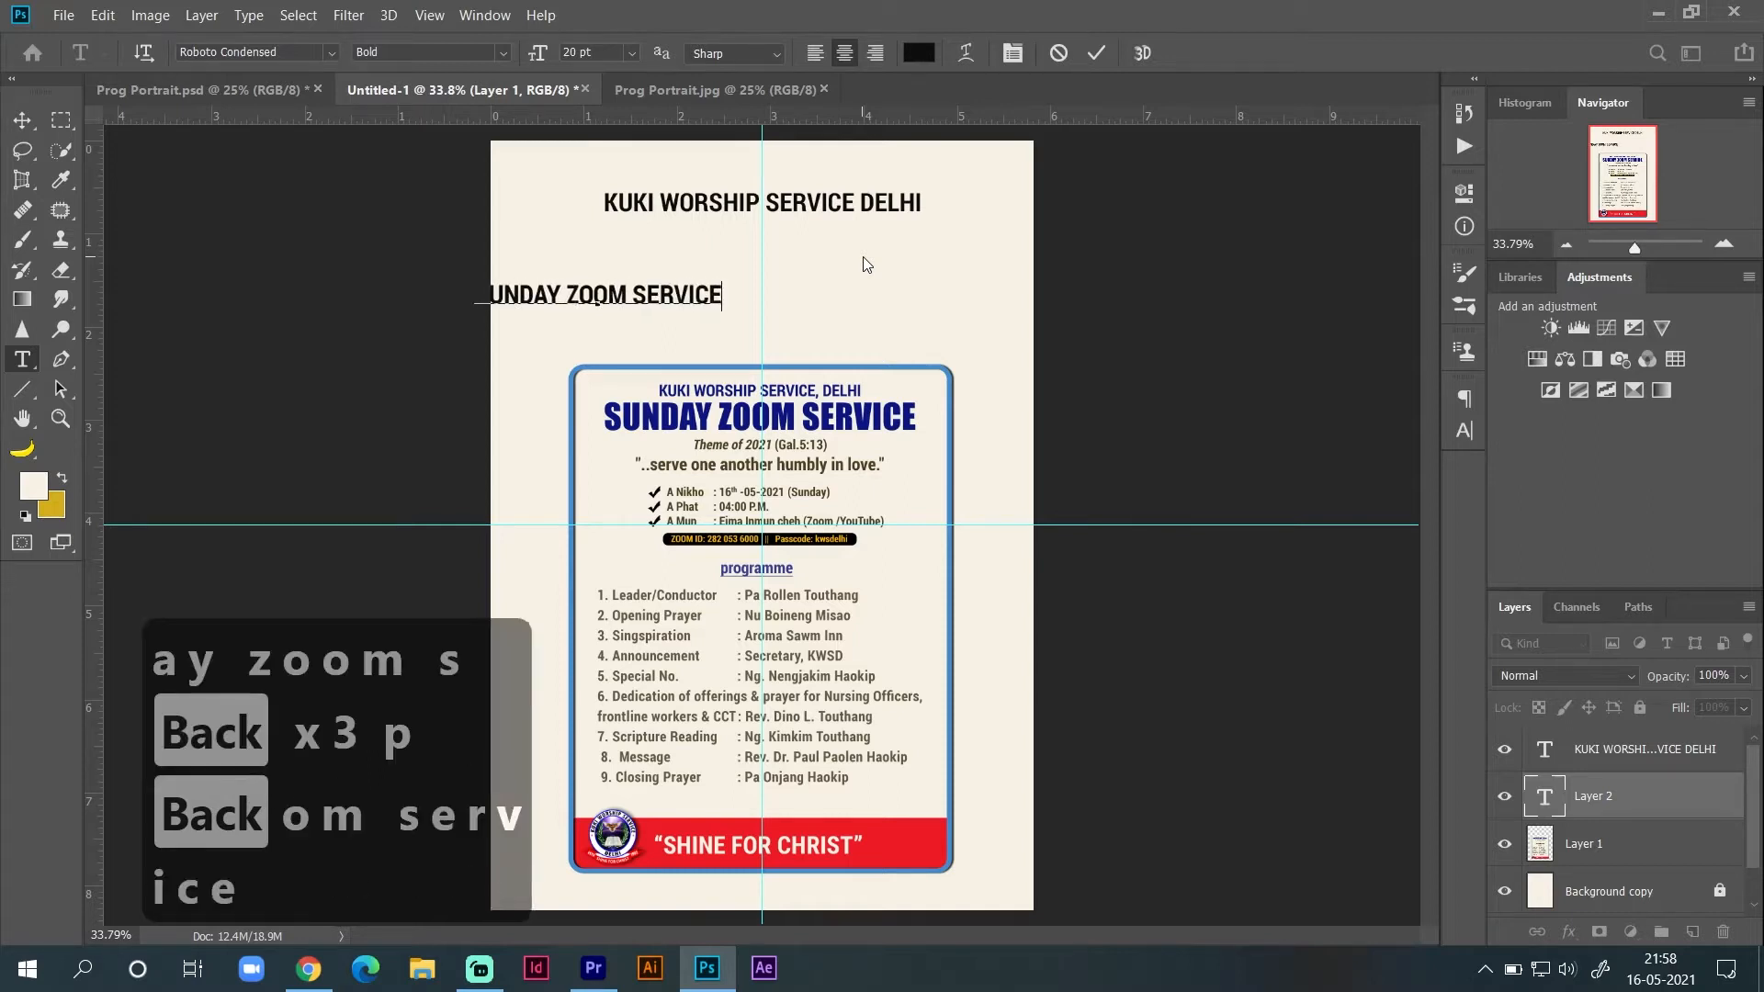
pyautogui.moveTo(812, 319); pyautogui.dragTo(928, 312)
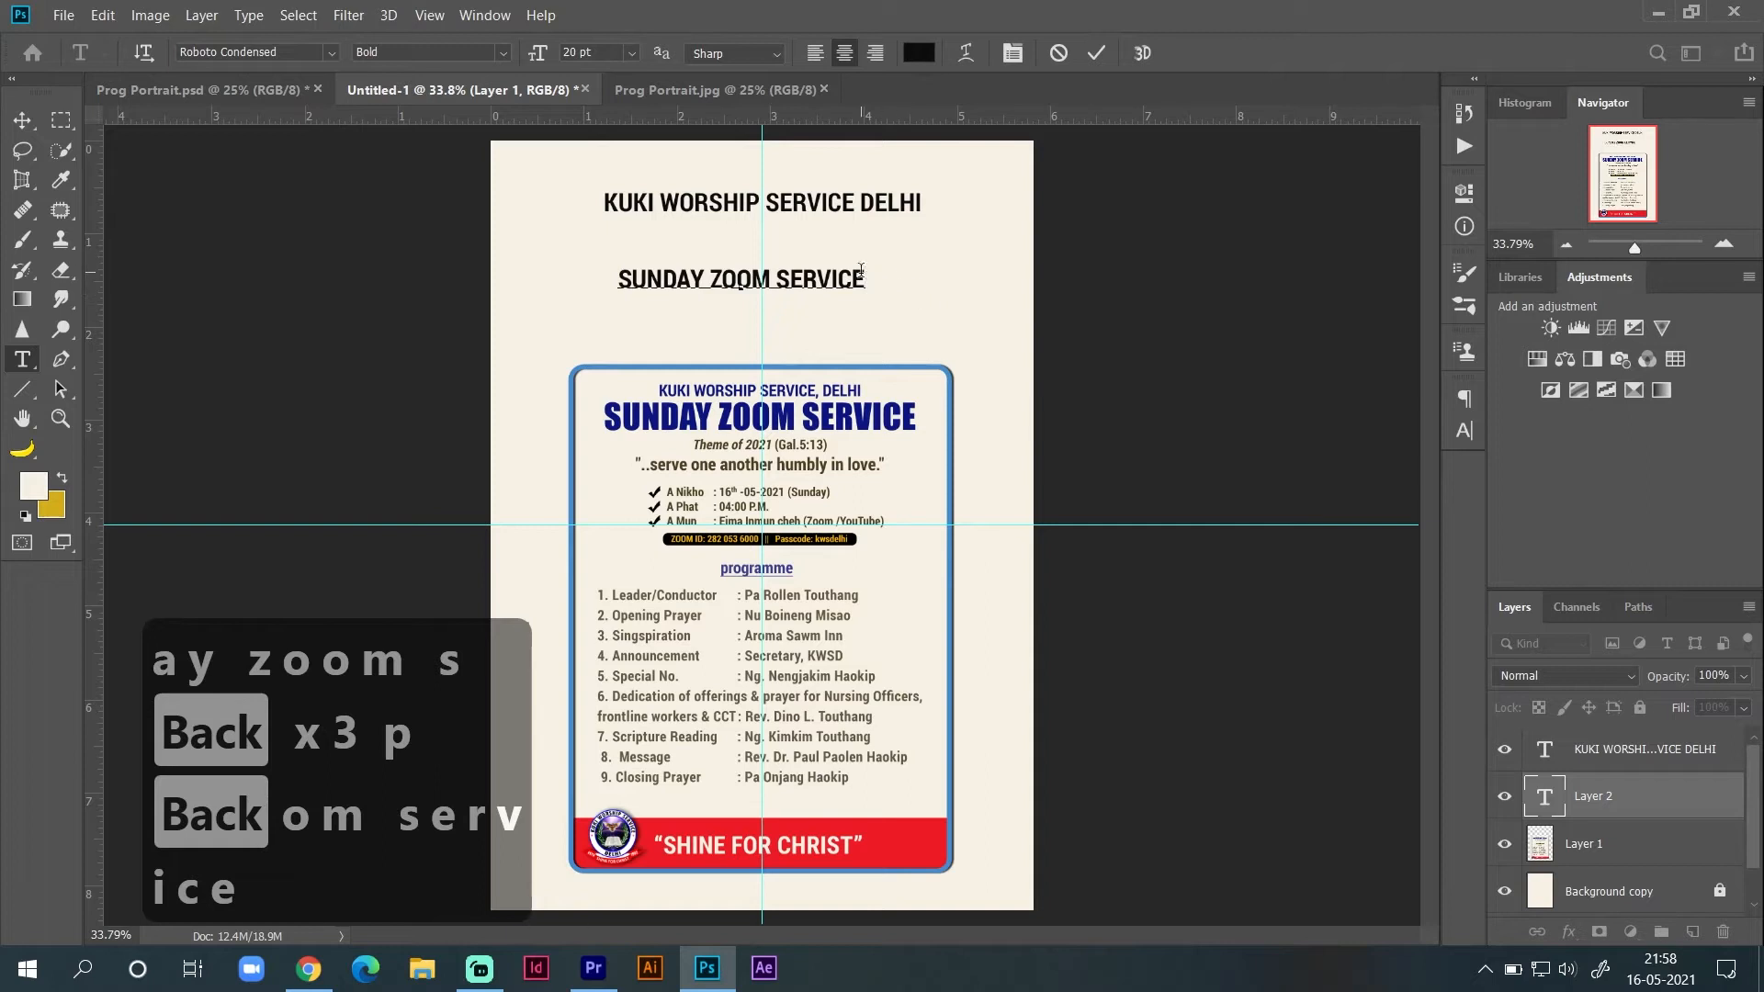
# Step: Set the "SUNDAY ZOOM SERVICE" text in Impact Regular at 35 pt and place it directly below the heading
pyautogui.moveTo(866, 280); pyautogui.dragTo(610, 294)
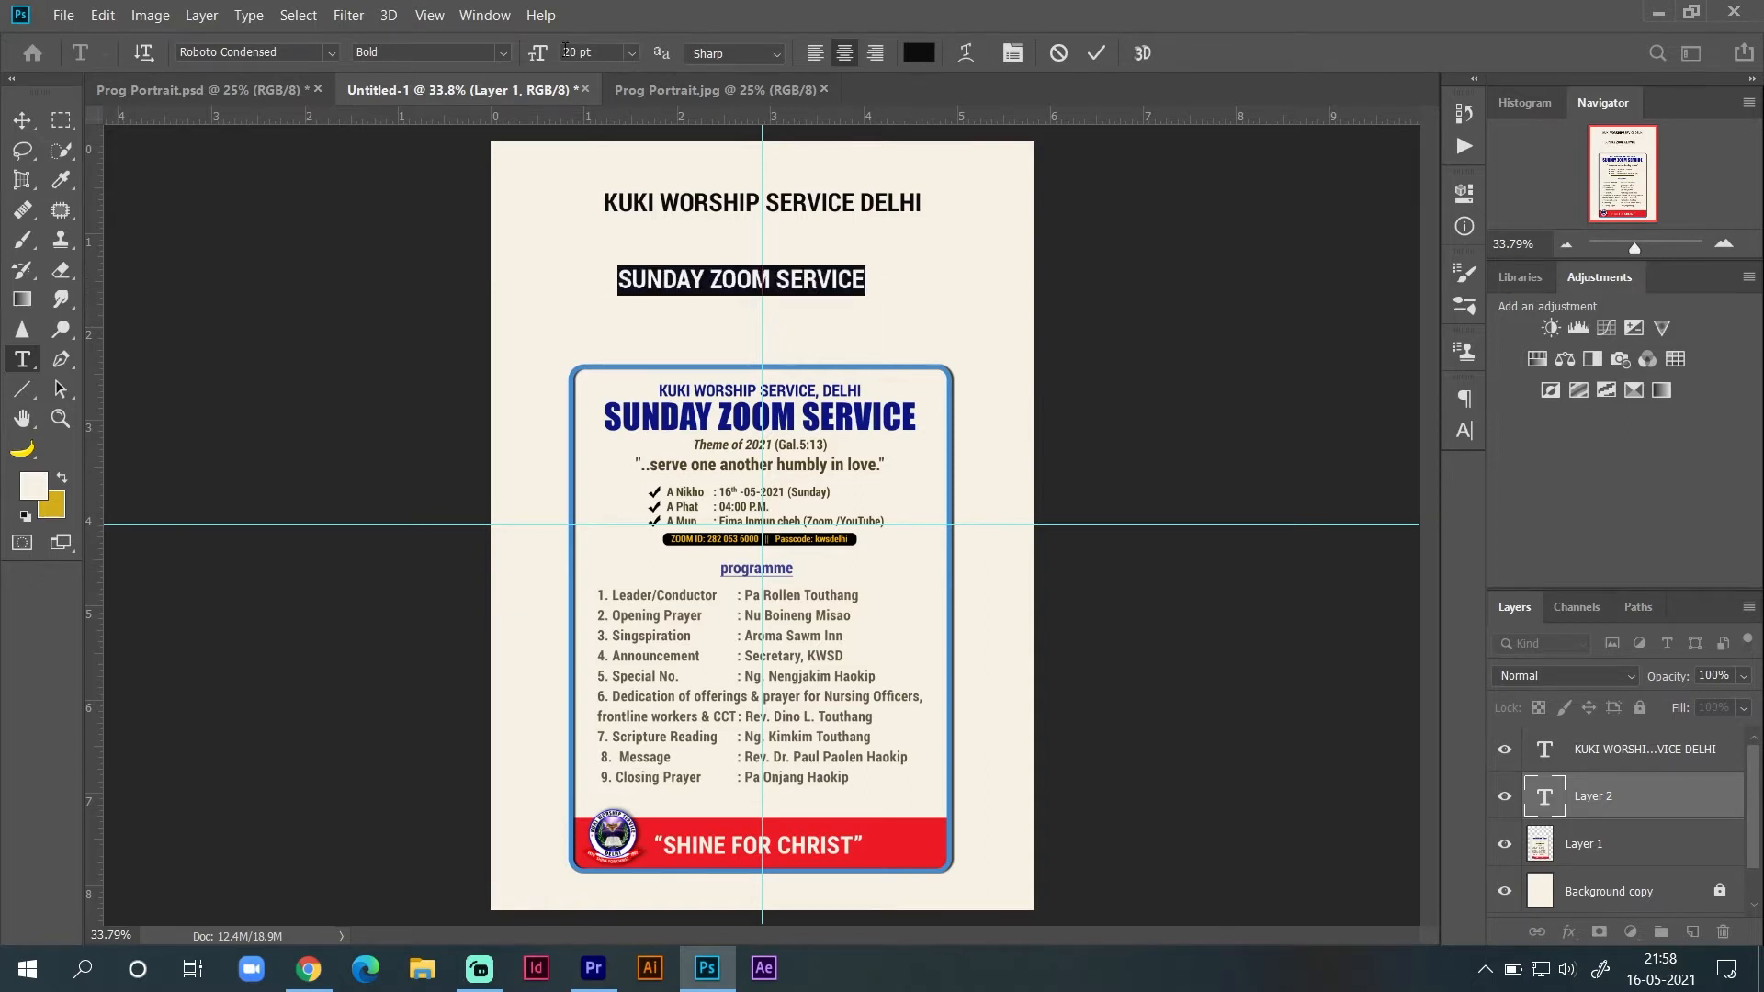
pyautogui.click(1461, 430)
pyautogui.moveTo(1207, 459); pyautogui.dragTo(1217, 466)
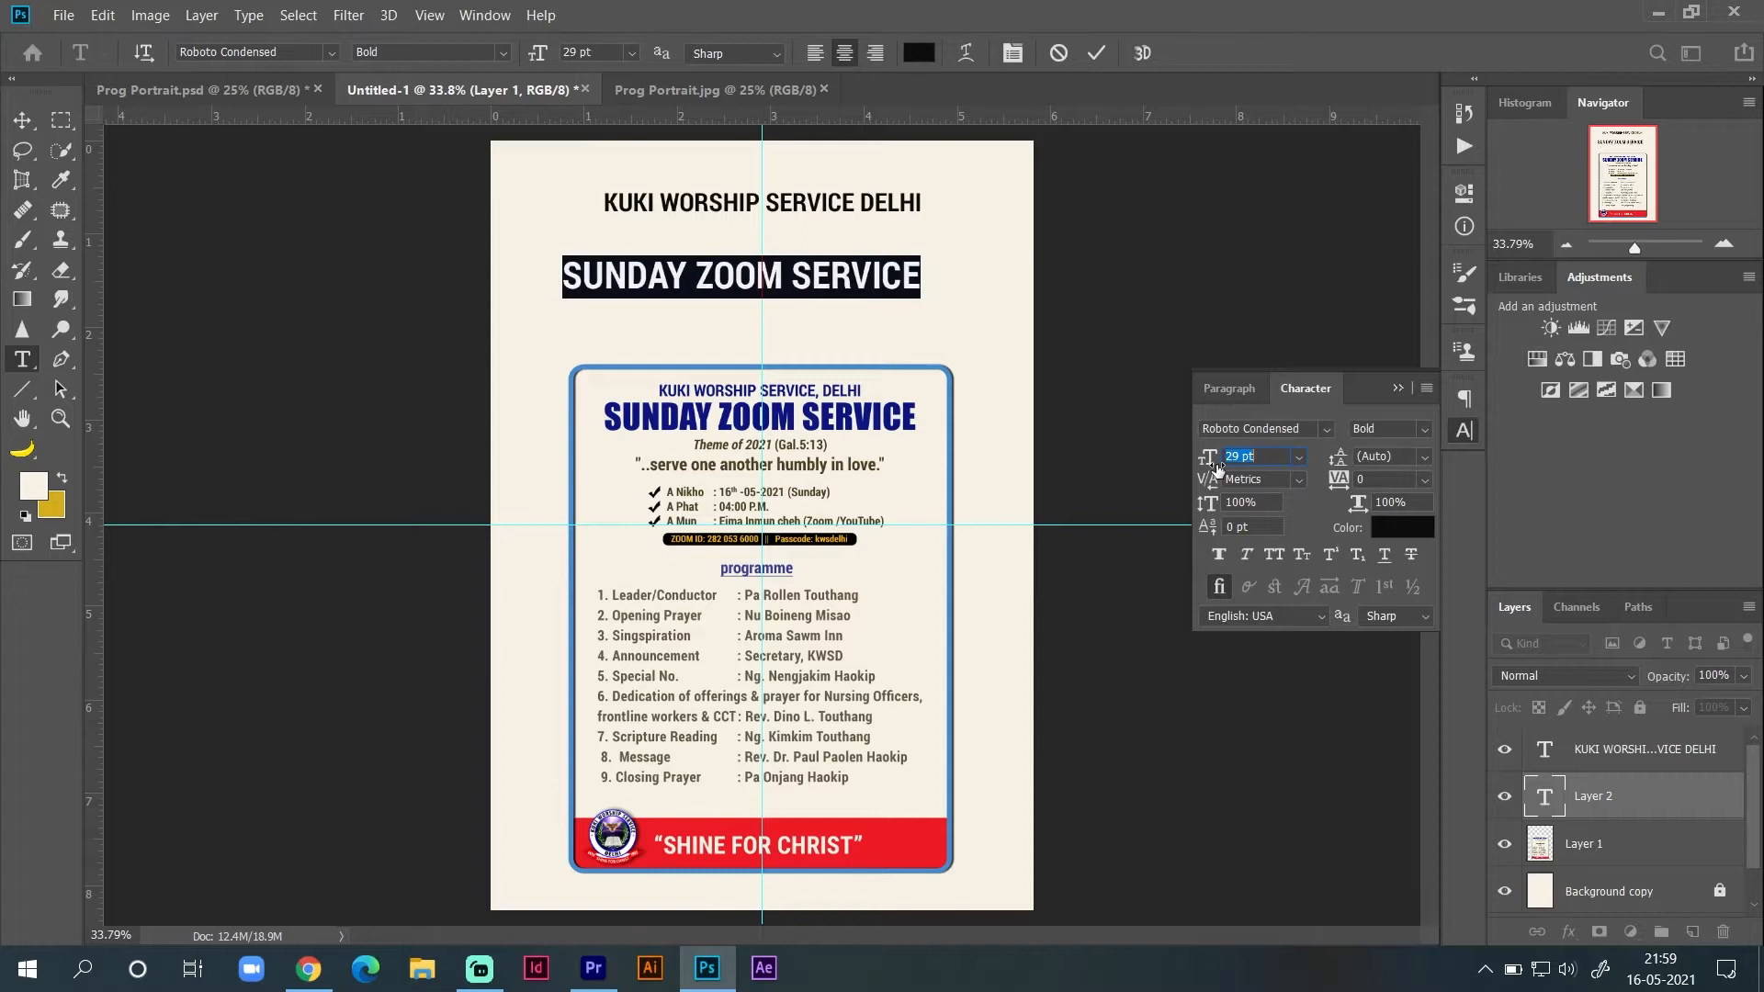
pyautogui.click(1252, 430)
pyautogui.moveTo(976, 297); pyautogui.dragTo(978, 265)
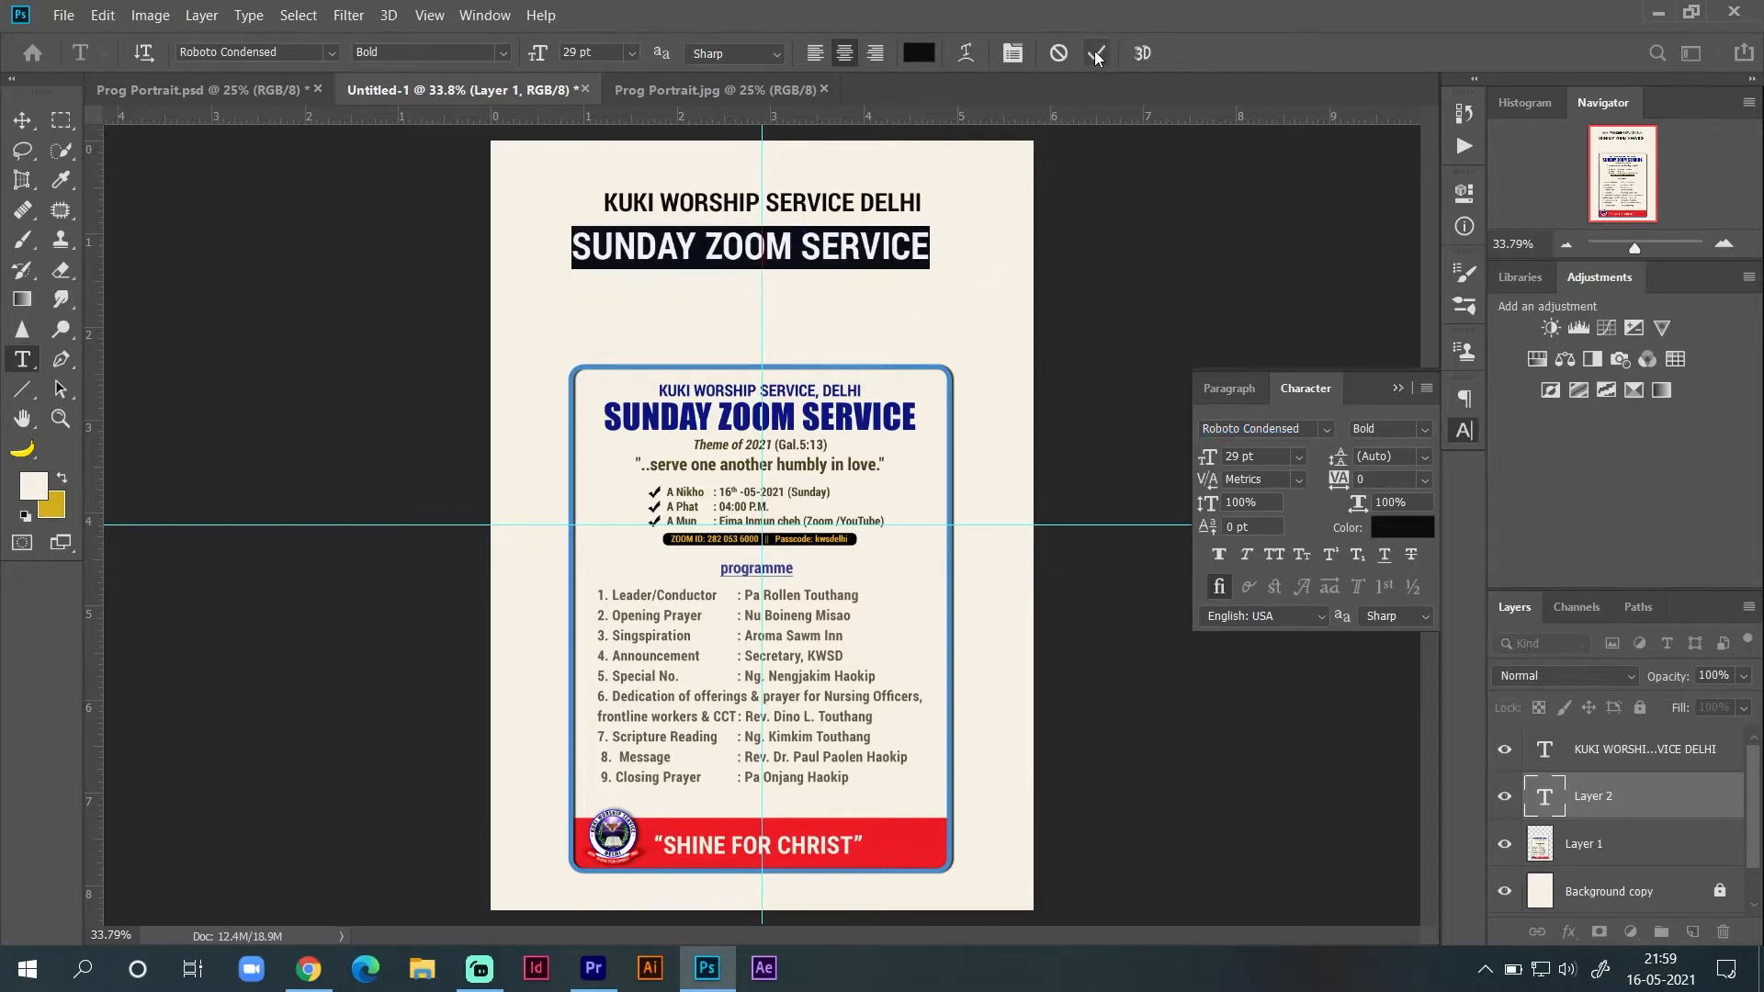
pyautogui.click(1327, 430)
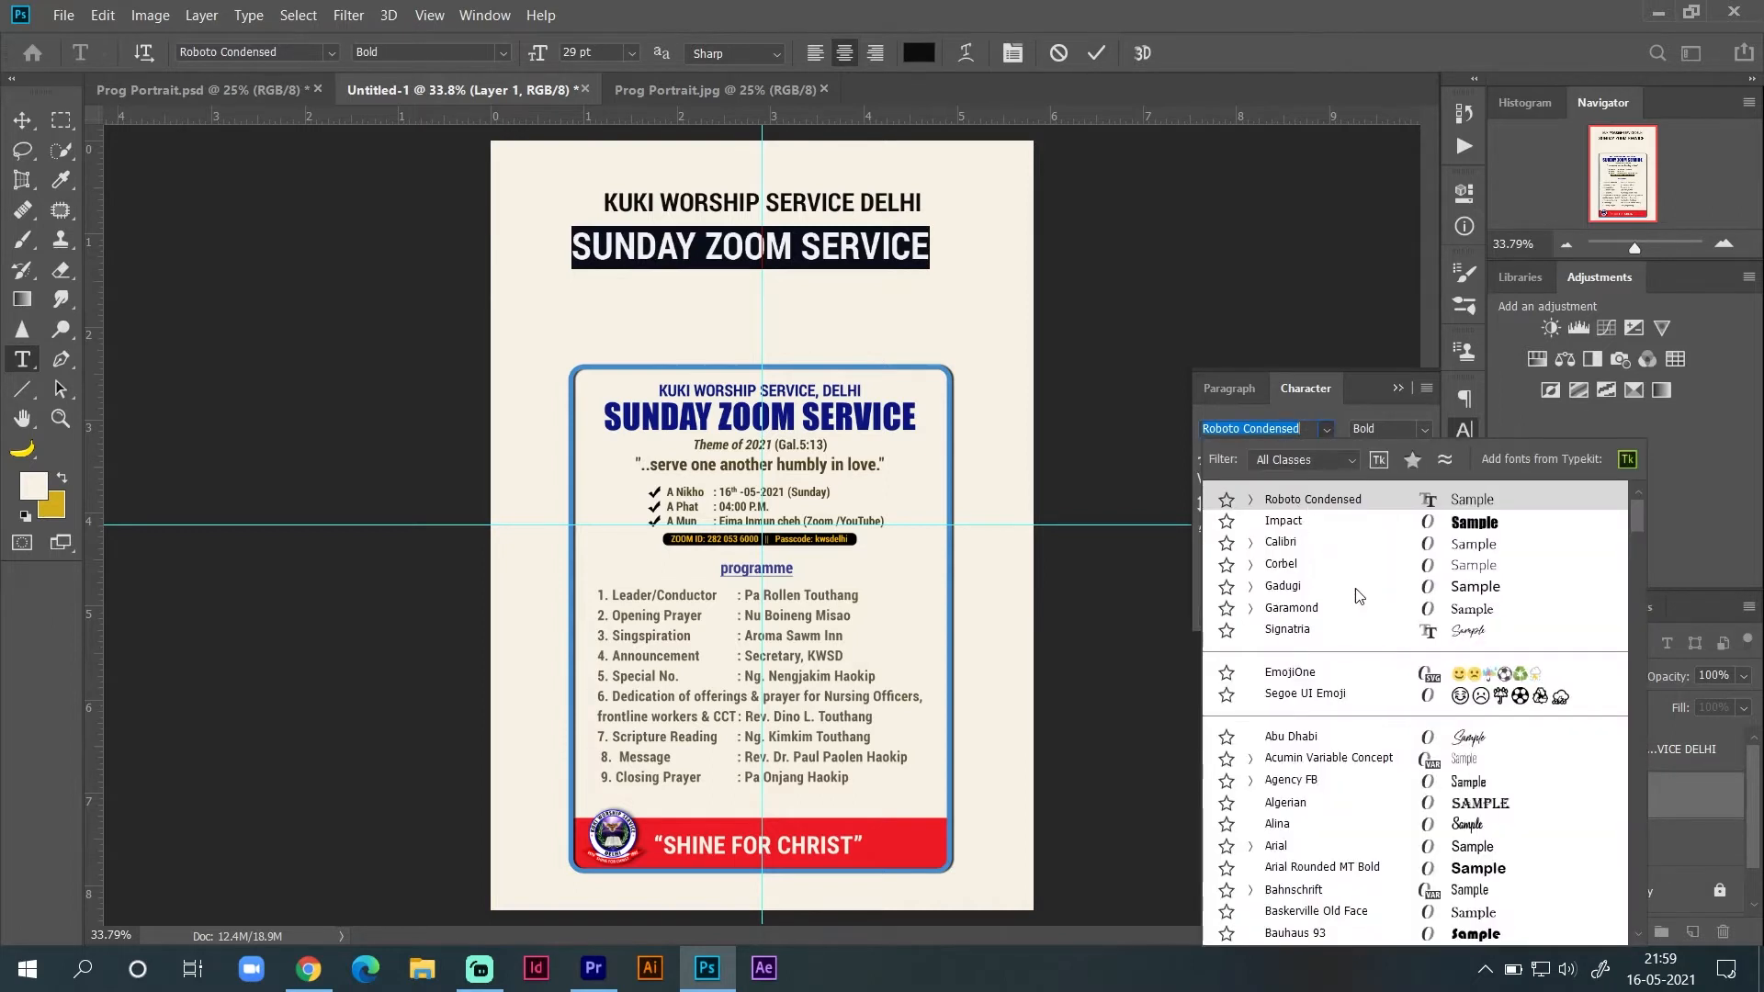
pyautogui.click(1343, 522)
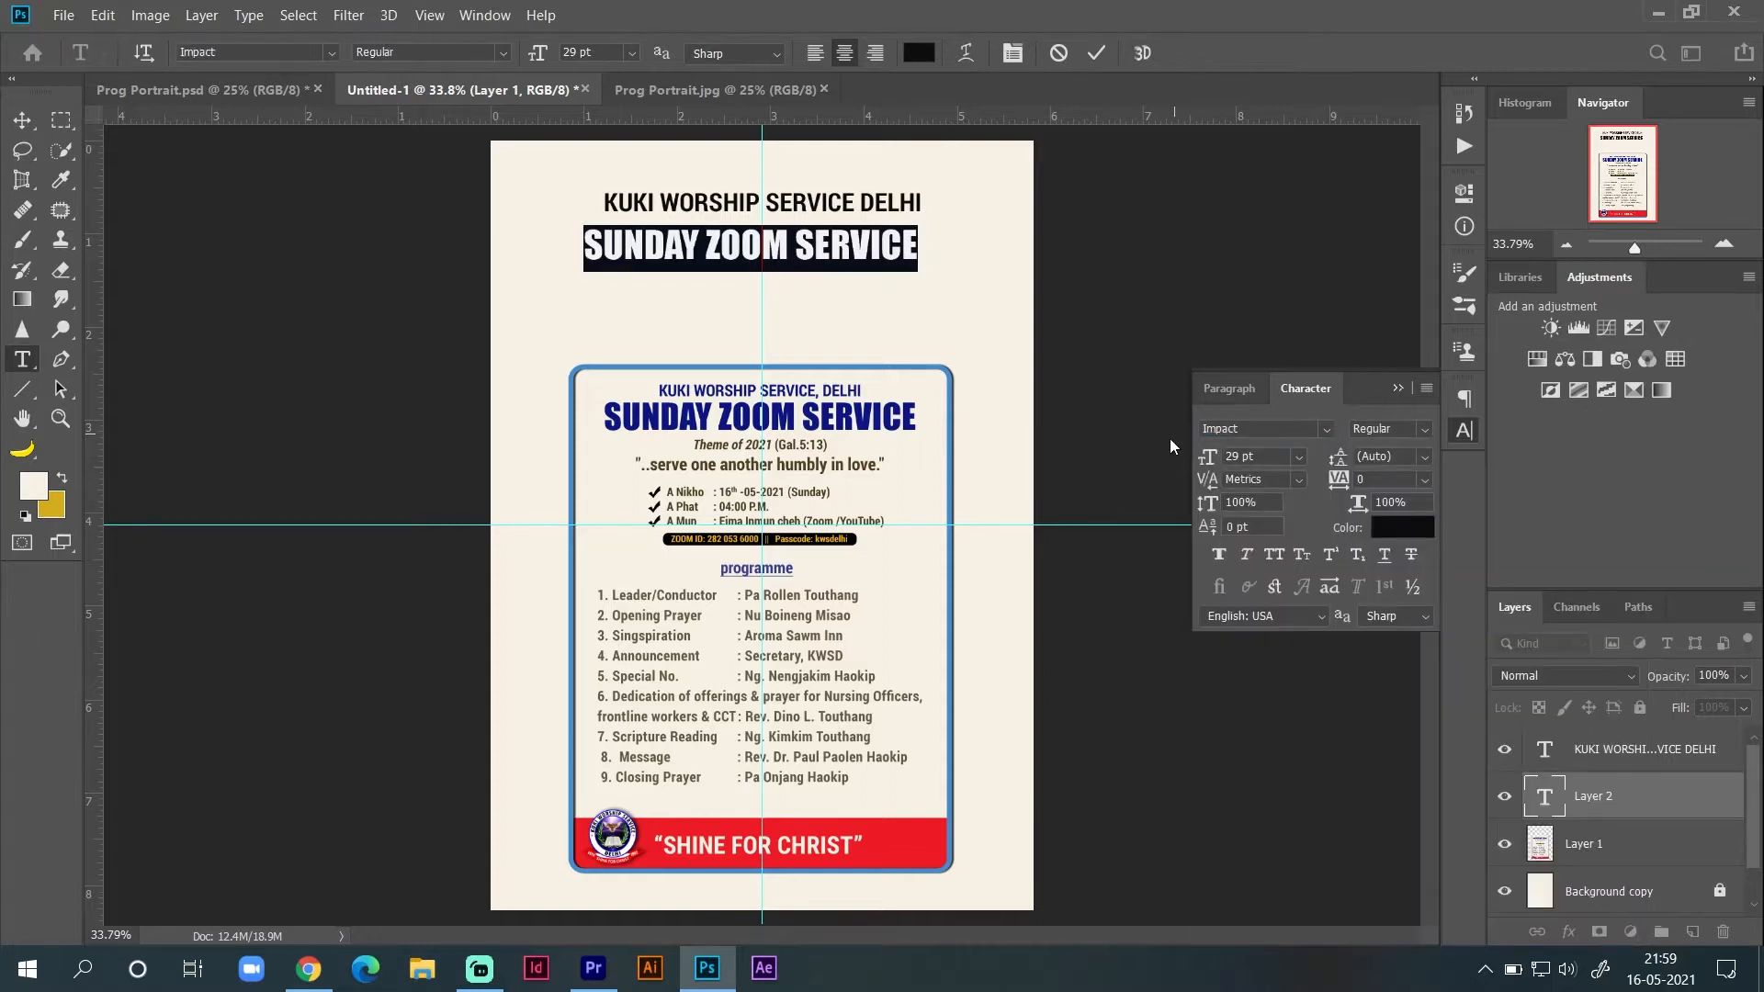
pyautogui.moveTo(1213, 460); pyautogui.dragTo(1223, 460)
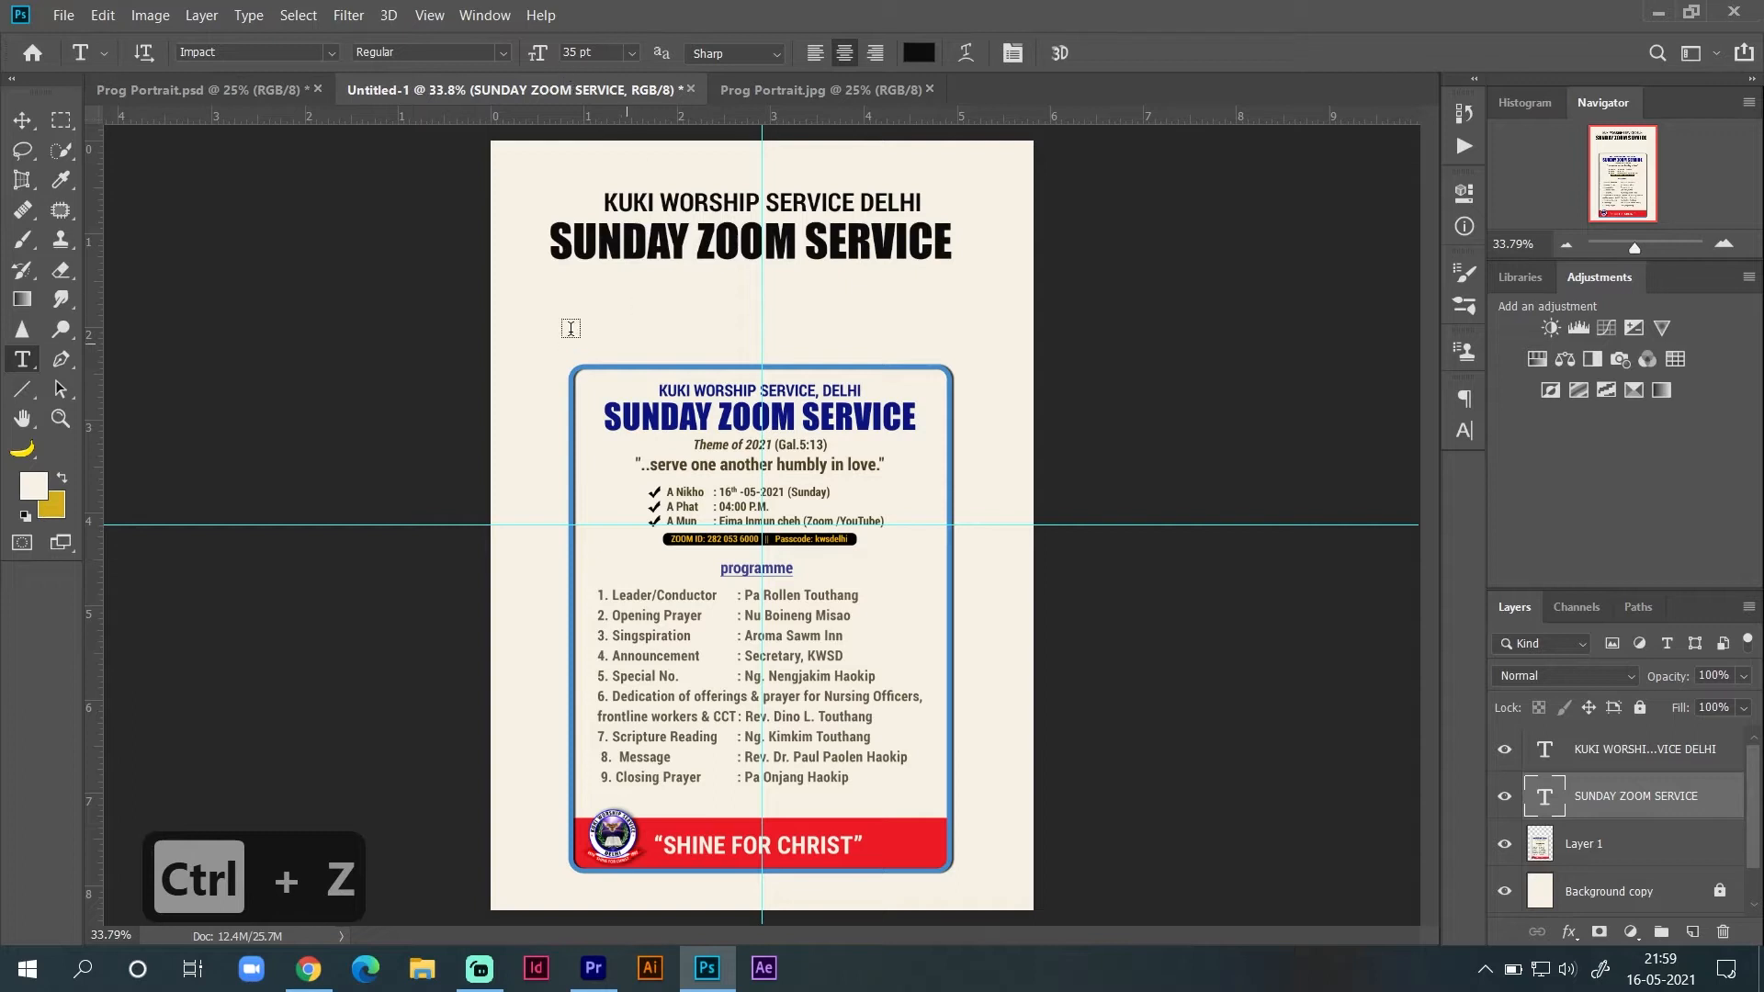
# Step: Add an 18 pt text below "SUNDAY ZOOM SERVICE" reading "Theme of the year (Galatian 5:13)"
pyautogui.click(584, 323)
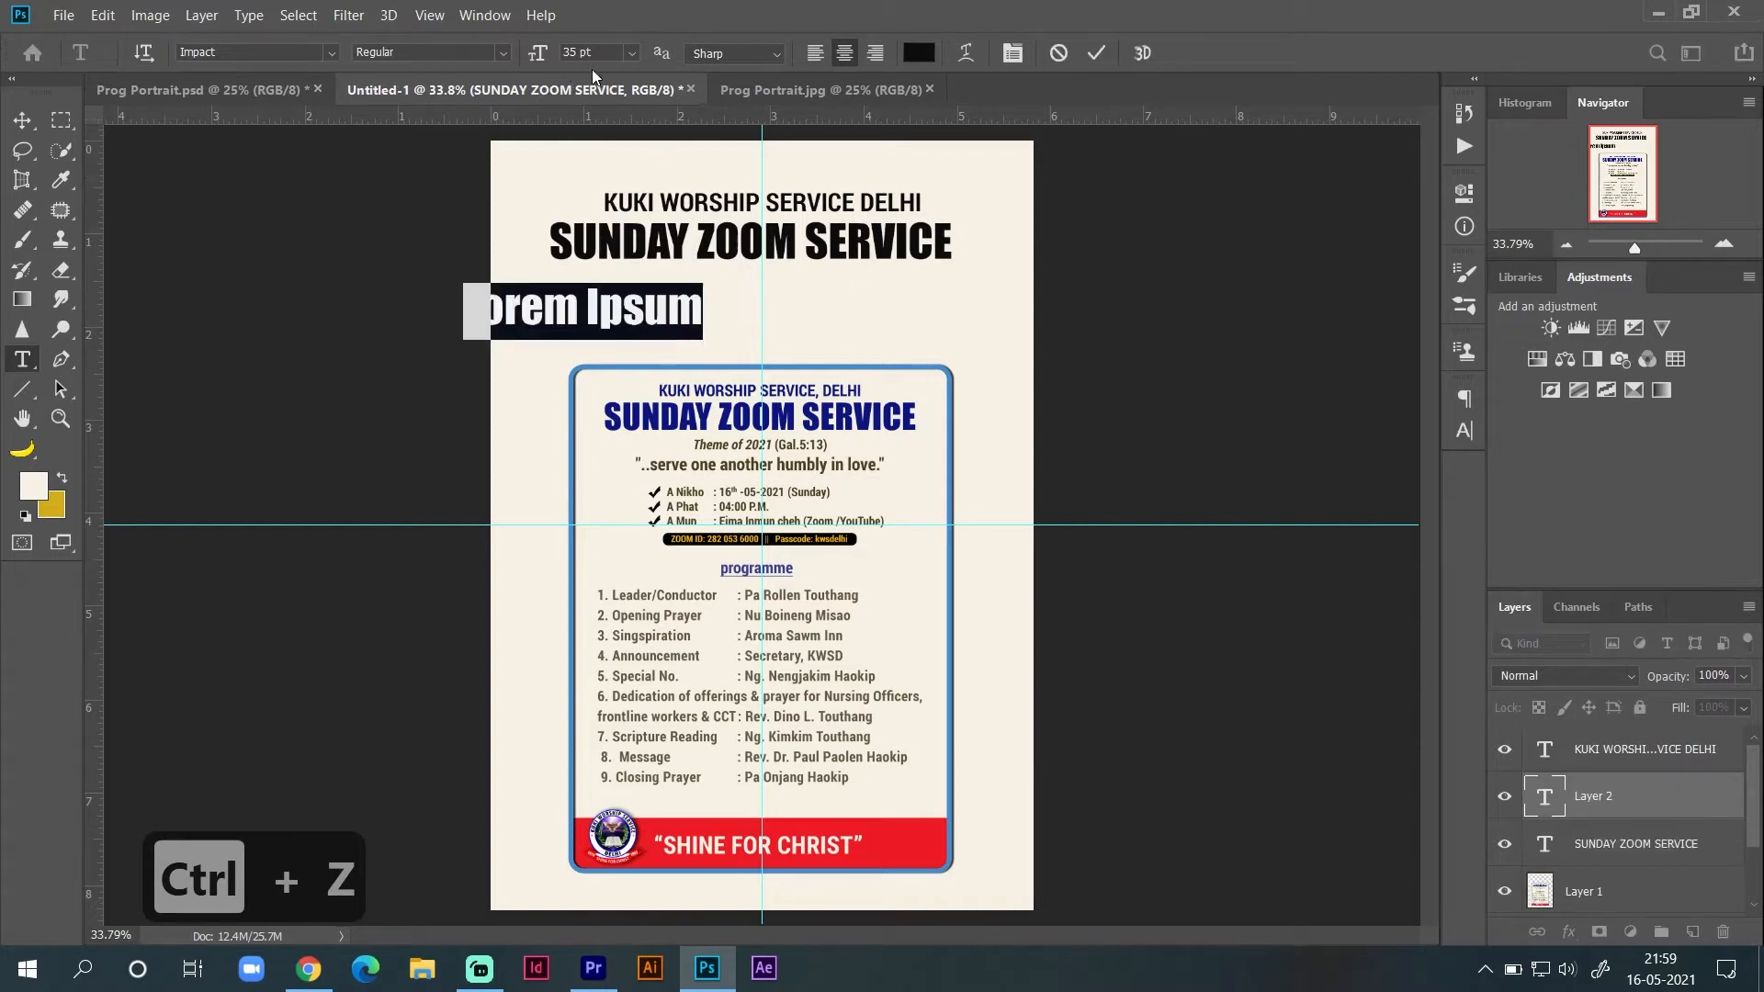
pyautogui.click(630, 57)
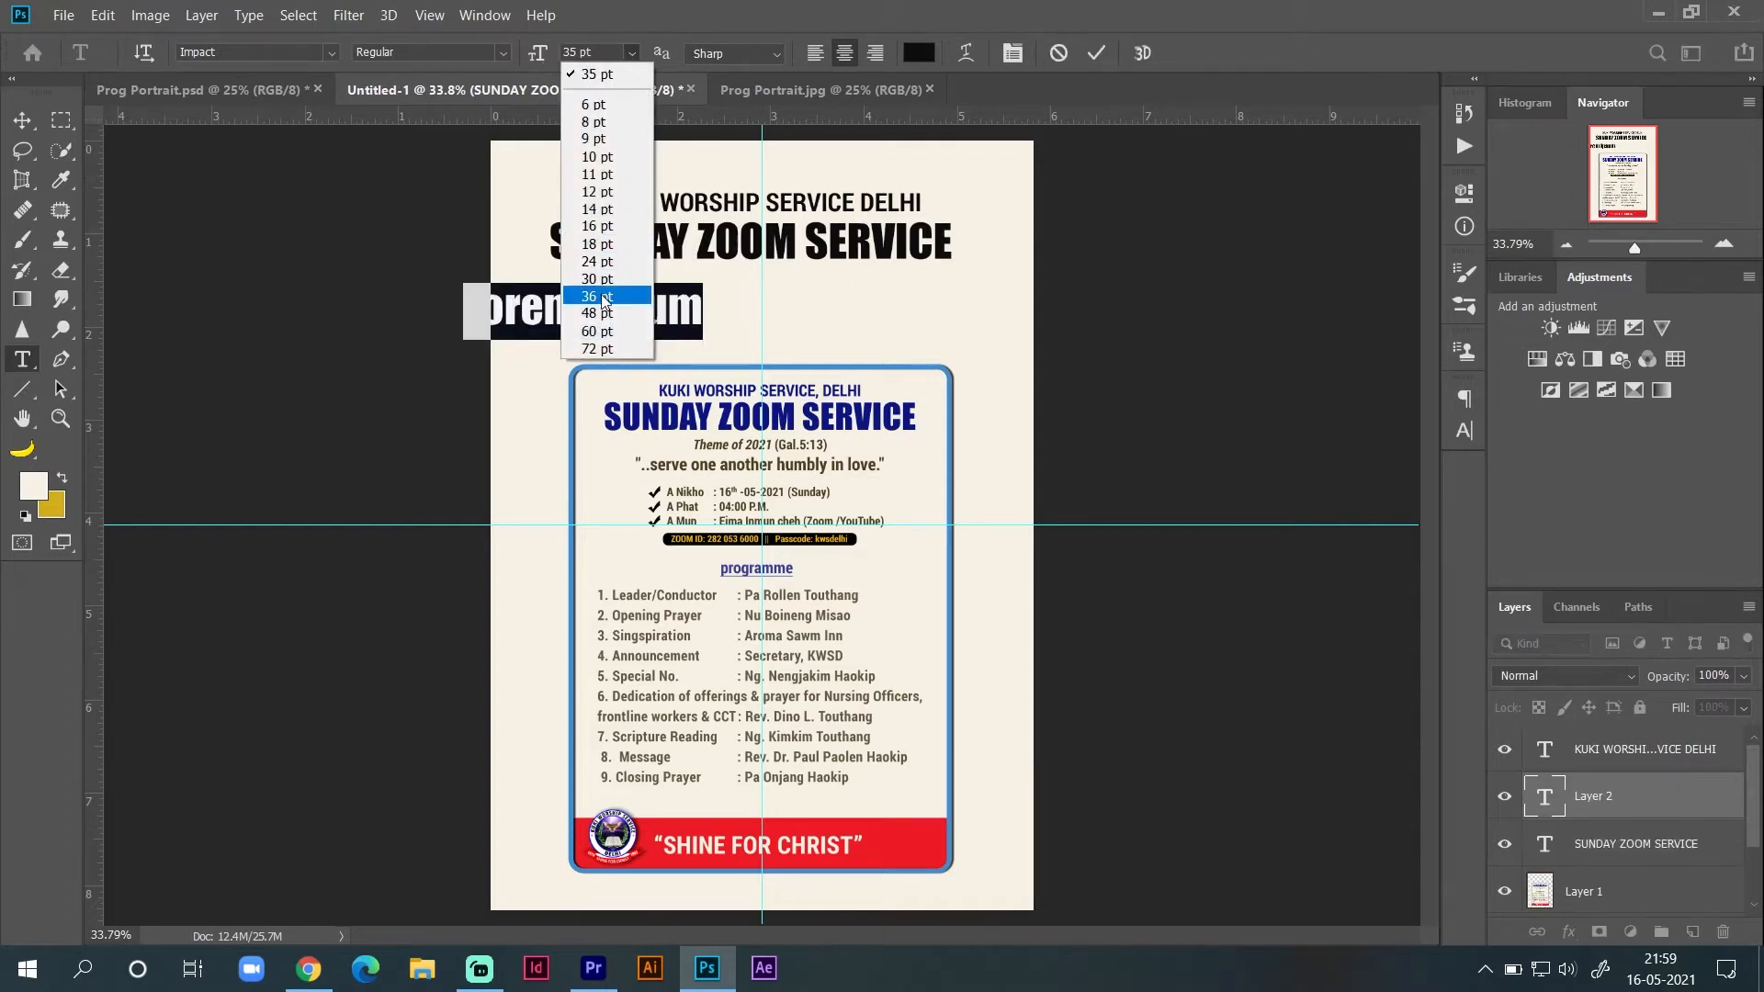
pyautogui.click(609, 263)
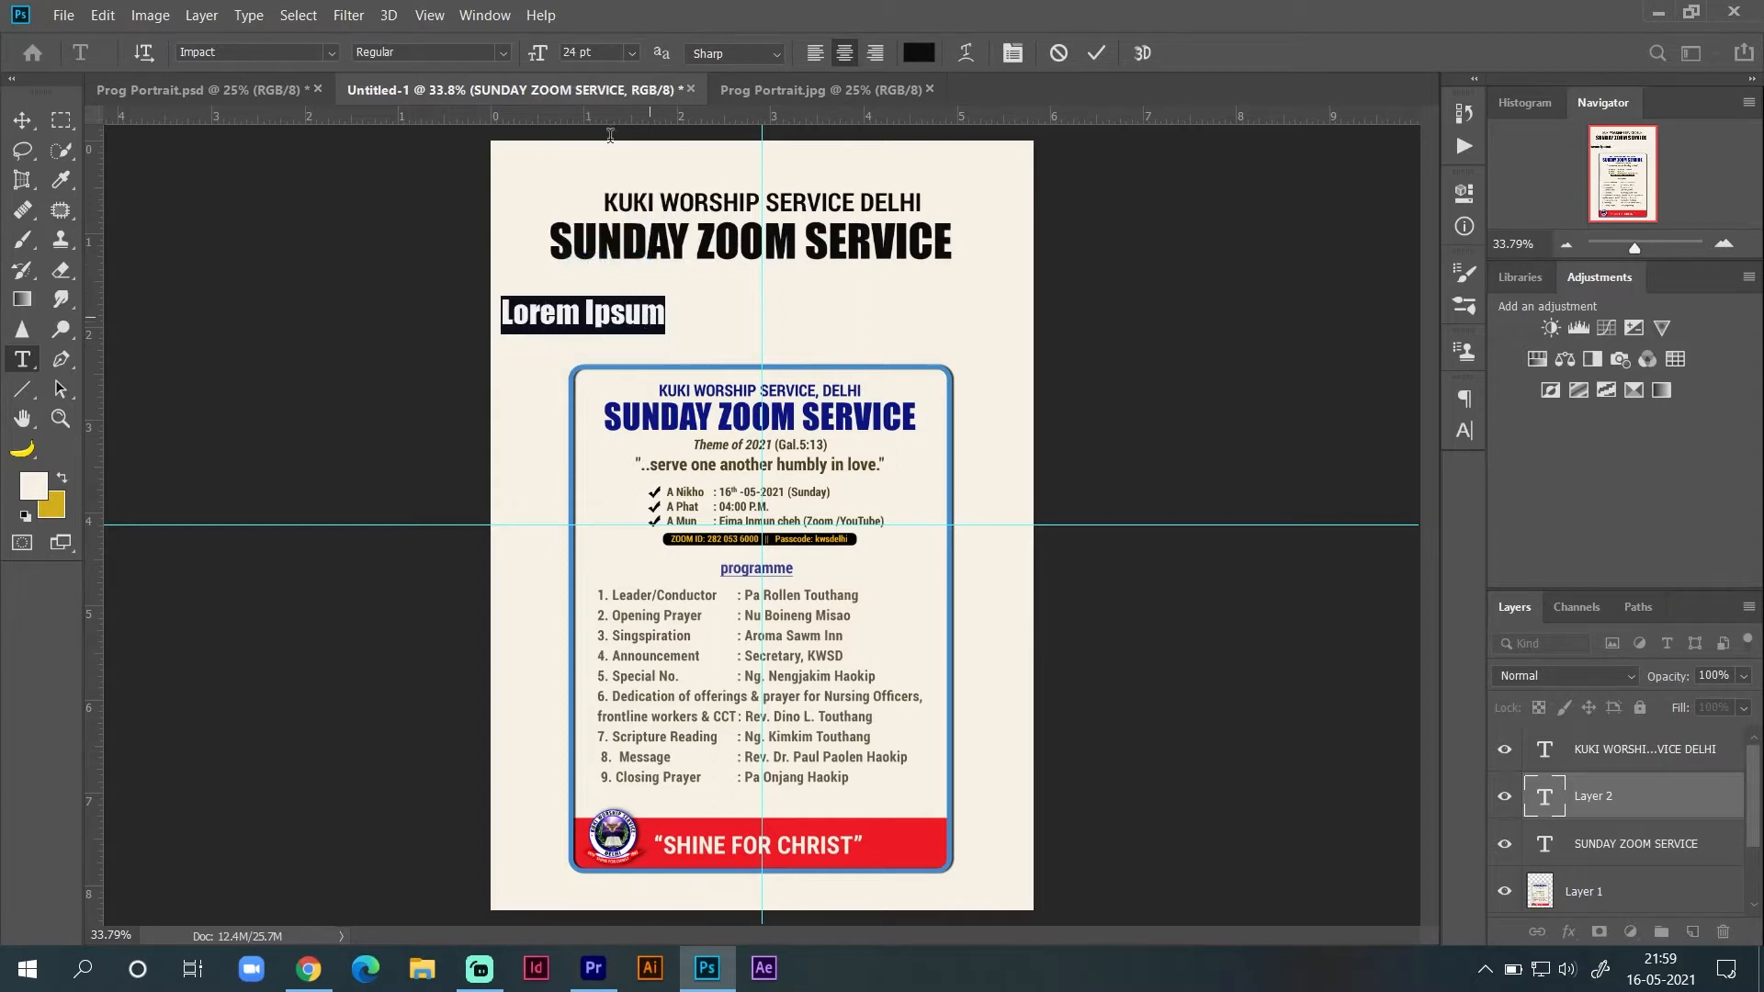
pyautogui.click(632, 55)
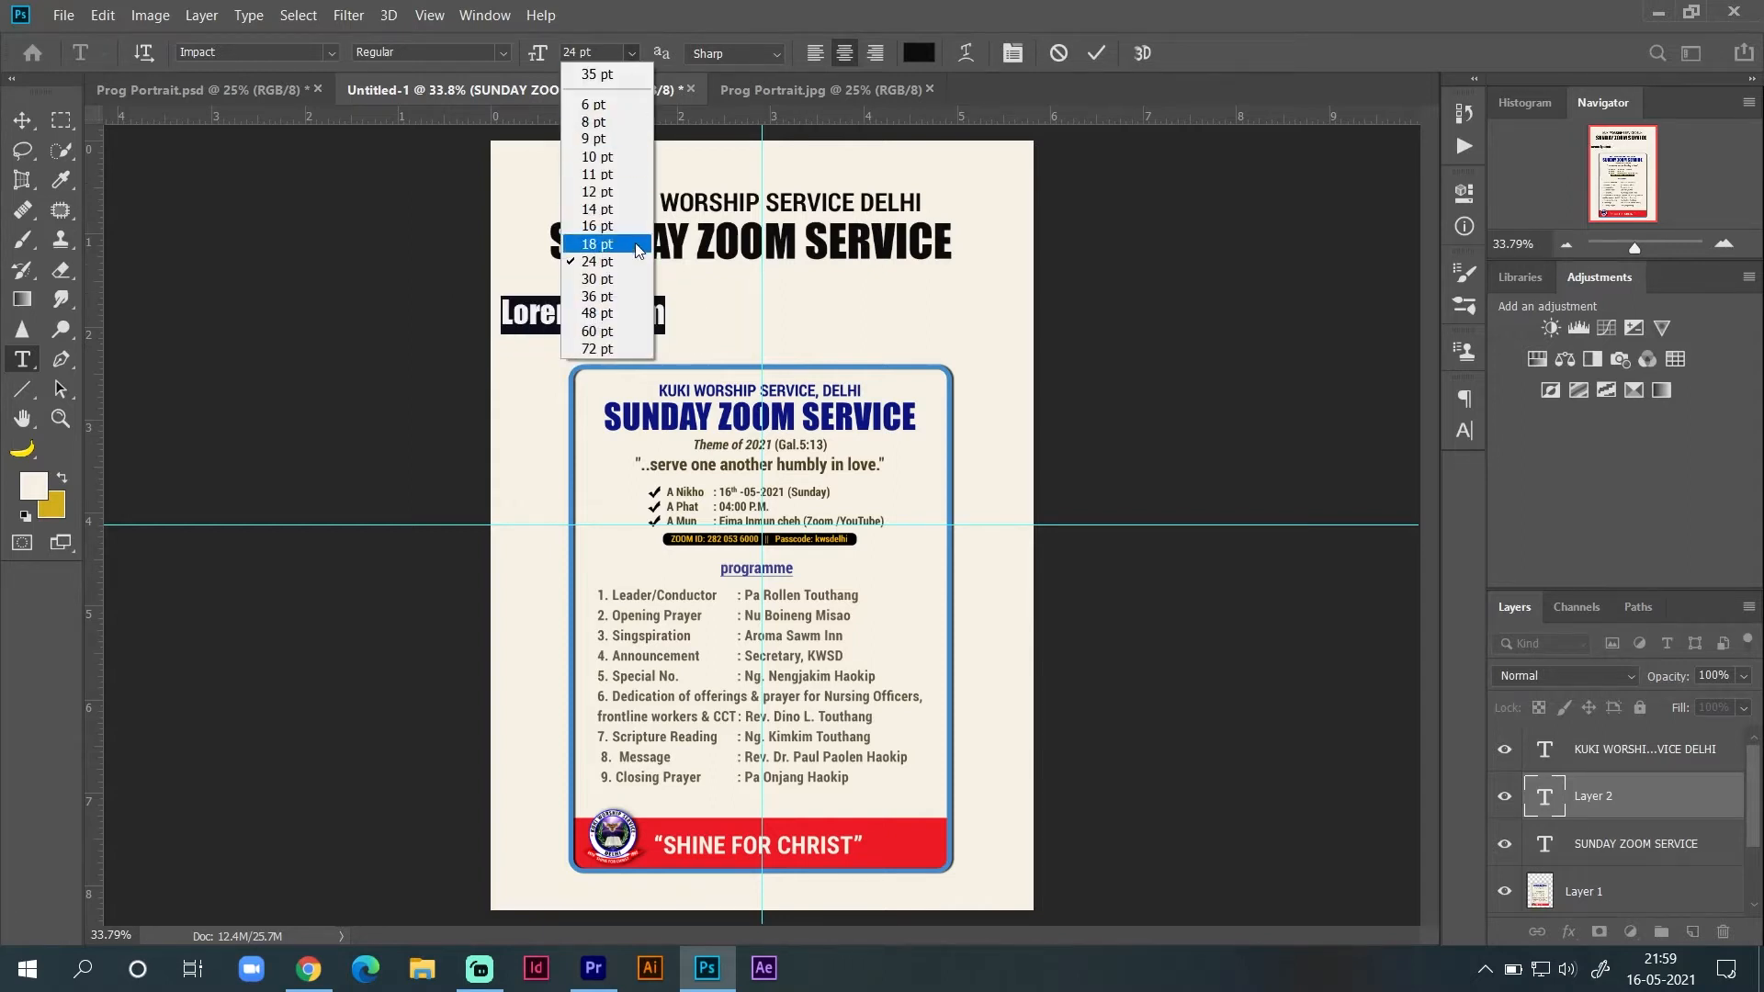
pyautogui.click(636, 244)
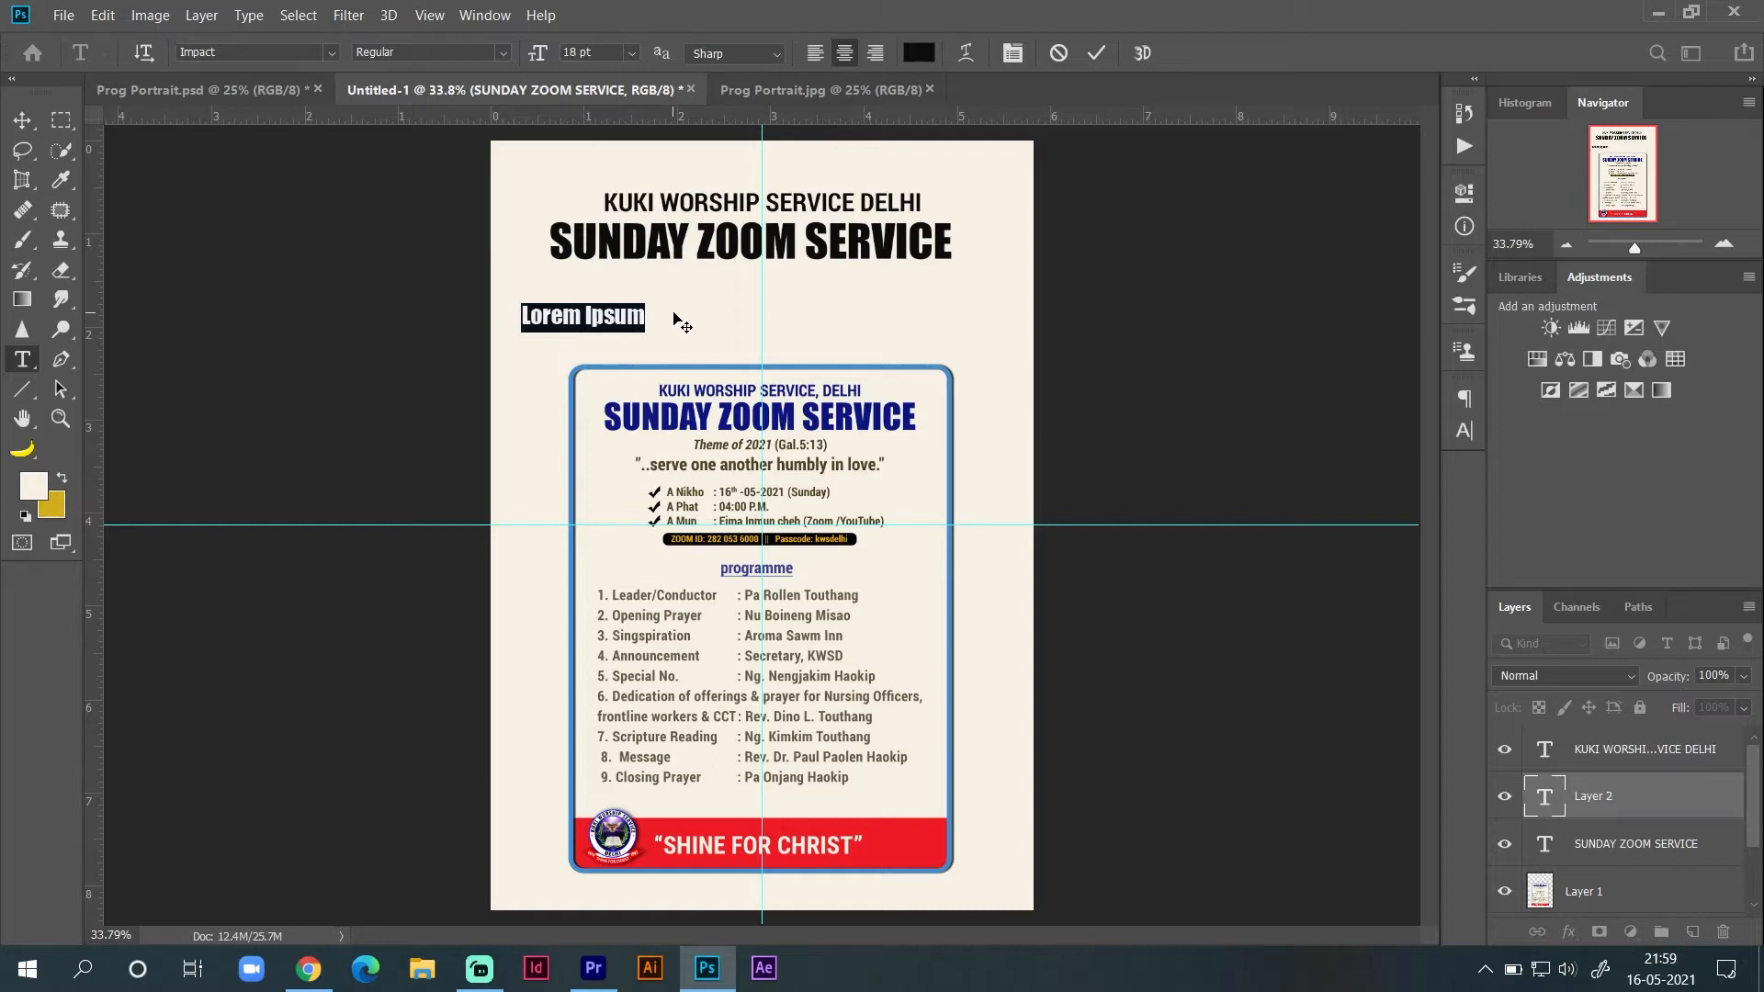
pyautogui.write('theme')
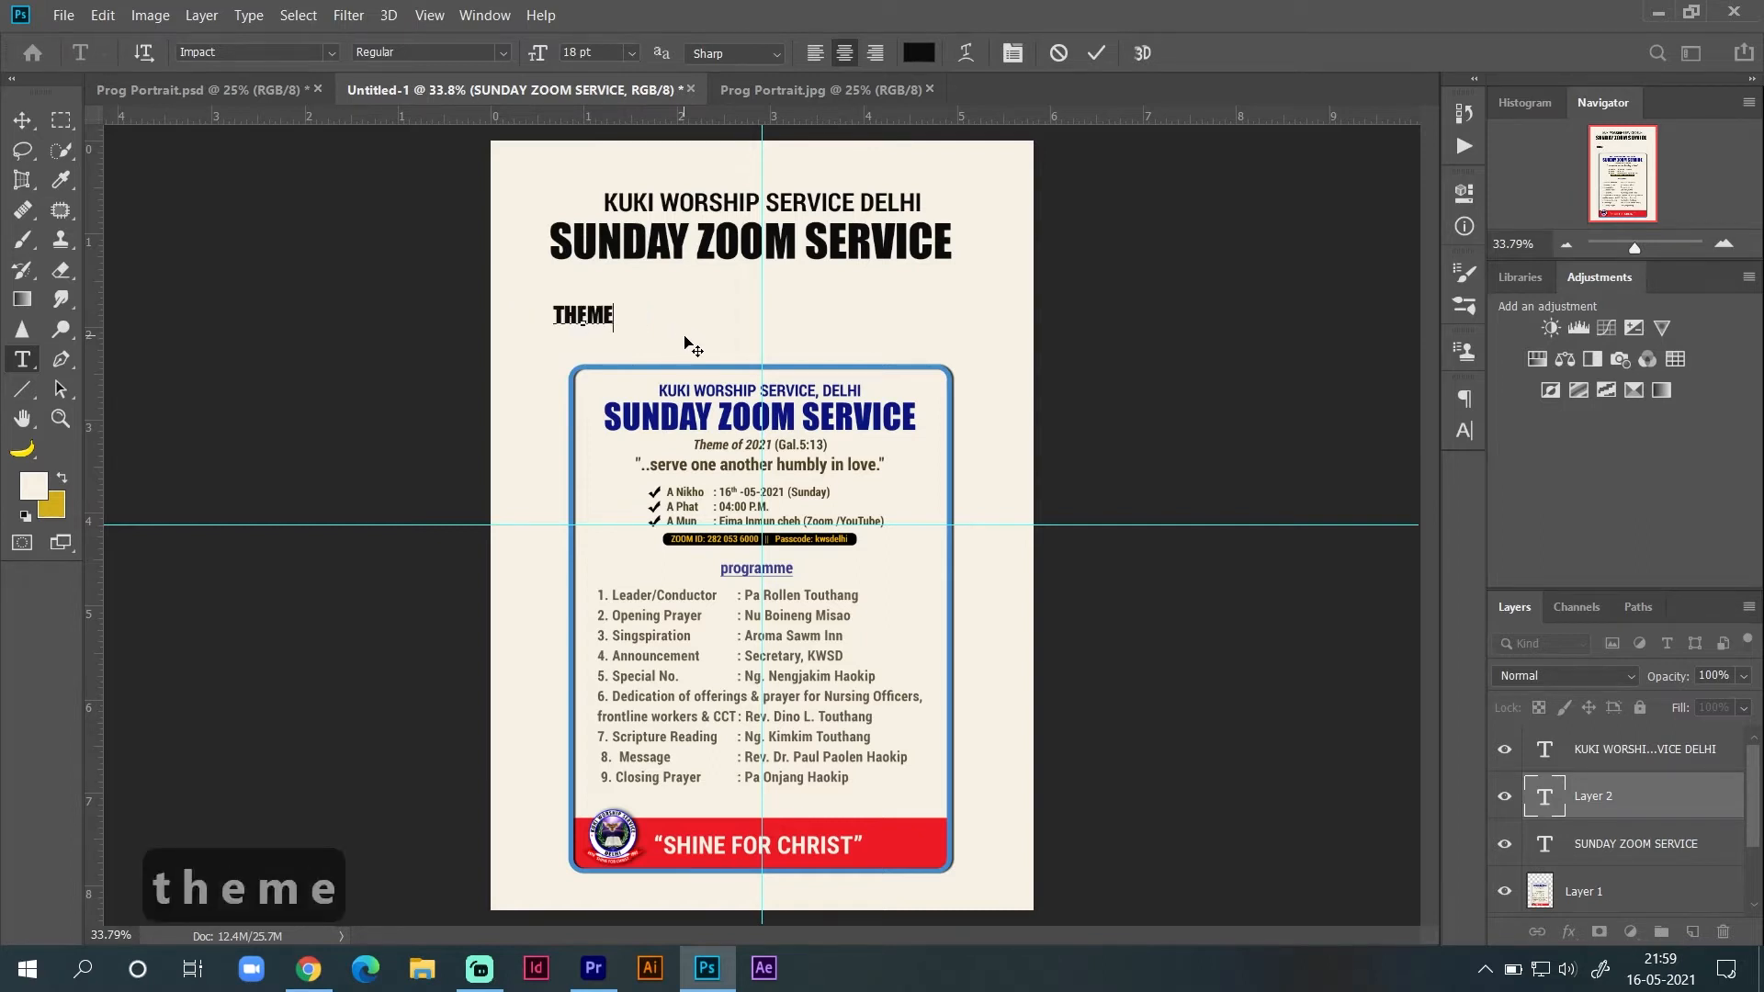
# Step: Add a second line to the theme text reading "serve one another humbly in love." in quotation marks
pyautogui.press('Return')
pyautogui.write('"ser')
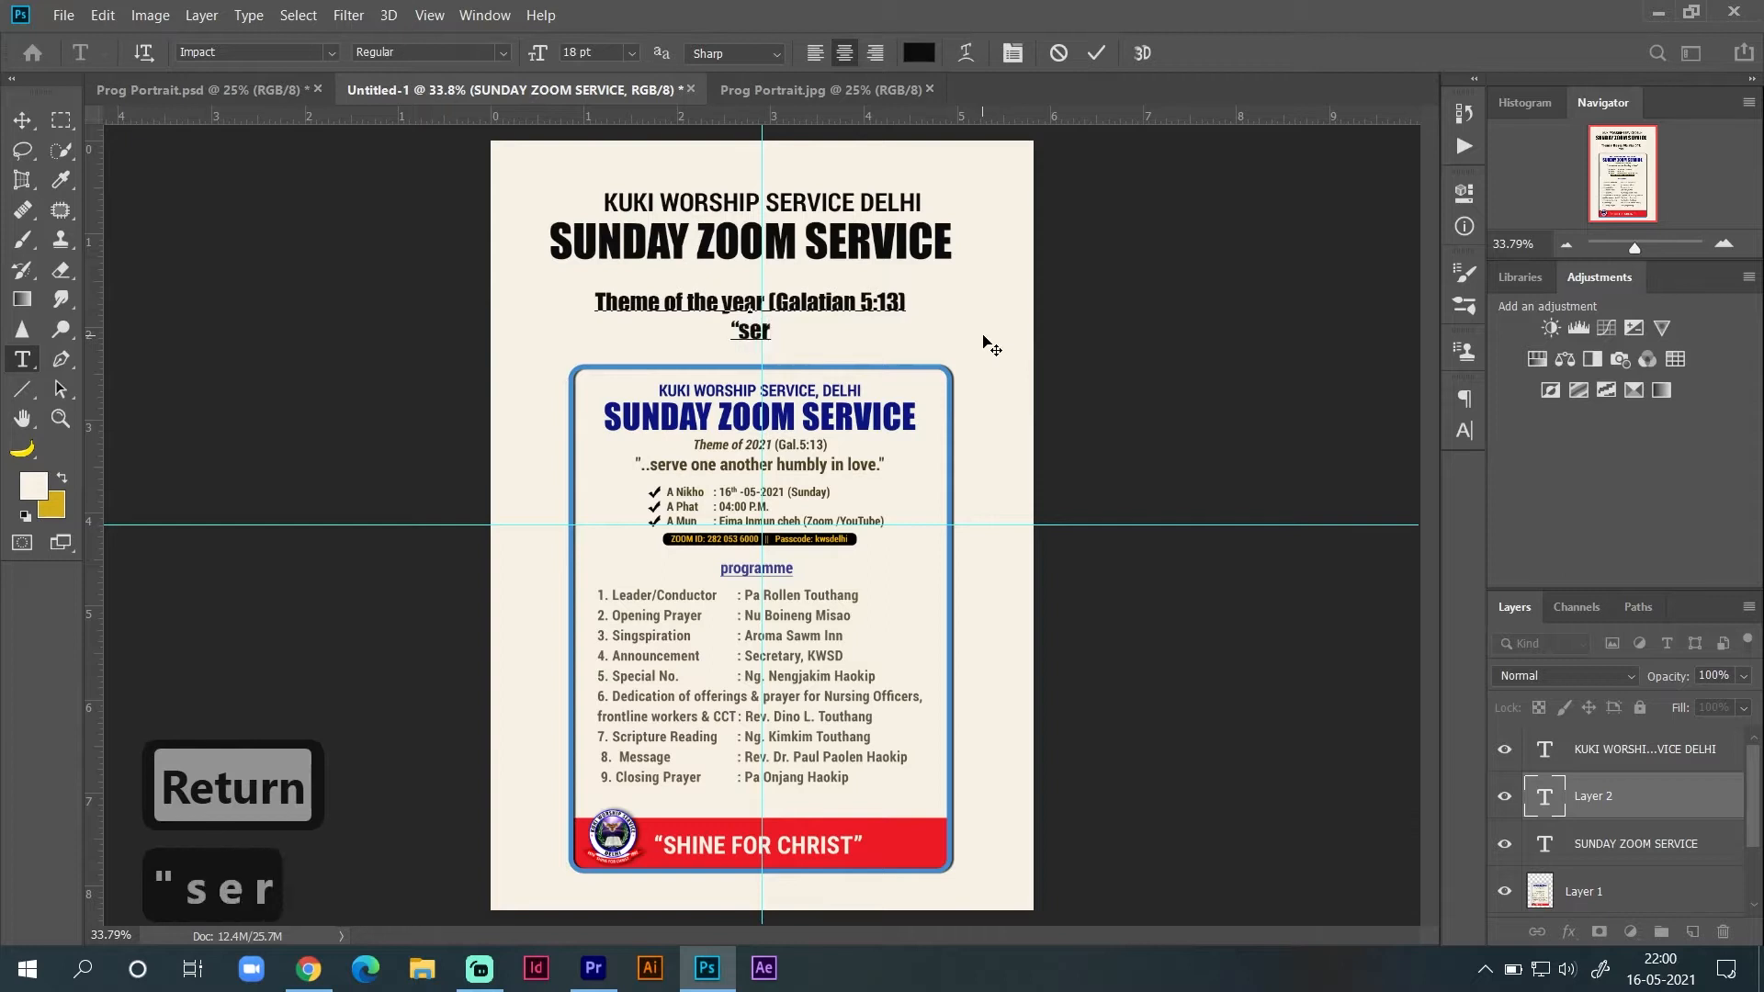
pyautogui.write('veo')
pyautogui.press('BackSpace')
pyautogui.press('BackSpace')
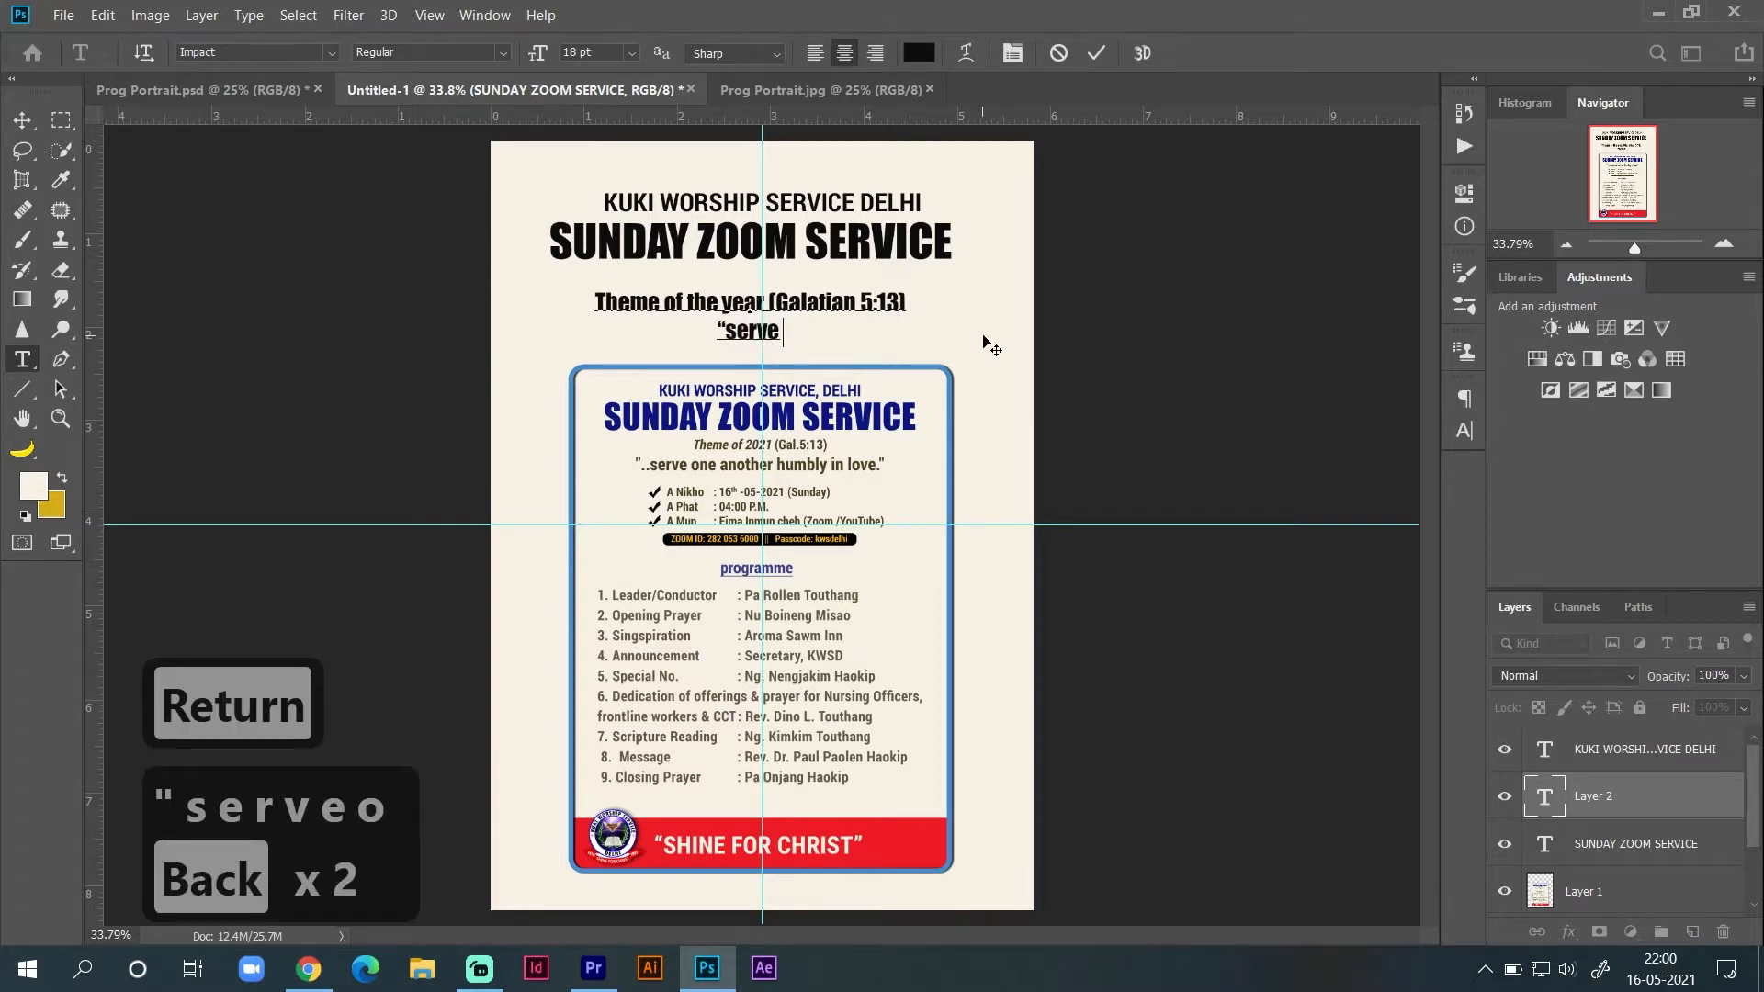
pyautogui.write('one')
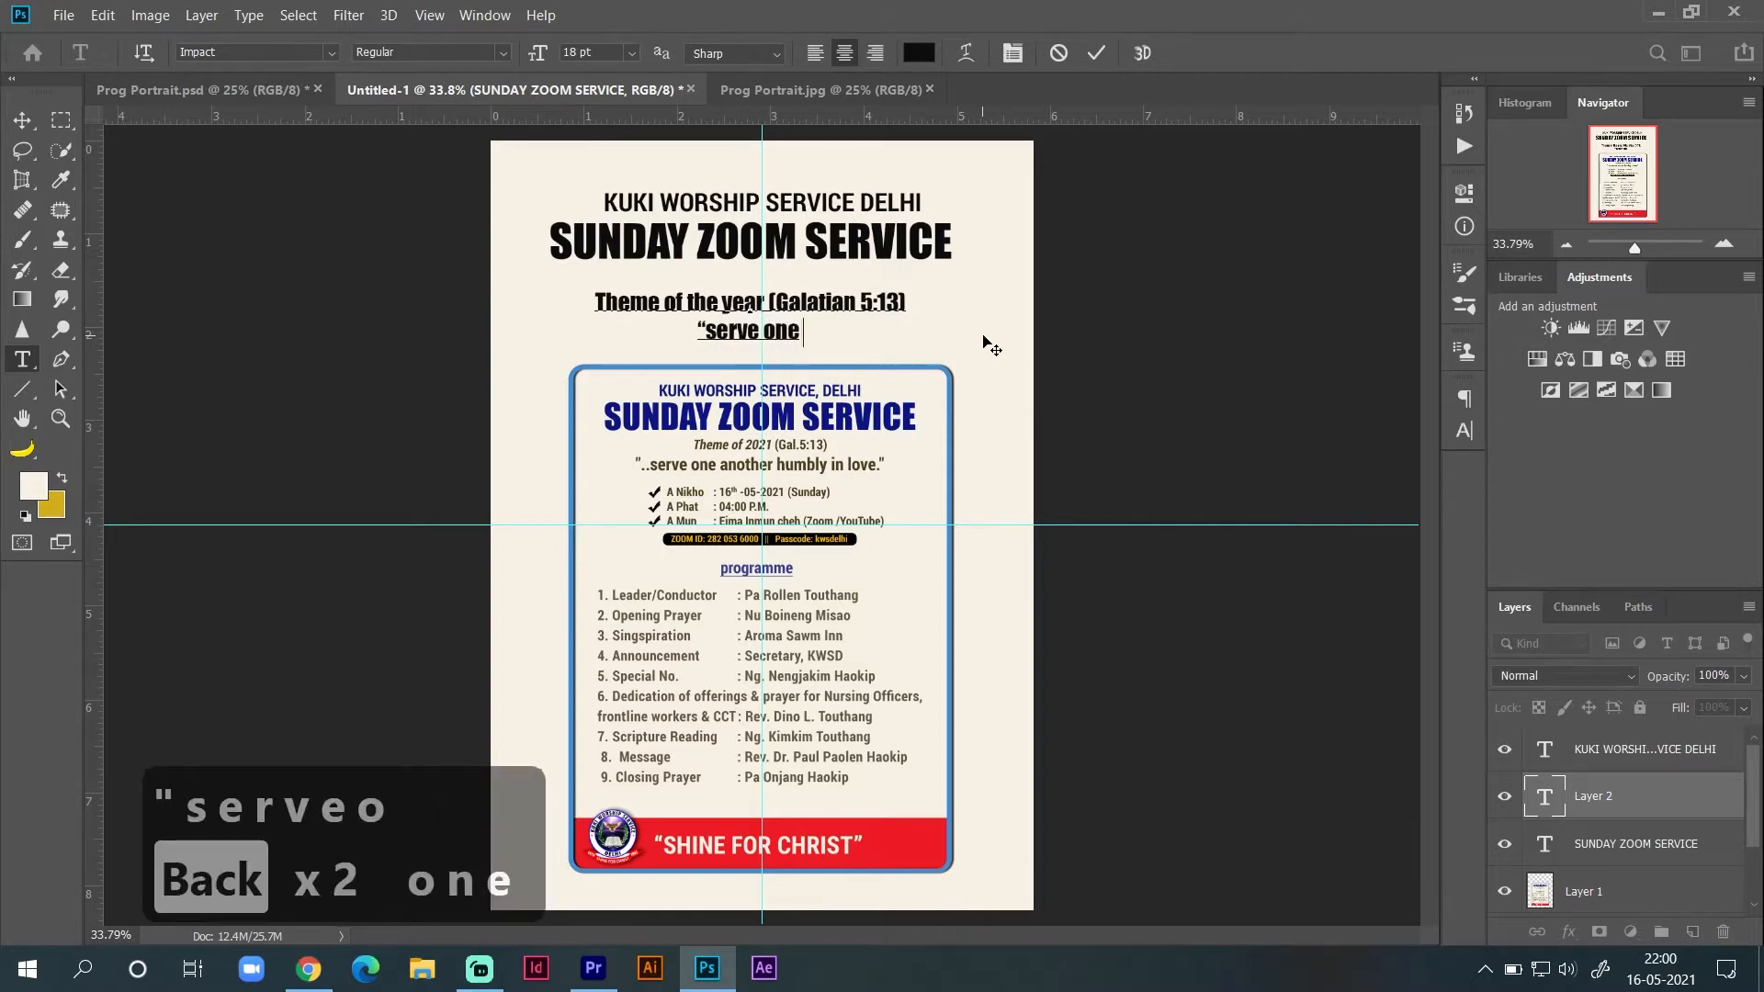
pyautogui.write(' anoith')
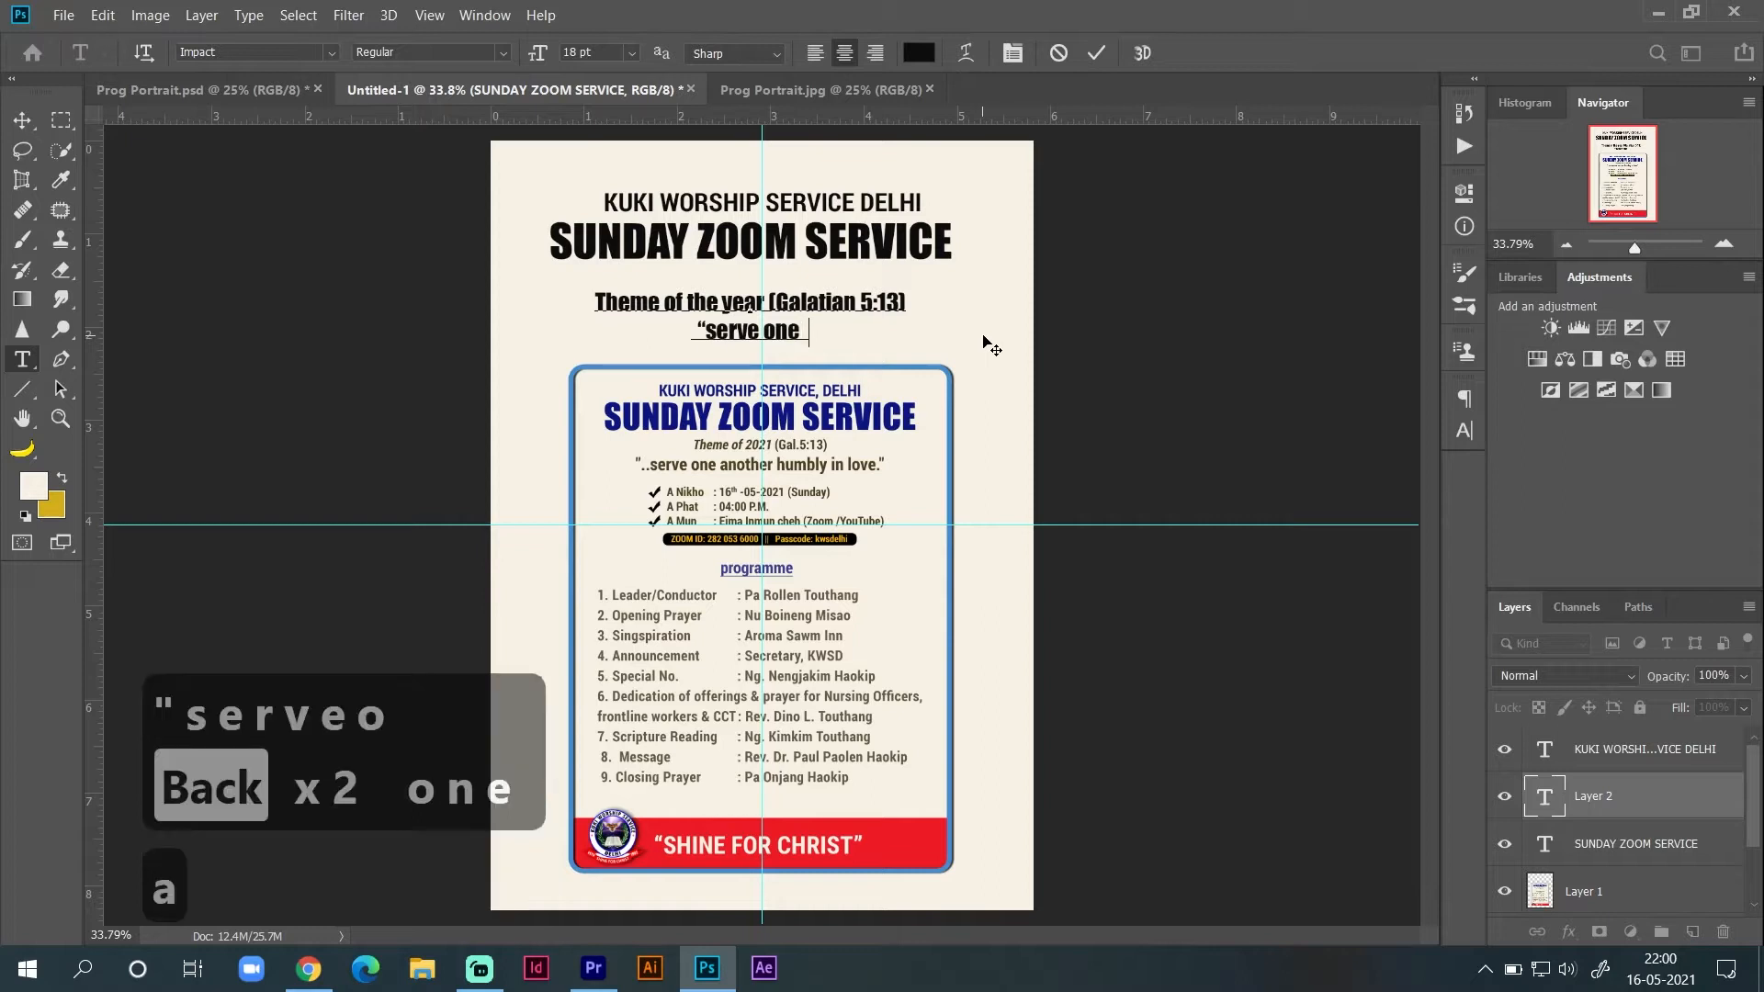
pyautogui.press('BackSpace')
pyautogui.press('BackSpace')
pyautogui.press('BackSpace')
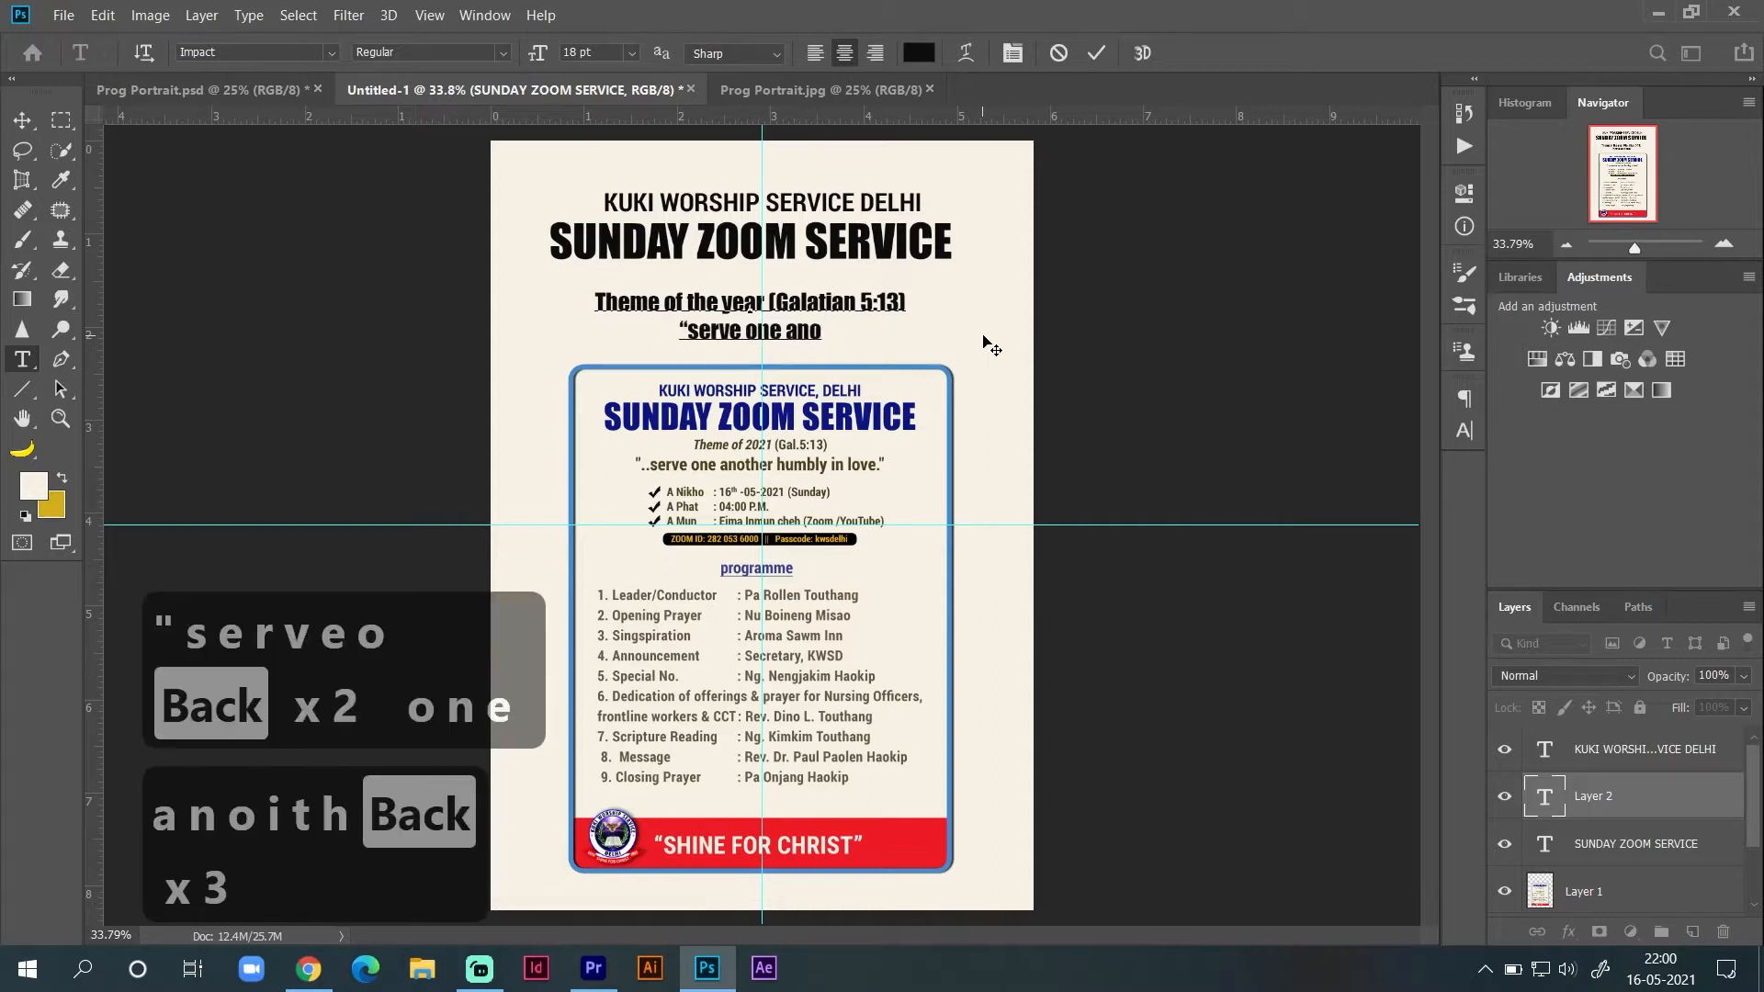
pyautogui.write('ther')
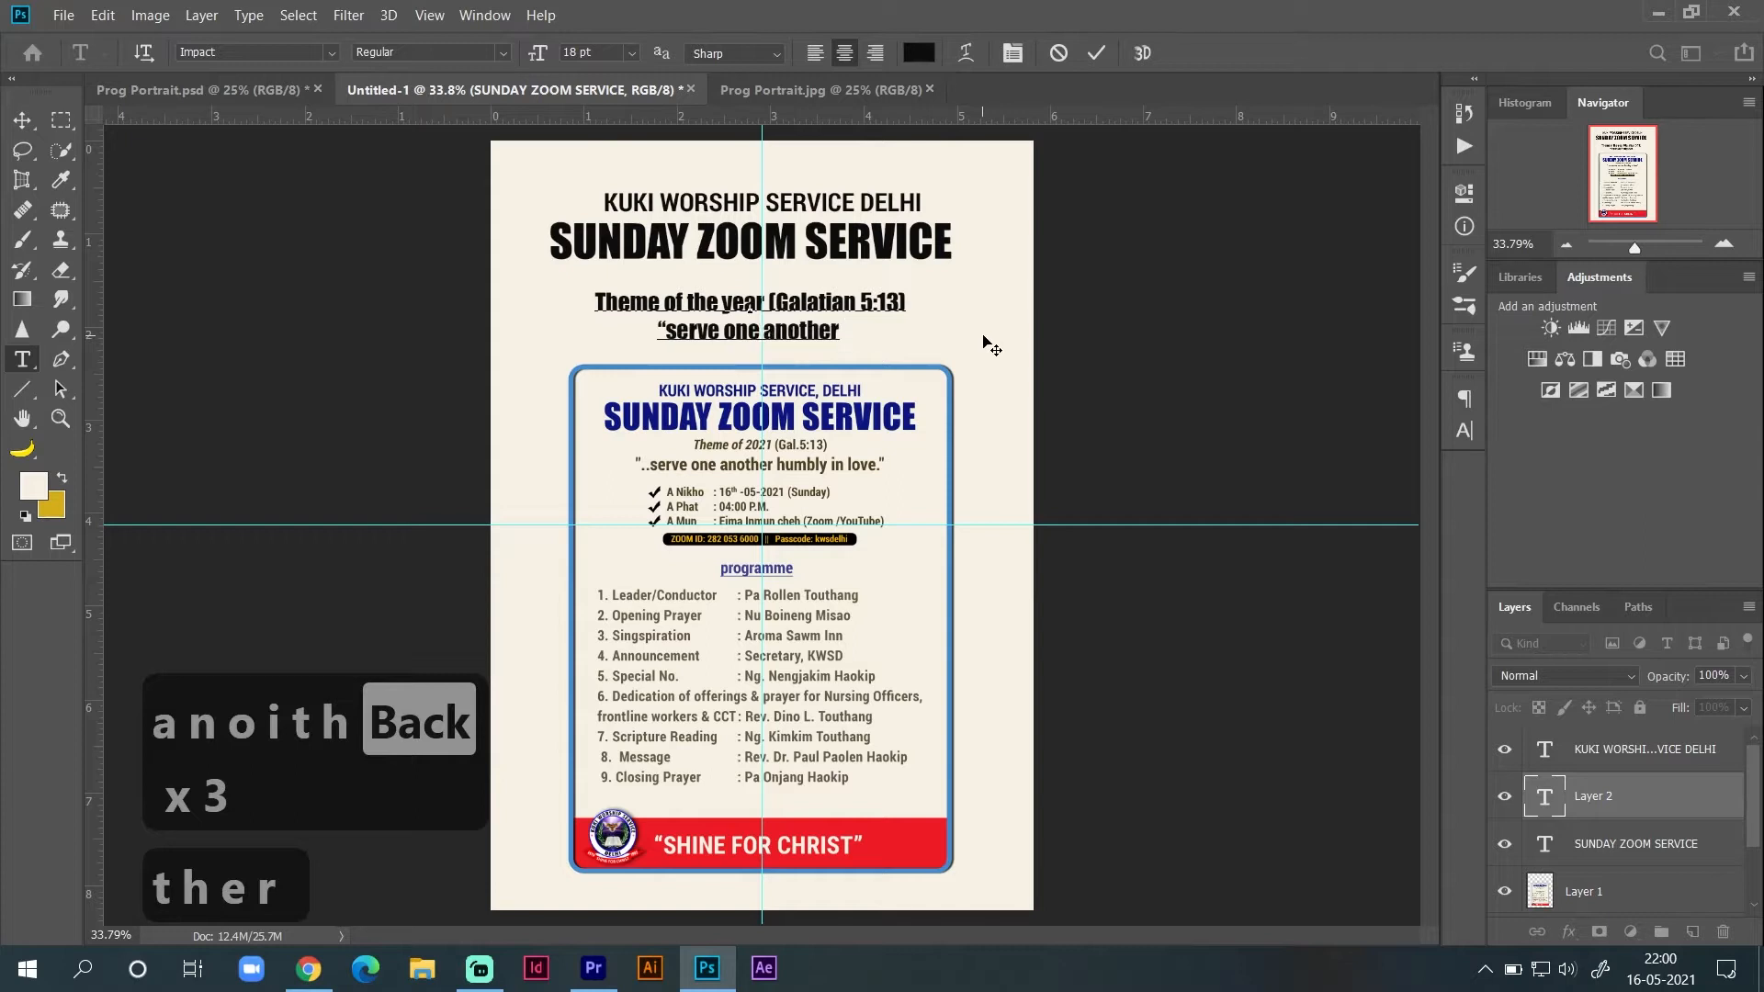
pyautogui.write(' humb')
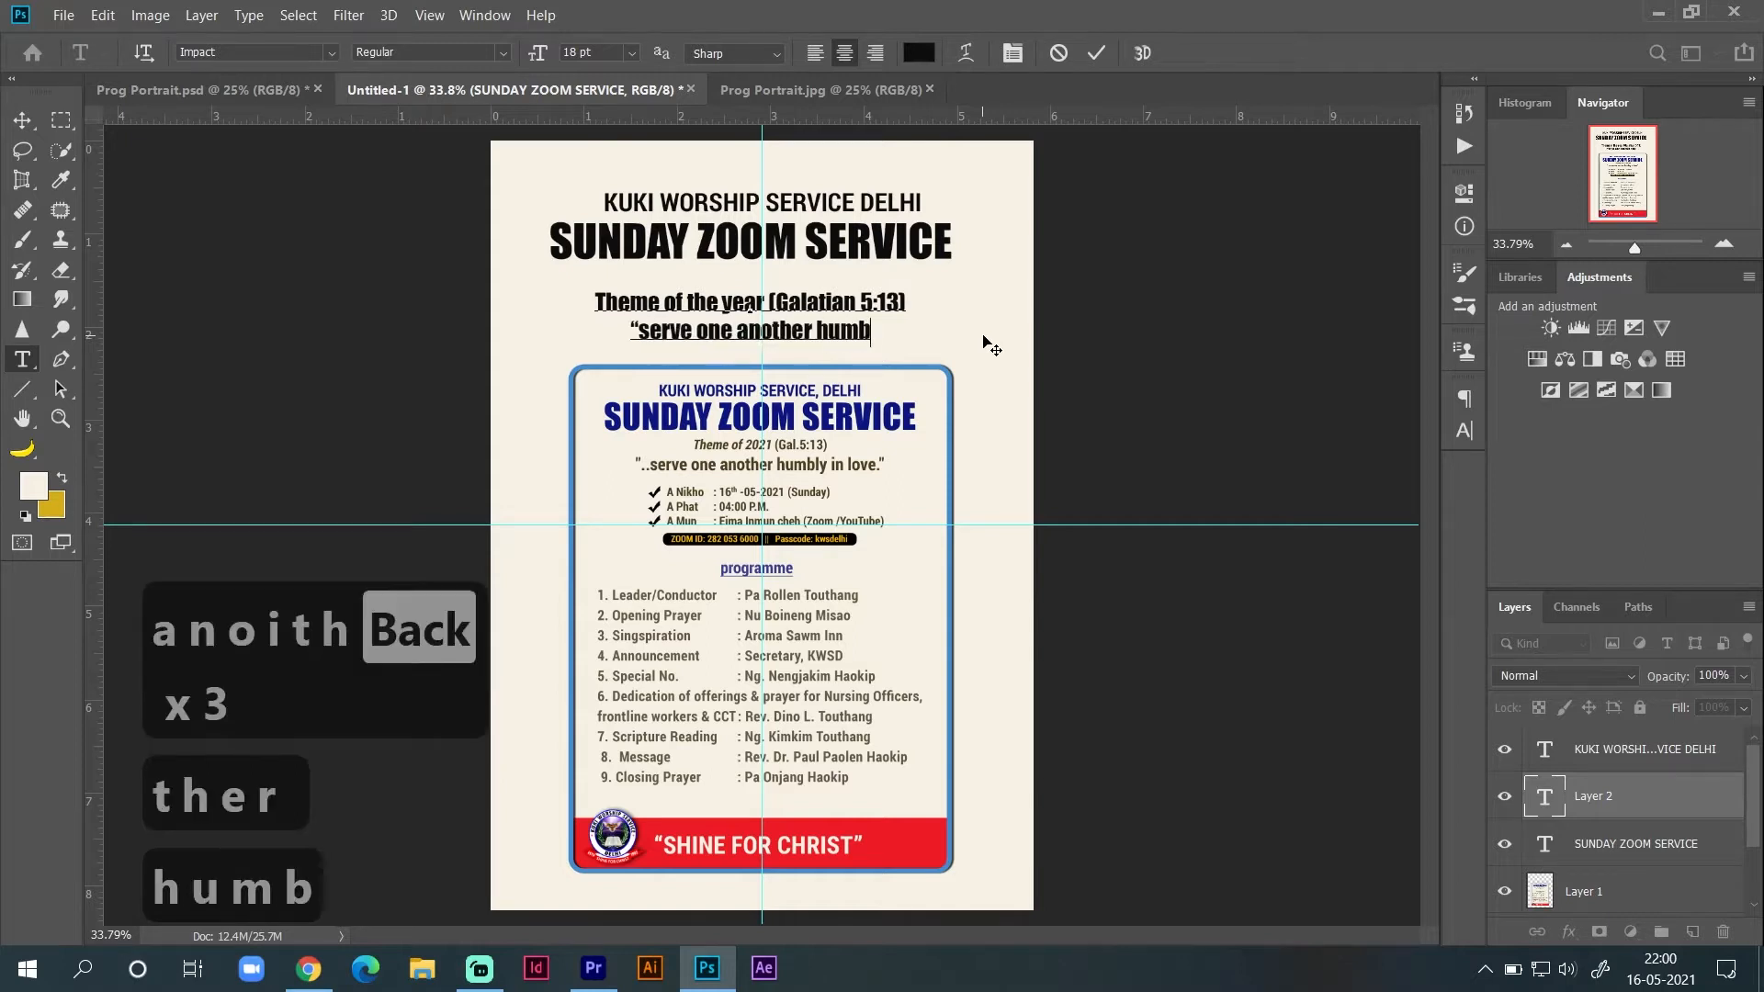
pyautogui.write('ly in love.')
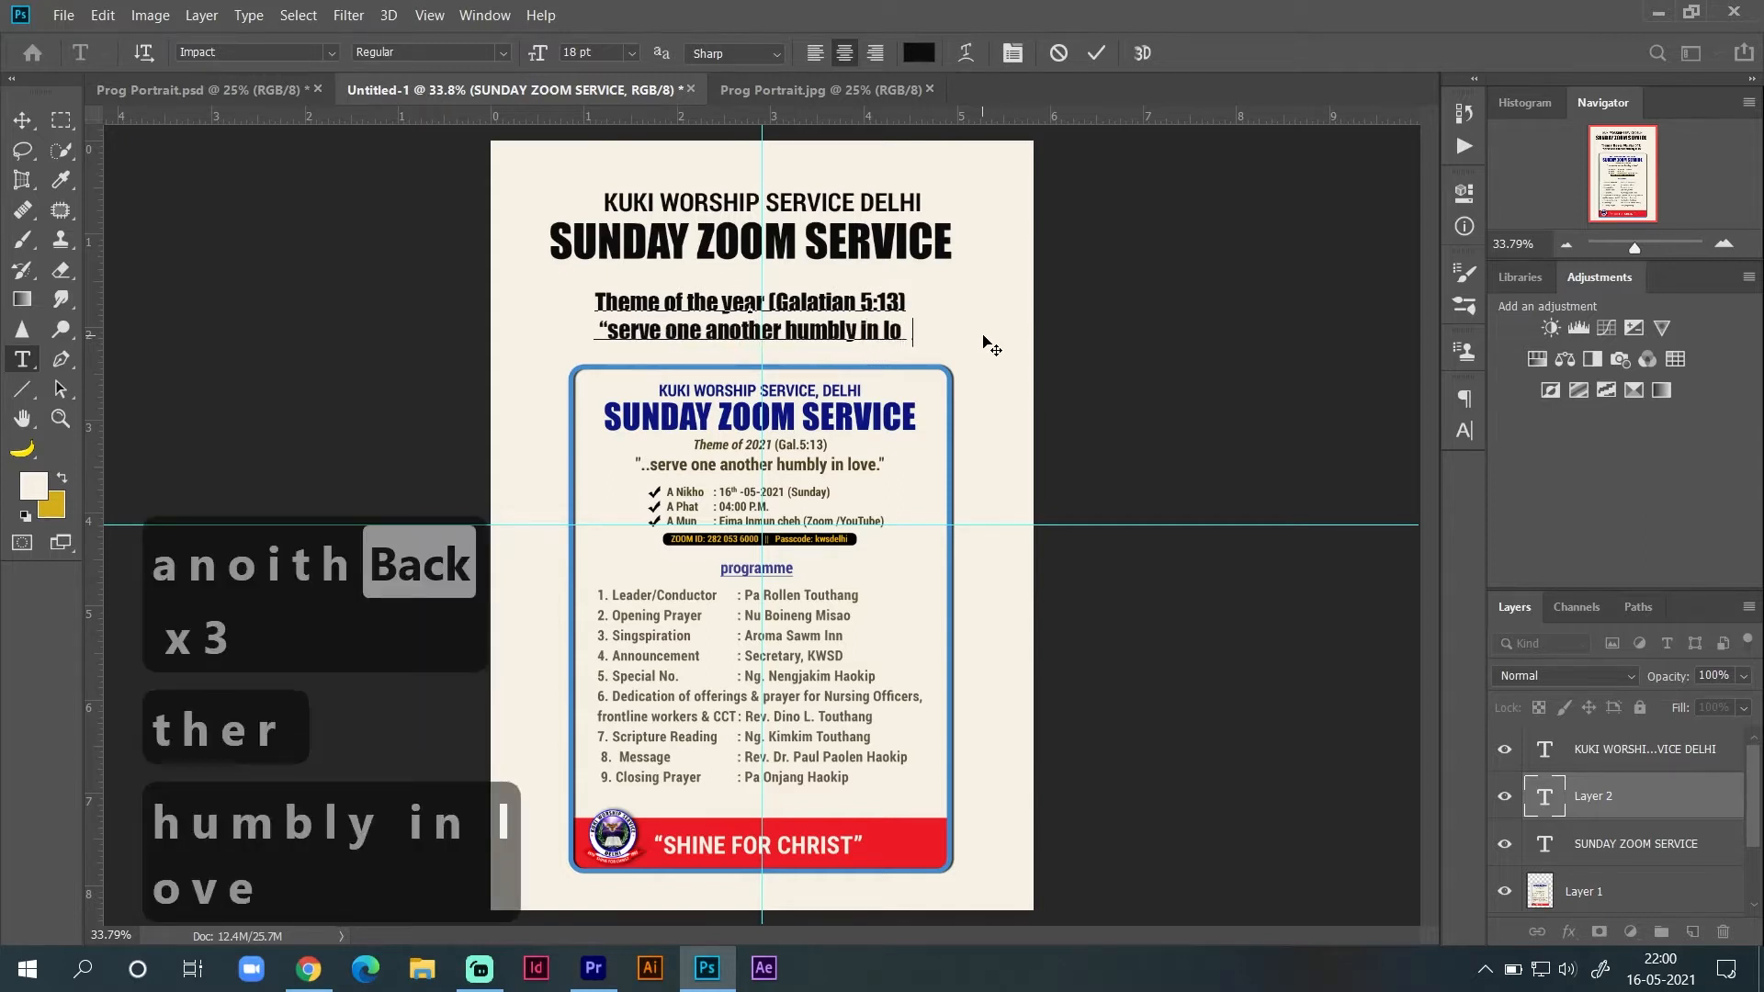
pyautogui.write('"')
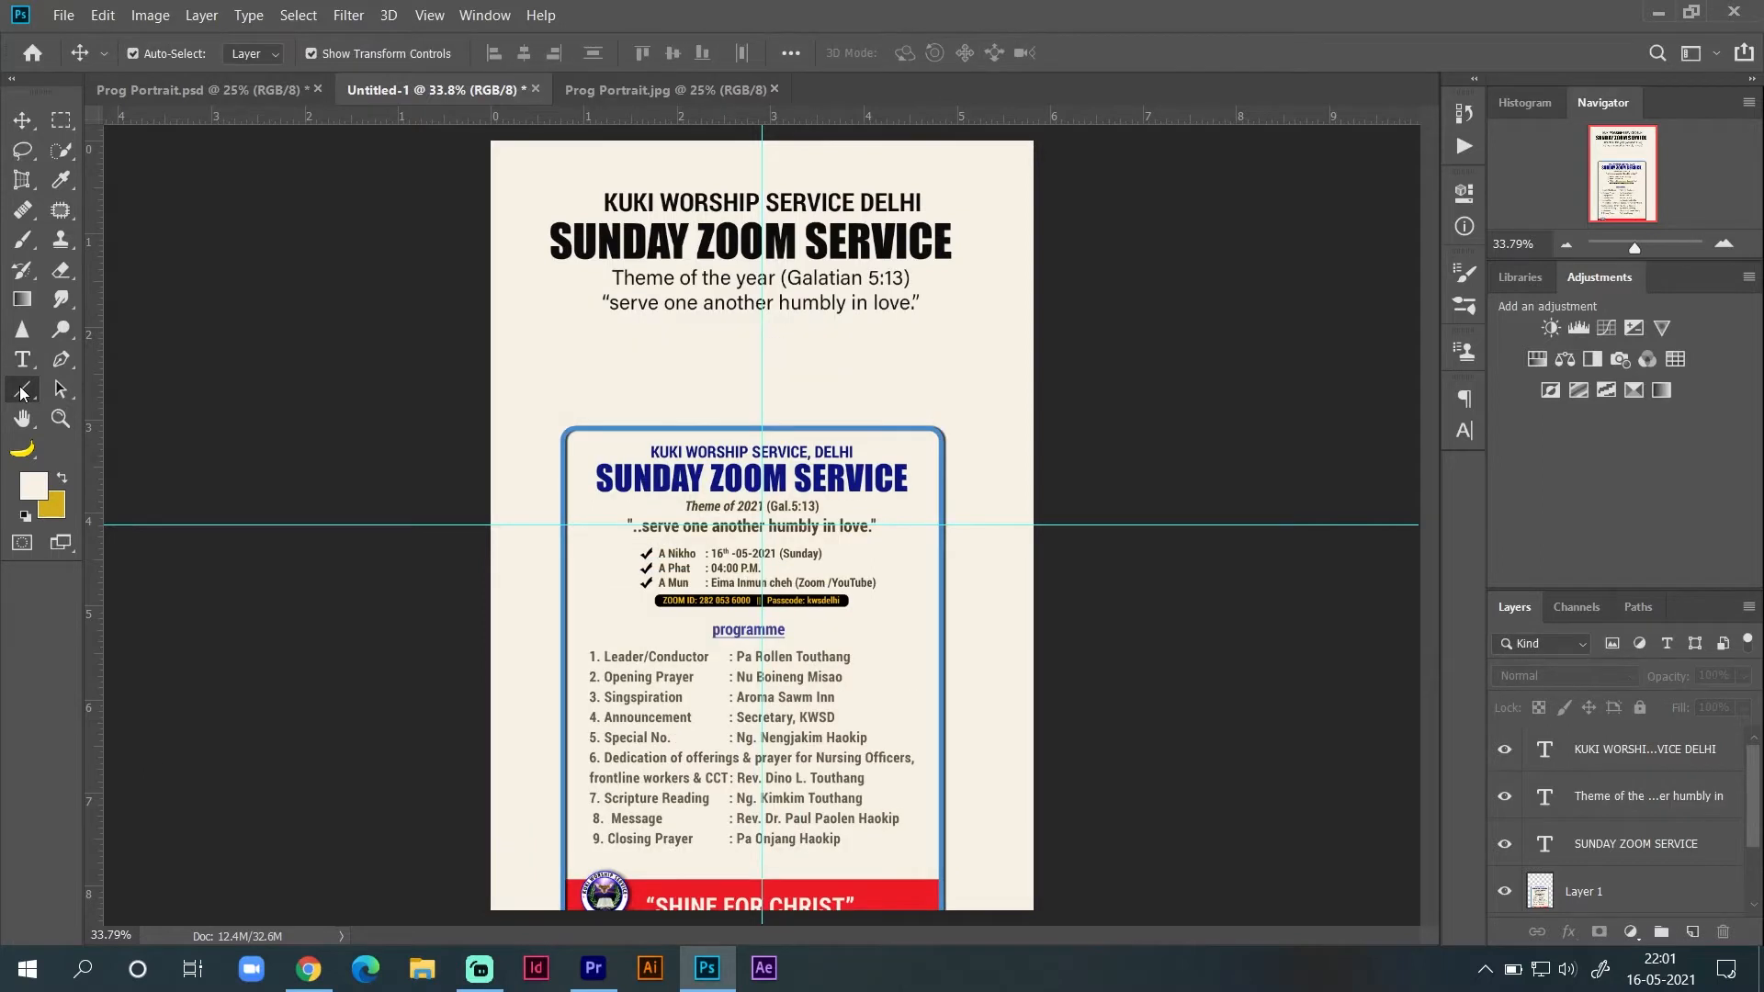
# Step: Add a 100 x 100 px checkmark custom shape below the theme text
pyautogui.click(24, 393)
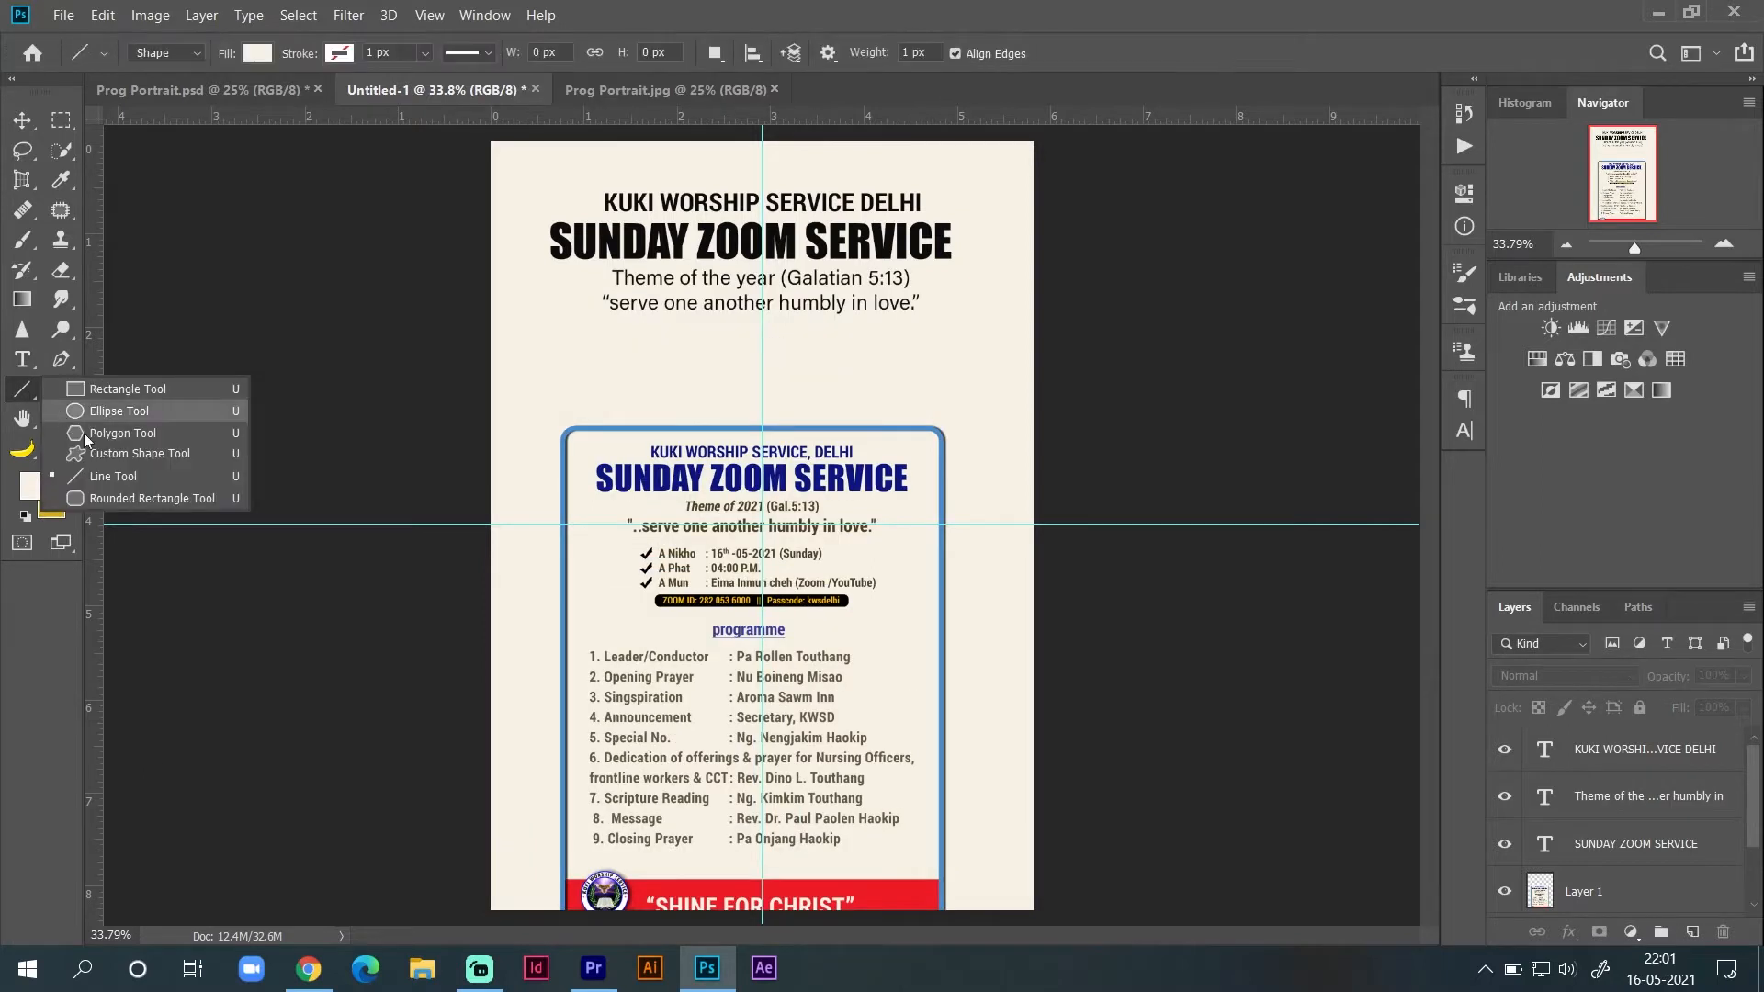
pyautogui.click(140, 453)
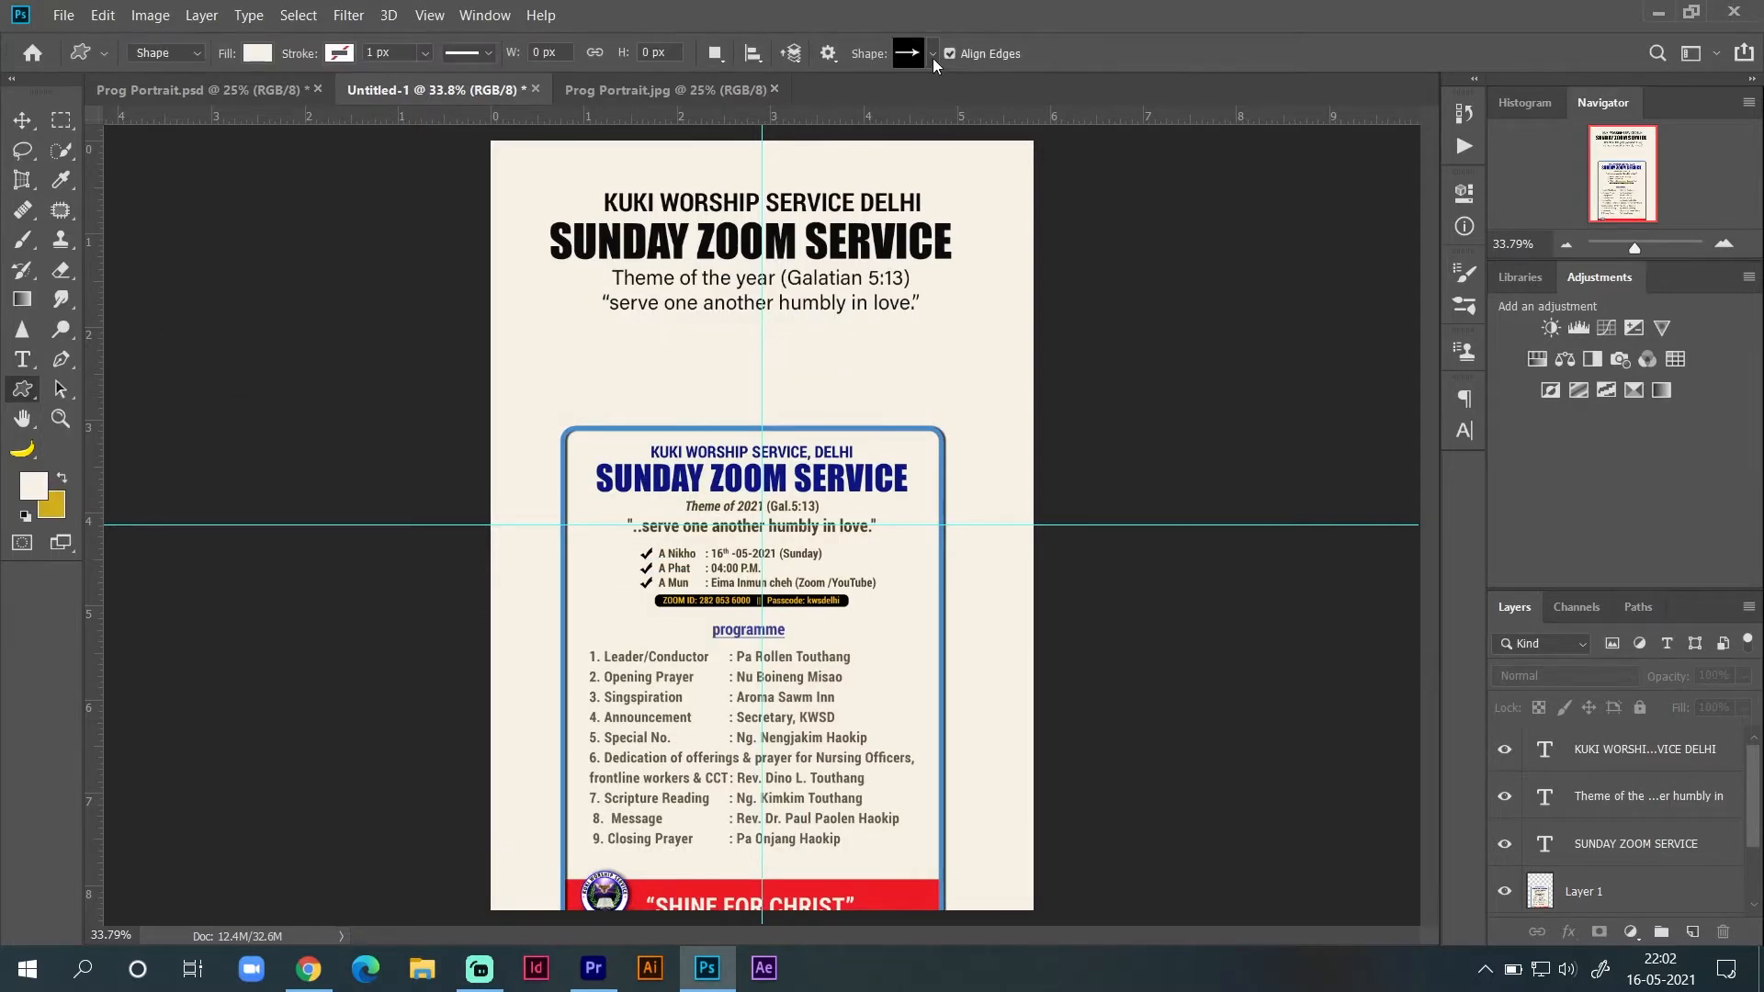
pyautogui.click(934, 57)
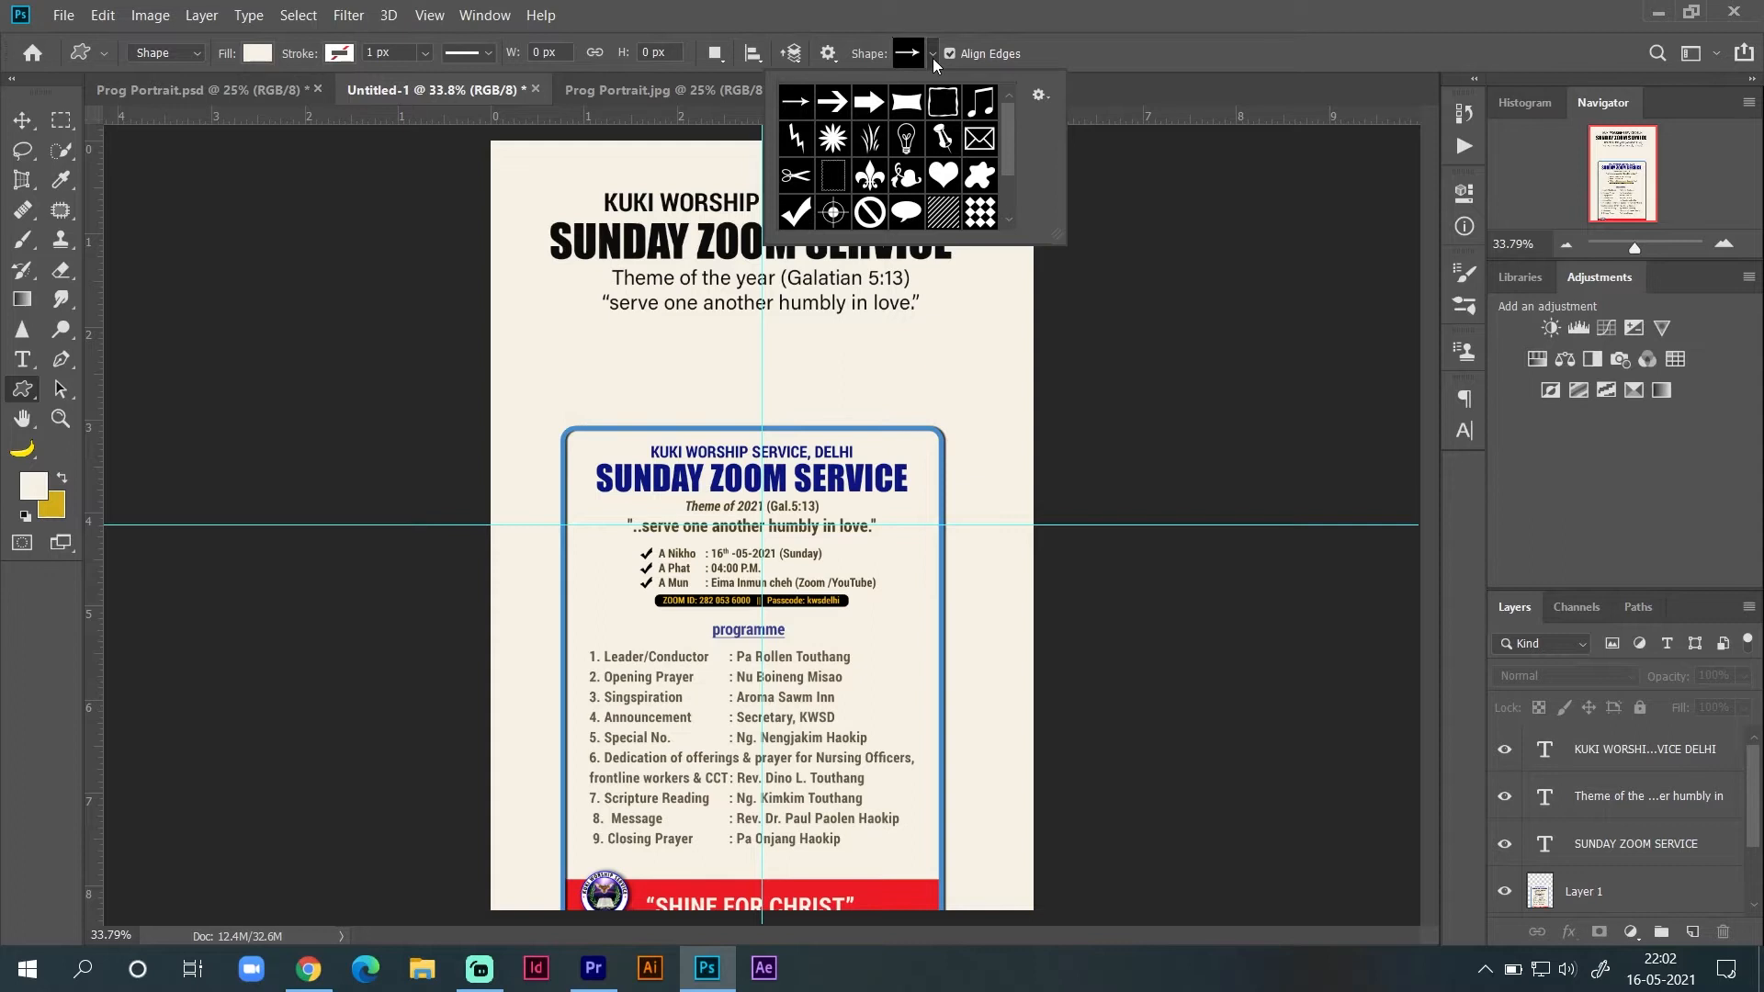
pyautogui.click(796, 214)
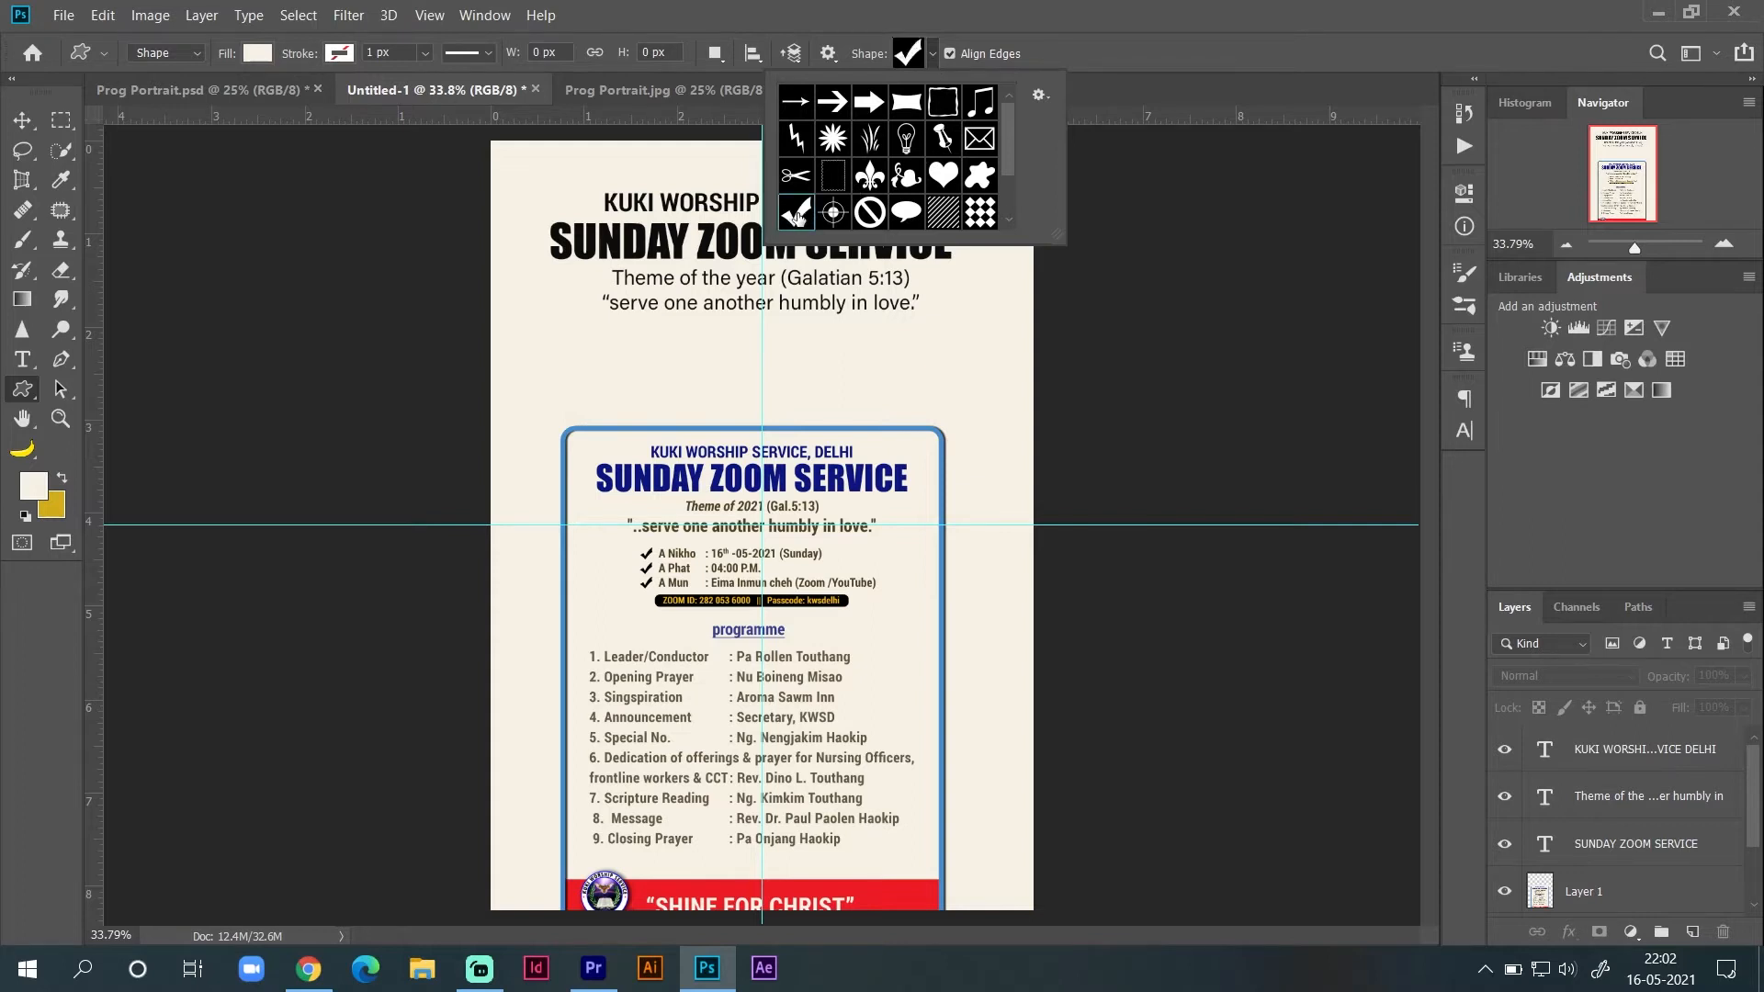
pyautogui.click(615, 354)
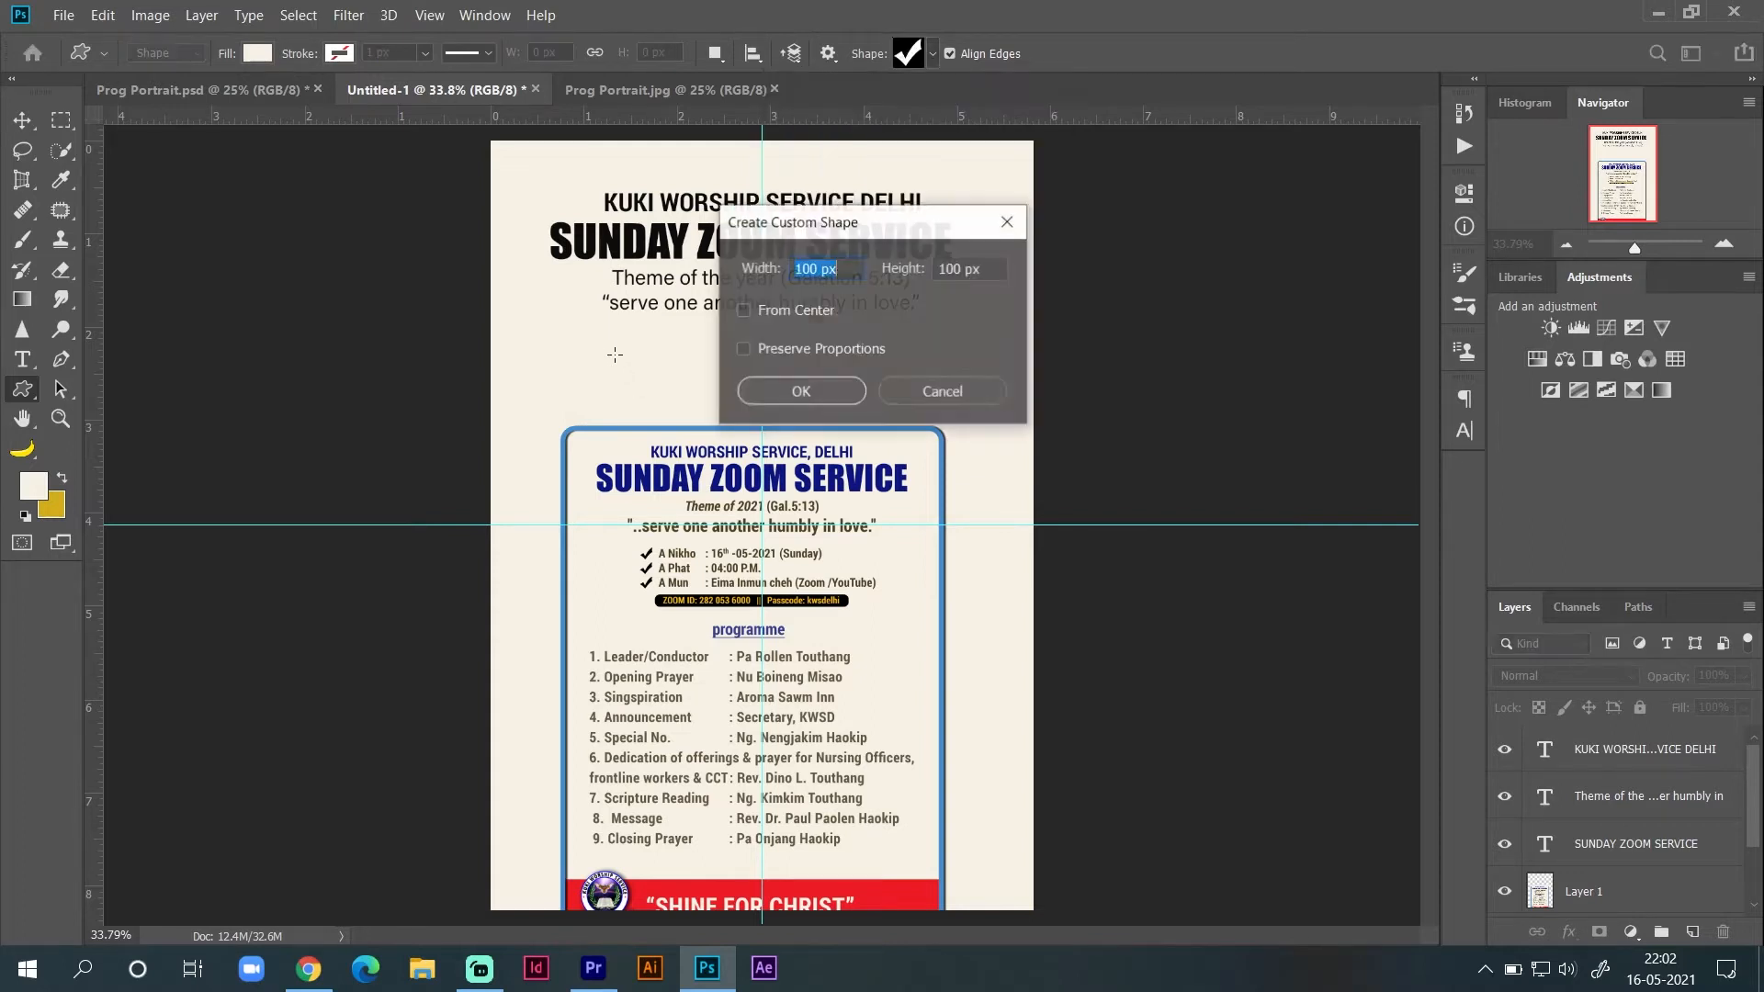
pyautogui.click(802, 390)
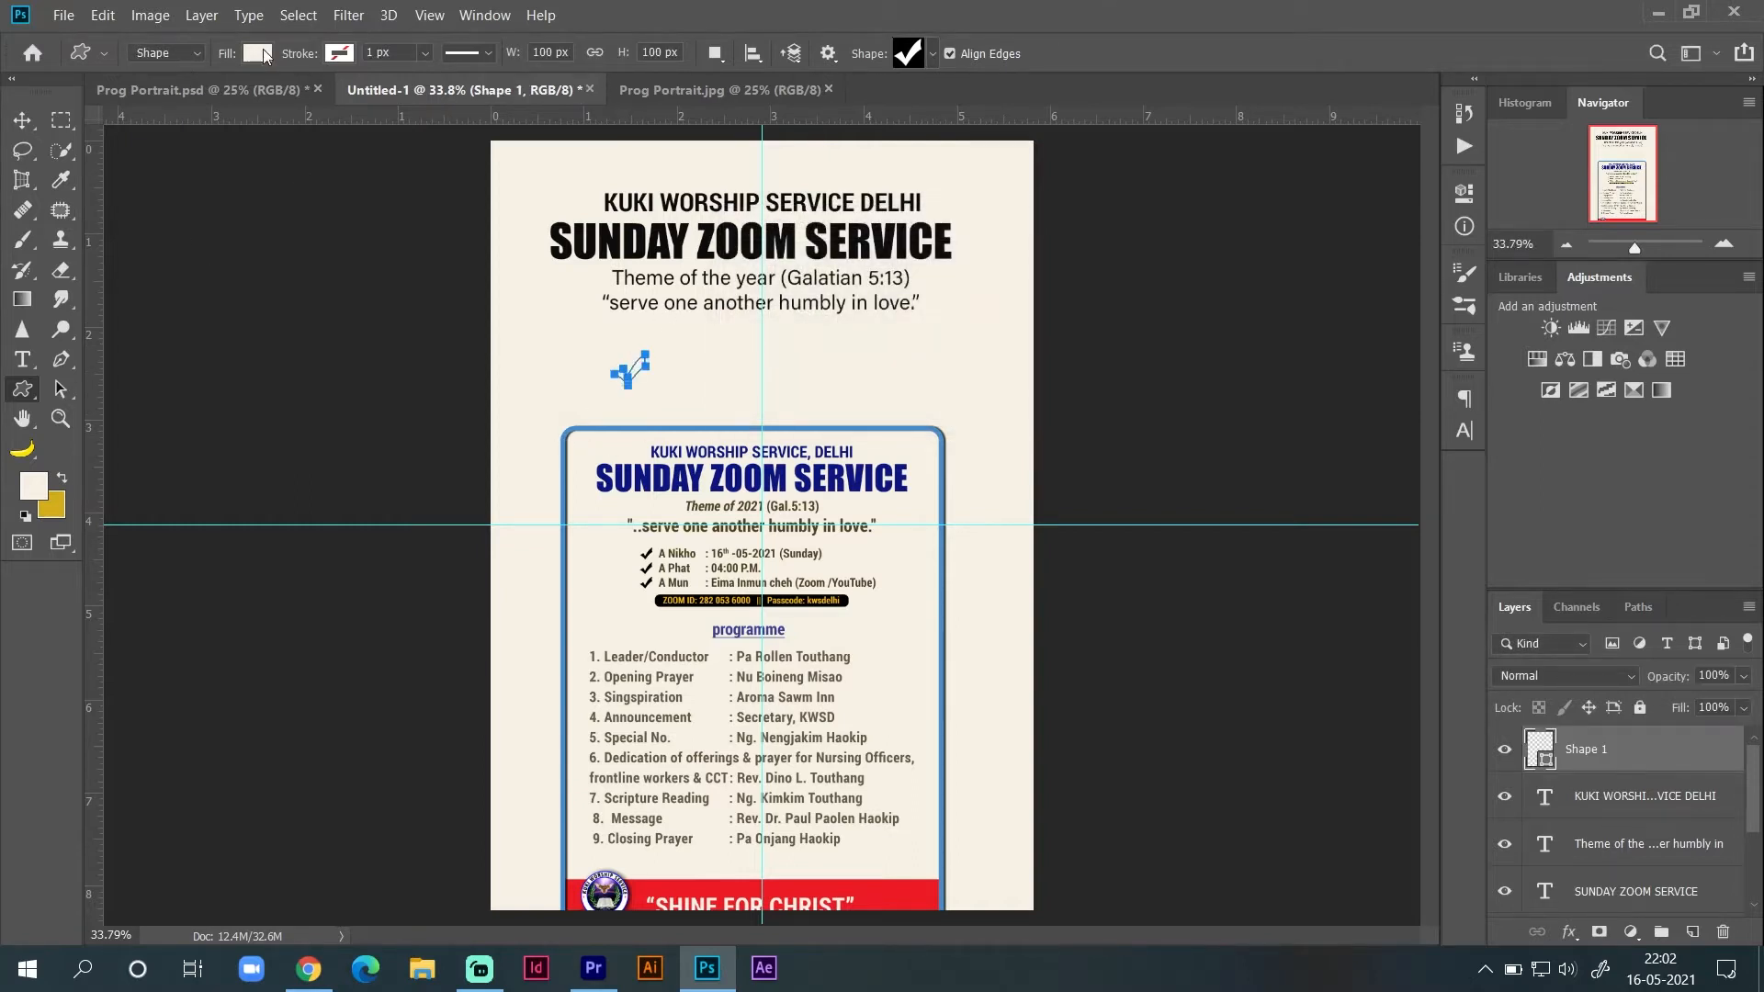
# Step: Fill the checkmark shape with dark blue and move it slightly closer to the theme text
pyautogui.click(260, 55)
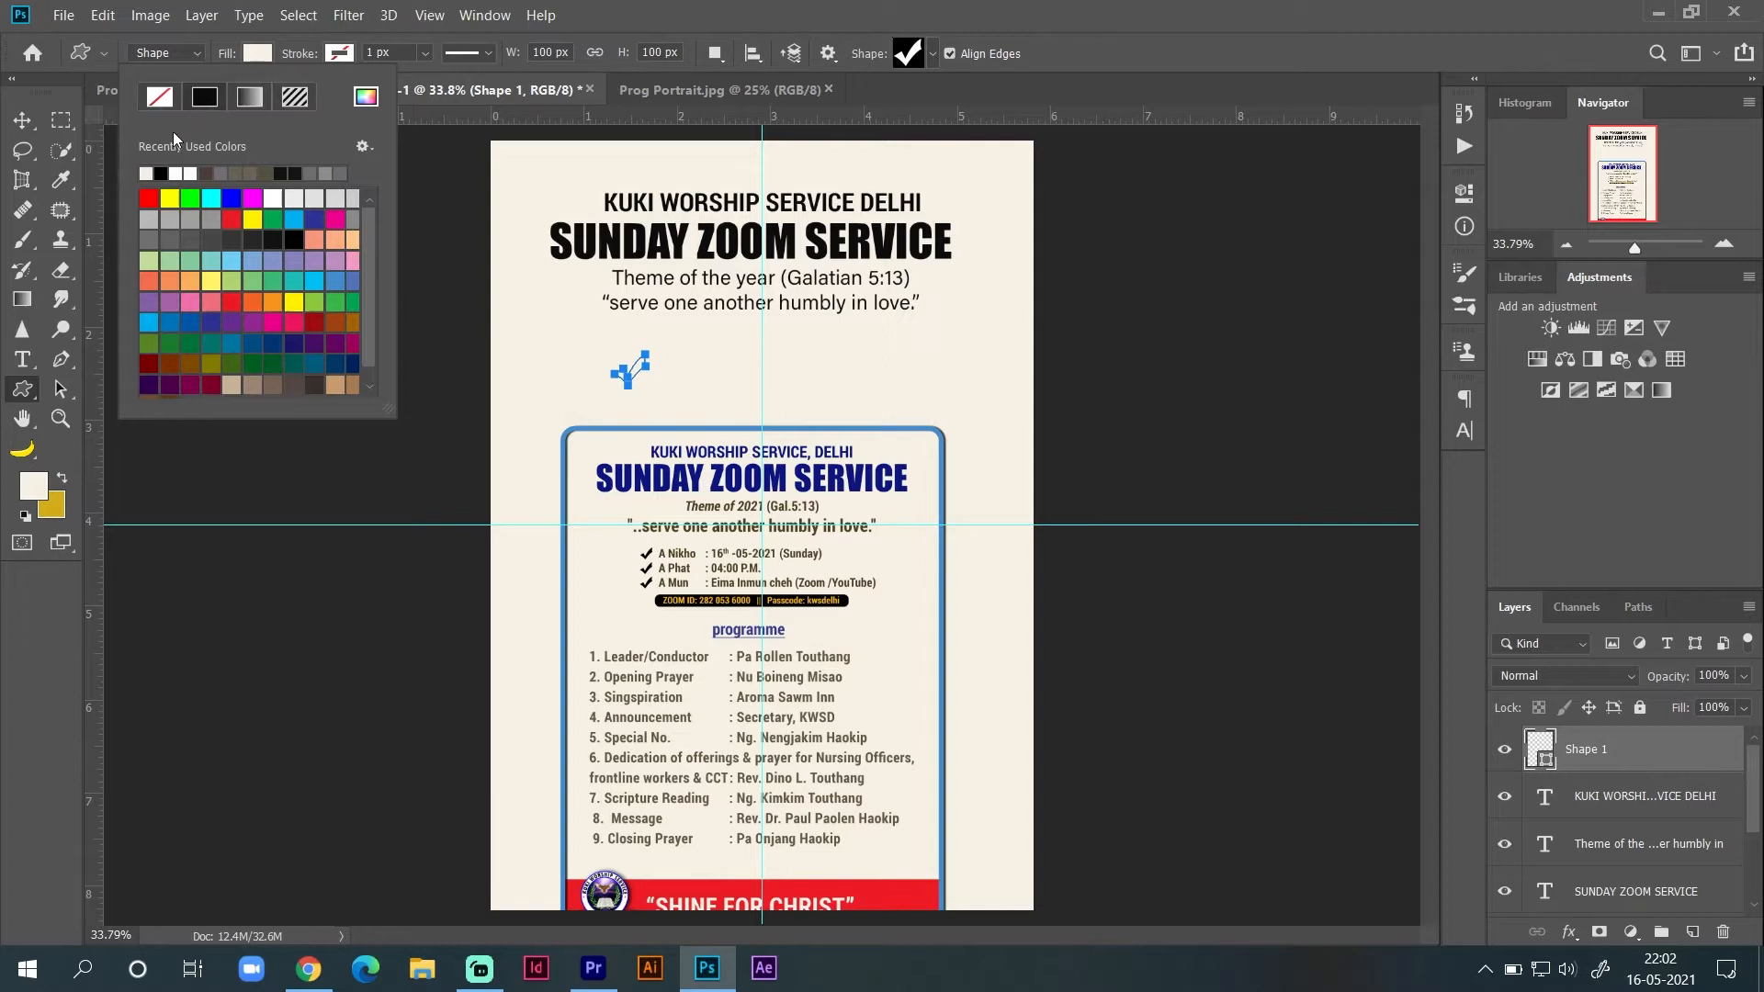
pyautogui.click(162, 176)
pyautogui.click(318, 220)
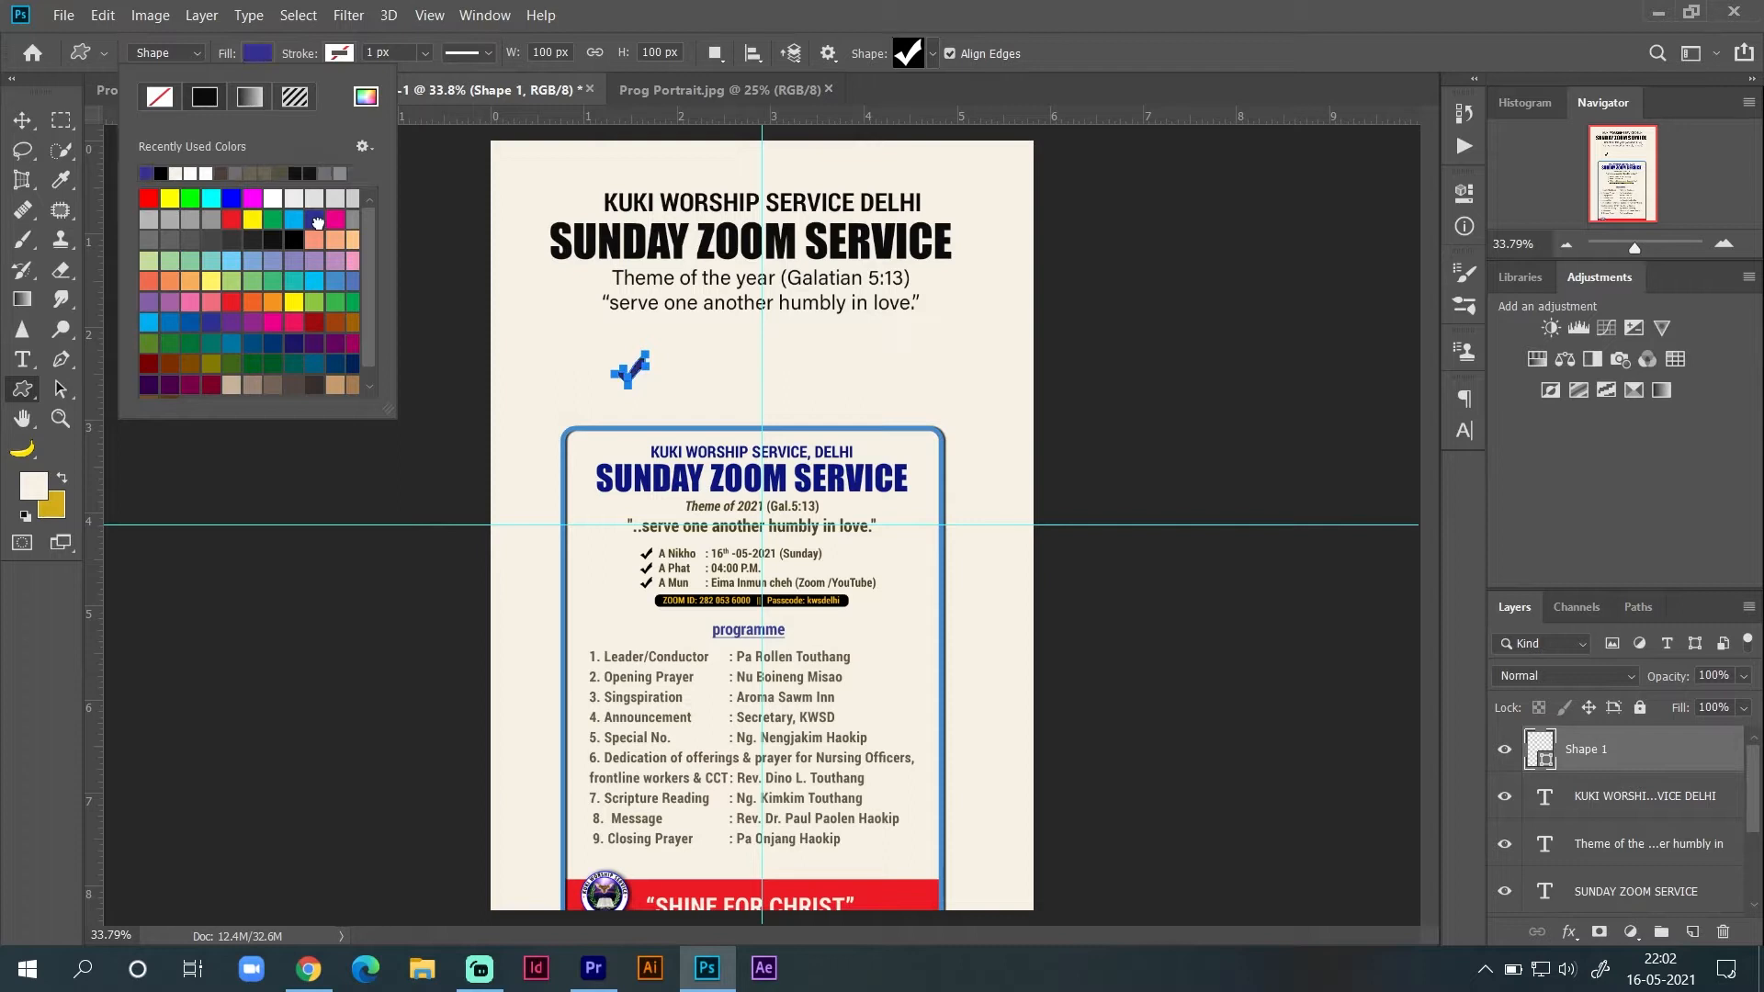
pyautogui.click(20, 120)
pyautogui.moveTo(639, 361); pyautogui.dragTo(630, 361)
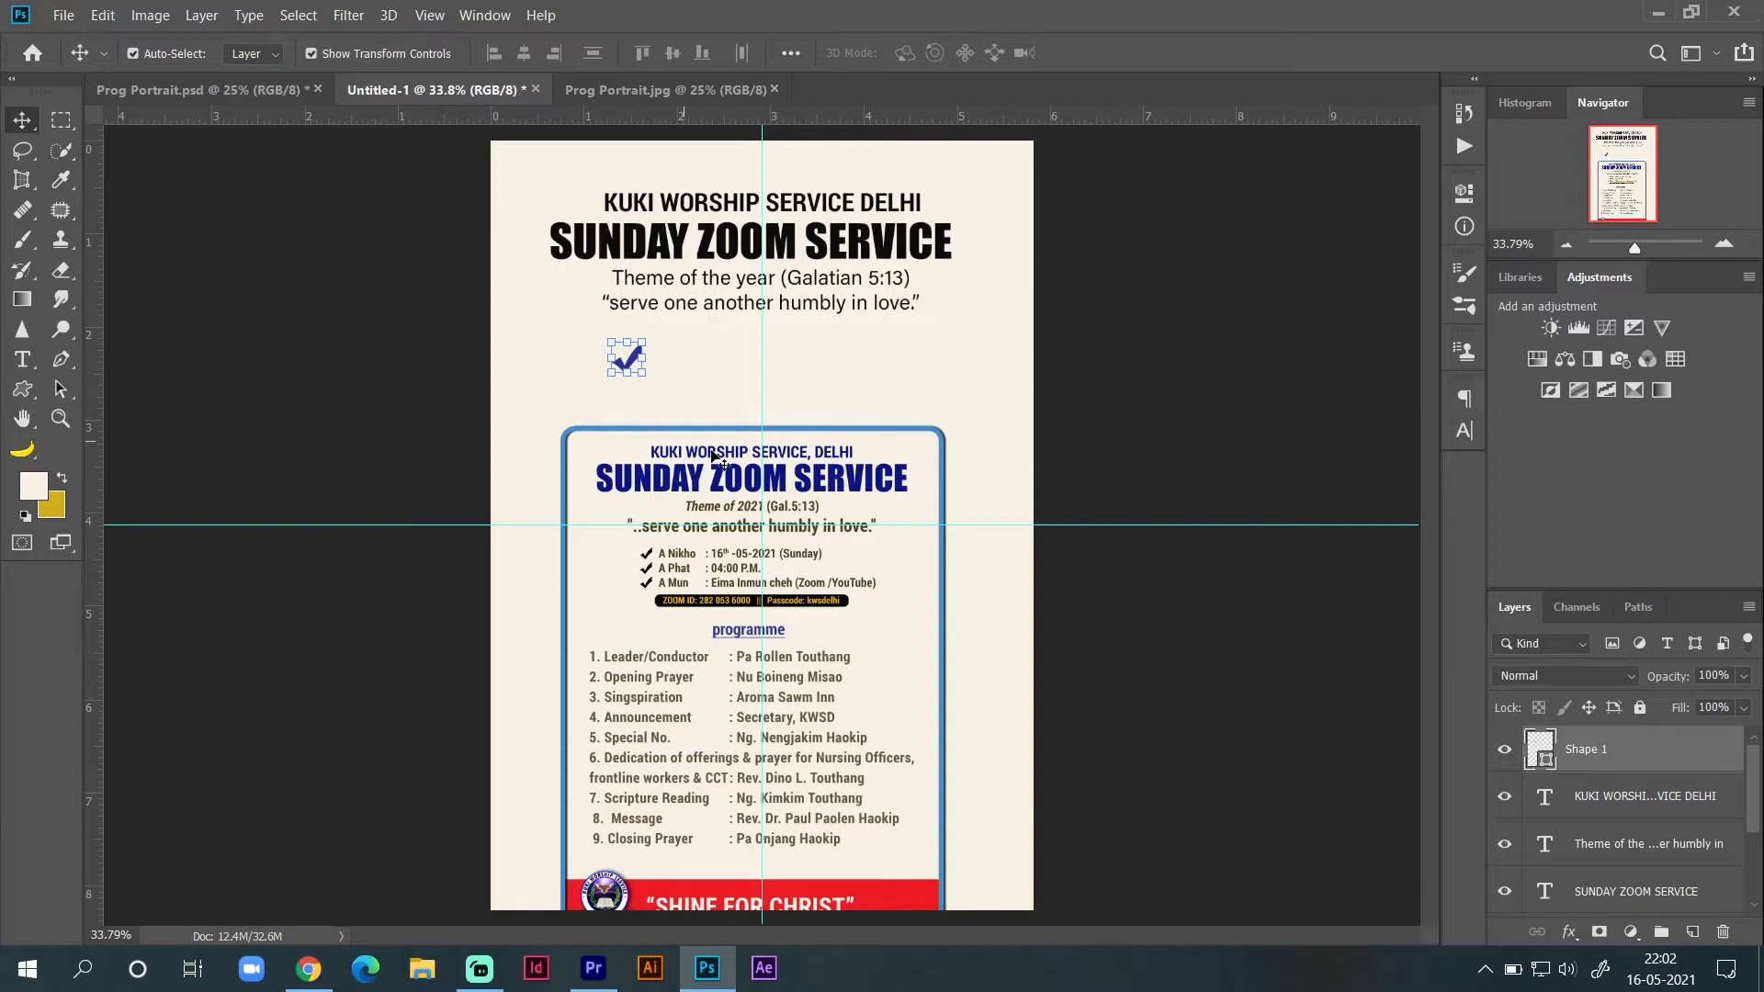
pyautogui.click(685, 395)
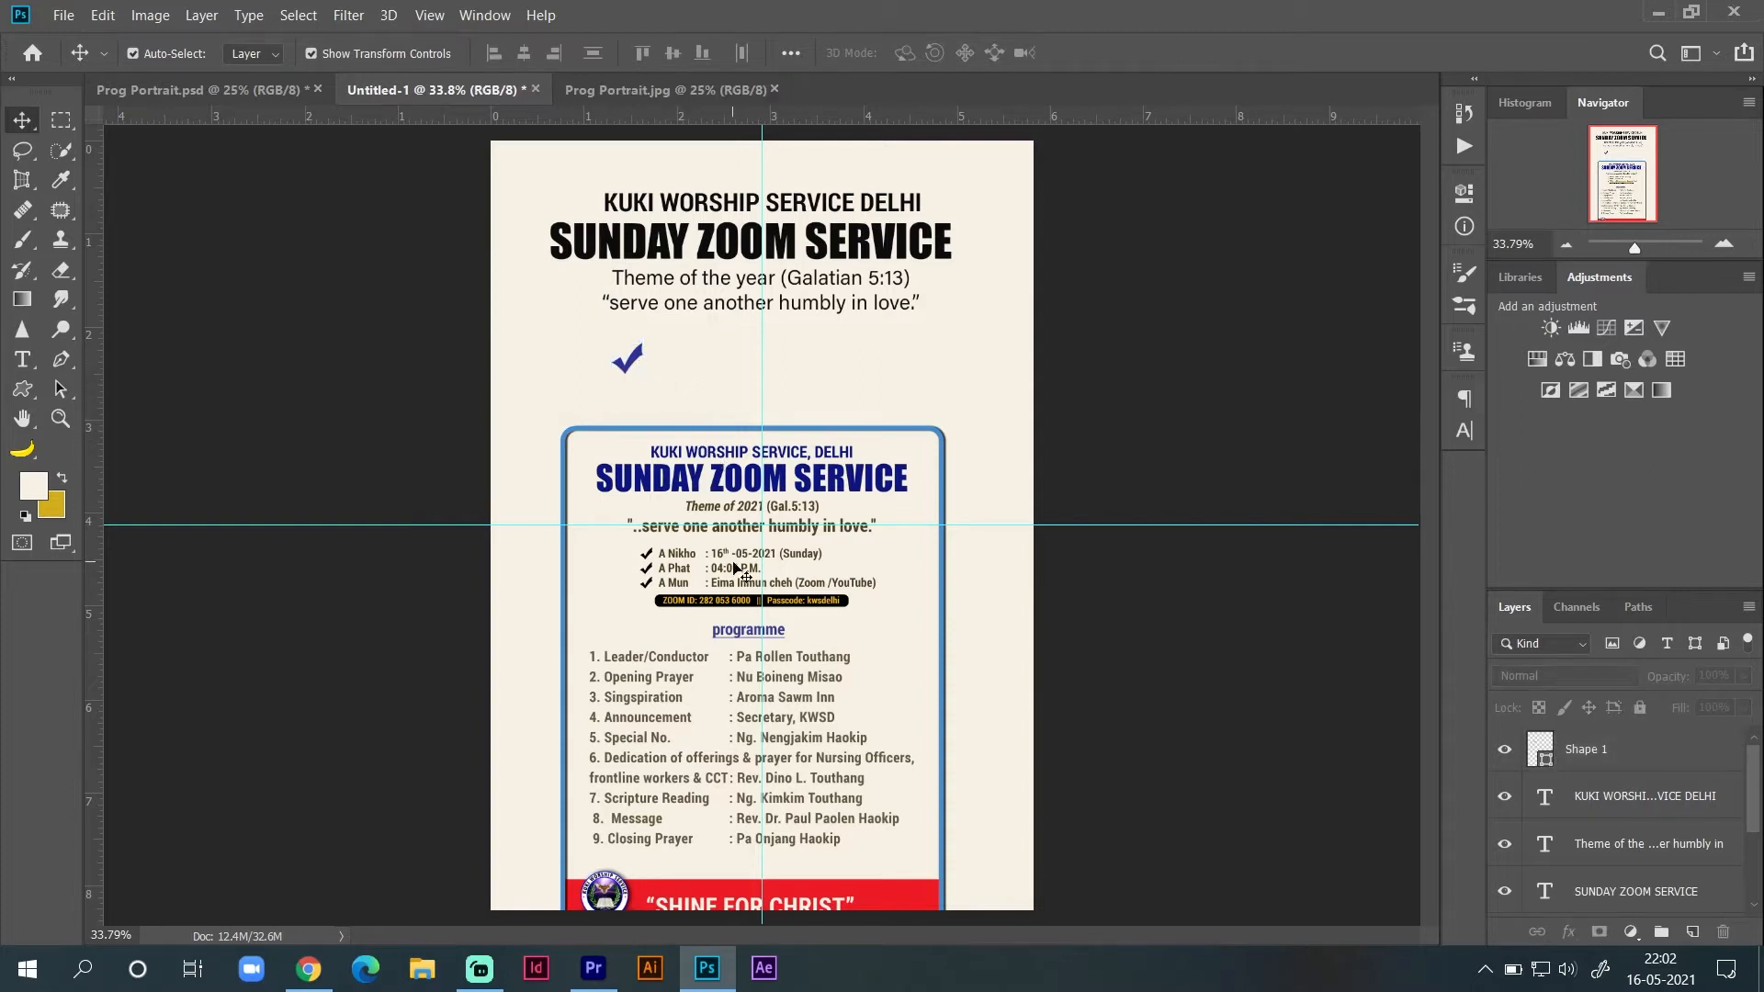
# Step: Copy the date, time and venue text from Prog Portrait.psd and paste it as new text beside the checkmark in Untitled-1
pyautogui.click(273, 98)
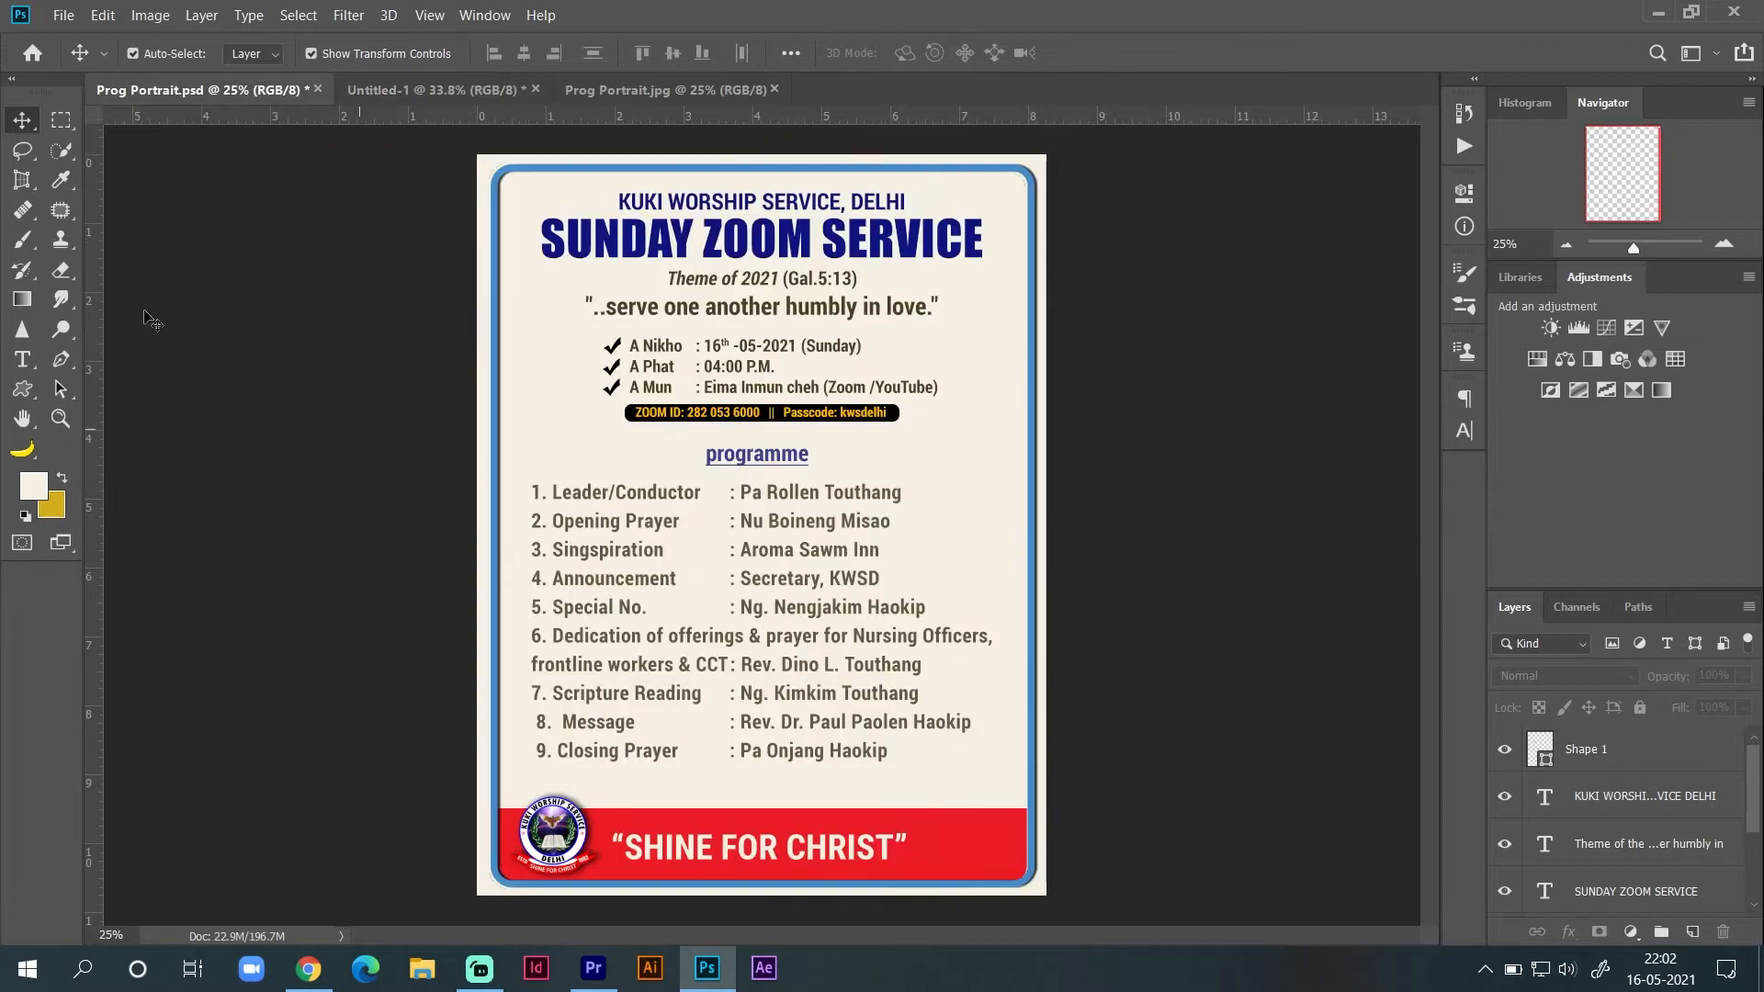
pyautogui.click(22, 359)
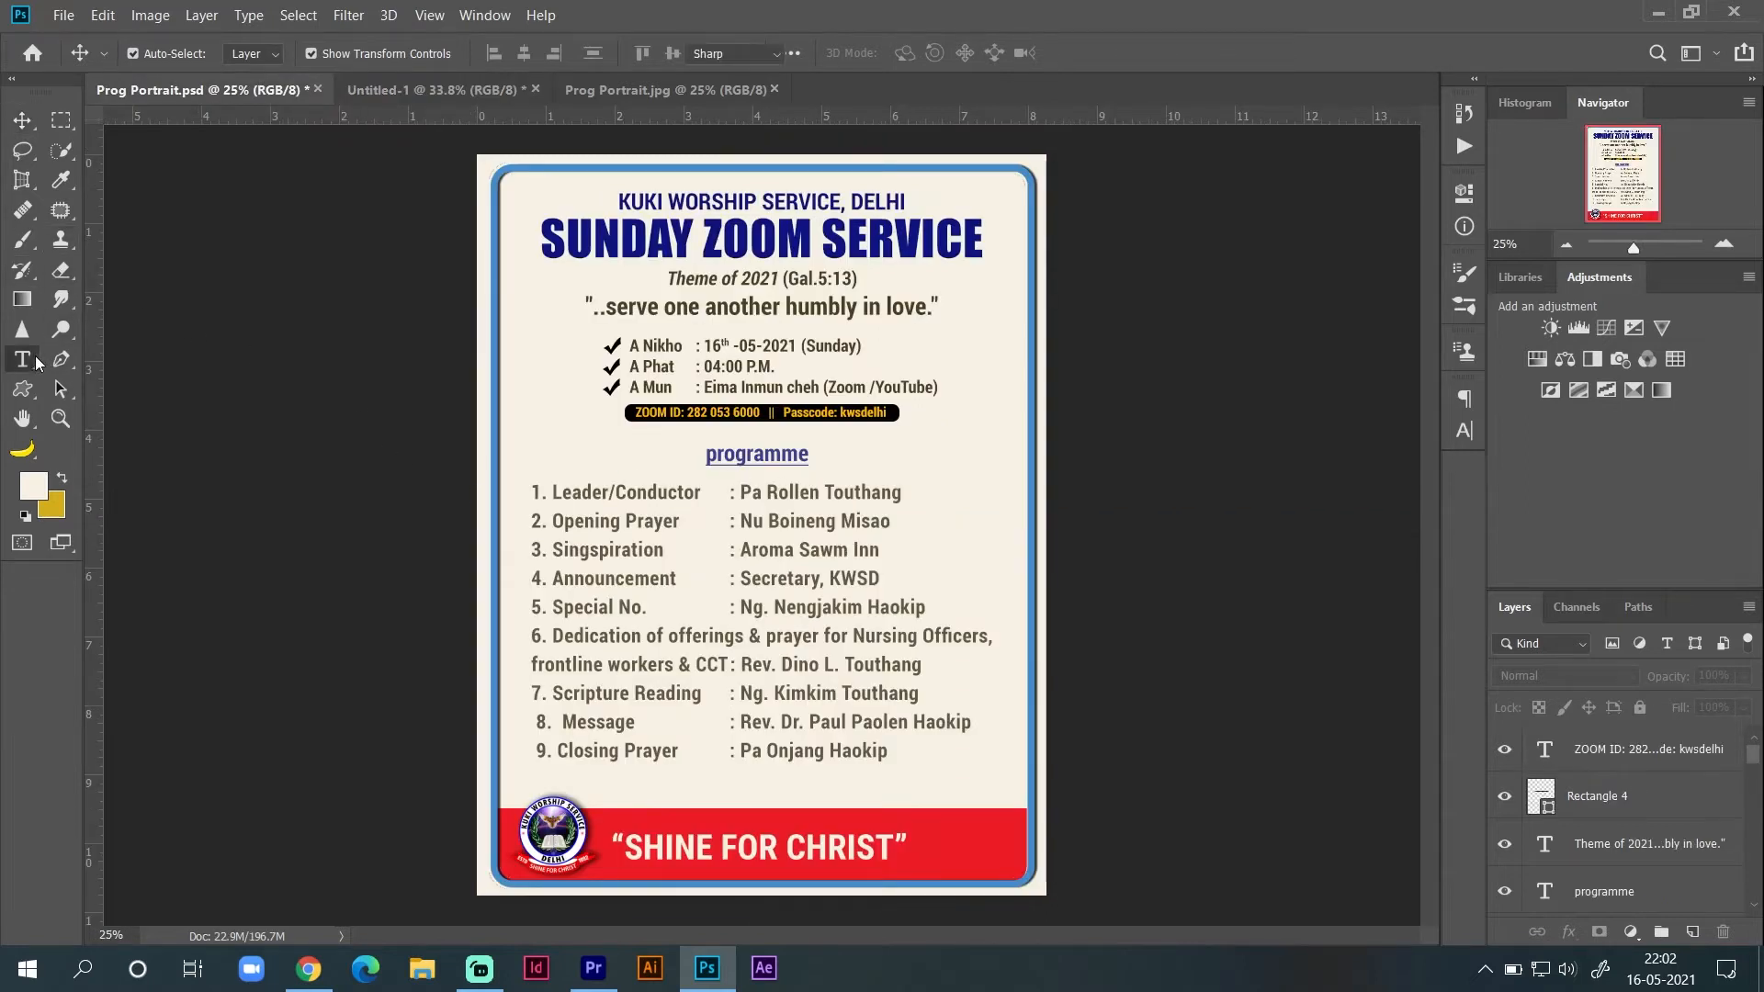
pyautogui.click(705, 349)
pyautogui.hotkey('ctrl', 'a')
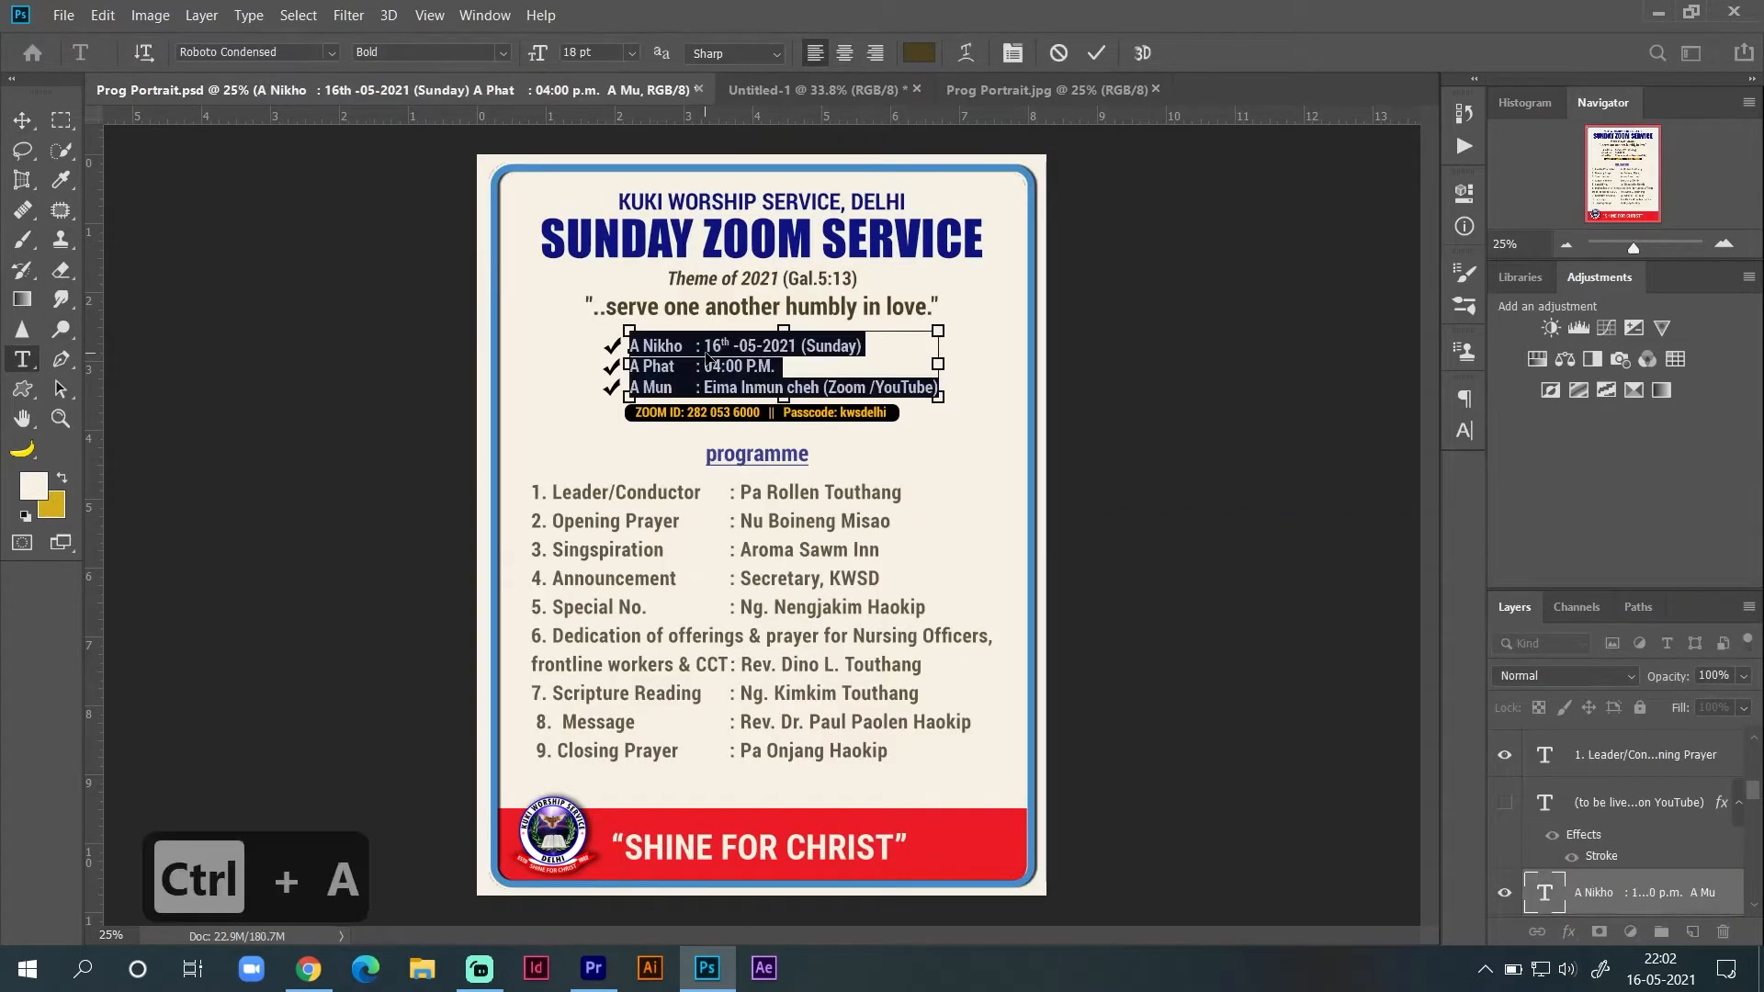
pyautogui.hotkey('ctrl', 'c')
pyautogui.click(813, 89)
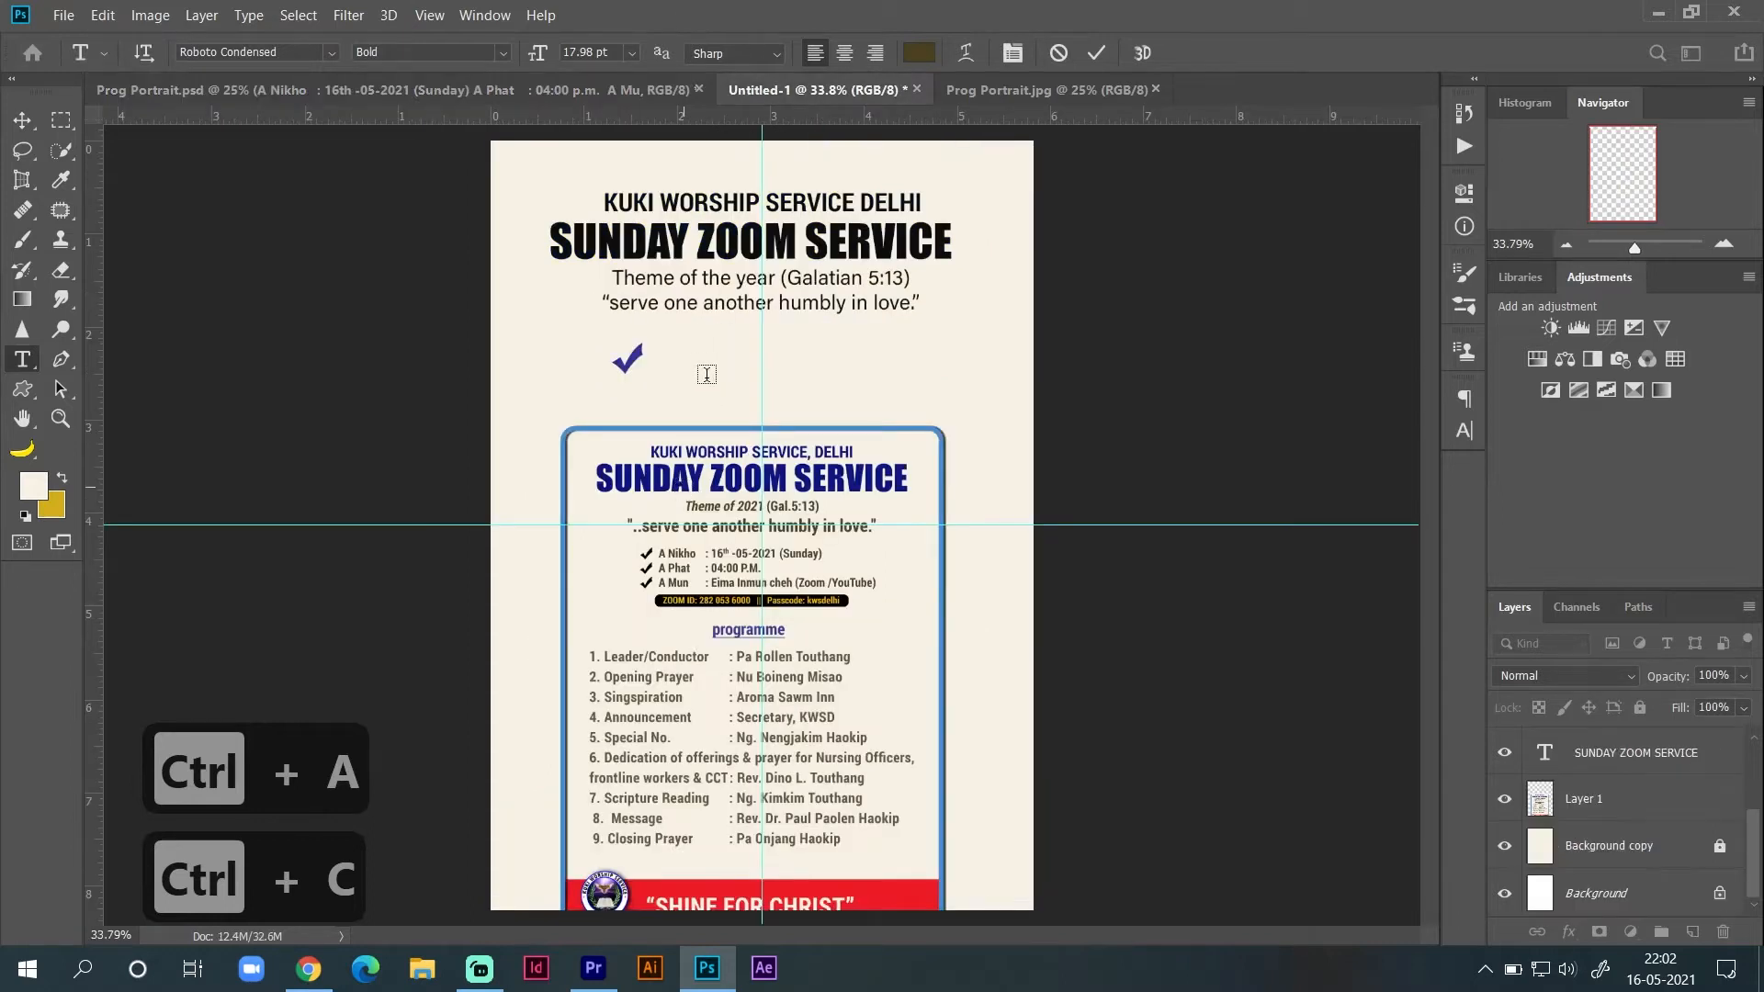
pyautogui.click(676, 364)
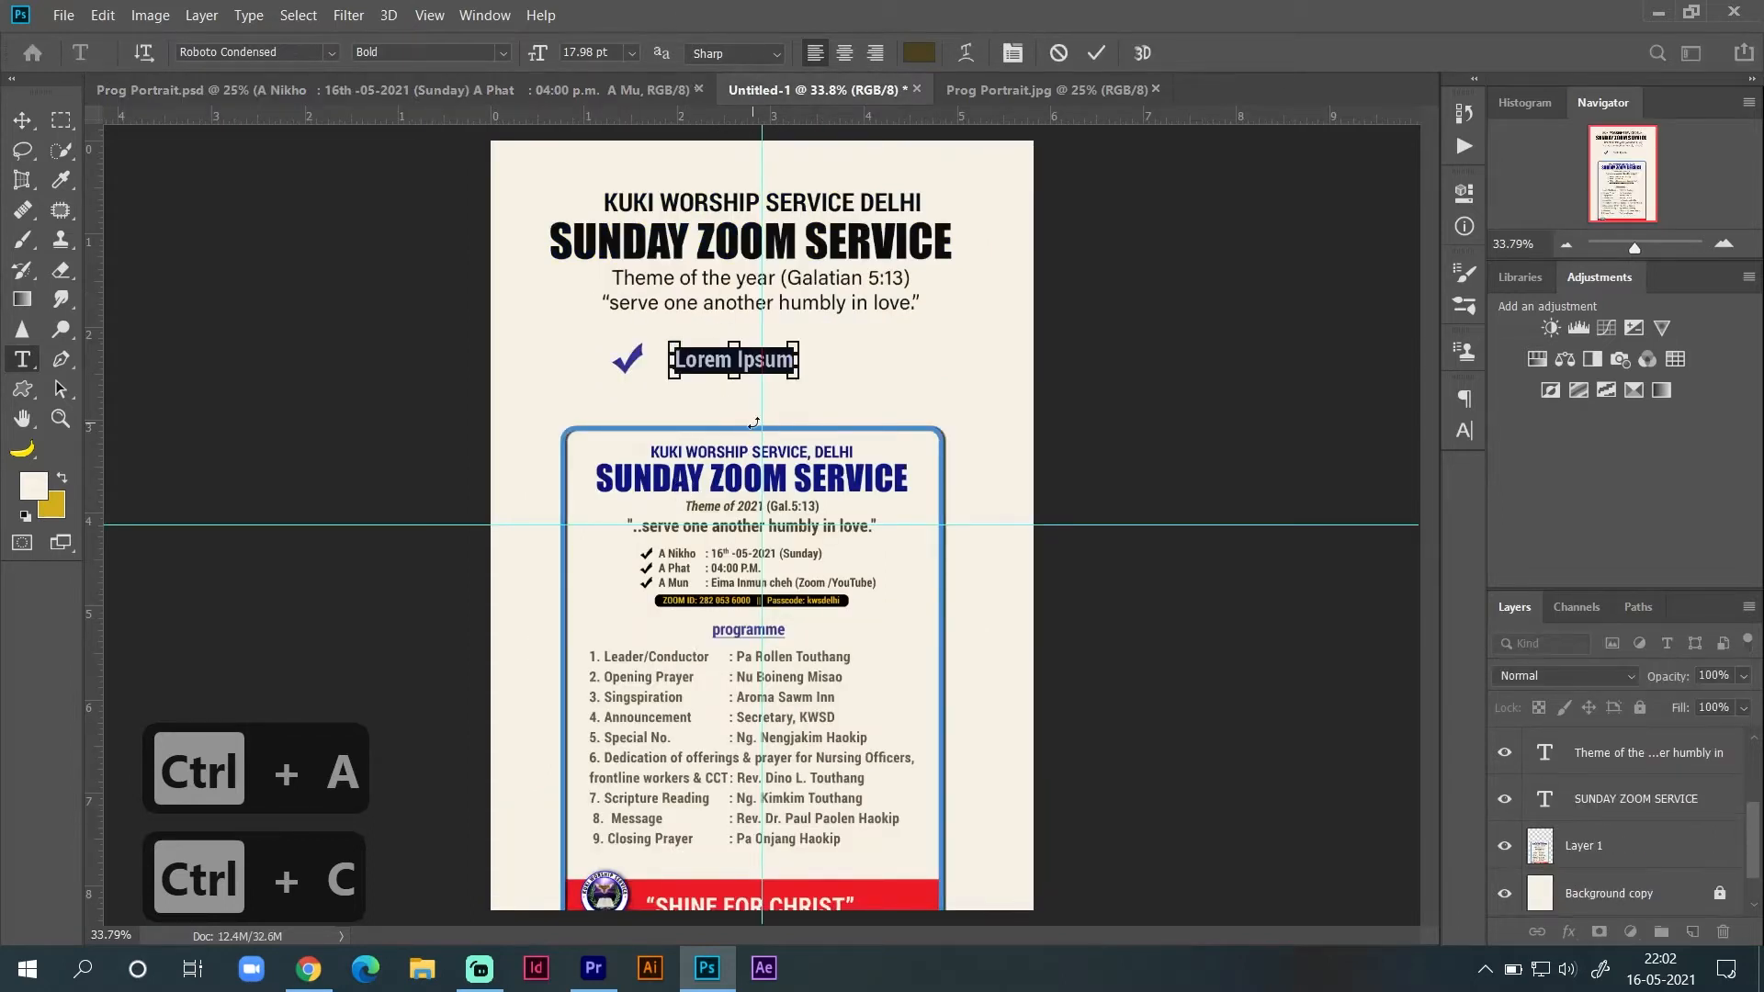
pyautogui.hotkey('ctrl', 'v')
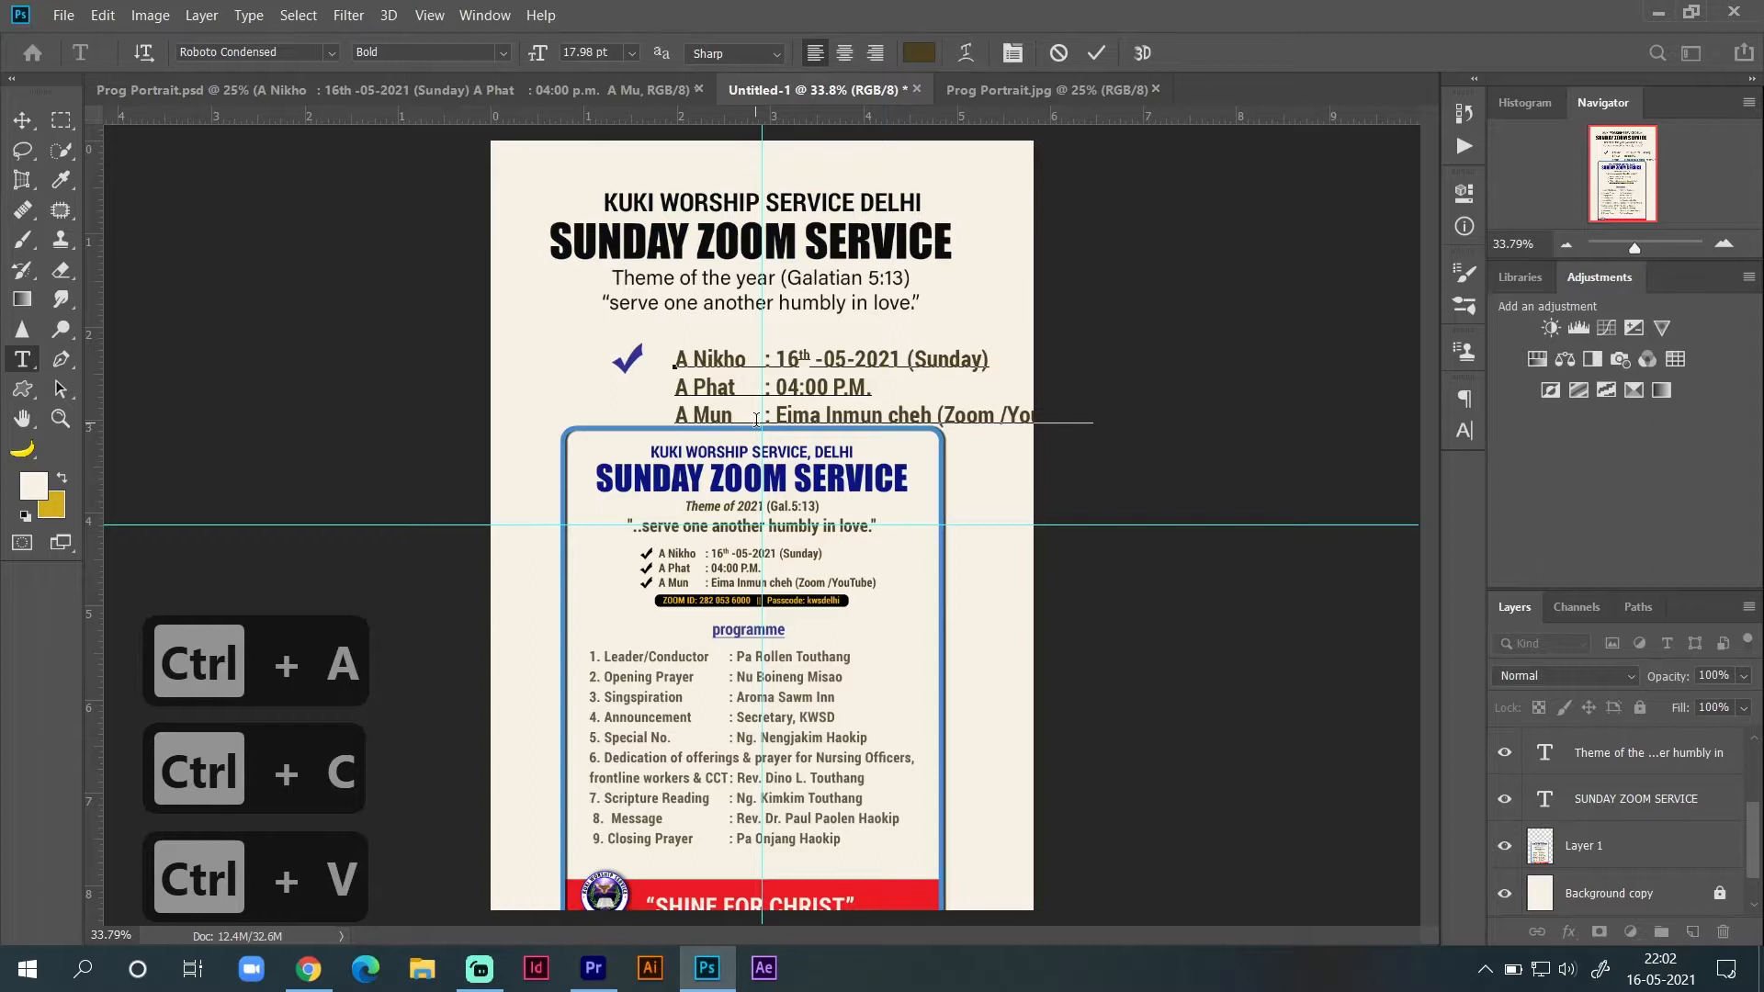
# Step: Set the pasted date, time and venue text to 14 pt and shift it slightly toward the checkmark
pyautogui.hotkey('ctrl', 'a')
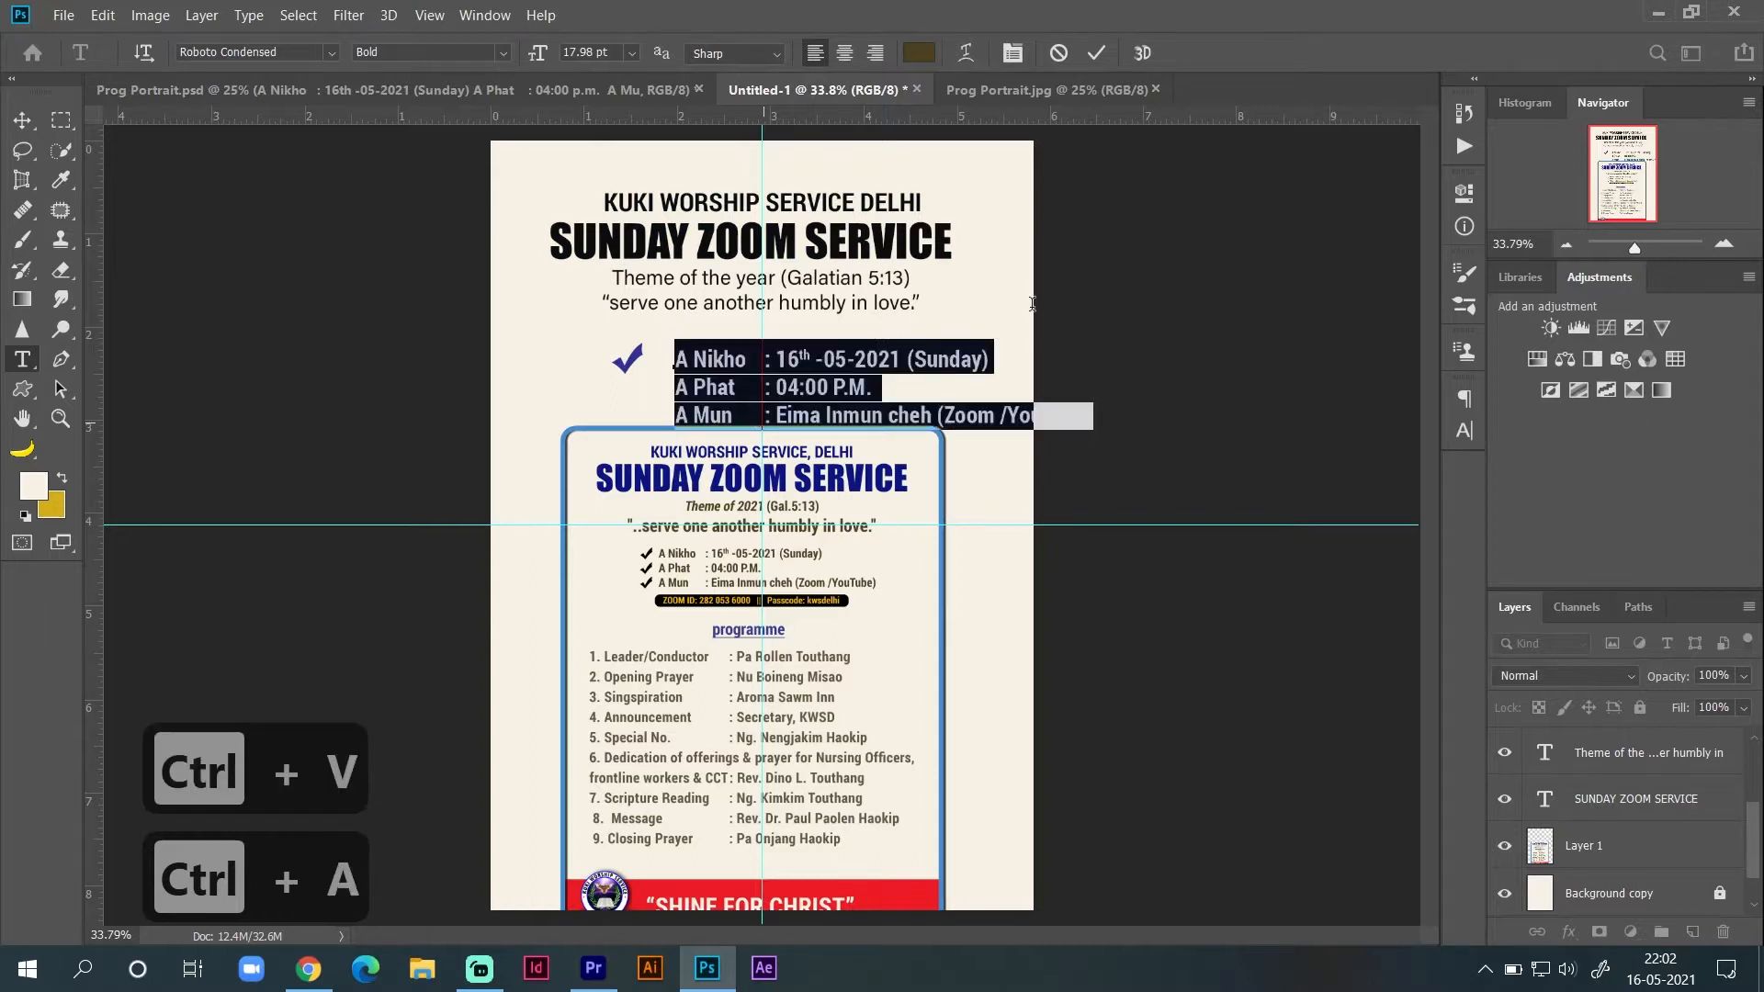
pyautogui.click(631, 52)
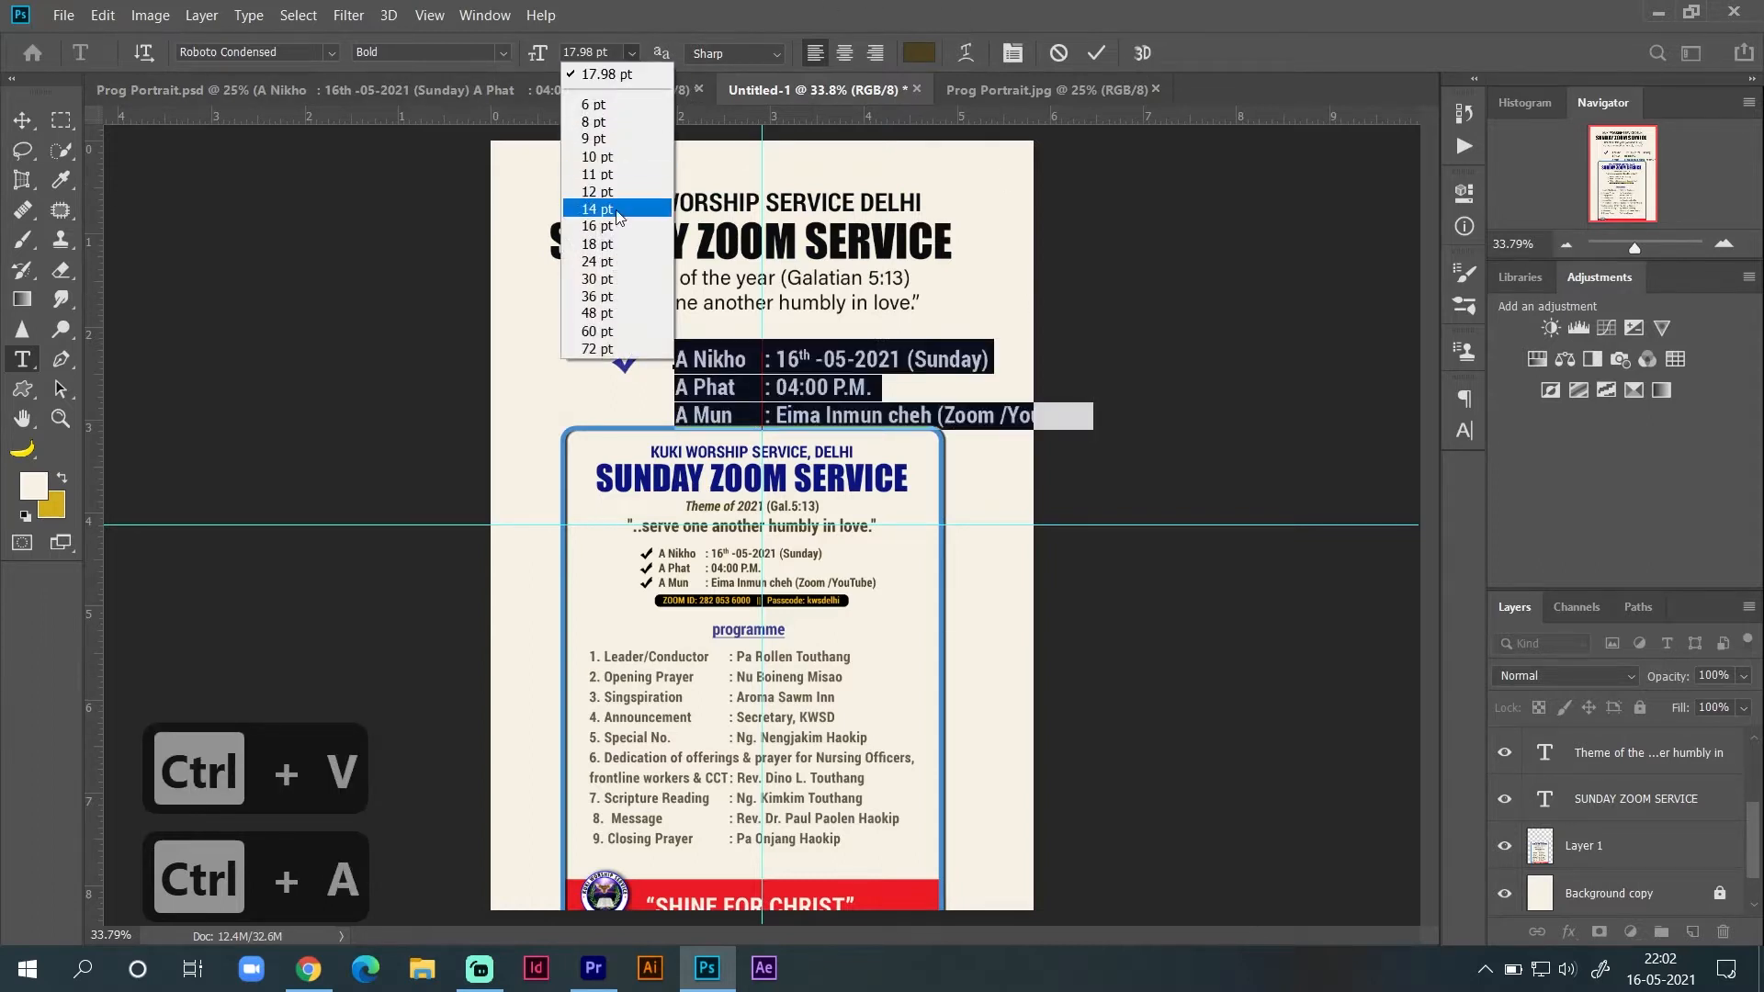
pyautogui.click(616, 213)
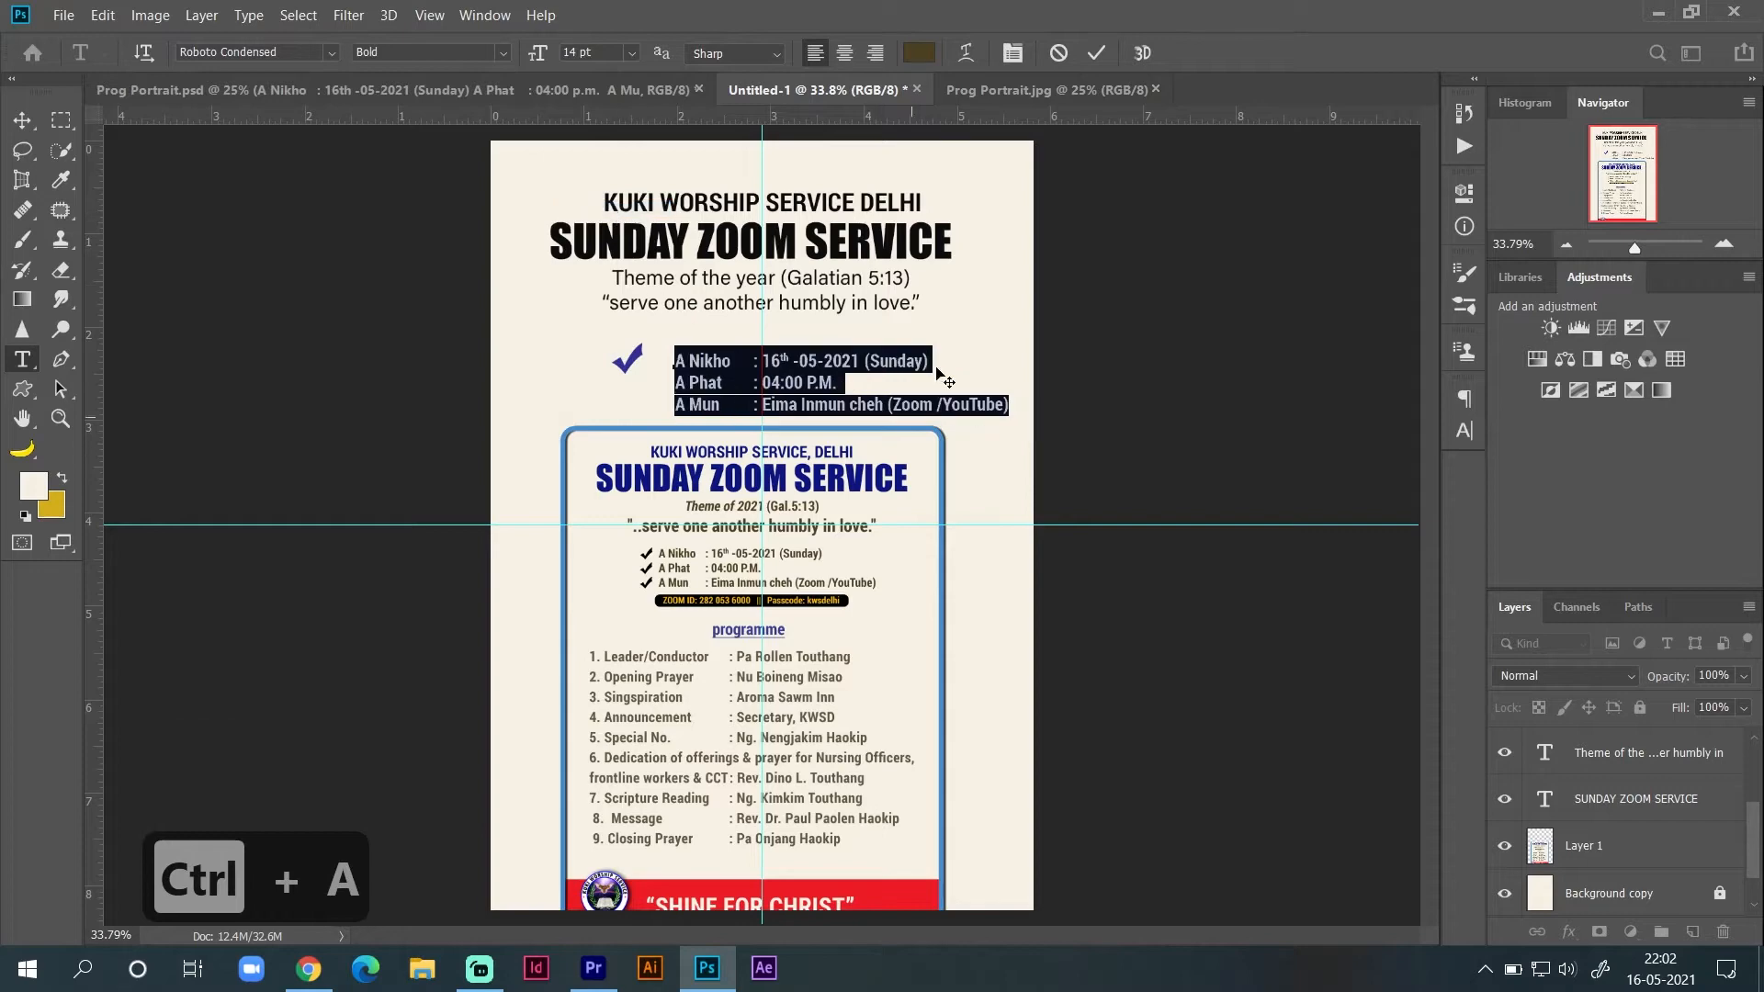
pyautogui.moveTo(942, 342); pyautogui.dragTo(916, 340)
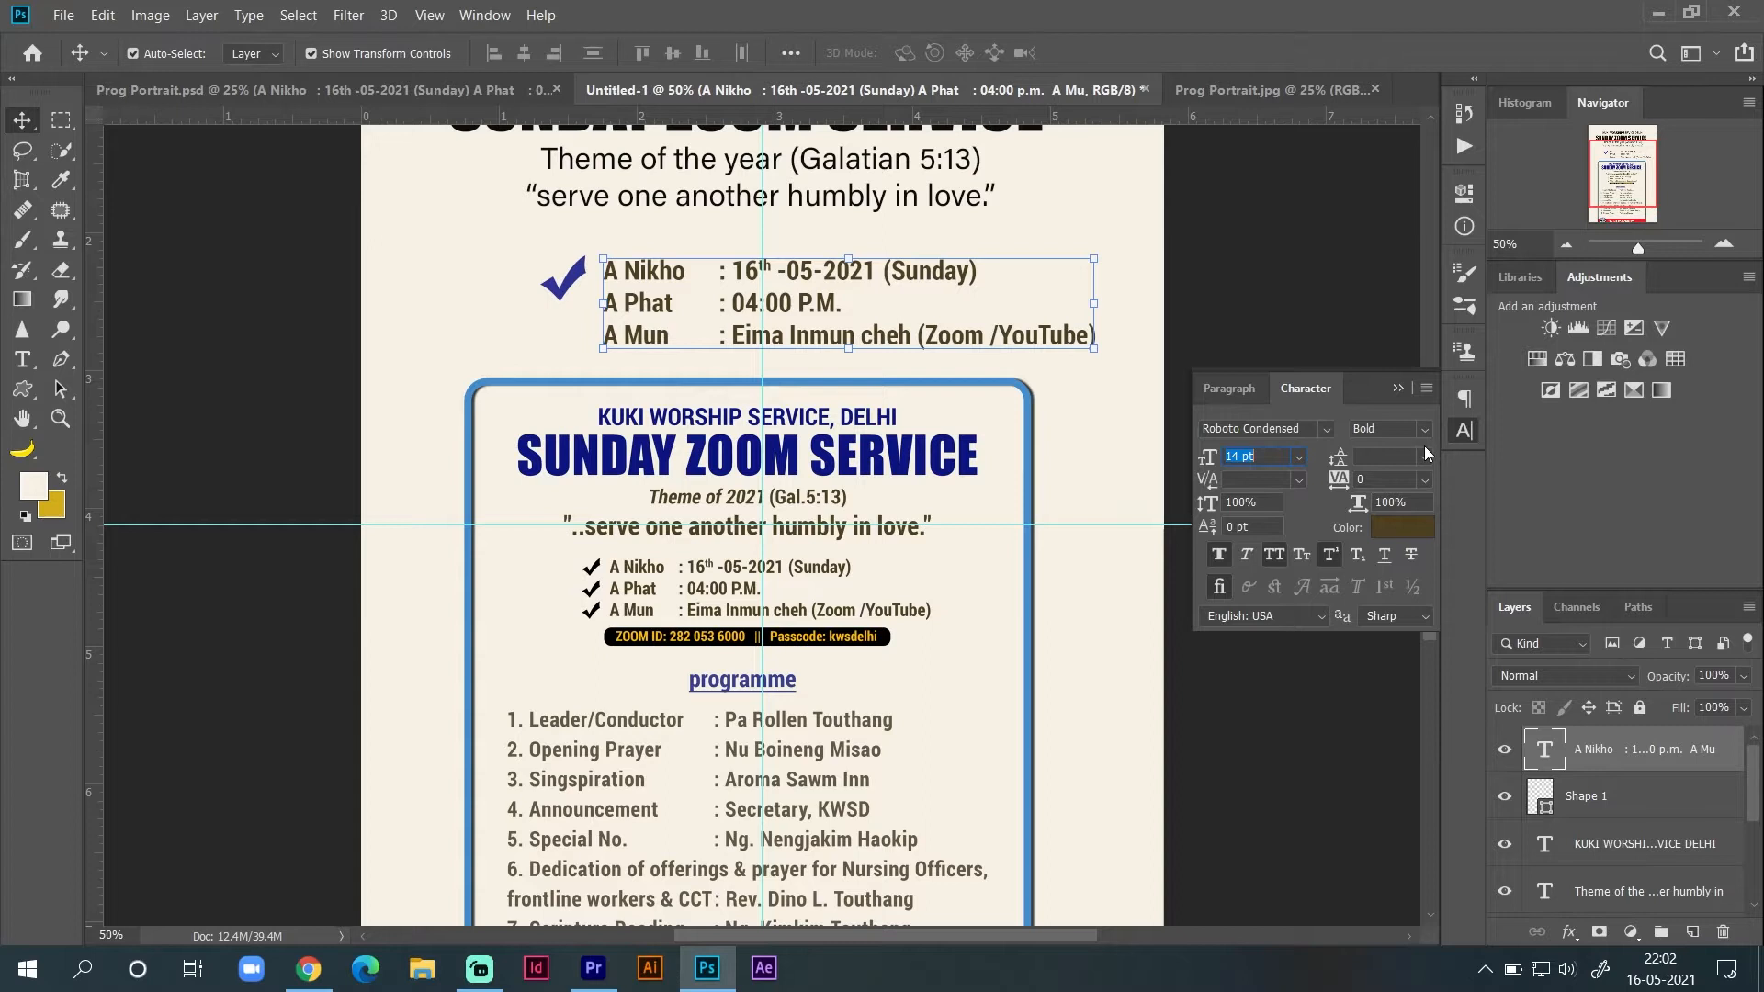
# Step: Set the leading of the date, time and venue text to 18 pt
pyautogui.click(1424, 454)
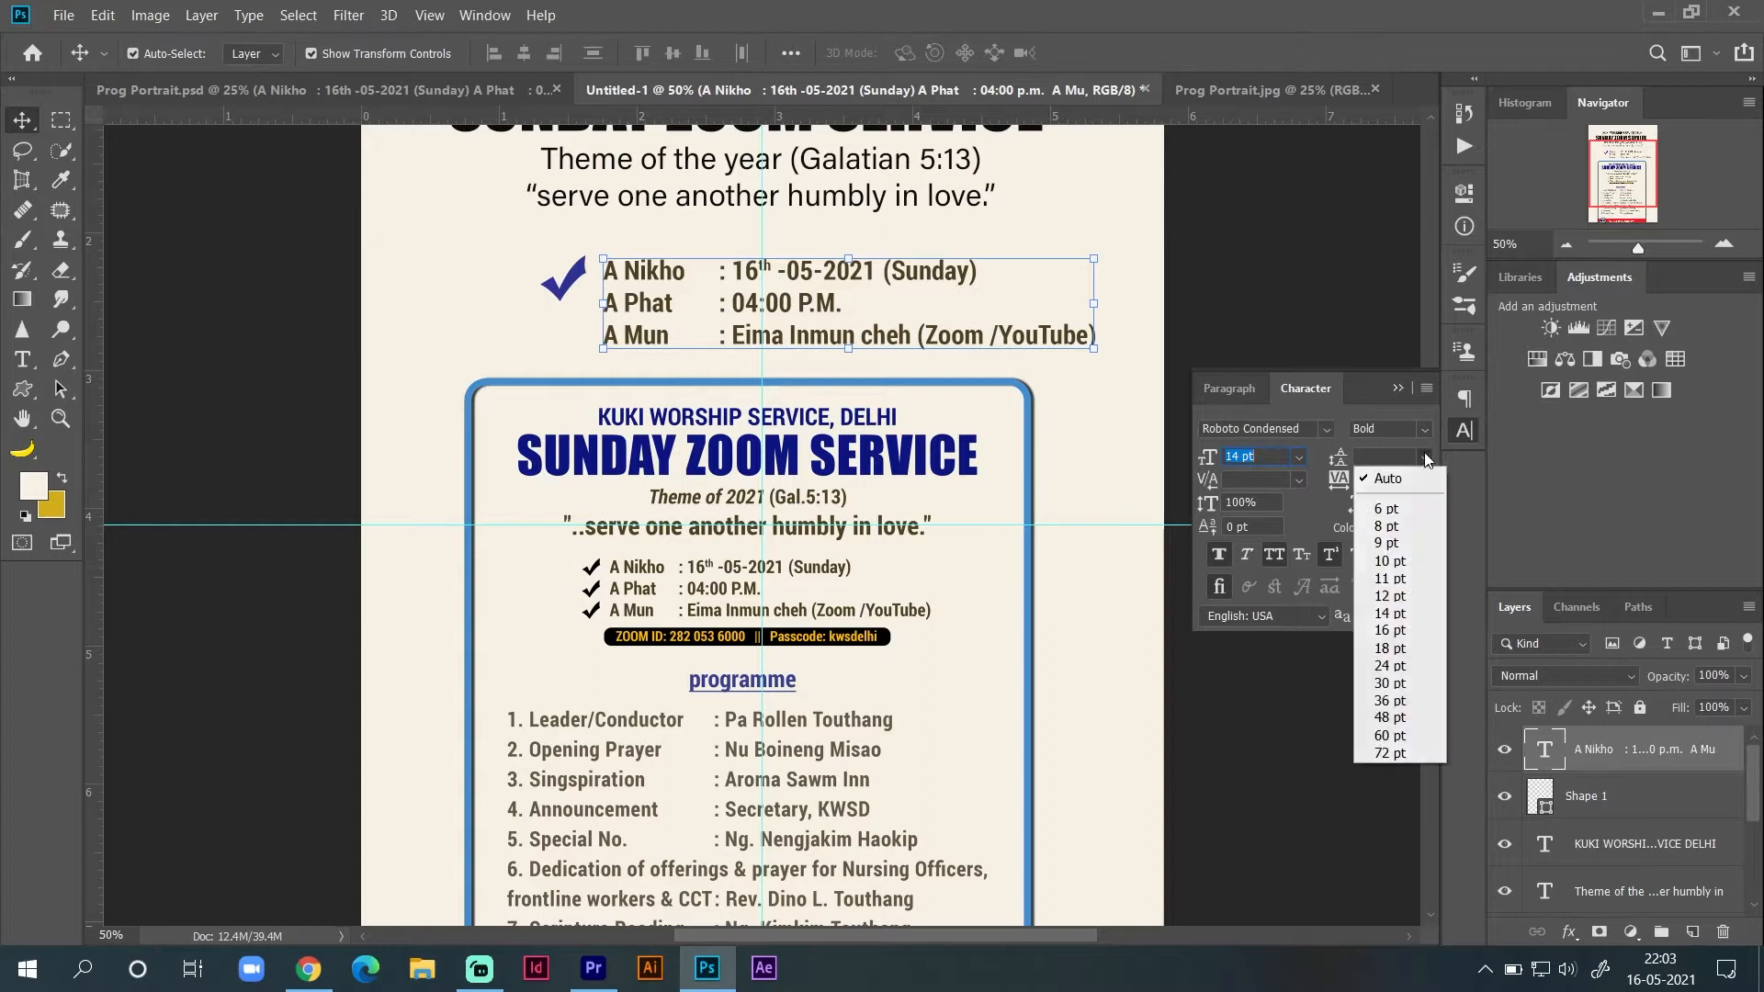
pyautogui.click(1411, 630)
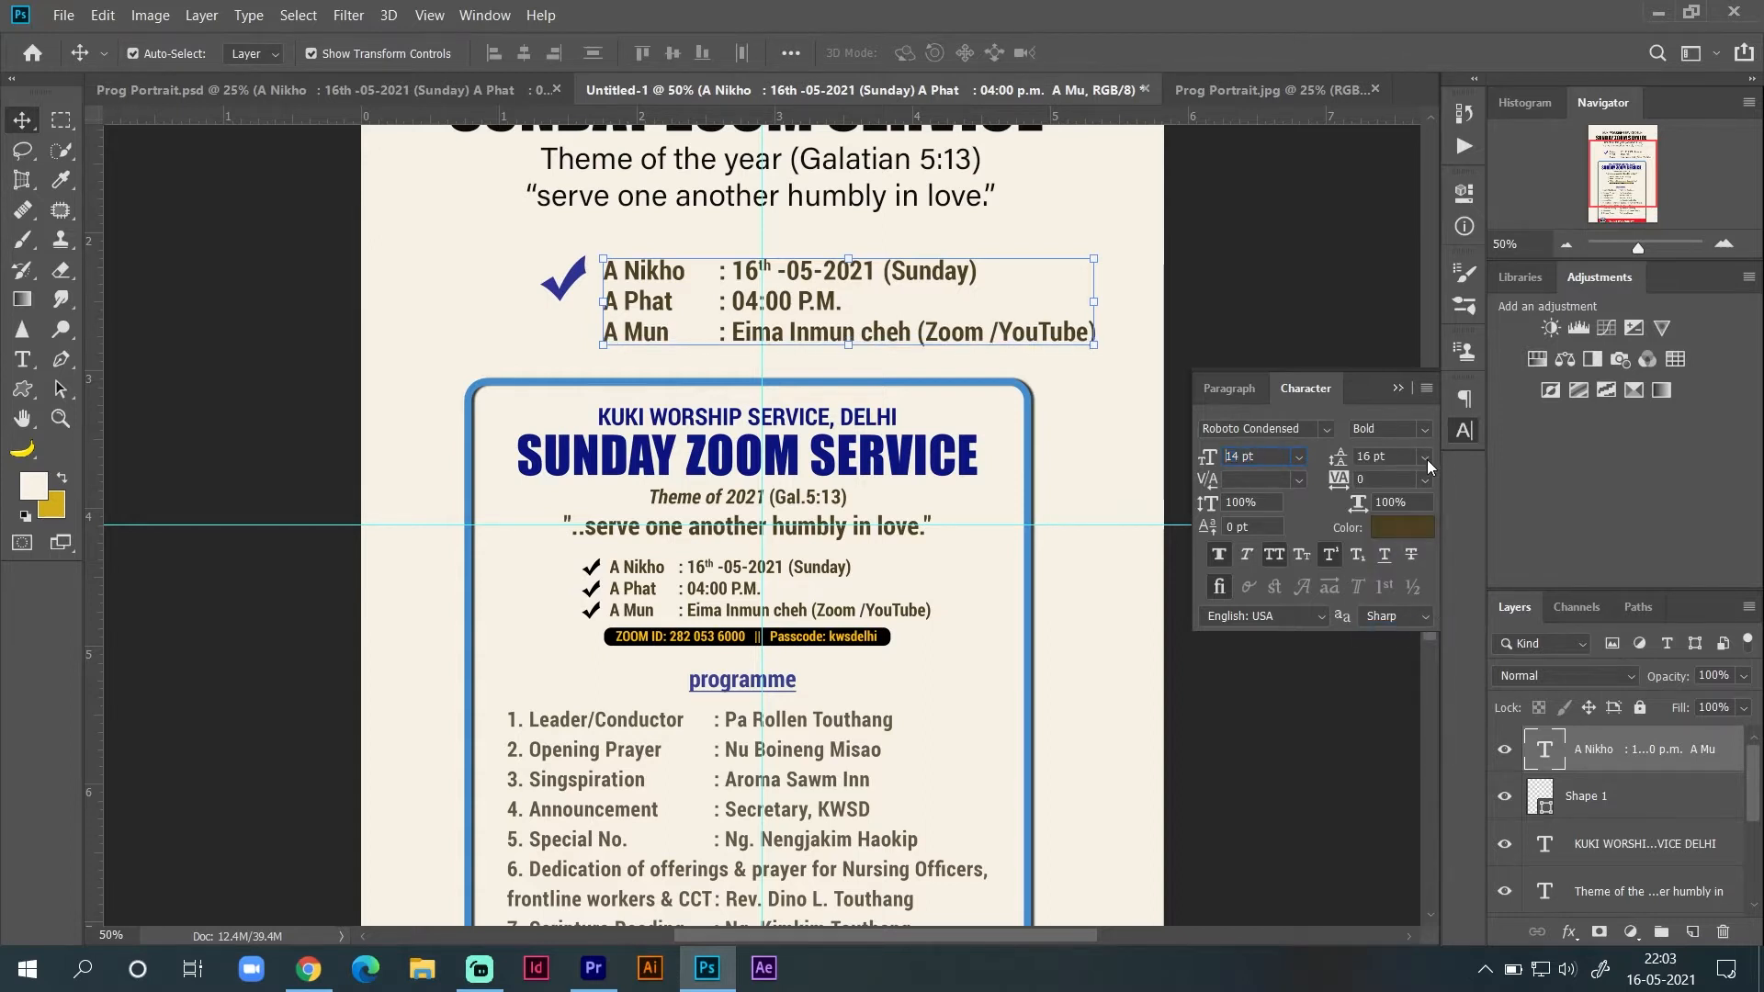
pyautogui.click(1425, 458)
pyautogui.click(1413, 649)
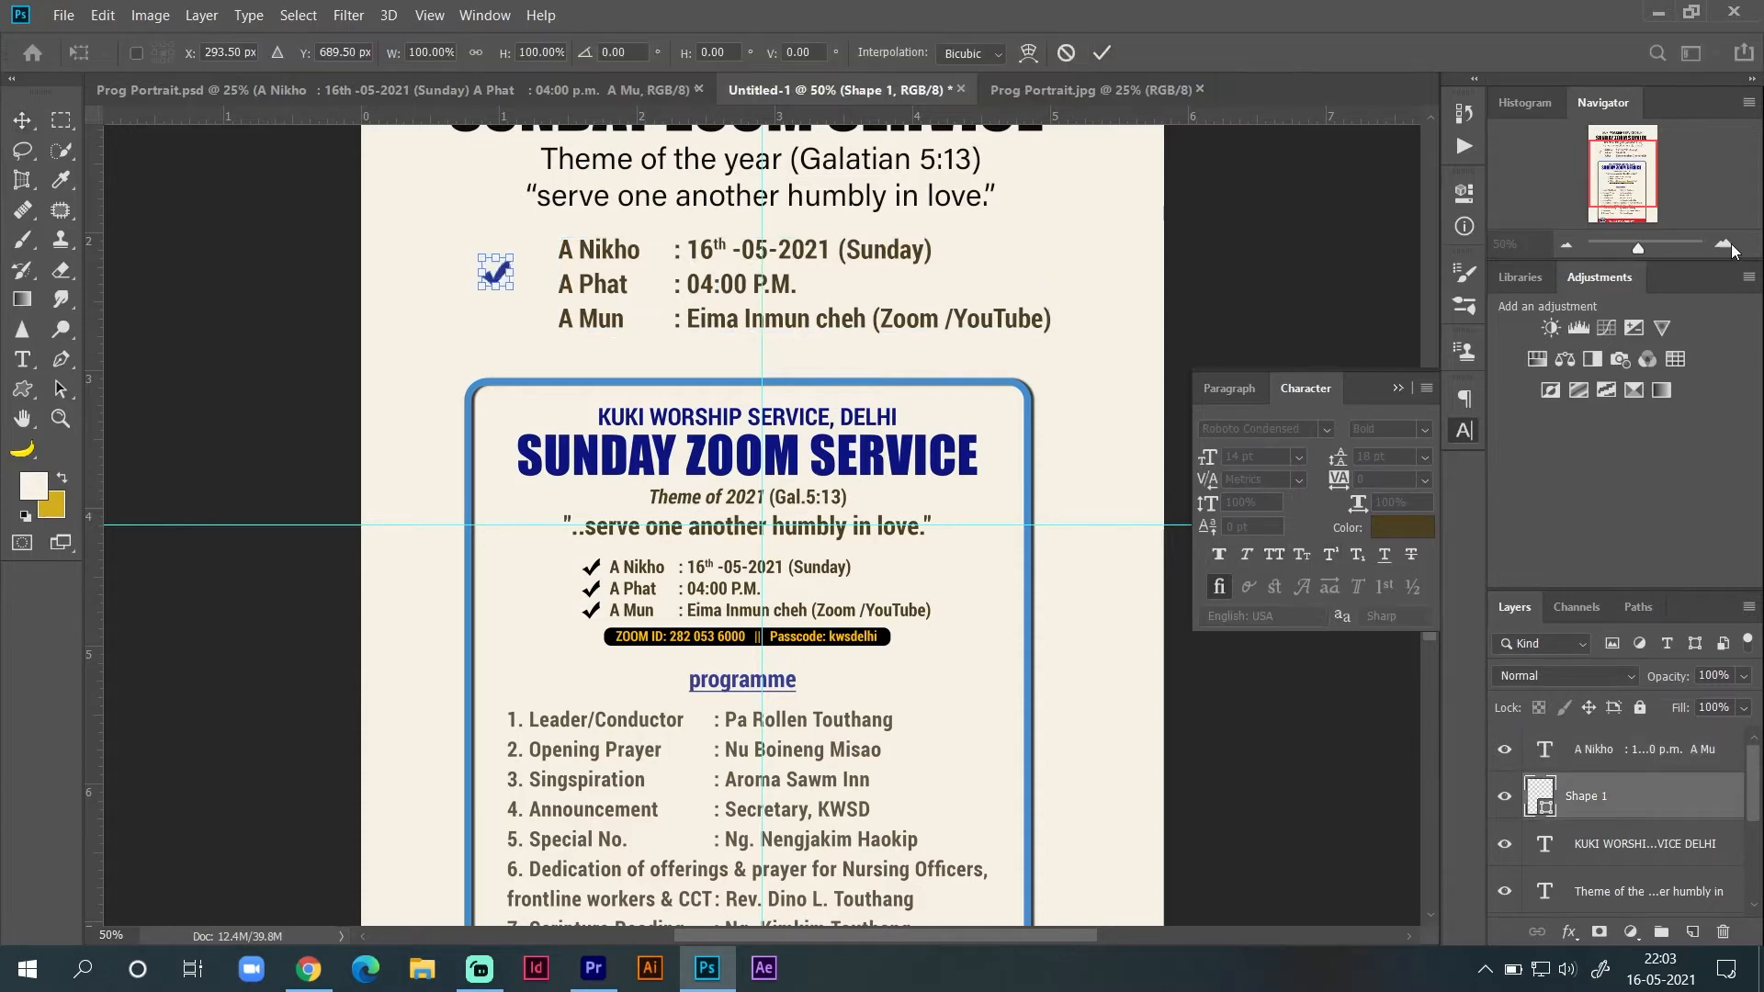
# Step: Scale the checkmark down and position it directly in front of the "A Nikho" line
pyautogui.doubleClick(1725, 245)
pyautogui.moveTo(1619, 176); pyautogui.dragTo(1594, 160)
pyautogui.moveTo(384, 385); pyautogui.dragTo(442, 339)
pyautogui.click(1102, 53)
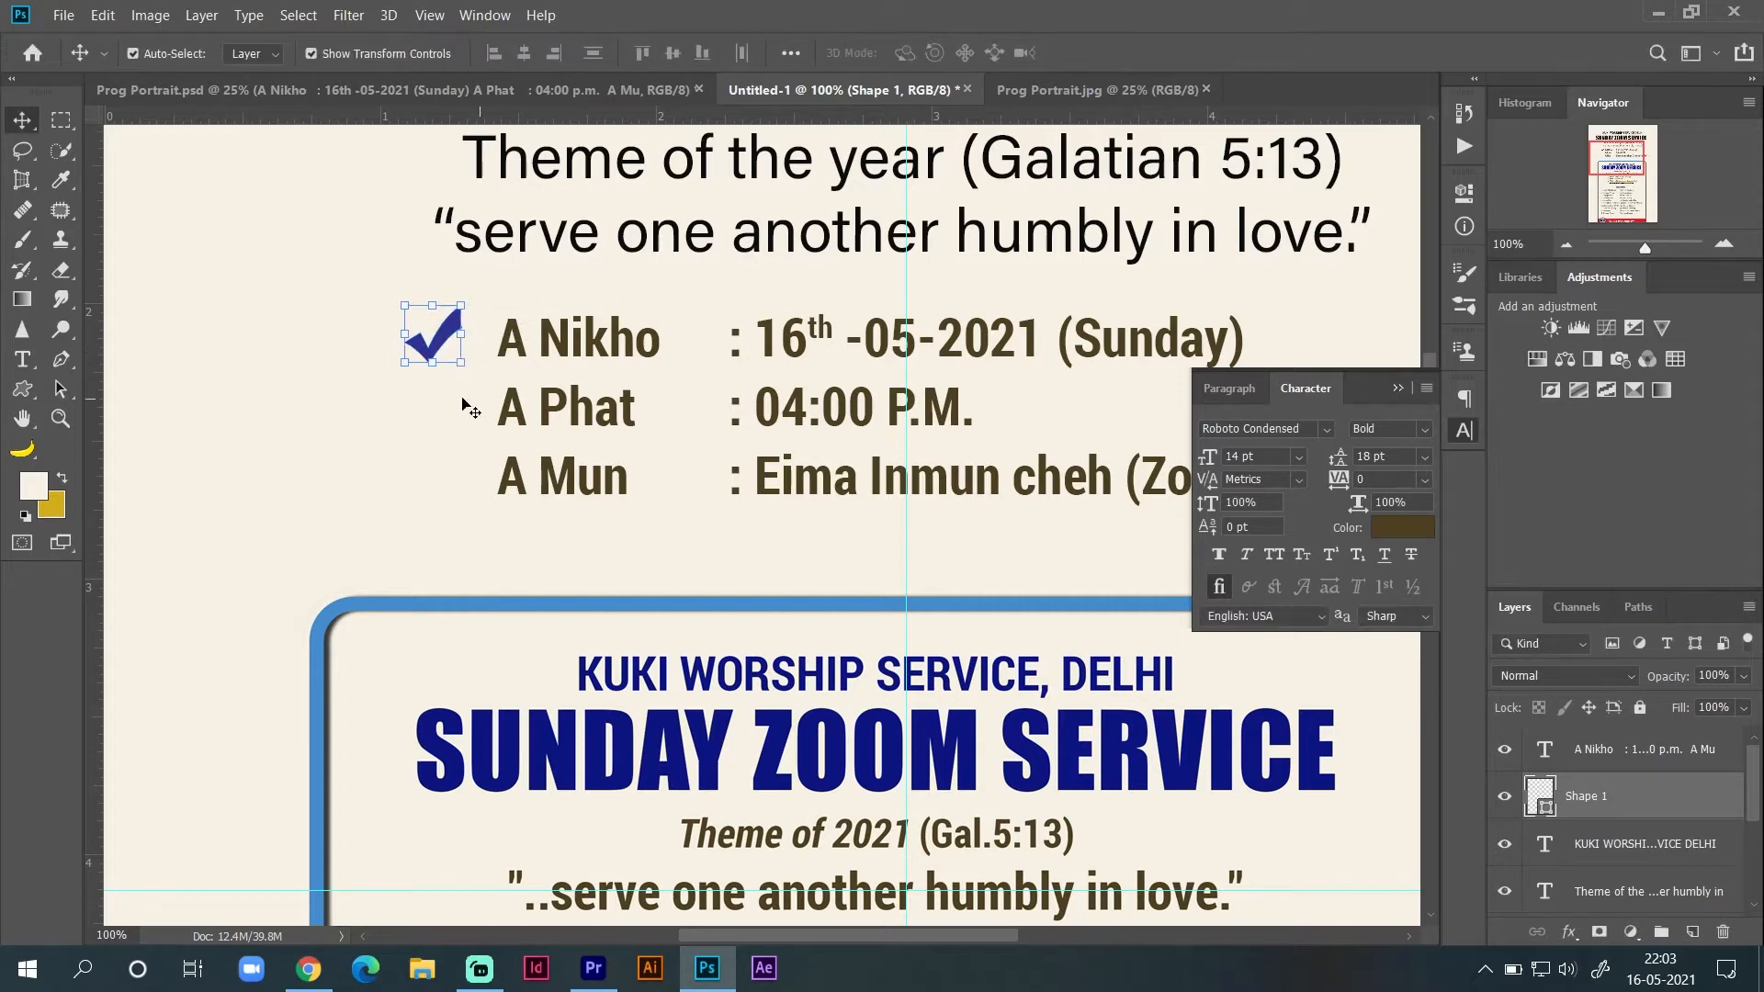
# Step: Duplicate the checkmark in front of the "A Phat" and "A Mun" lines
pyautogui.moveTo(451, 358); pyautogui.dragTo(445, 493)
pyautogui.keyDown('ctrl'); pyautogui.click(366, 497); pyautogui.keyUp('ctrl')
pyautogui.moveTo(400, 302); pyautogui.dragTo(432, 562)
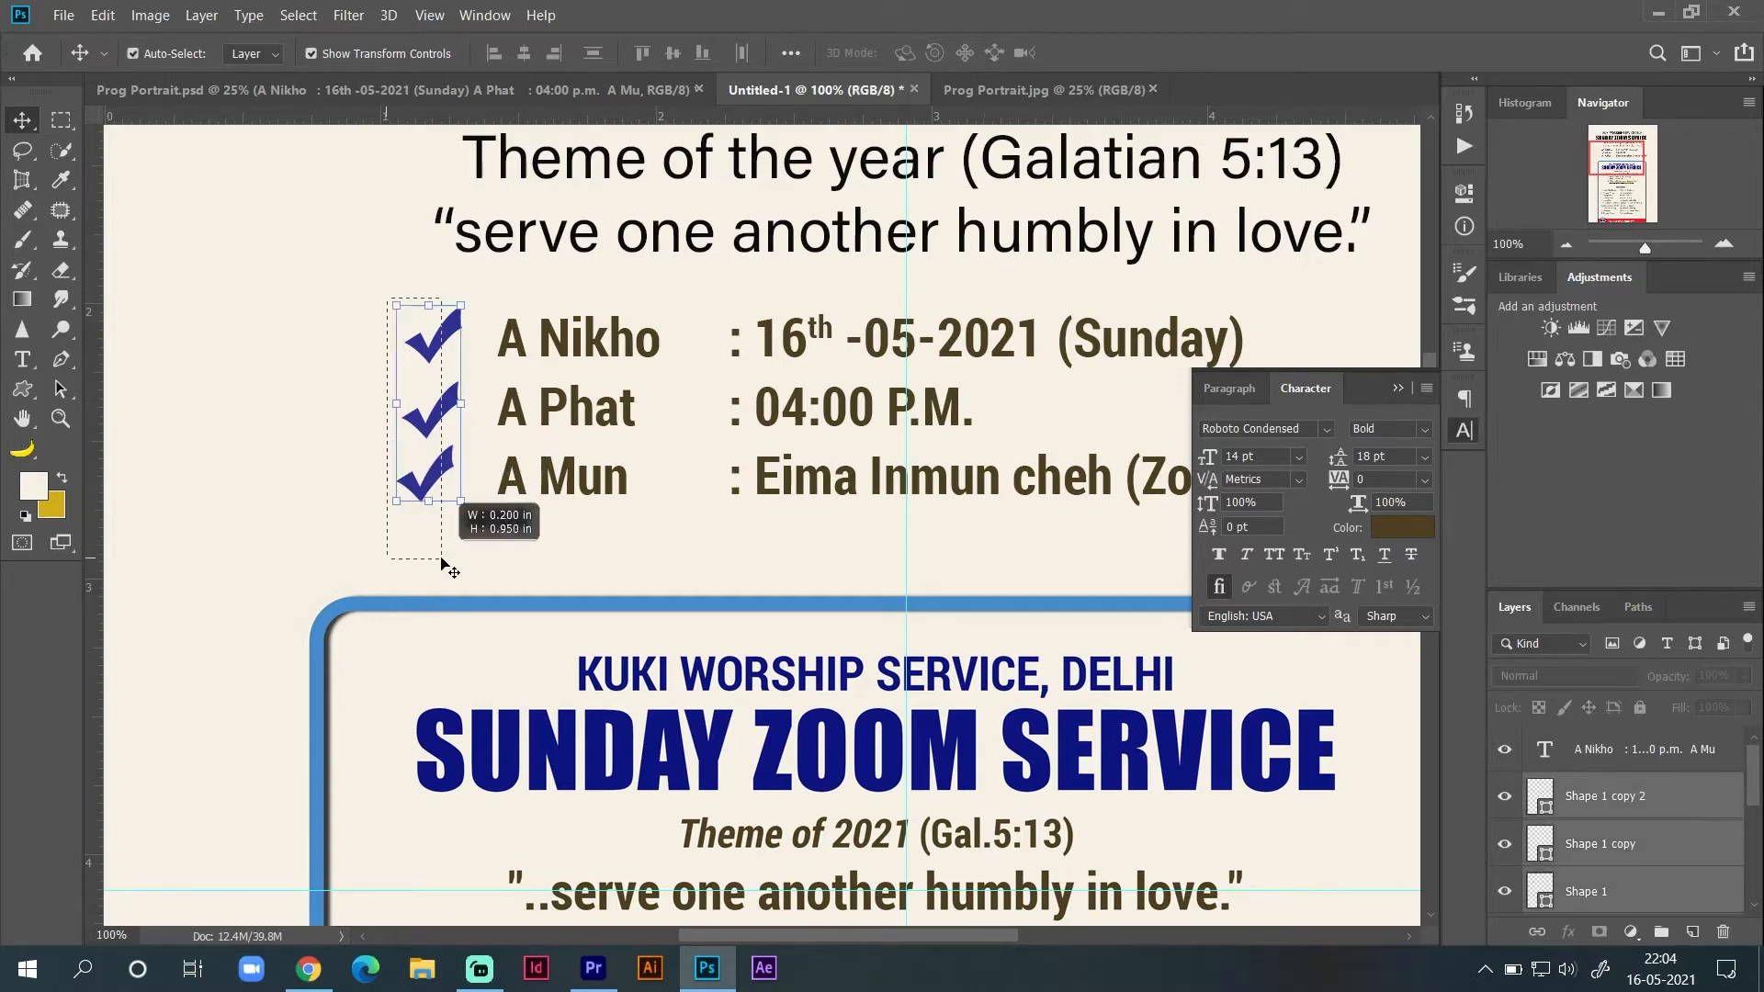
pyautogui.click(326, 514)
# Step: Nudge the "A Phat" checkmark to the right and place a vertical guide along the checkmarks' right edge
pyautogui.click(409, 439)
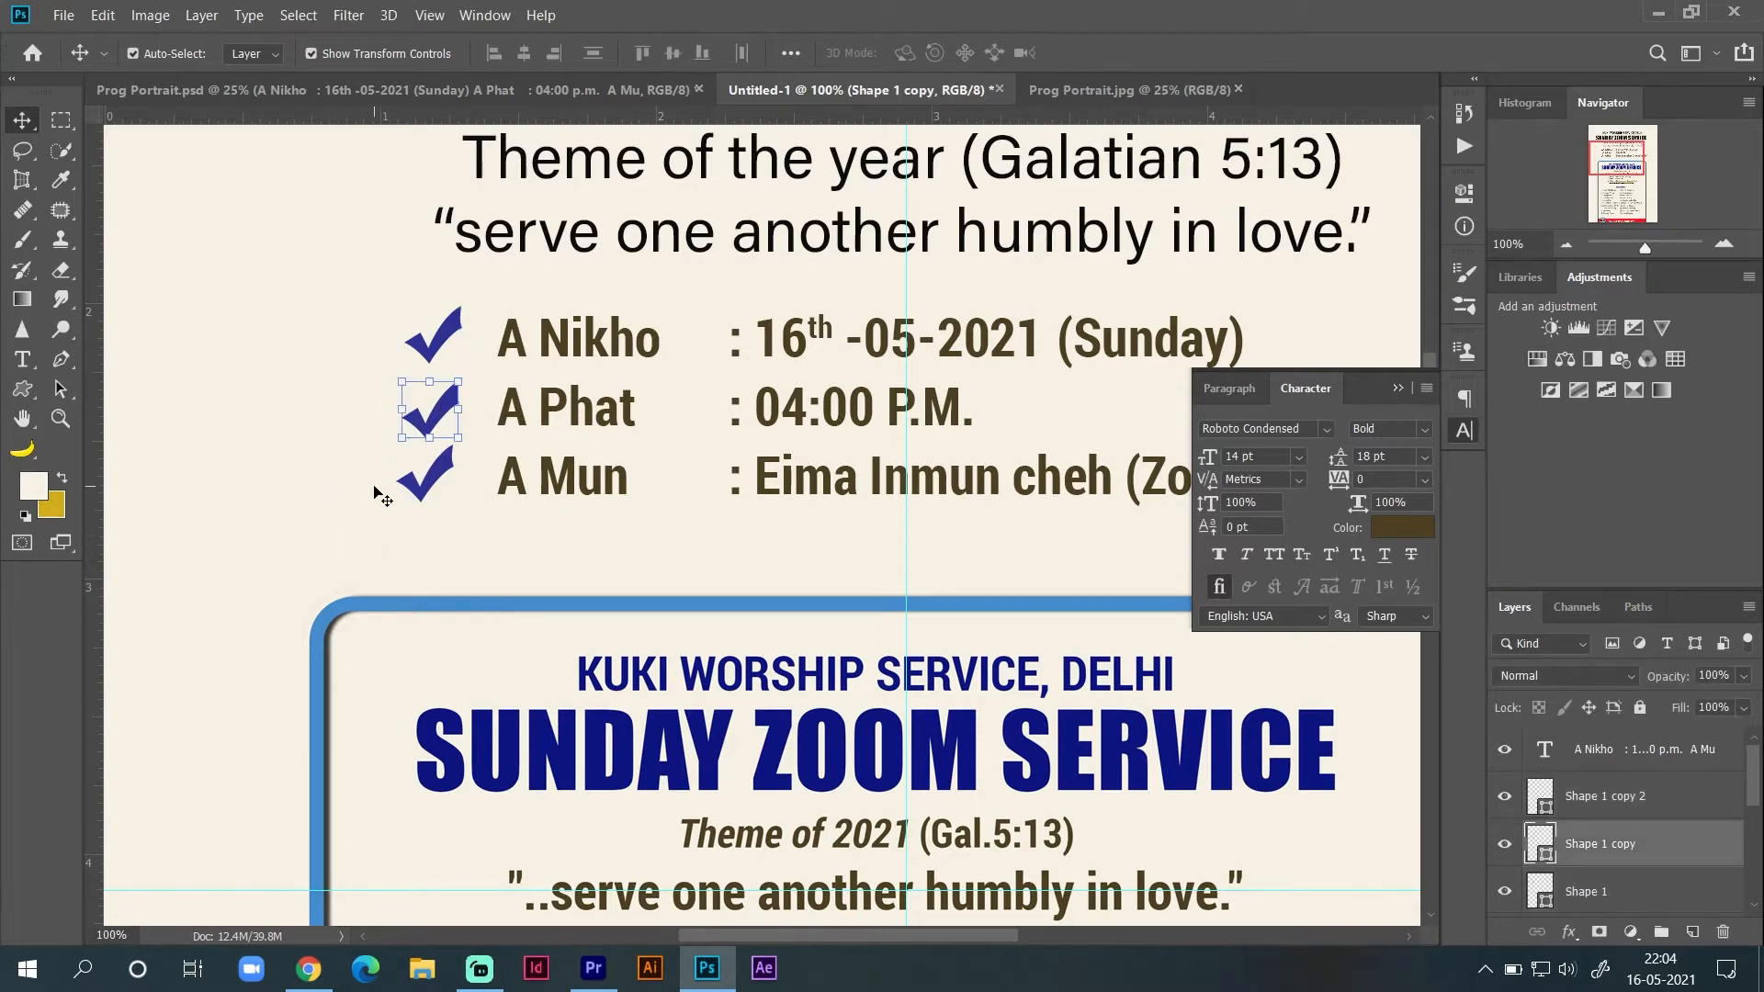
pyautogui.press('Right')
pyautogui.press('Right')
pyautogui.press('Right')
pyautogui.press('Right')
pyautogui.moveTo(95, 432); pyautogui.dragTo(462, 420)
# Step: Nudge the "A Mun" and "A Nikho" checkmarks right so their right edges line up with the new vertical guide
pyautogui.click(418, 489)
pyautogui.press('Right')
pyautogui.press('Right')
pyautogui.press('Right')
pyautogui.press('Right')
pyautogui.press('Right')
pyautogui.press('Right')
pyautogui.press('Right')
pyautogui.press('Right')
pyautogui.press('Right')
pyautogui.press('Right')
pyautogui.press('Right')
pyautogui.press('Right')
pyautogui.press('Right')
pyautogui.press('Right')
pyautogui.press('Right')
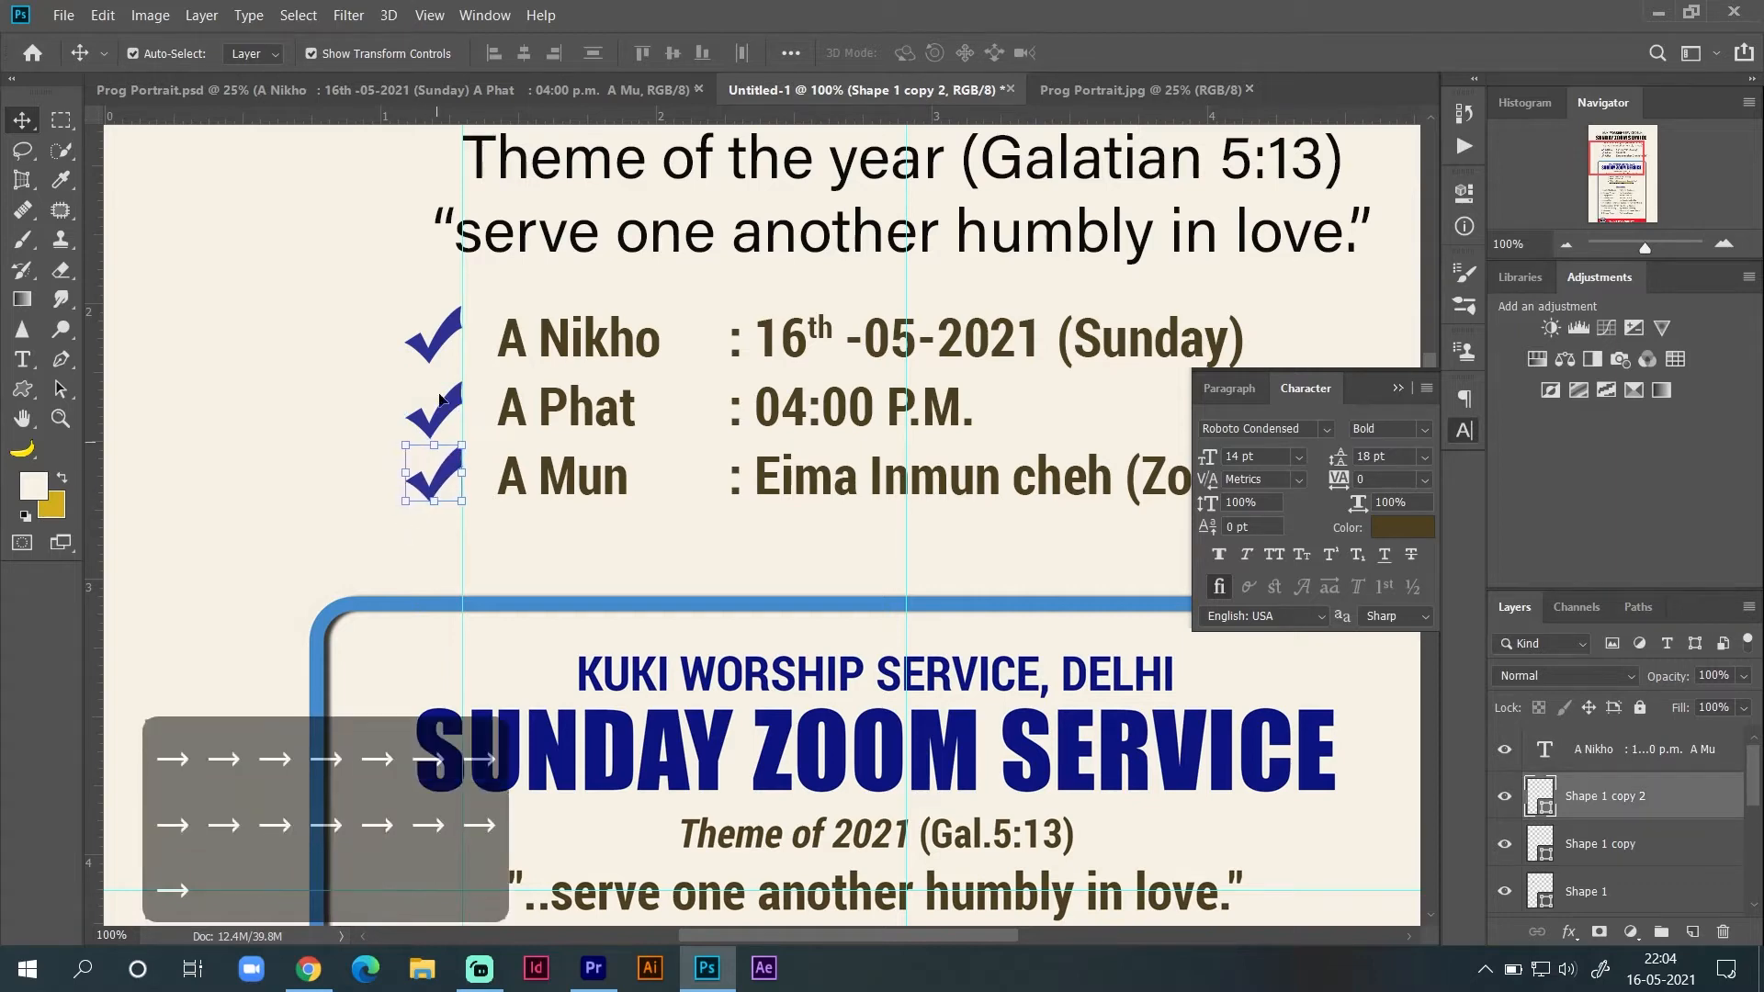
pyautogui.click(454, 402)
pyautogui.click(445, 344)
pyautogui.press('Right')
pyautogui.press('Right')
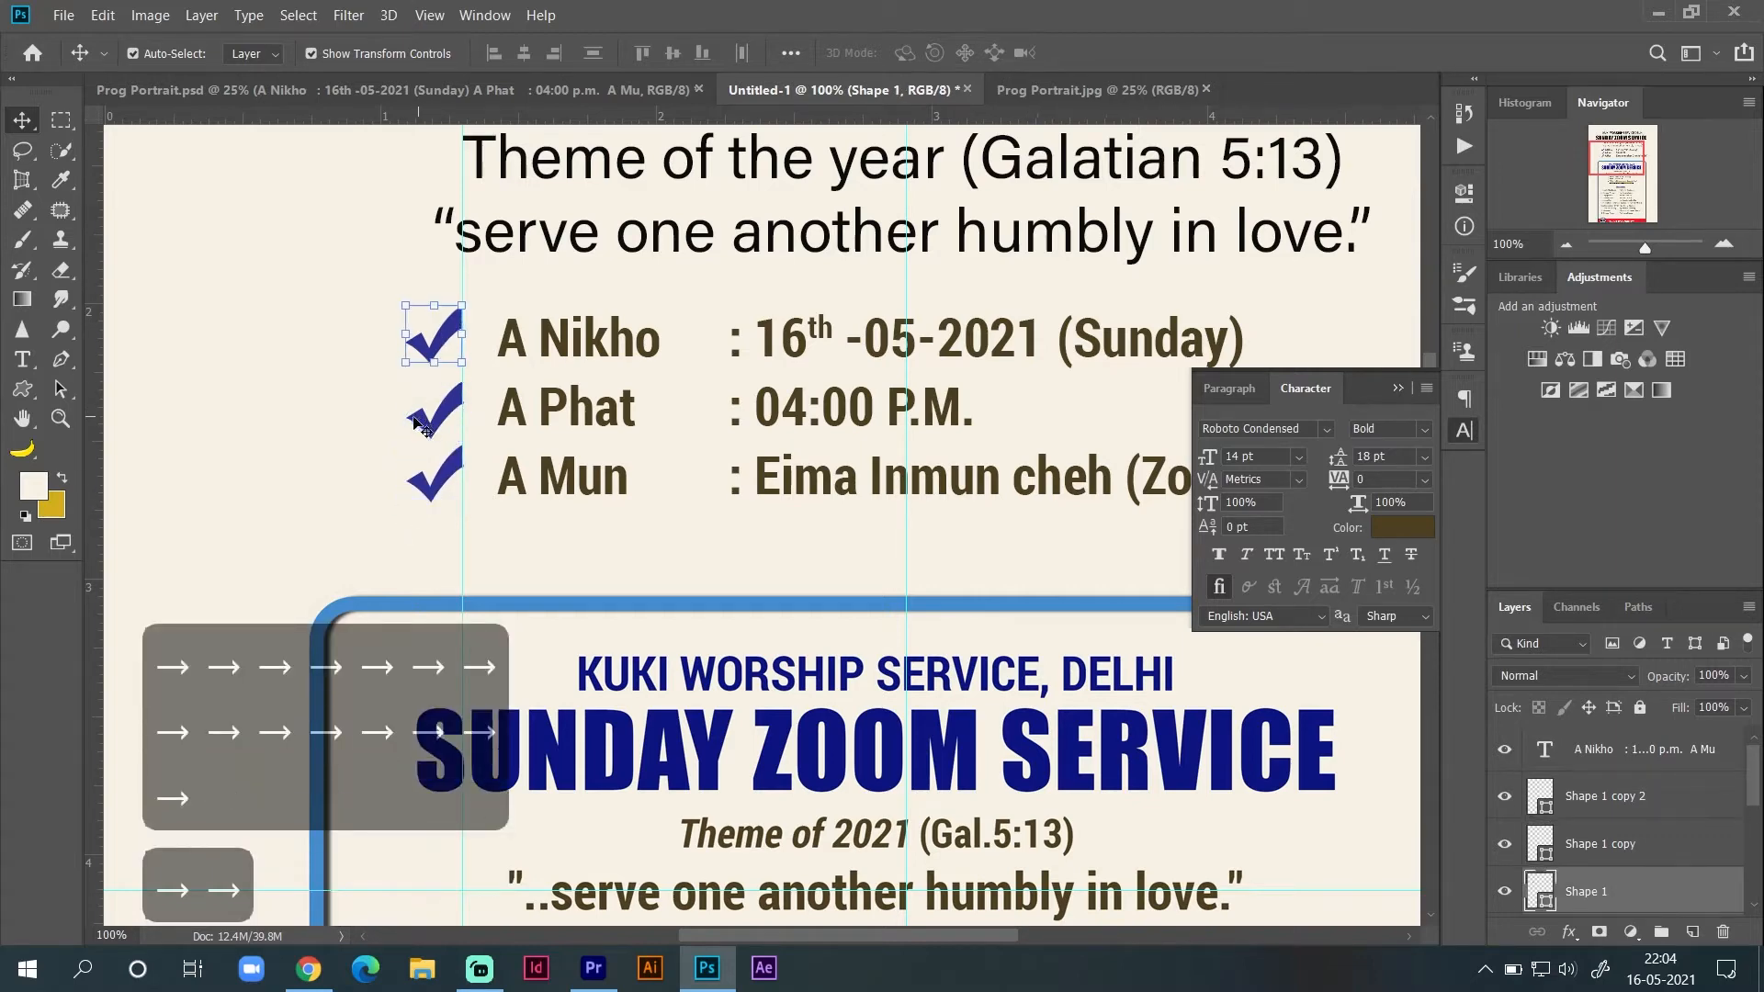
# Step: Nudge the "A Phat" checkmark up to even the spacing, and shift all three checkmarks down slightly together
pyautogui.click(445, 410)
pyautogui.press('Up')
pyautogui.press('Up')
pyautogui.press('Up')
pyautogui.press('Up')
pyautogui.moveTo(397, 296); pyautogui.dragTo(542, 507)
pyautogui.moveTo(438, 415); pyautogui.dragTo(439, 421)
pyautogui.click(311, 437)
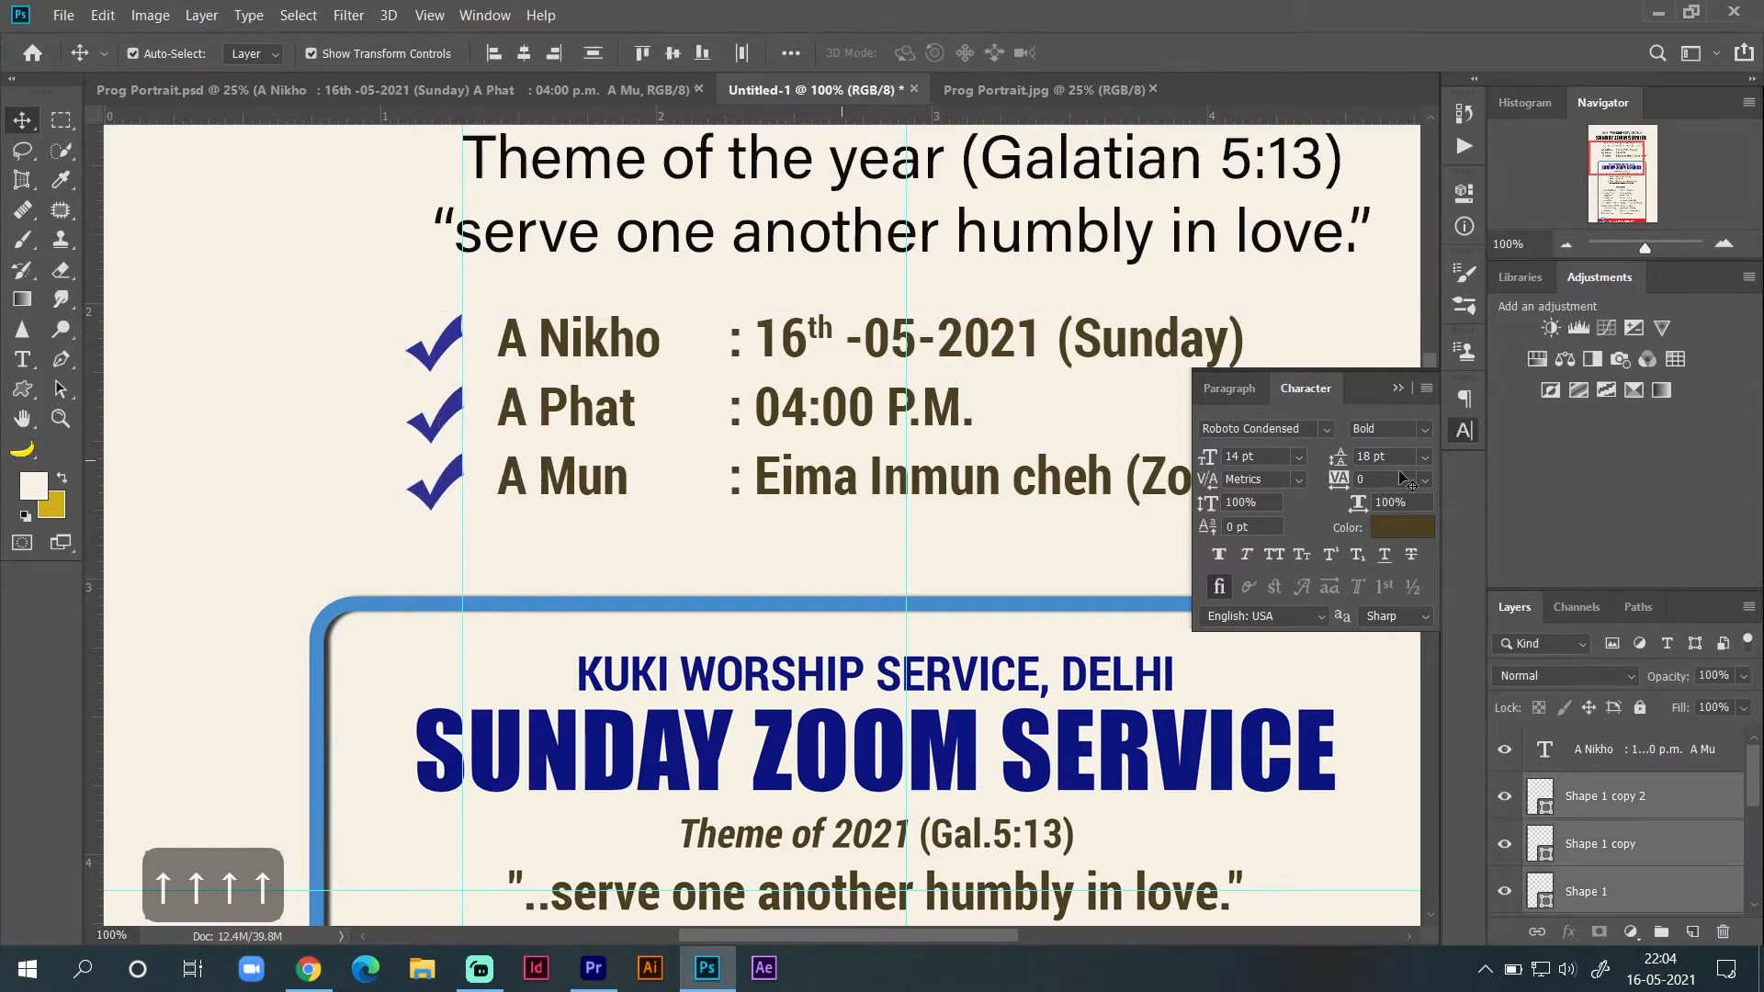
# Step: Move the programme image further down the page to clear space below the date, time and venue text
pyautogui.hotkey('ctrl', '0')
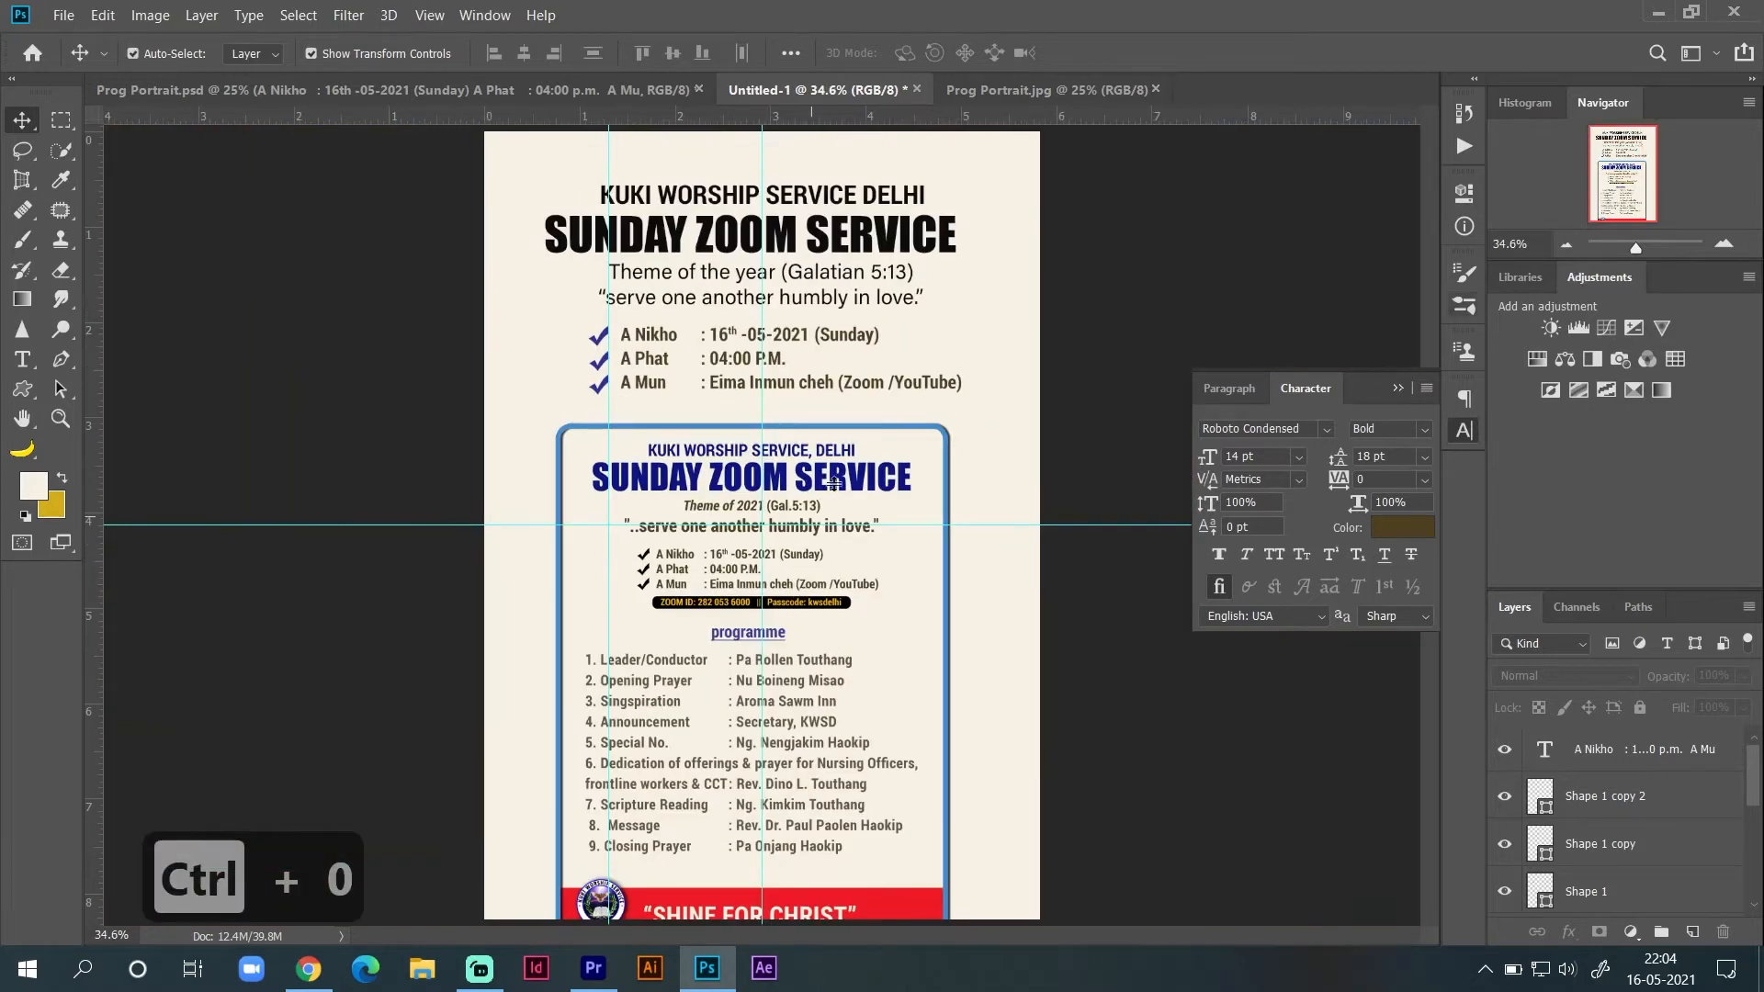
pyautogui.moveTo(799, 608); pyautogui.dragTo(860, 542)
pyautogui.moveTo(840, 425); pyautogui.dragTo(942, 735)
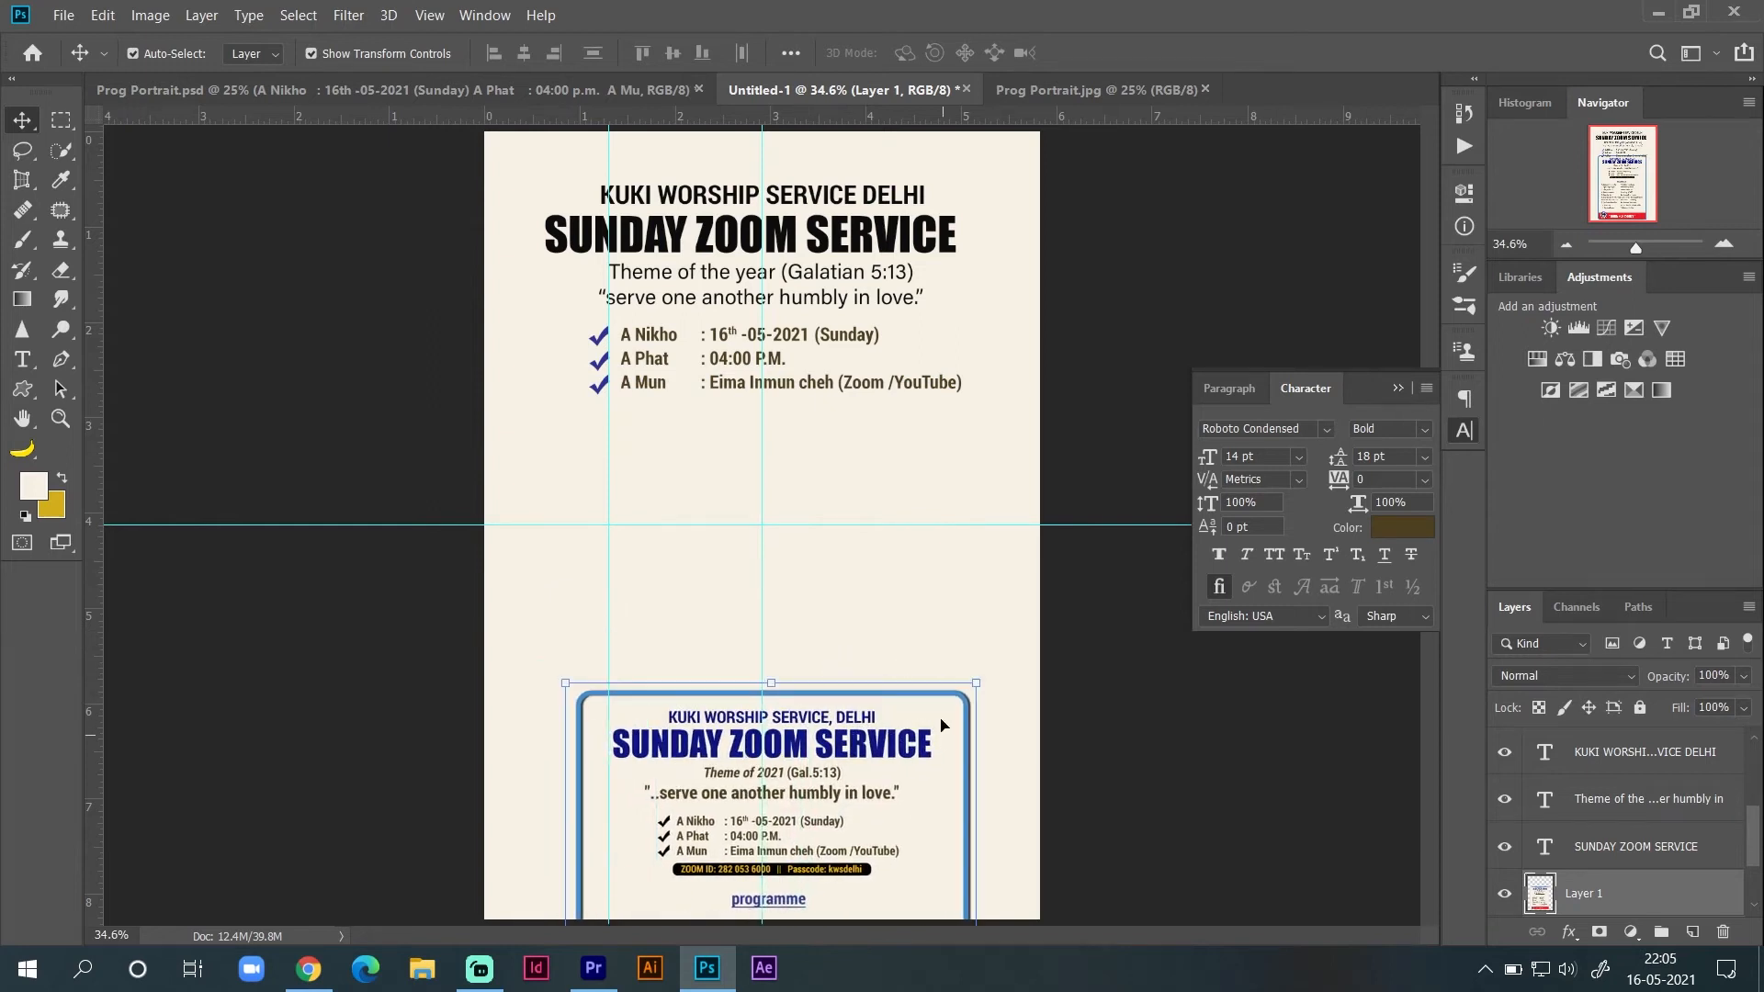
pyautogui.click(1091, 643)
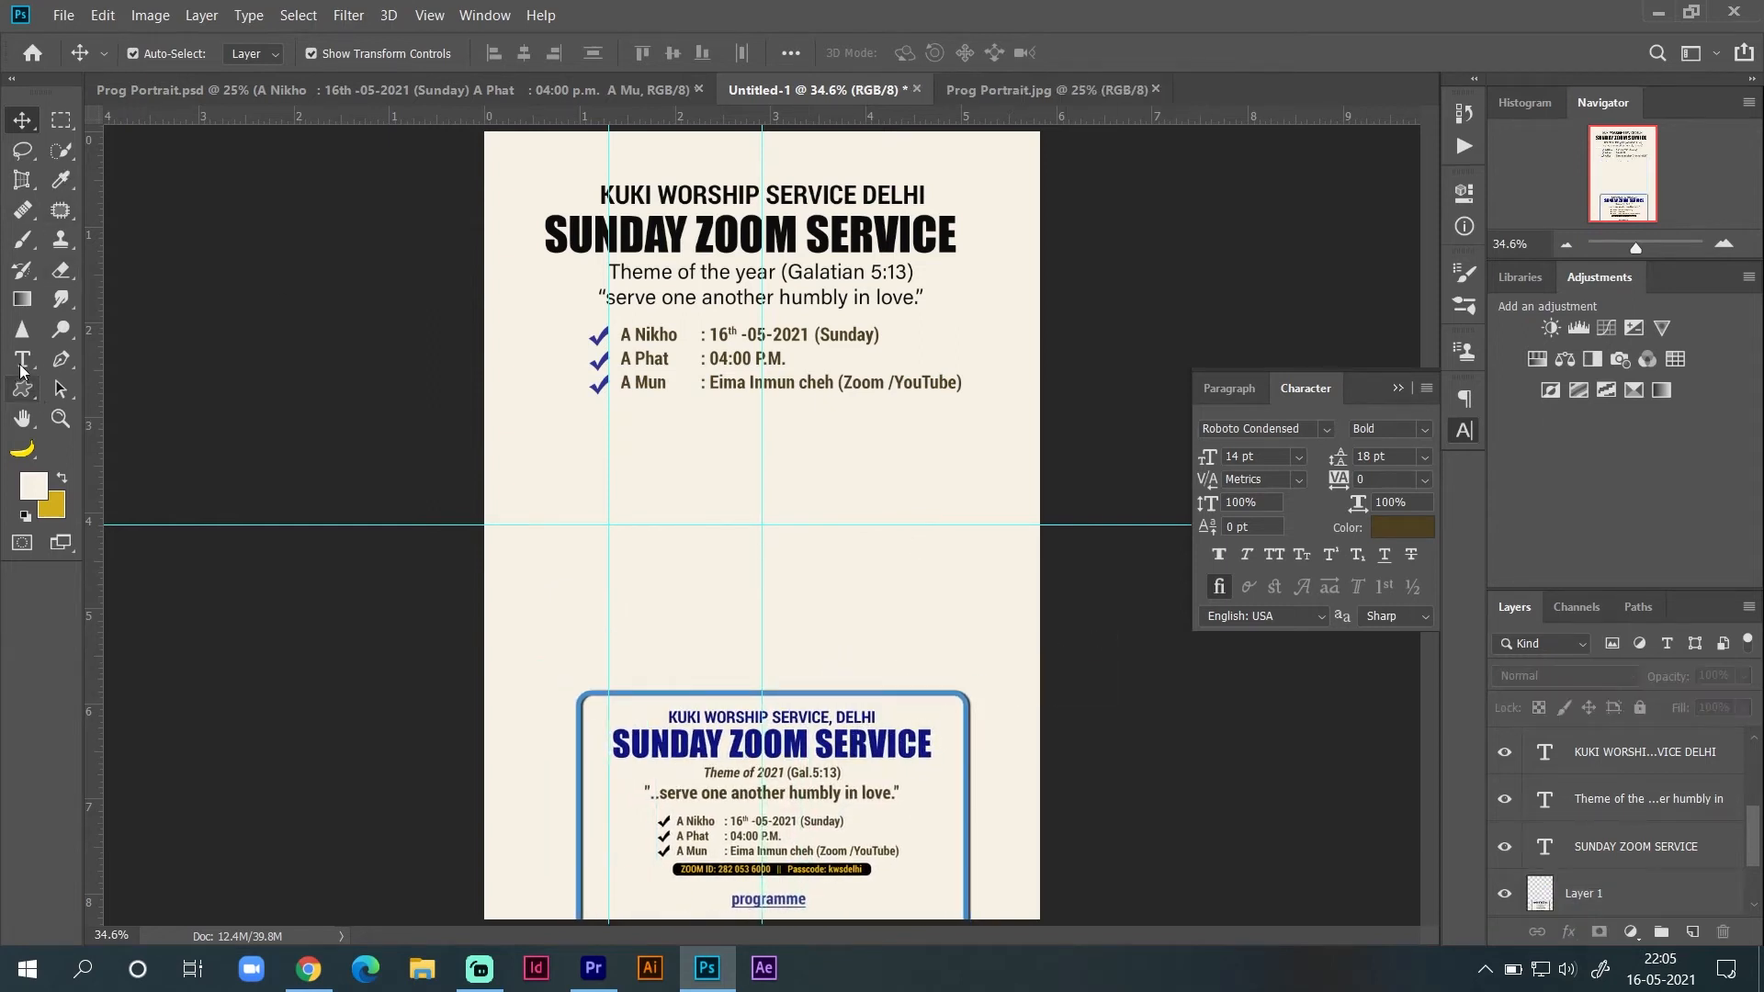
# Step: Draw a horizontal rectangle about 1018 × 71 px below the "A Mun" line and fill it with dark brown
pyautogui.click(23, 361)
pyautogui.click(23, 389)
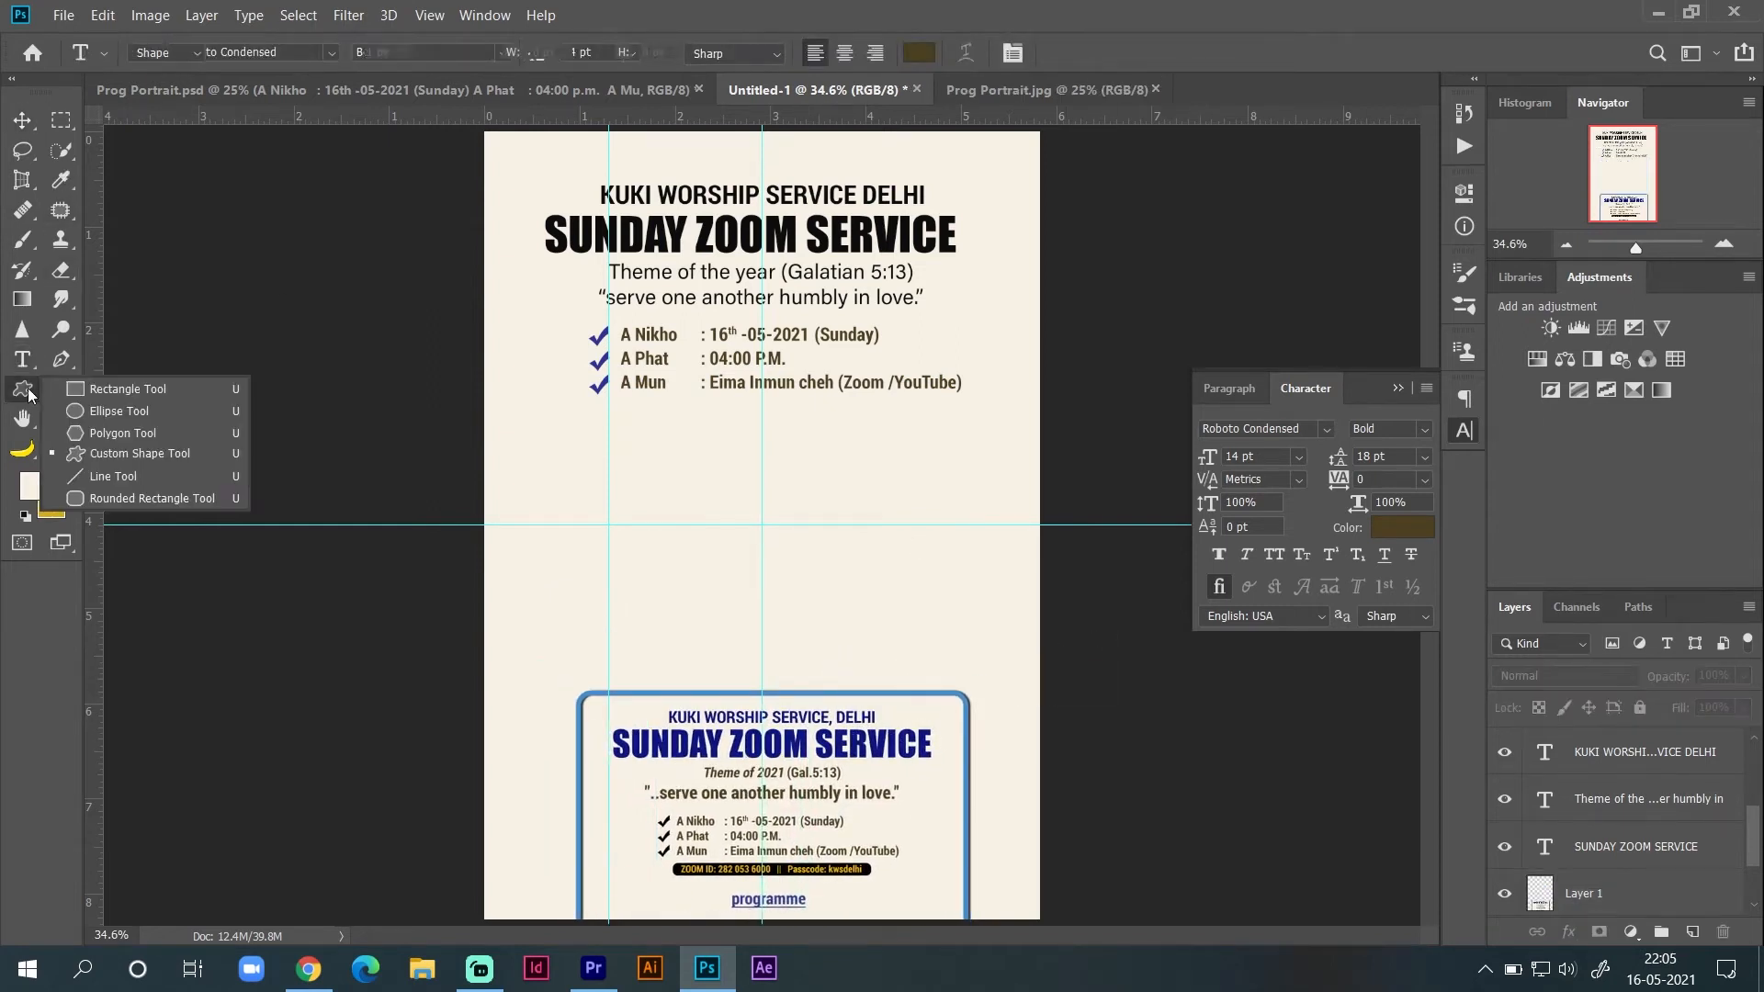
pyautogui.click(101, 390)
pyautogui.moveTo(596, 433); pyautogui.dragTo(919, 412)
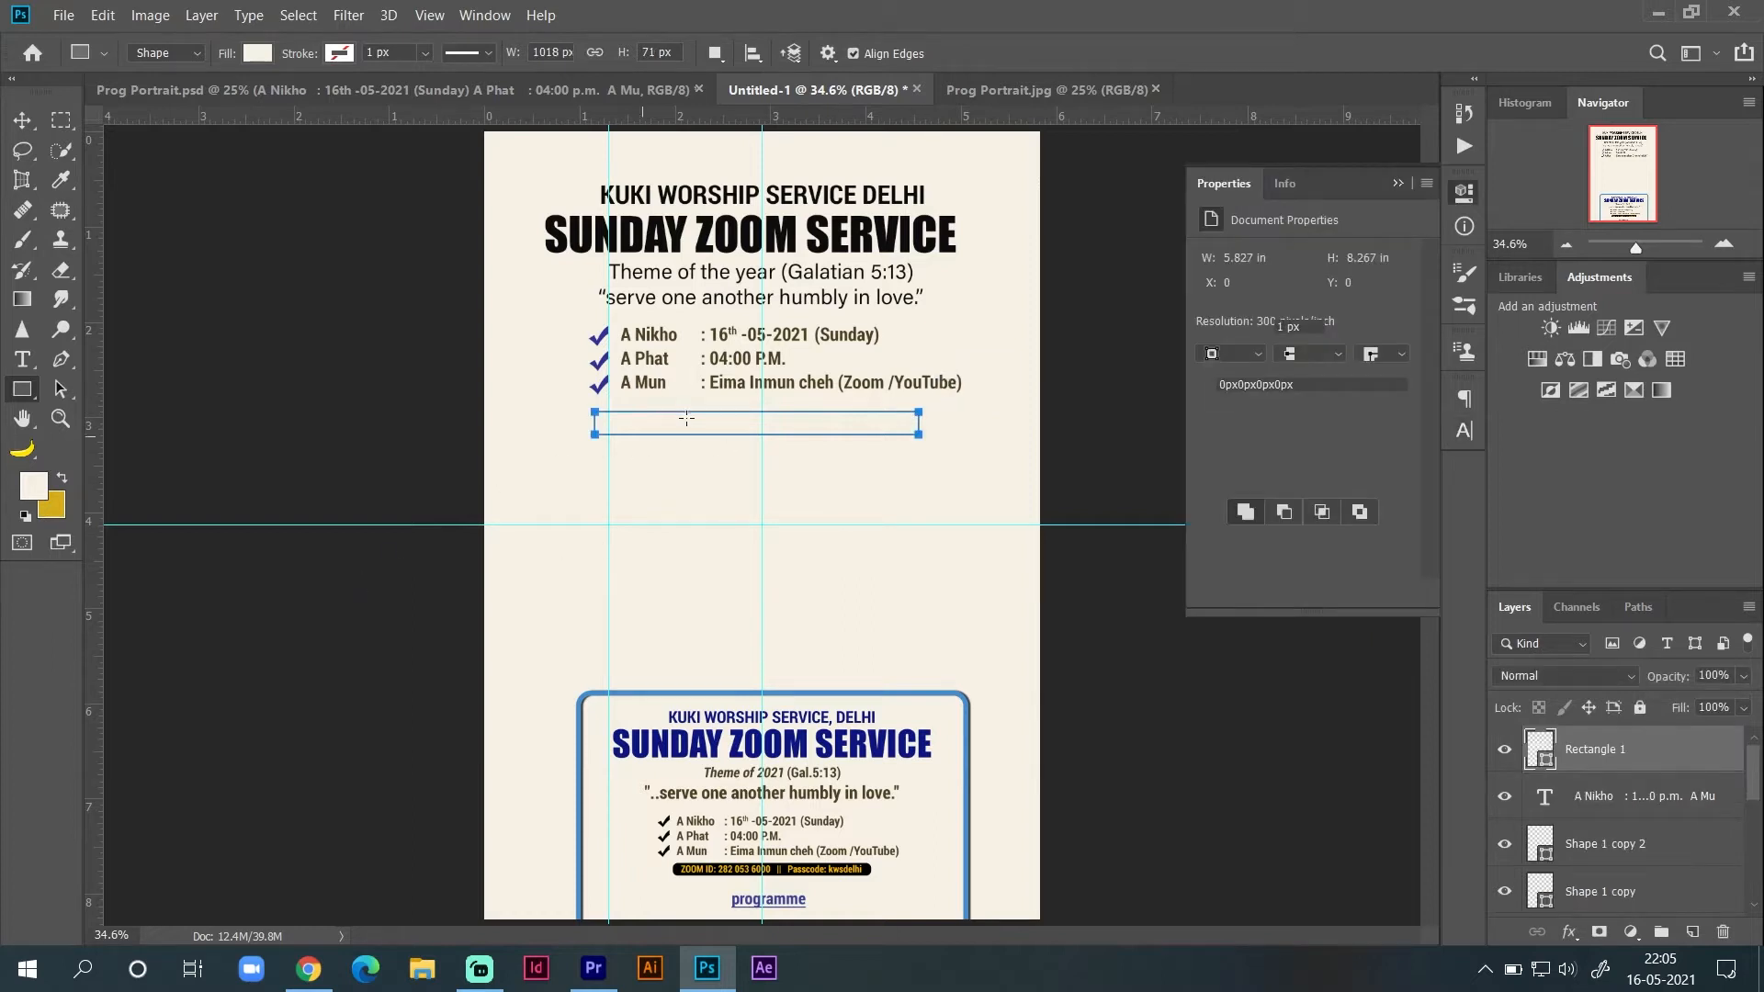
pyautogui.click(257, 52)
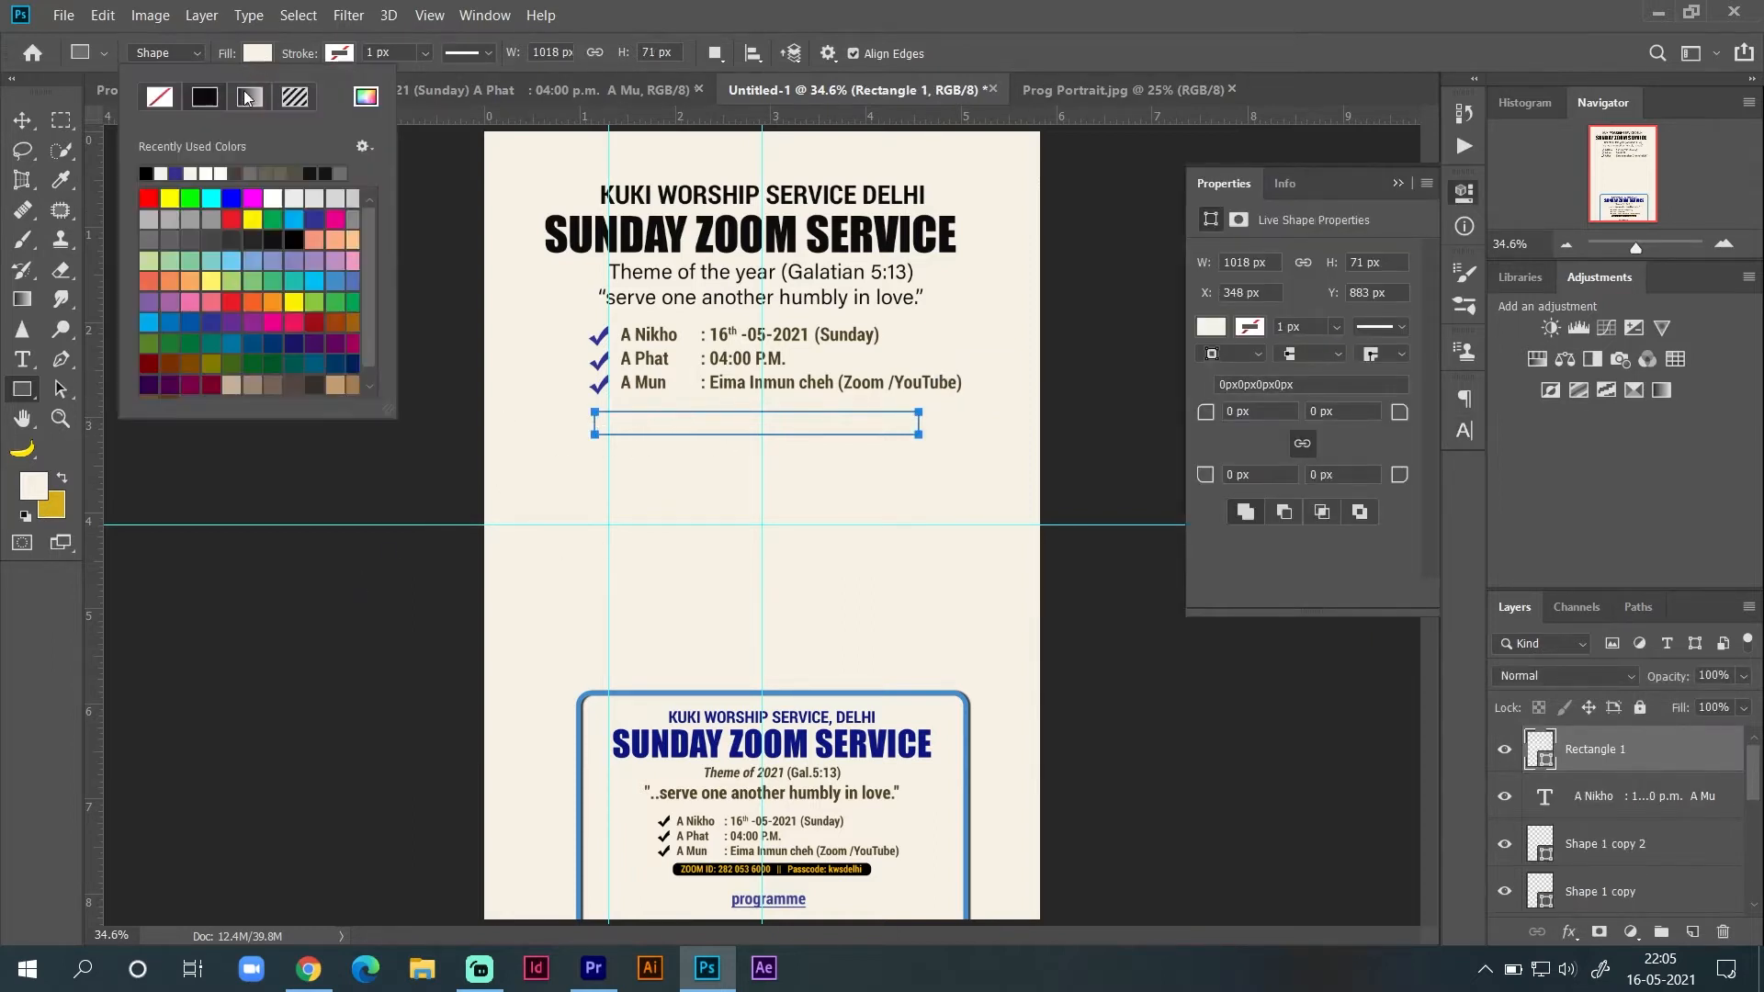
pyautogui.click(248, 170)
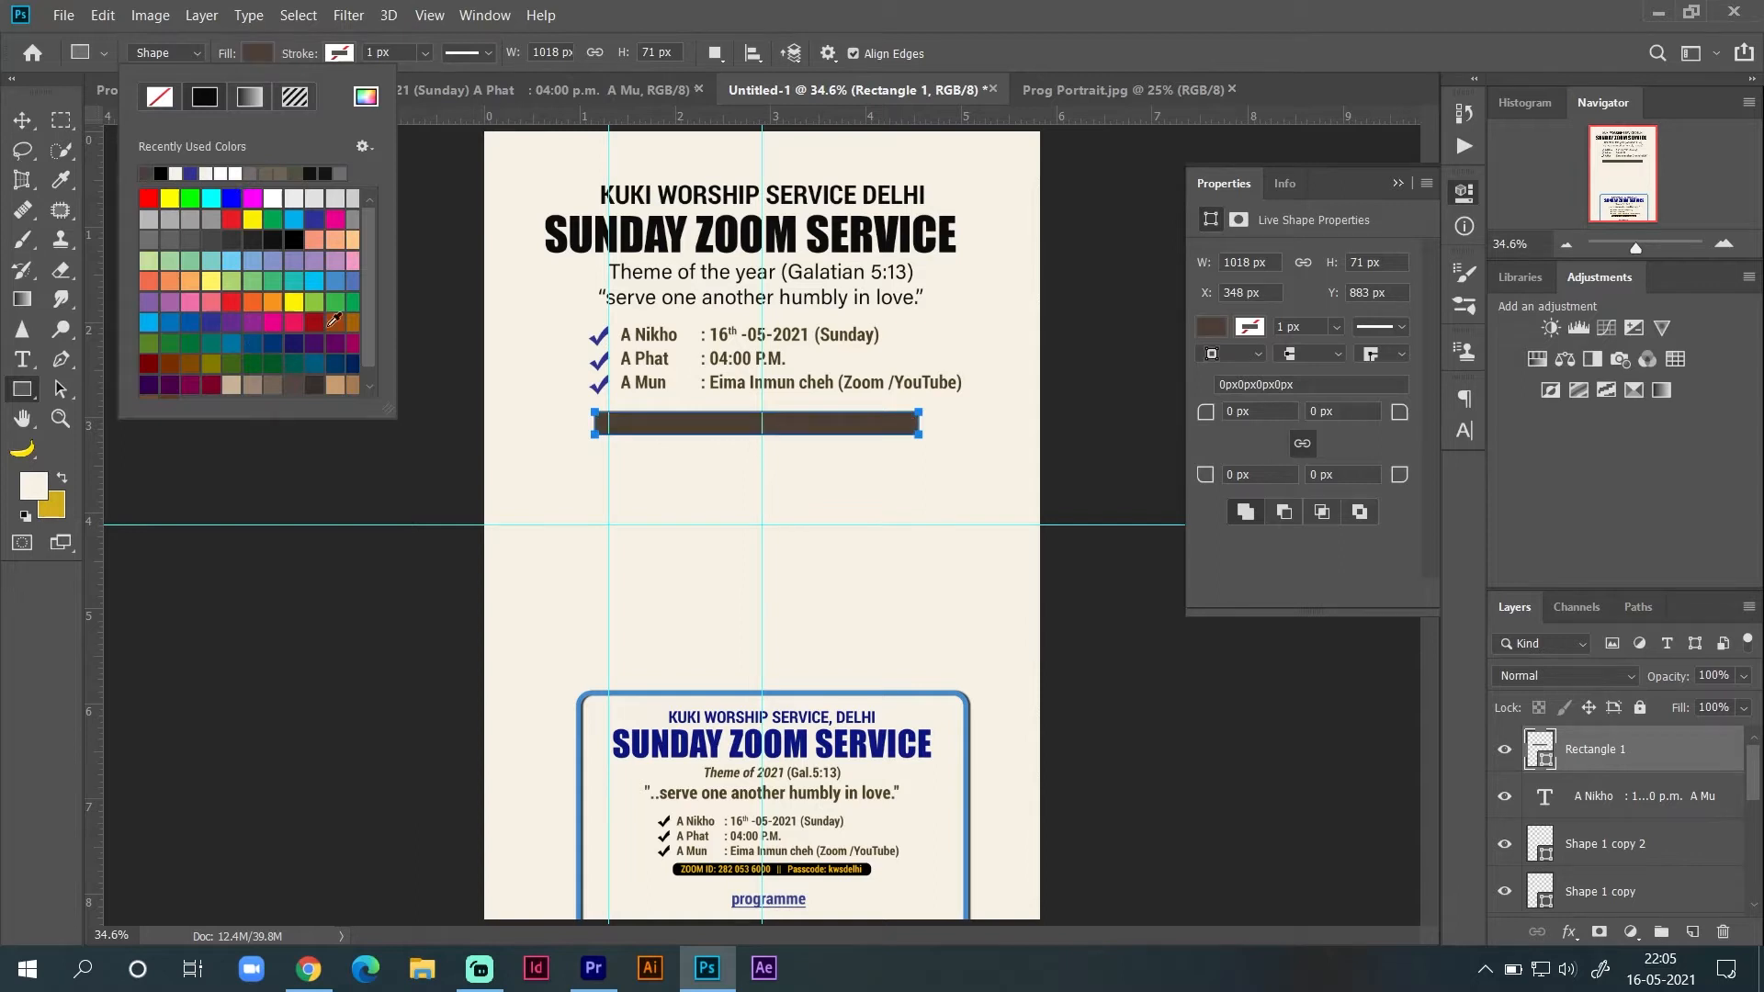
# Step: Round all four corners of the brown bar to 13 px
pyautogui.click(1292, 364)
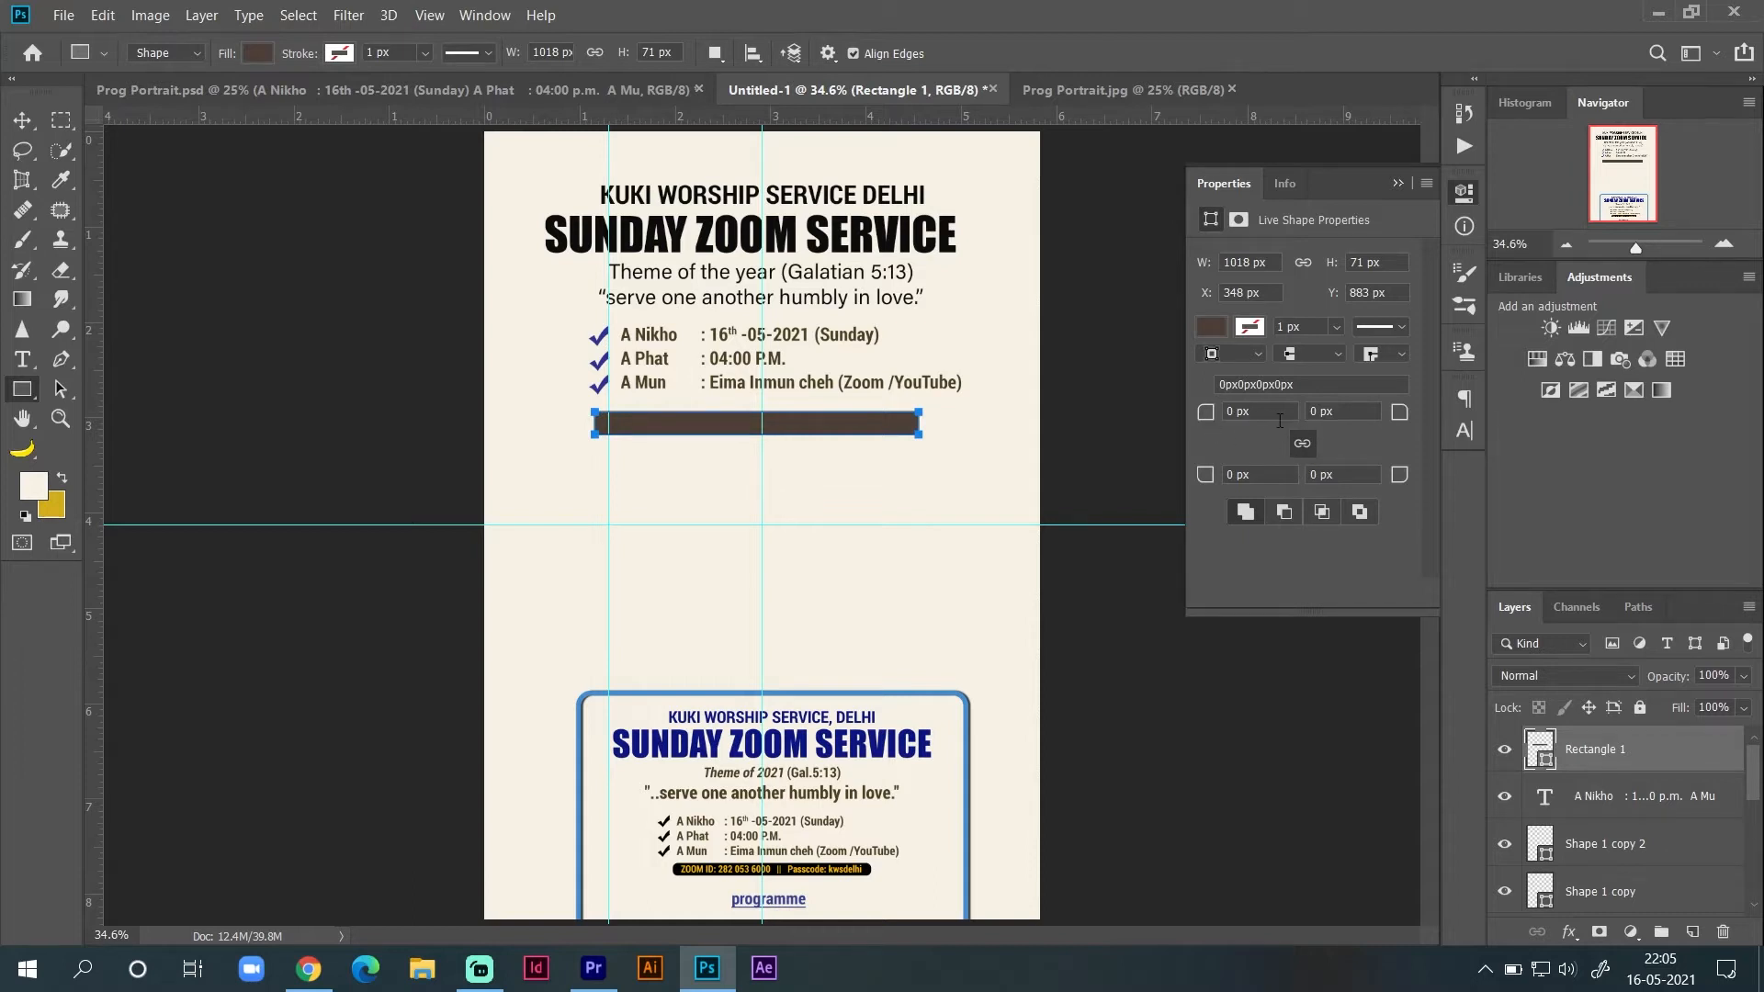
pyautogui.moveTo(1211, 420); pyautogui.dragTo(1227, 423)
pyautogui.click(1721, 245)
pyautogui.click(1720, 244)
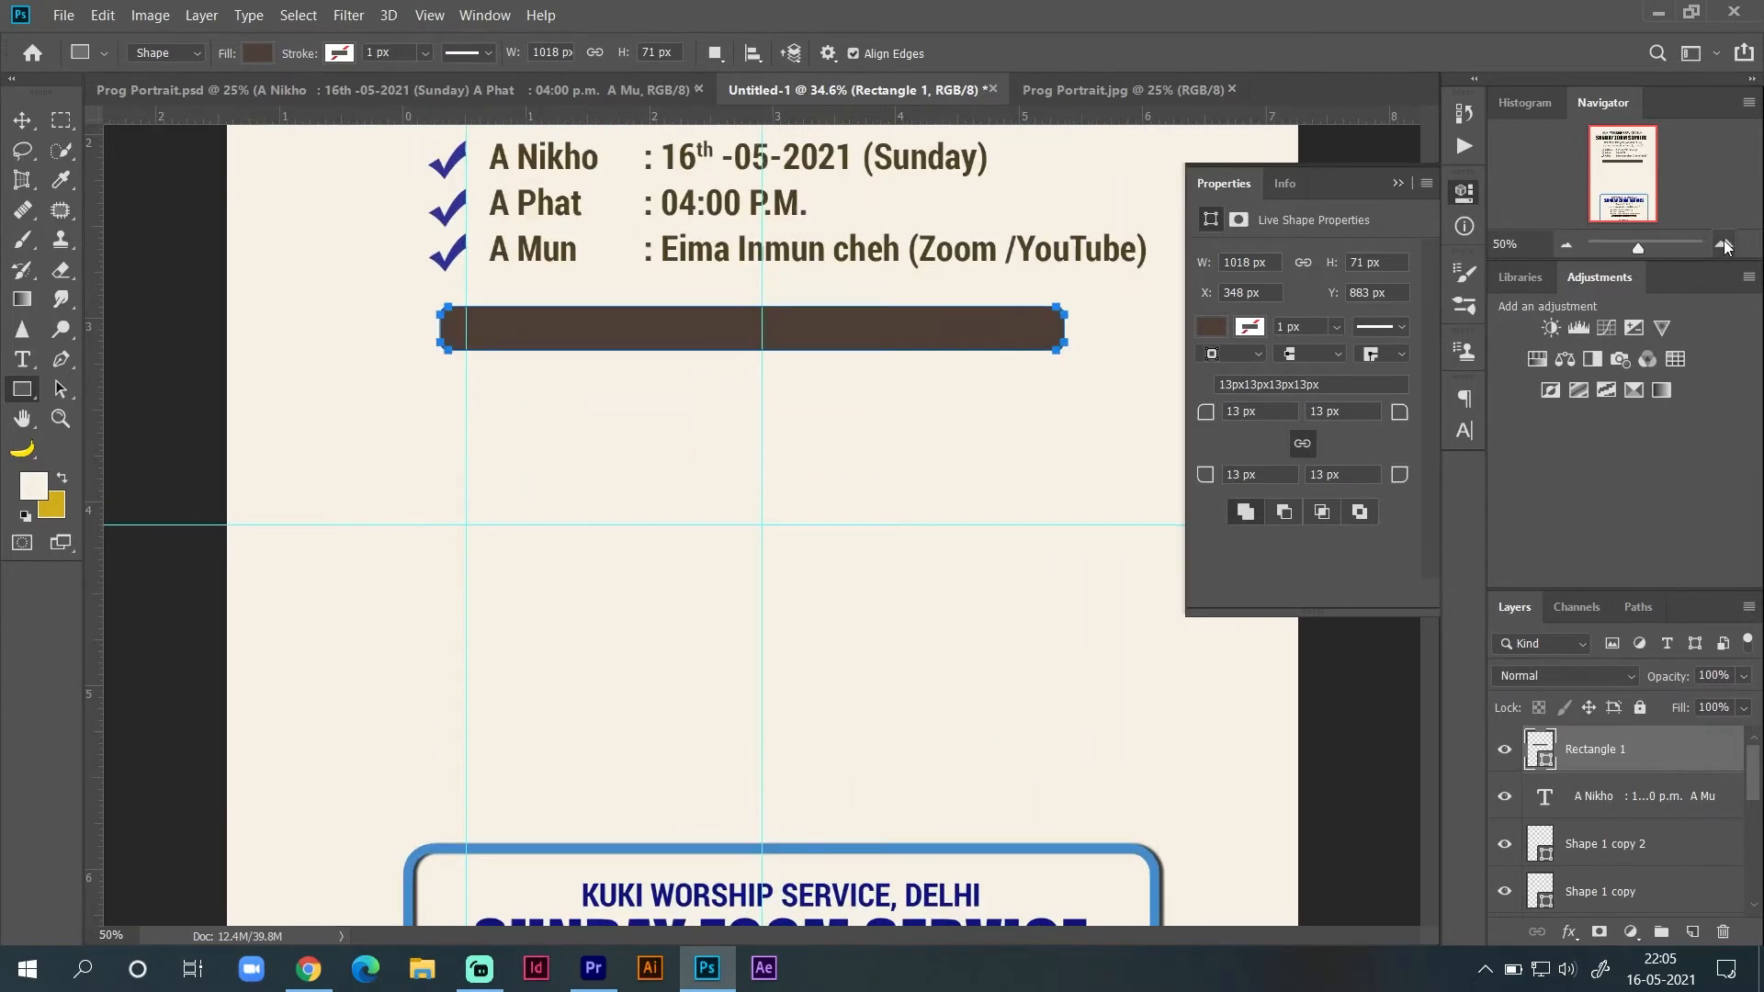
pyautogui.click(1004, 328)
pyautogui.click(1008, 239)
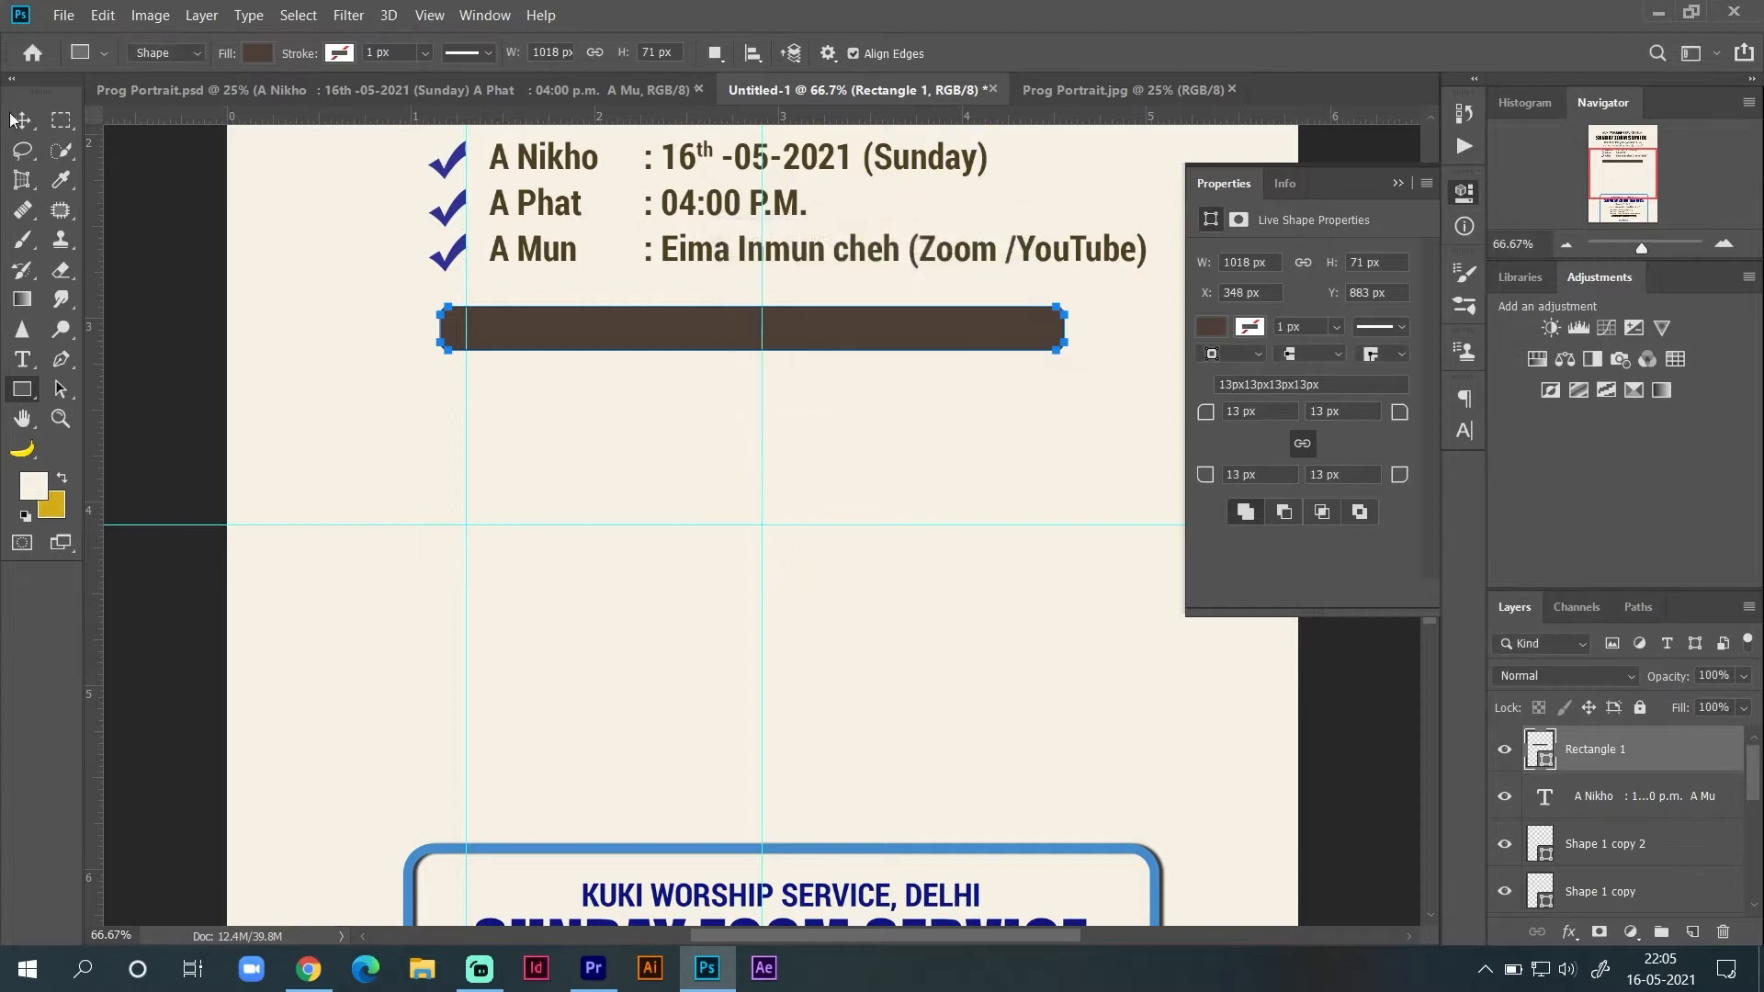
# Step: Increase the corner radius of the brown bar to 23 px on all four corners
pyautogui.click(22, 119)
pyautogui.click(614, 360)
pyautogui.click(602, 346)
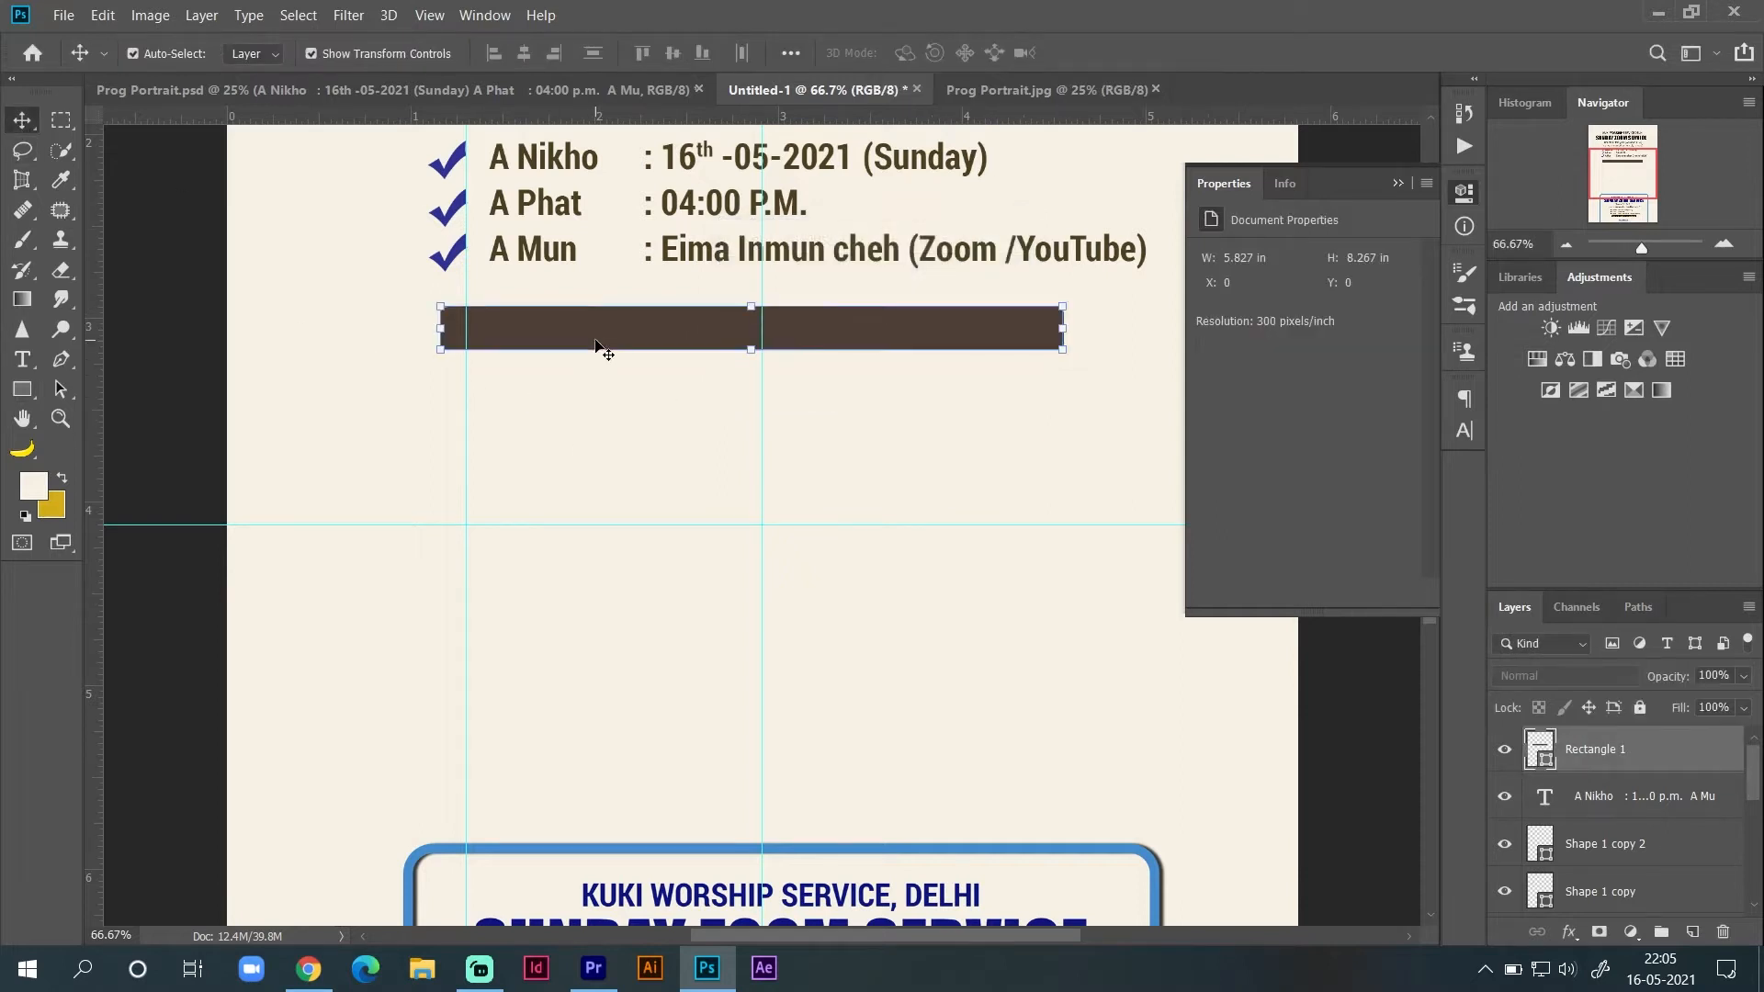
pyautogui.moveTo(1207, 413); pyautogui.dragTo(1219, 415)
pyautogui.click(891, 442)
pyautogui.click(890, 442)
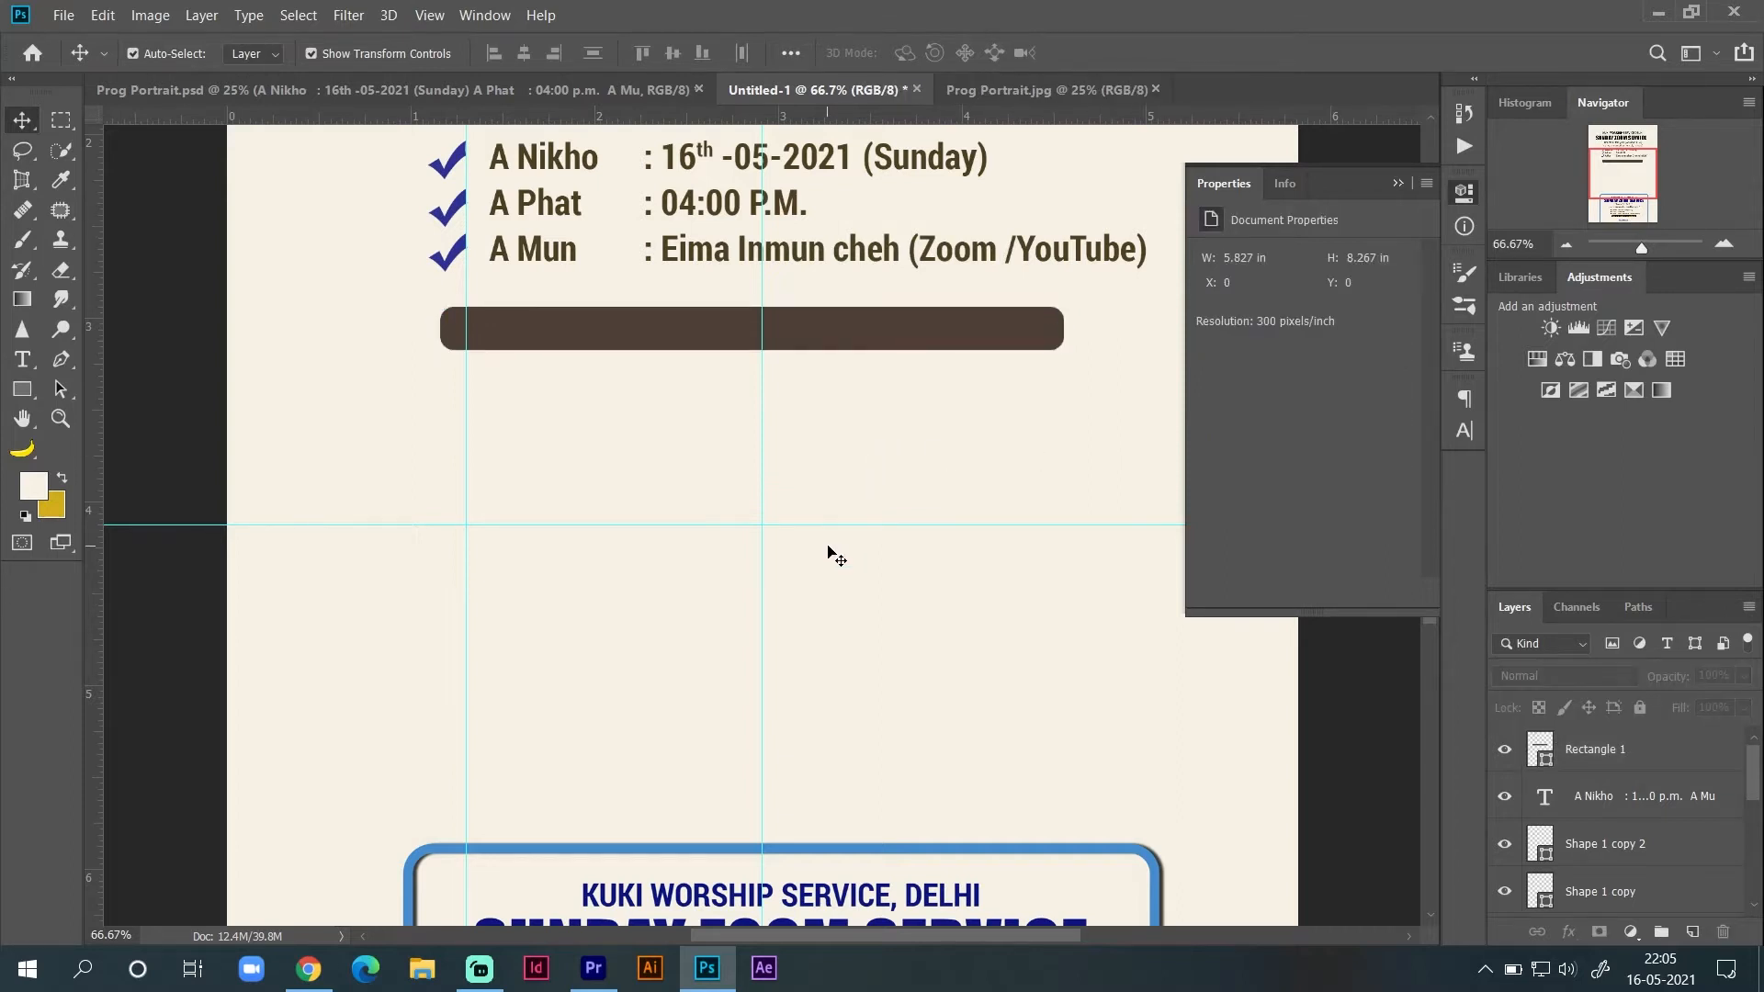
pyautogui.click(944, 349)
pyautogui.click(843, 591)
# Step: Add the text "zoom id : Passcode :" over the brown bar and color it near-white (#fbfbfa)
pyautogui.click(25, 361)
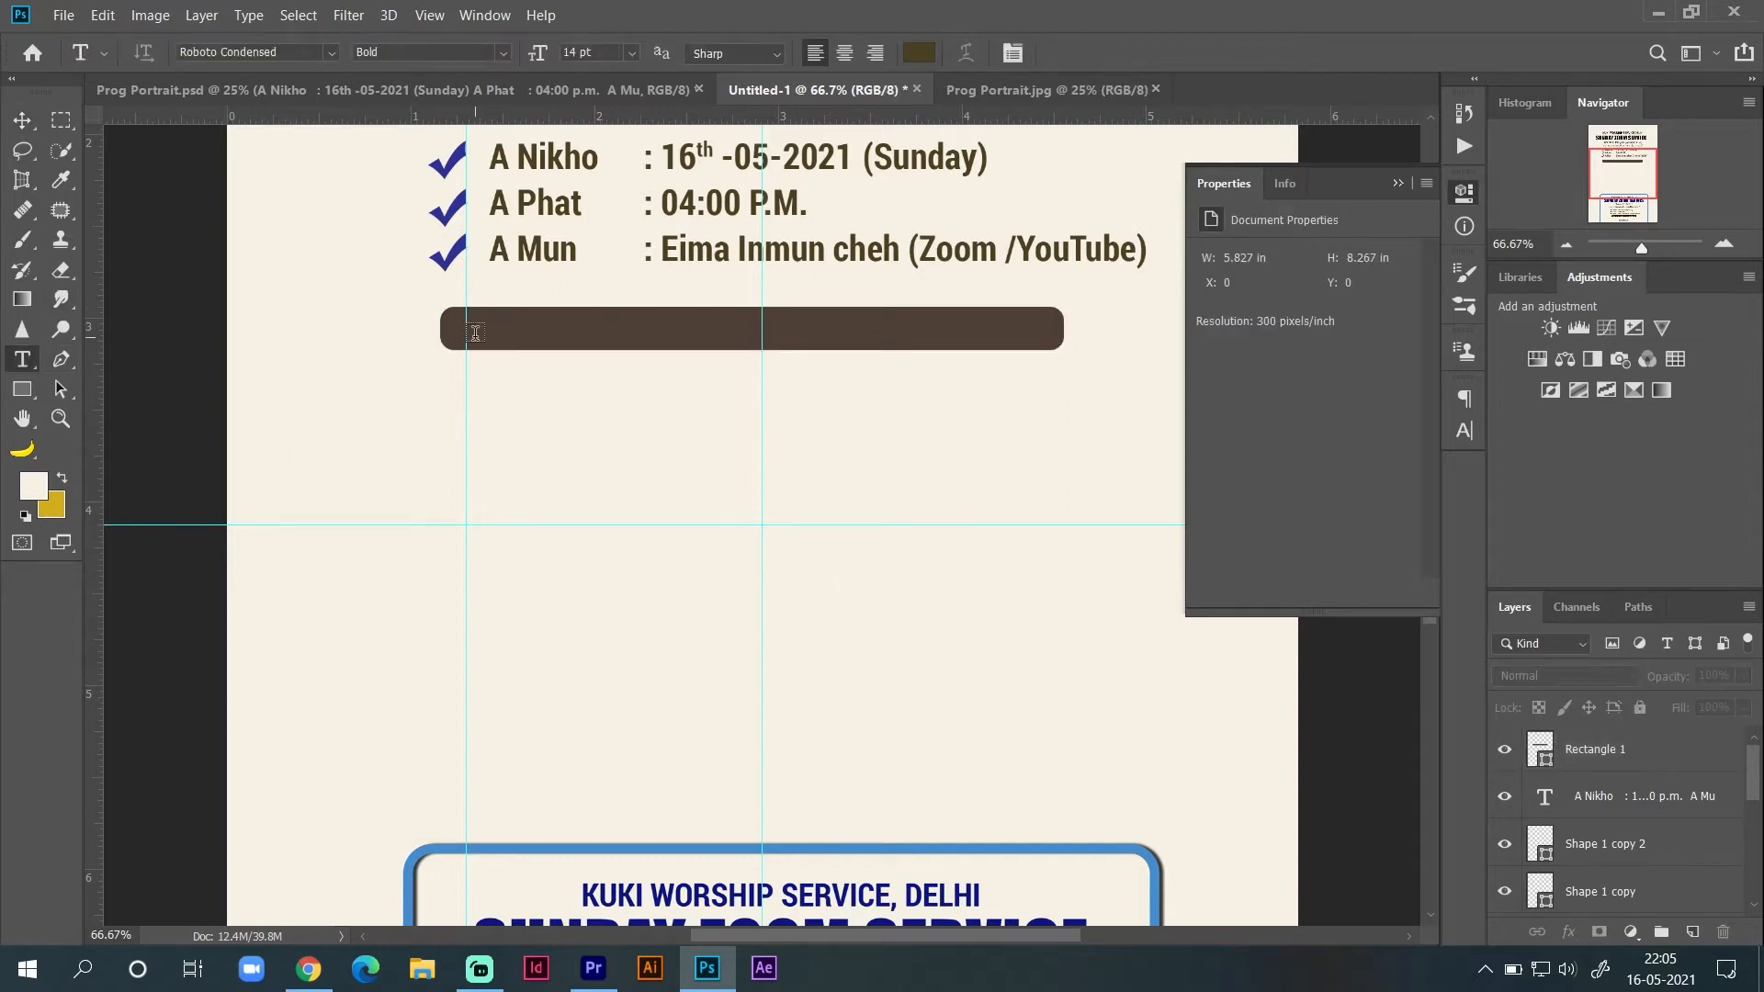
pyautogui.click(764, 373)
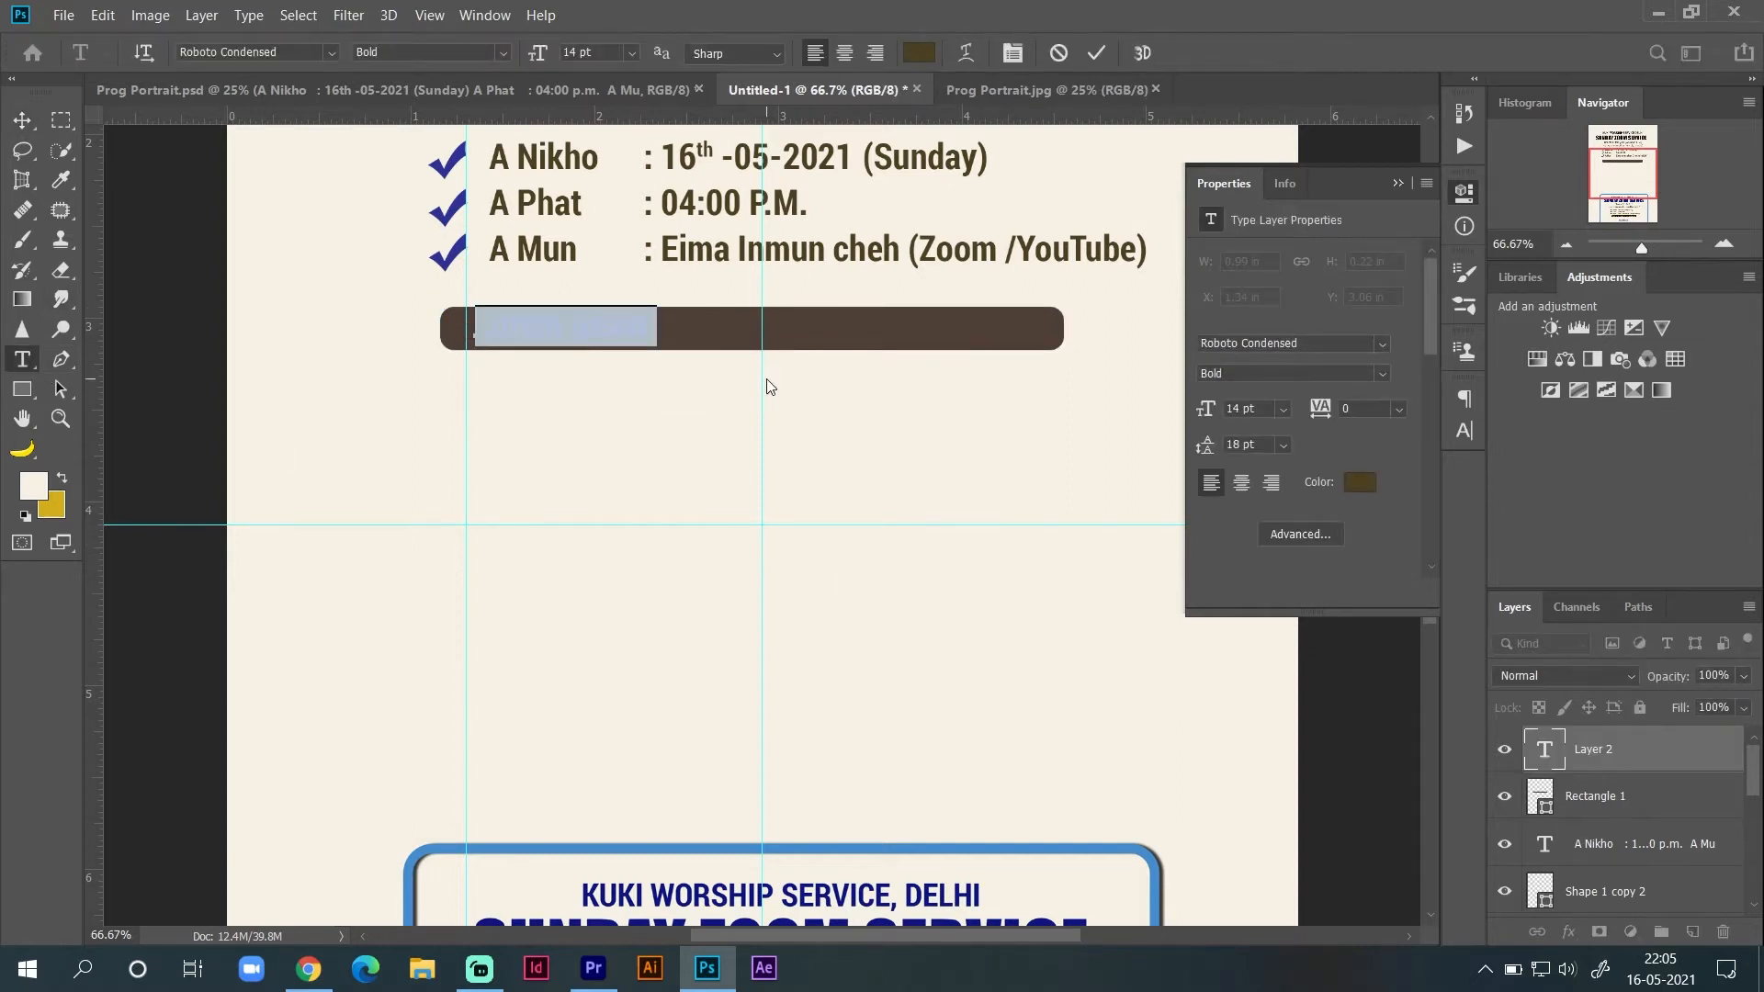
pyautogui.write('Zoom ID : Passcode :')
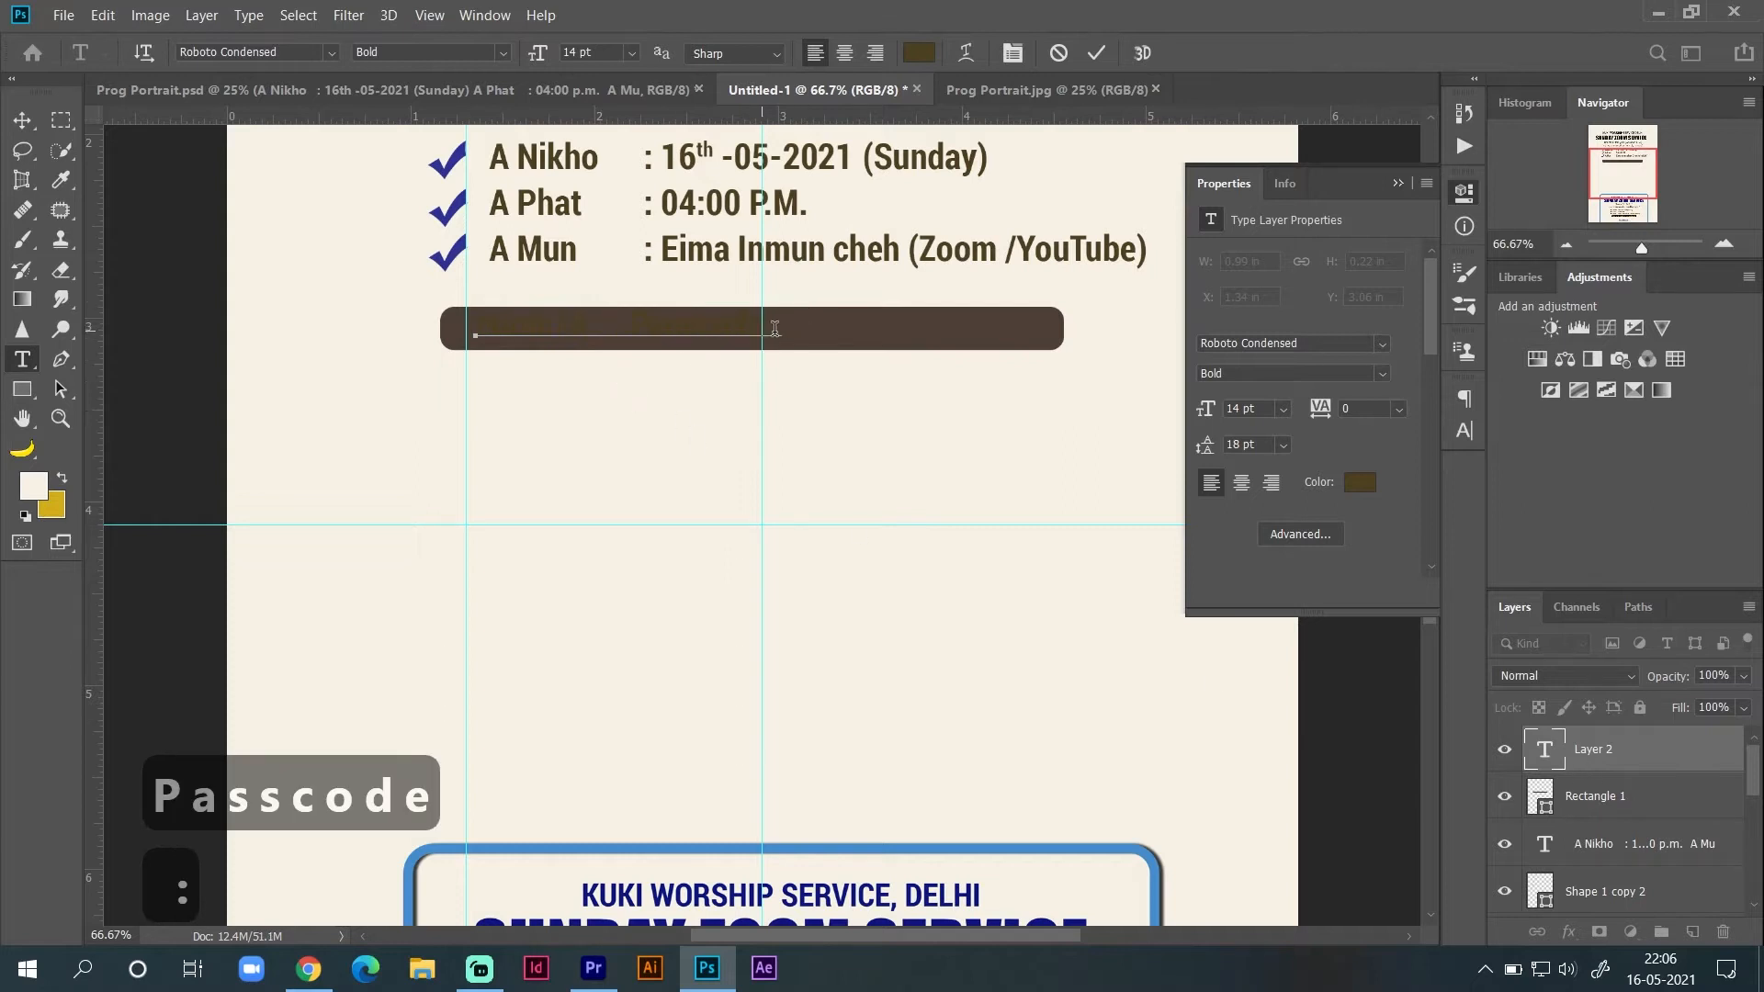
pyautogui.moveTo(780, 328); pyautogui.dragTo(353, 322)
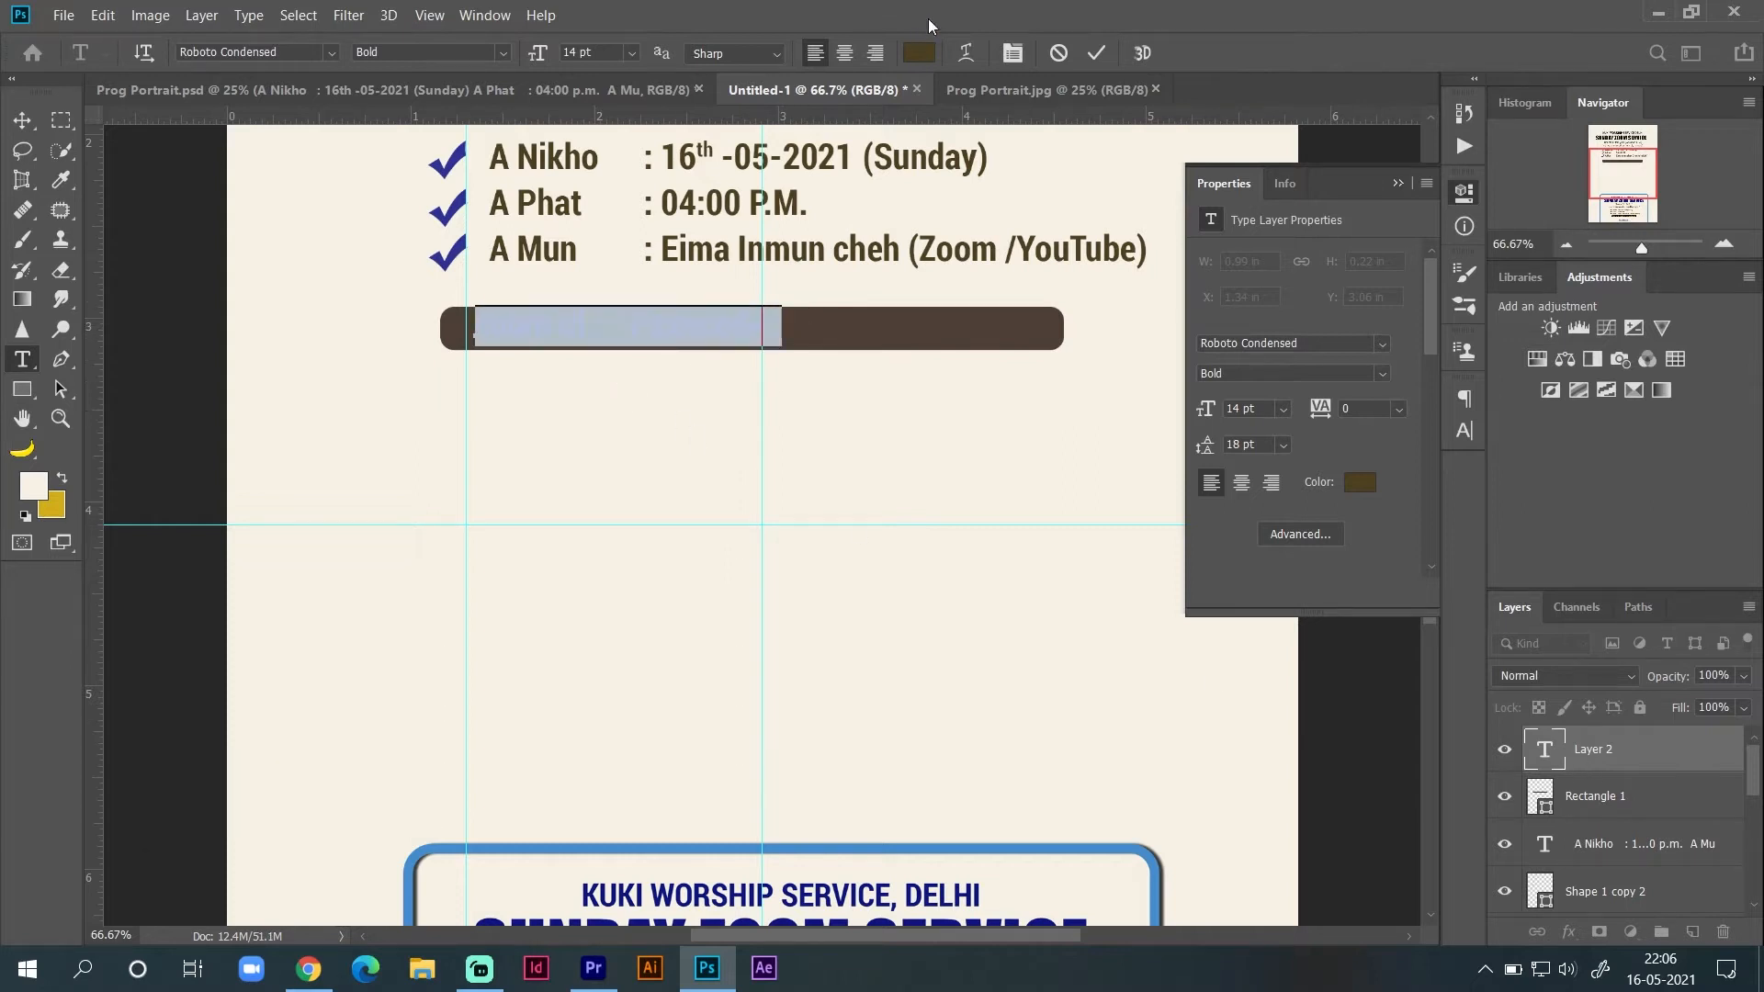
pyautogui.click(918, 53)
pyautogui.moveTo(911, 173); pyautogui.dragTo(907, 160)
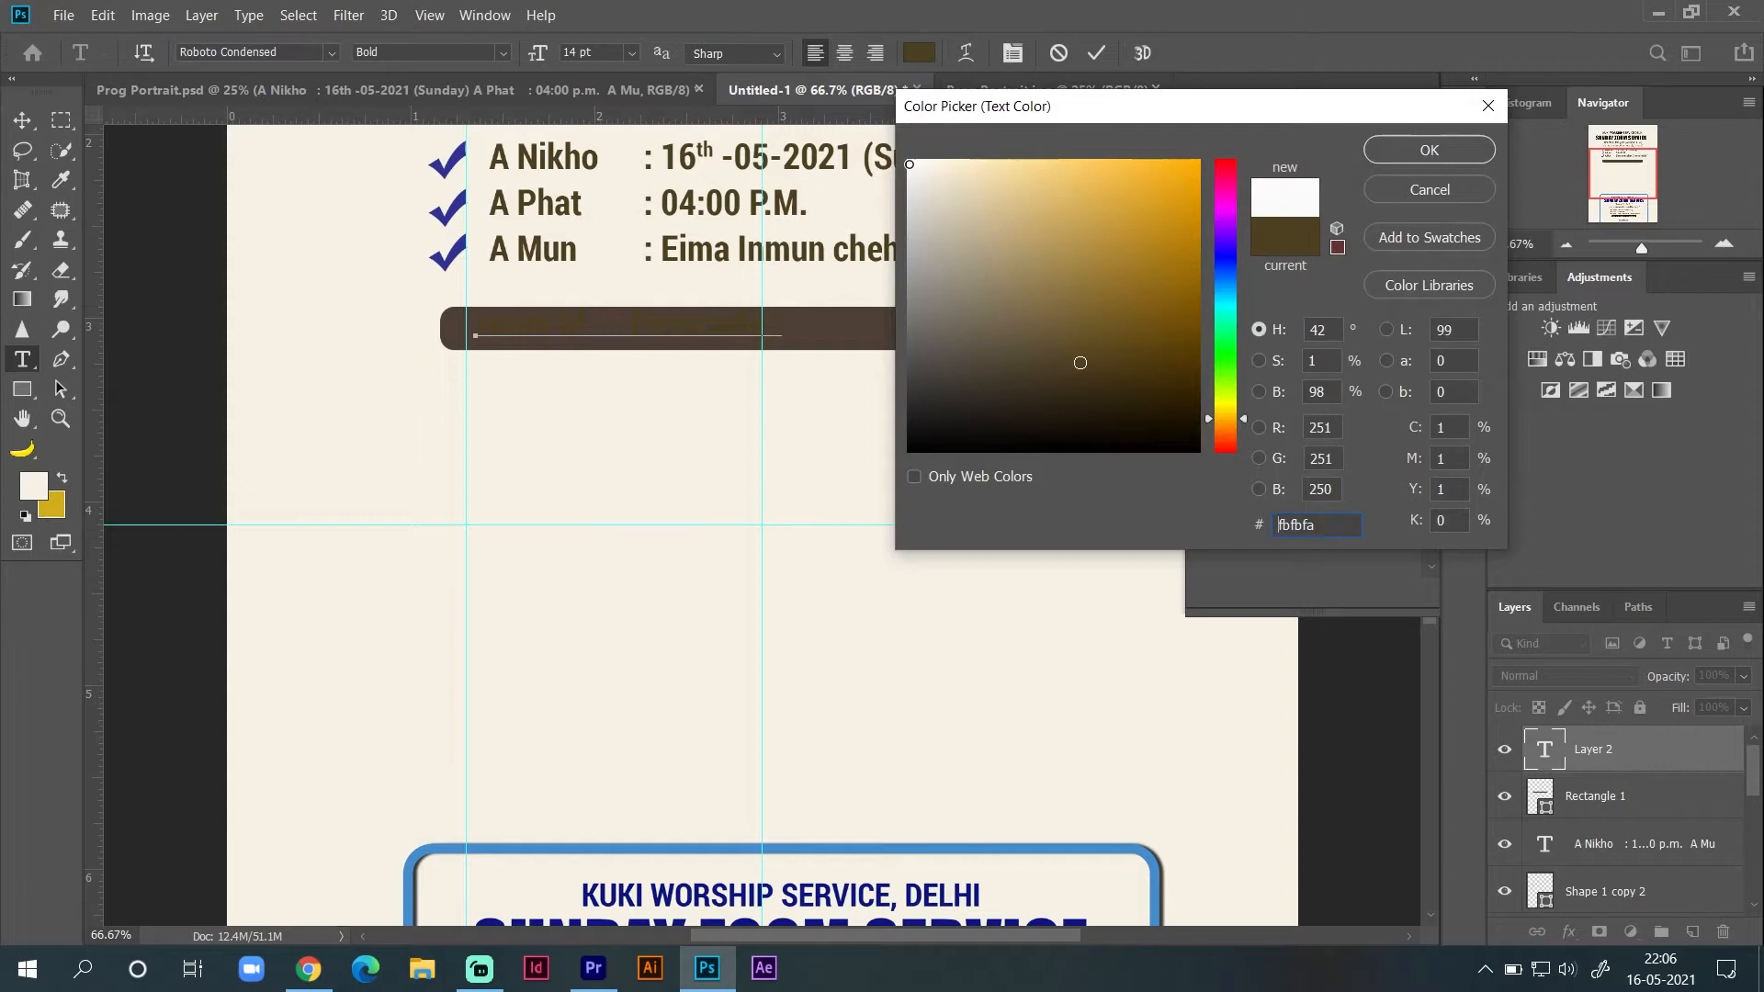
pyautogui.click(1429, 150)
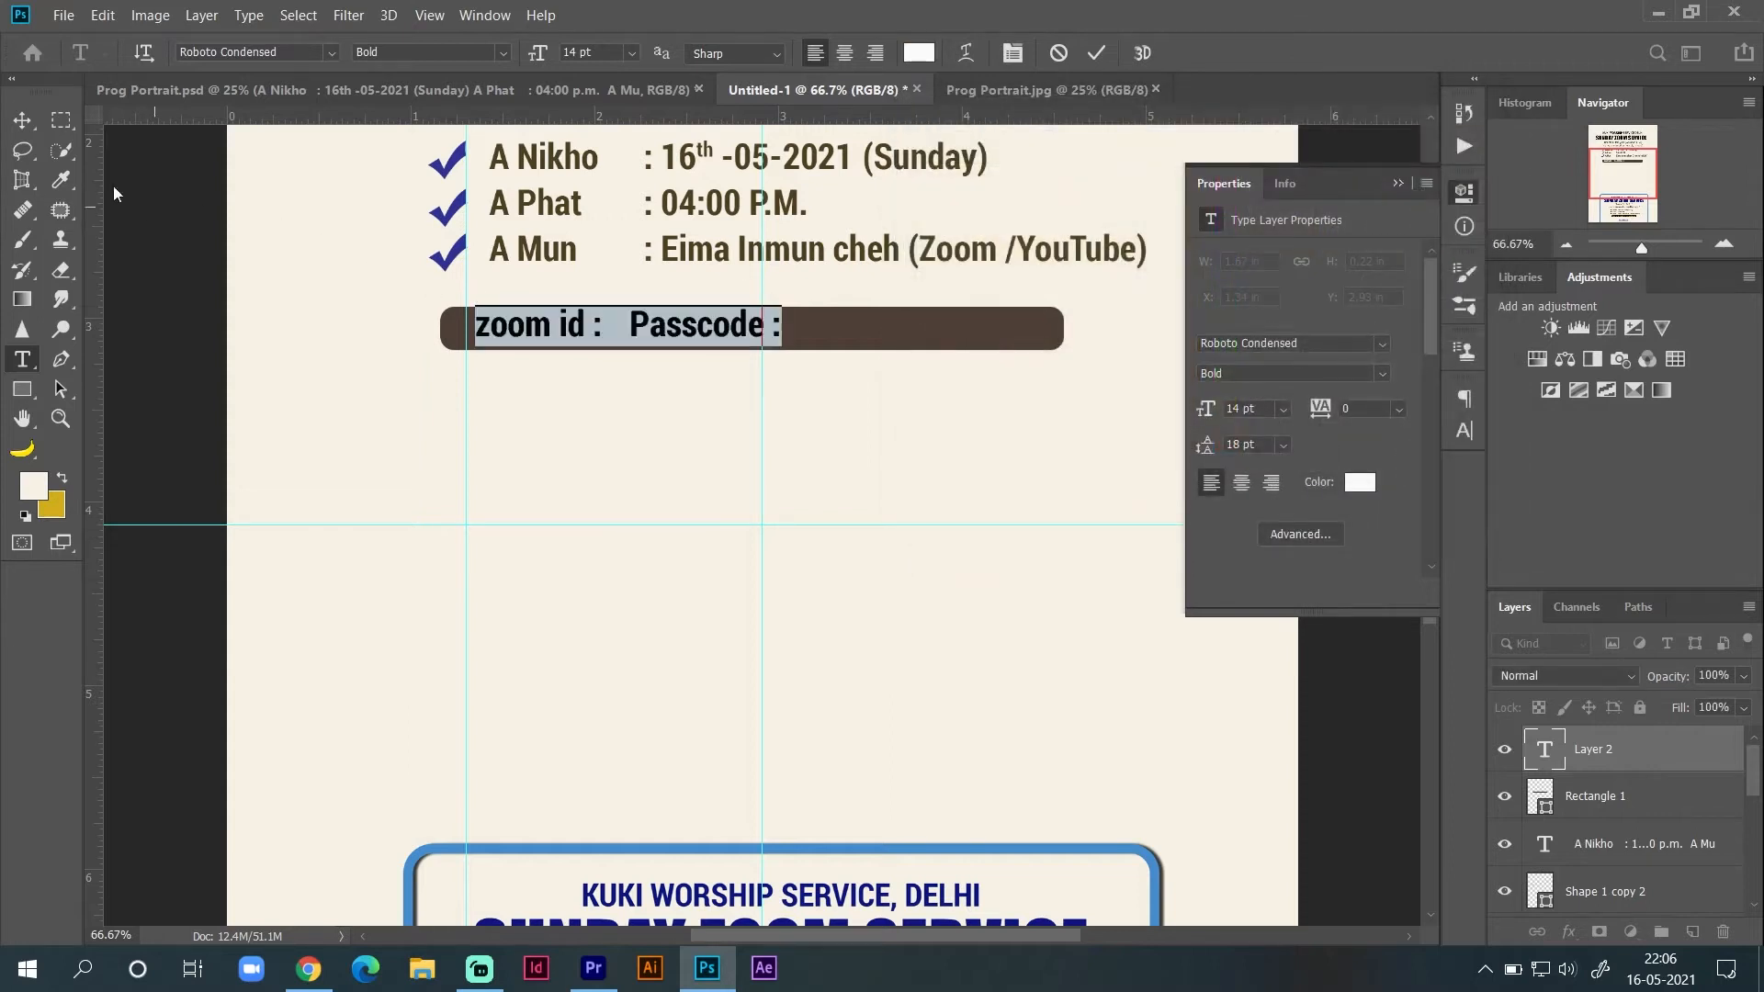
# Step: Shift the "zoom id : Passcode :" text slightly right and down so it sits vertically centered in the brown bar
pyautogui.click(22, 121)
pyautogui.click(576, 339)
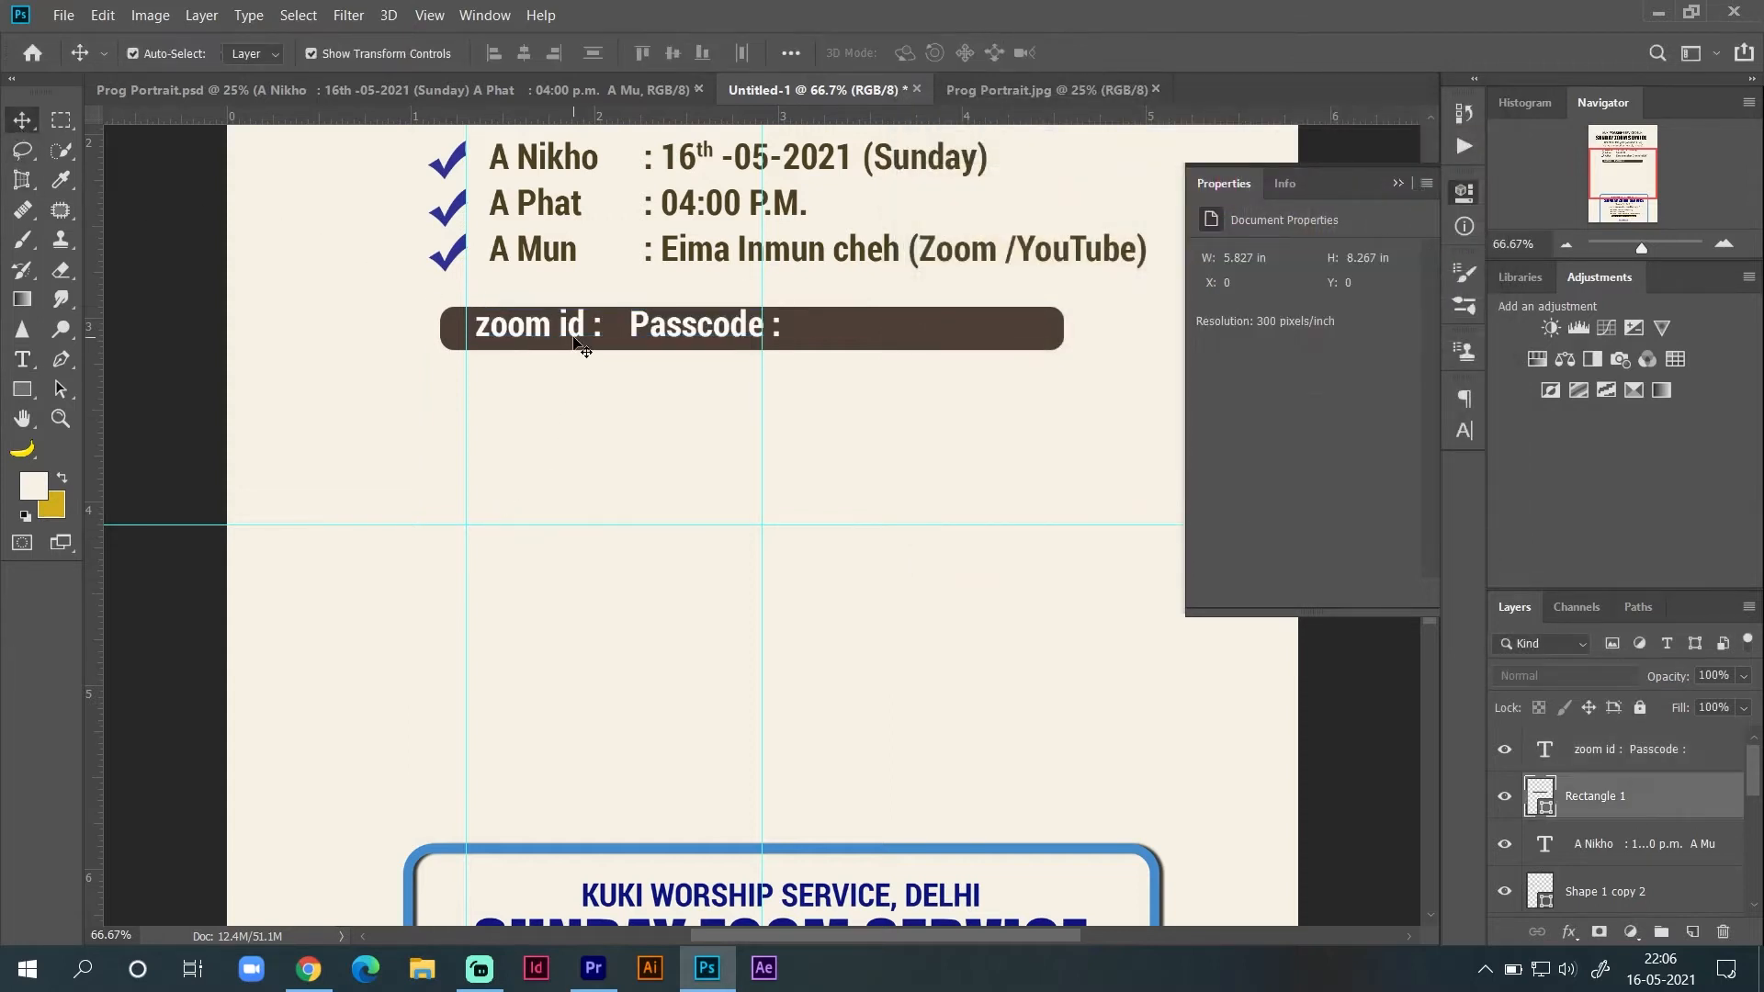
pyautogui.click(704, 329)
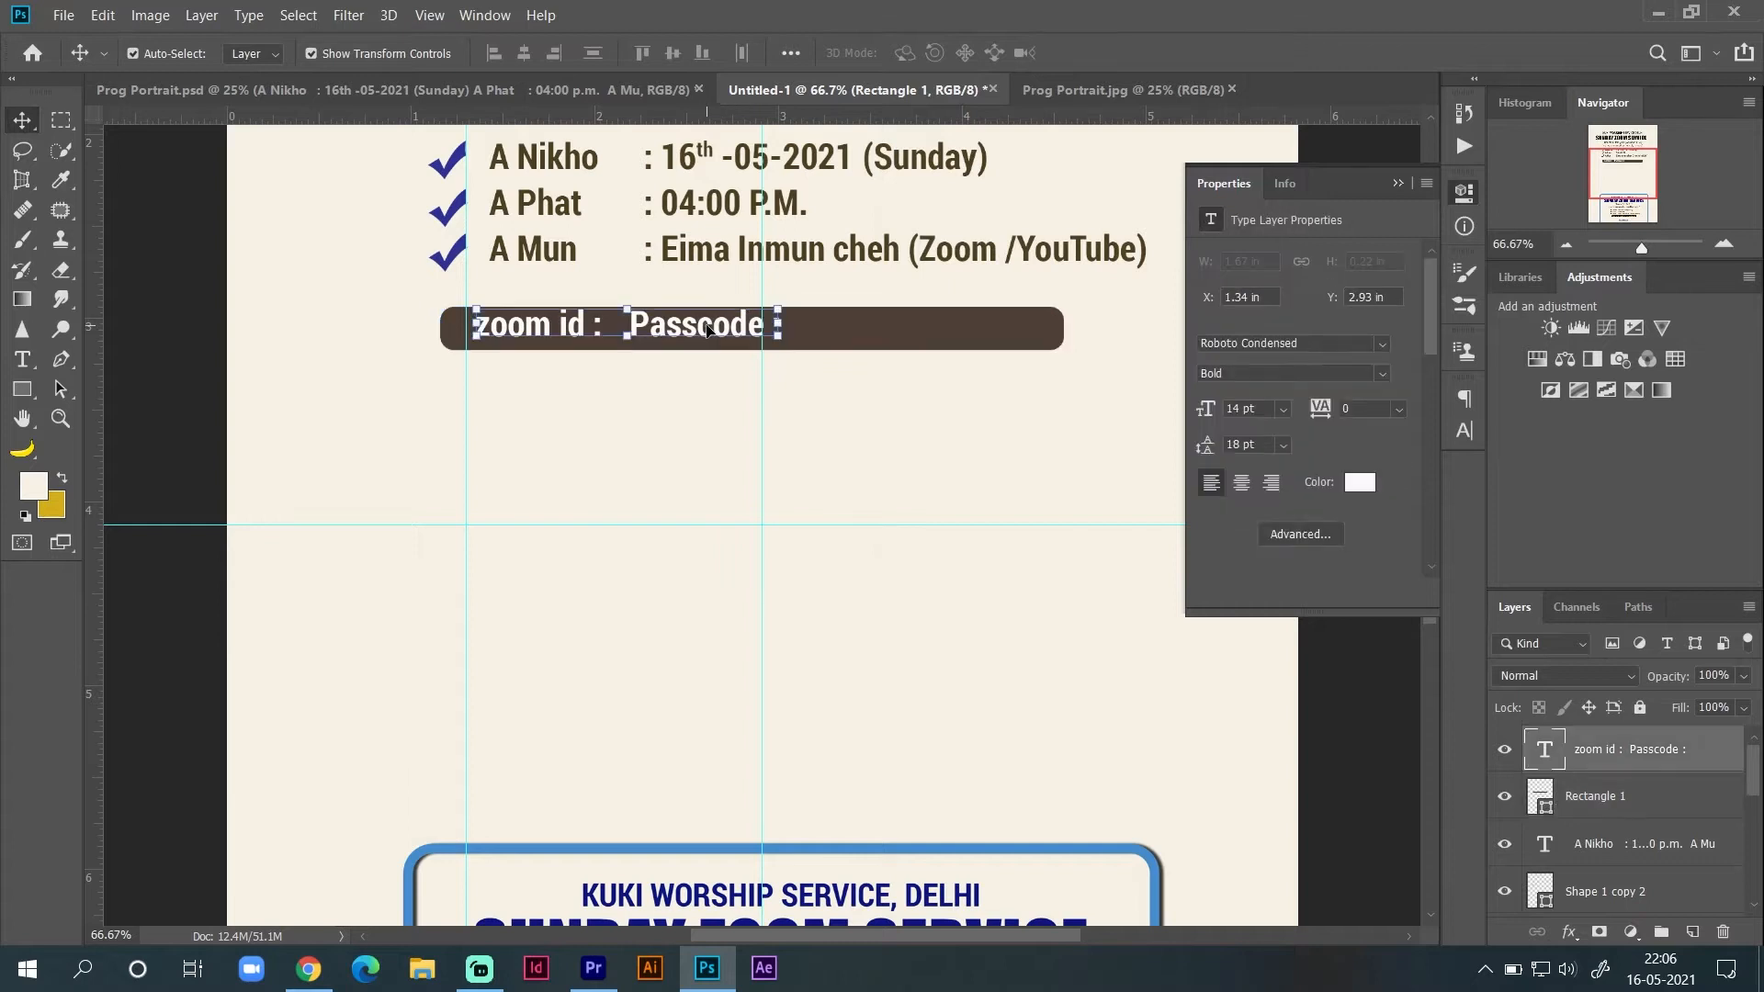
pyautogui.moveTo(704, 329); pyautogui.dragTo(727, 336)
pyautogui.click(1015, 559)
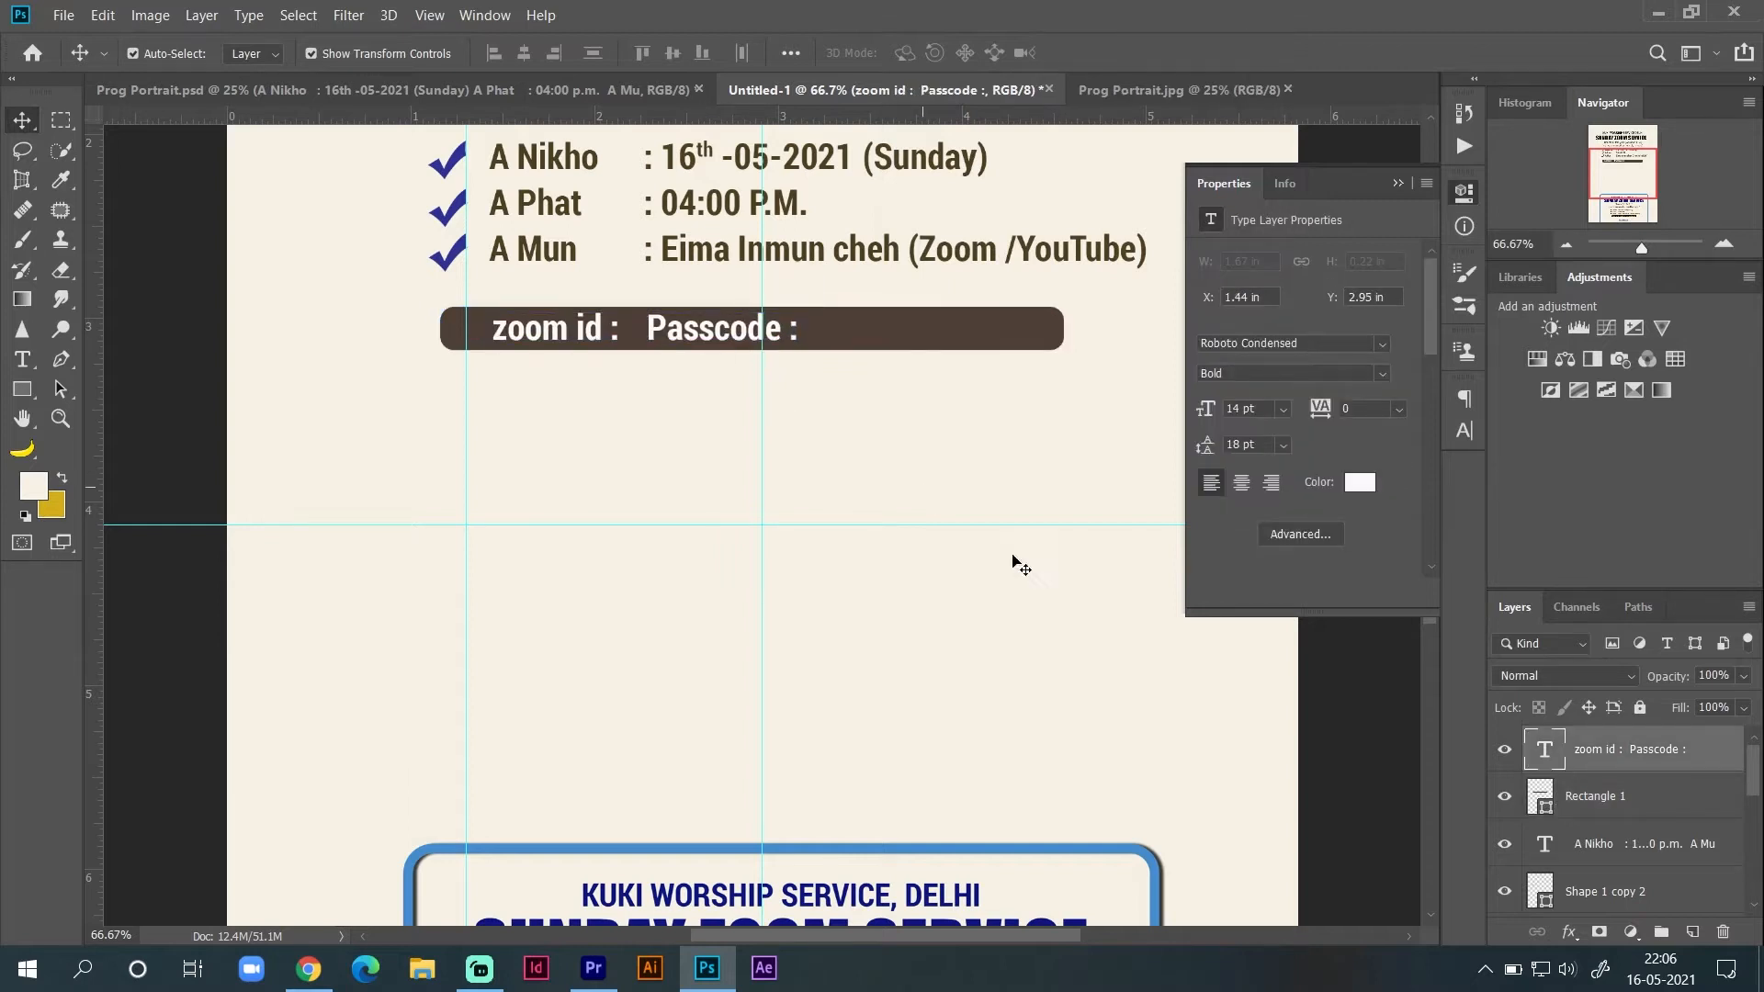
# Step: Move the "zoom id : Passcode :" layer below Rectangle 1 and toggle the rectangle's visibility off and on
pyautogui.click(1571, 752)
pyautogui.moveTo(1589, 753); pyautogui.dragTo(1578, 814)
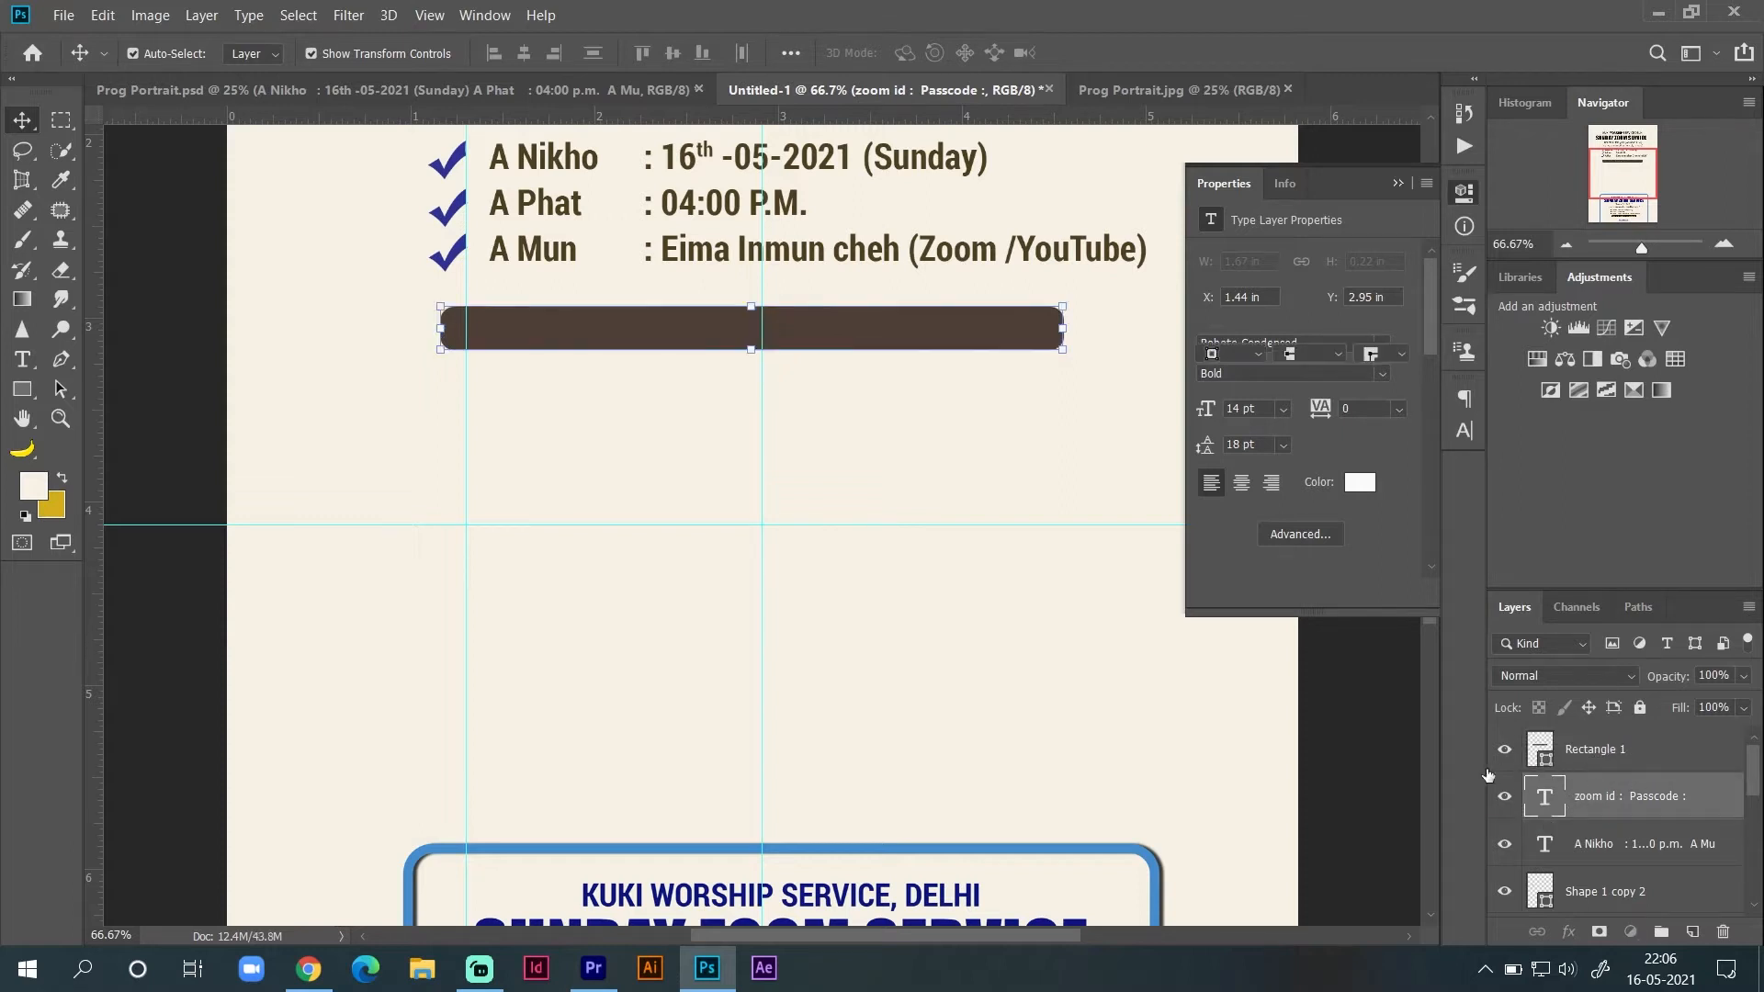
pyautogui.click(1593, 759)
pyautogui.click(1505, 751)
pyautogui.click(1505, 751)
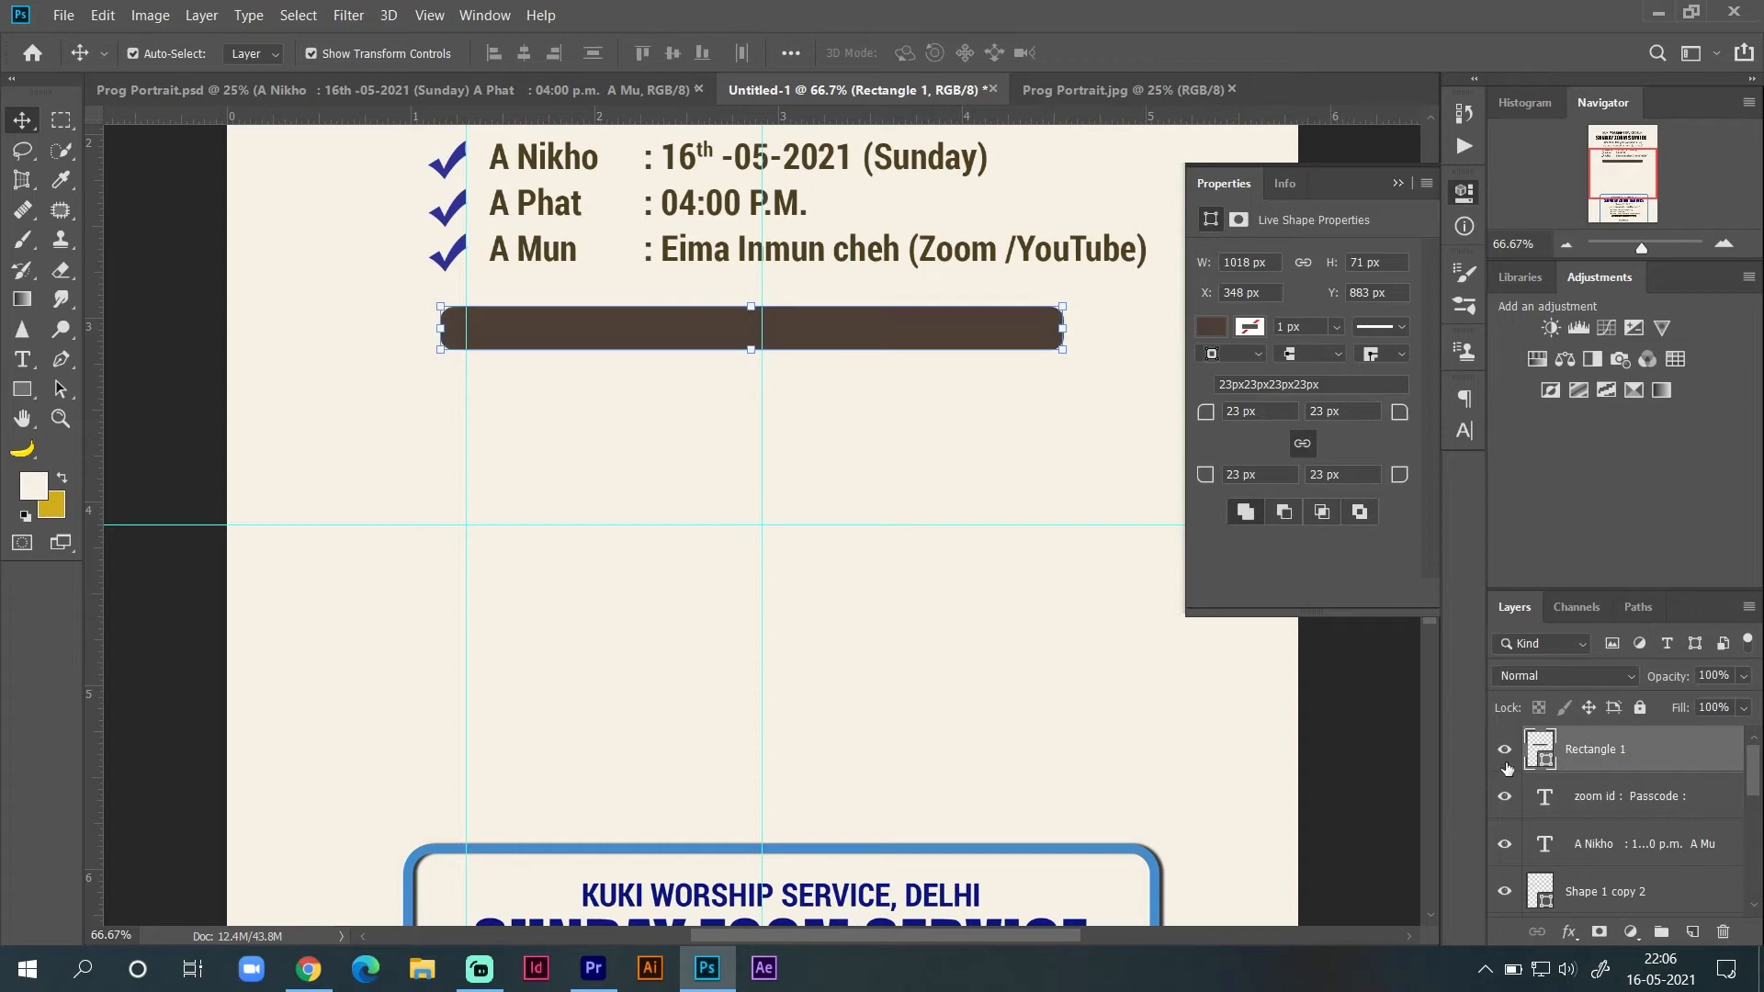
# Step: Move the "zoom id : Passcode :" layer back above Rectangle 1 and deselect it
pyautogui.click(1593, 804)
pyautogui.moveTo(1574, 801); pyautogui.dragTo(1578, 742)
pyautogui.click(837, 671)
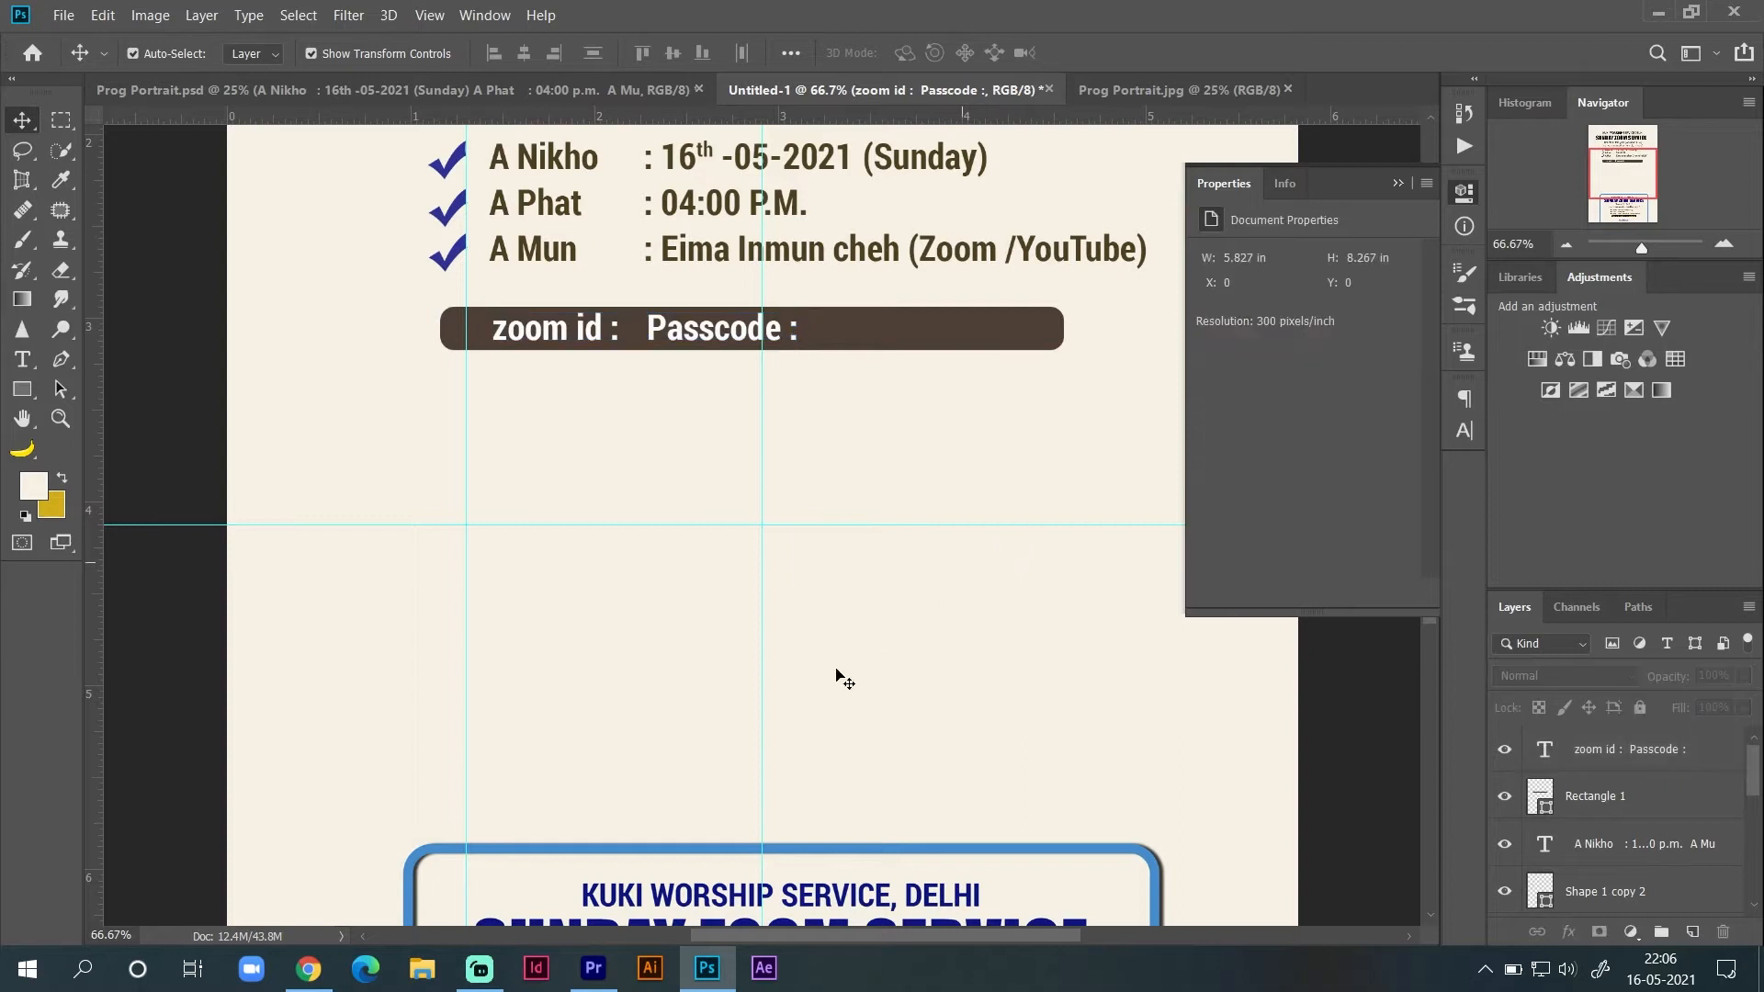
# Step: Add the text "program" below the Zoom bar and color it brown #4d3f35, sampled from the bar
pyautogui.scroll(-3, 855, 511)
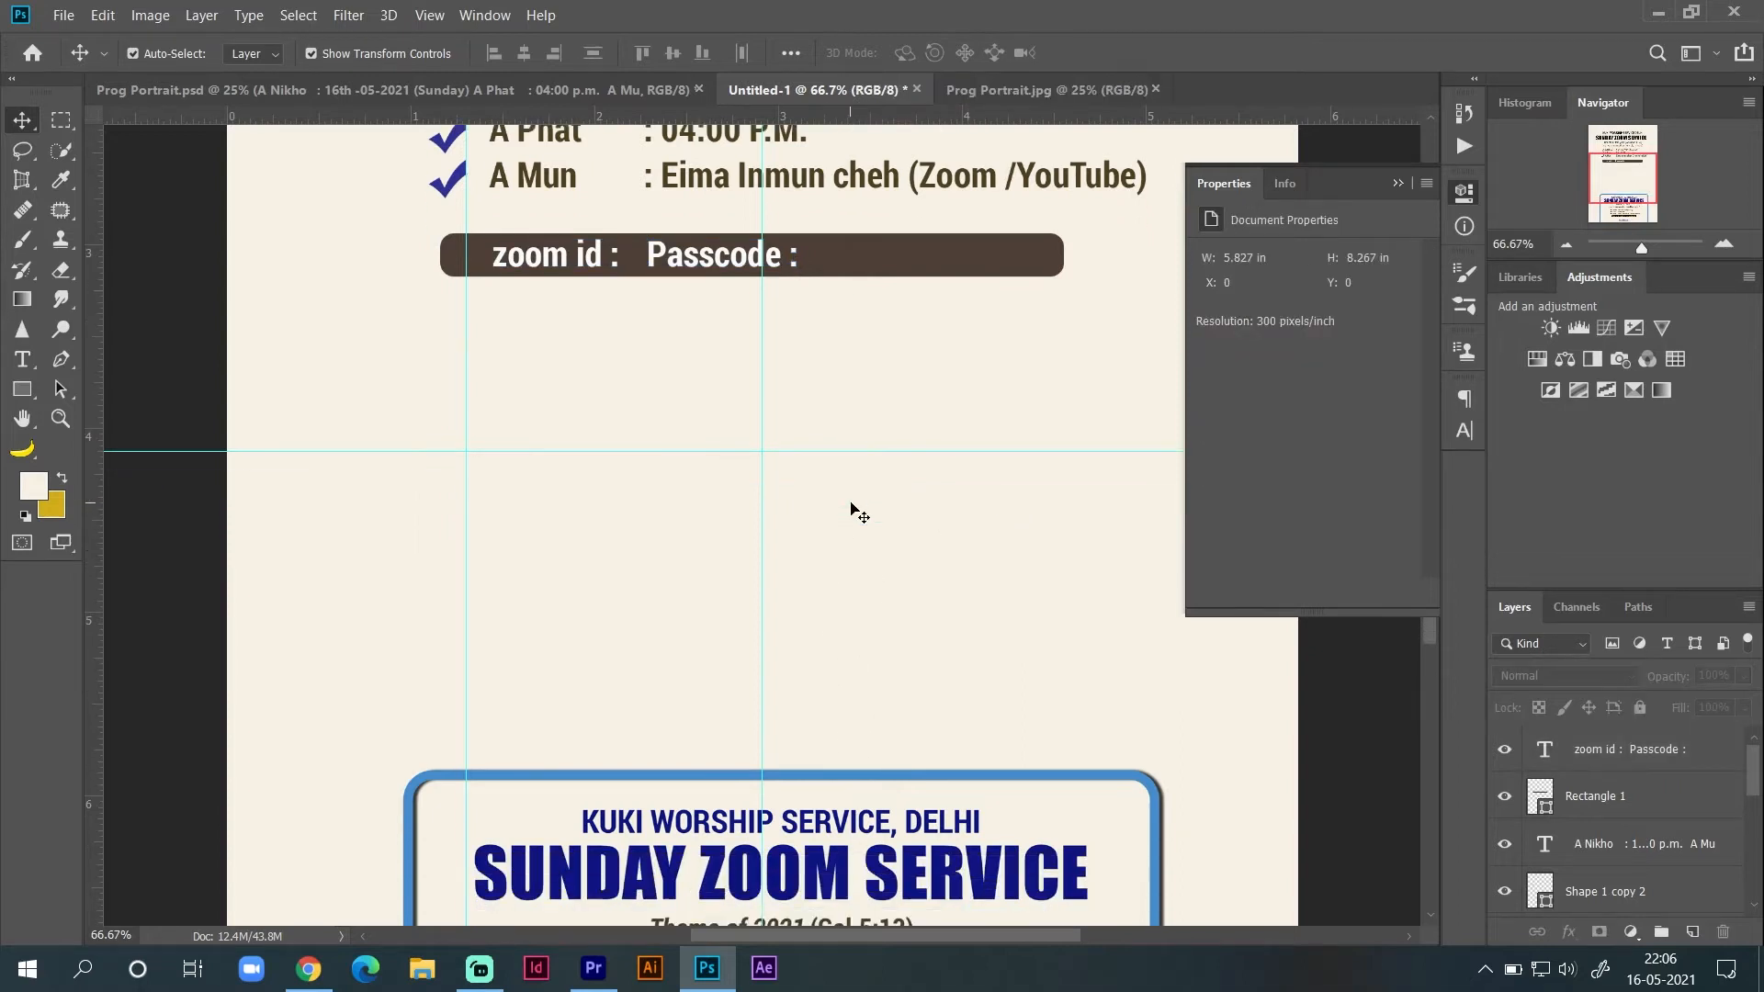
pyautogui.press('t')
pyautogui.click(675, 384)
pyautogui.write('program')
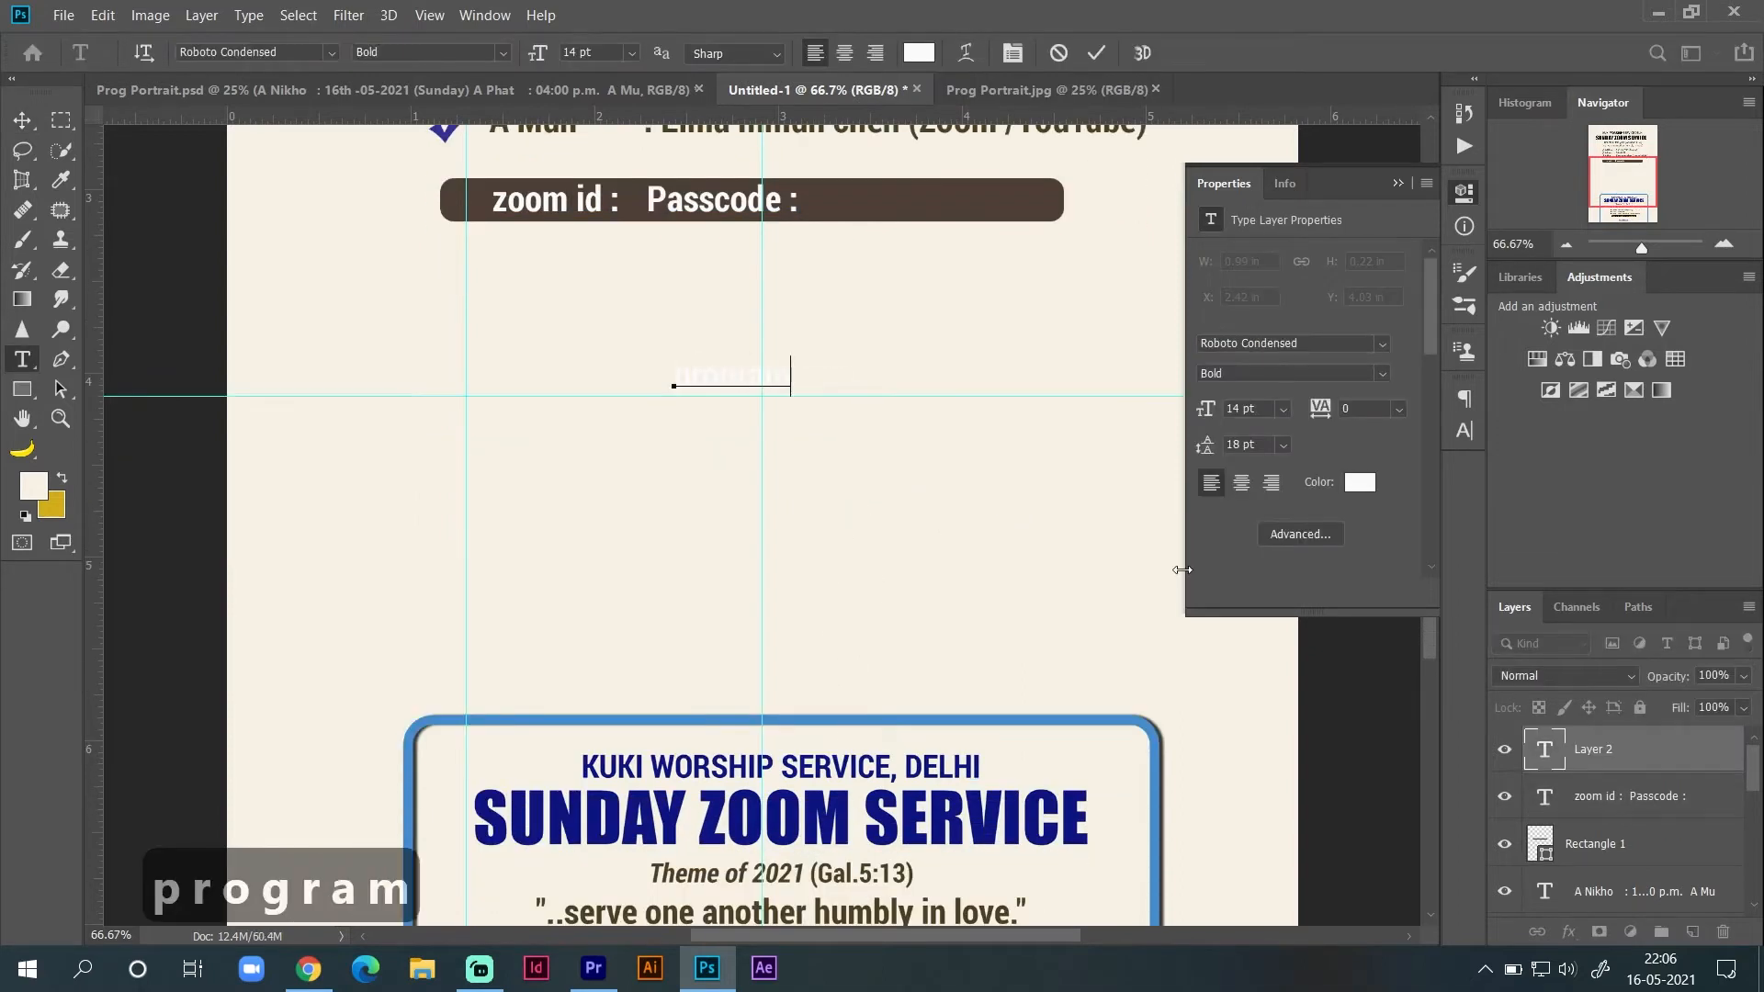
pyautogui.hotkey('ctrl', 'a')
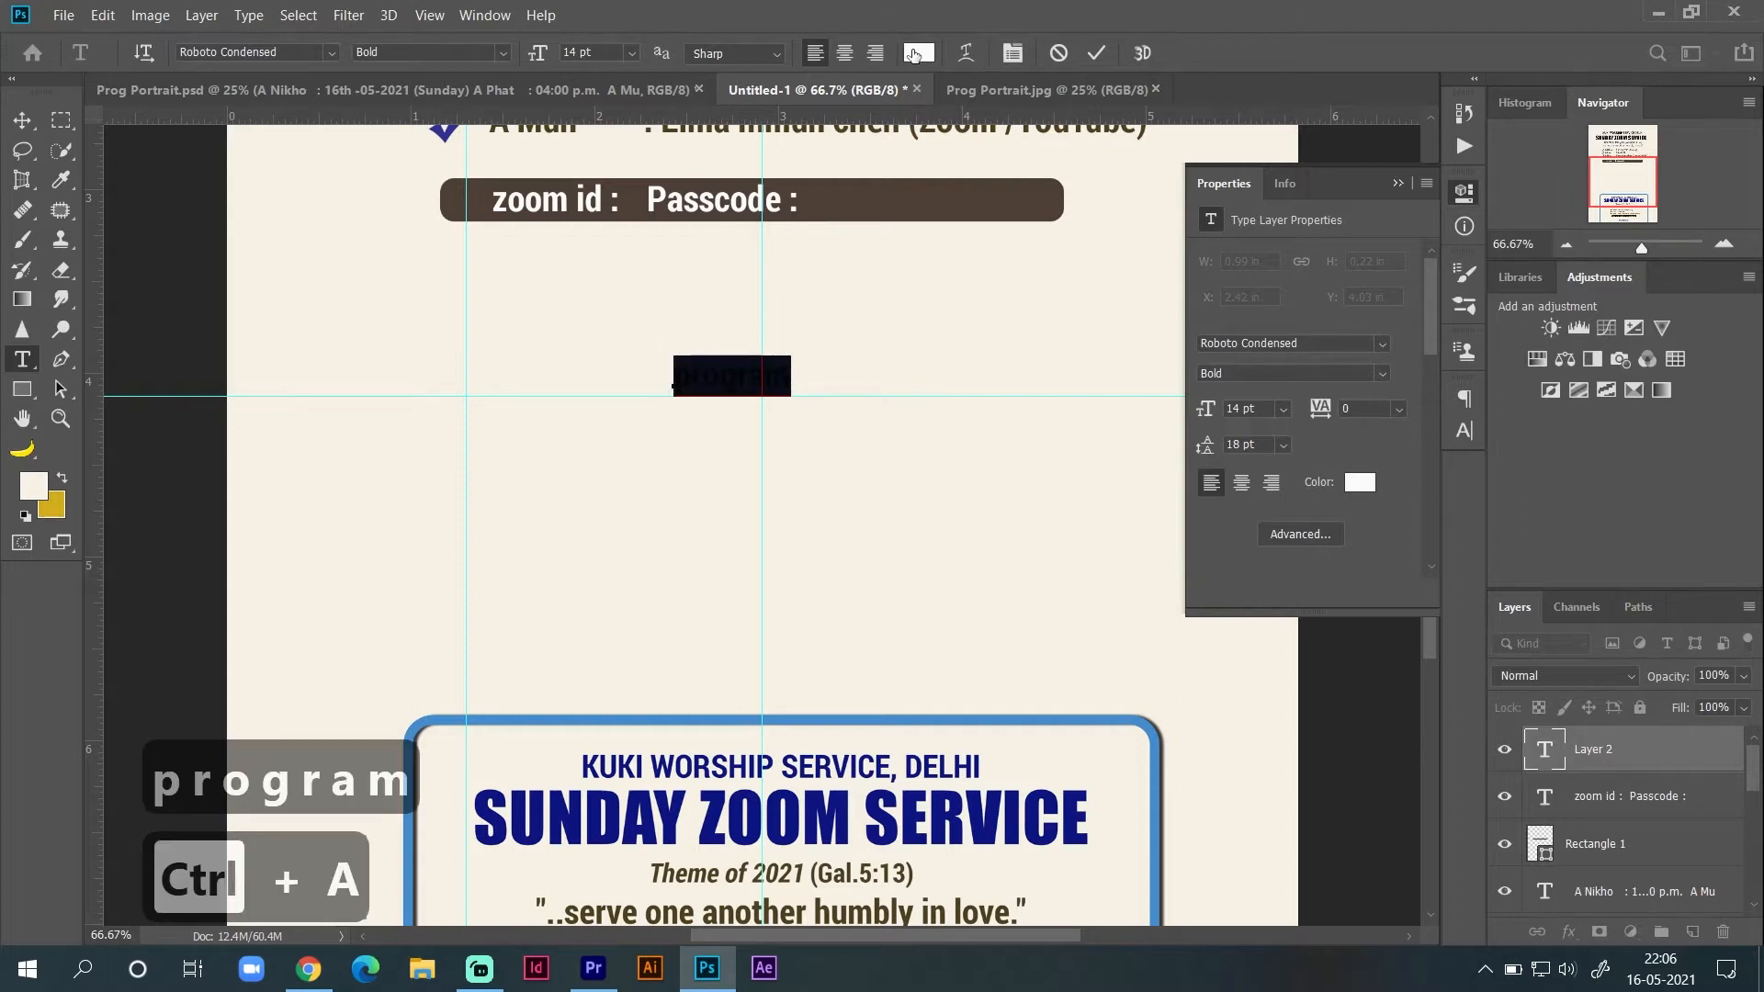
pyautogui.click(914, 54)
pyautogui.click(856, 192)
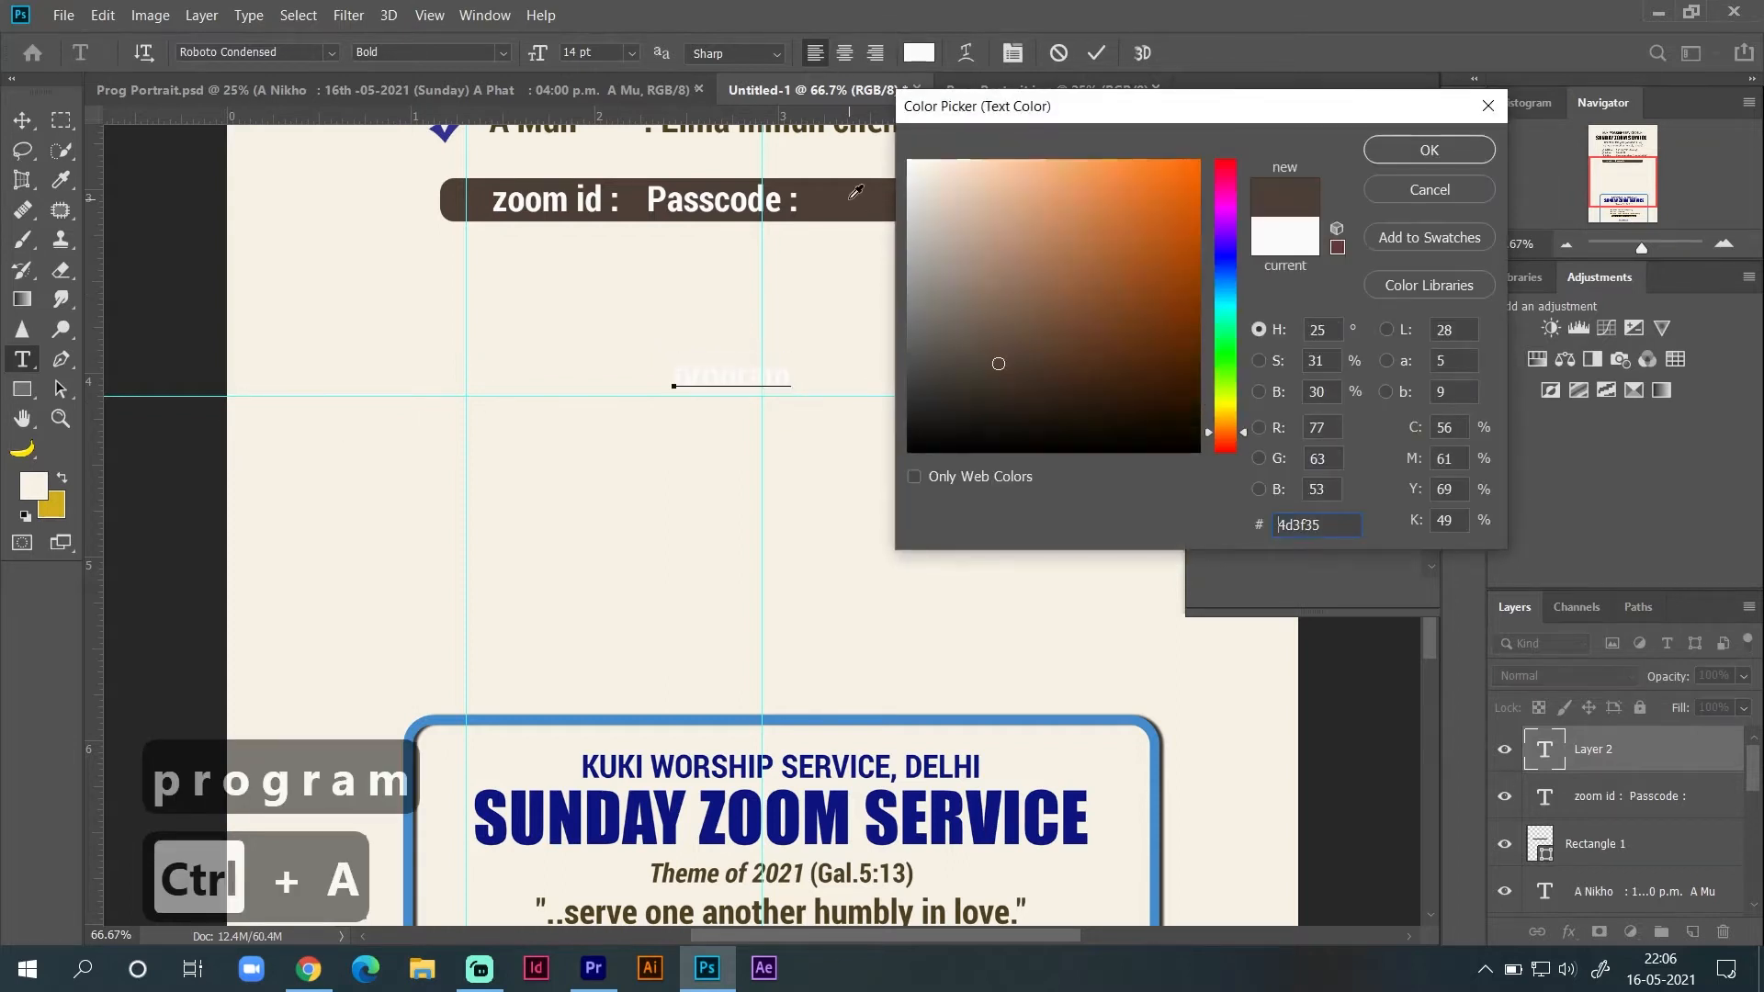
pyautogui.click(1430, 150)
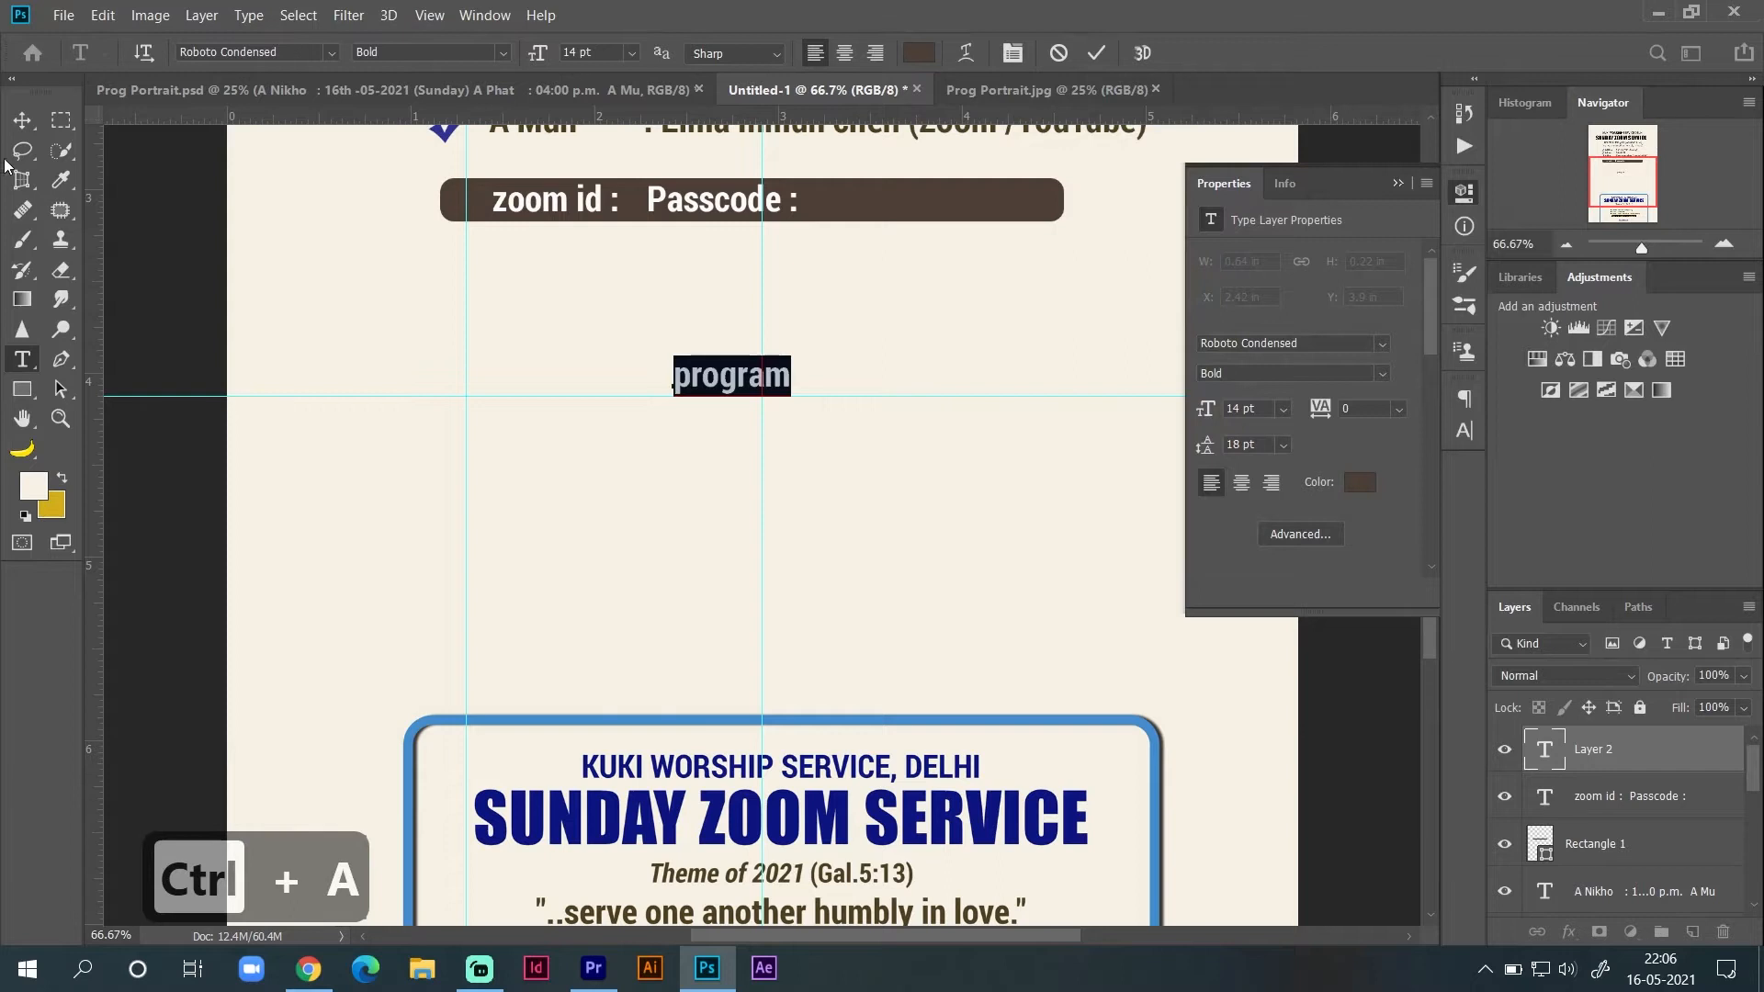
# Step: Move the "program" text up above the horizontal guide and raise the programme image to just below it
pyautogui.click(22, 120)
pyautogui.moveTo(722, 375); pyautogui.dragTo(710, 322)
pyautogui.click(838, 519)
pyautogui.moveTo(839, 512); pyautogui.dragTo(838, 488)
pyautogui.hotkey('ctrl', '0')
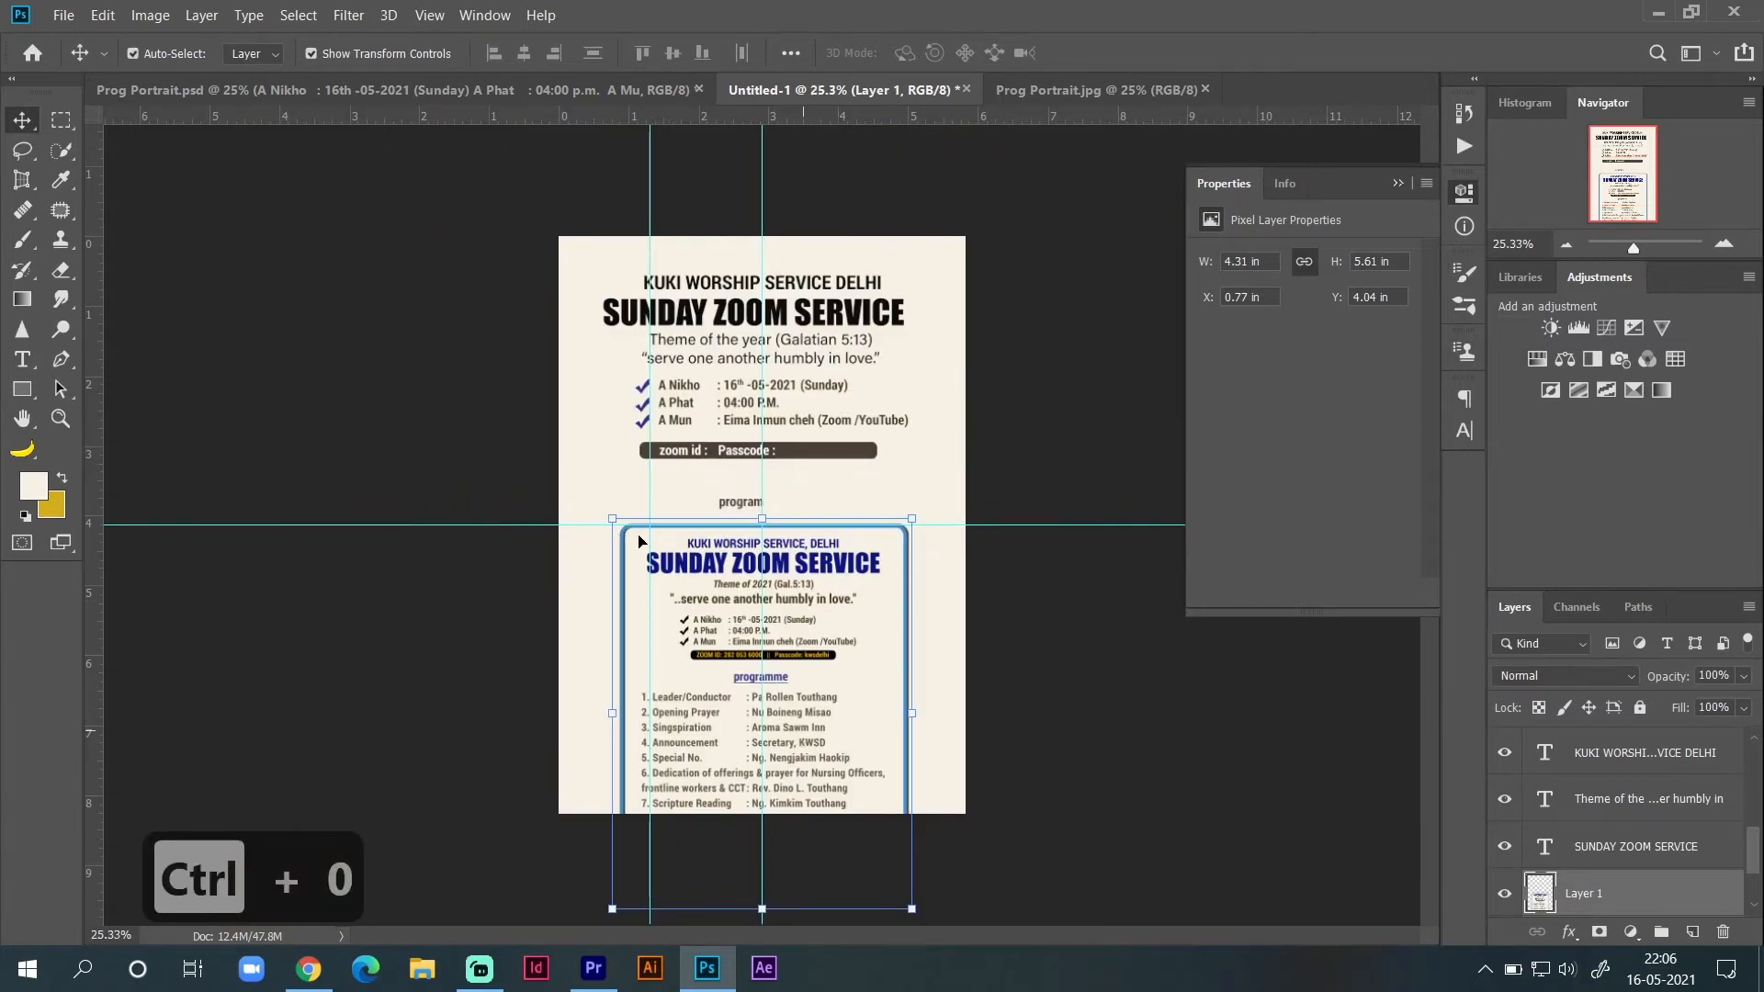
# Step: Copy the complete numbered programme list from Prog Portrait.psd and paste it as new text below "program" in Untitled-1
pyautogui.click(195, 90)
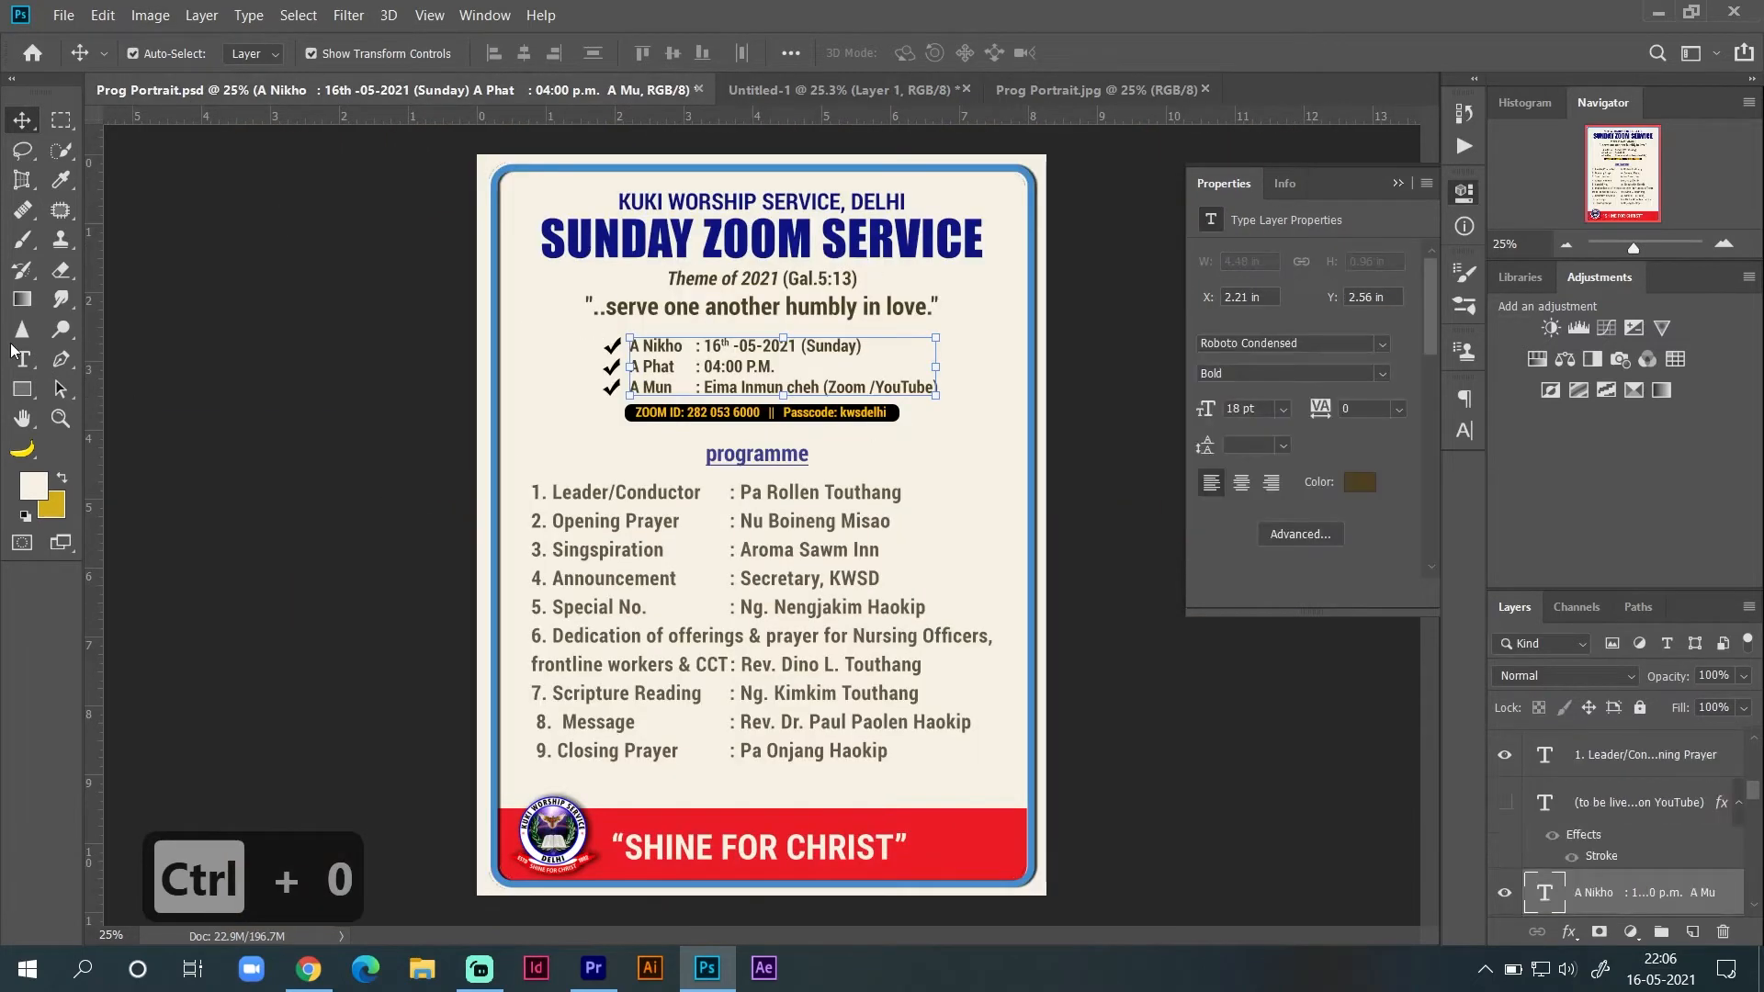
pyautogui.click(20, 358)
pyautogui.click(584, 521)
pyautogui.hotkey('ctrl', 'a')
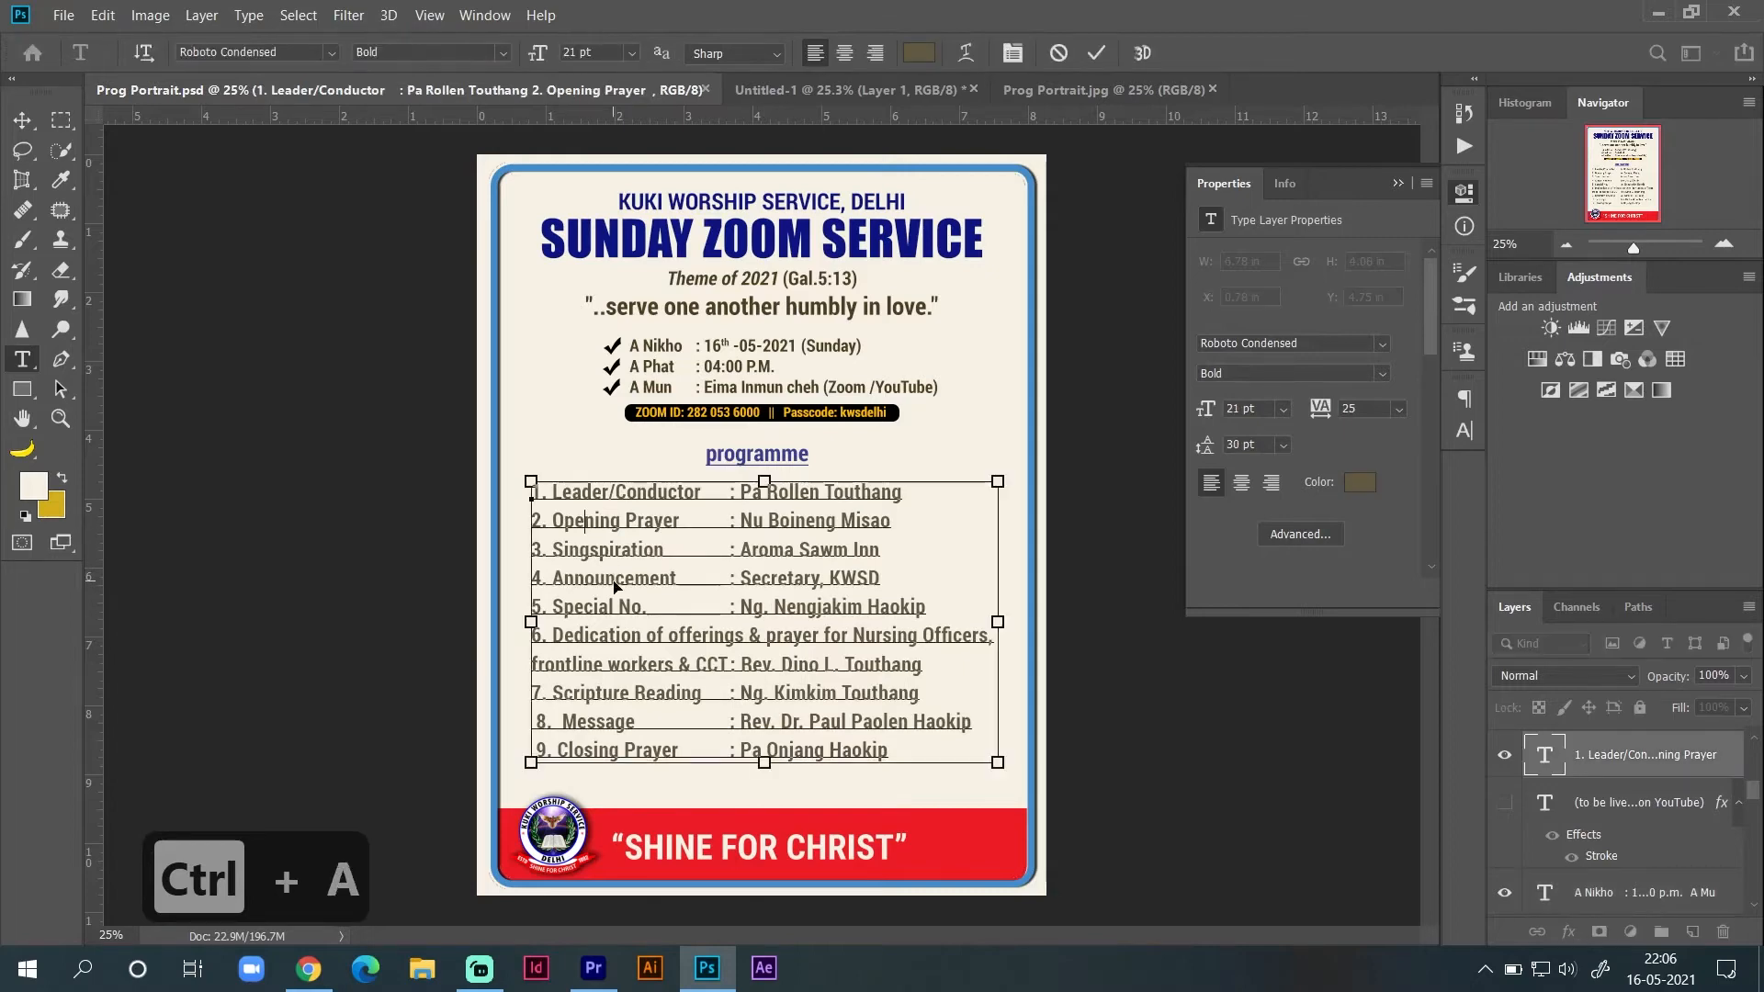
pyautogui.hotkey('ctrl', 'c')
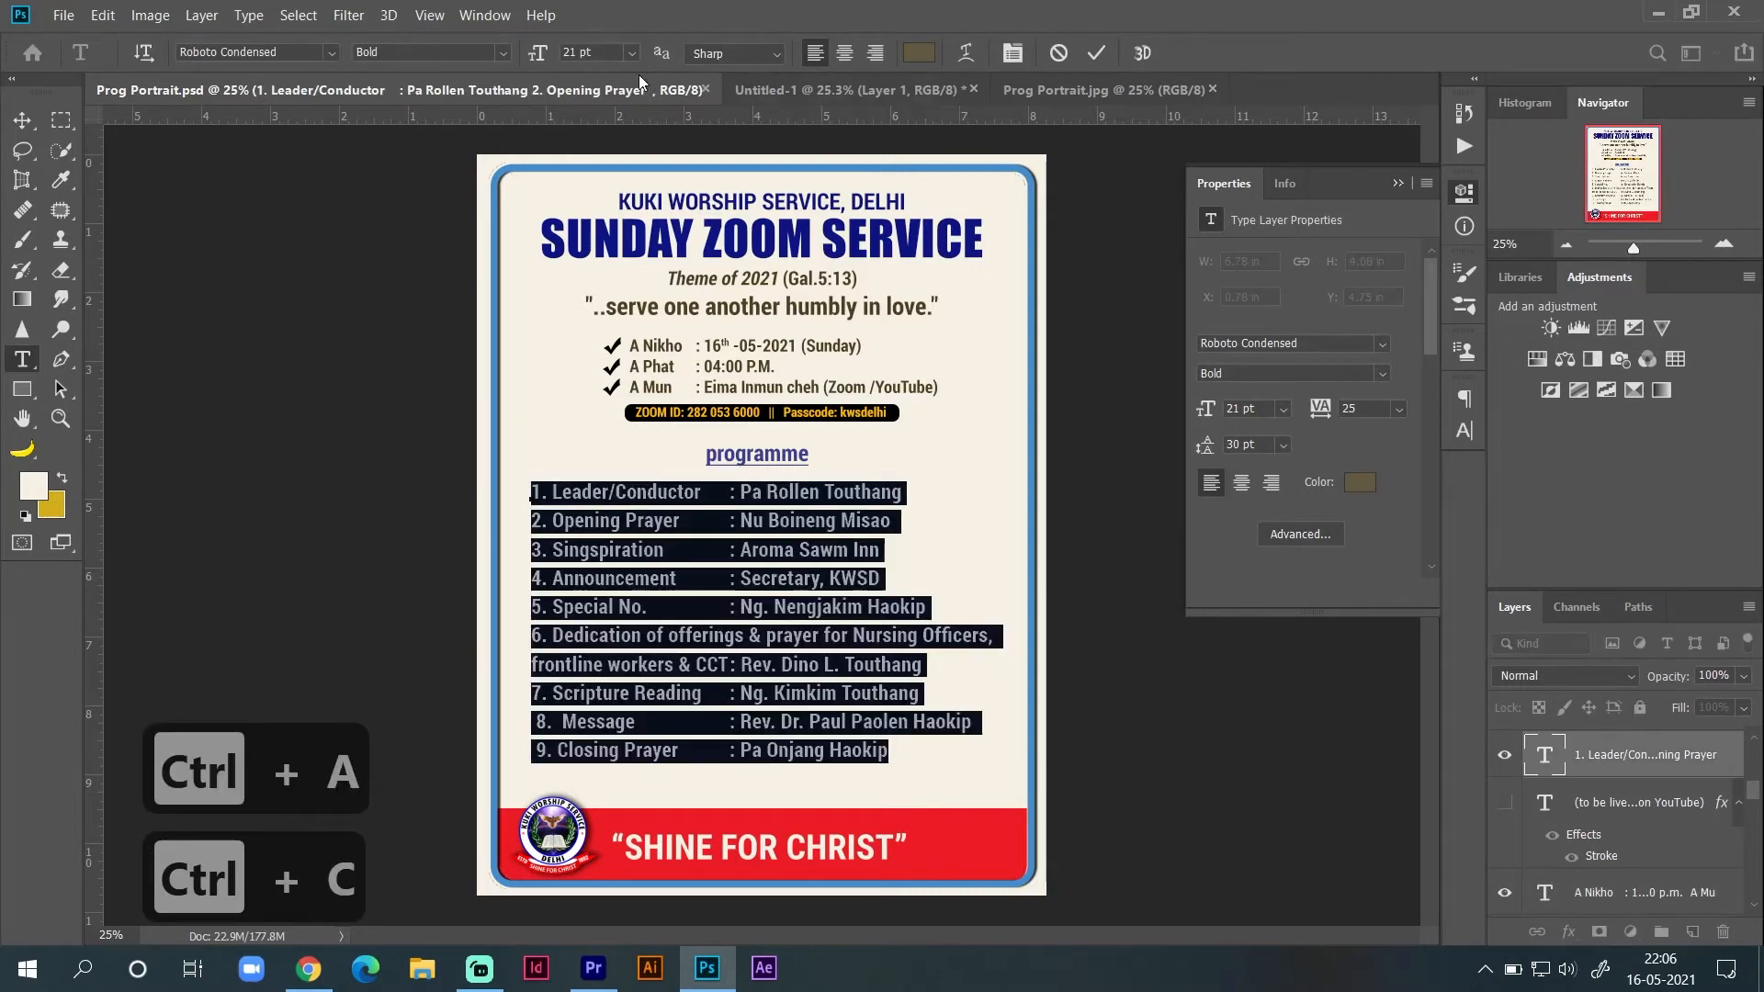
pyautogui.click(819, 92)
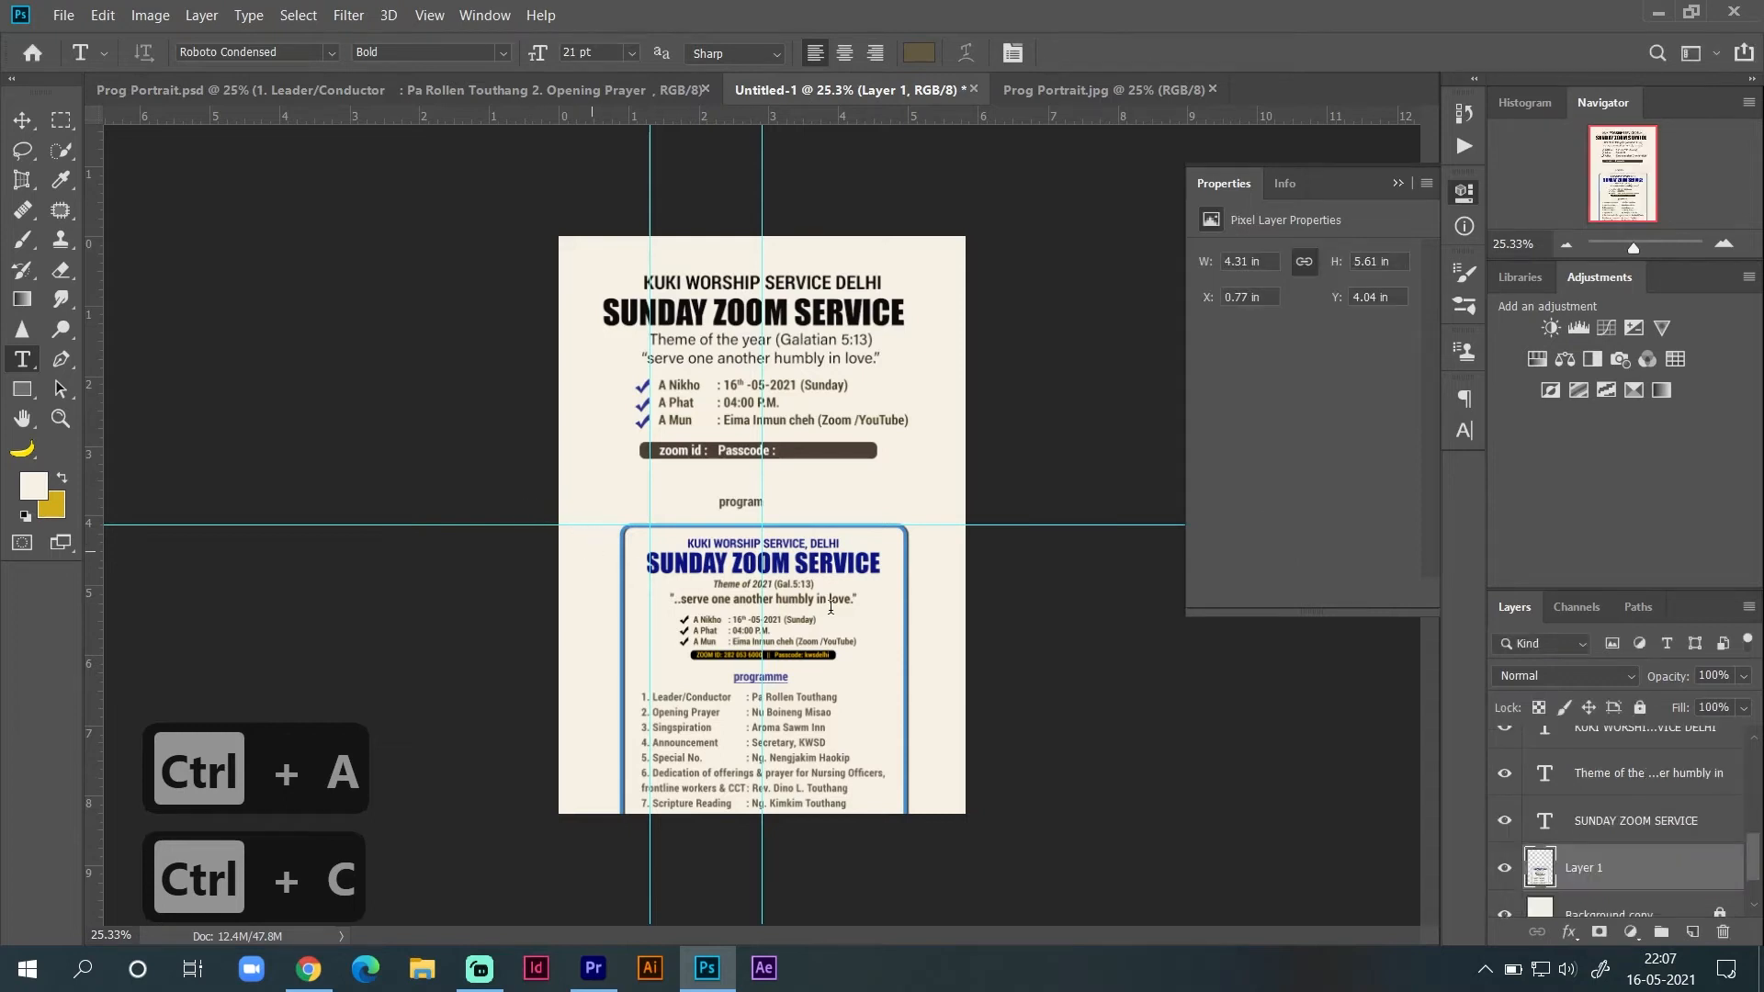
pyautogui.click(591, 548)
pyautogui.hotkey('ctrl', 'v')
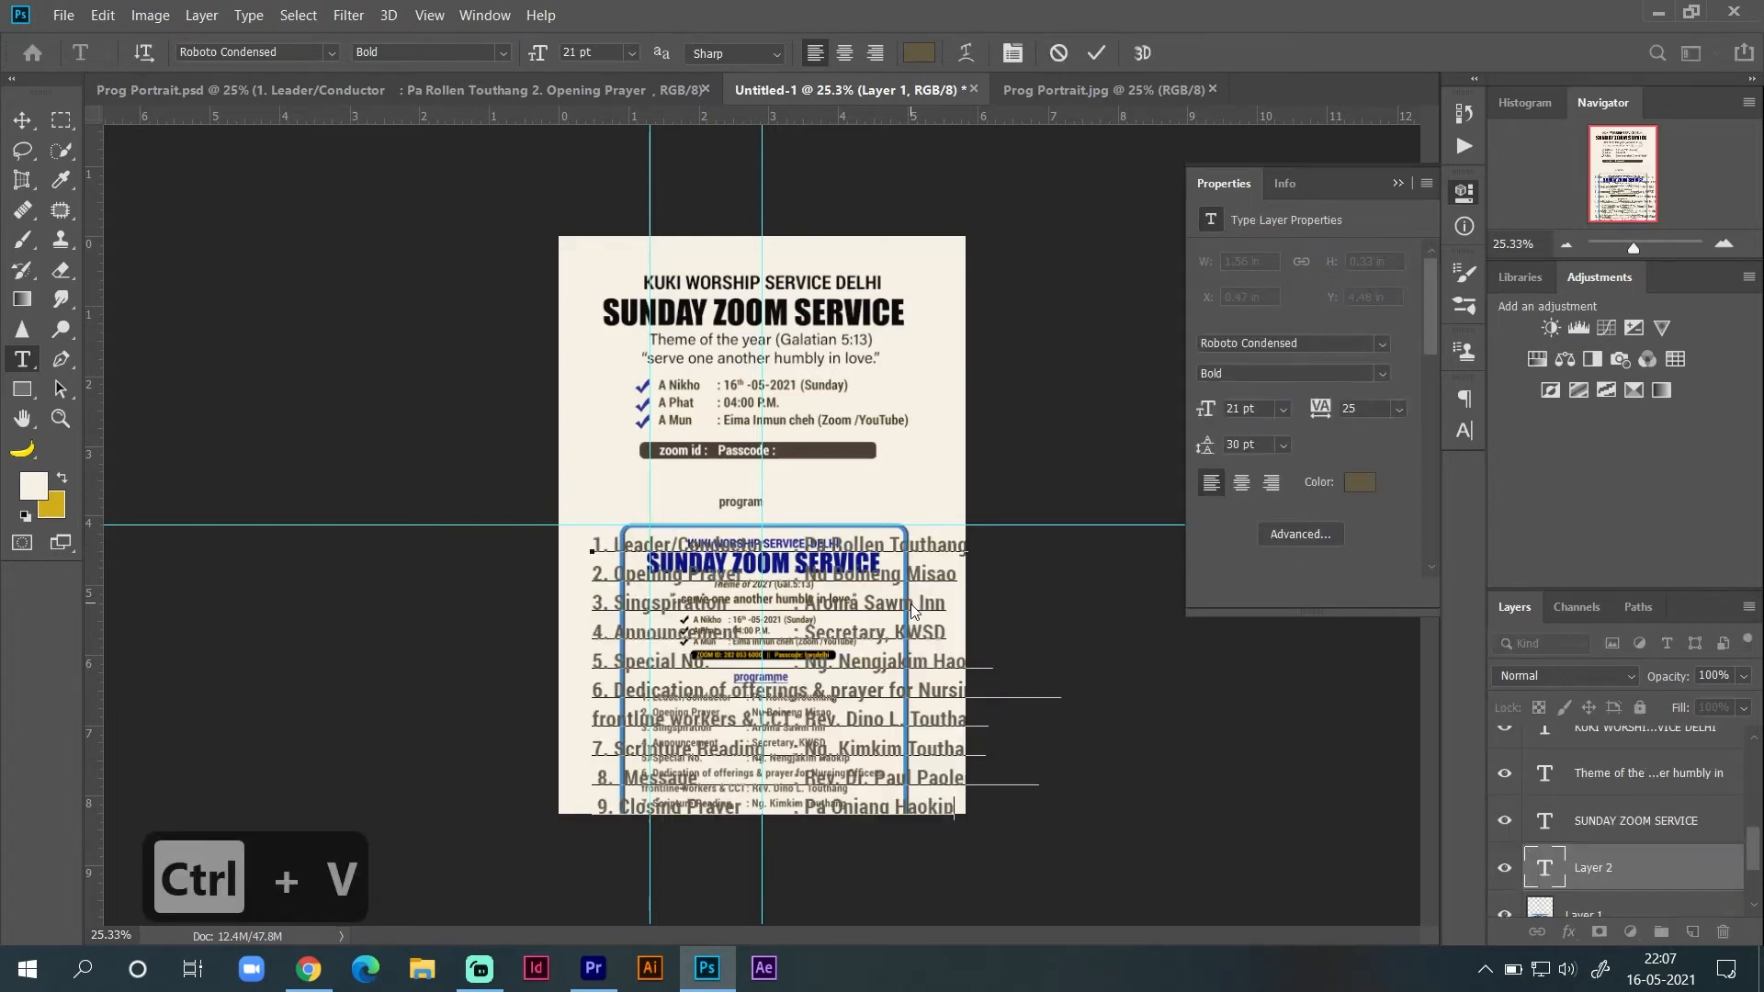
# Step: Hide the programme image on Layer 1 and position the pasted list directly below the "program" heading
pyautogui.click(22, 119)
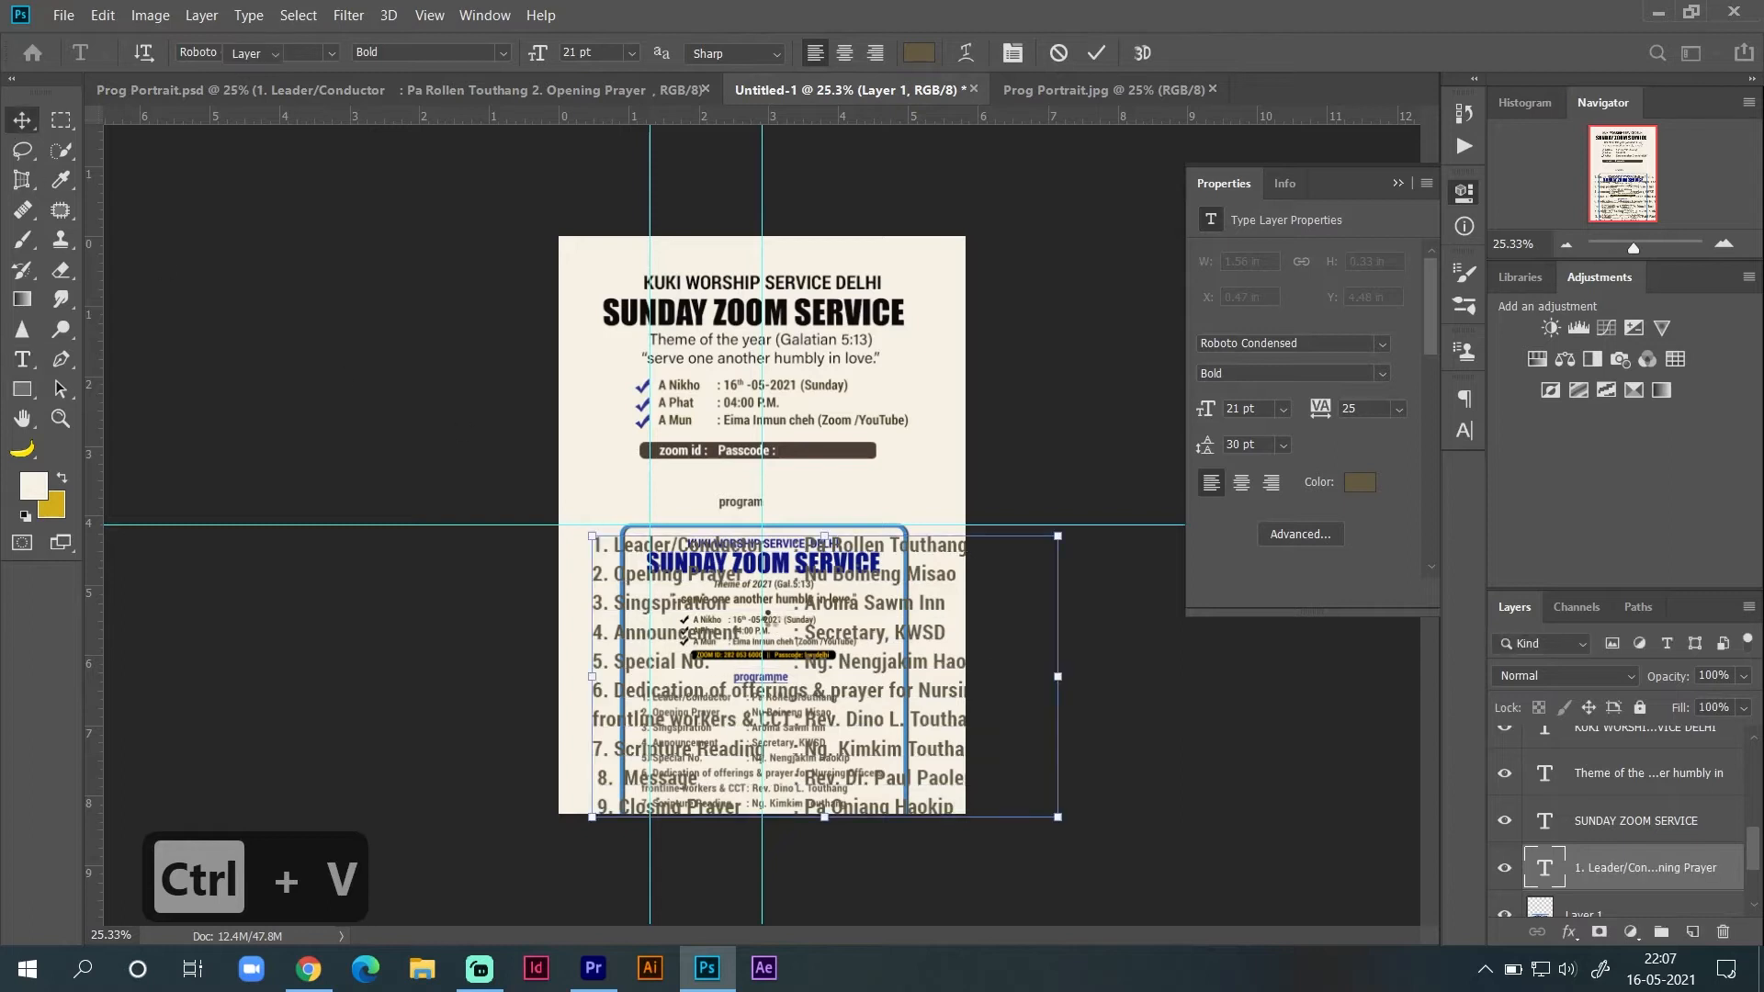
pyautogui.moveTo(961, 562); pyautogui.dragTo(955, 630)
pyautogui.click(853, 561)
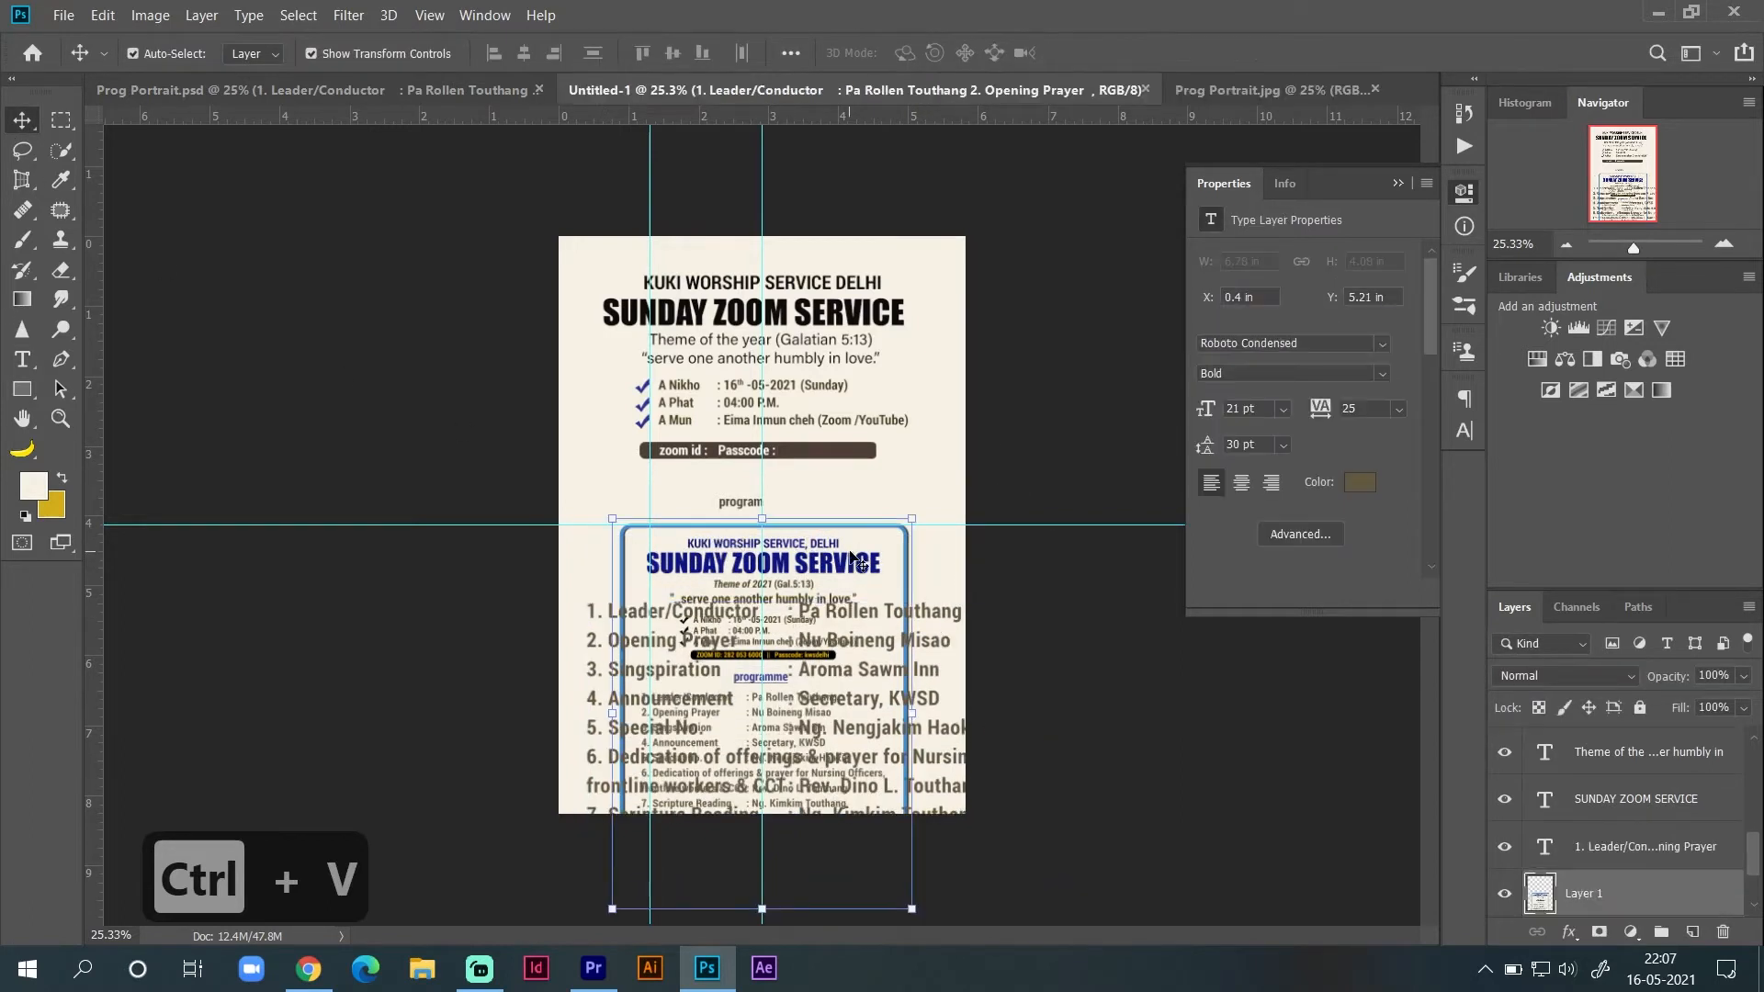
pyautogui.click(1503, 895)
pyautogui.moveTo(832, 666); pyautogui.dragTo(832, 571)
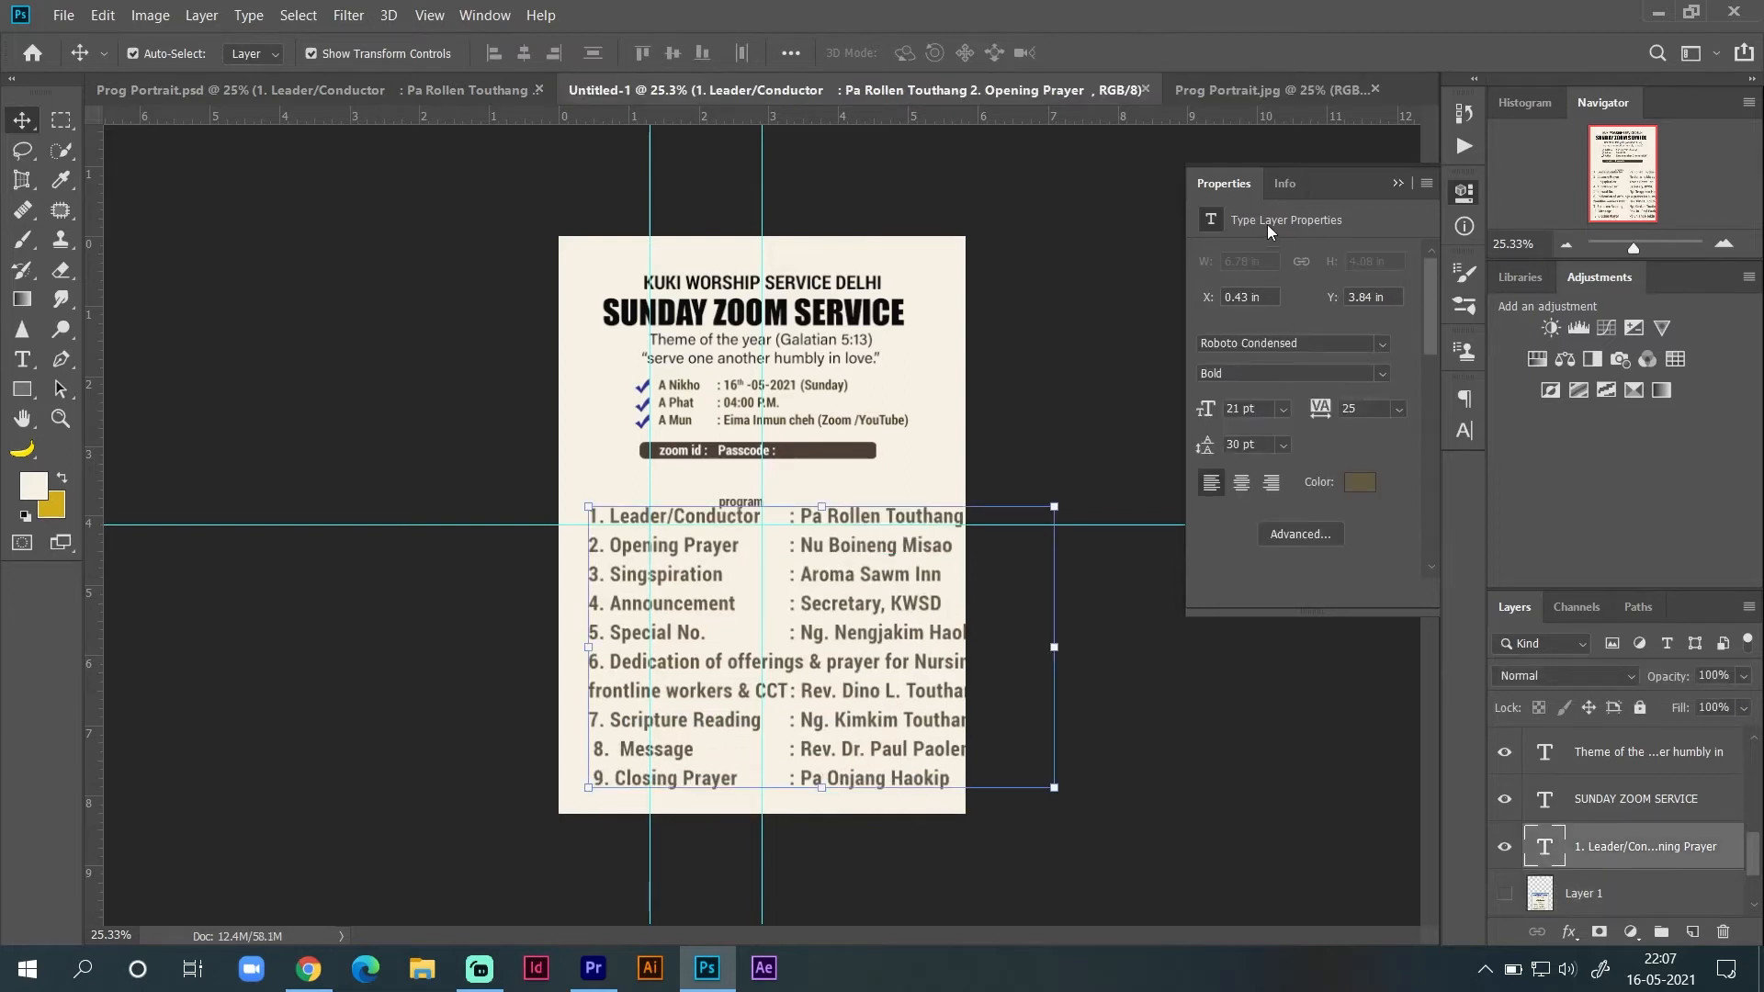
# Step: Set the font size of the pasted programme list to 16 pt
pyautogui.click(1465, 430)
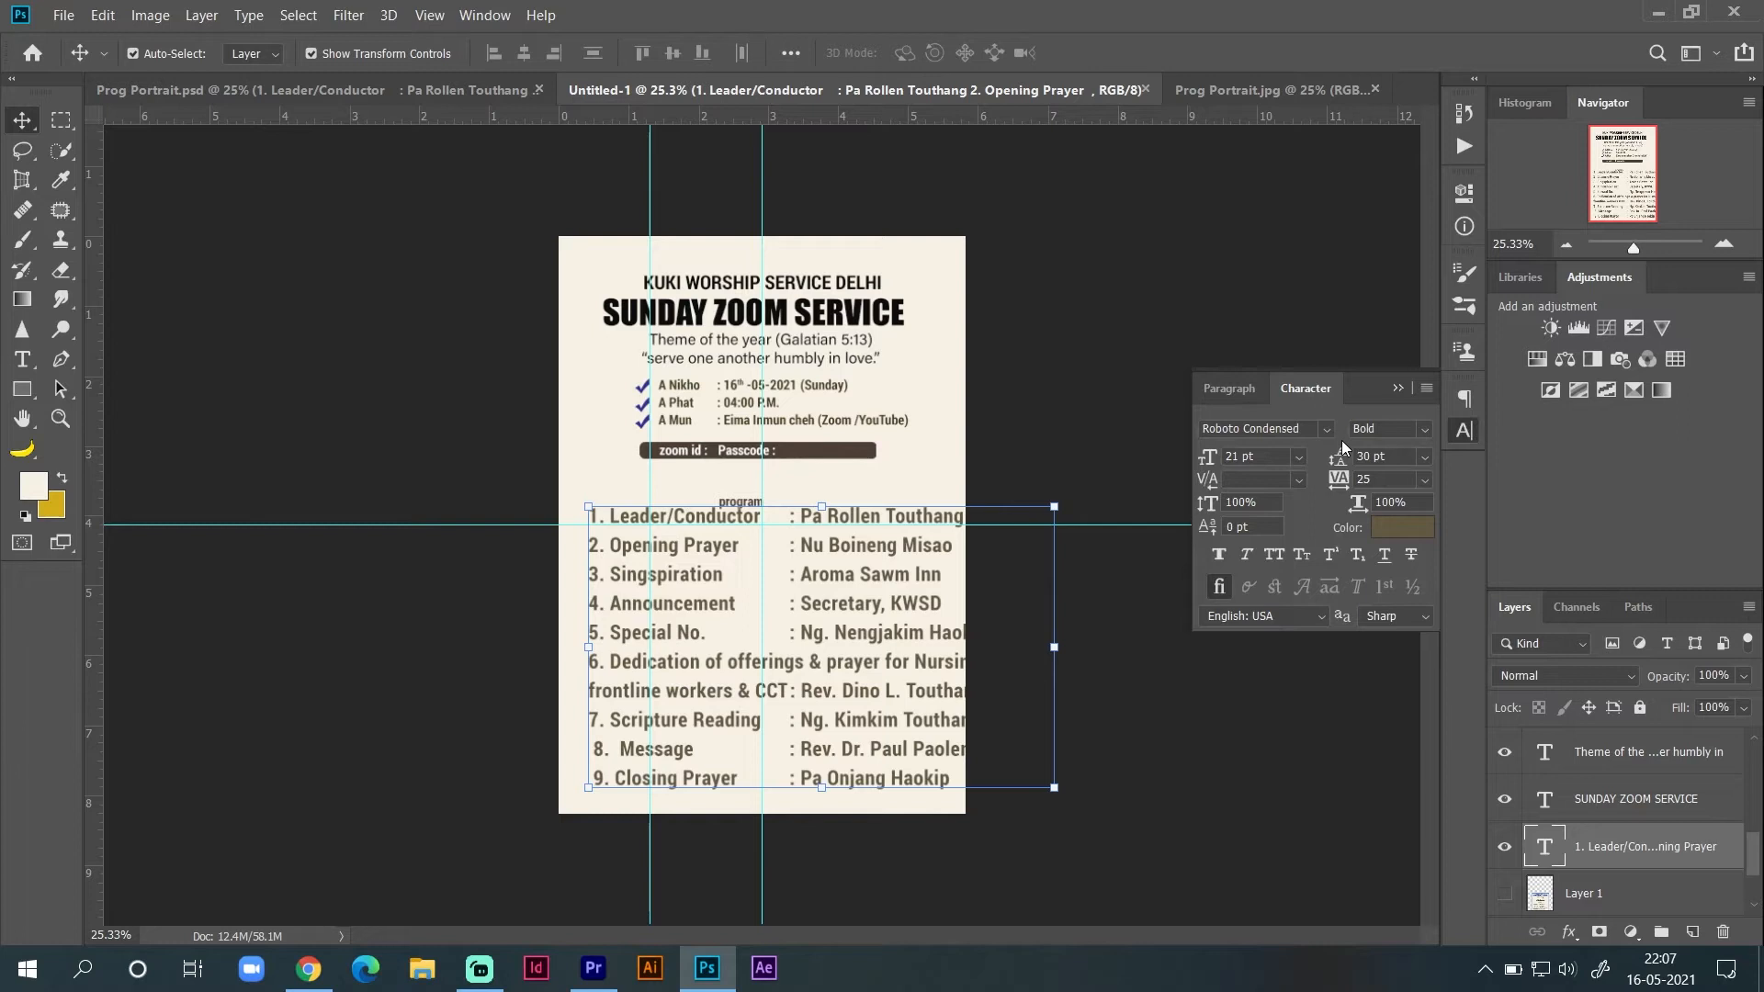
pyautogui.click(1298, 457)
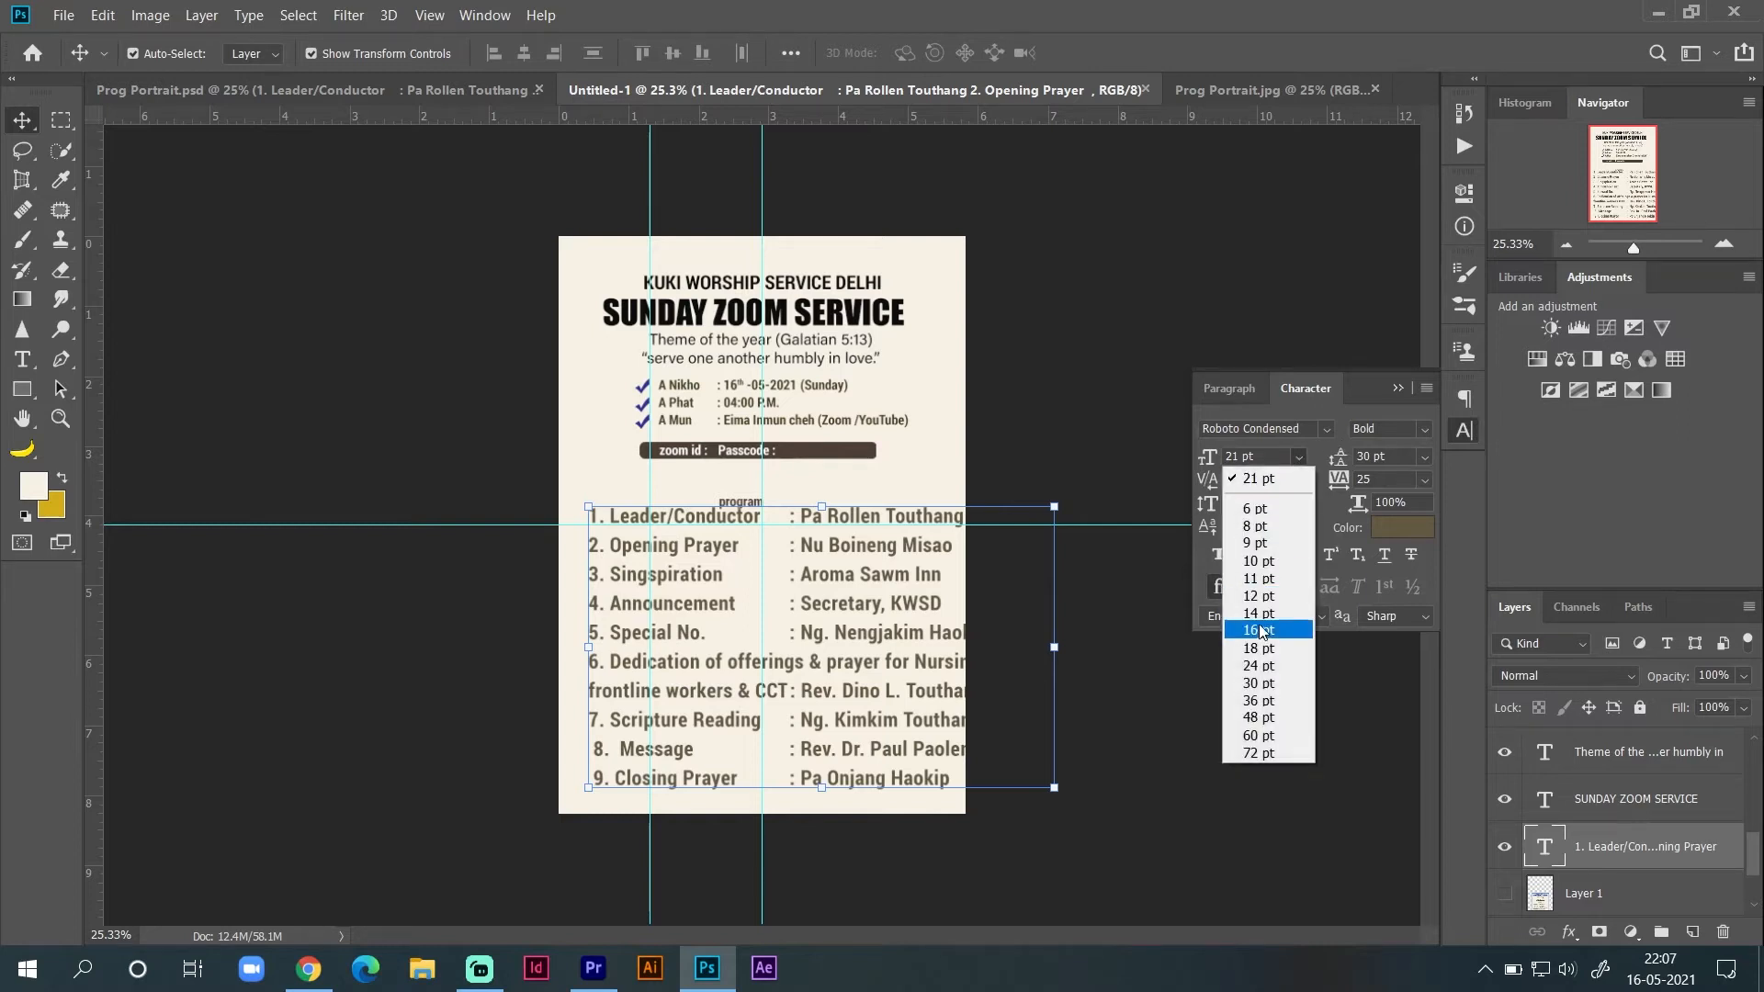
pyautogui.click(1259, 630)
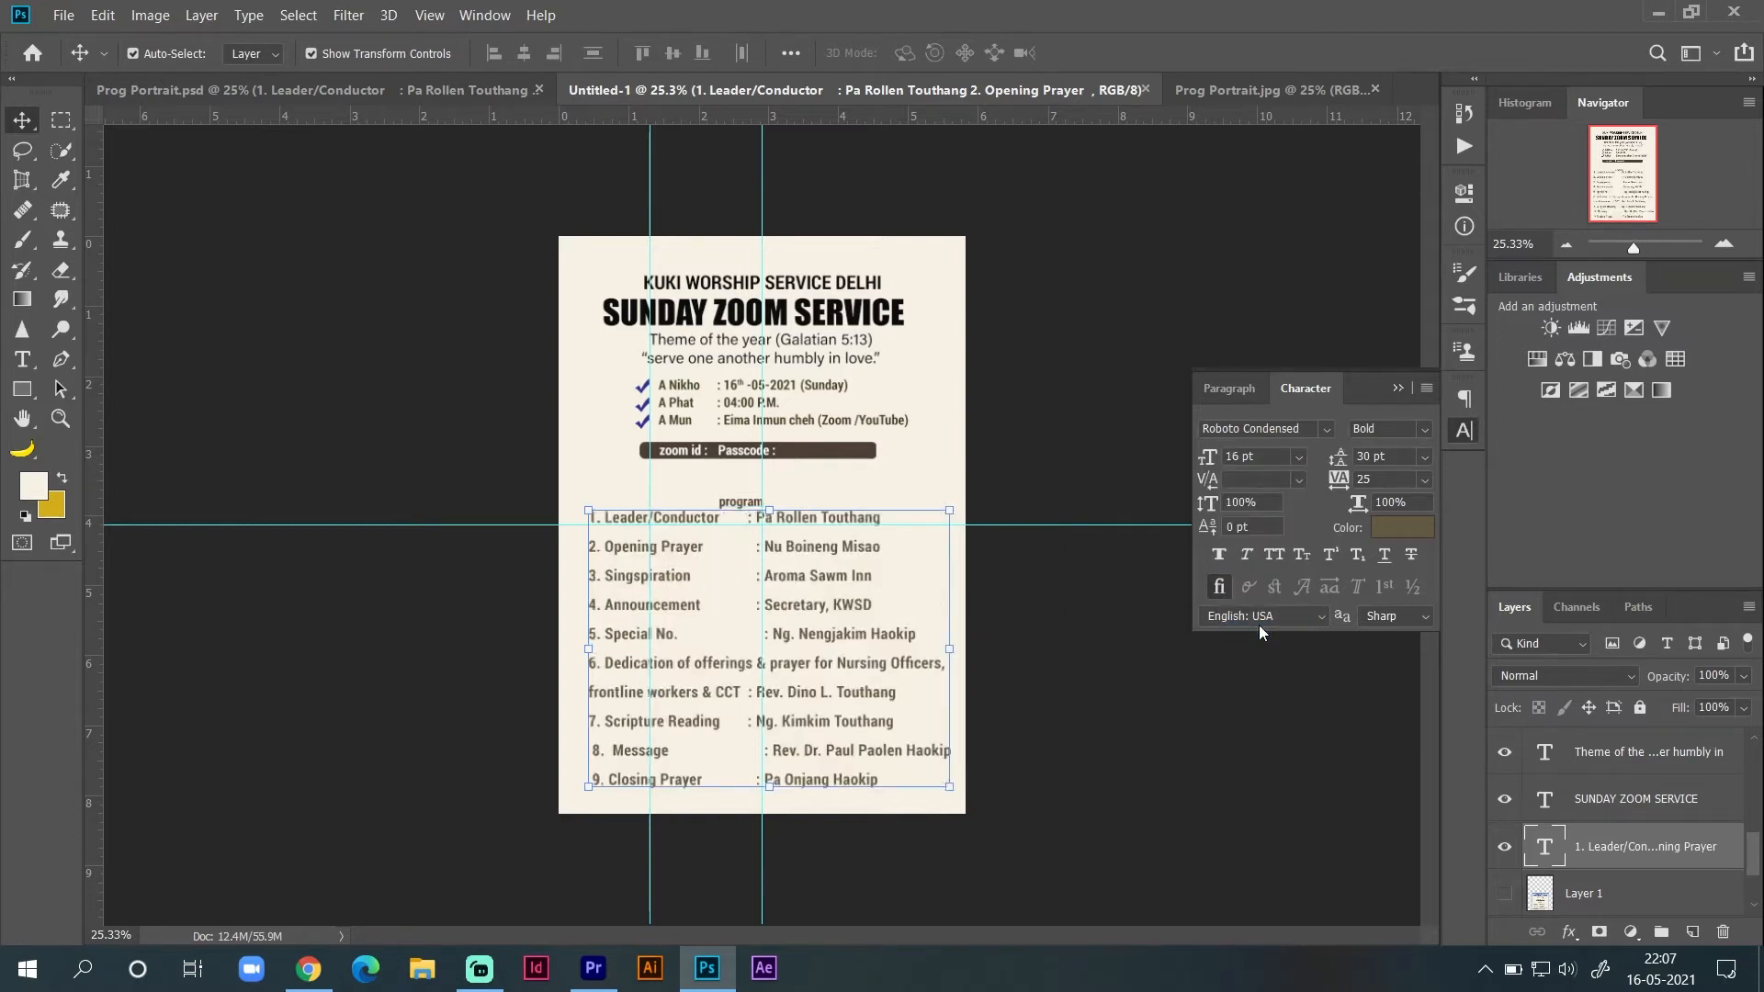
# Step: Tighten the line spacing of the programme list by setting its leading to 22 pt
pyautogui.click(1430, 456)
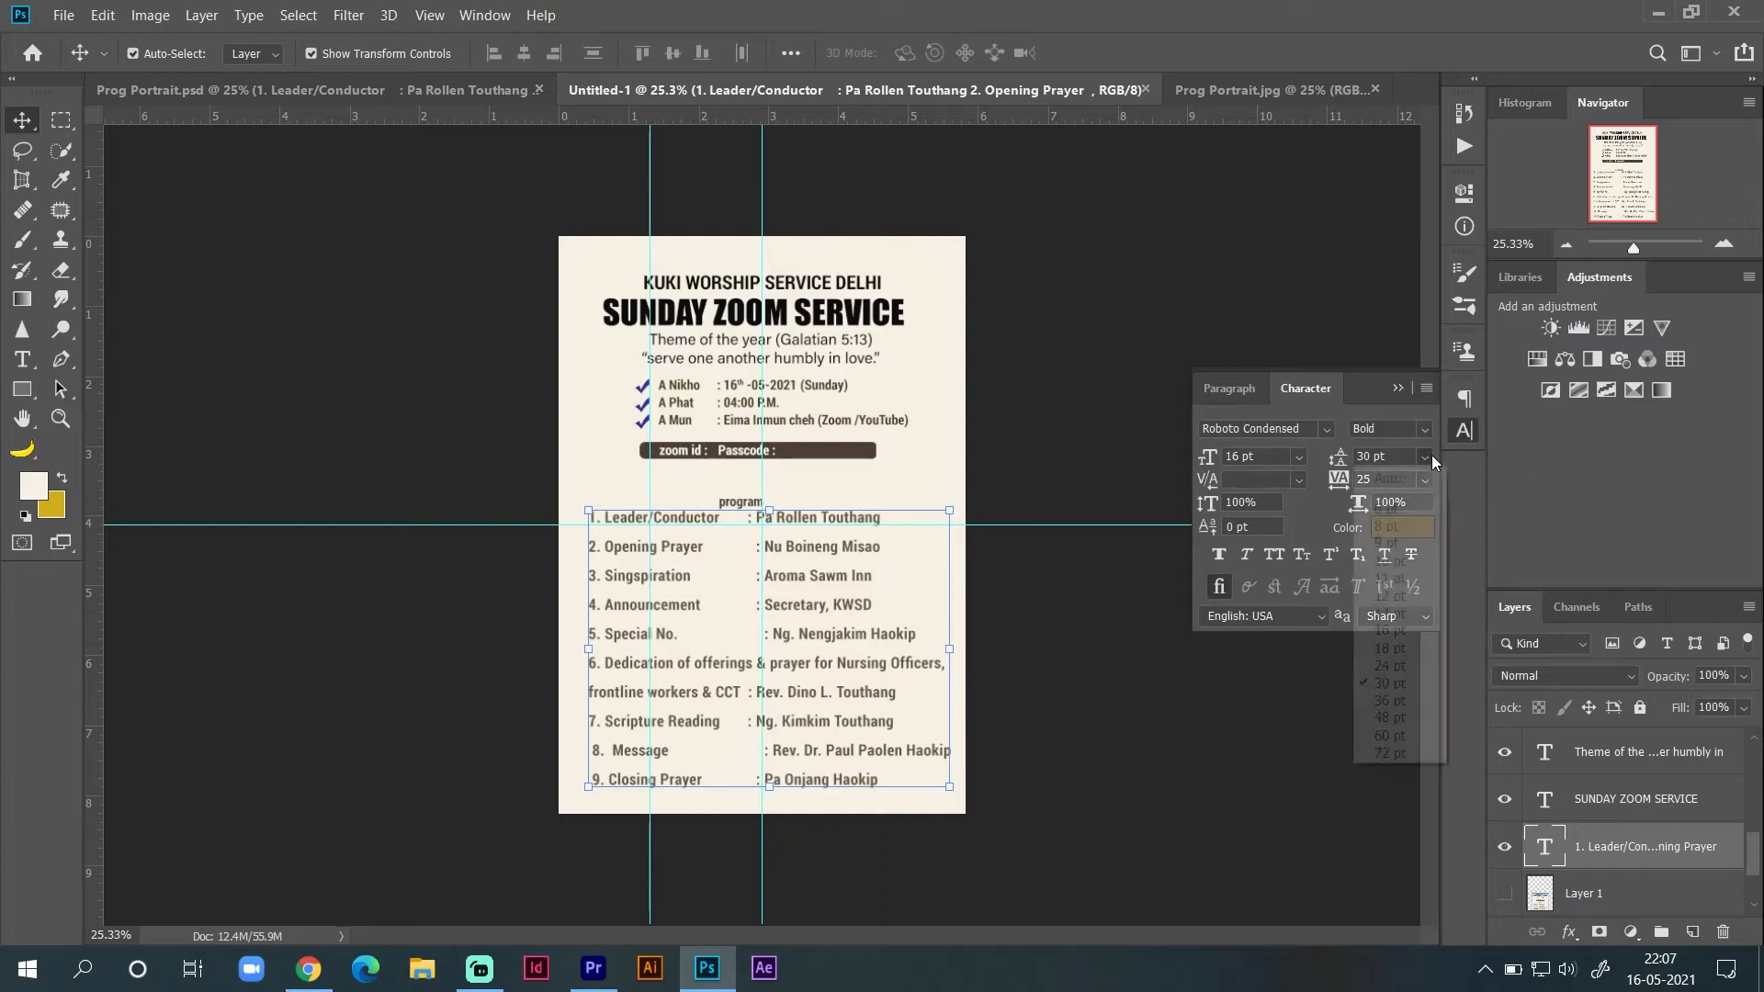
pyautogui.click(1398, 666)
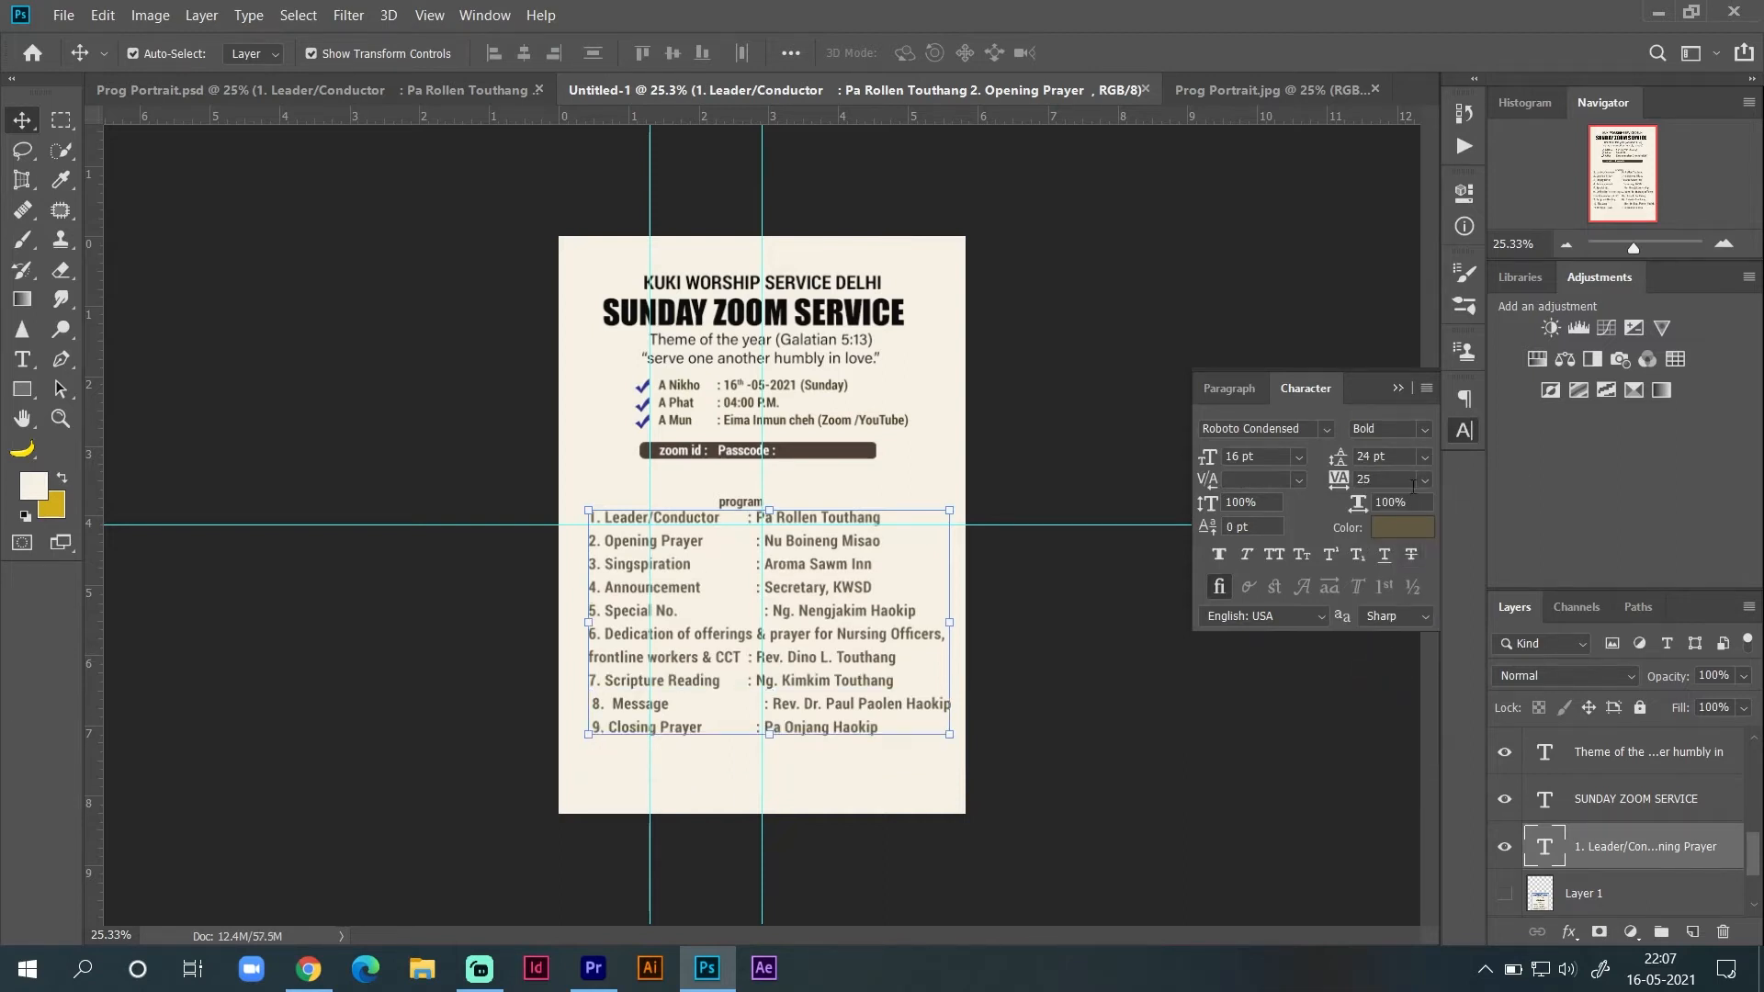
pyautogui.click(1424, 456)
pyautogui.click(1398, 646)
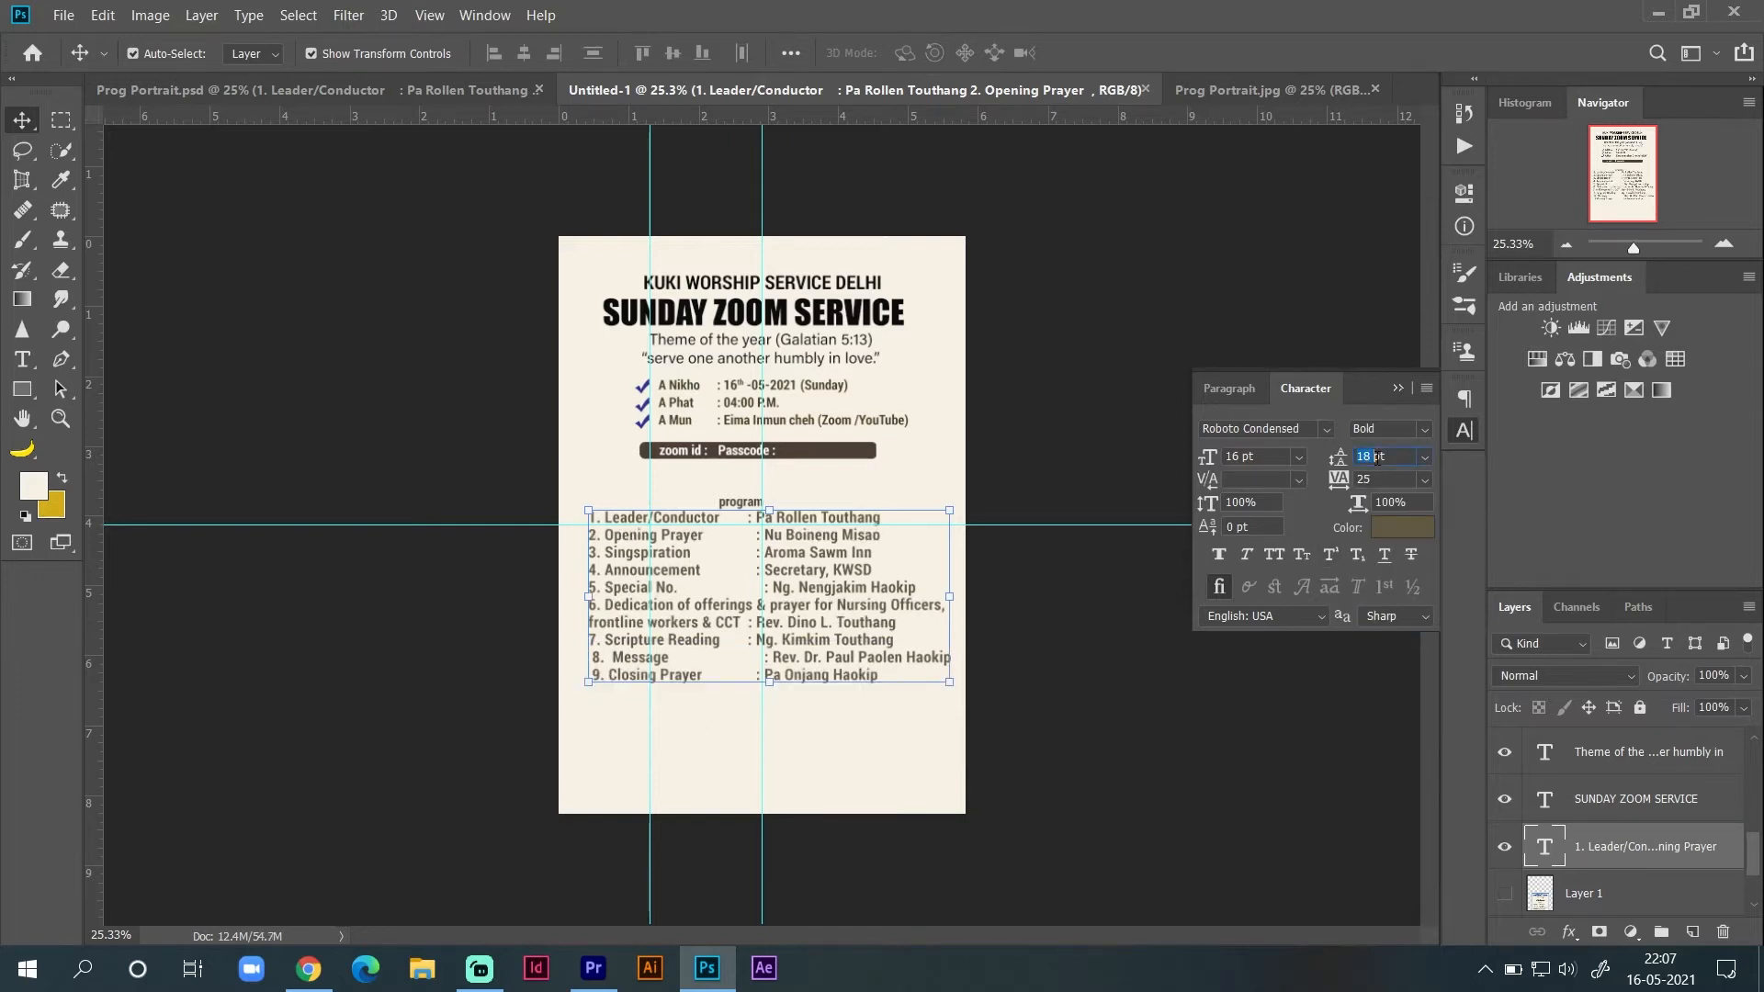
pyautogui.press('Up')
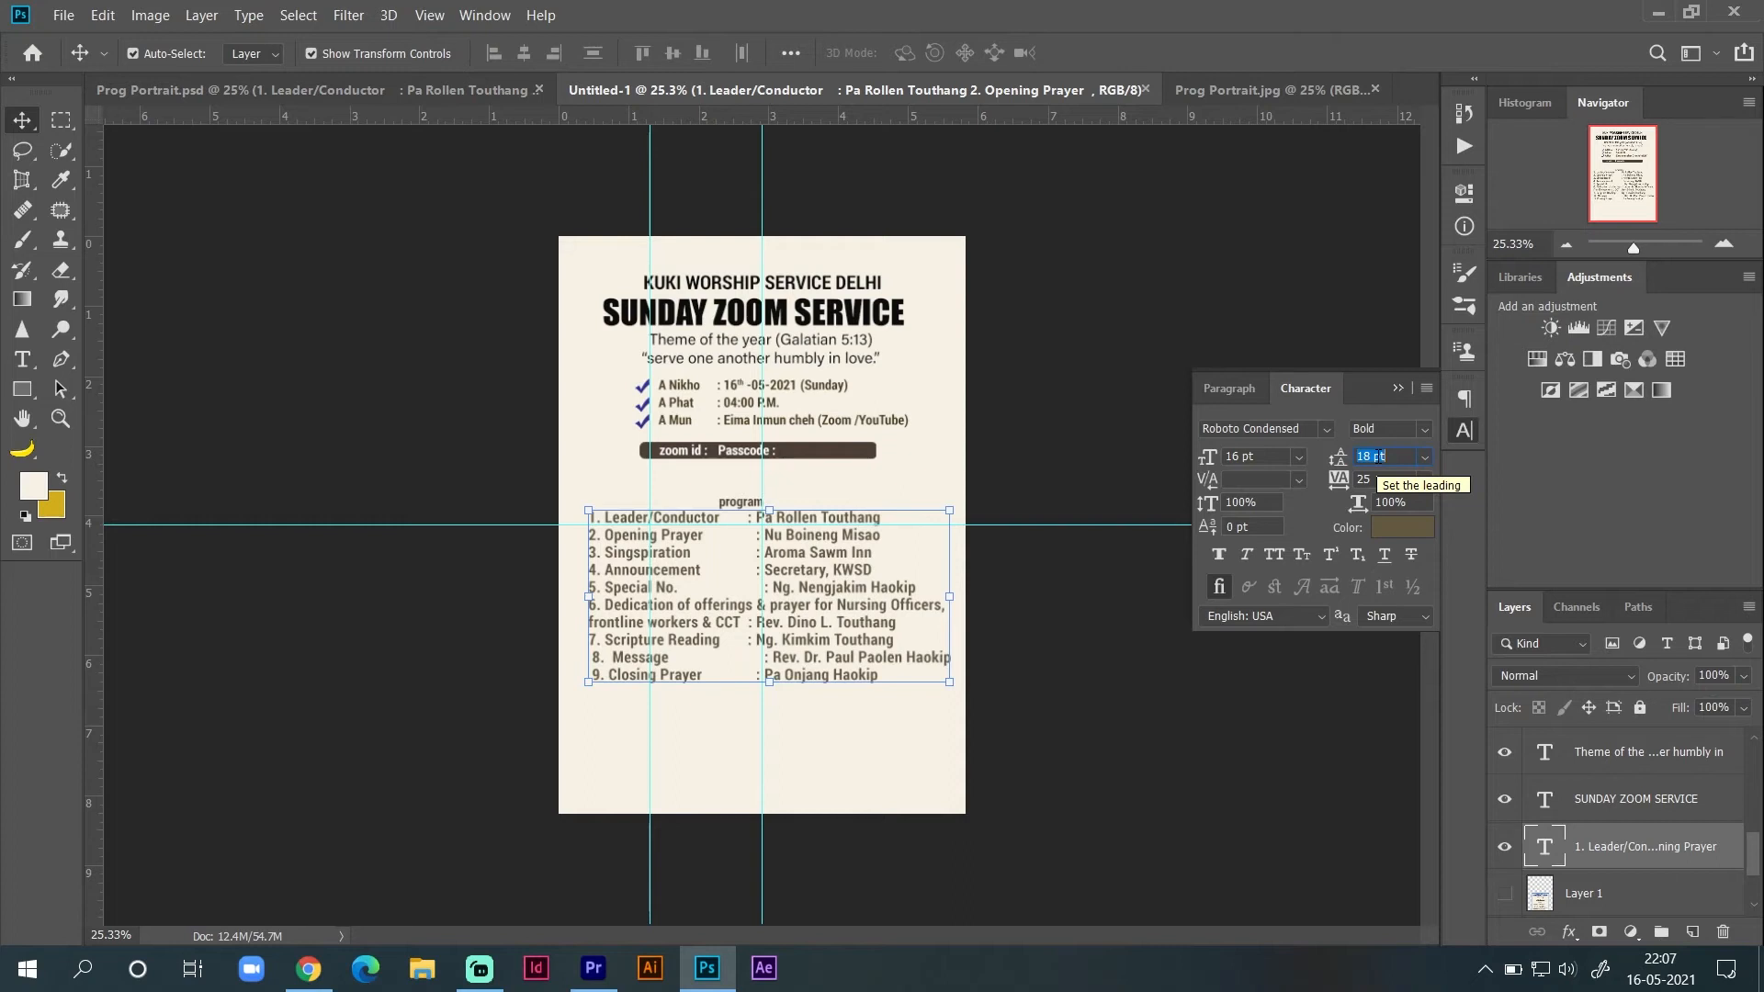
pyautogui.press('Up')
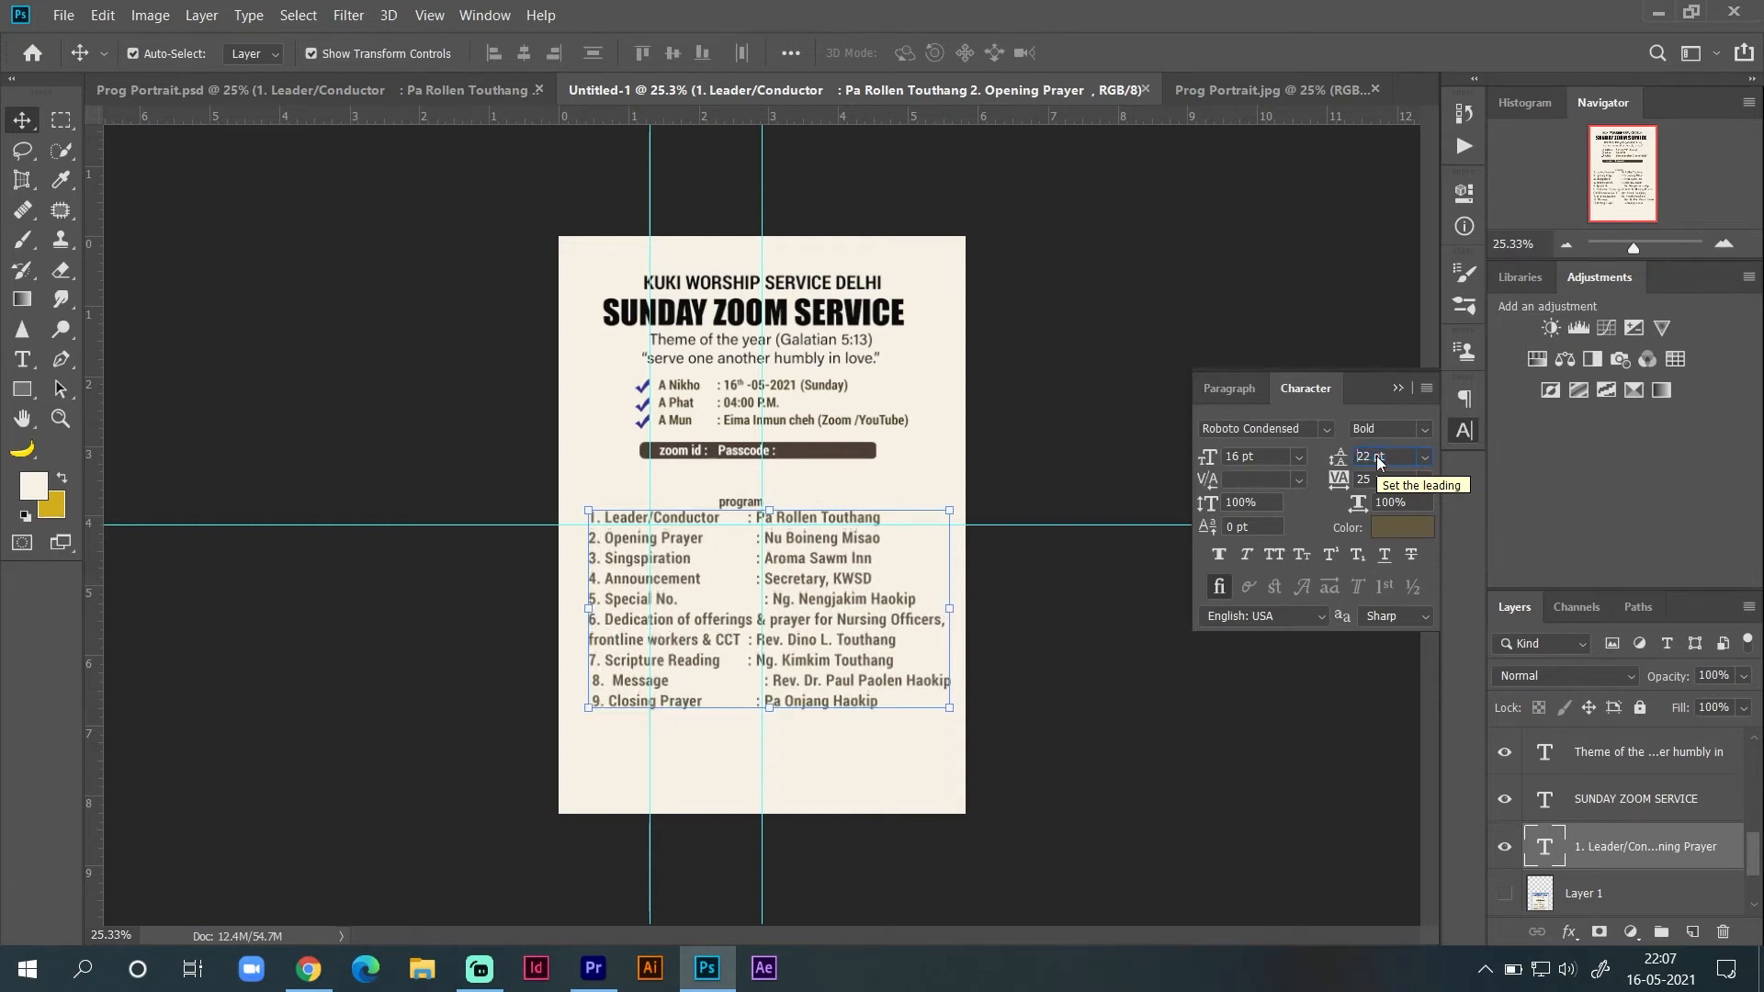
pyautogui.click(1428, 456)
pyautogui.click(1589, 466)
pyautogui.click(1589, 467)
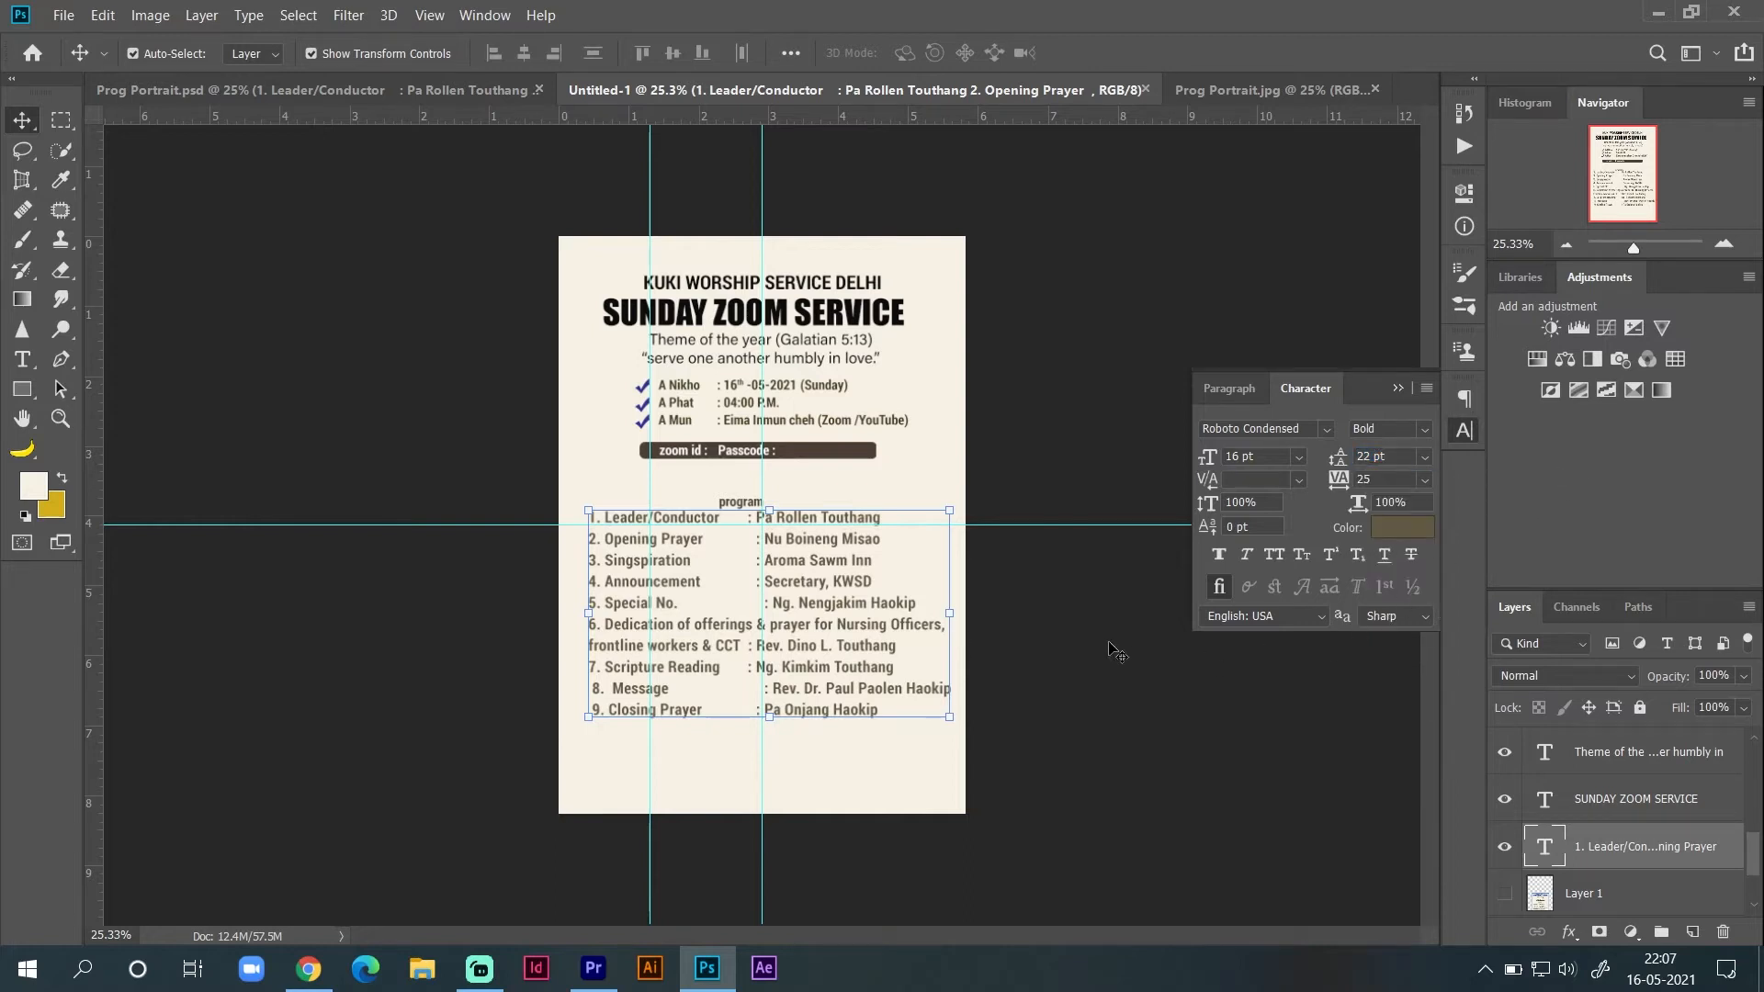
# Step: Align the colons of list item 1 and of item 6's second line with the list's colon column
pyautogui.click(1740, 248)
pyautogui.press('t')
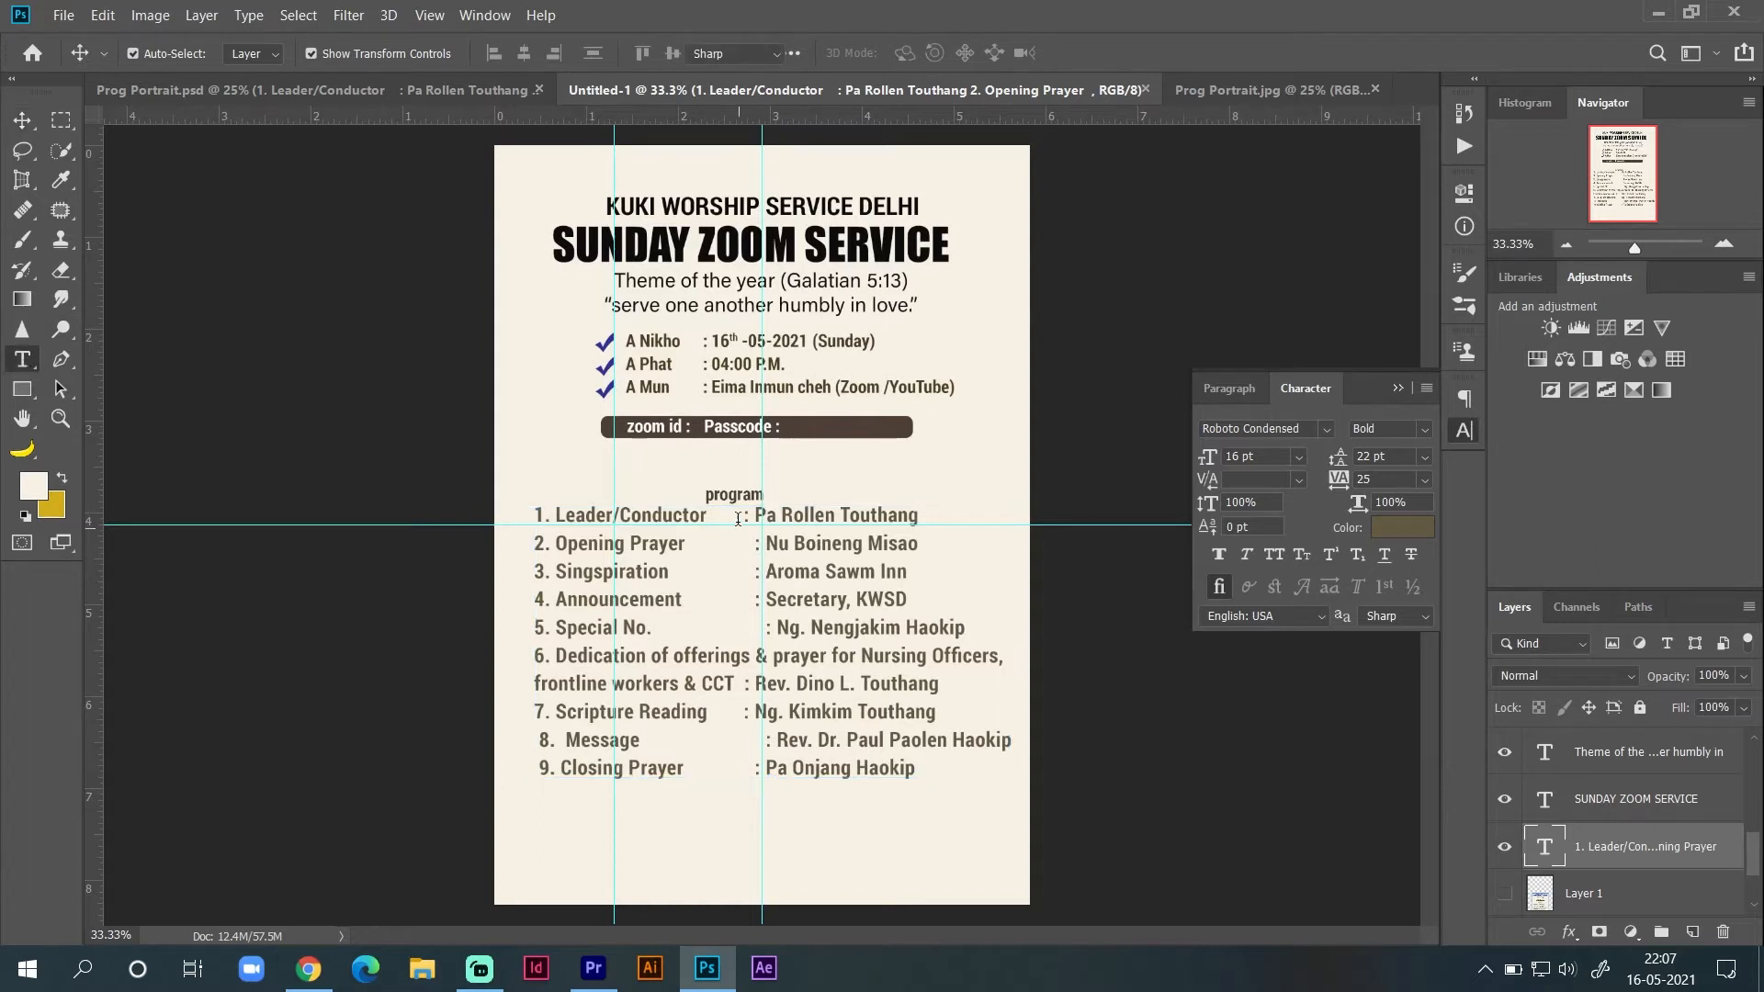
pyautogui.click(738, 519)
pyautogui.press('Tab')
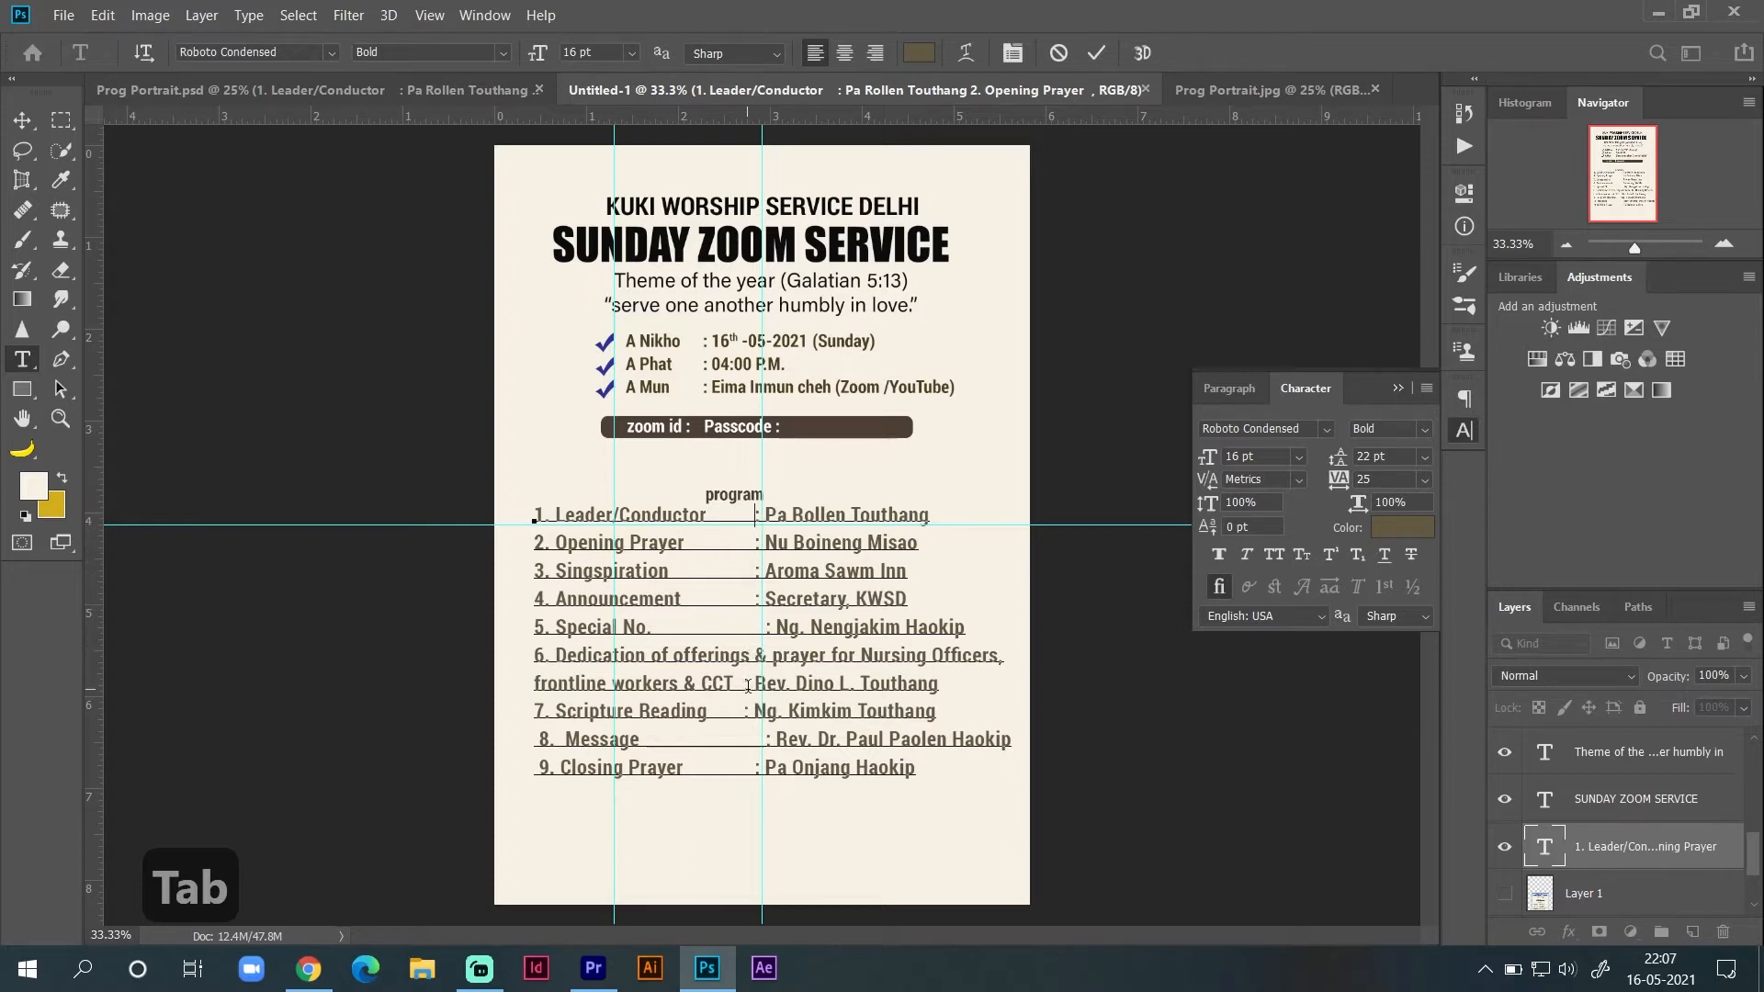
pyautogui.press('Tab')
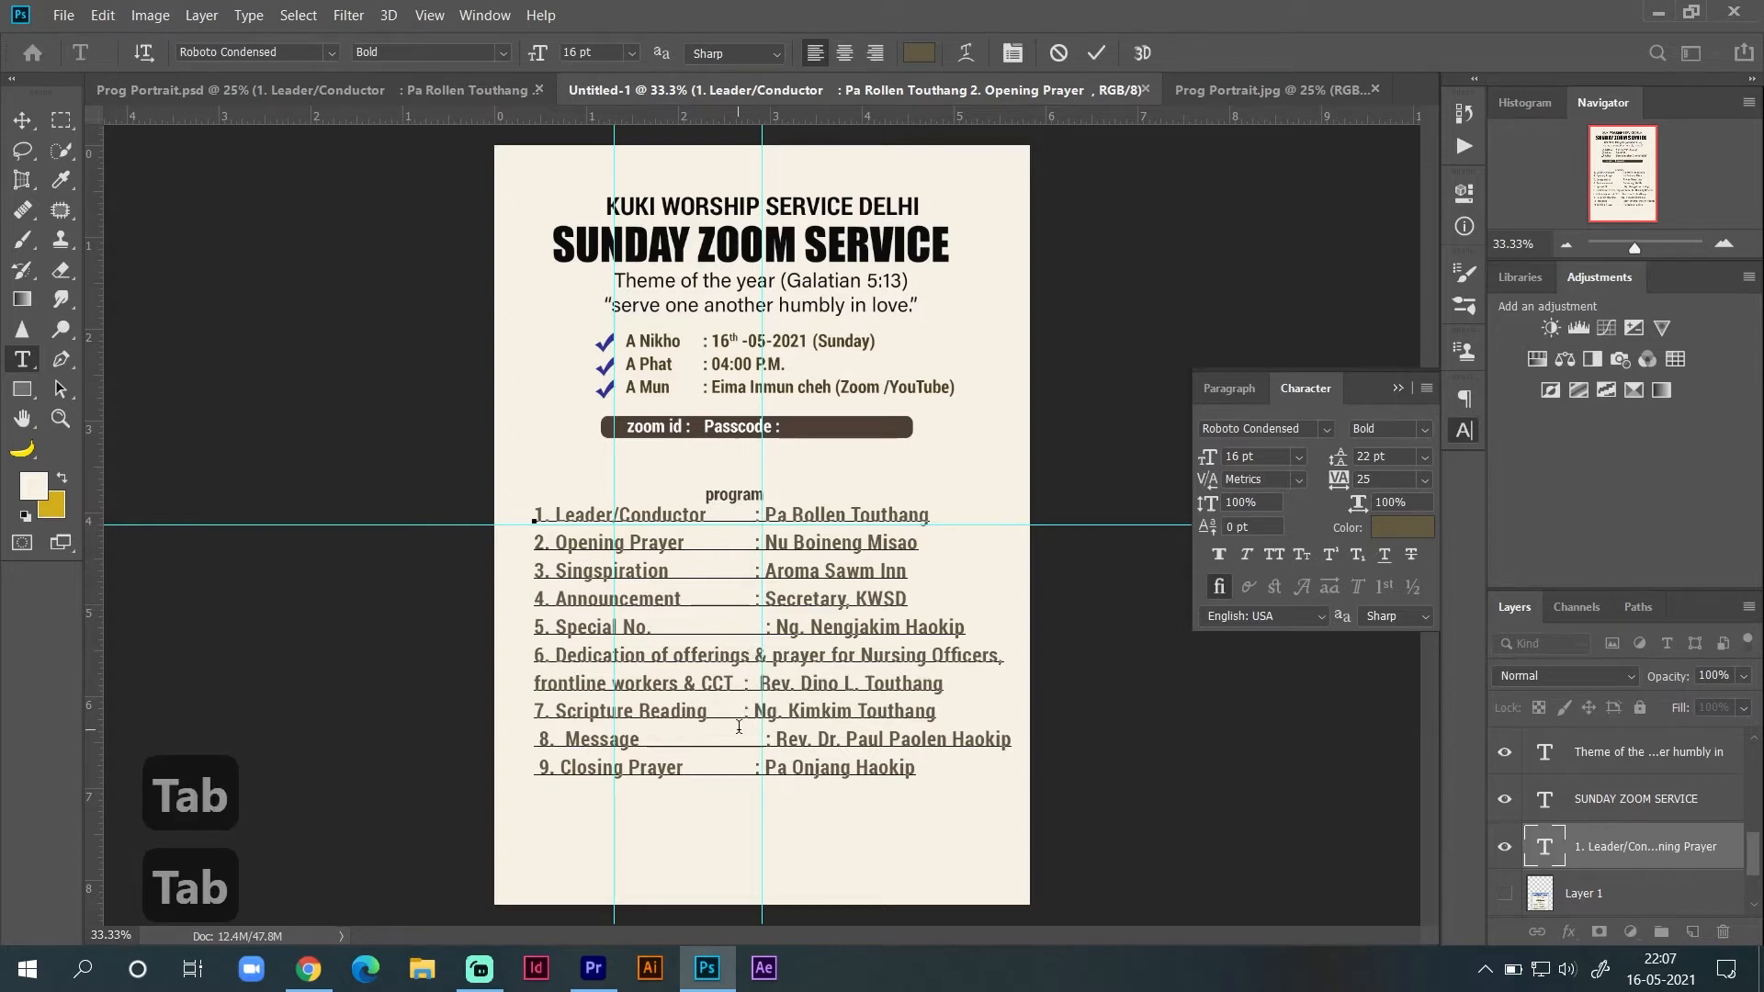
pyautogui.press('BackSpace')
pyautogui.press('Tab')
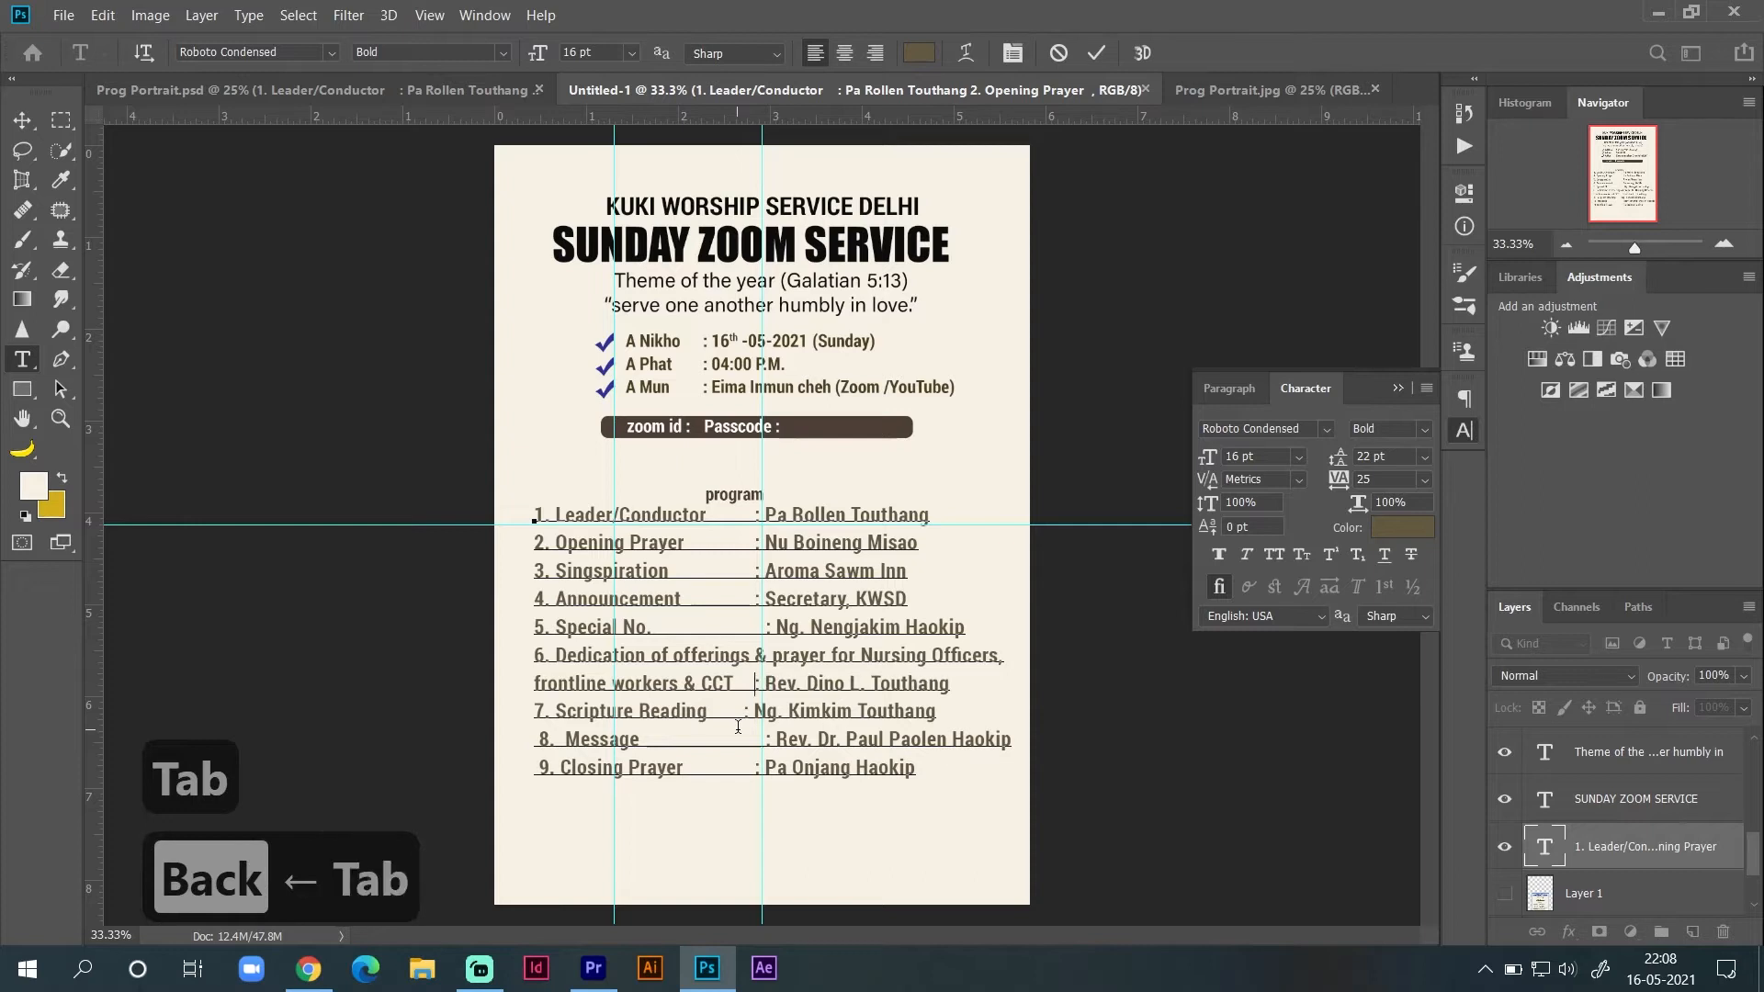
# Step: Align the colons of list items 7, 8 and 5 with the same column and commit the text edit
pyautogui.click(740, 708)
pyautogui.press('Tab')
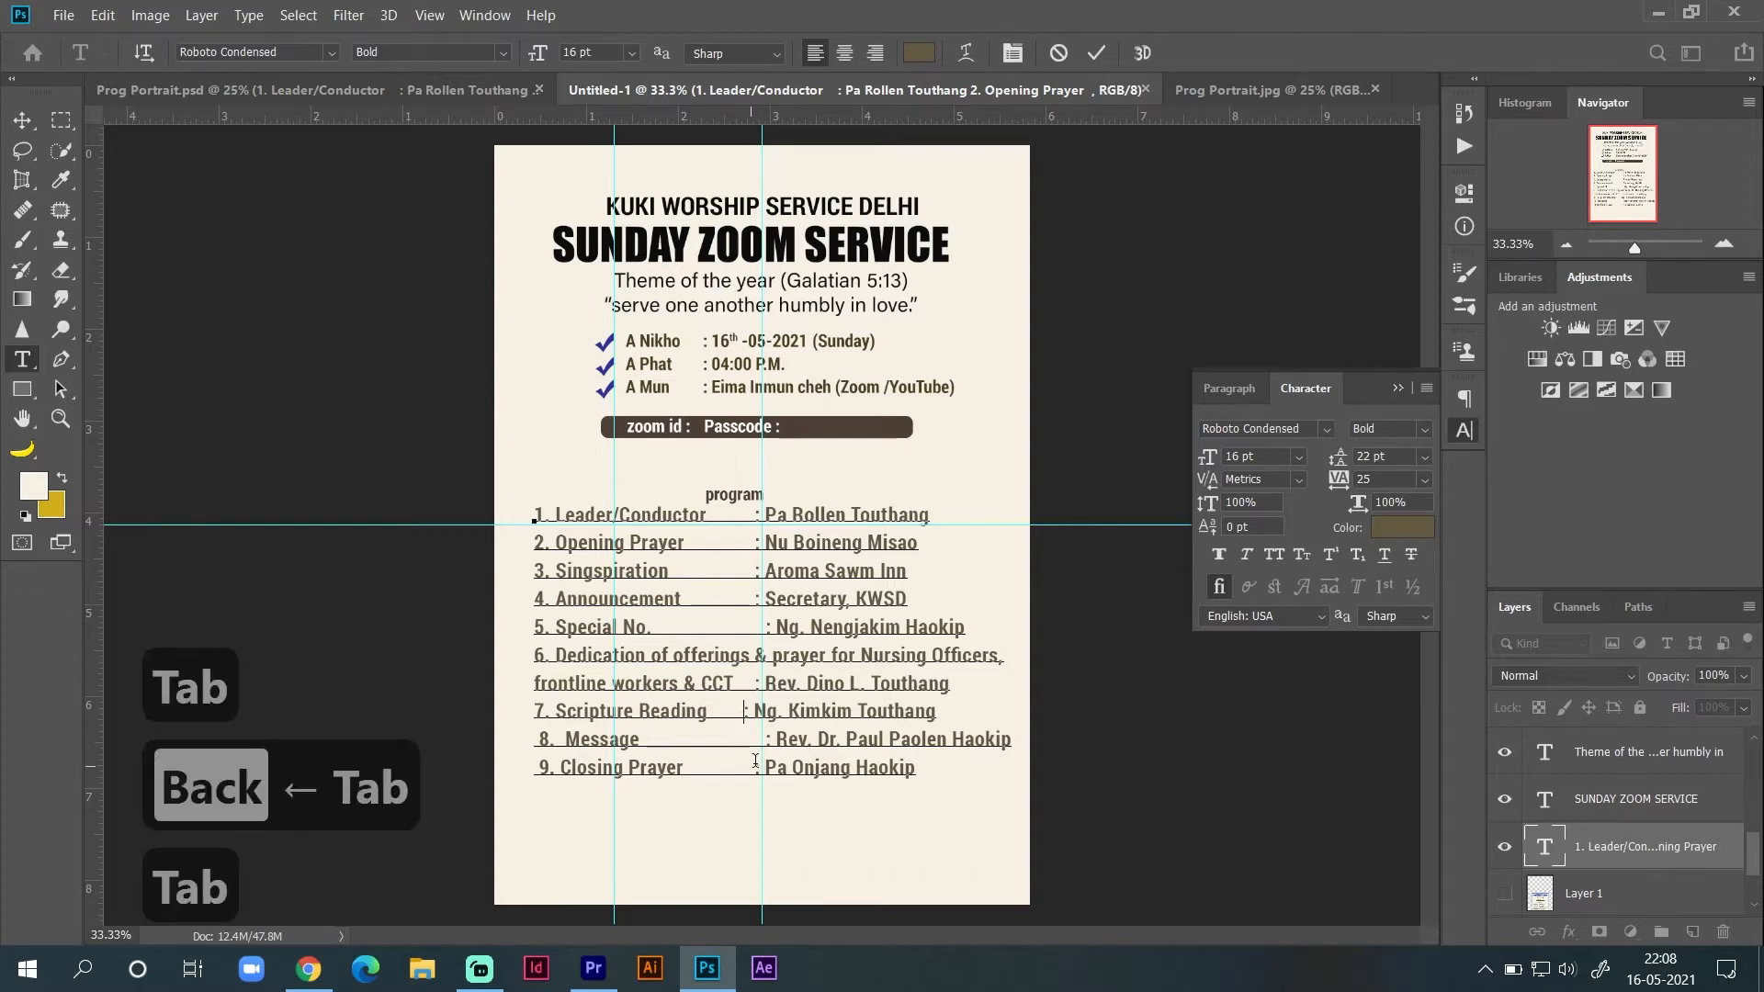
pyautogui.press('BackSpace')
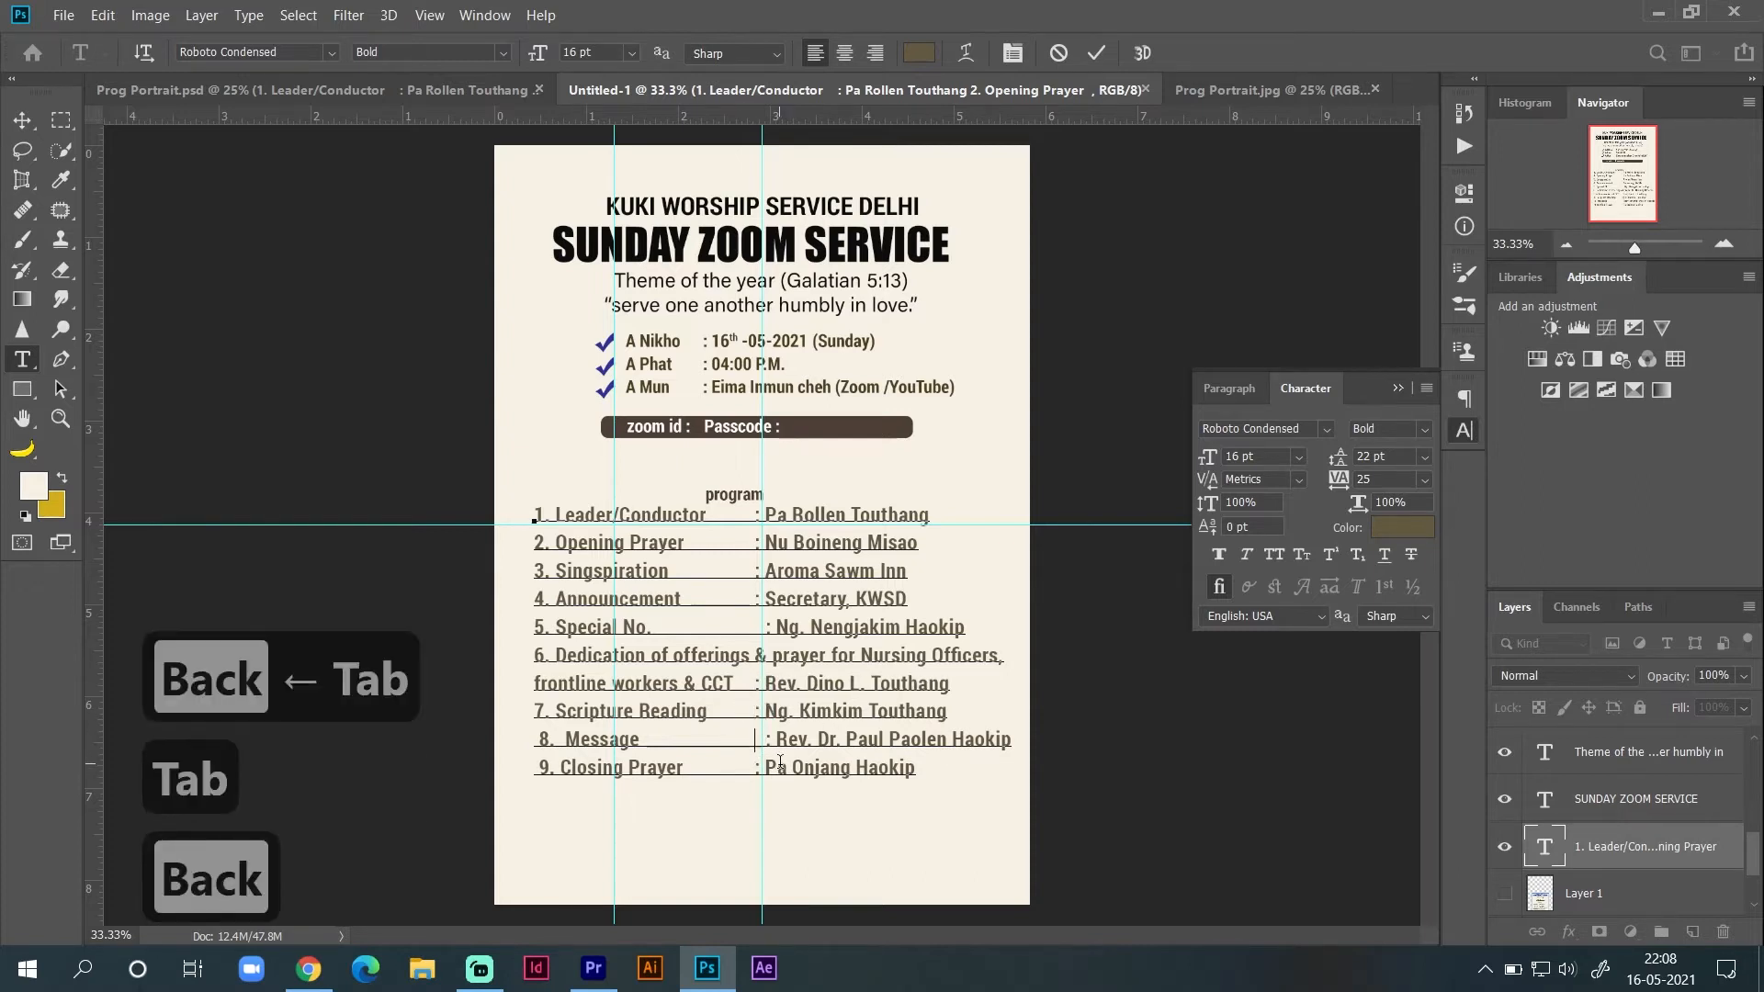
pyautogui.click(757, 627)
pyautogui.press('Delete')
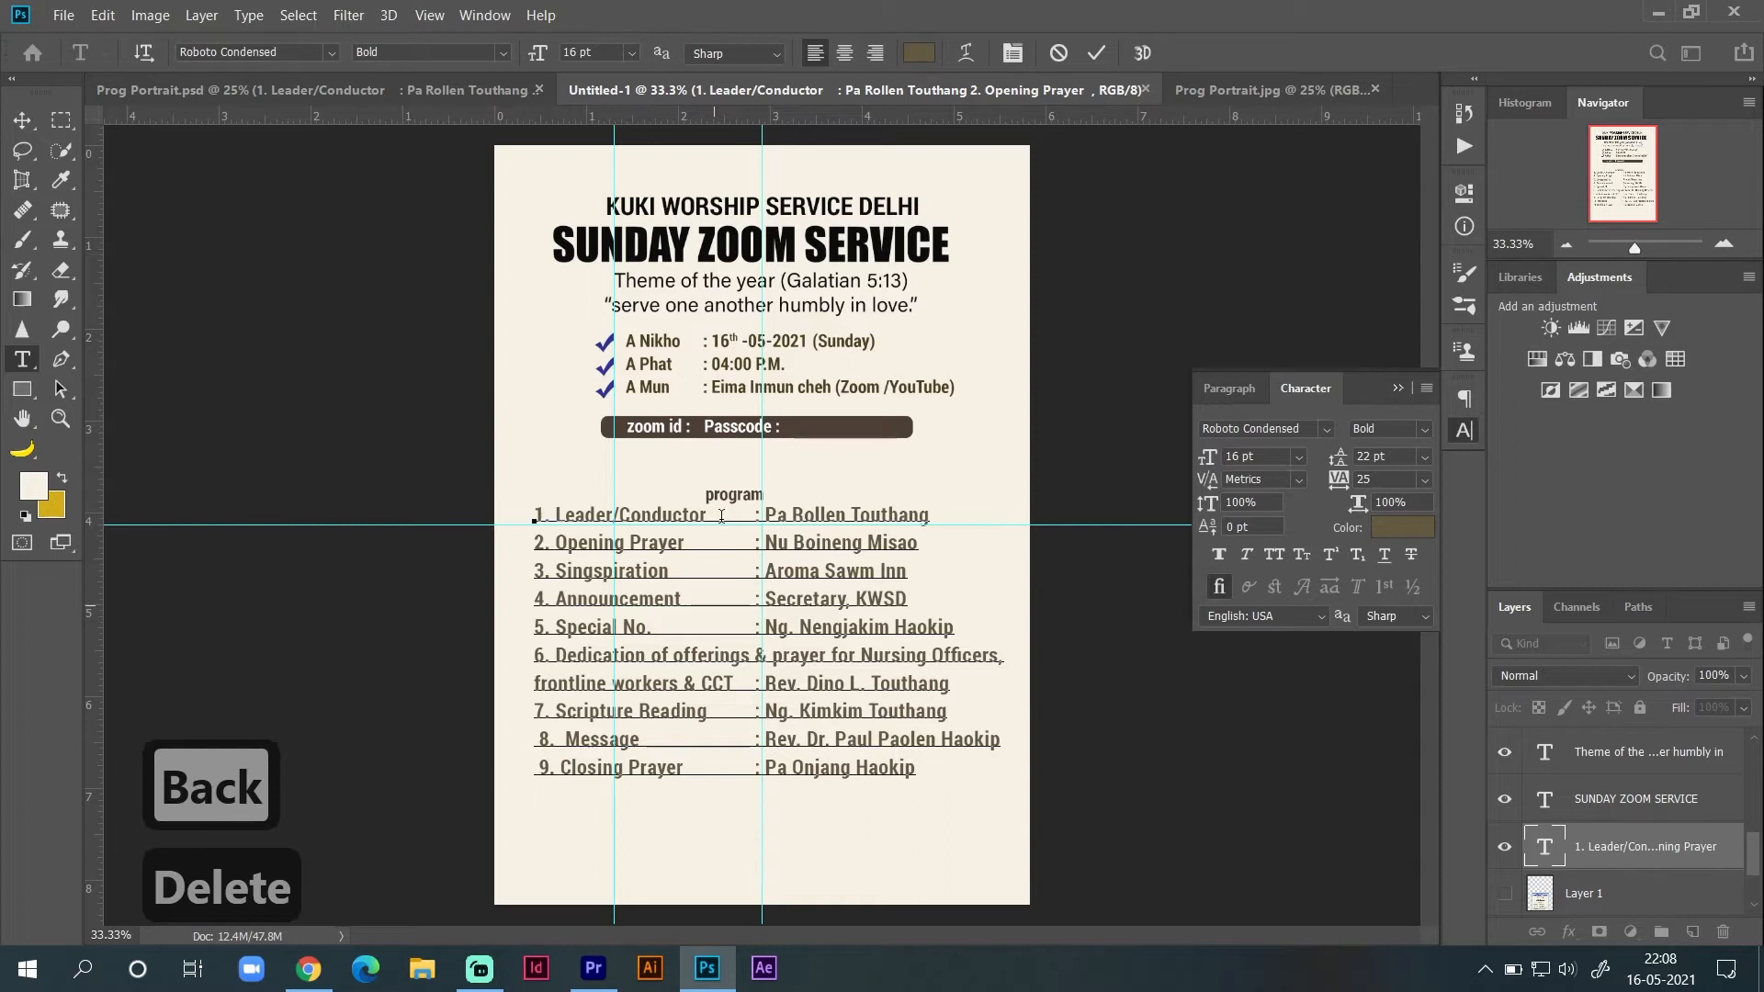
pyautogui.hotkey('ctrl', 'Return')
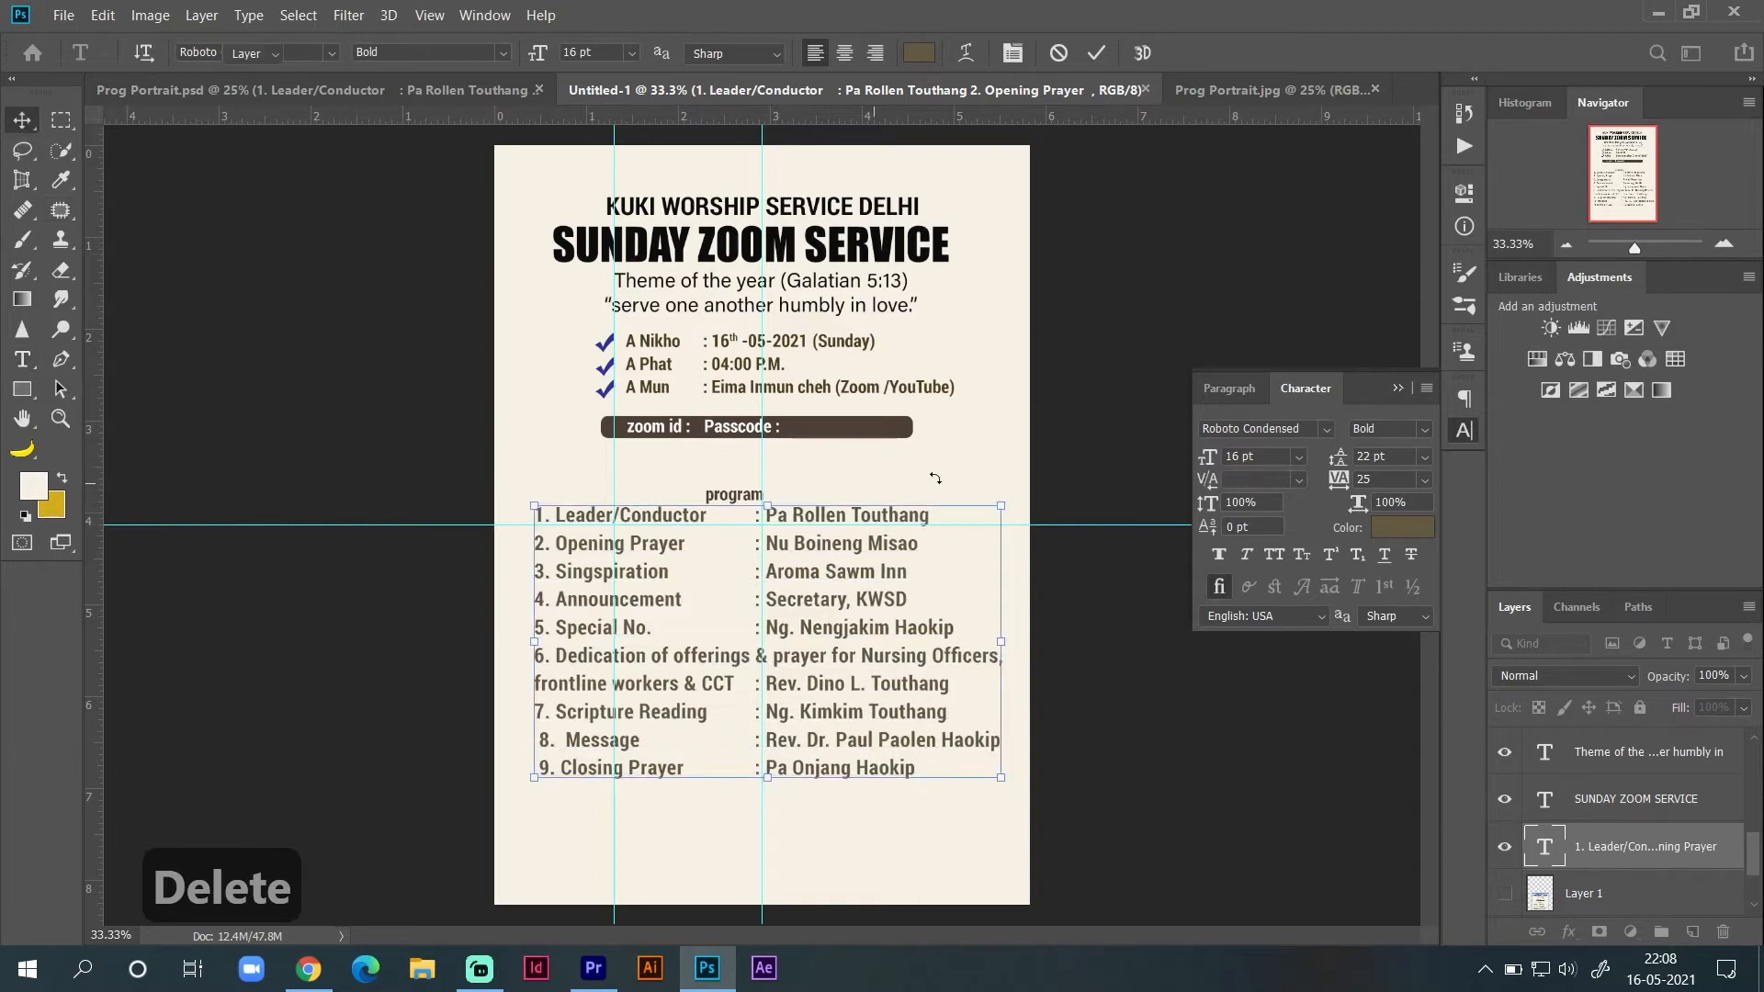
# Step: Enlarge the "program" heading to 24 pt and place it midway between the Zoom bar and the list
pyautogui.moveTo(738, 496); pyautogui.dragTo(746, 484)
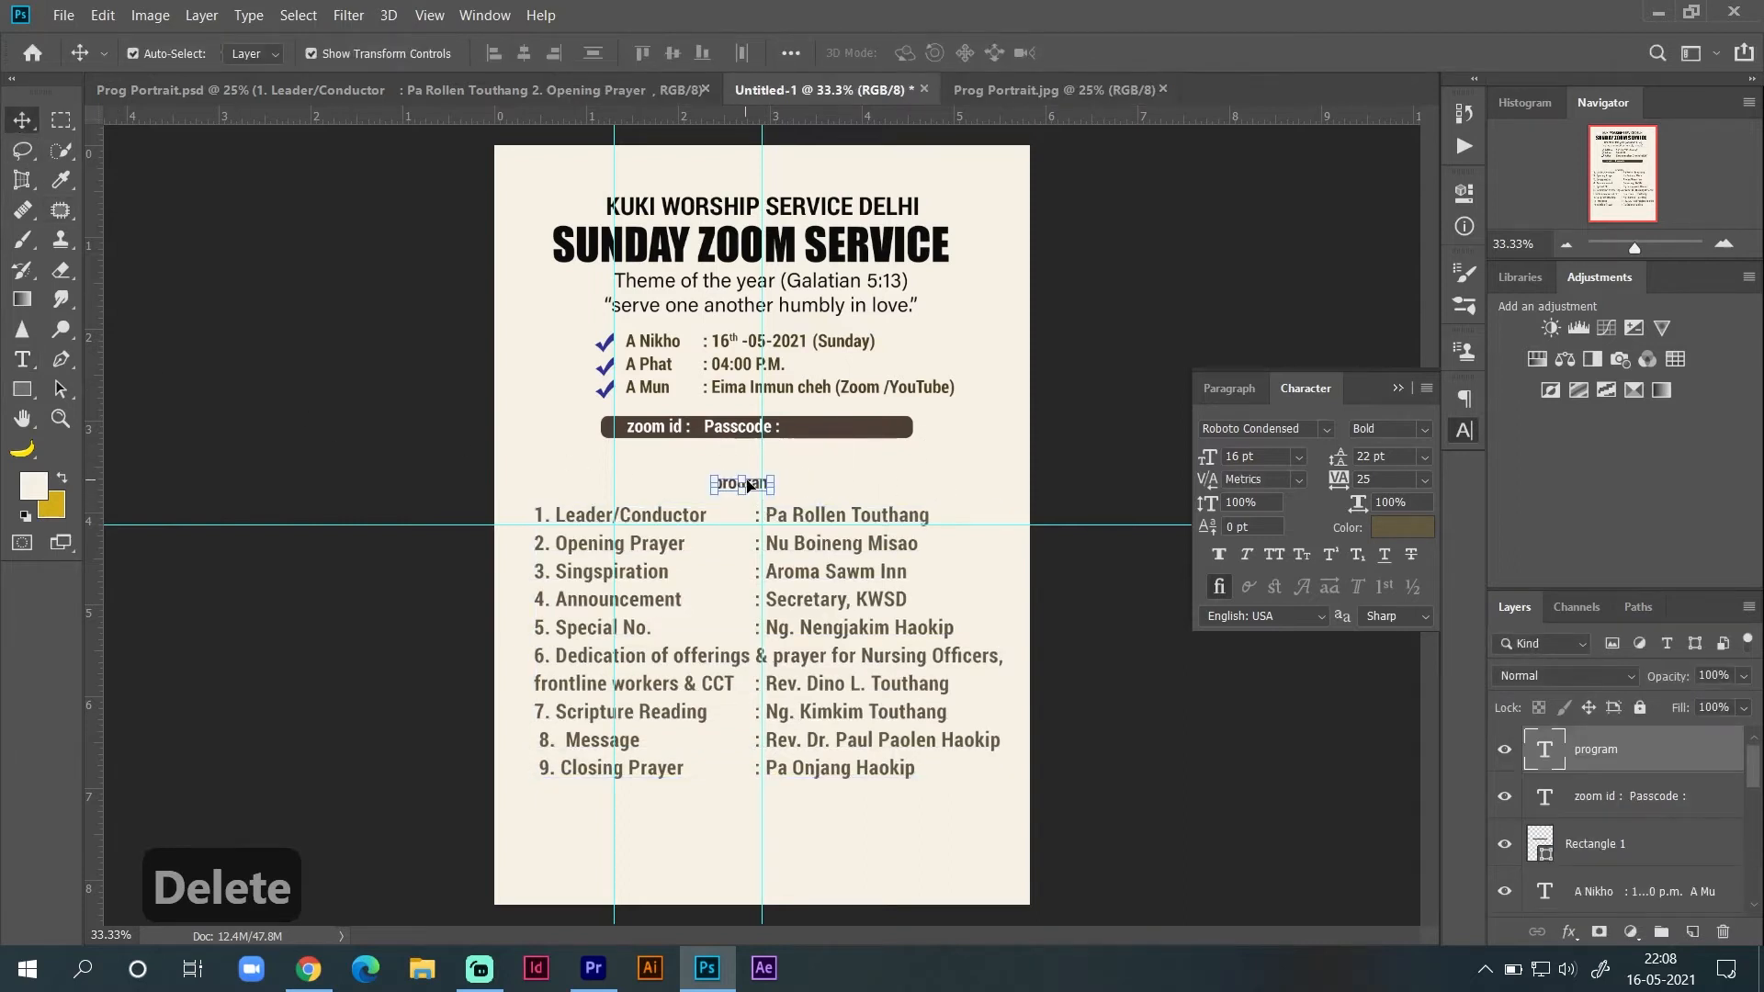
pyautogui.click(1290, 460)
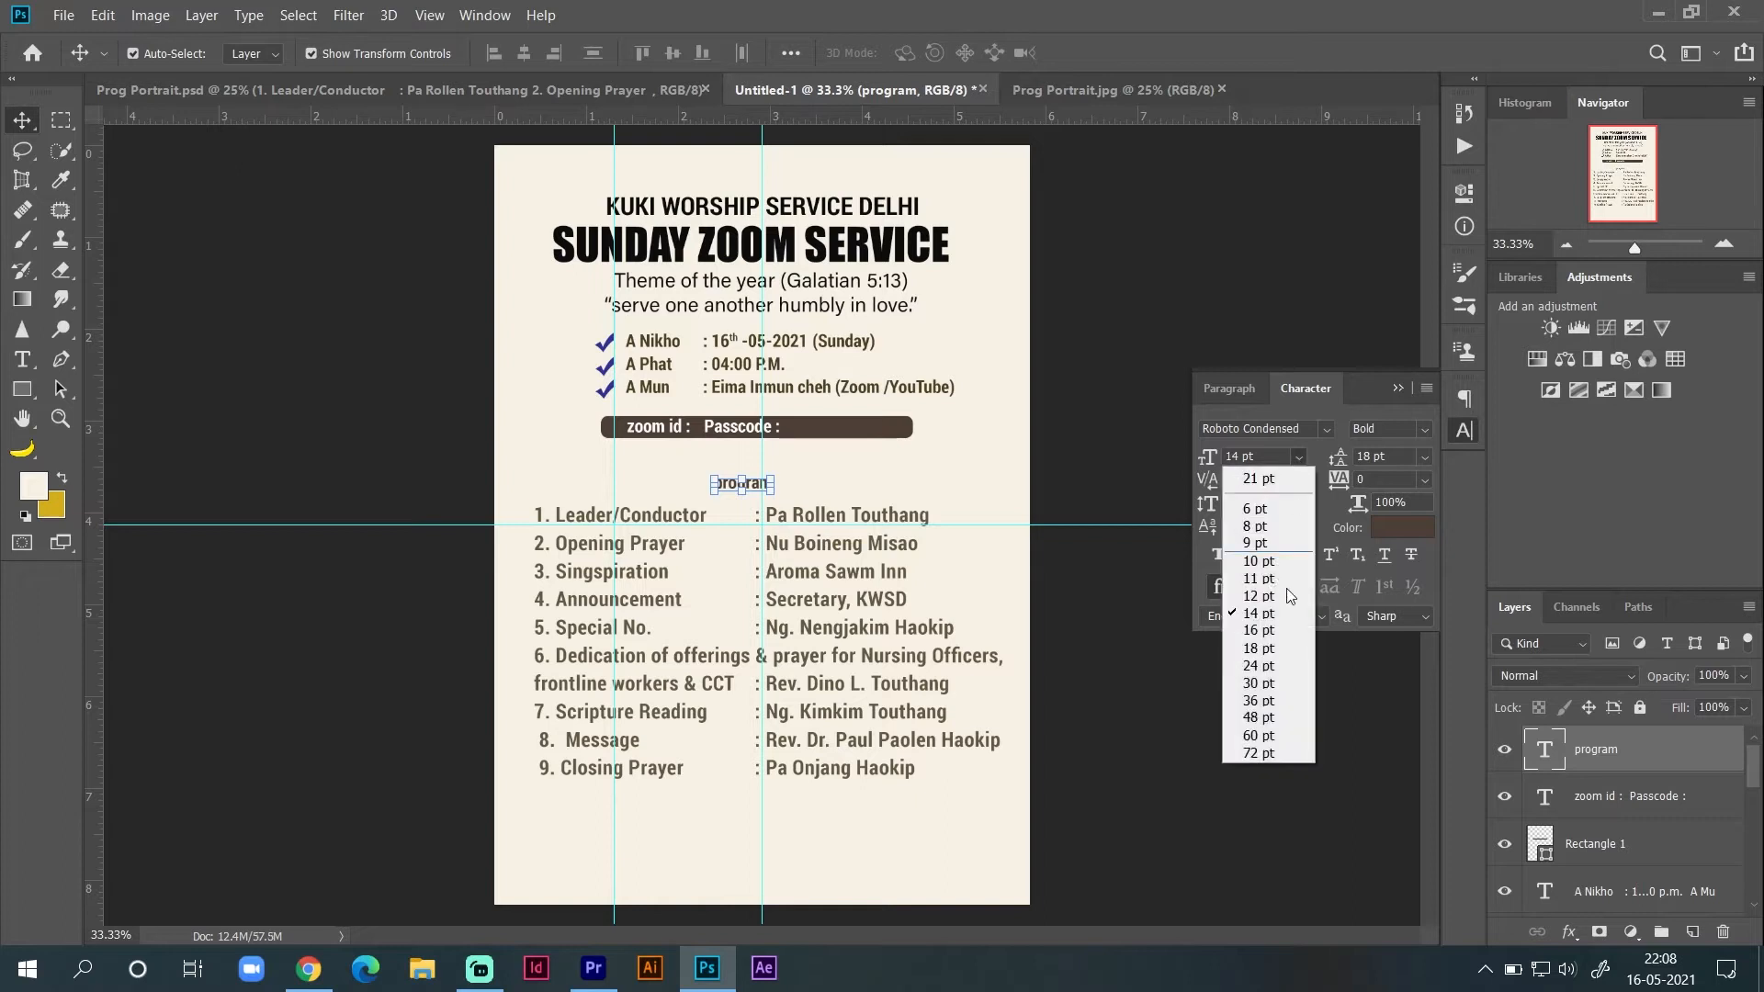
pyautogui.click(1263, 665)
pyautogui.moveTo(796, 486)
pyautogui.mouseDown()
pyautogui.moveTo(772, 488)
pyautogui.moveTo(782, 478)
pyautogui.mouseUp()
pyautogui.click(1157, 408)
pyautogui.click(910, 550)
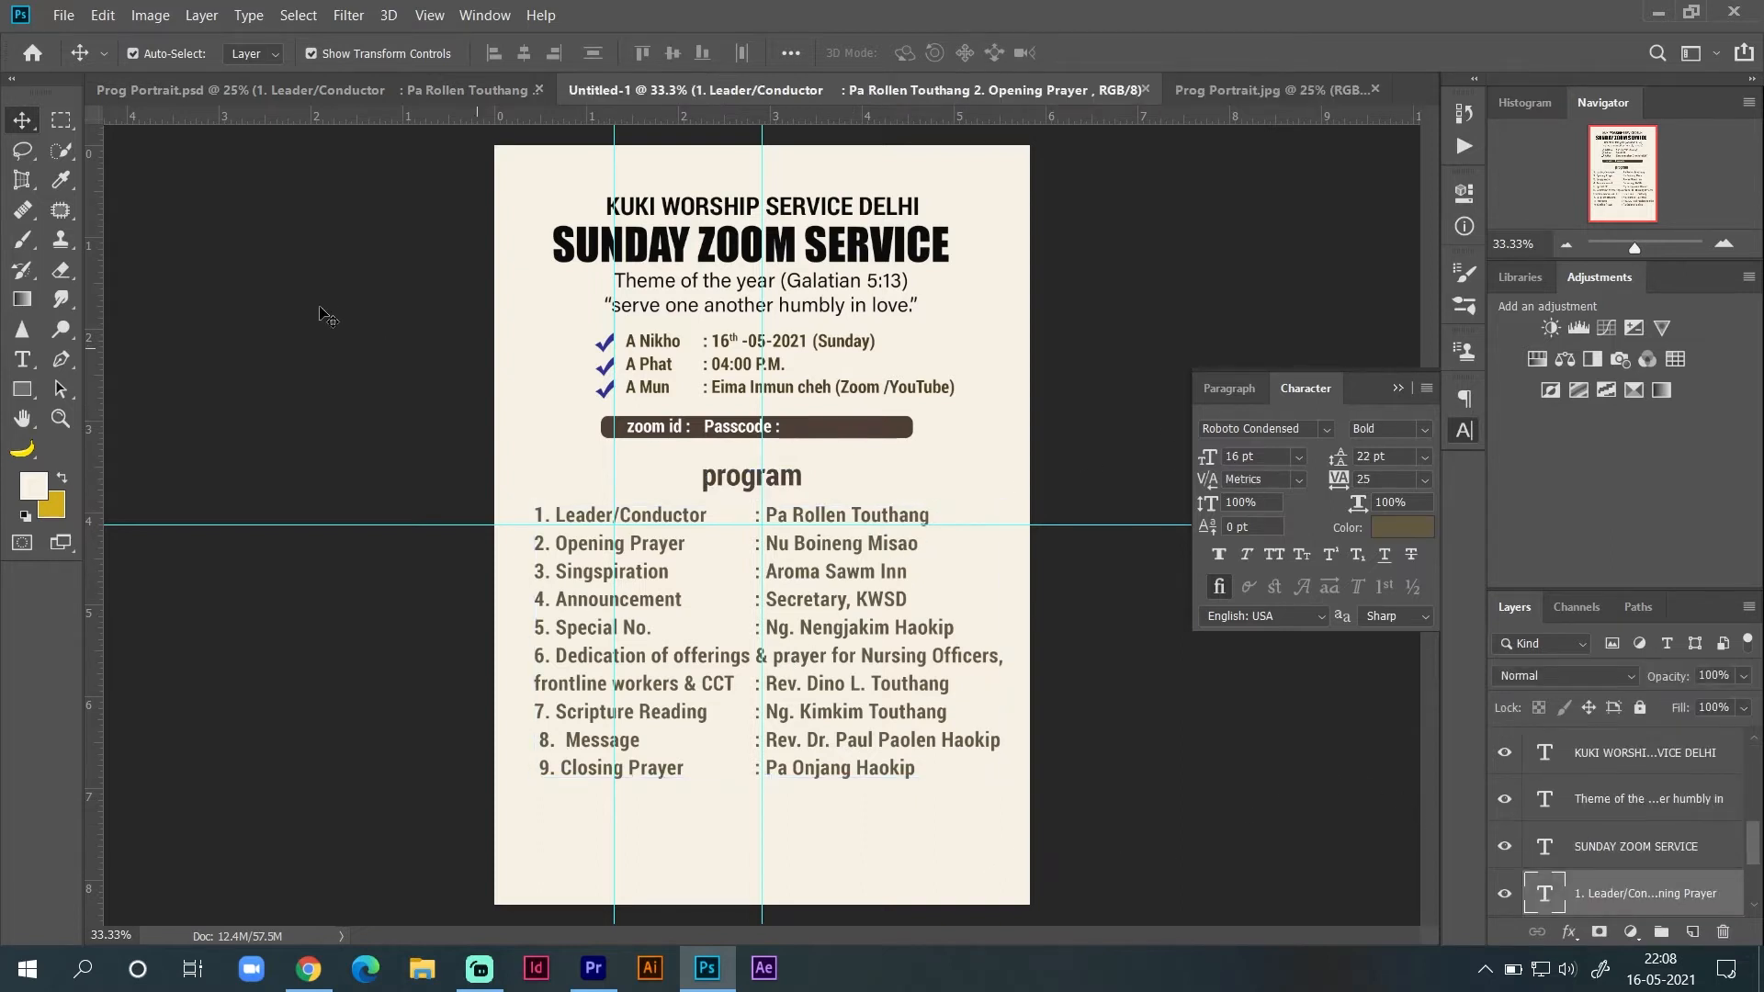
# Step: Compare the Untitled-1 layout with the original flyer in Prog Portrait.psd and Prog Portrait.jpg, looking at its footer and logo
pyautogui.click(228, 90)
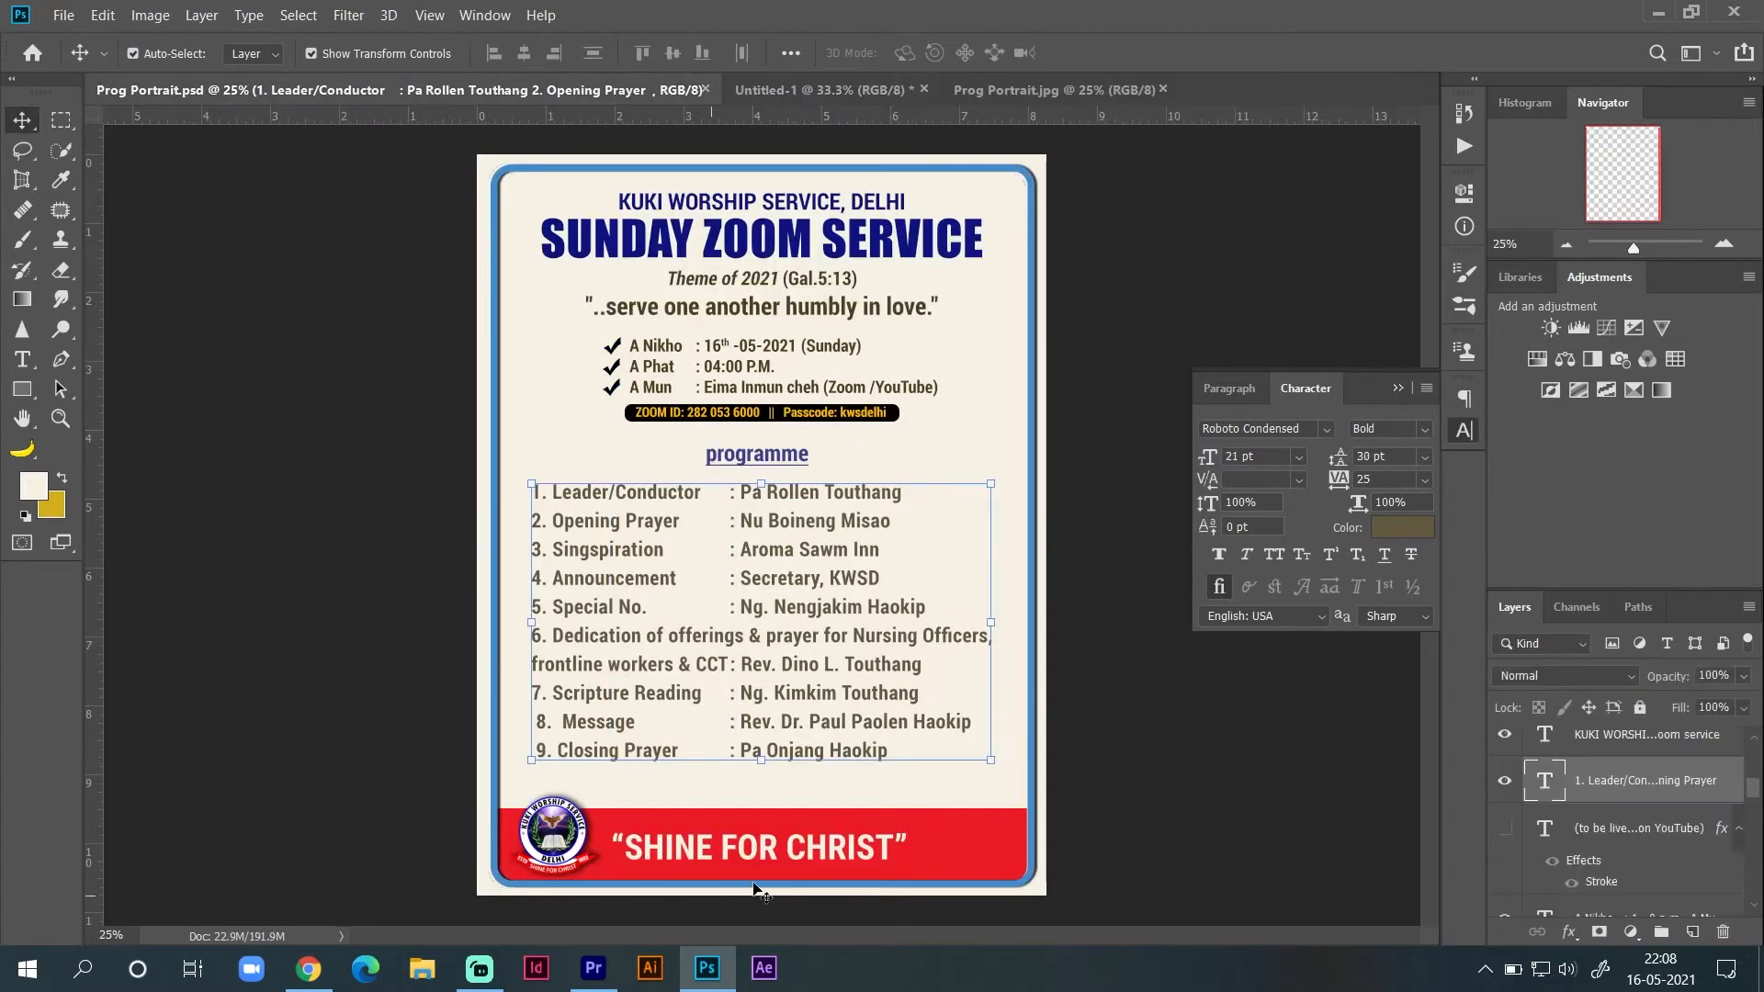
pyautogui.click(763, 89)
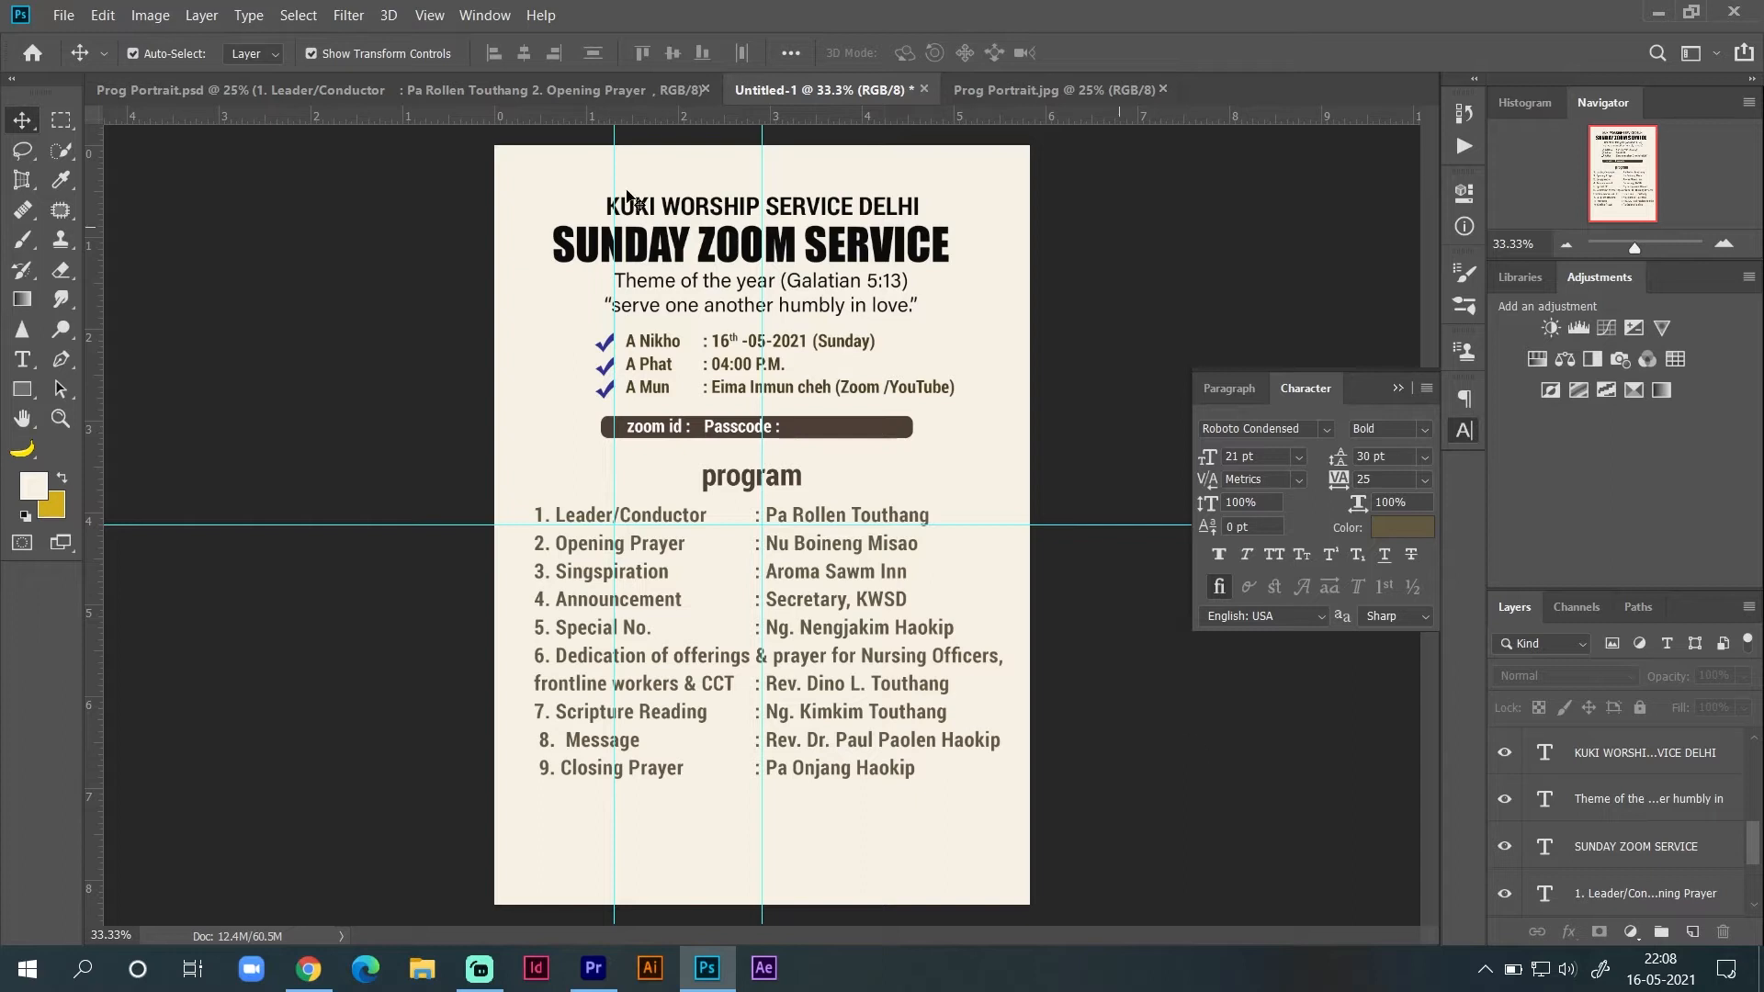
pyautogui.click(246, 92)
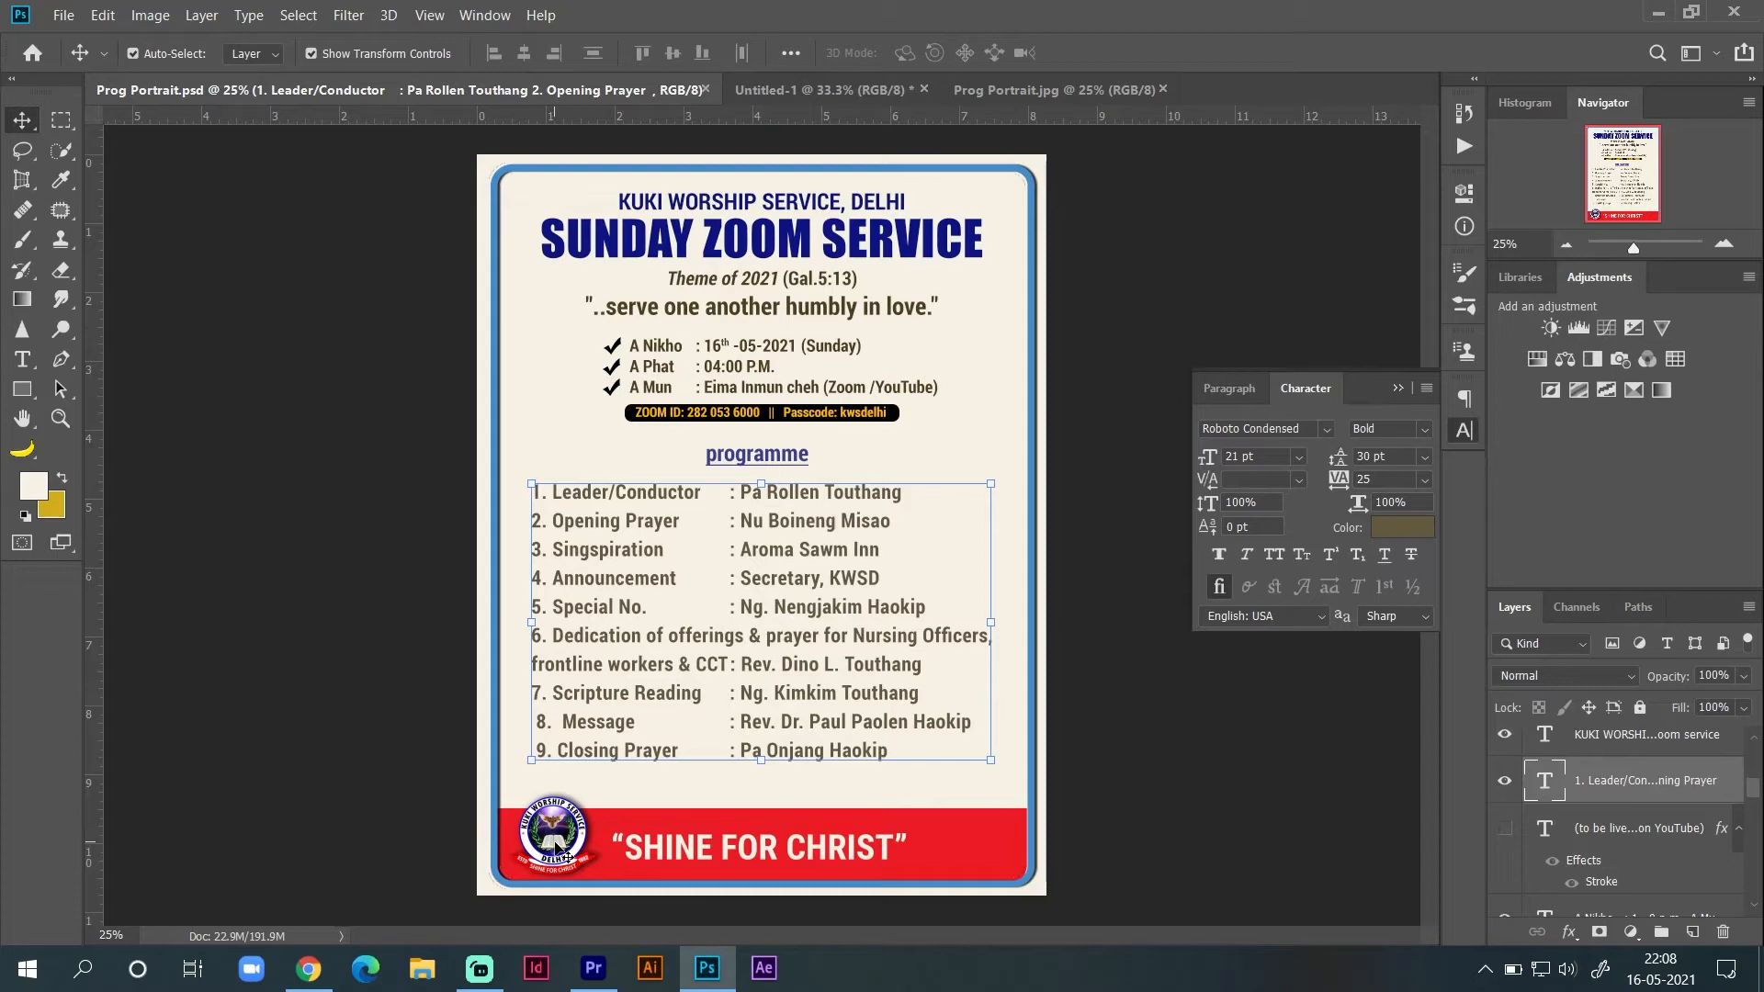
pyautogui.click(827, 90)
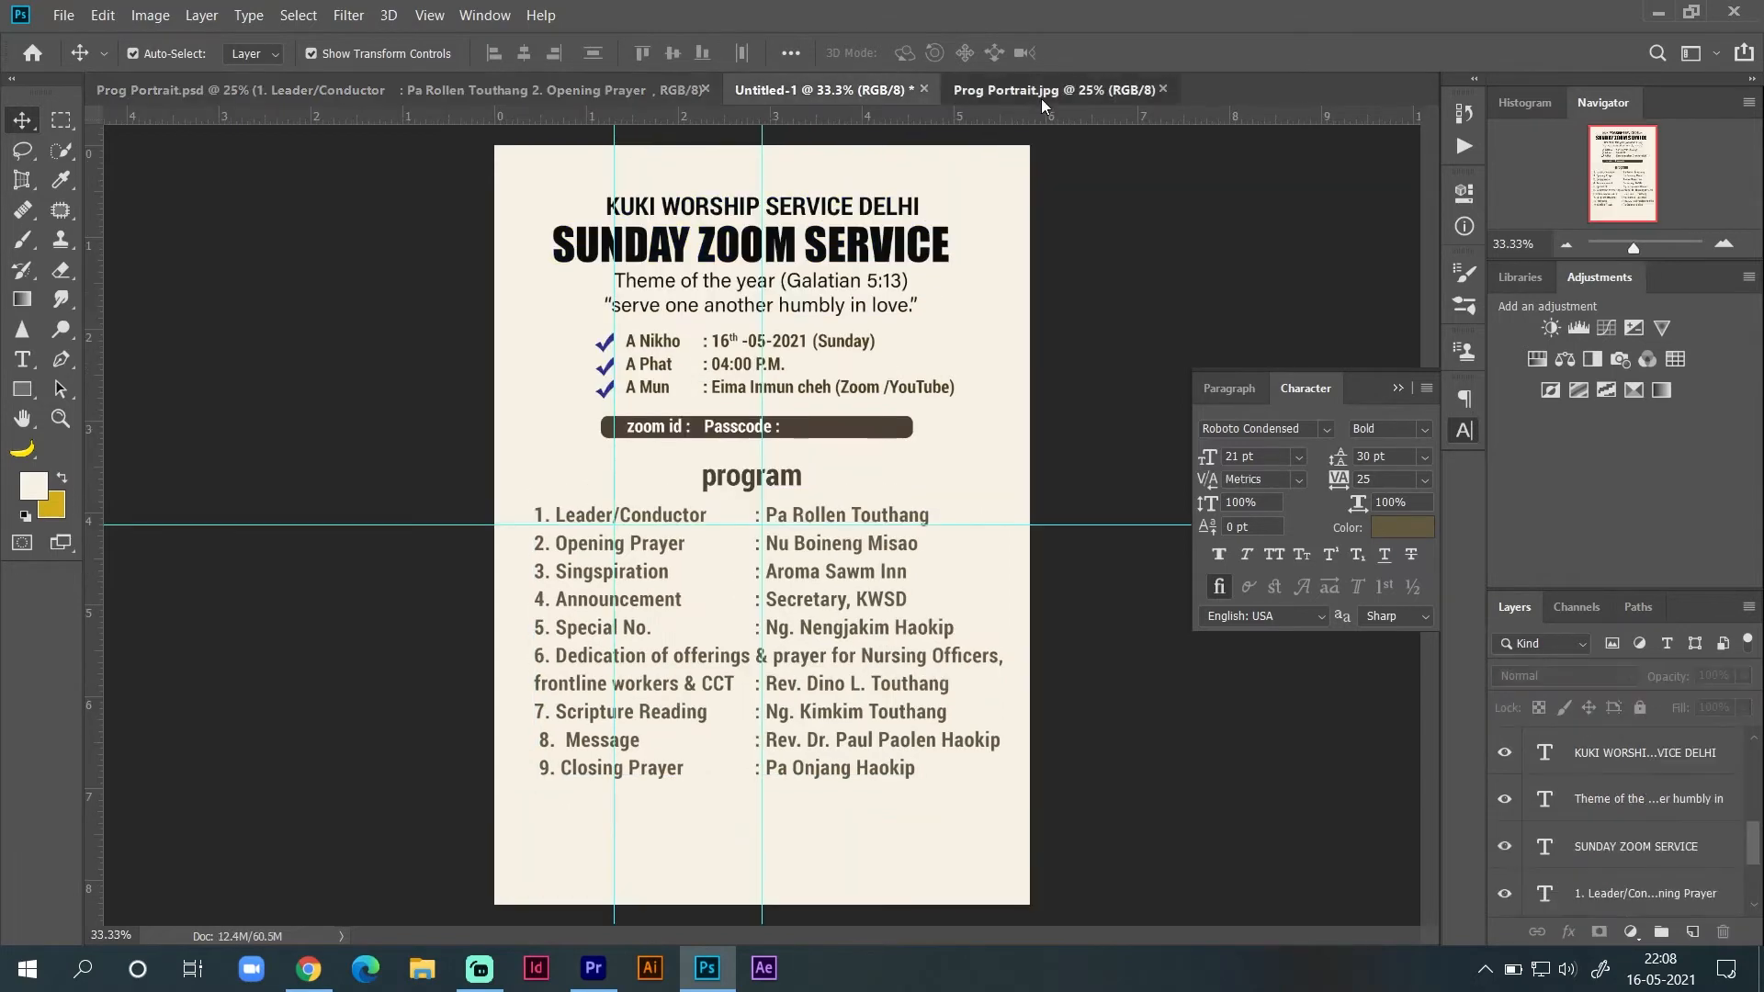
pyautogui.click(1044, 96)
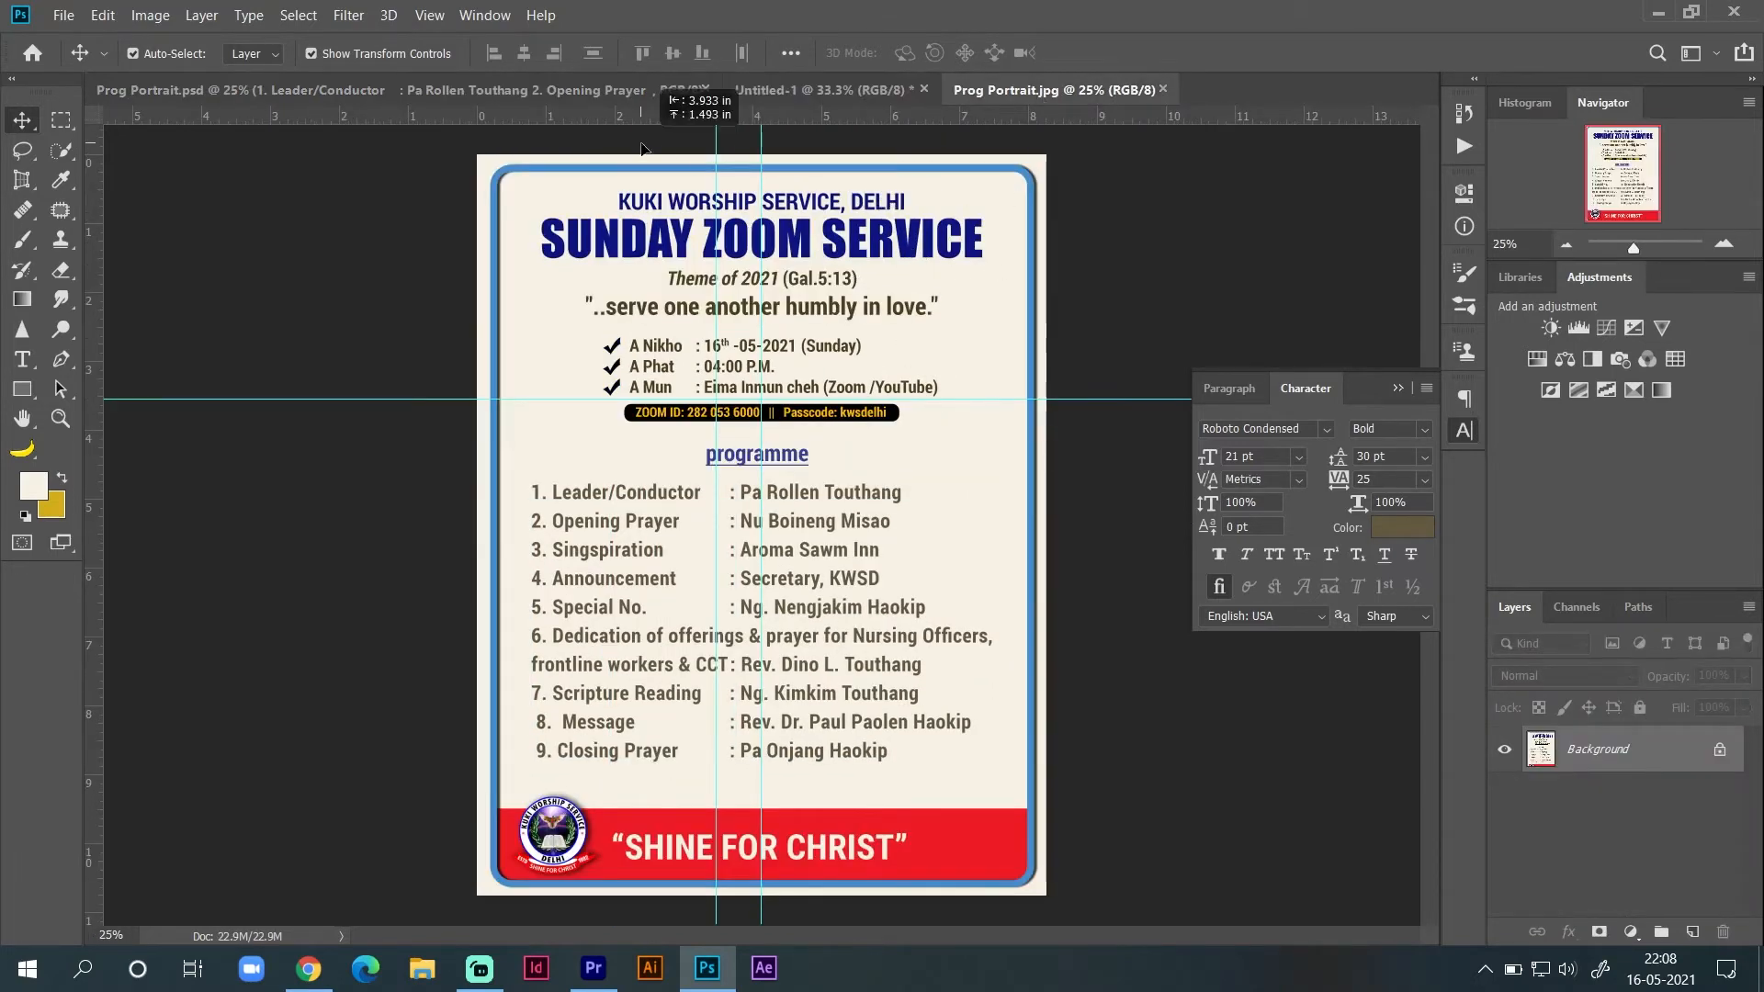
pyautogui.click(602, 81)
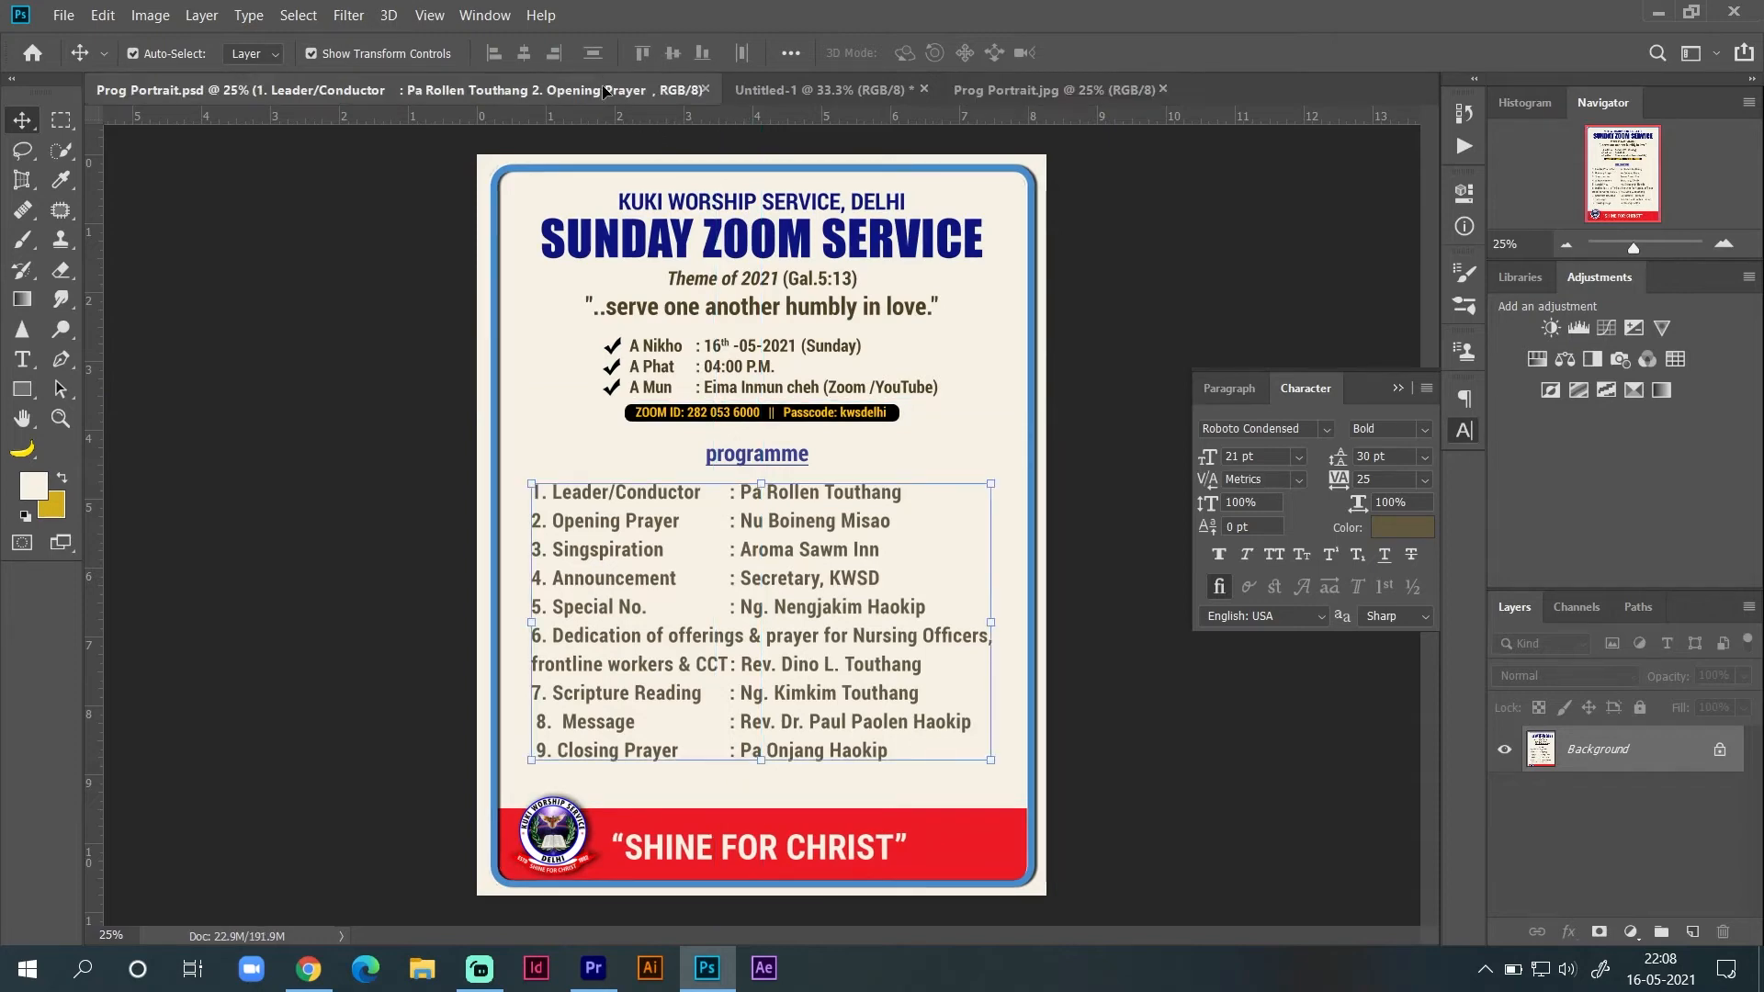
pyautogui.click(807, 89)
pyautogui.hotkey('ctrl', 'v')
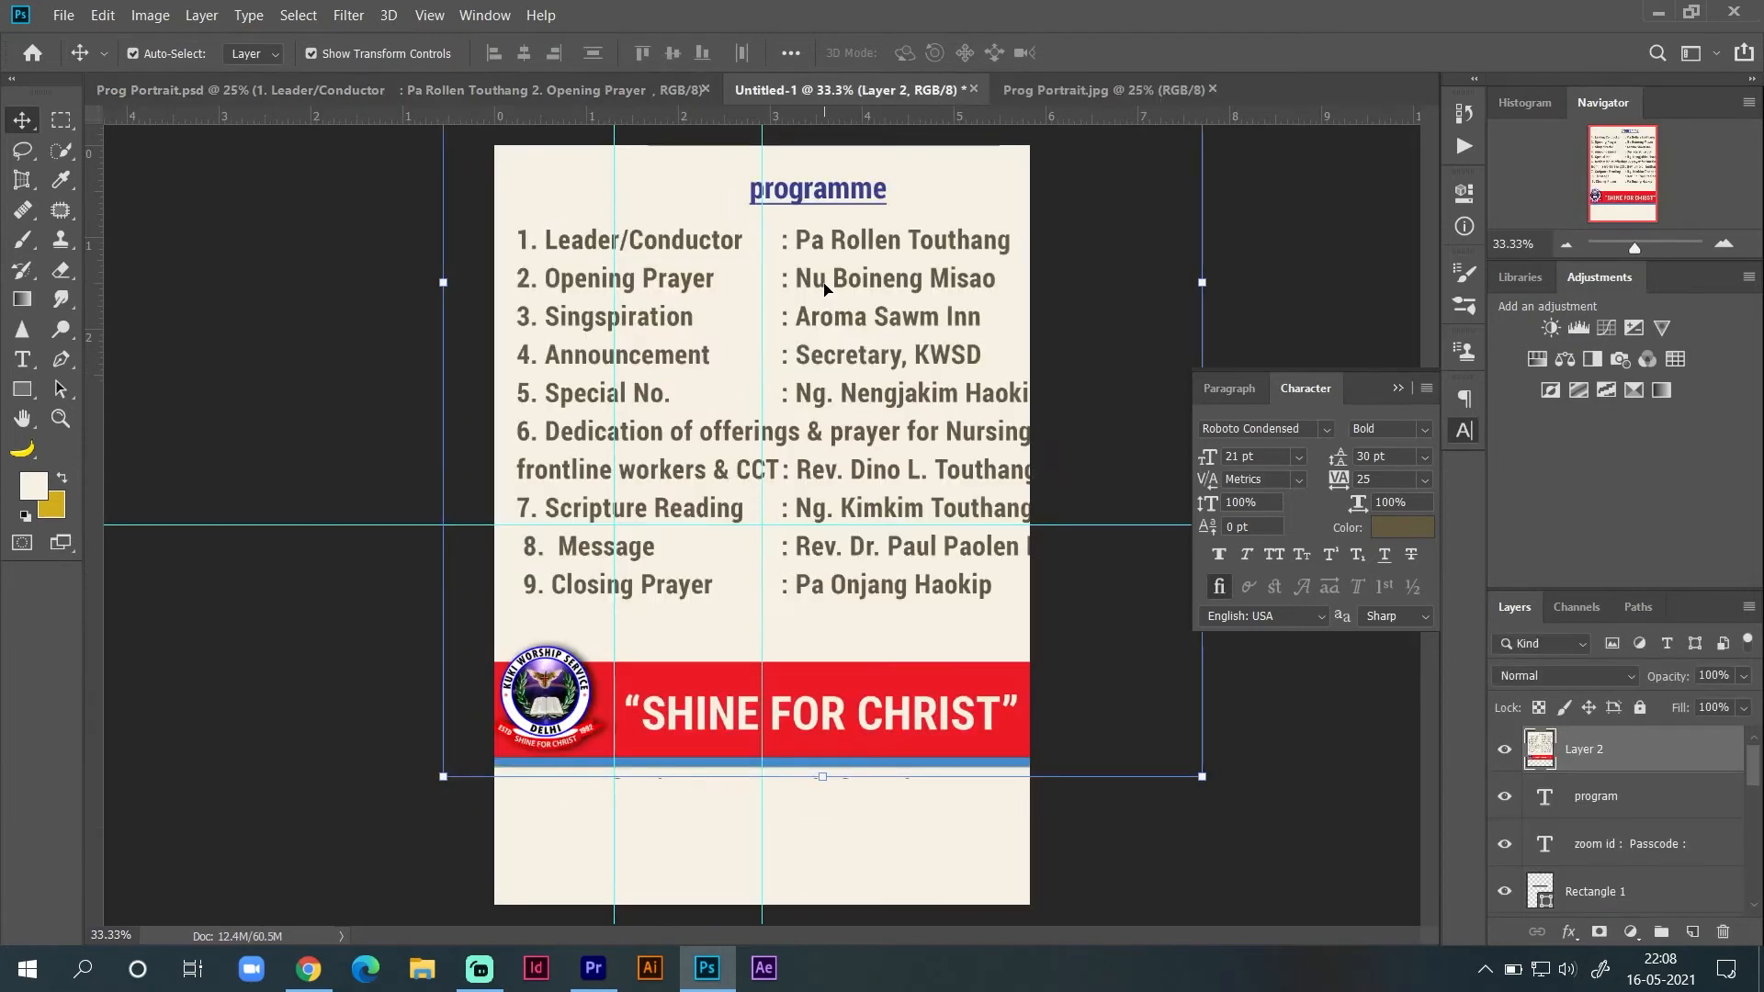
pyautogui.press('Delete')
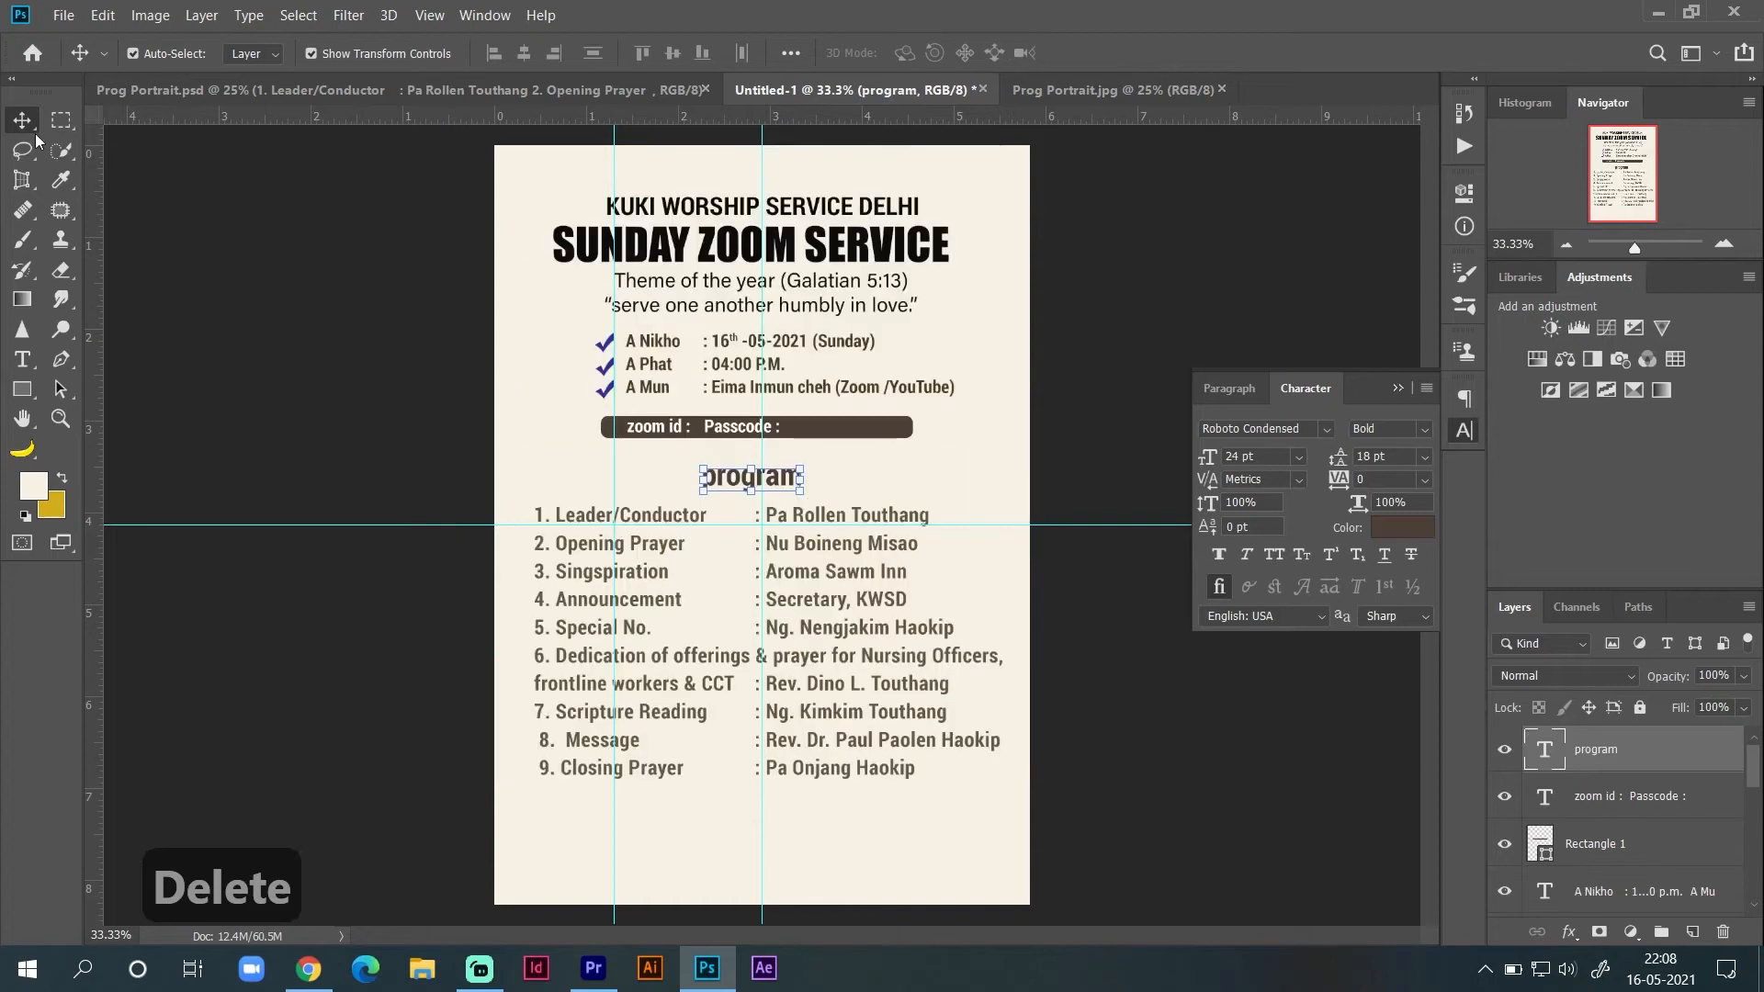
# Step: Bring the round church logo from Prog Portrait.psd into Untitled-1, scale it to about 58.82% and place it in the page's lower-left corner
pyautogui.click(137, 89)
pyautogui.click(525, 818)
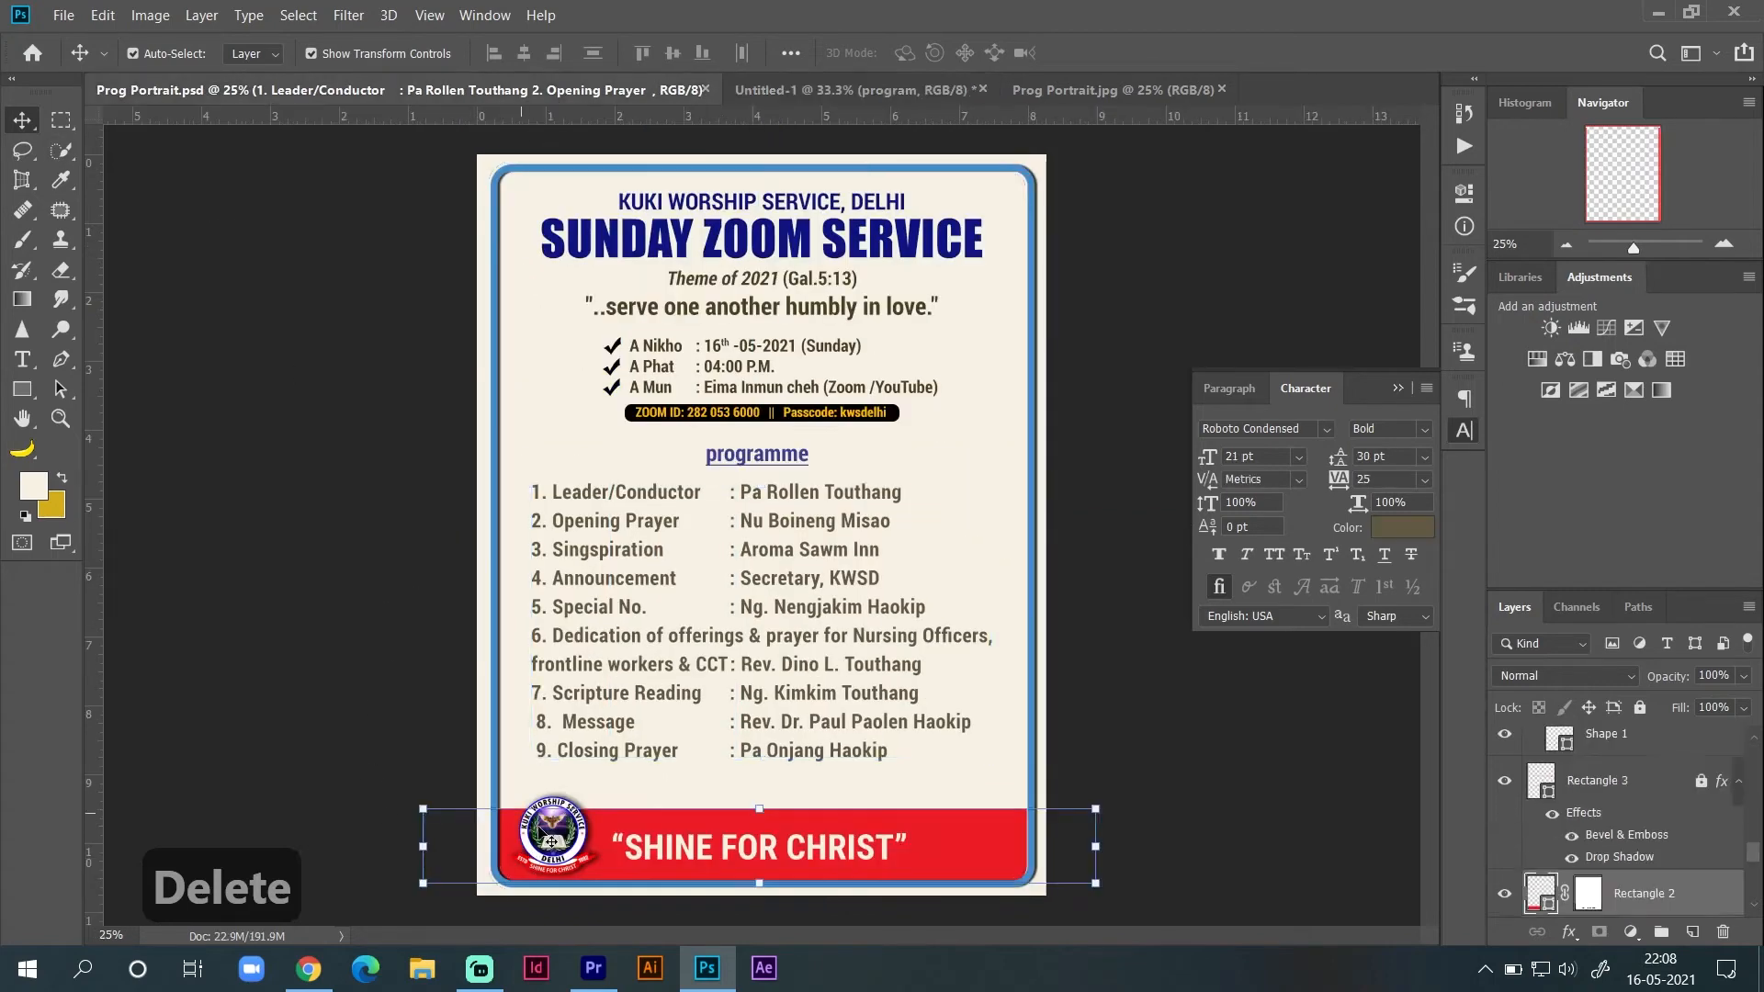
pyautogui.moveTo(557, 816); pyautogui.dragTo(581, 865)
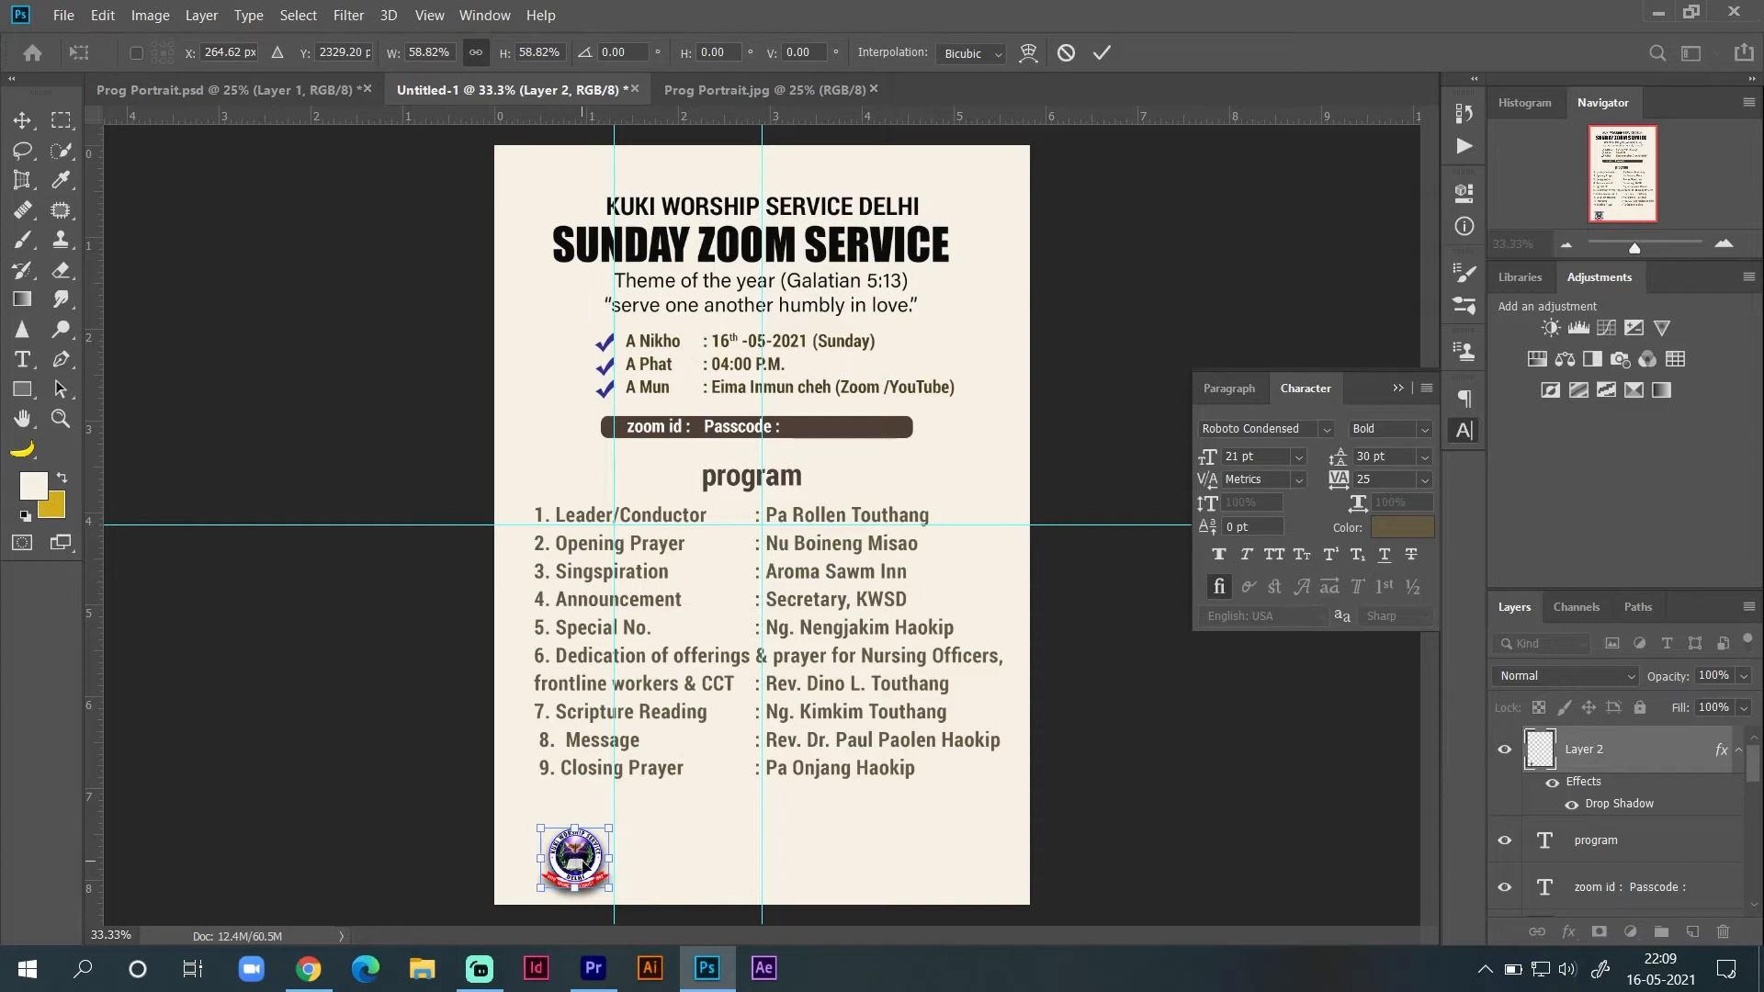
pyautogui.press('Return')
pyautogui.click(362, 173)
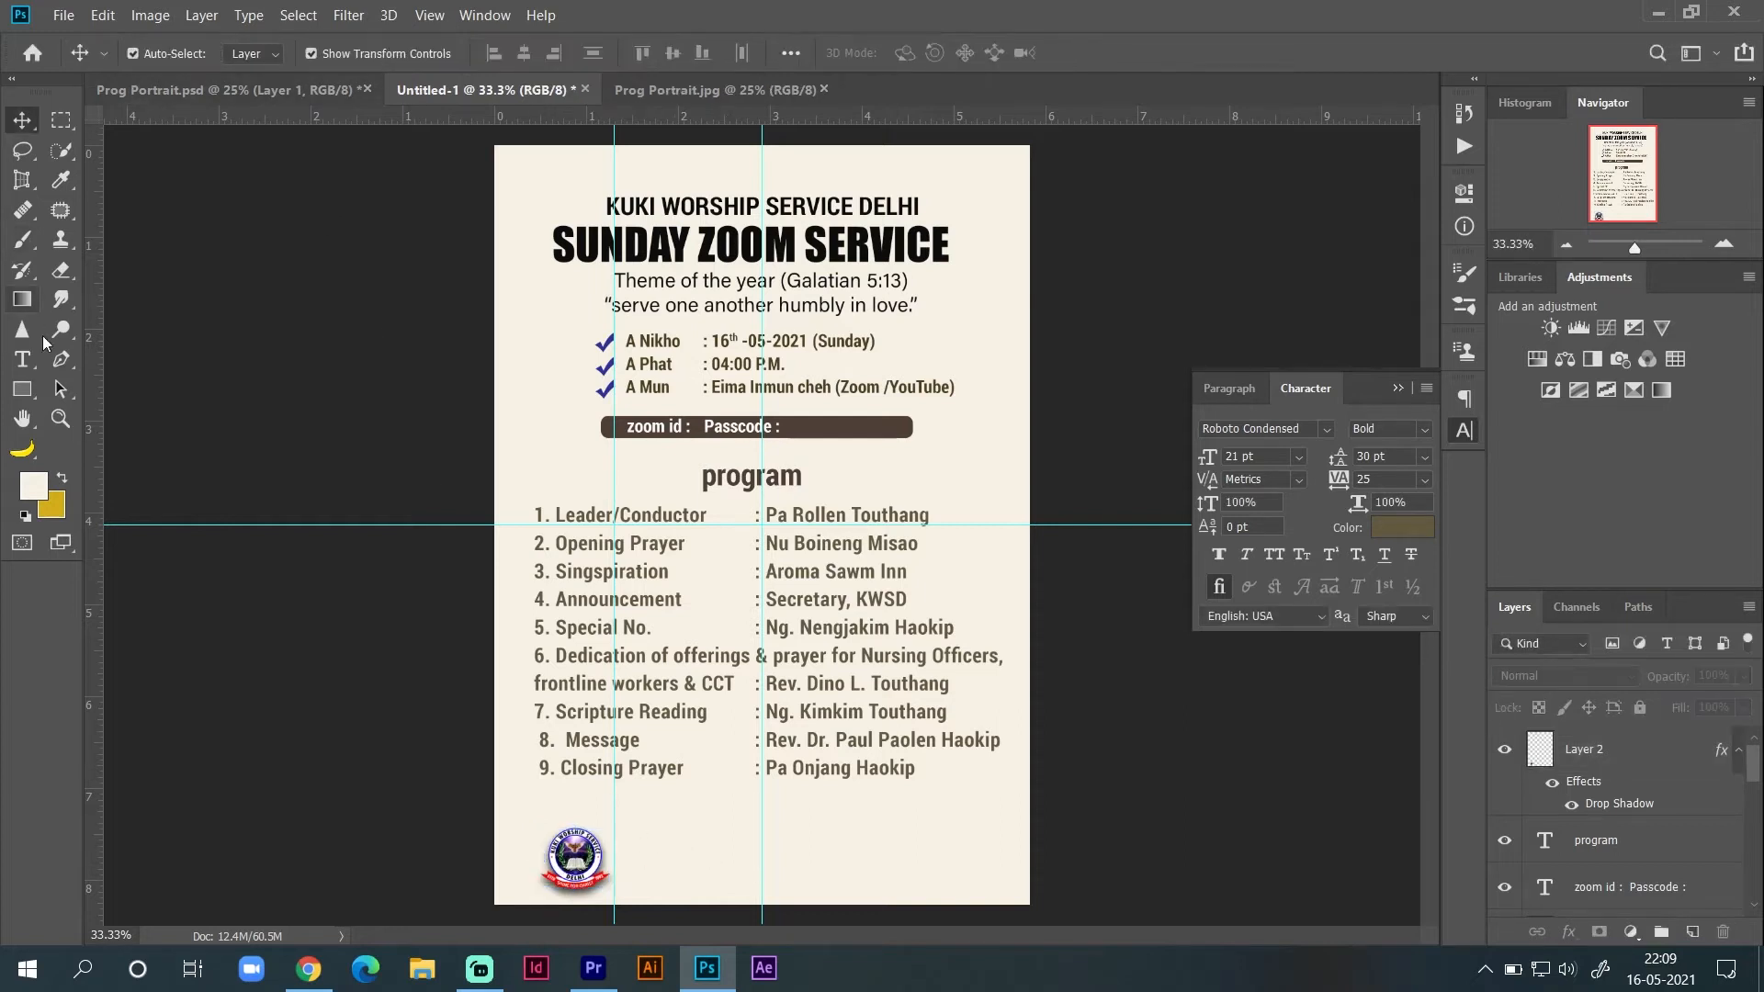
# Step: Draw a footer rectangle of about 1749 × 277 px across the bottom of the page and fill it dark grey
pyautogui.click(24, 391)
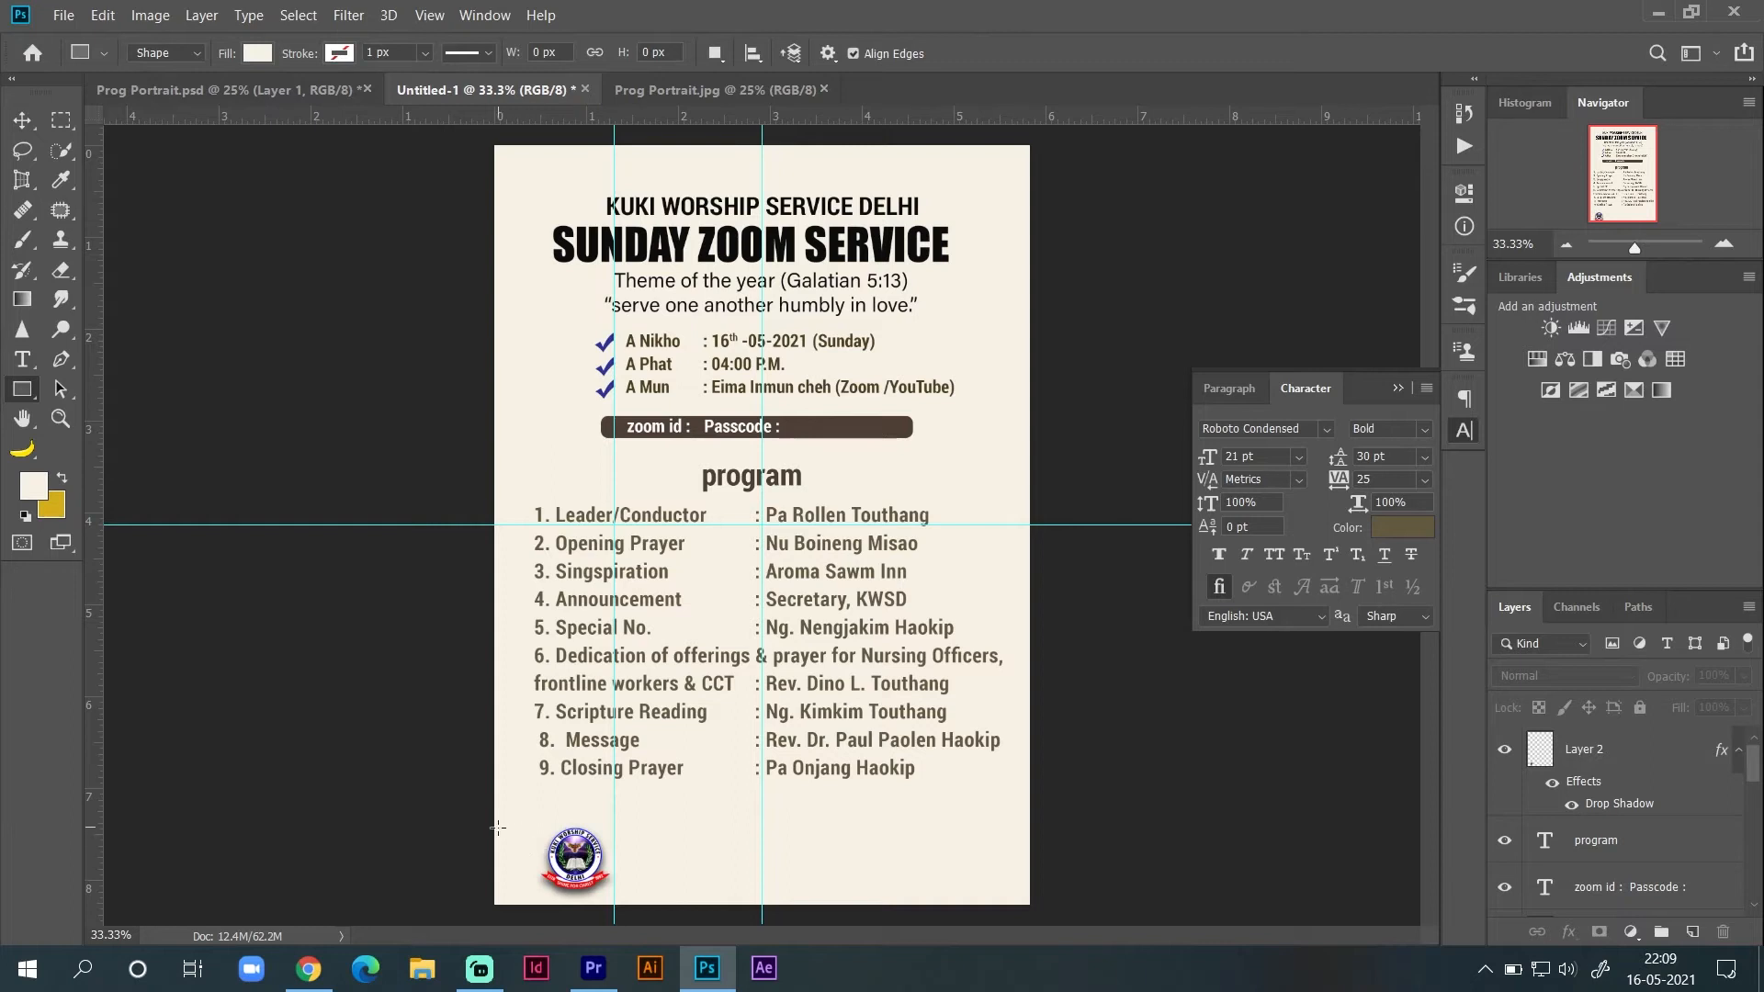
pyautogui.moveTo(494, 827); pyautogui.dragTo(1030, 913)
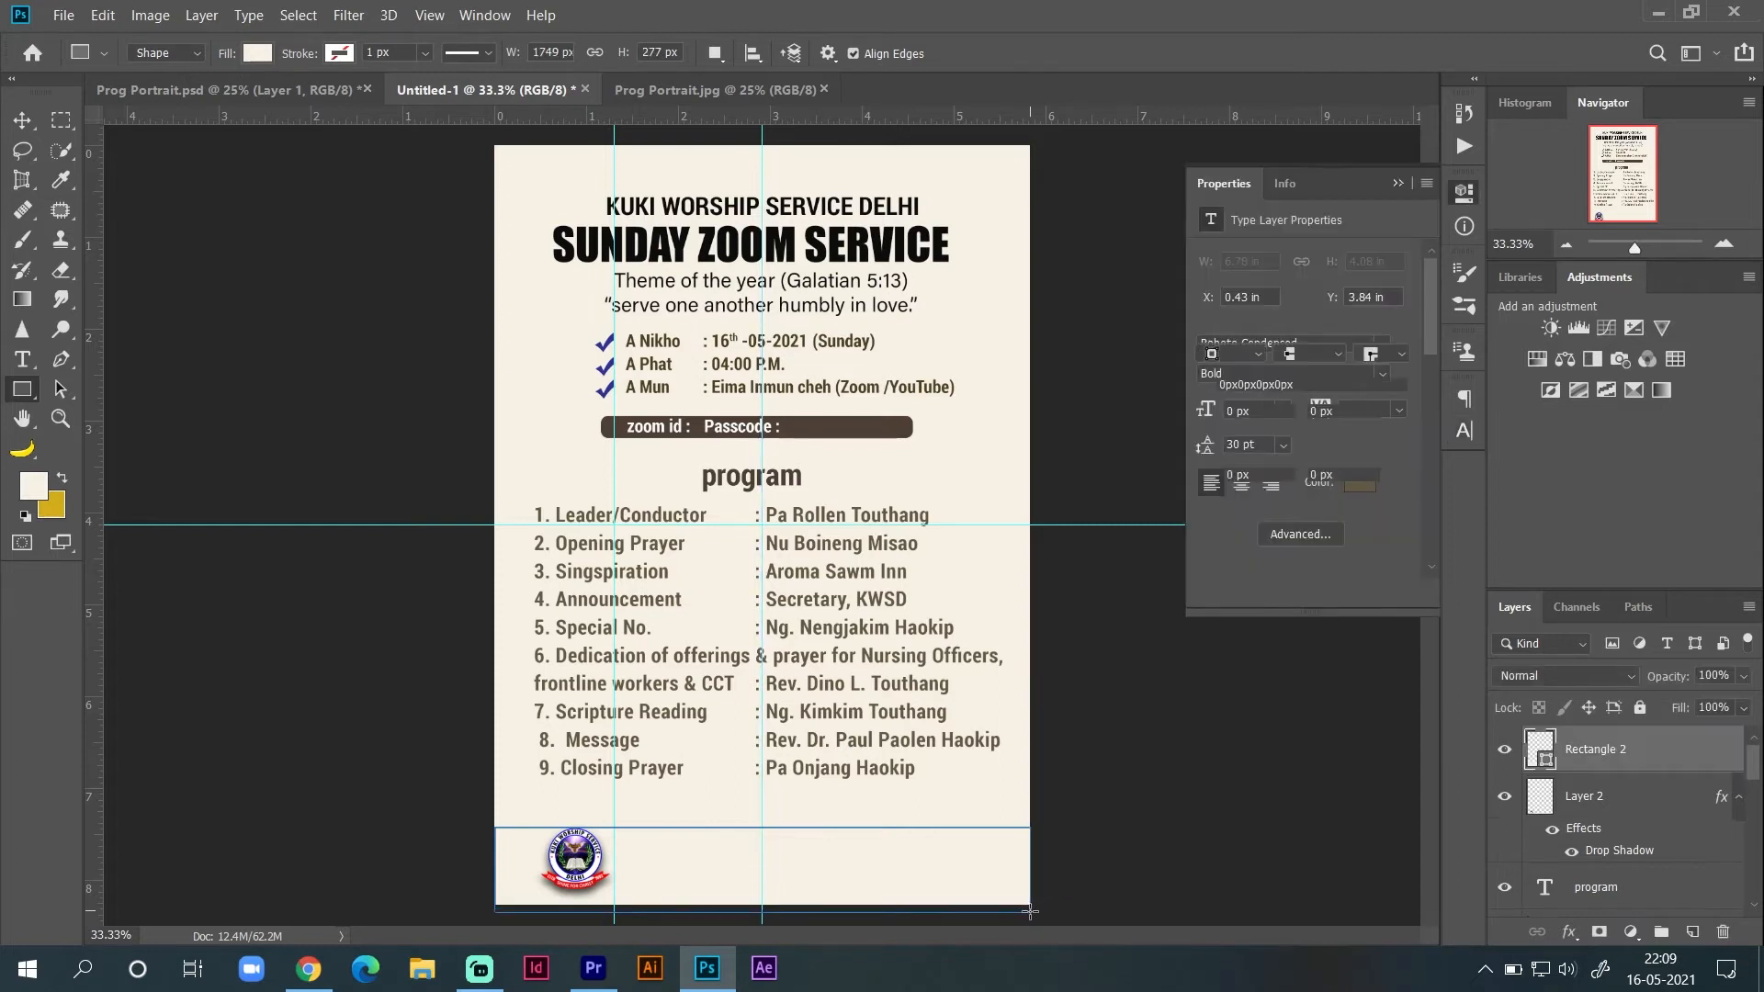
pyautogui.click(256, 53)
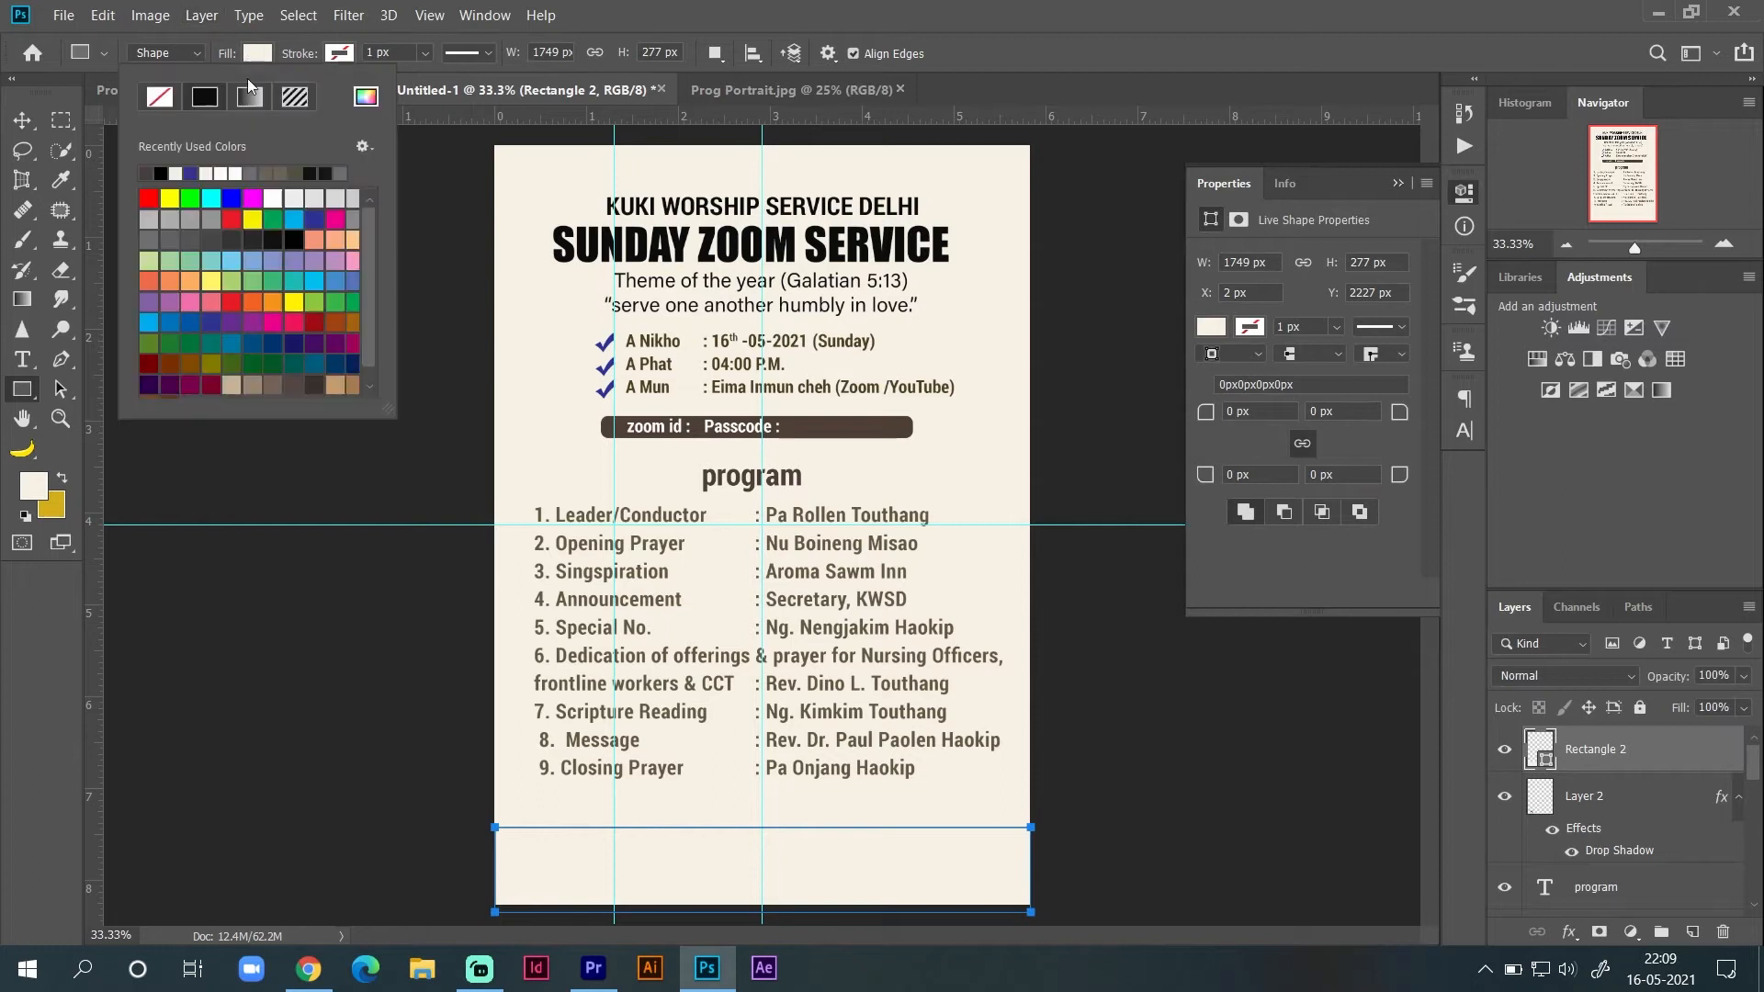
pyautogui.click(256, 240)
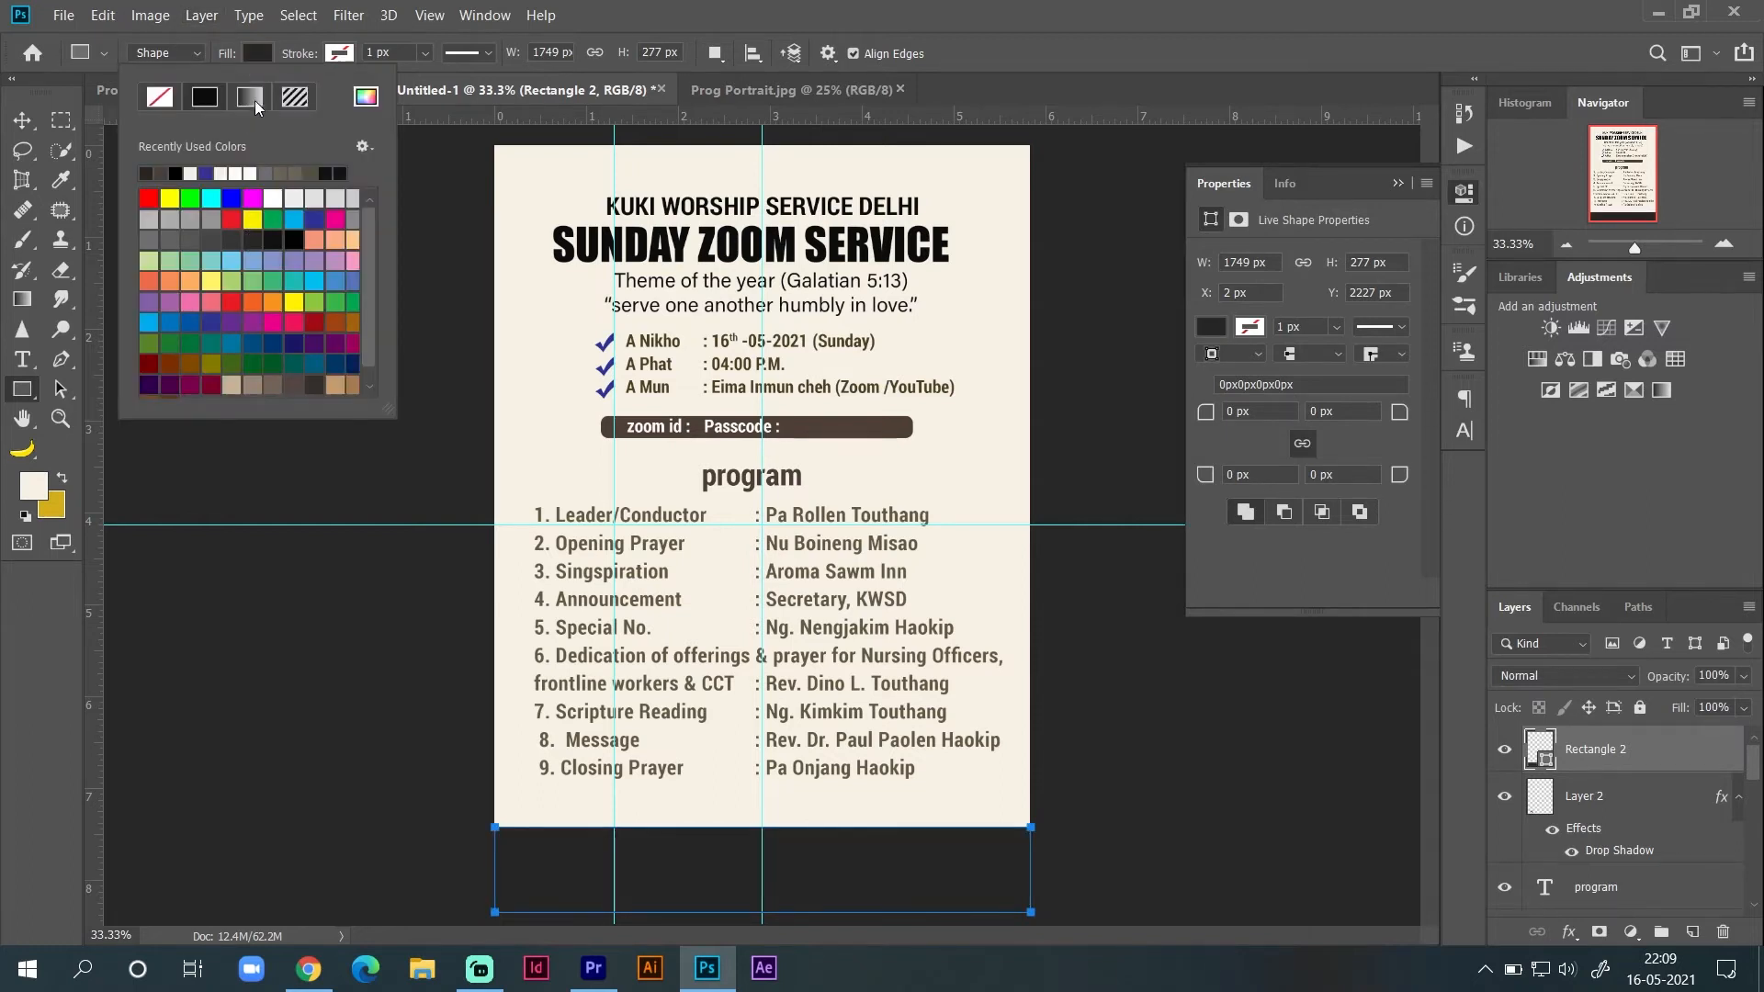
# Step: Check the footer colour in Prog Portrait.psd and fill the footer rectangle in Untitled-1 with pinkish red
pyautogui.click(420, 101)
pyautogui.click(314, 106)
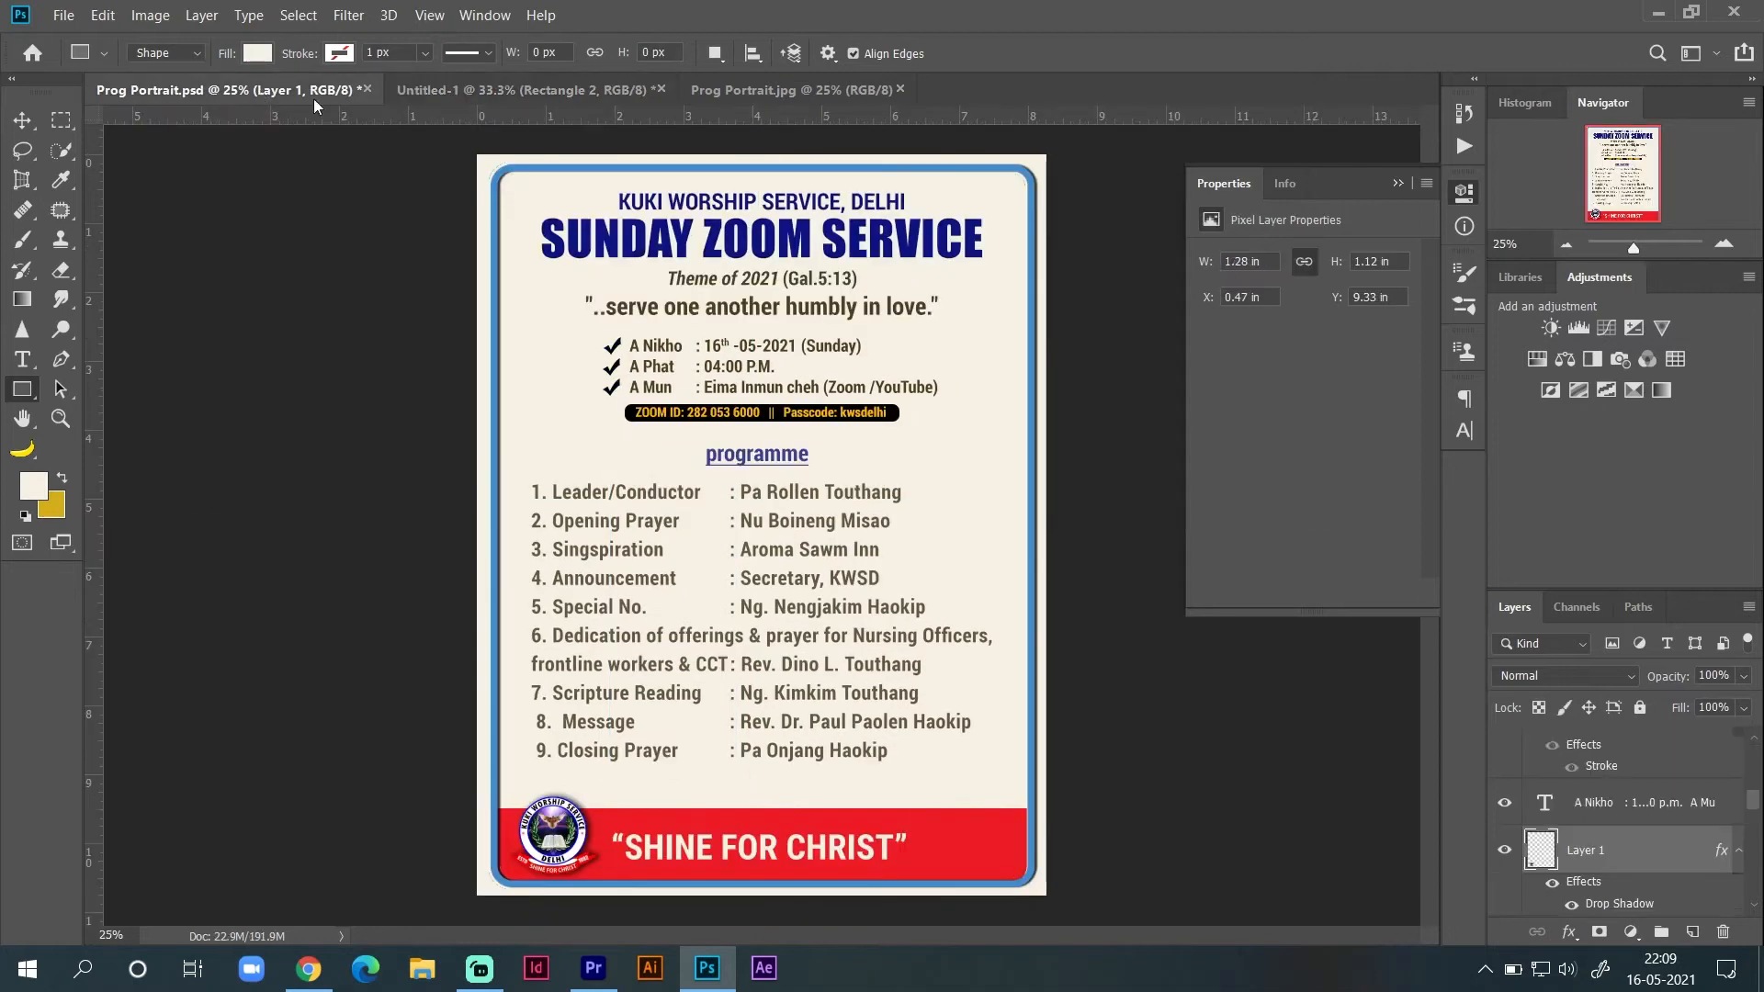
pyautogui.click(515, 89)
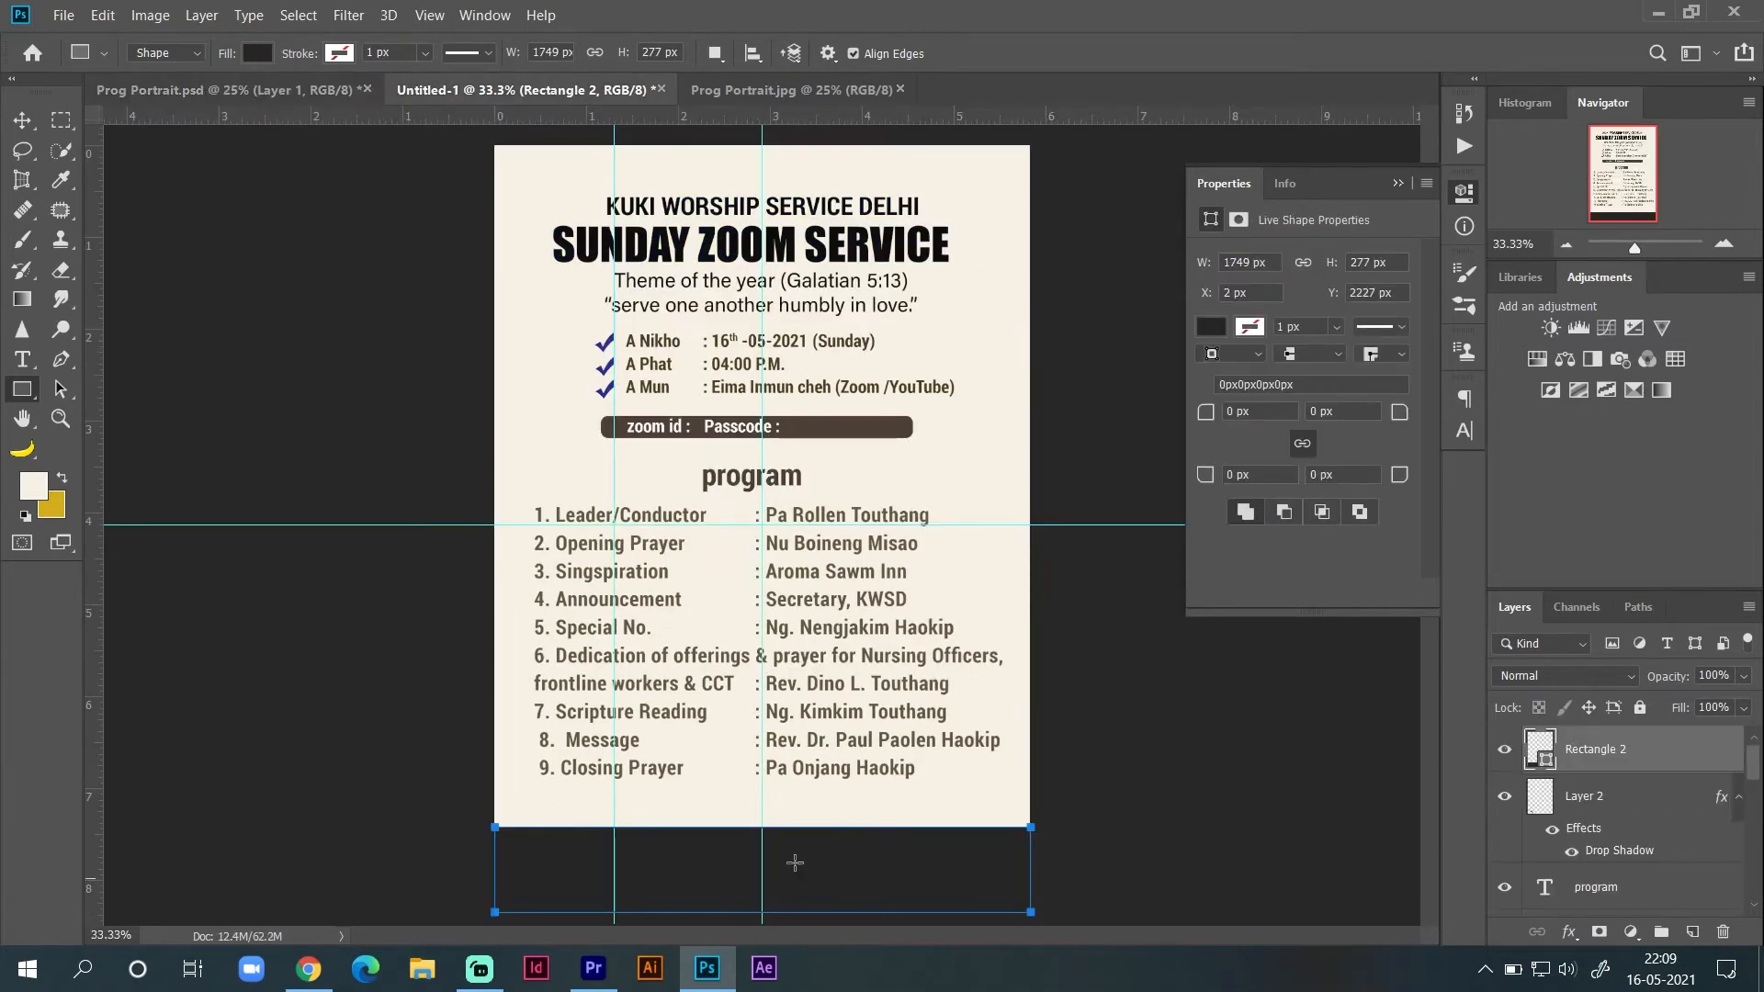
pyautogui.click(257, 53)
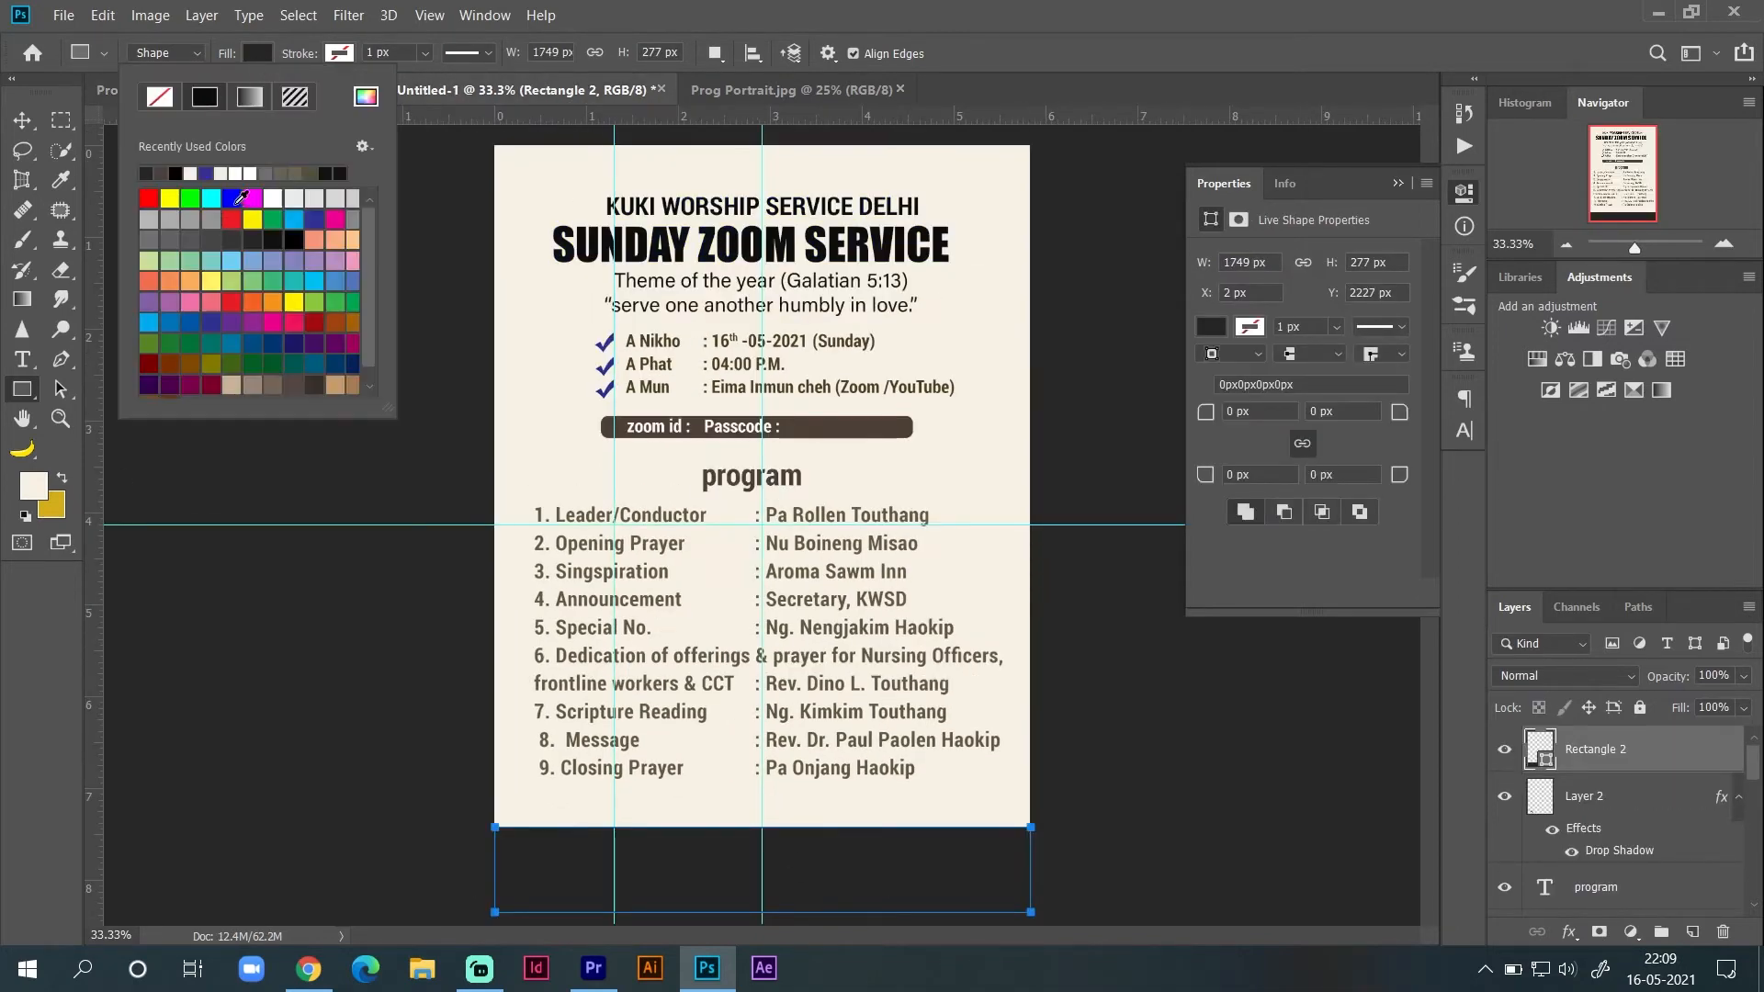
pyautogui.click(231, 217)
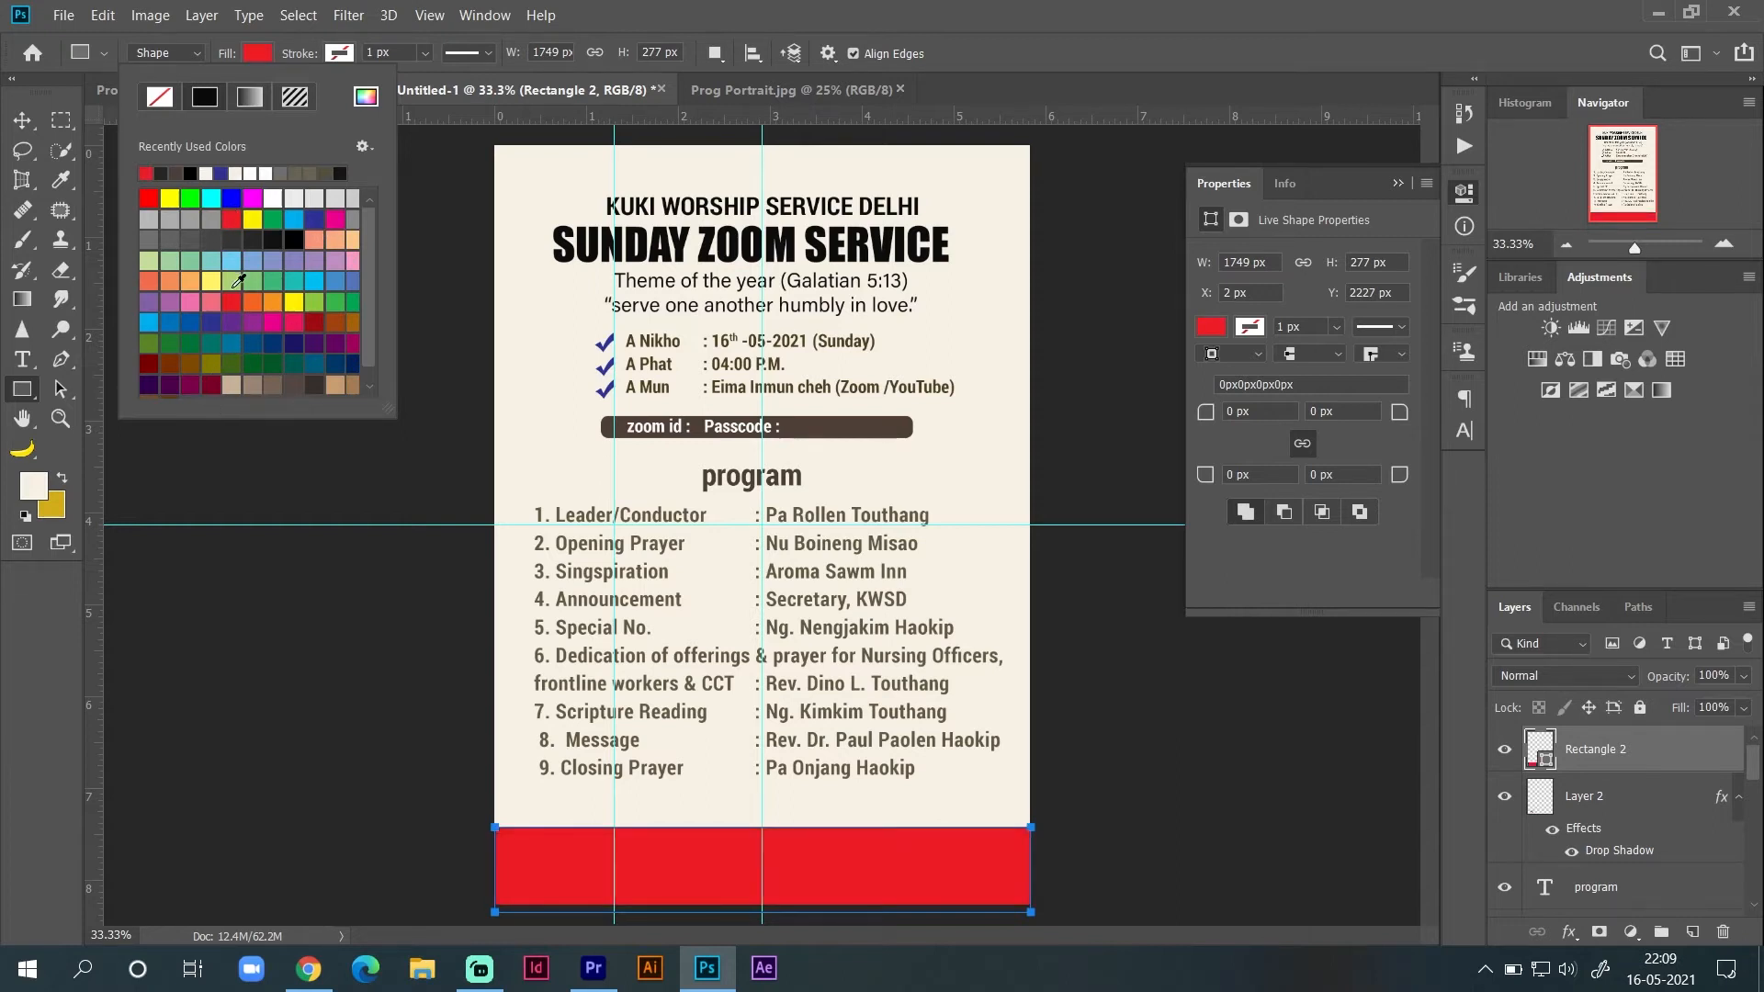
pyautogui.click(354, 342)
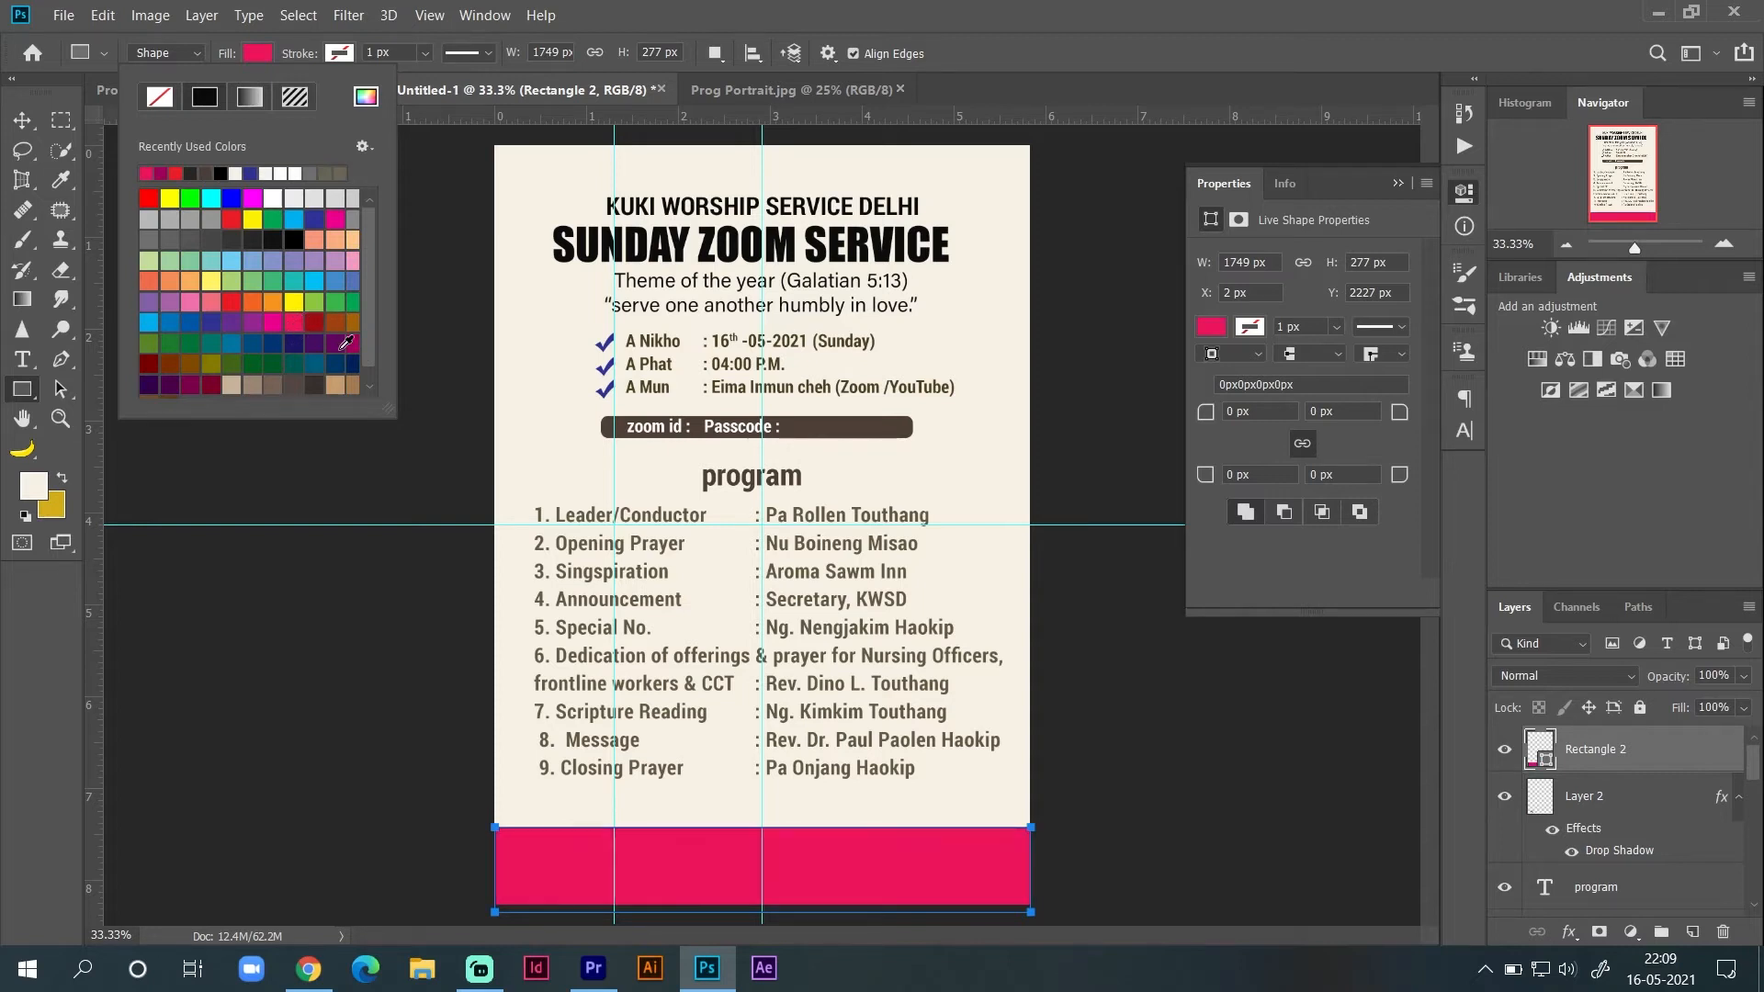
# Step: Move the church logo's layer above the footer rectangle in the layer stack
pyautogui.click(30, 127)
pyautogui.click(30, 127)
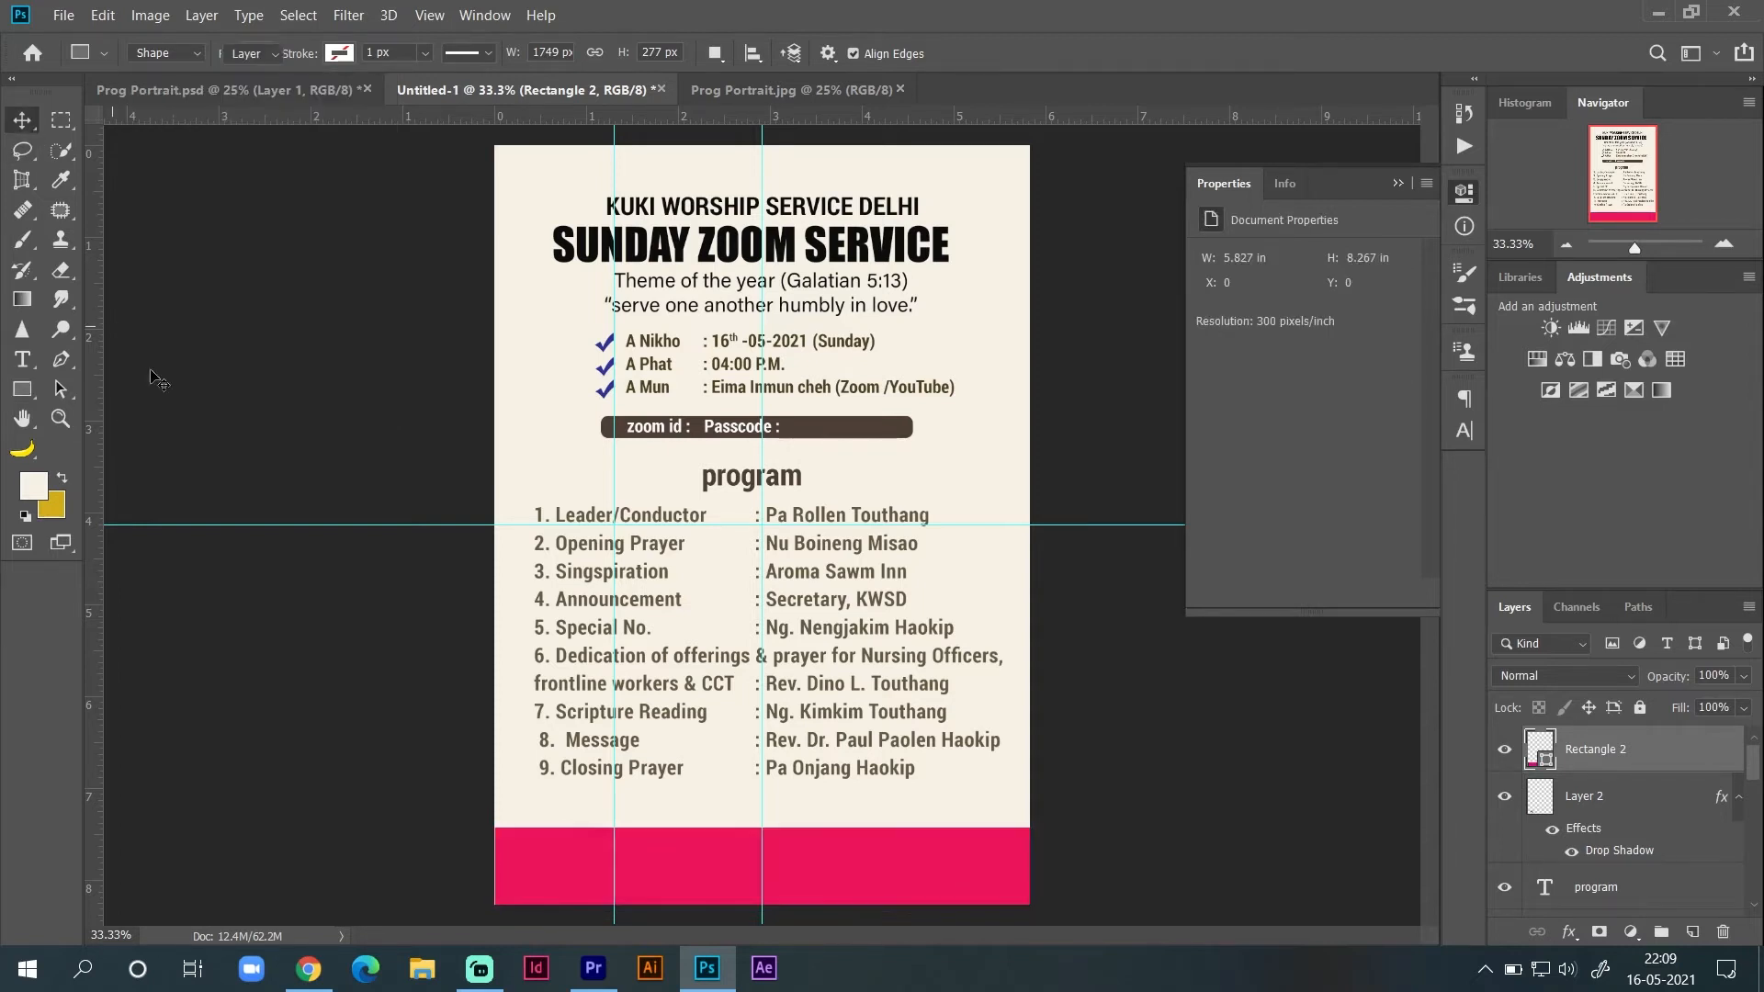
pyautogui.click(660, 802)
pyautogui.click(682, 873)
pyautogui.click(1568, 798)
pyautogui.moveTo(1568, 806); pyautogui.dragTo(1584, 740)
pyautogui.click(1178, 854)
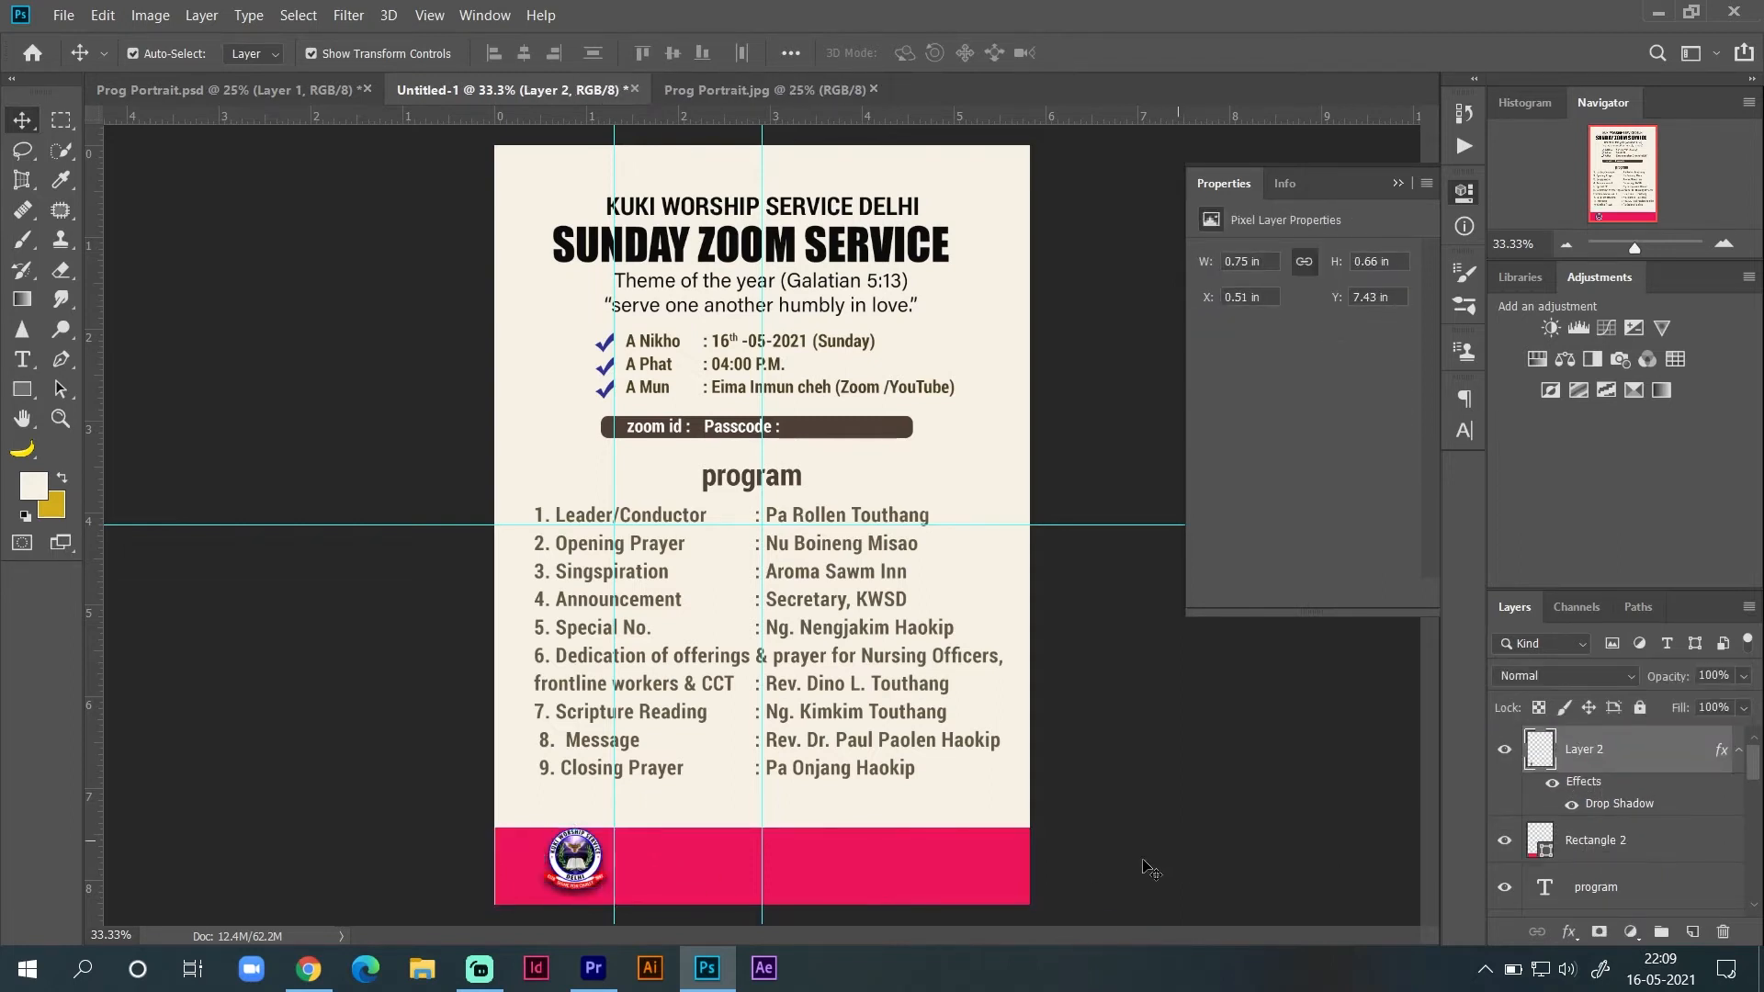
# Step: Nudge the church logo down and left within the footer to about X 0.47 in, Y 7.49 in
pyautogui.click(1726, 246)
pyautogui.click(1724, 246)
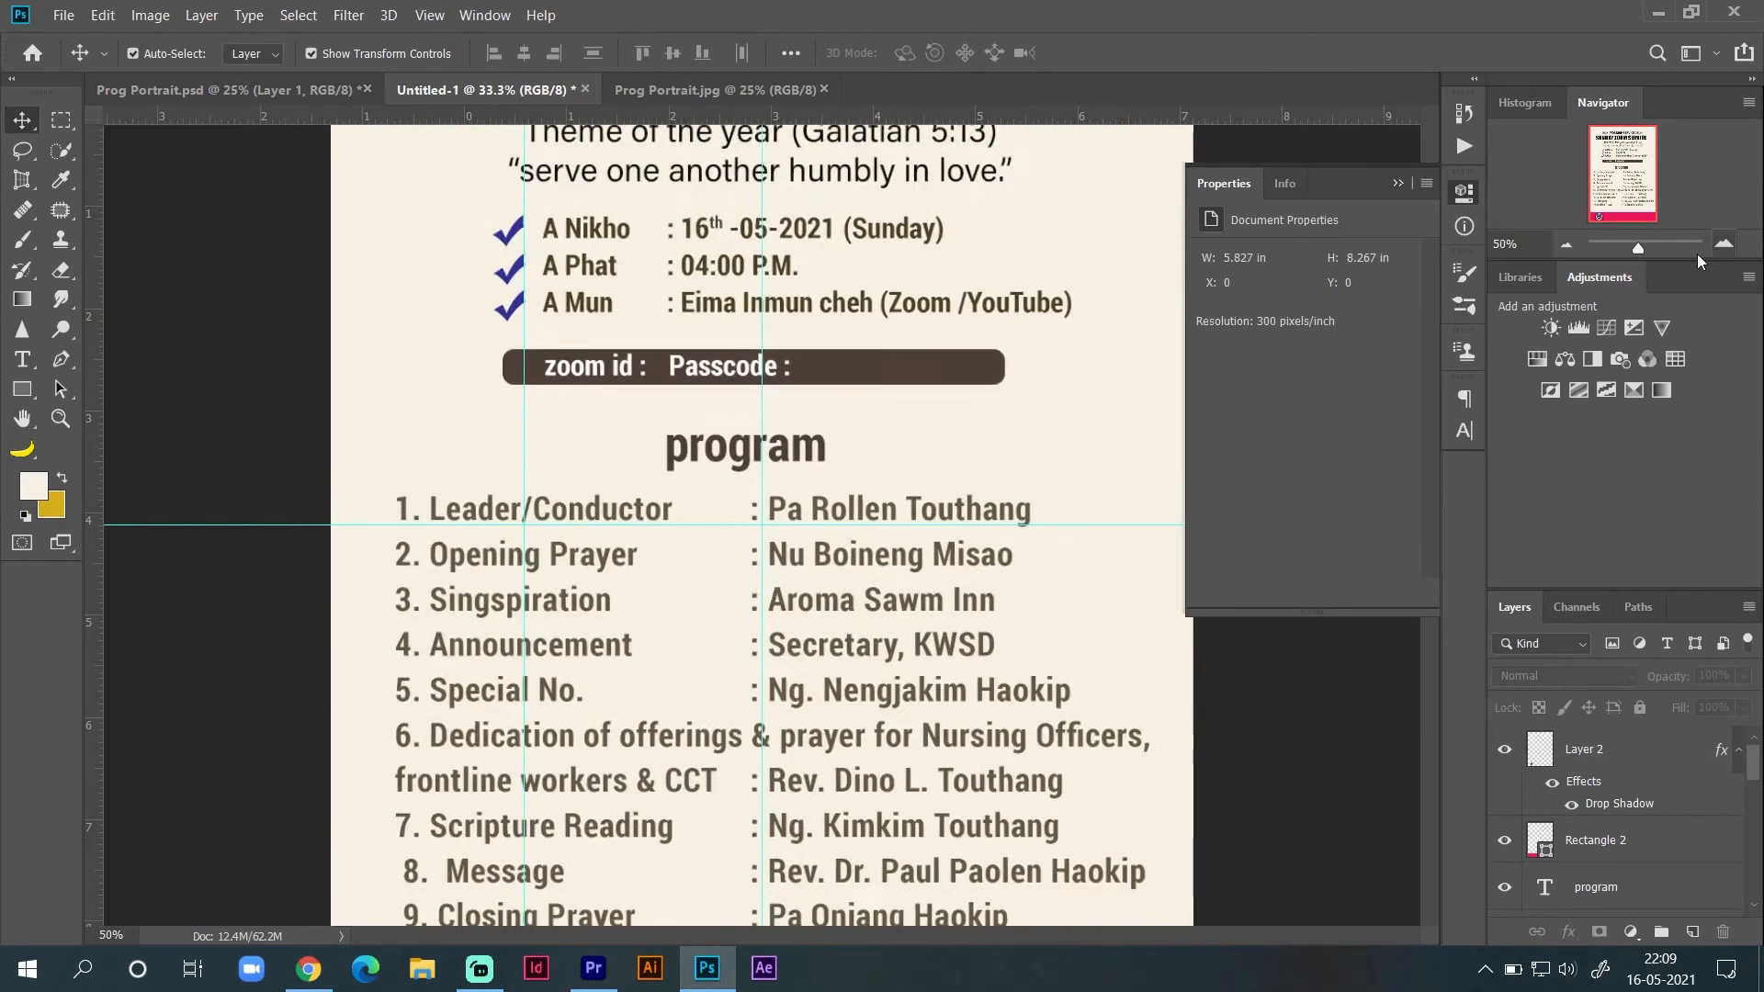
pyautogui.click(1603, 219)
pyautogui.moveTo(513, 826); pyautogui.dragTo(507, 838)
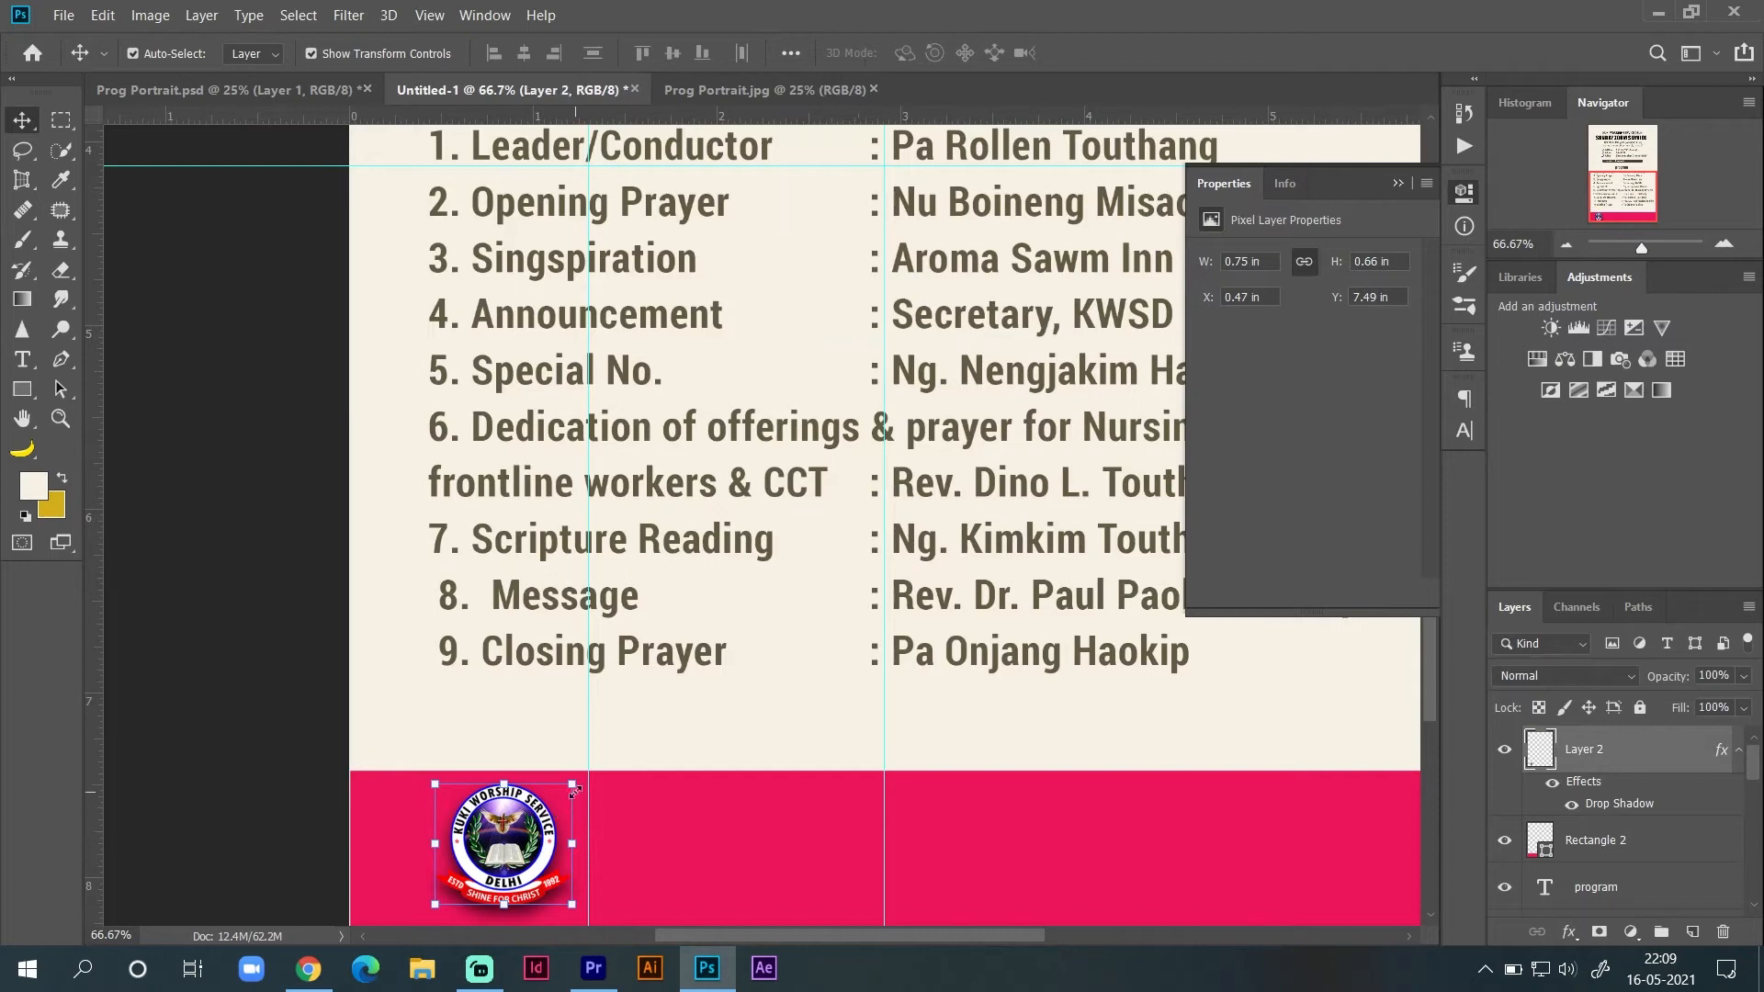
# Step: Add the text "SHINE FOR CHRIST" above the footer and bring its layer to the front of the stack
pyautogui.click(796, 863)
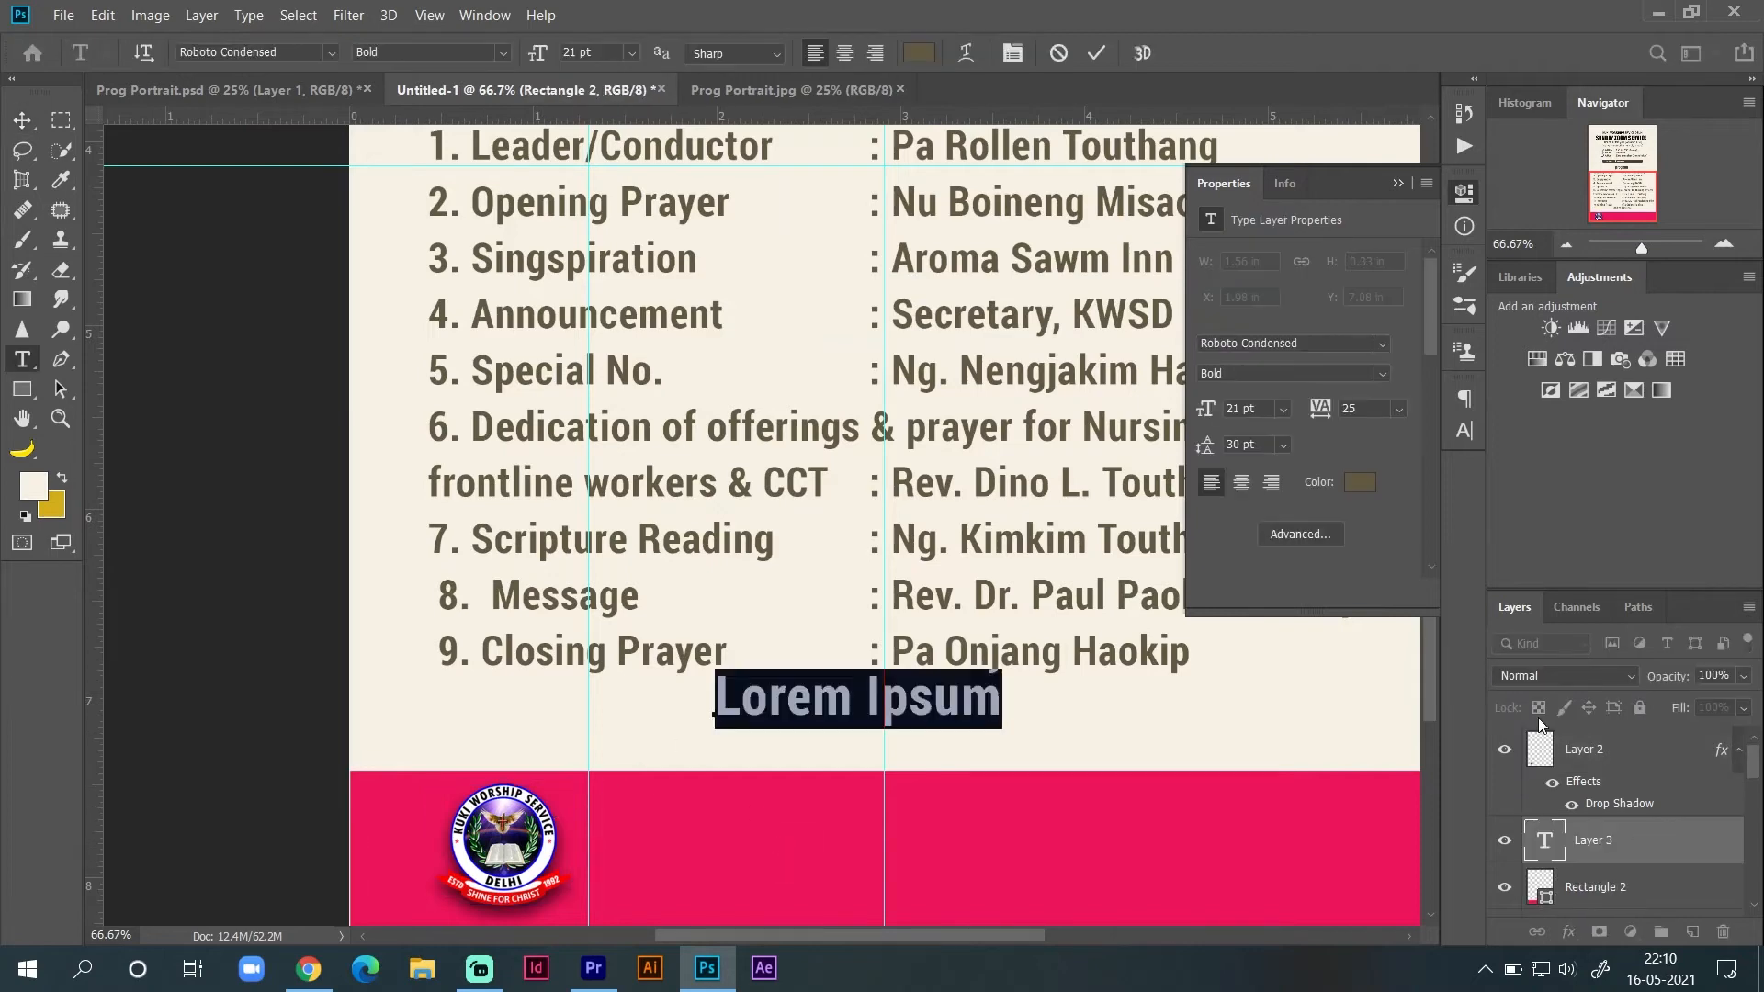
pyautogui.press('capslock')
pyautogui.write('SHI')
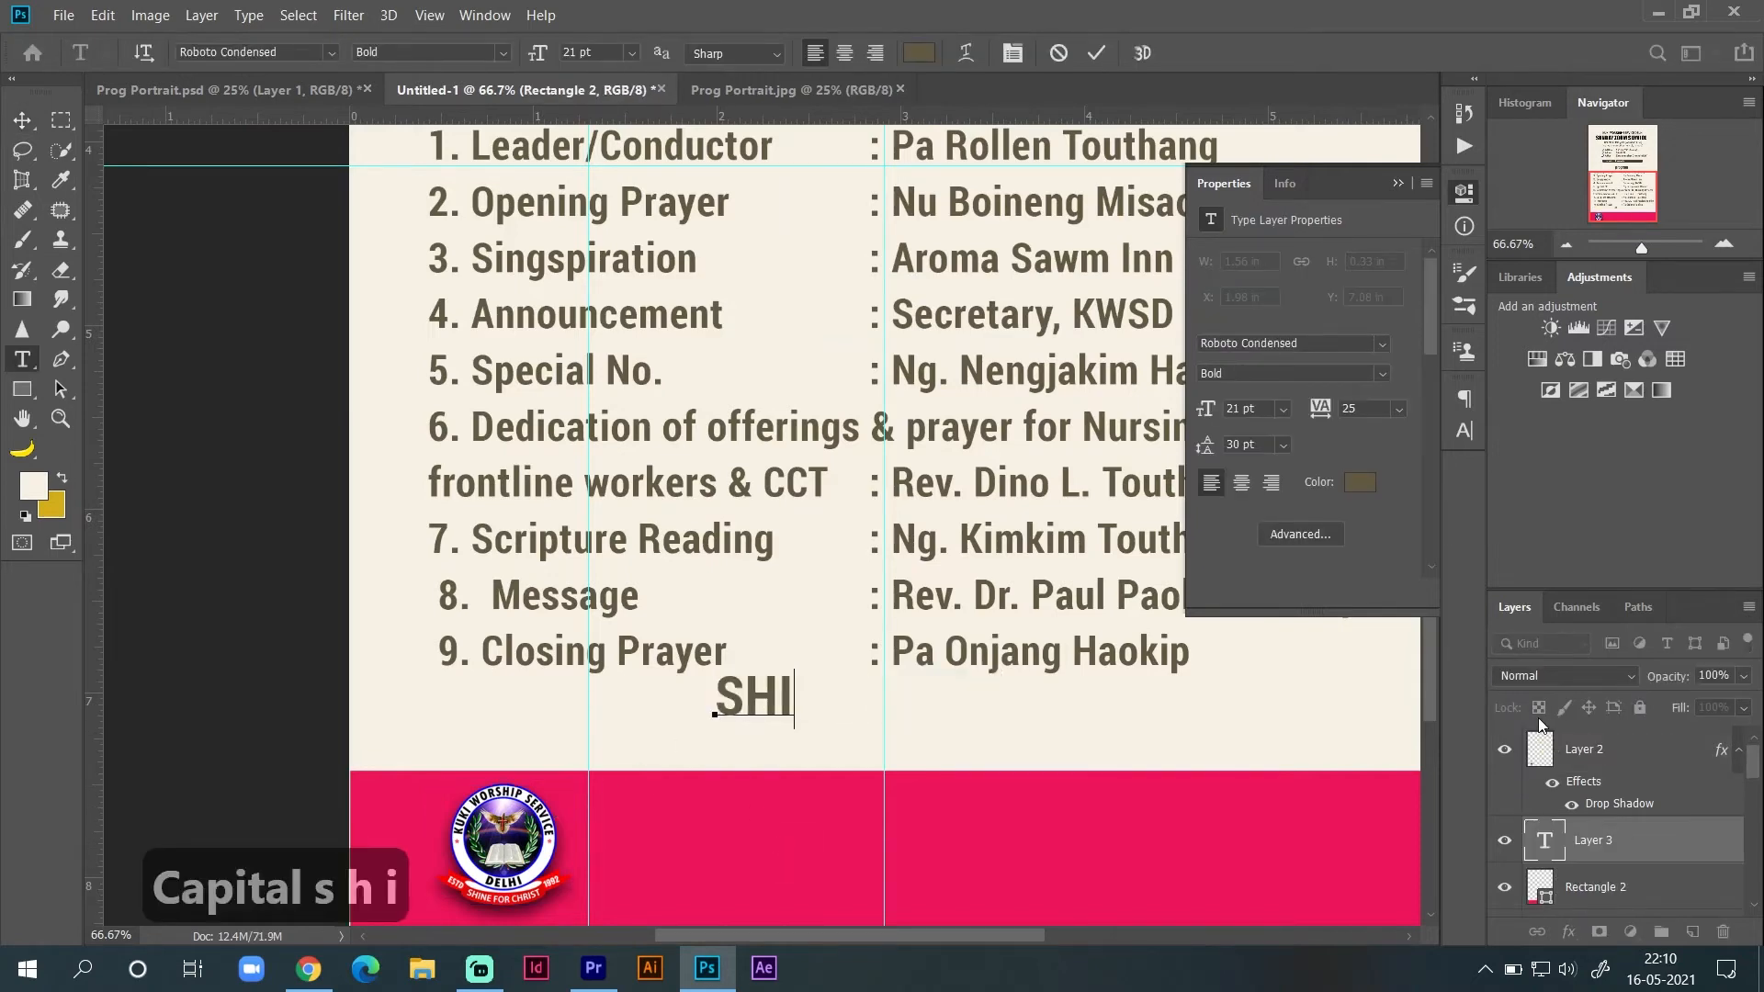
pyautogui.write('NE FOR CH')
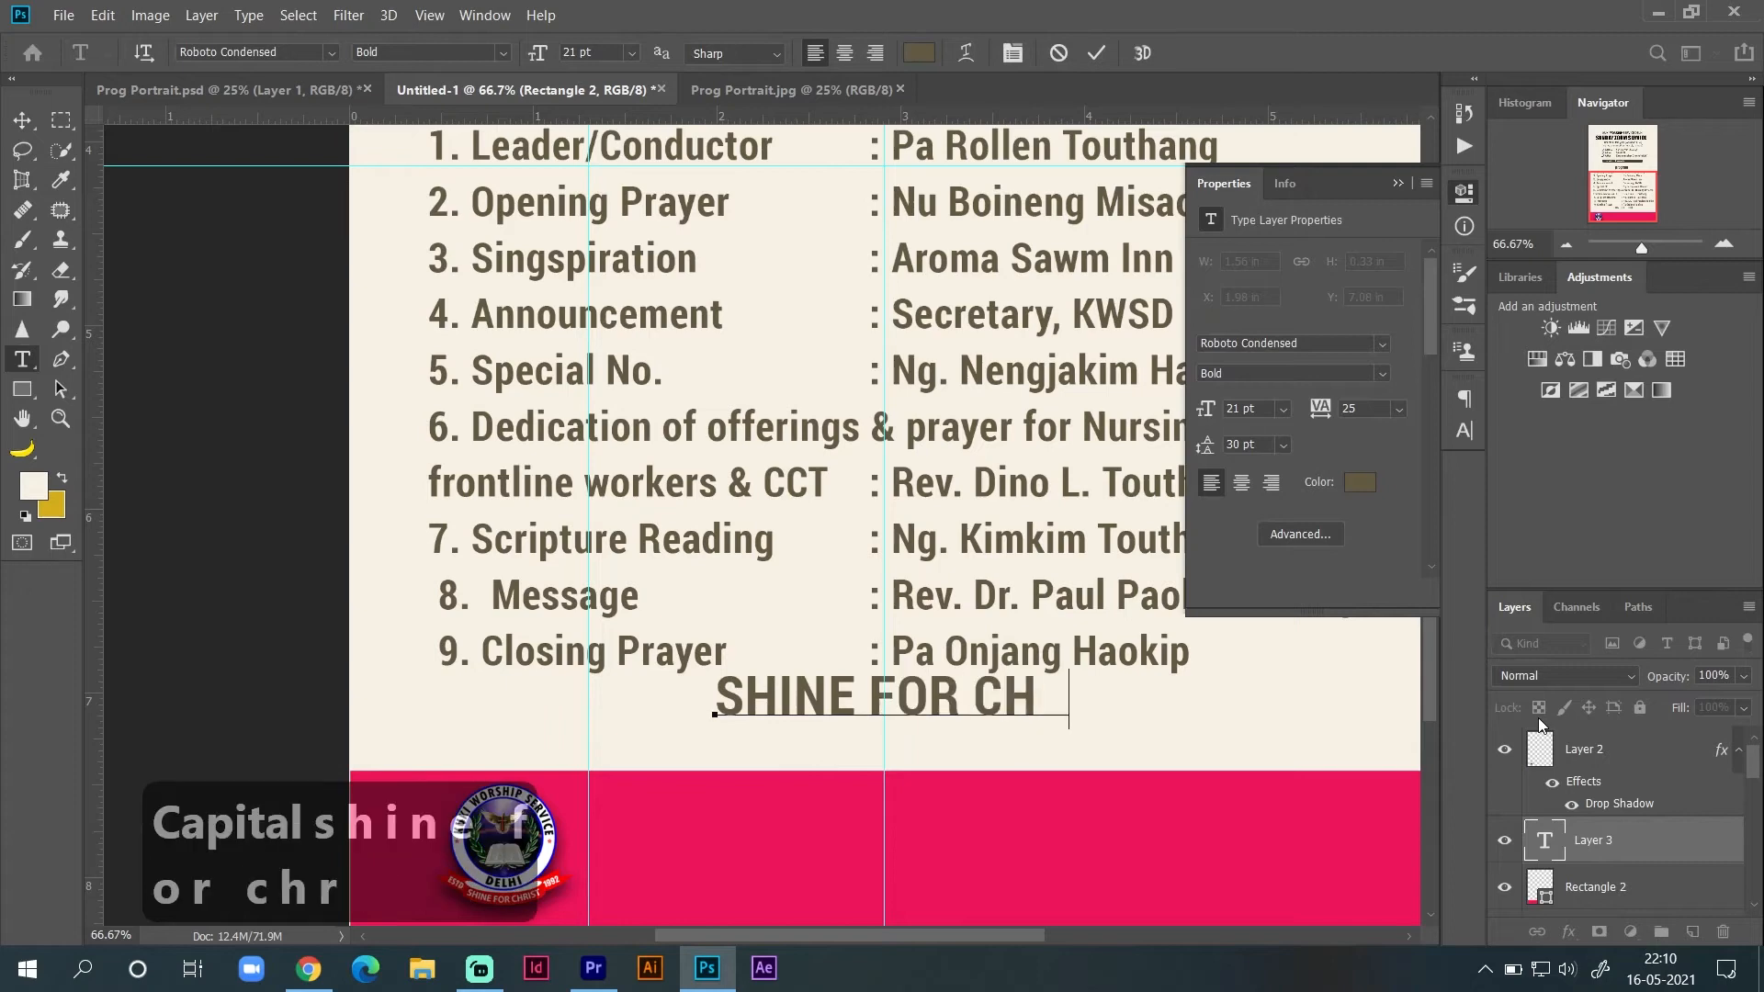
pyautogui.write('RIST')
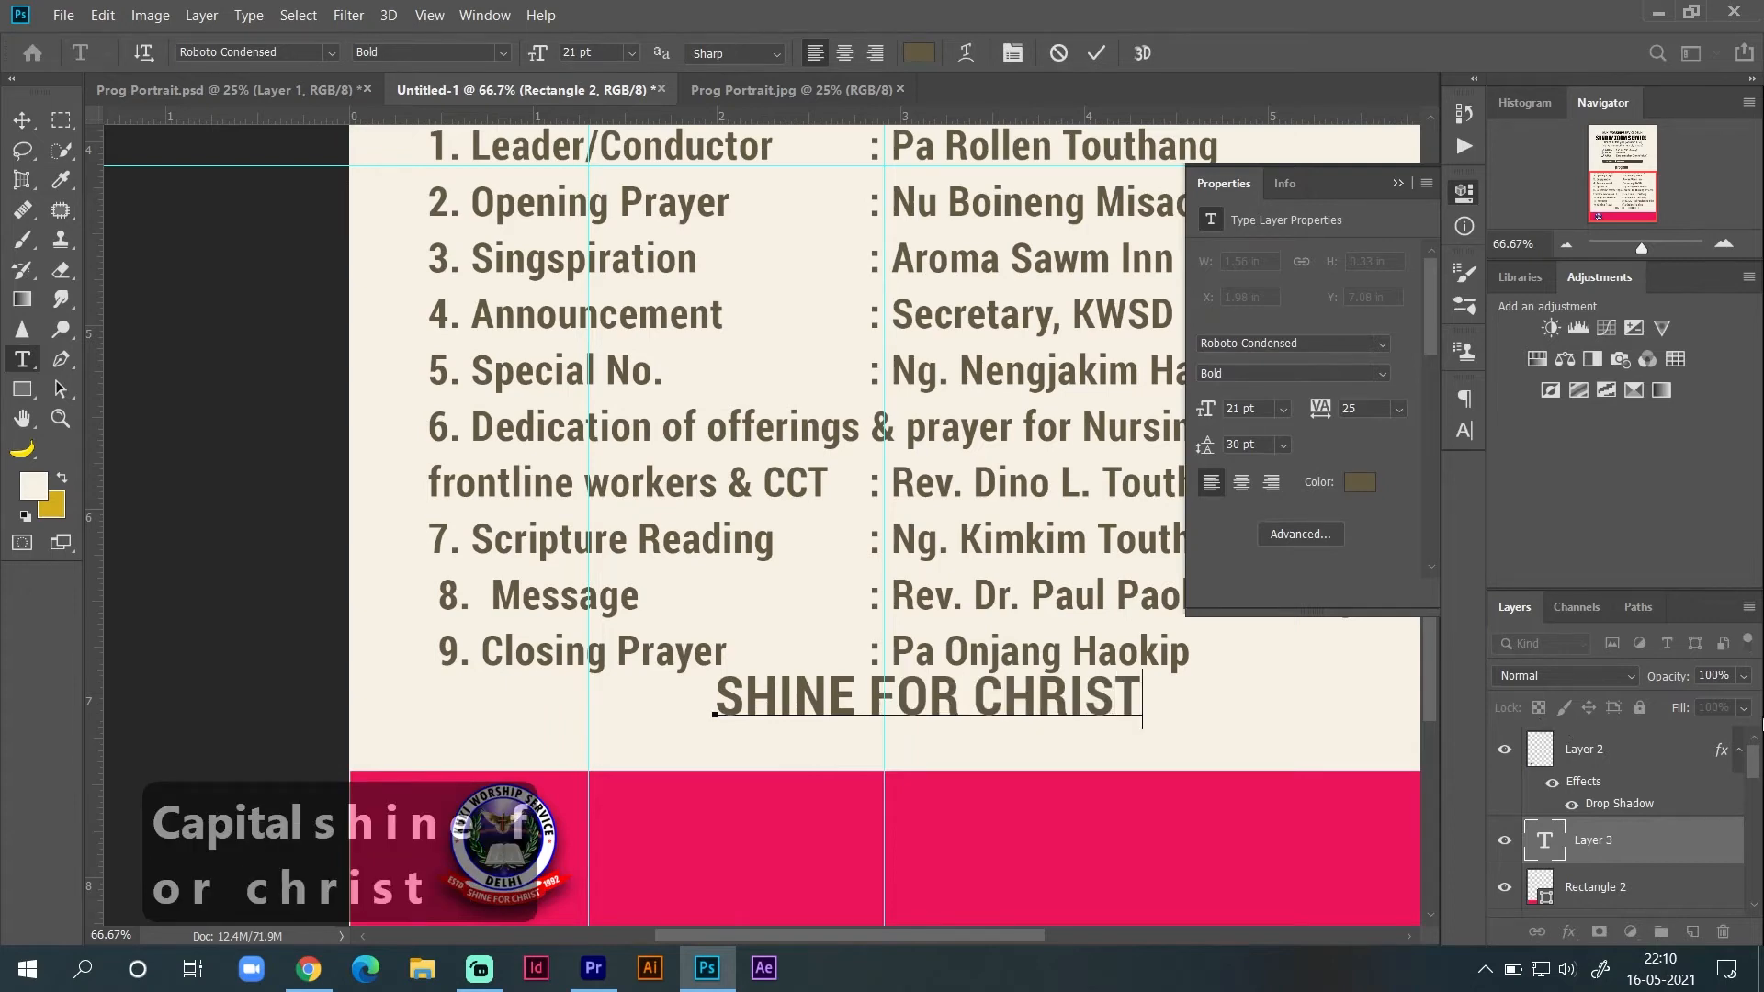
pyautogui.moveTo(1639, 838); pyautogui.dragTo(1650, 743)
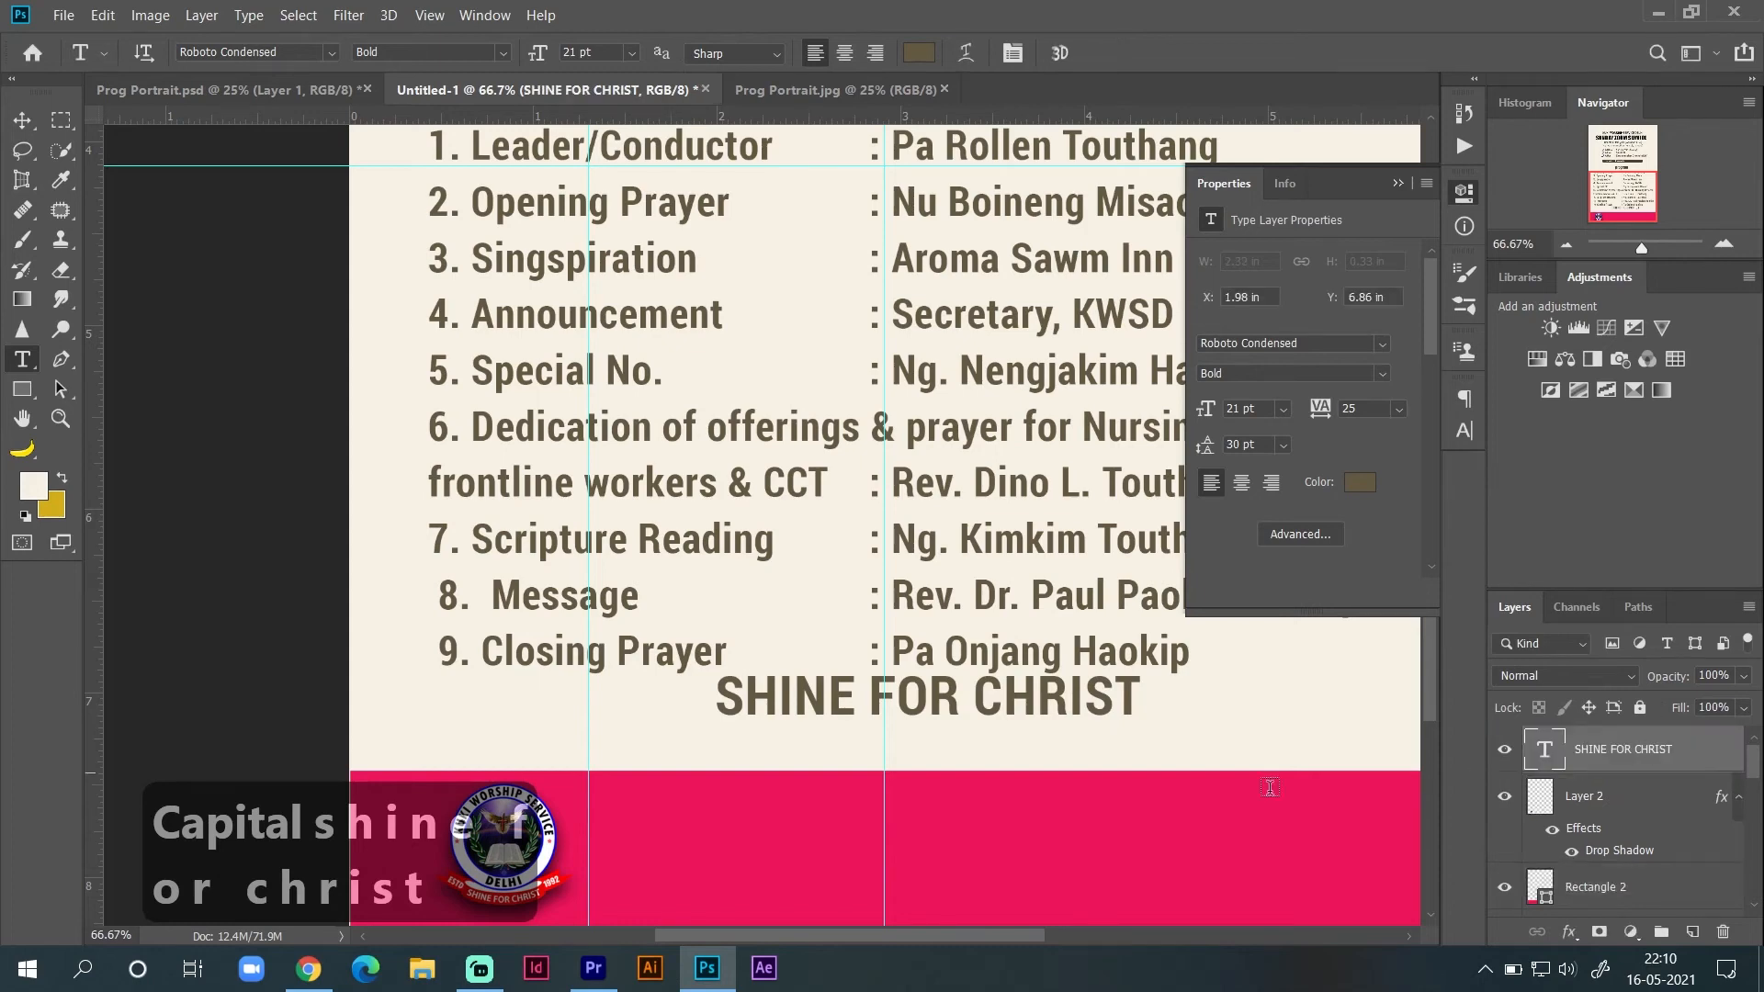
# Step: Place the SHINE FOR CHRIST text inside the footer banner beside the logo, at about X 1.81 in, Y 7.73 in
pyautogui.click(22, 119)
pyautogui.moveTo(1062, 709); pyautogui.dragTo(1032, 850)
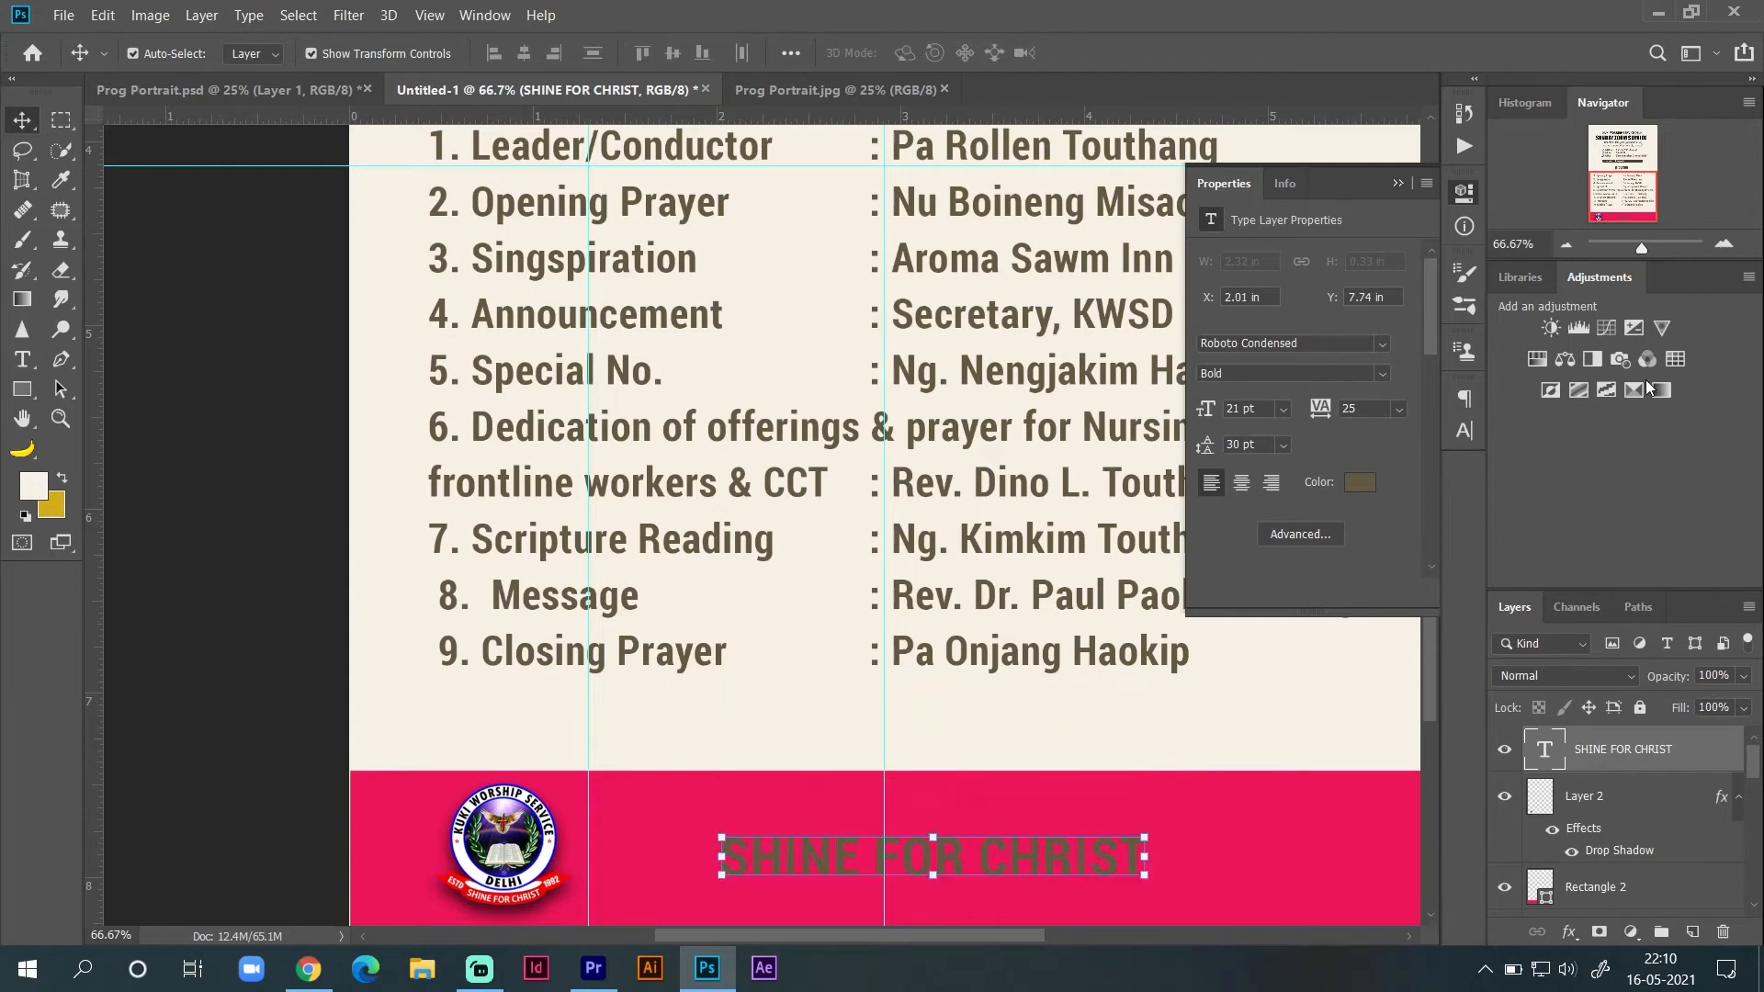
pyautogui.click(1725, 244)
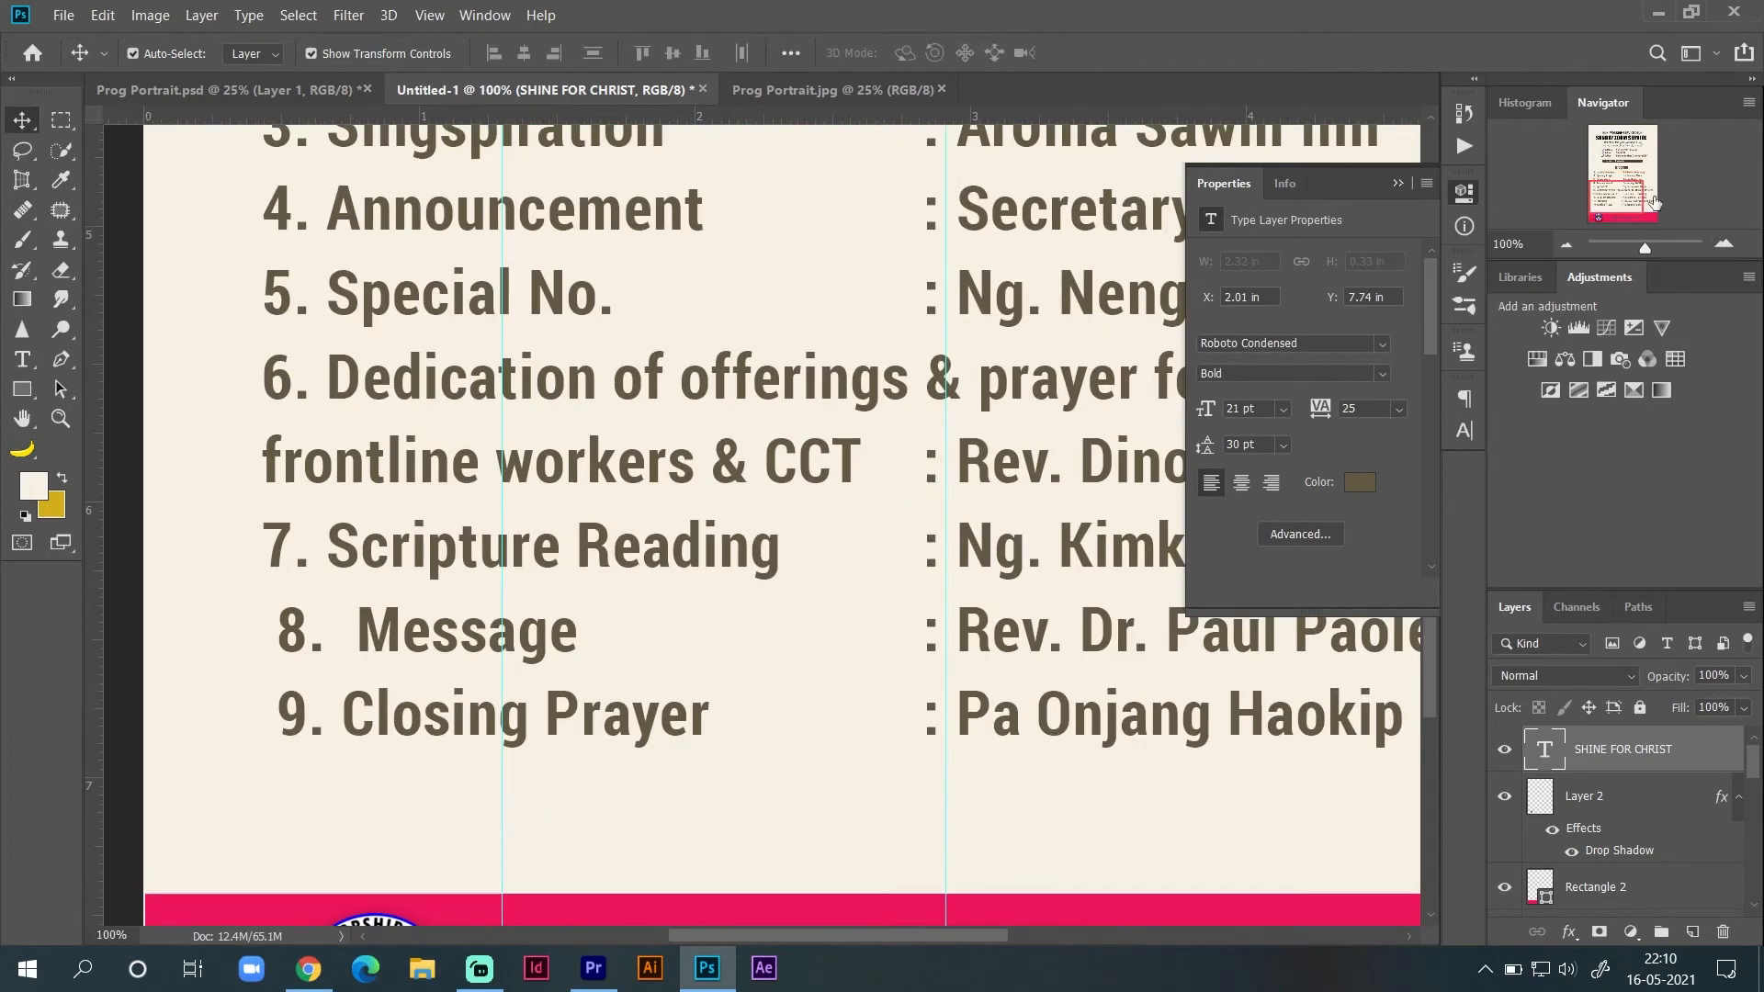
pyautogui.moveTo(1636, 210); pyautogui.dragTo(1644, 221)
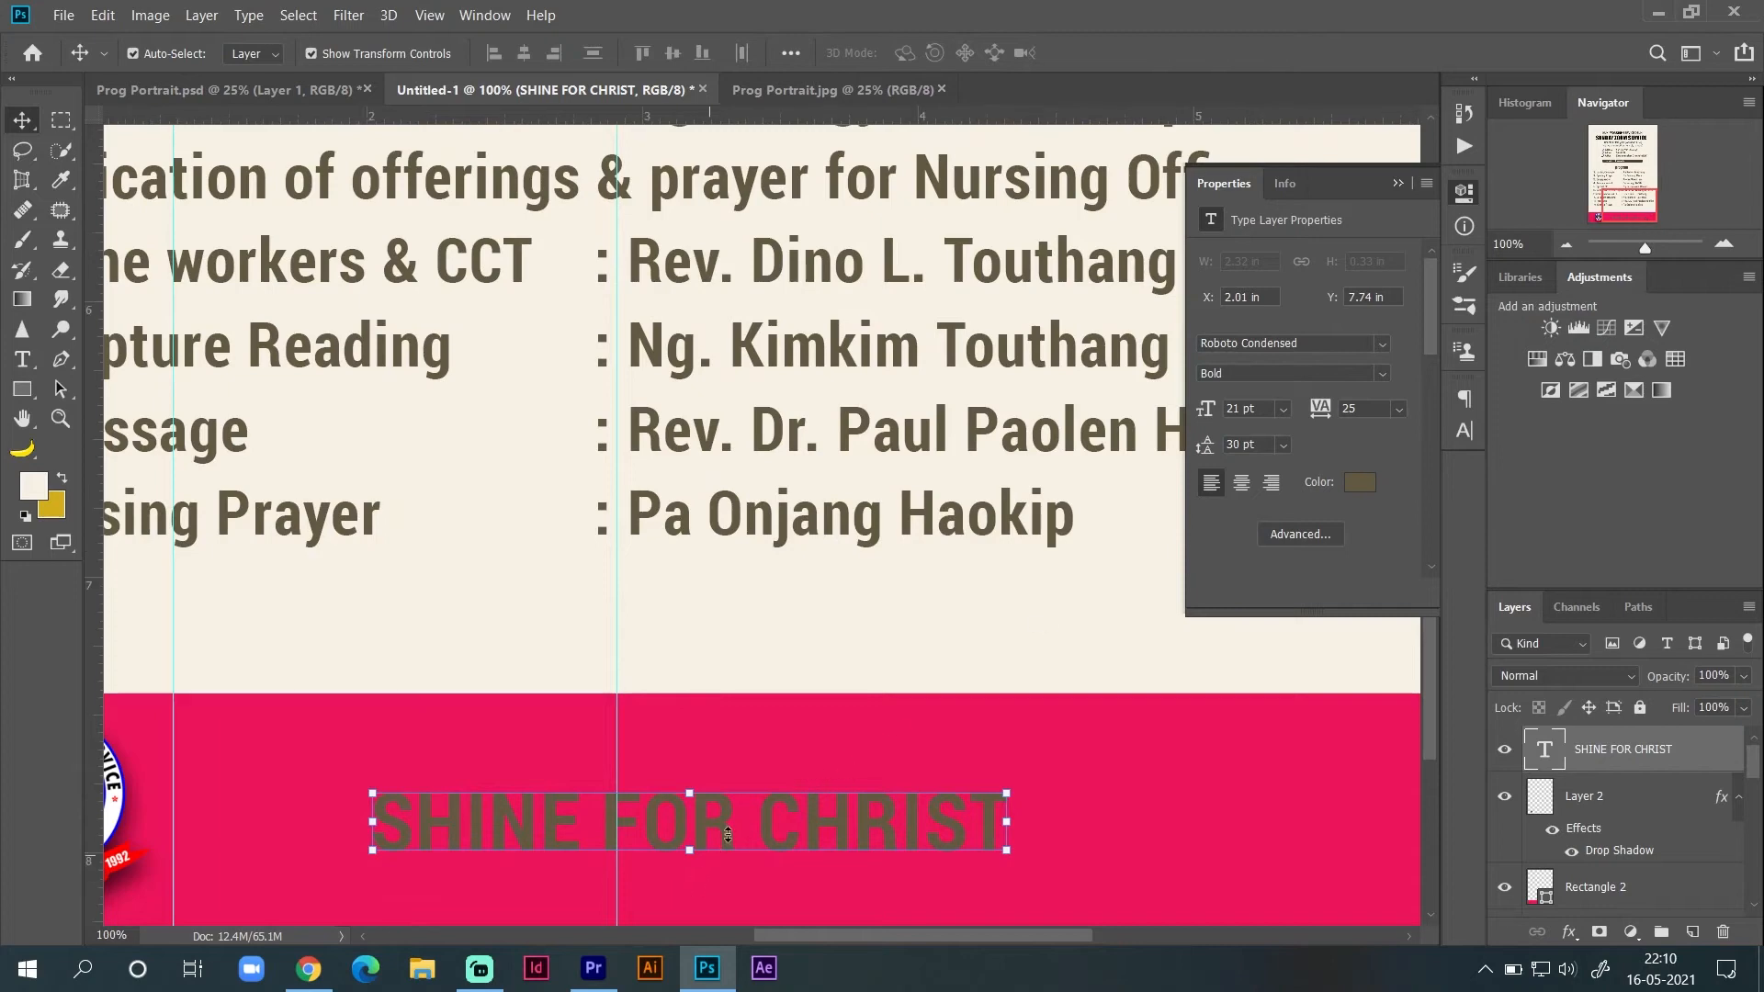
pyautogui.moveTo(781, 817); pyautogui.dragTo(725, 816)
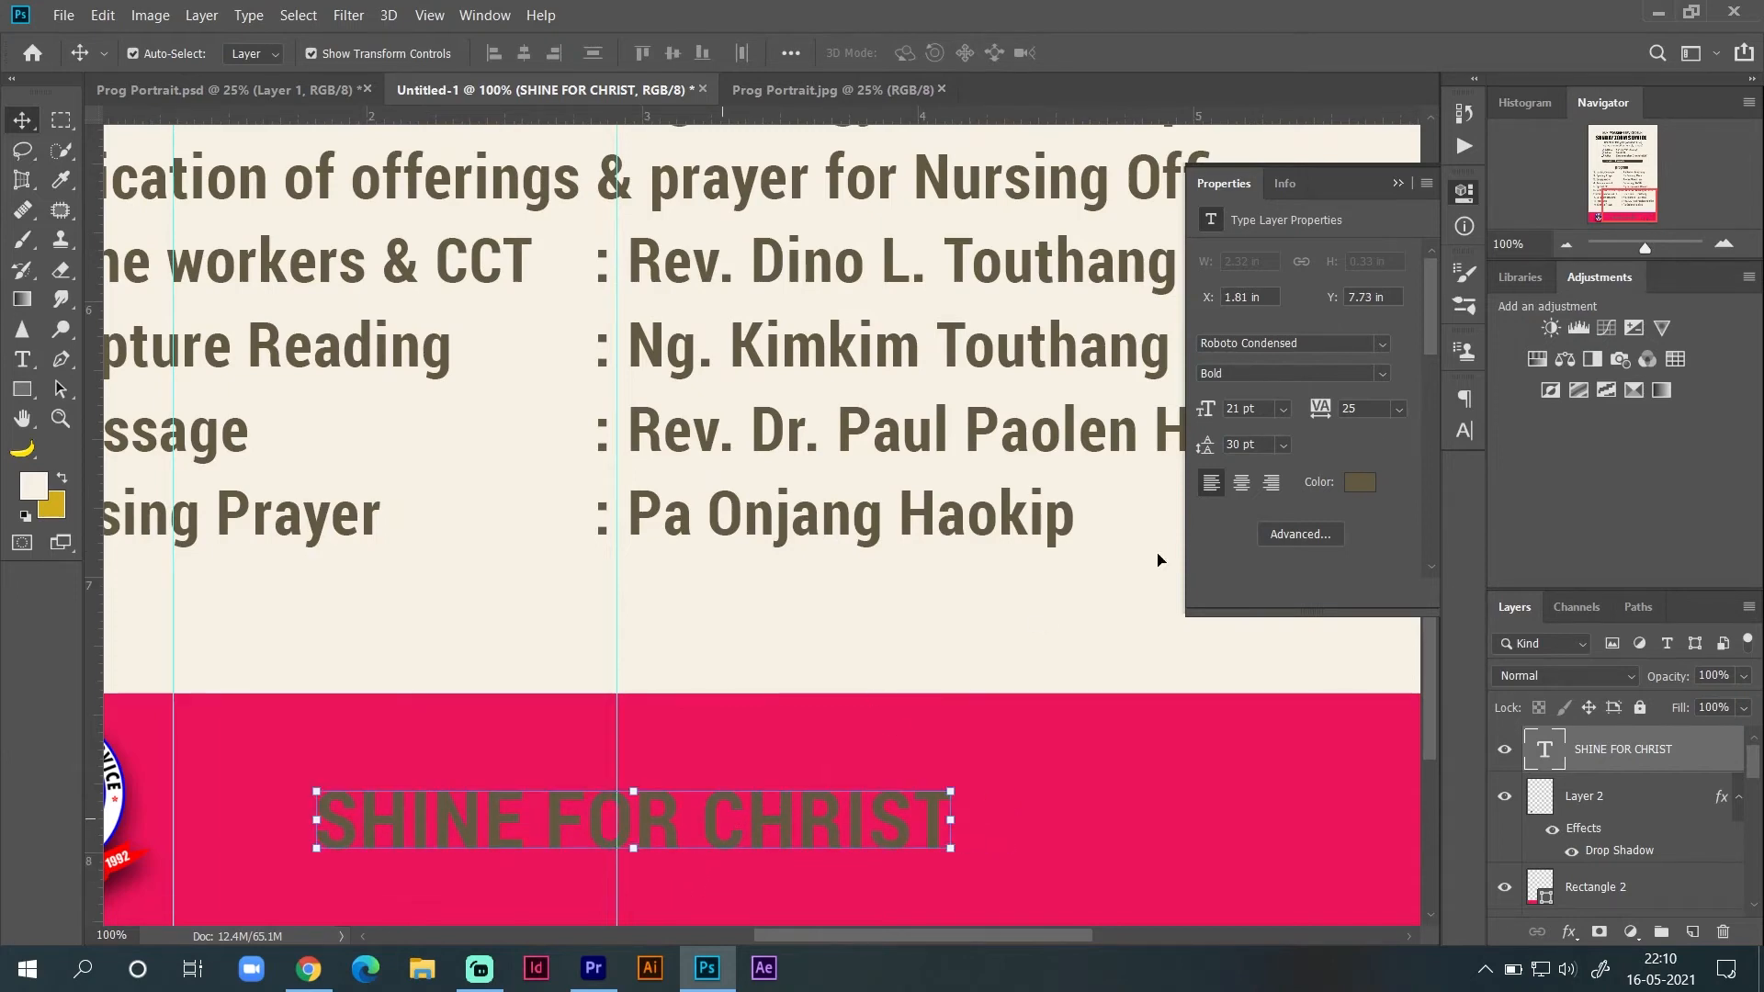
# Step: Enlarge the SHINE FOR CHRIST text to 30 pt and reposition it in the middle of the footer's height
pyautogui.click(1470, 426)
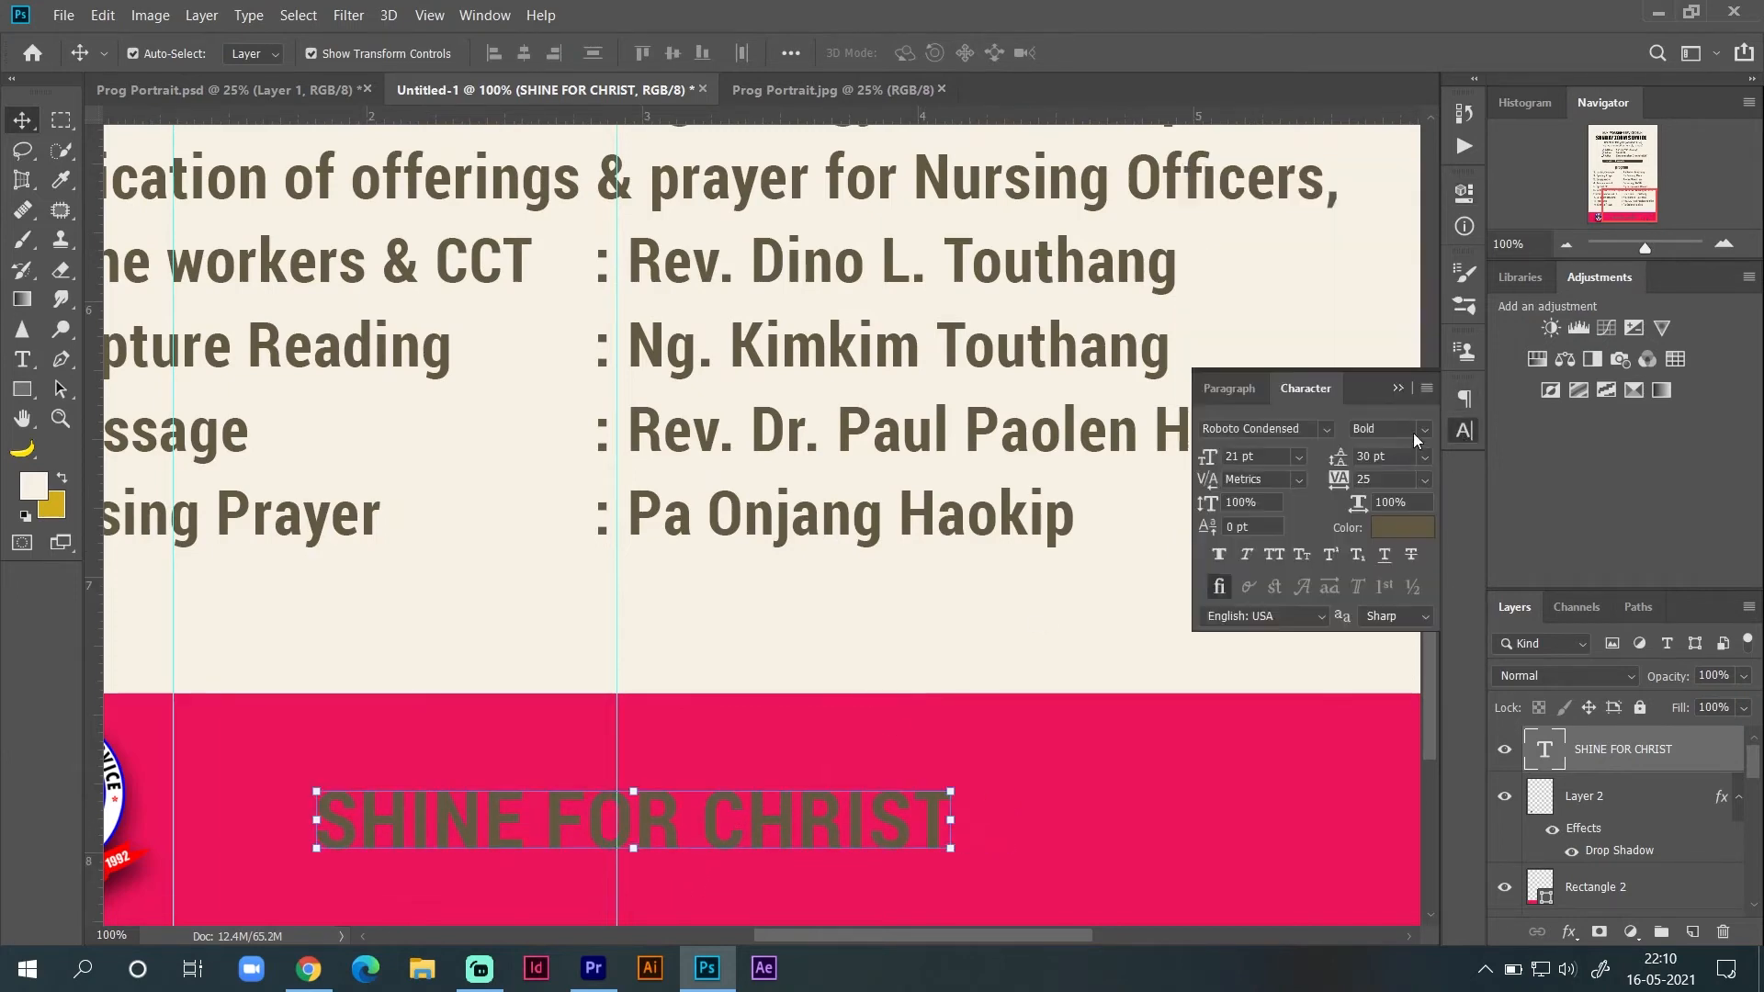
pyautogui.click(1298, 458)
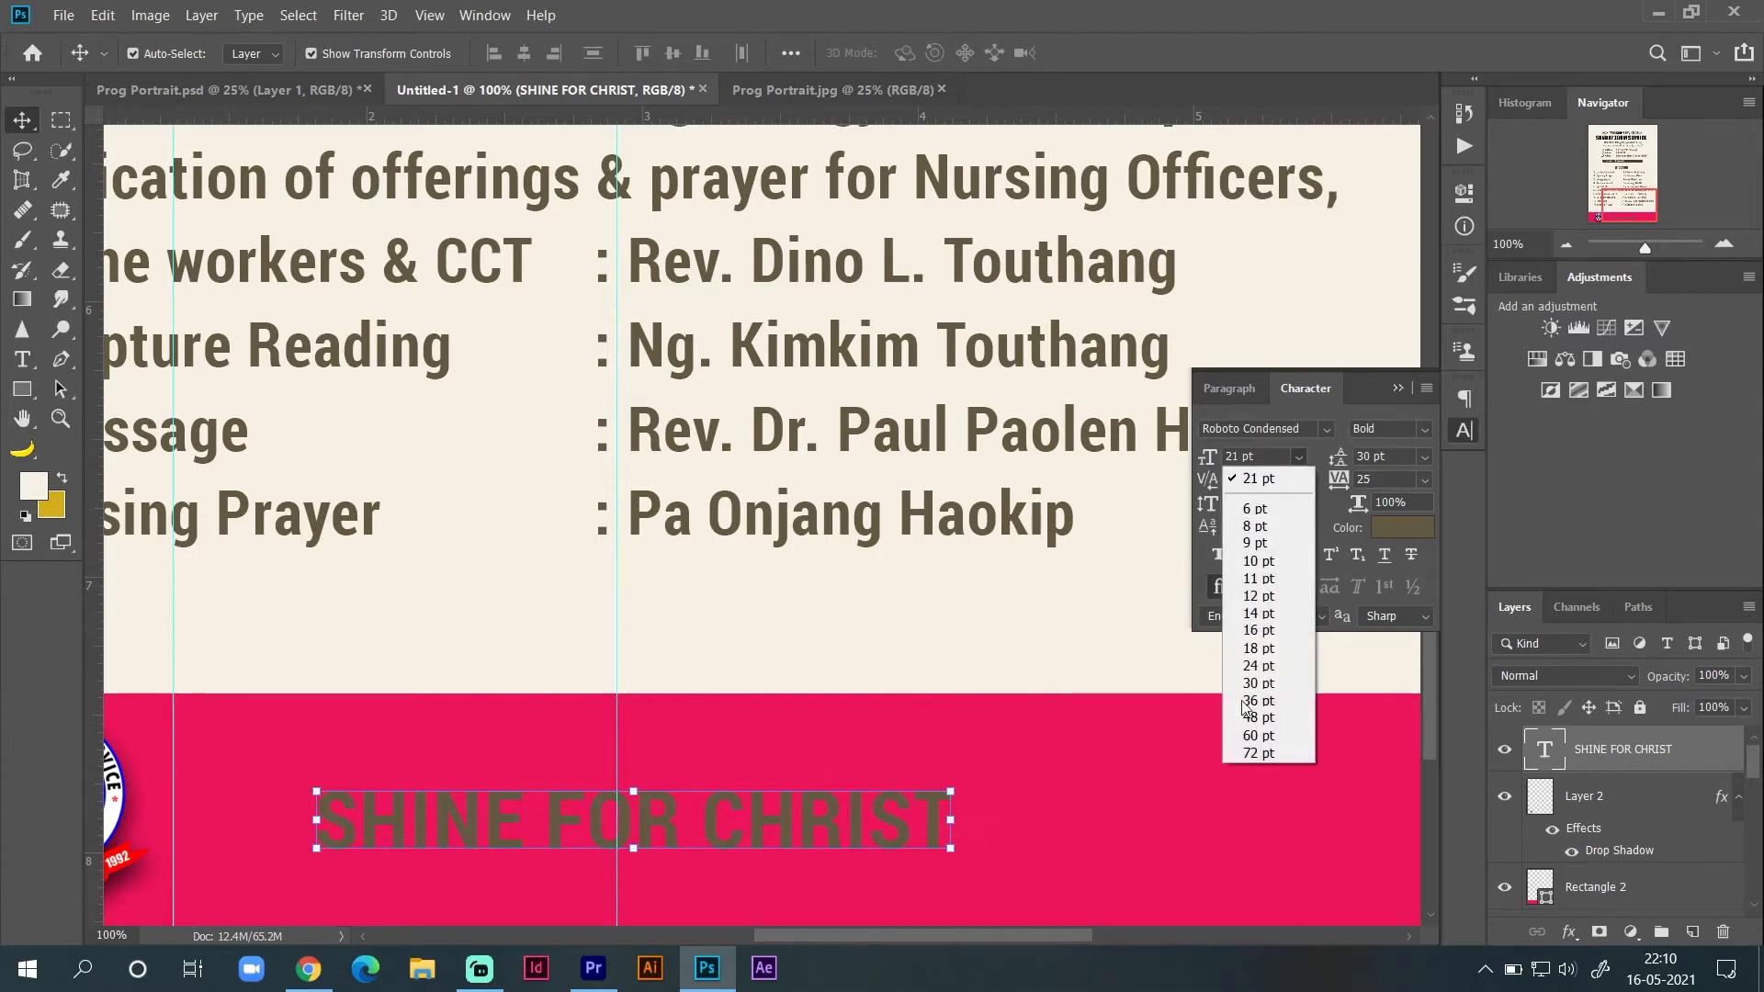
pyautogui.click(1251, 667)
pyautogui.moveTo(835, 803); pyautogui.dragTo(827, 821)
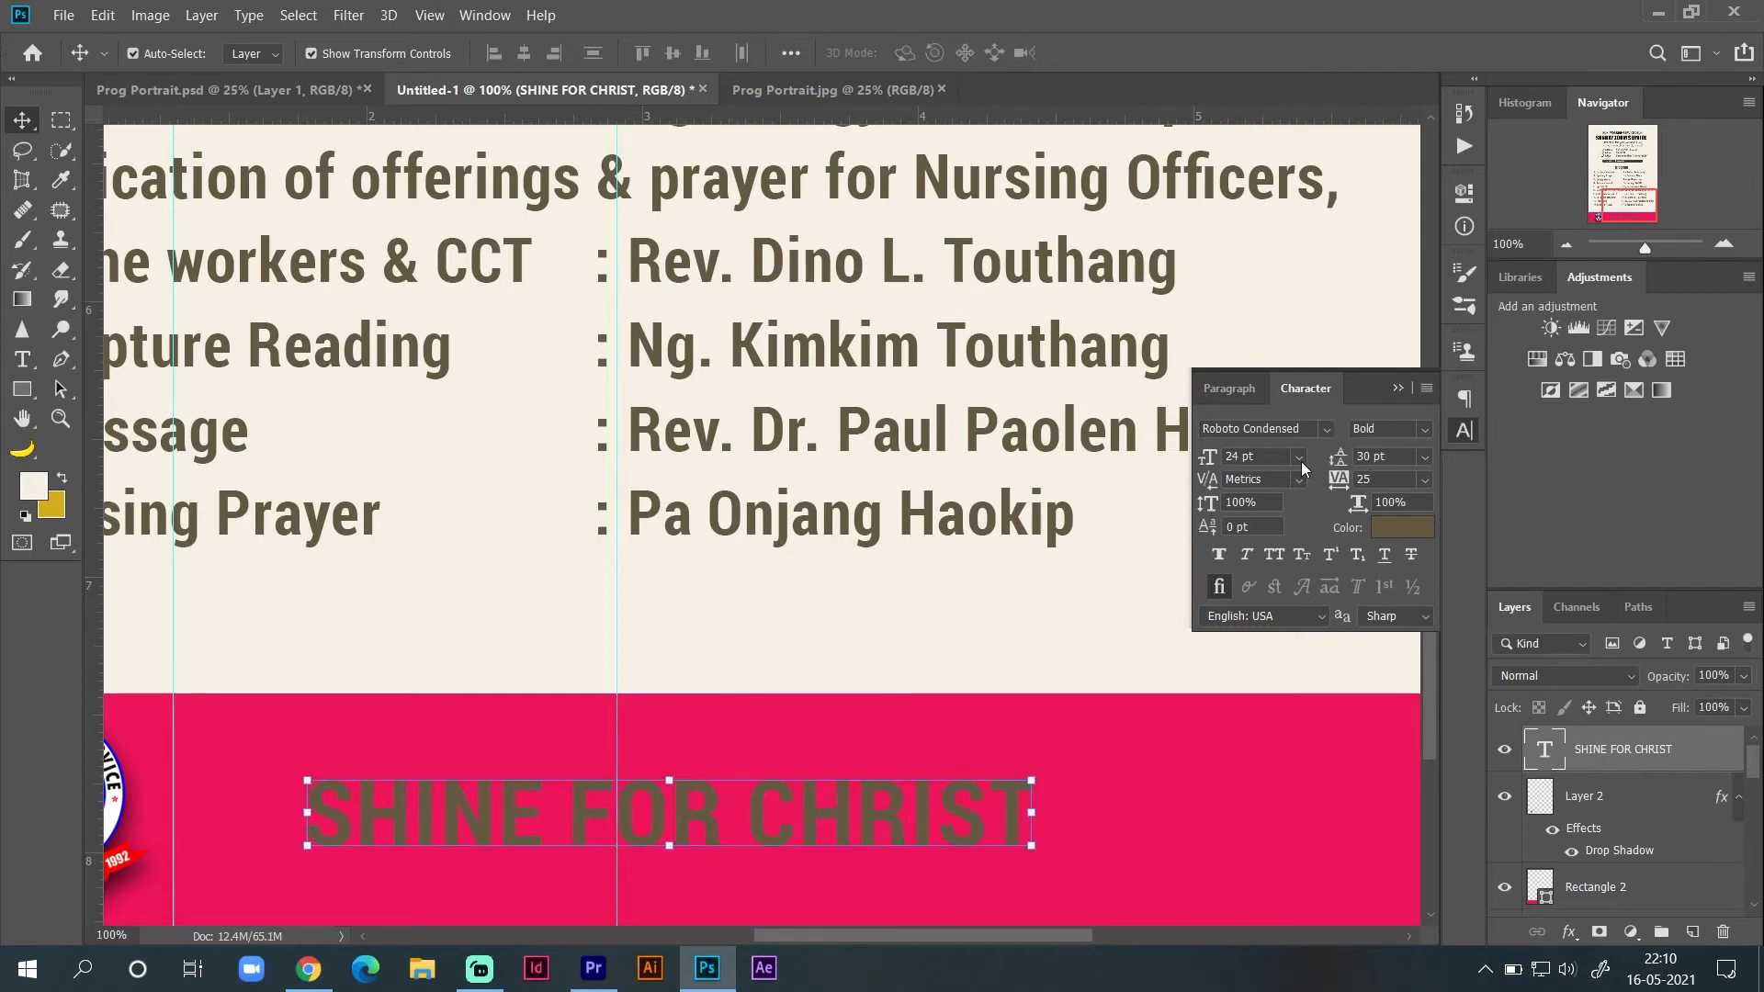
pyautogui.click(1300, 459)
pyautogui.click(1268, 684)
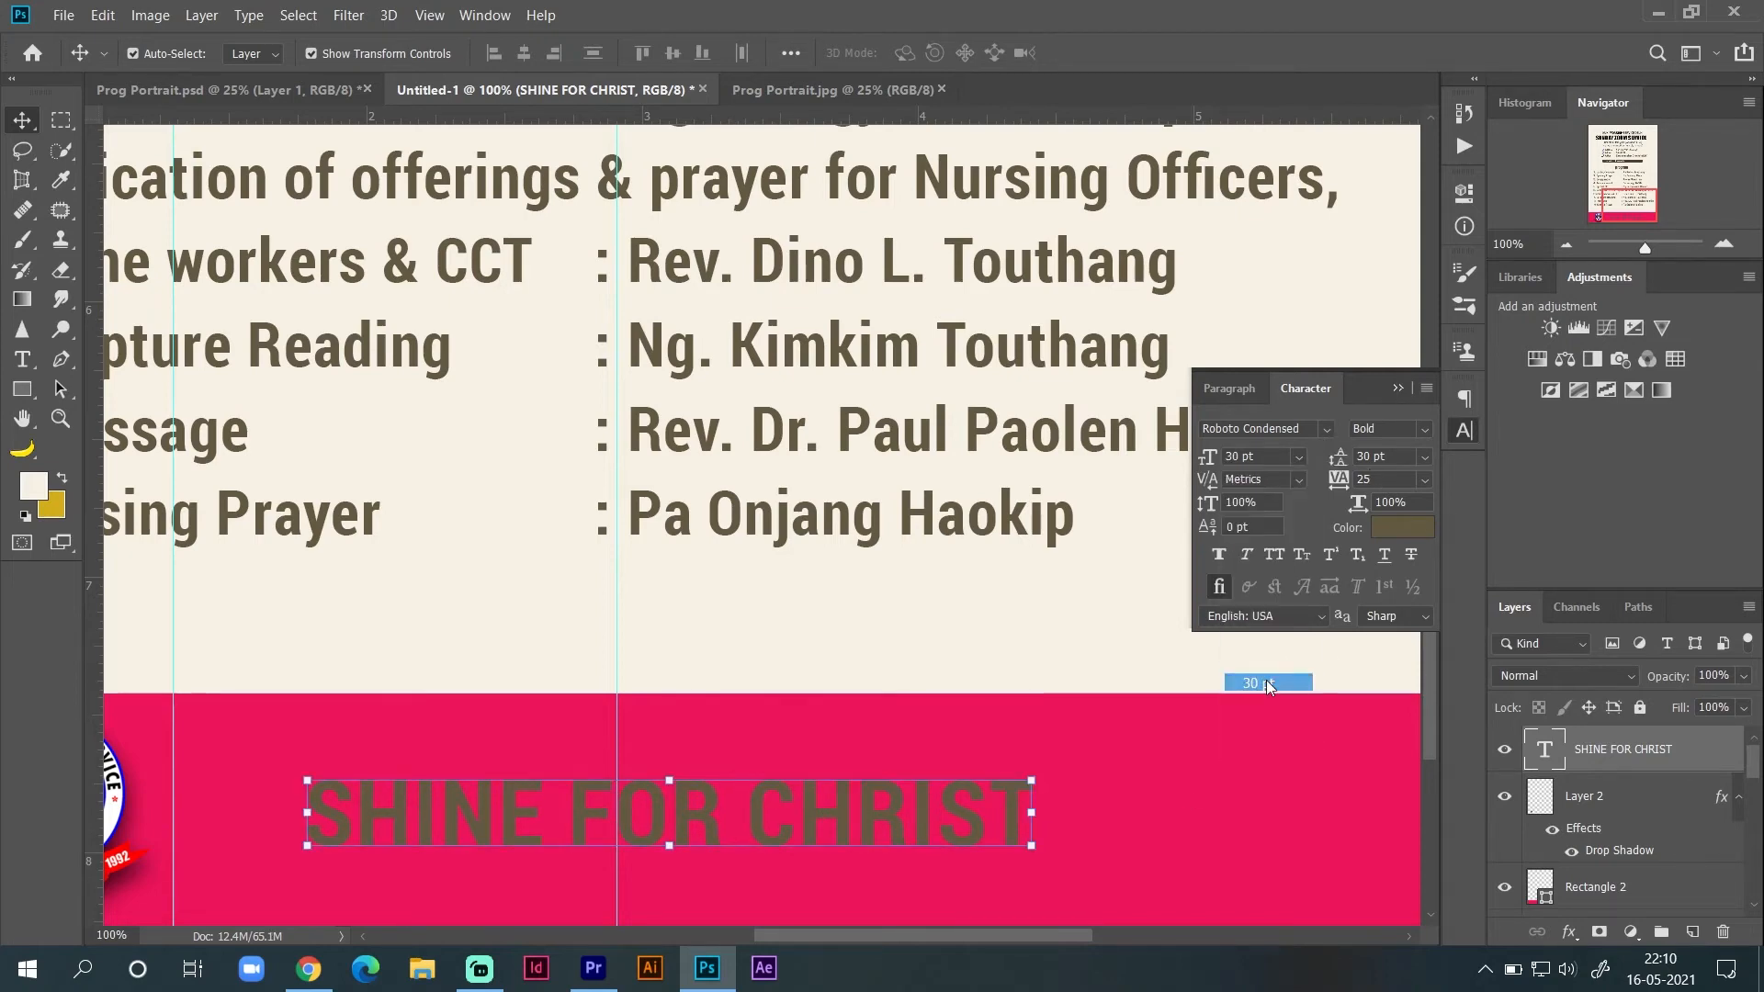
pyautogui.moveTo(978, 808); pyautogui.dragTo(933, 819)
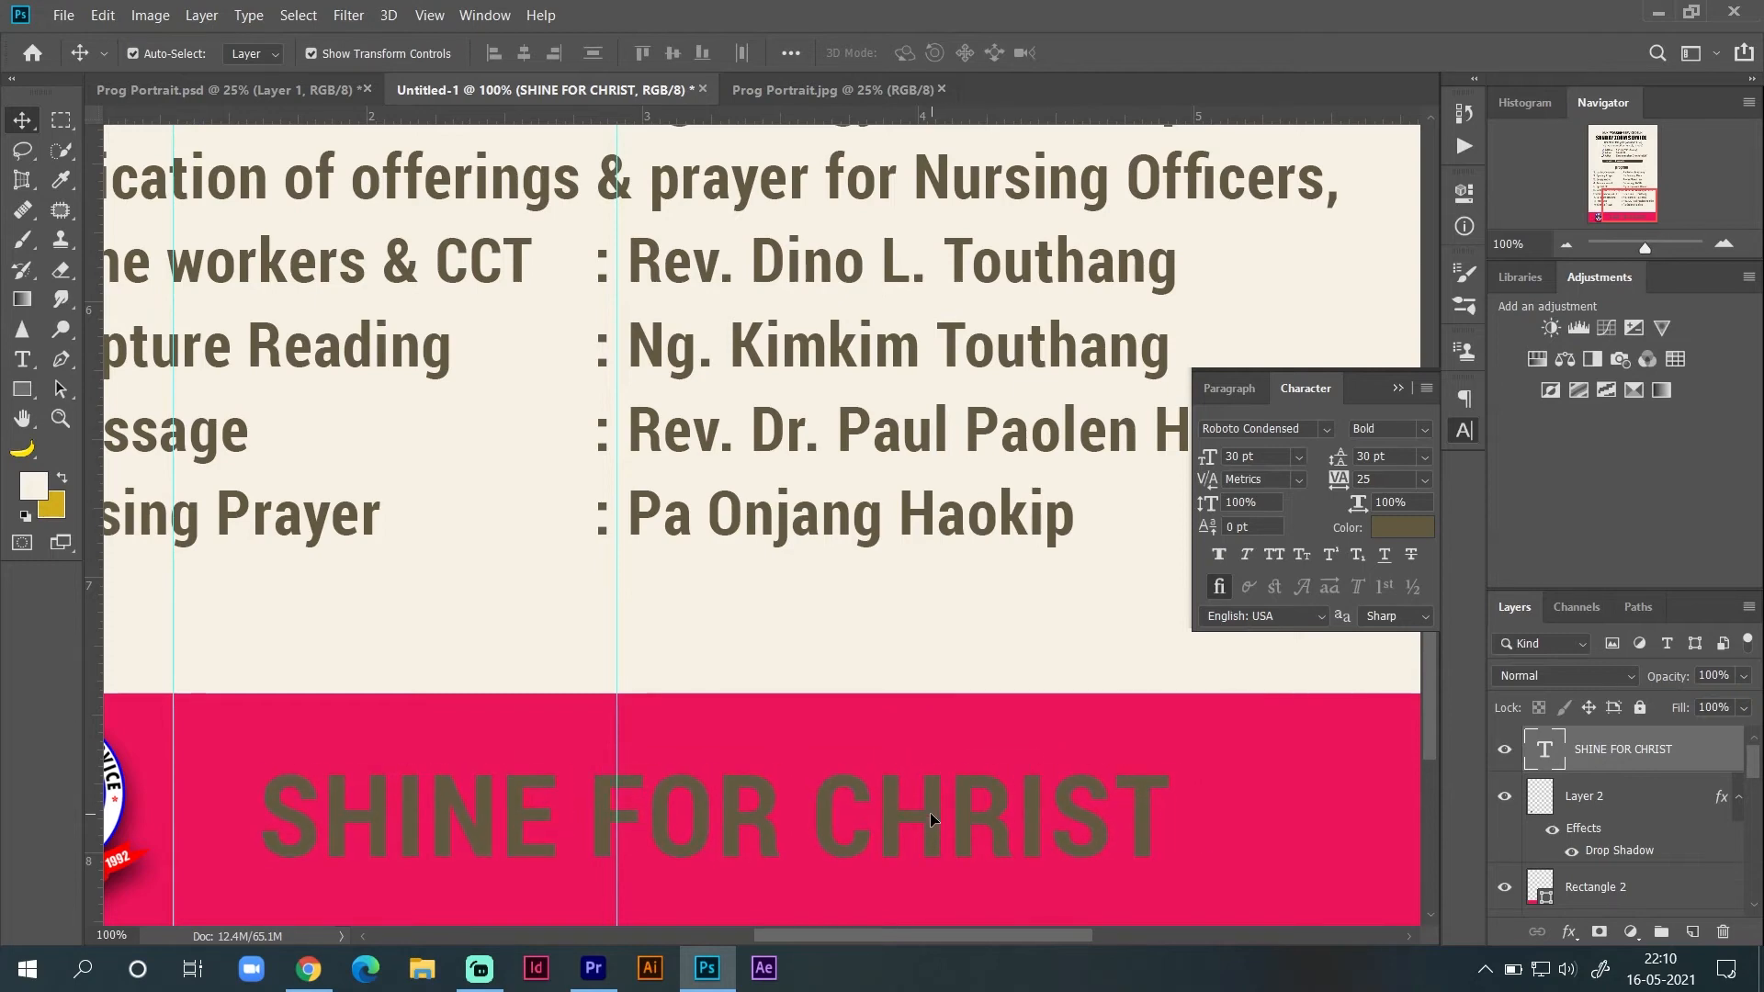
# Step: Set the tracking of the SHINE FOR CHRIST text to 50
pyautogui.click(1425, 480)
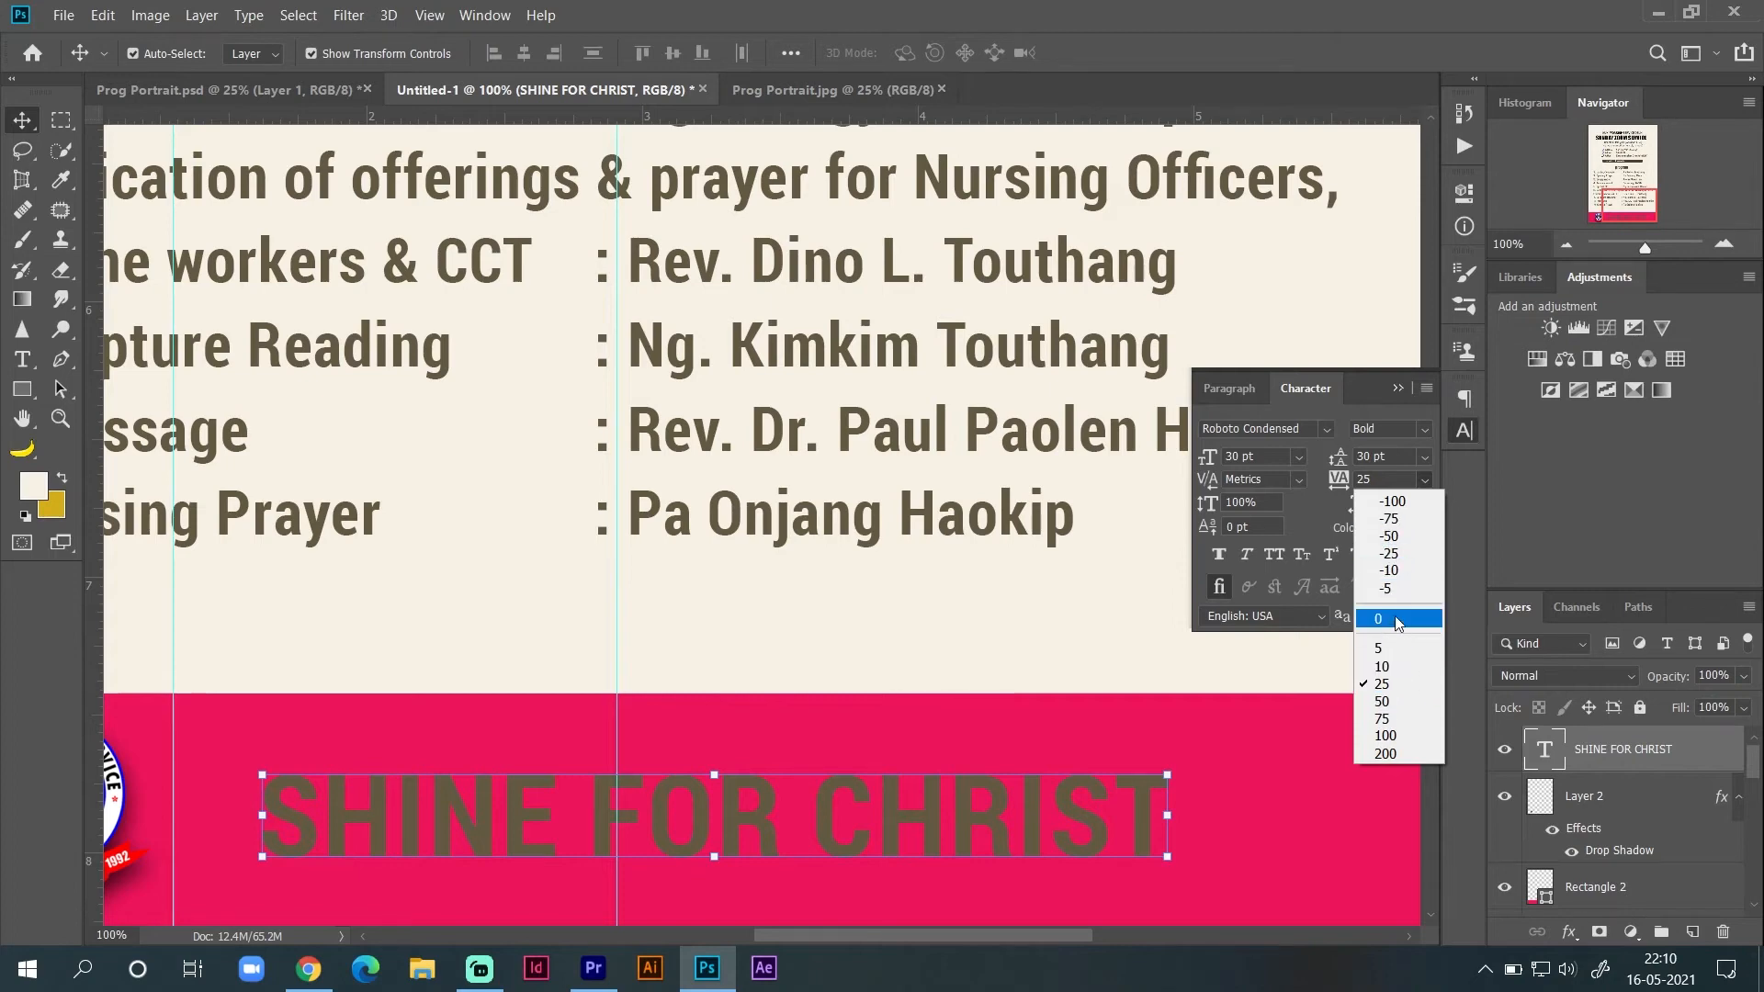
pyautogui.click(1395, 616)
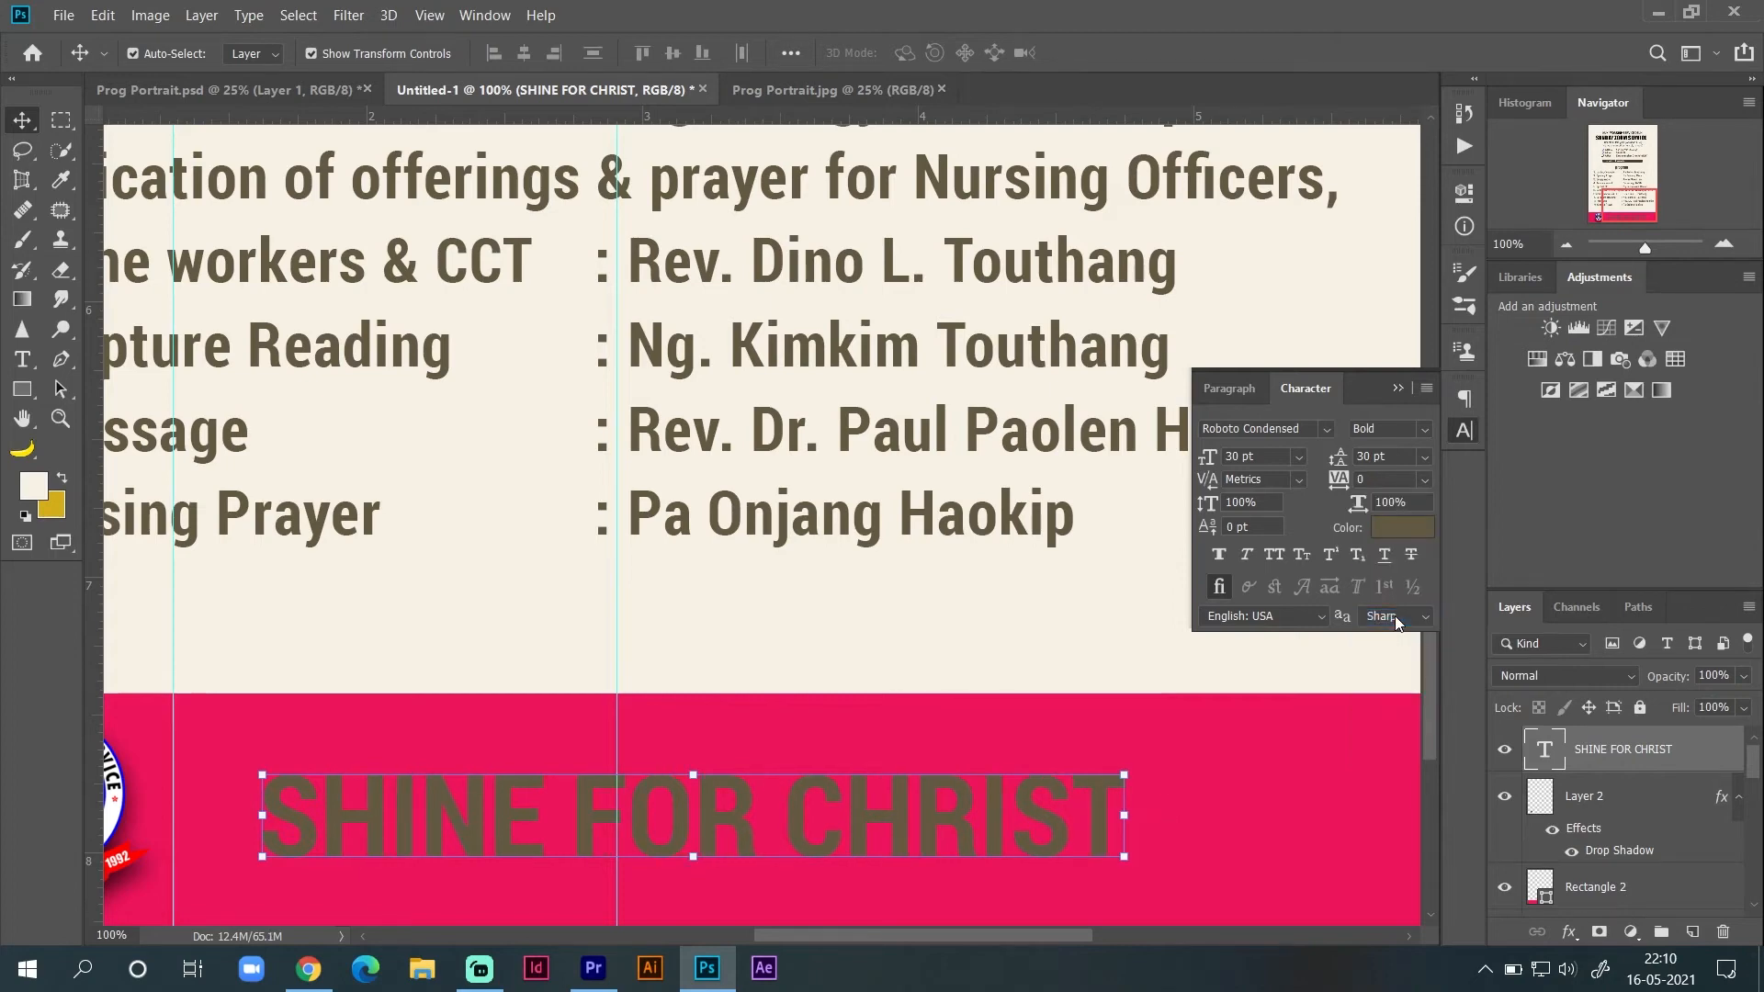
pyautogui.click(1425, 481)
pyautogui.click(1383, 703)
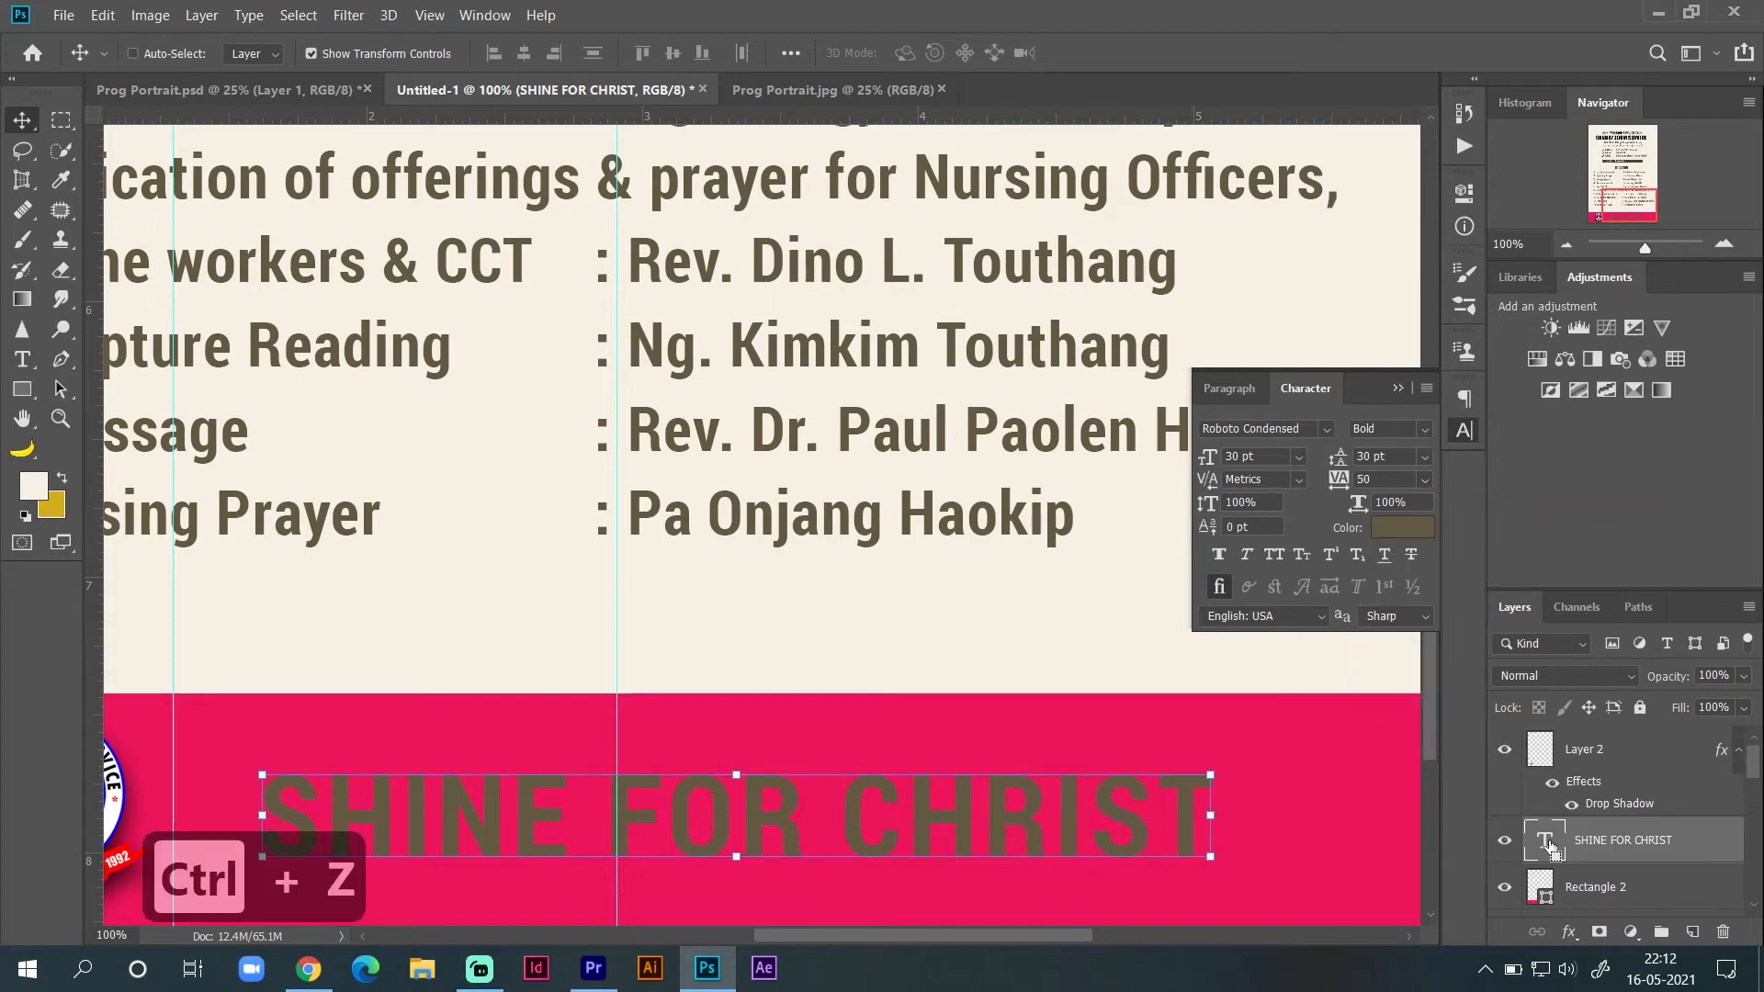
# Step: Load the SHINE FOR CHRIST lettering as a selection, make the Rectangle 2 layer active and invert the selection
pyautogui.keyDown('ctrl'); pyautogui.click(1550, 843); pyautogui.keyUp('ctrl')
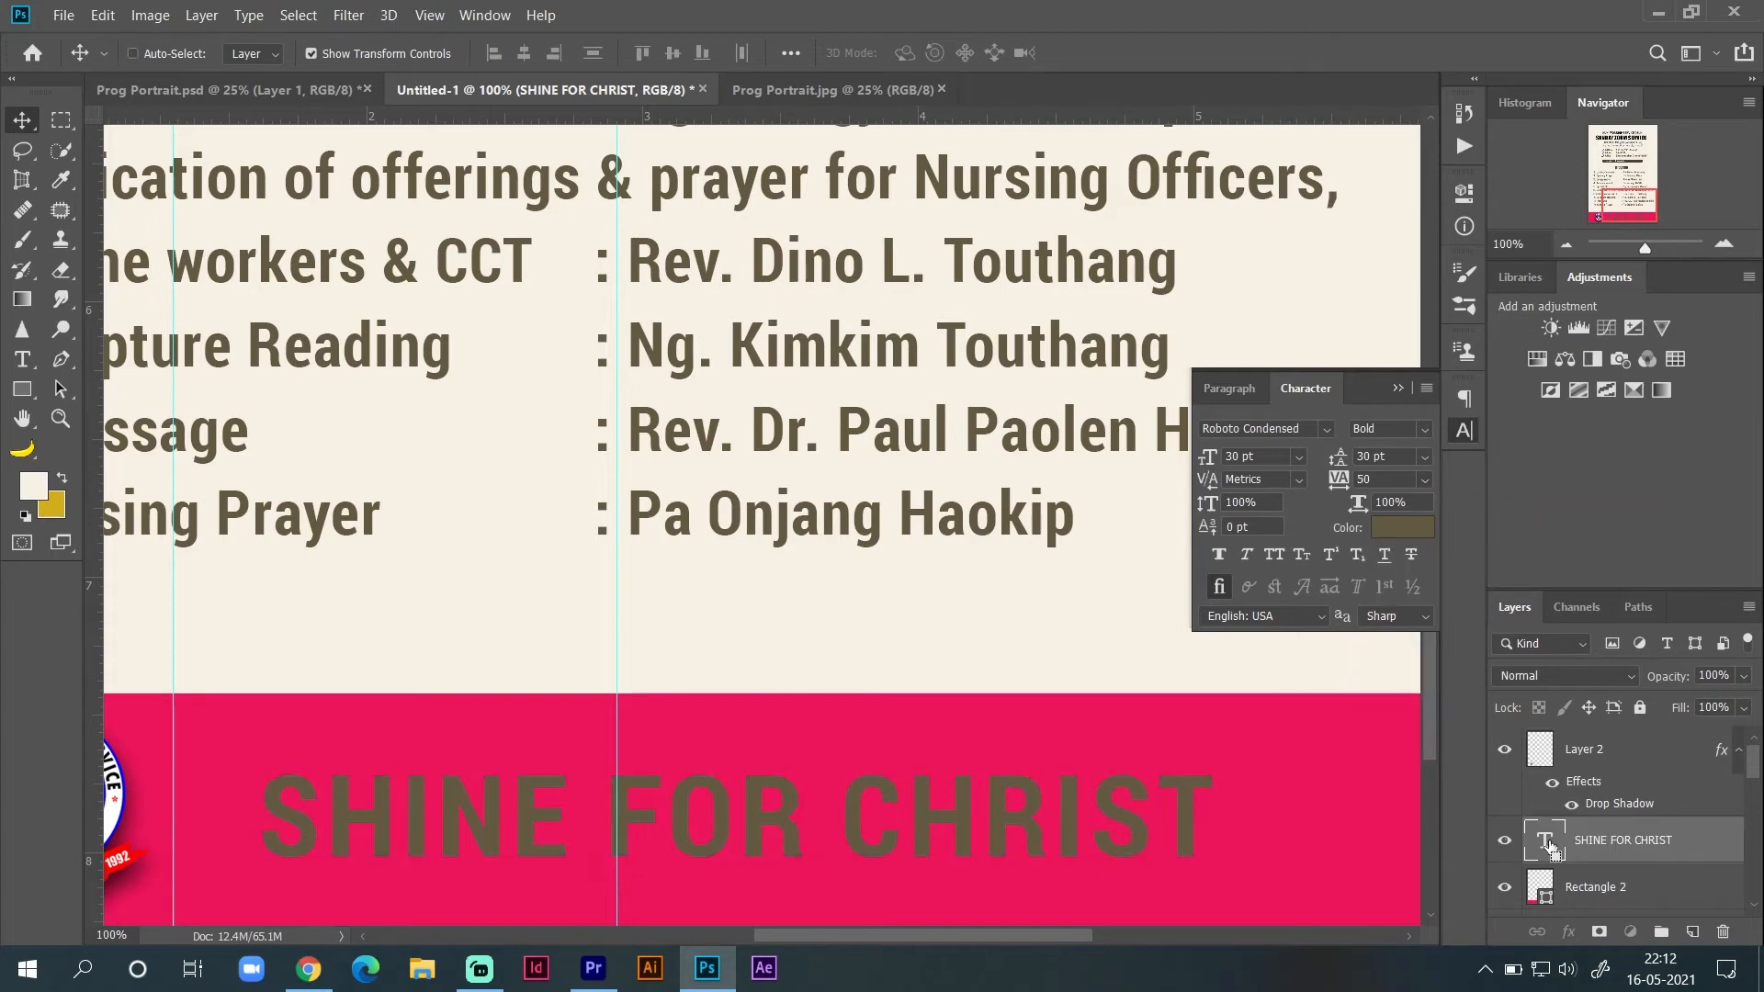
pyautogui.click(1579, 891)
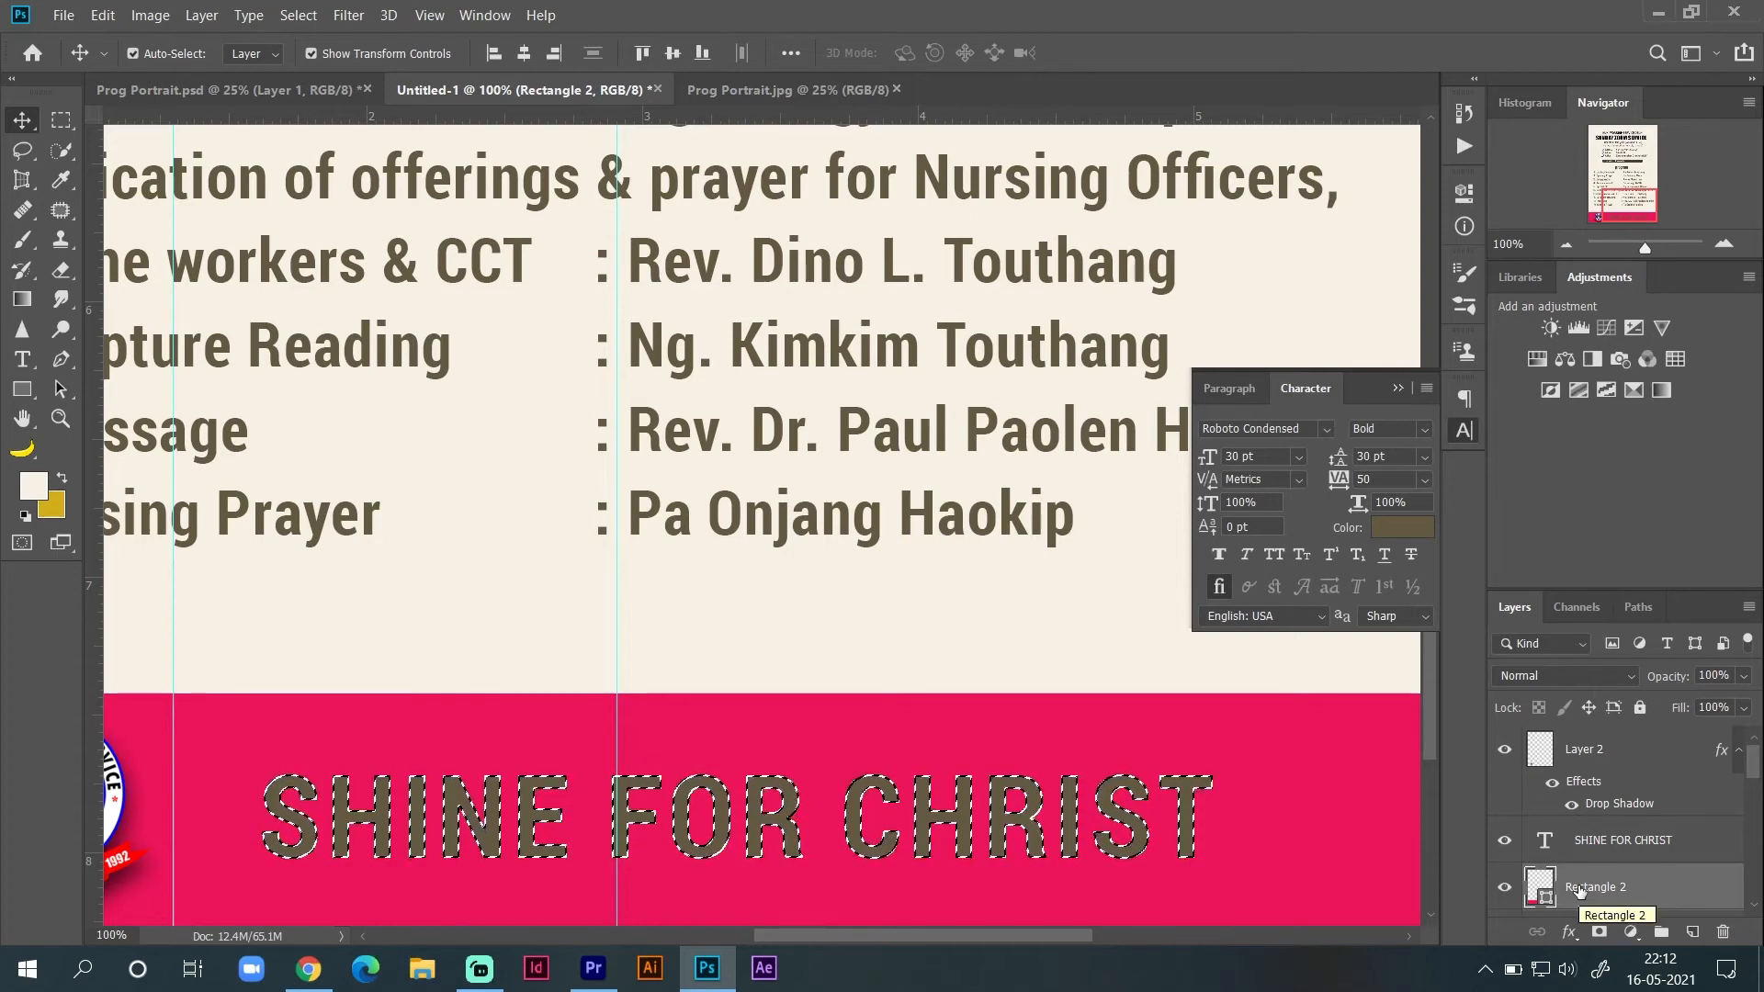
pyautogui.press('ctrl')
pyautogui.hotkey('ctrl', 'shift', 'i')
# Step: Try to delete the inverted selection from the Rectangle 2 layer
pyautogui.press('capslock')
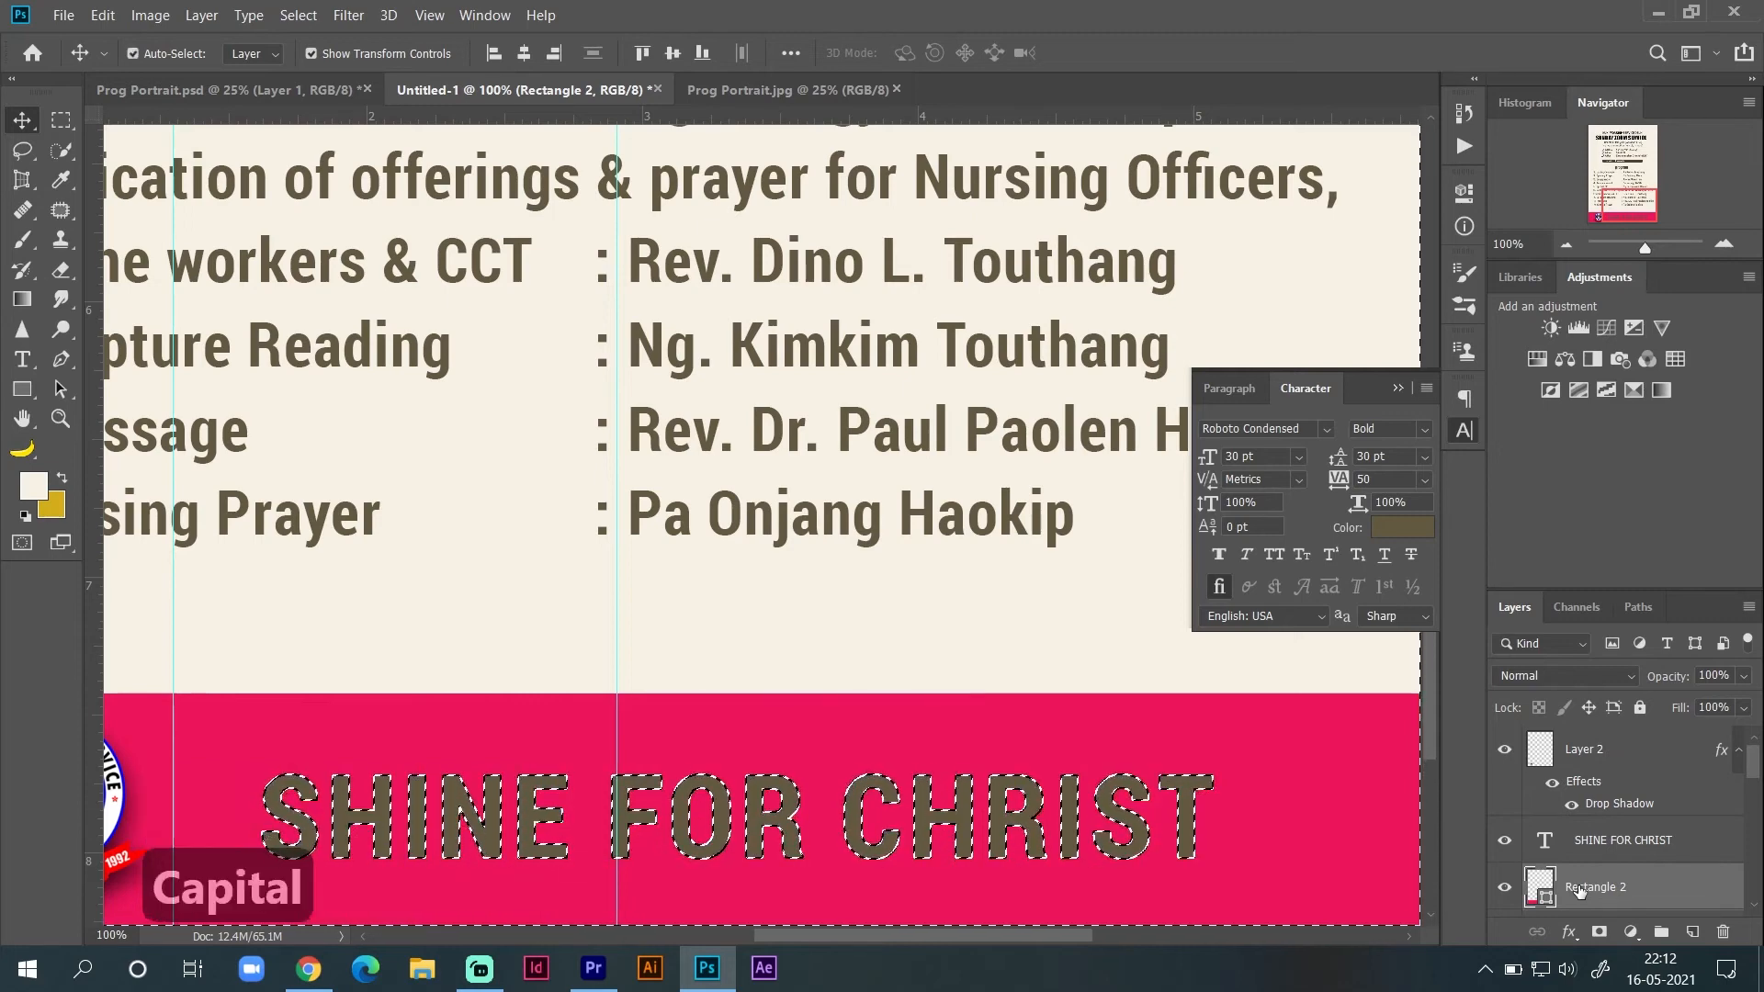
pyautogui.press('Delete')
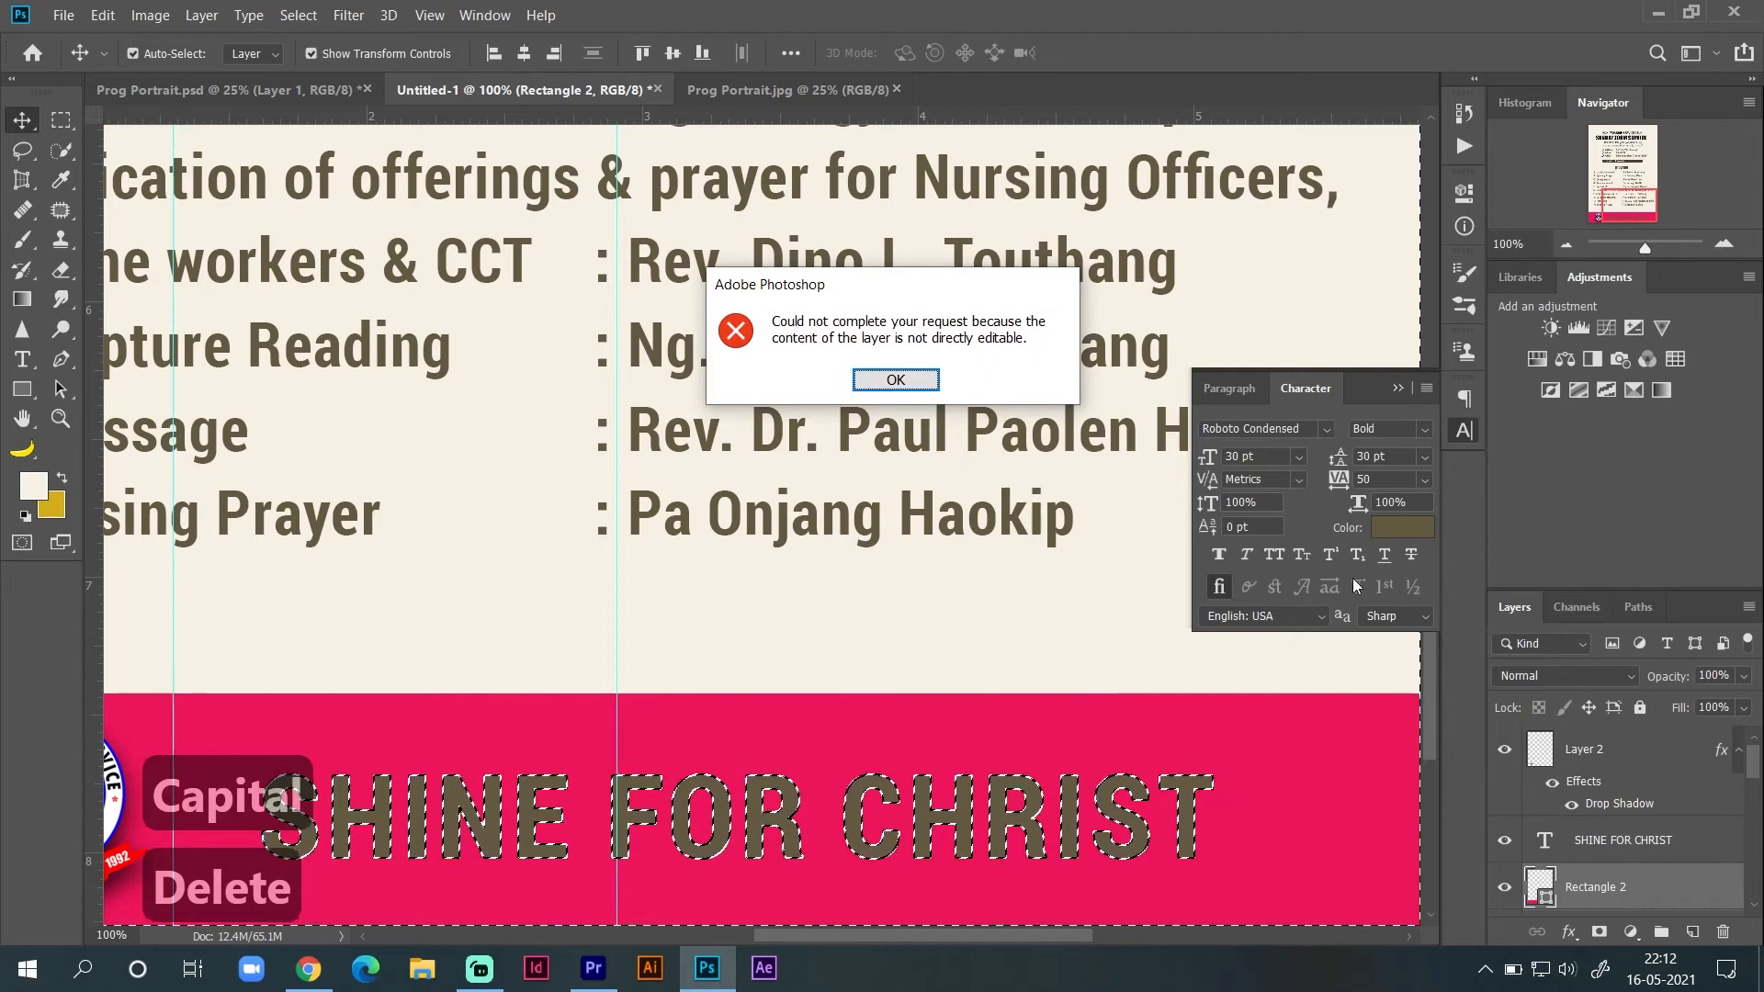
pyautogui.click(933, 380)
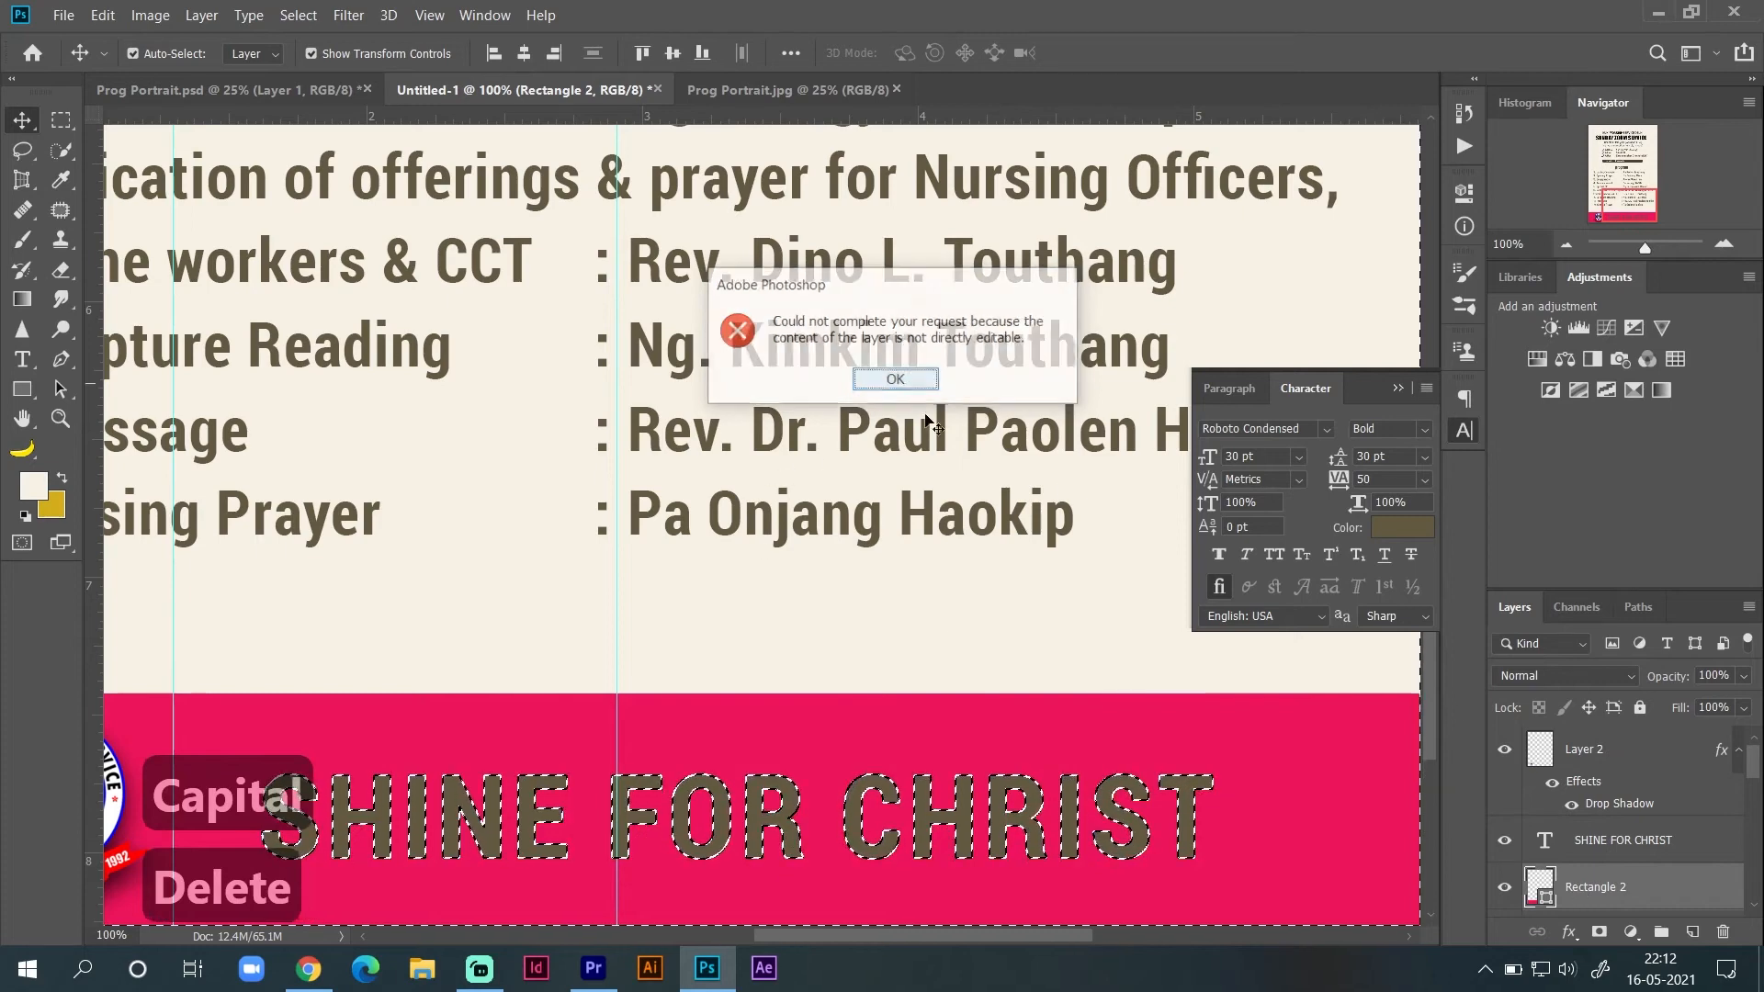
# Step: Add a layer mask to Rectangle 2 from the selection and hide the SHINE FOR CHRIST text layer
pyautogui.click(1600, 933)
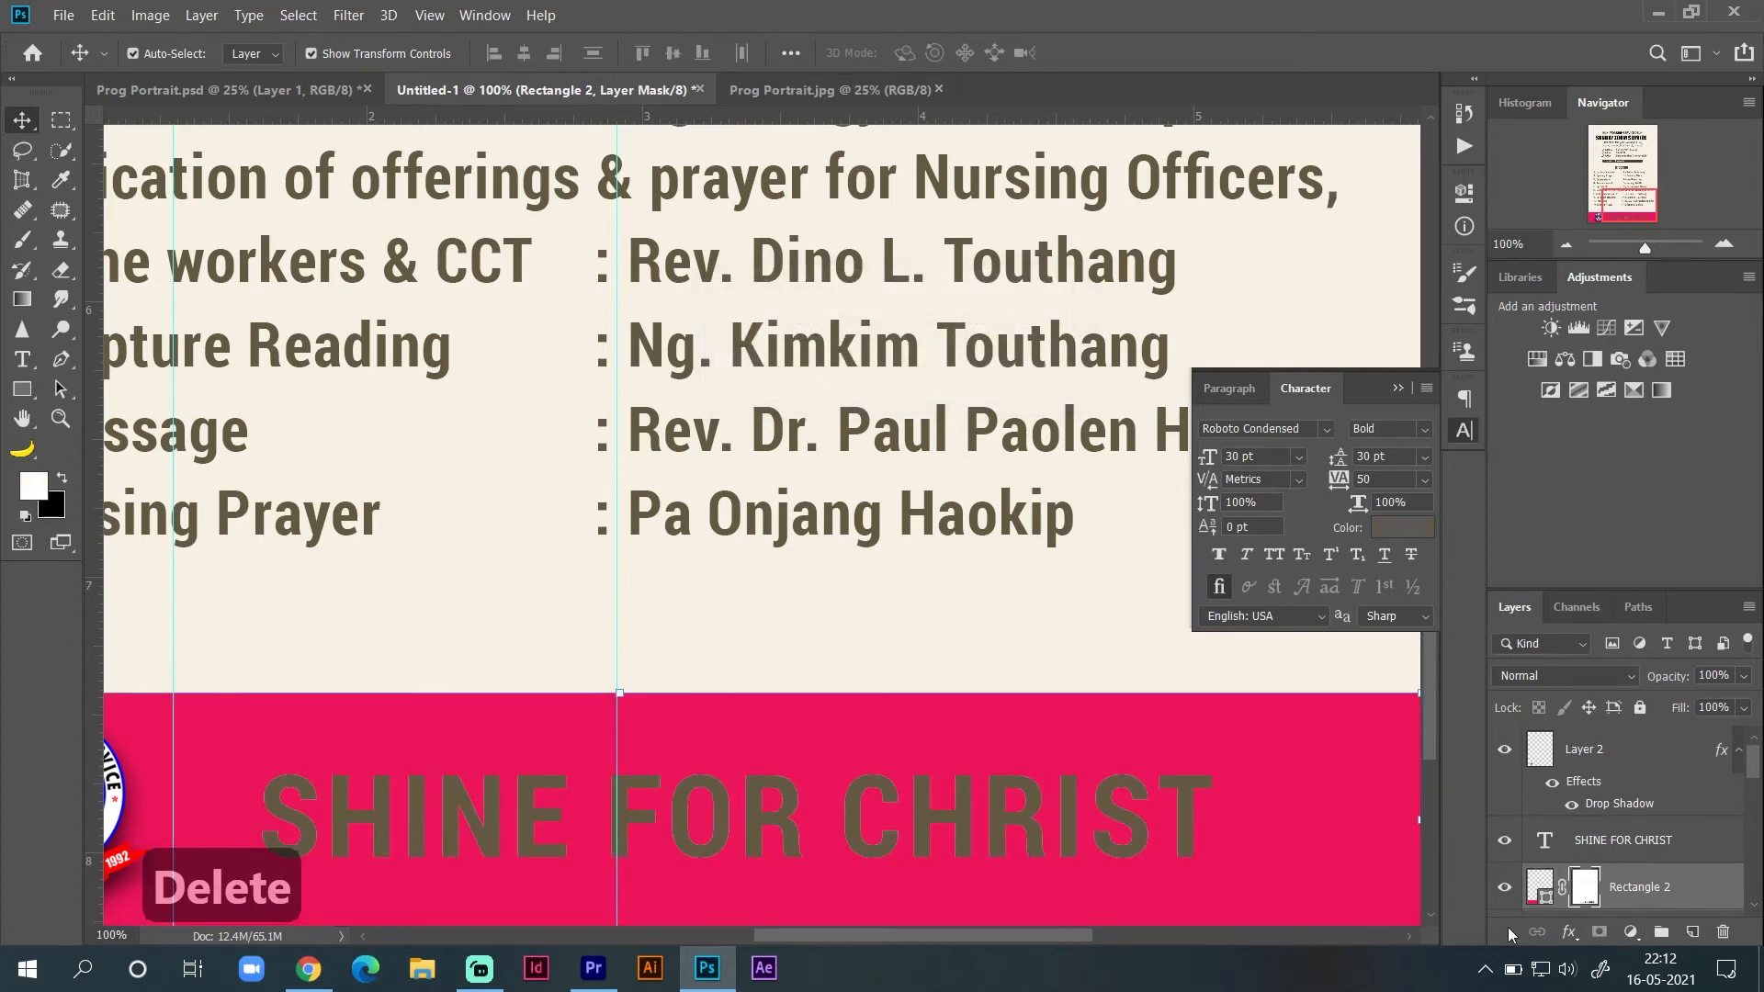
pyautogui.click(1505, 840)
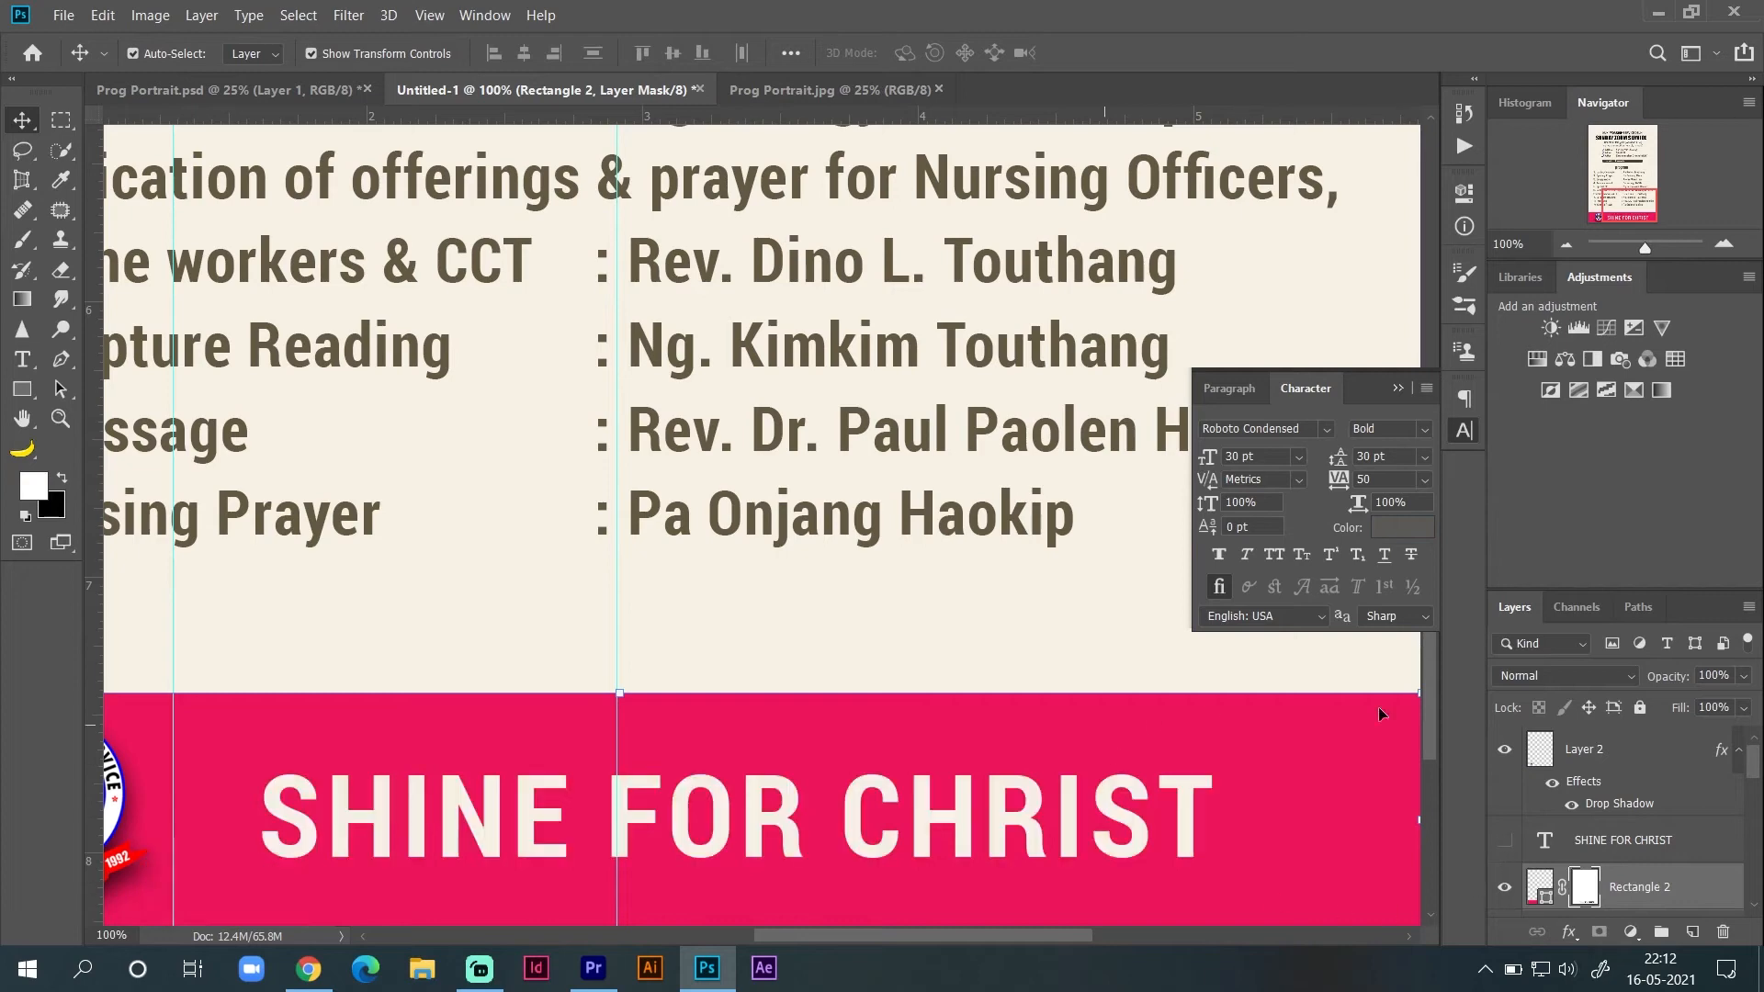
pyautogui.click(1617, 840)
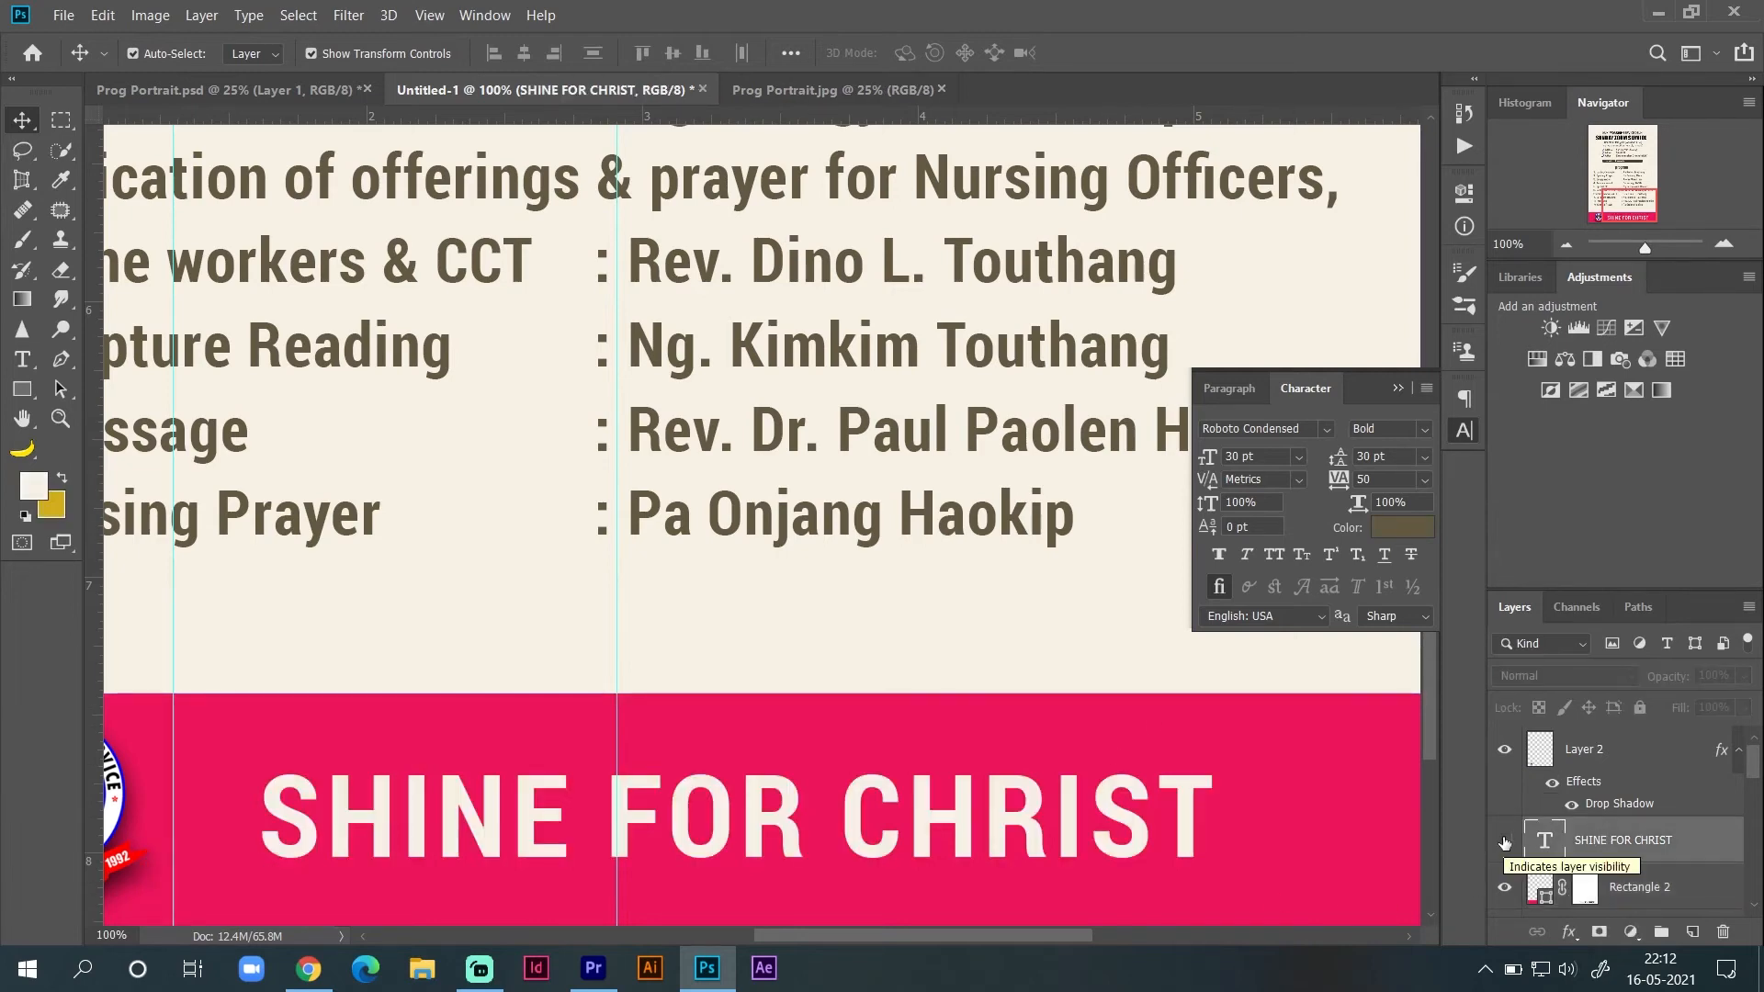
pyautogui.click(1506, 840)
pyautogui.click(1505, 839)
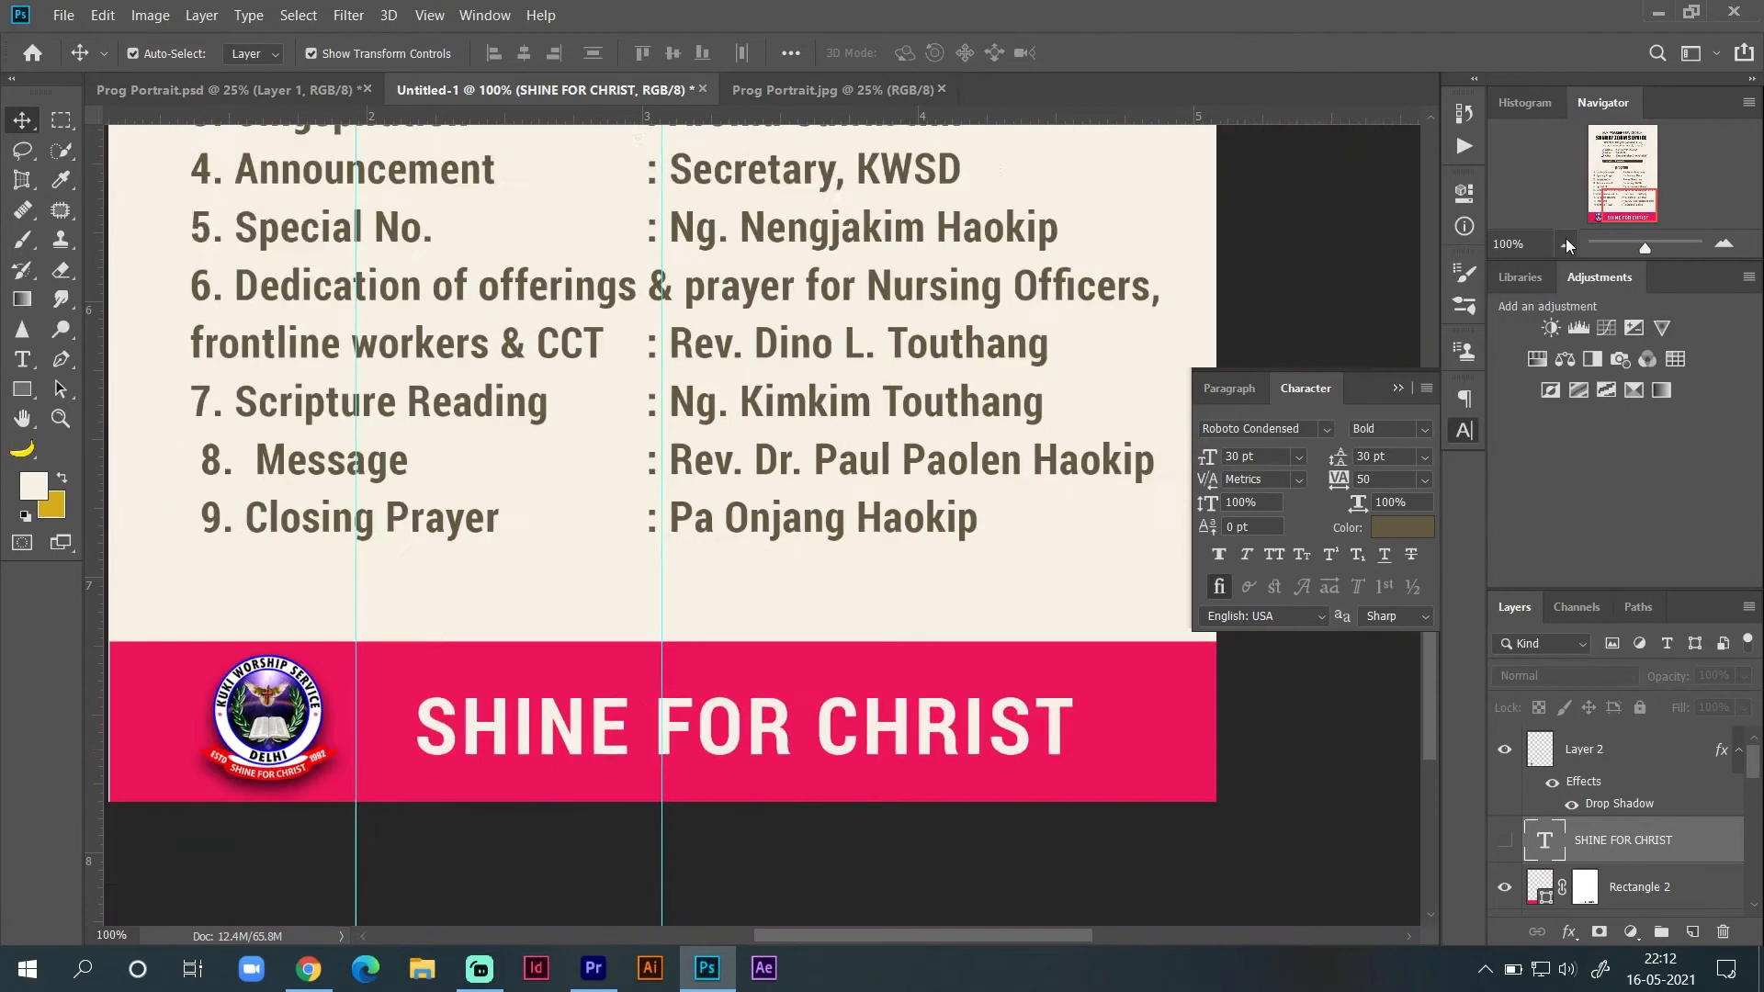
# Step: Draw a rectangle about 1619 × 2375 px inside the page edges, covering the programme text and most of the footer
pyautogui.click(1567, 244)
pyautogui.click(1567, 245)
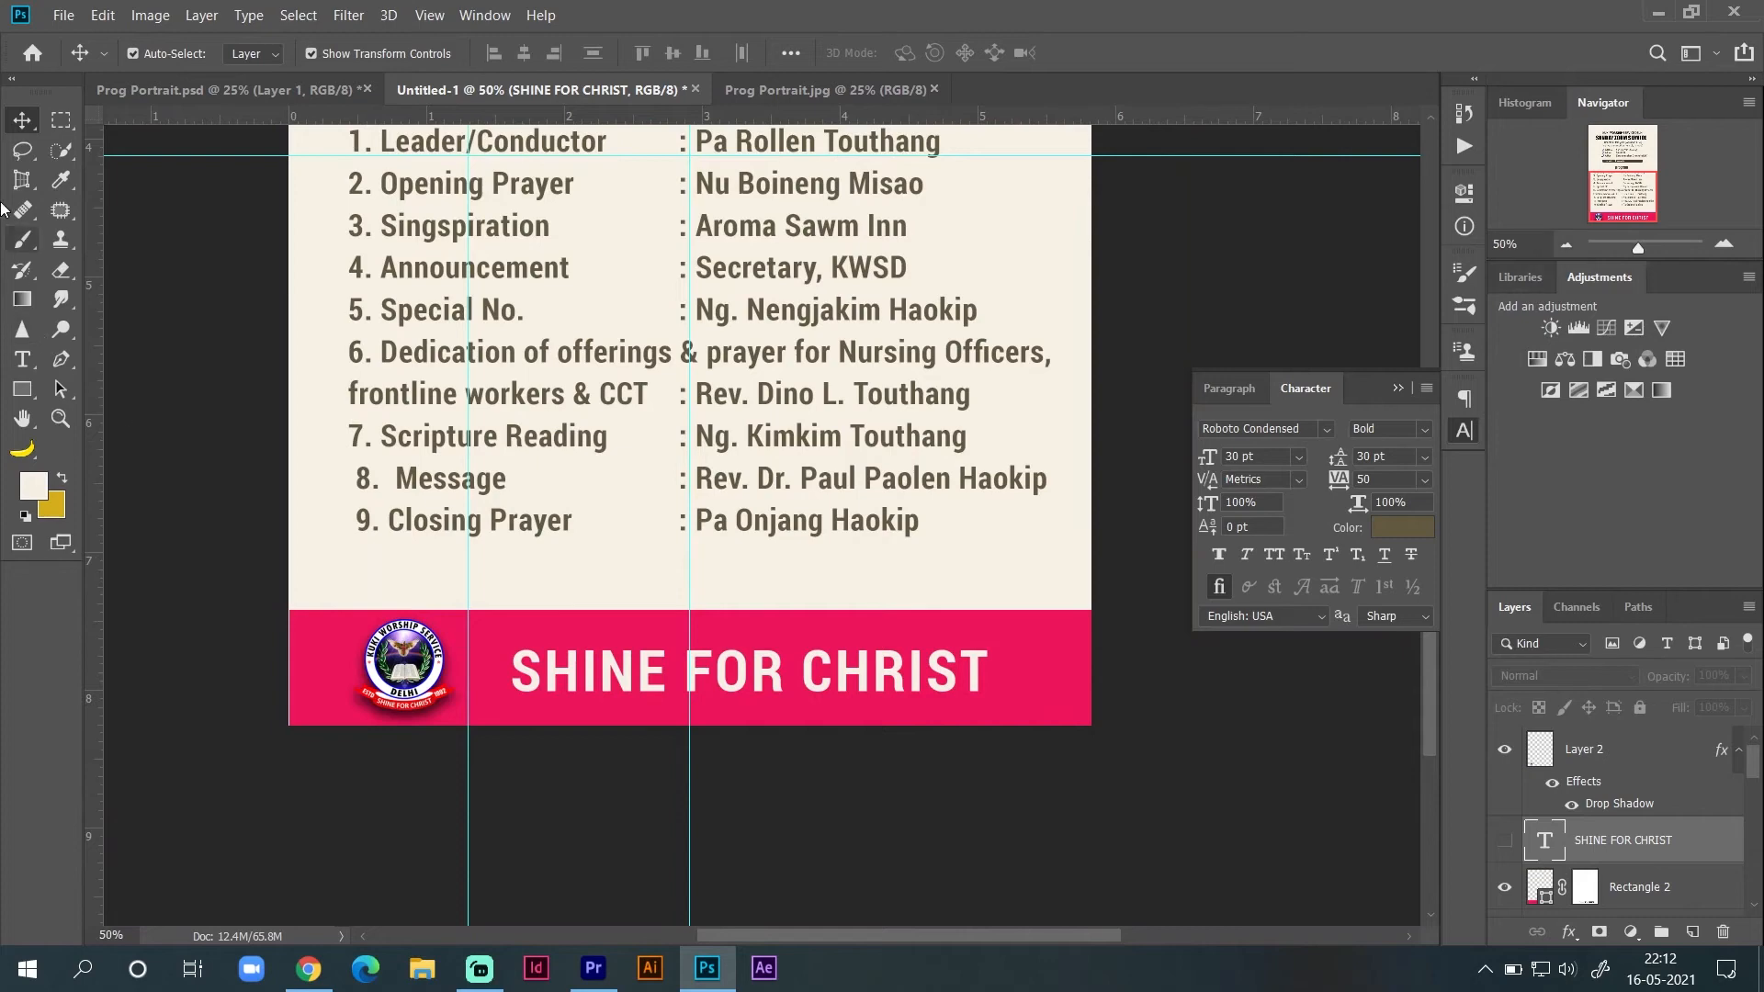
pyautogui.click(767, 691)
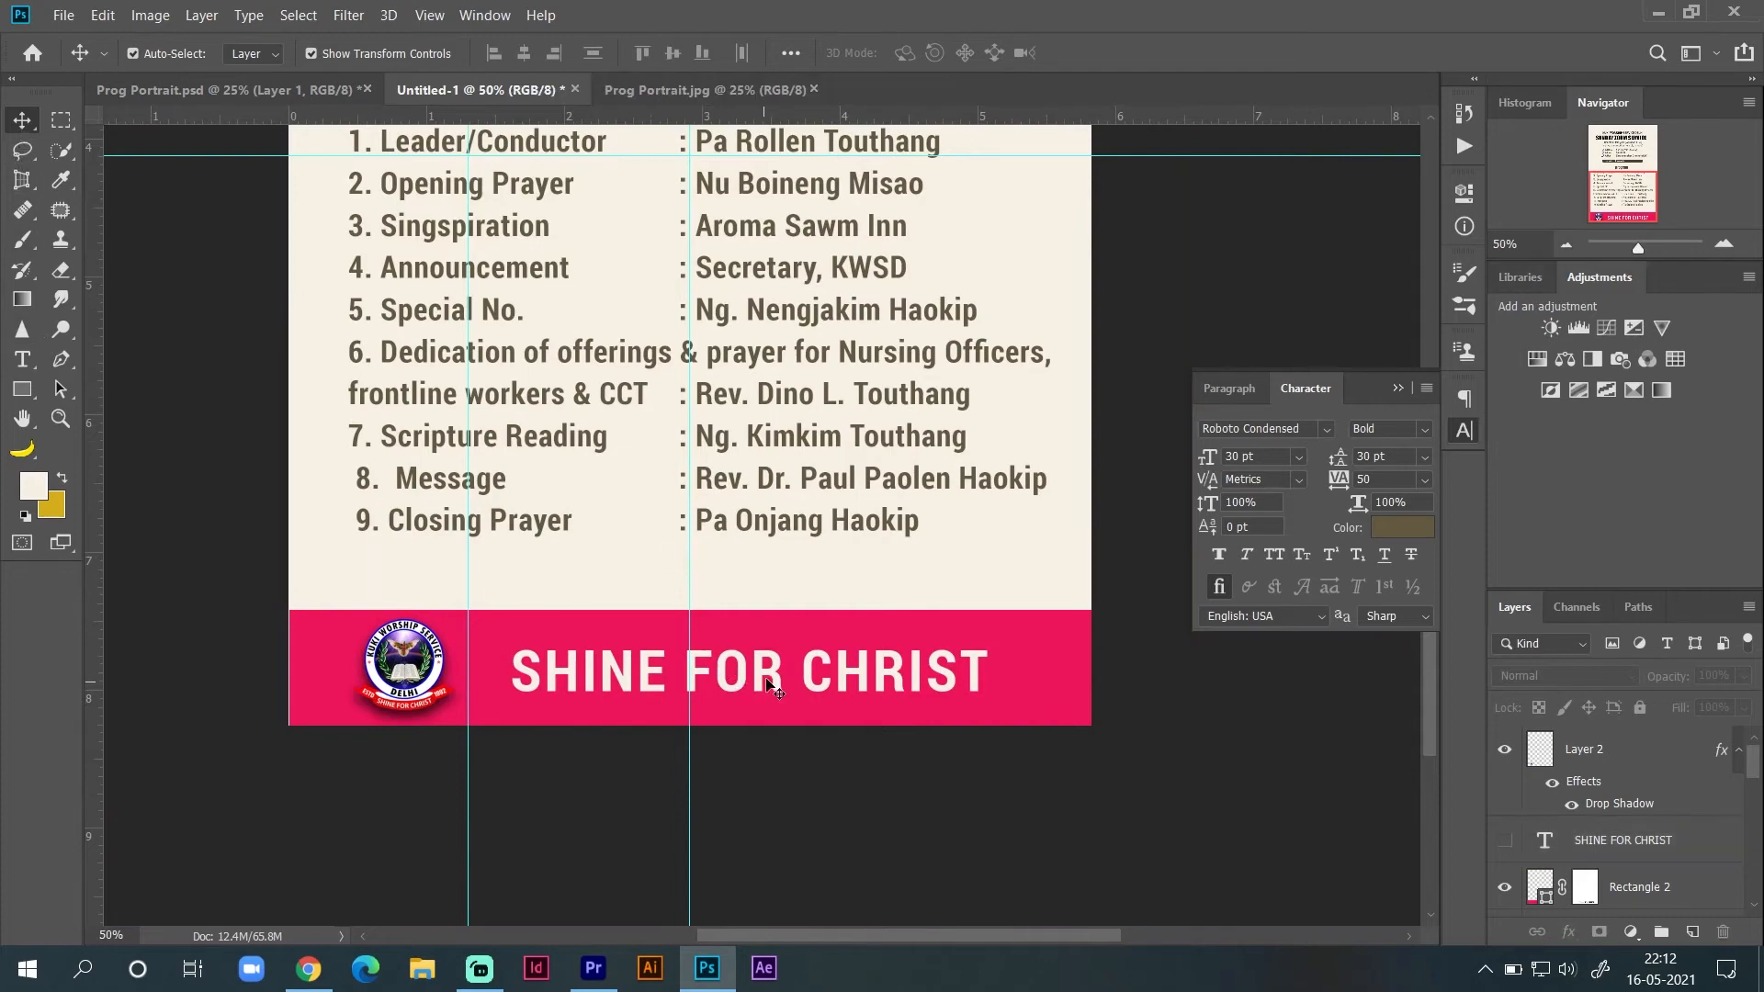
pyautogui.moveTo(582, 258); pyautogui.dragTo(954, 803)
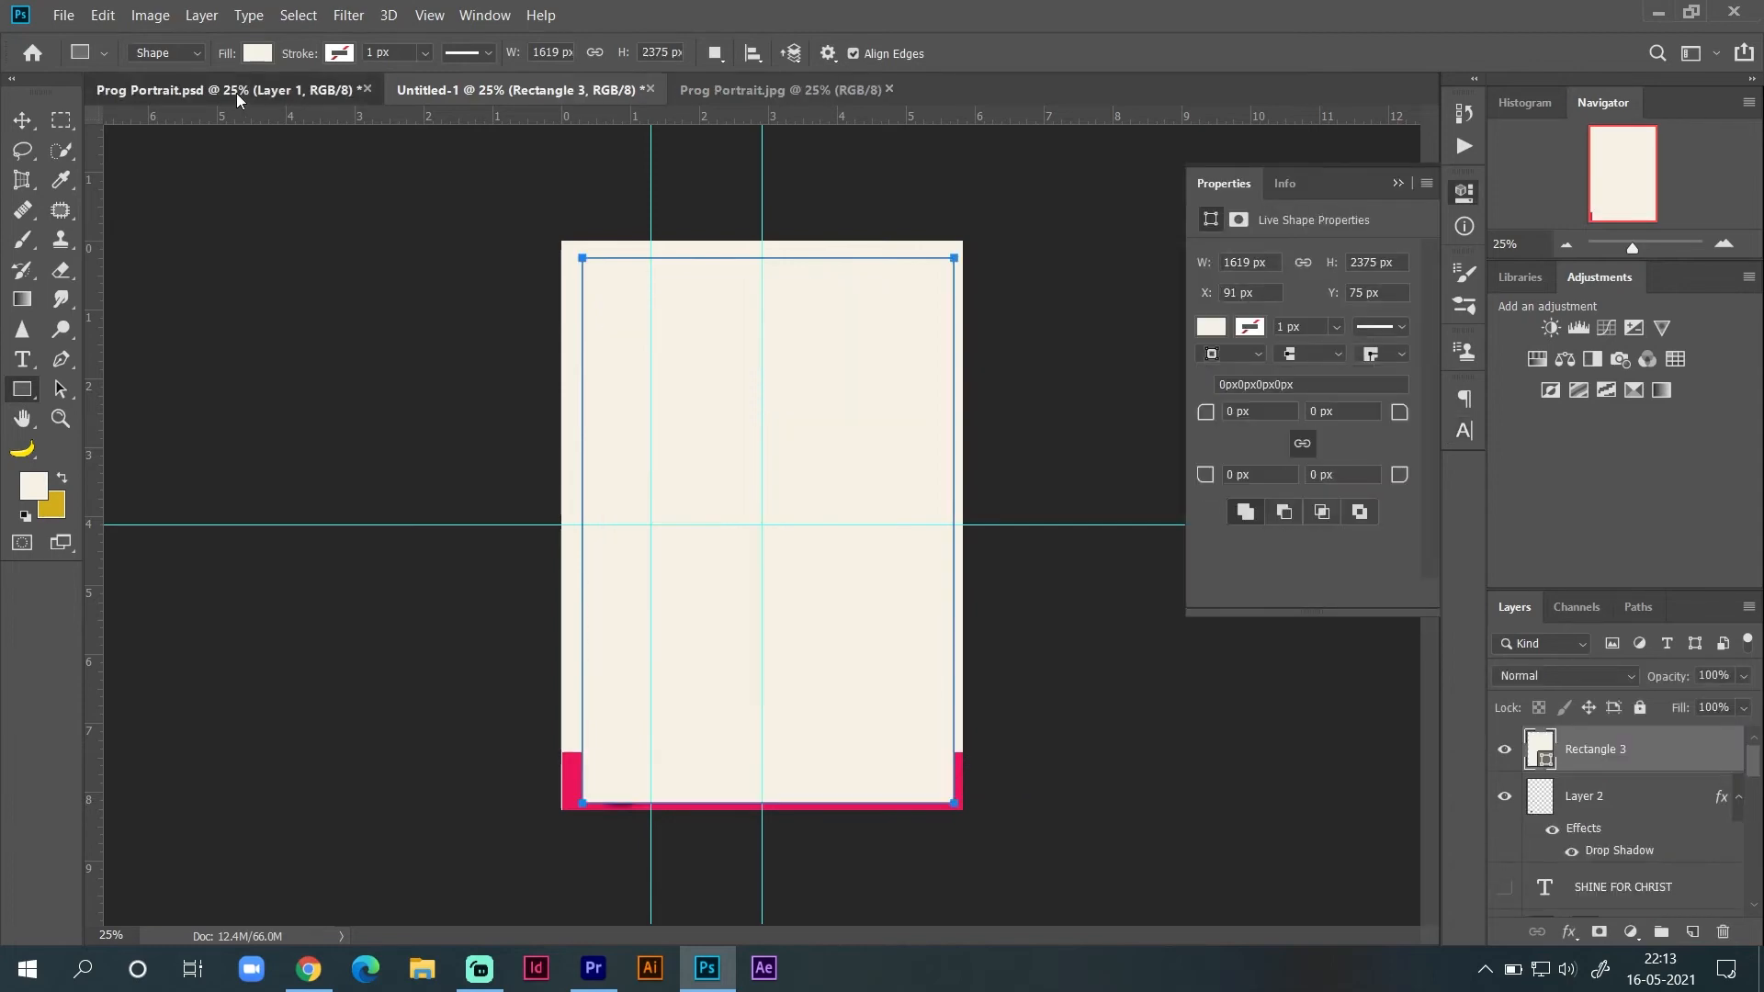
# Step: Remove the fill from the new page-sized rectangle, checking Prog Portrait.psd for reference
pyautogui.click(235, 90)
pyautogui.click(546, 90)
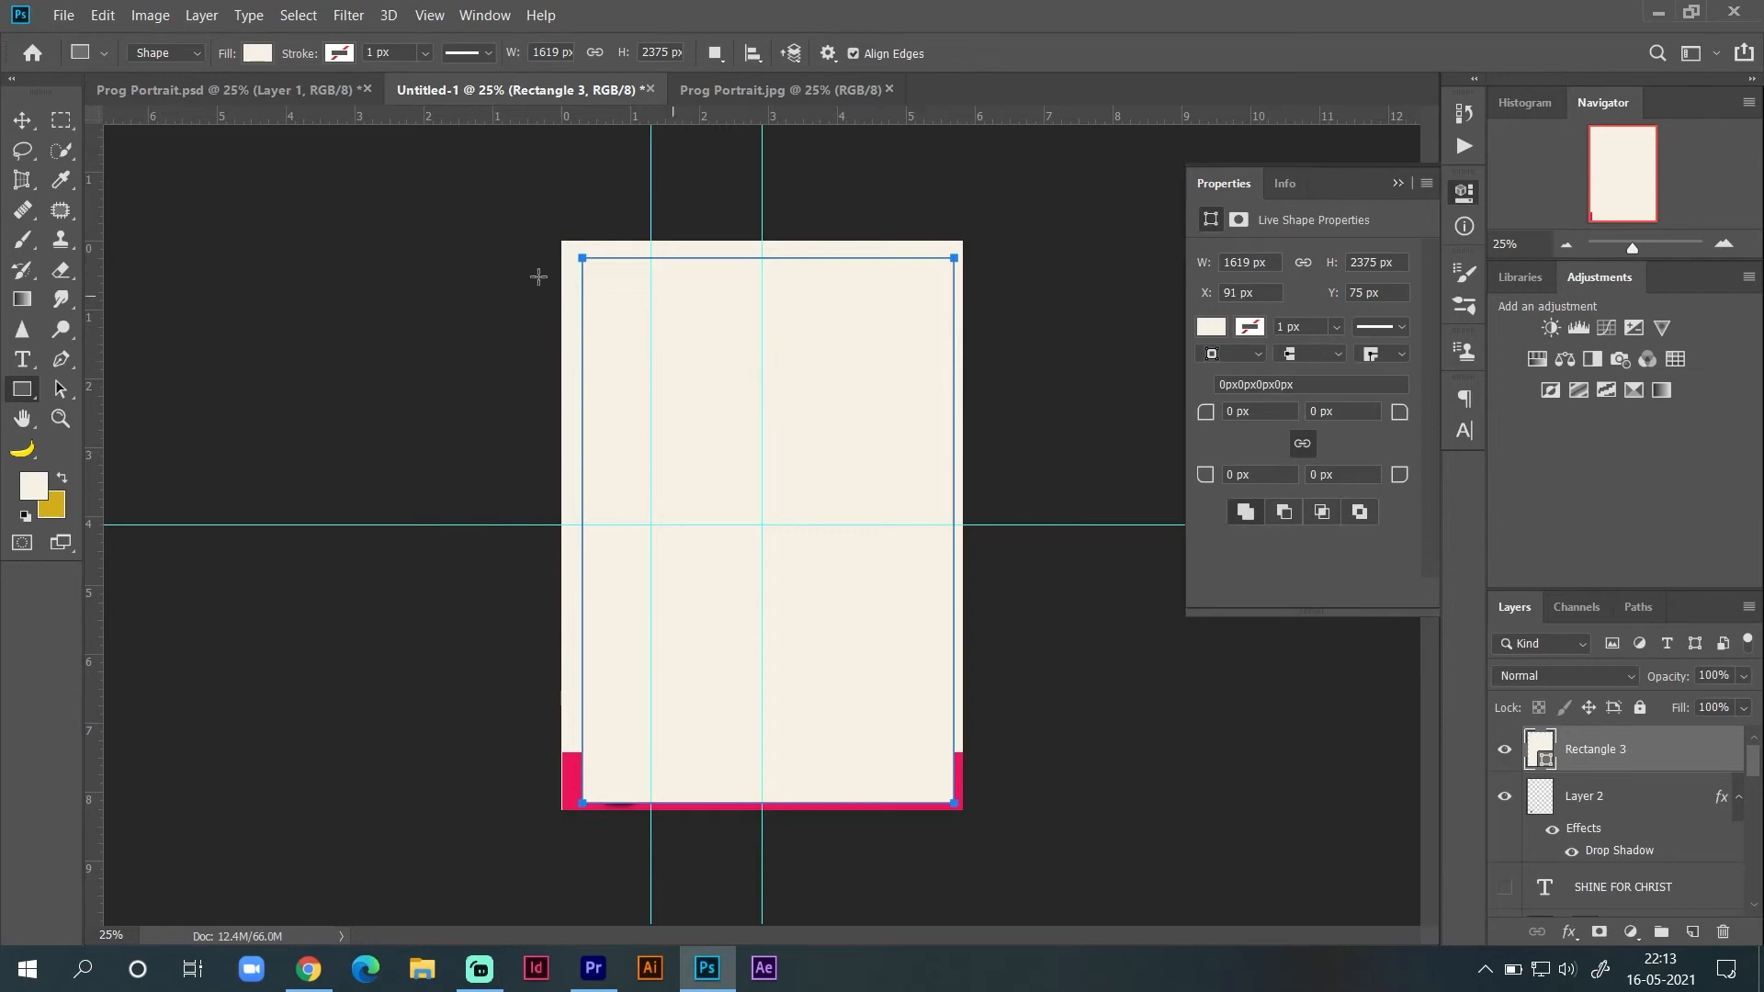
pyautogui.click(256, 53)
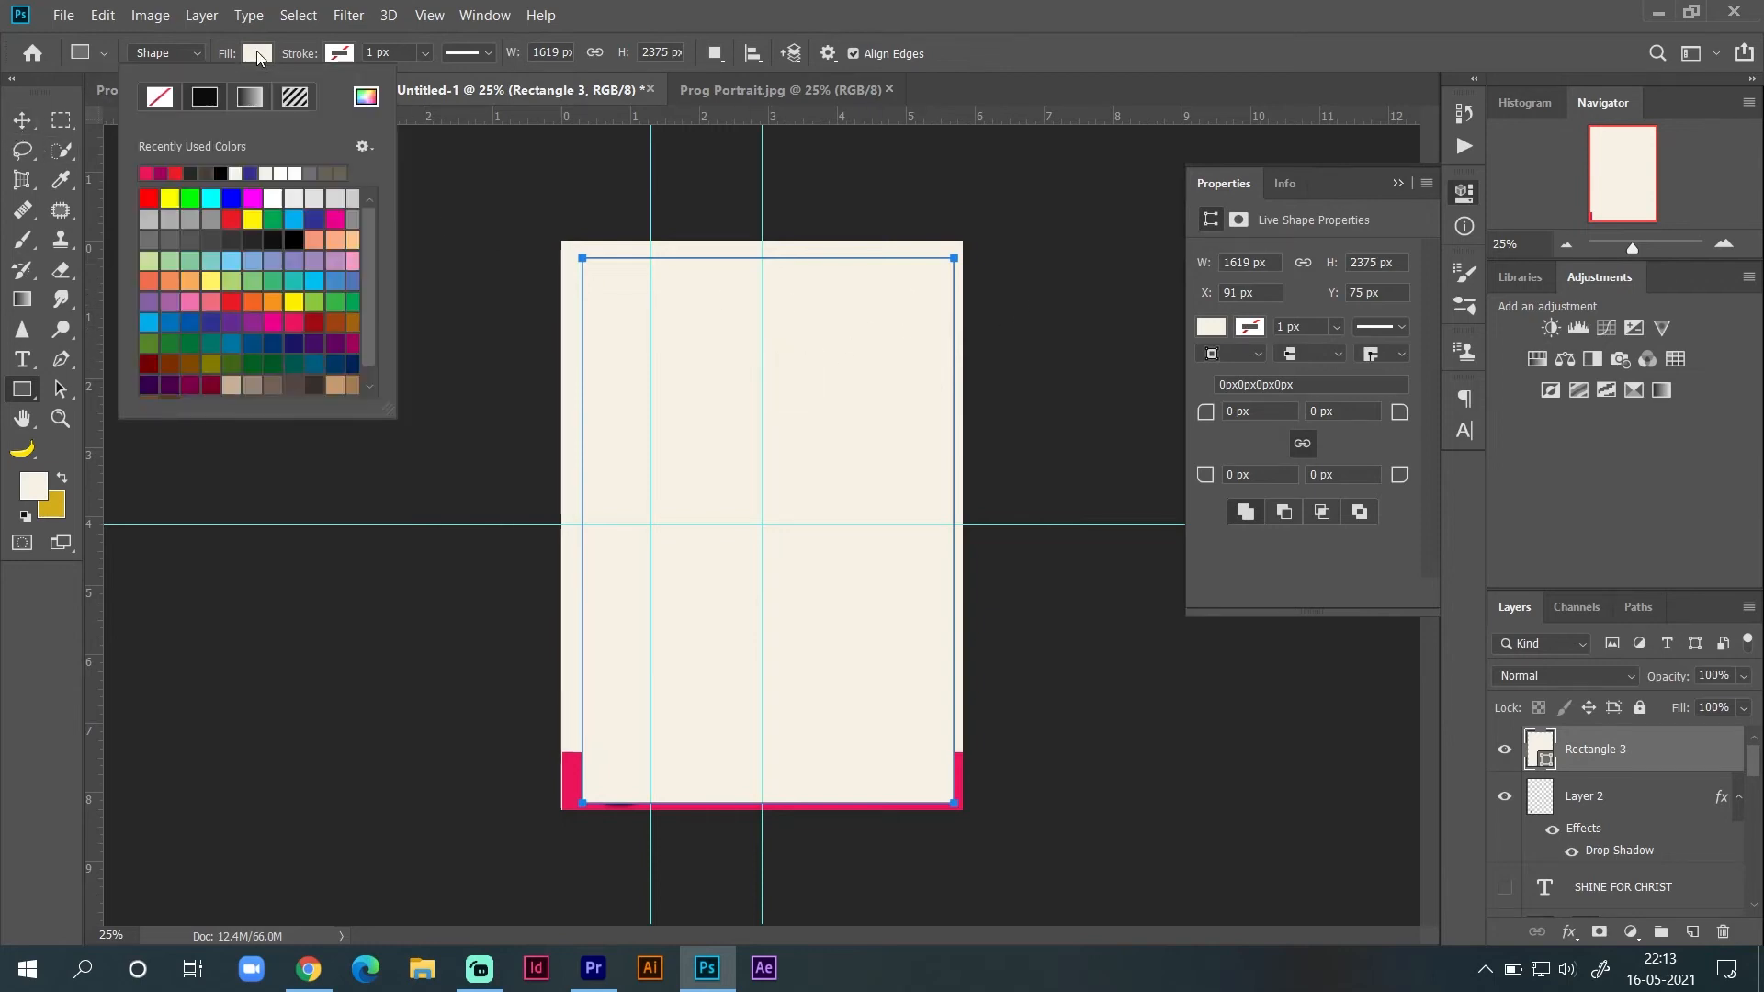
pyautogui.click(22, 119)
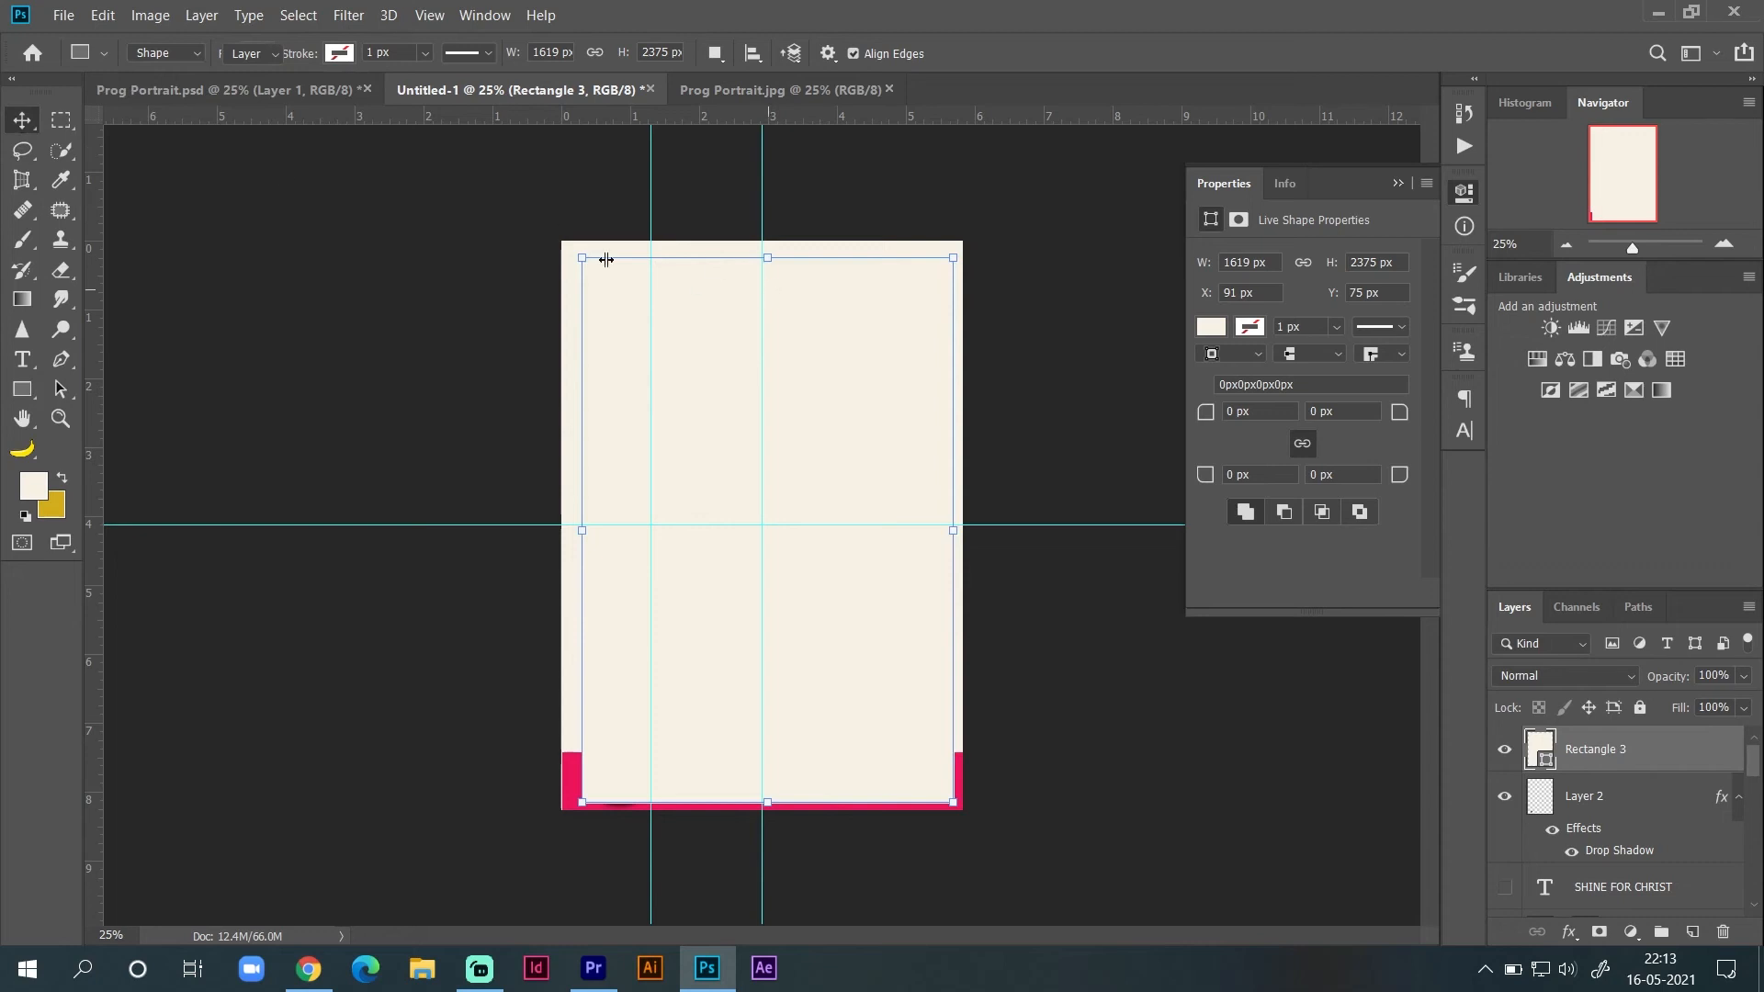
pyautogui.click(22, 389)
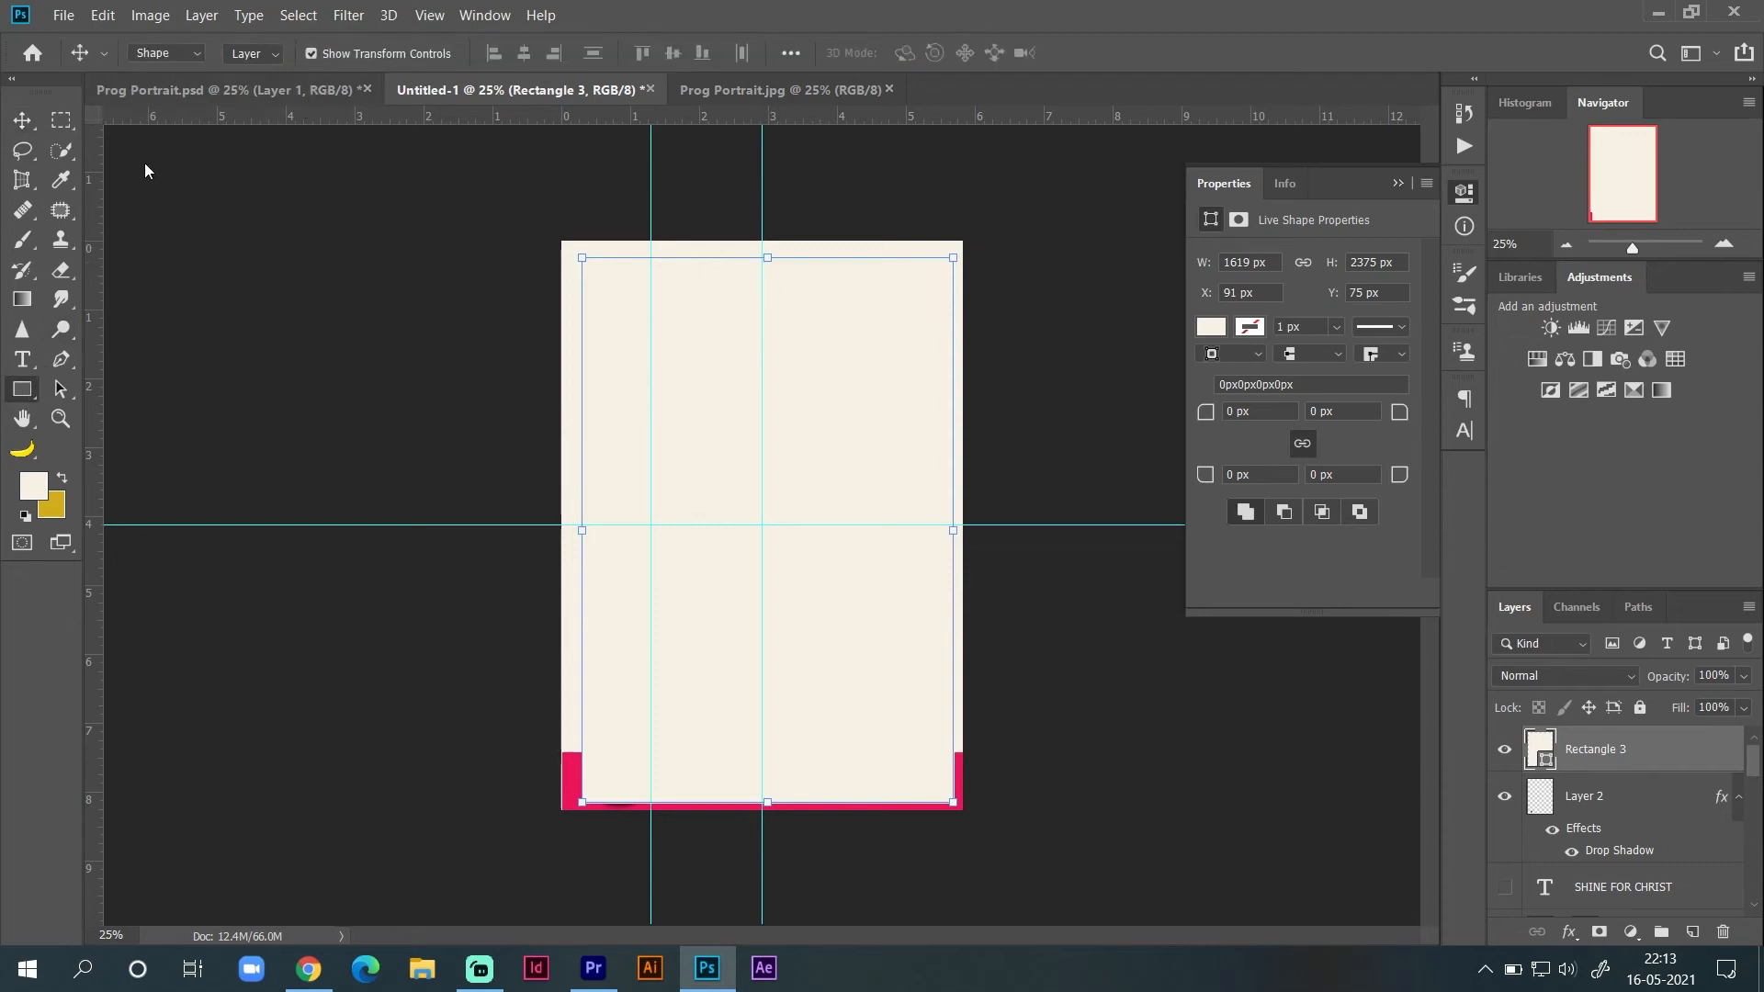
pyautogui.click(258, 54)
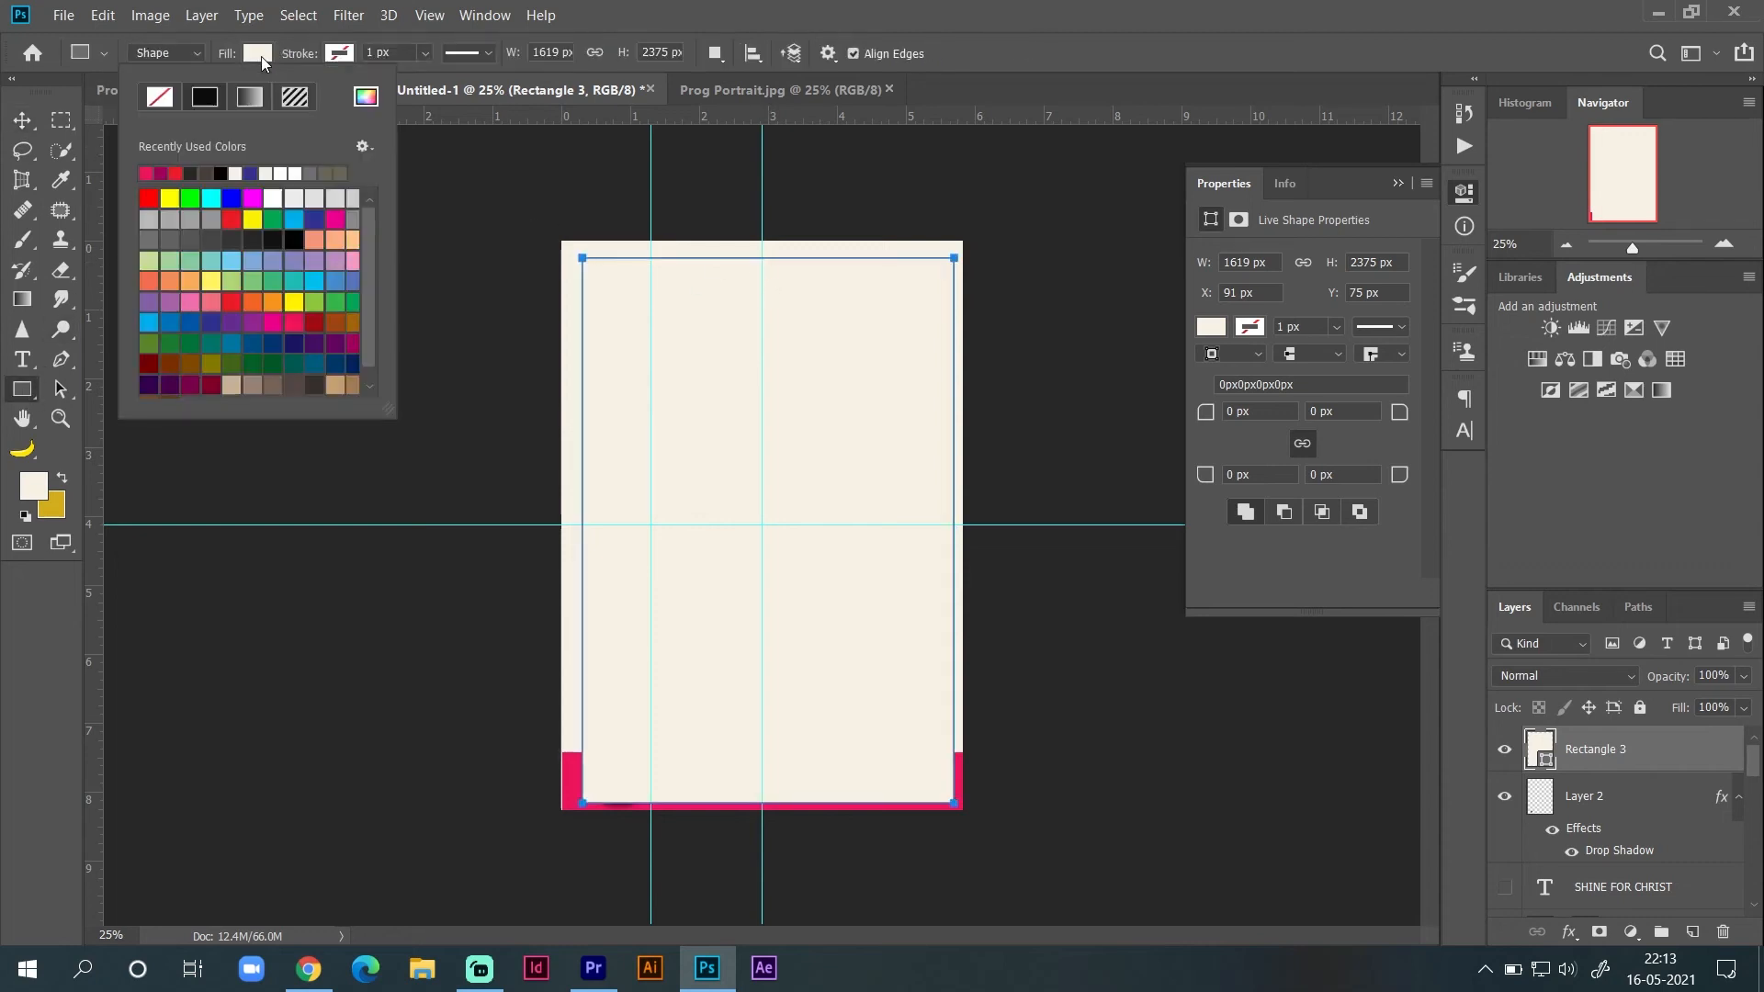
pyautogui.click(160, 96)
# Step: Give the border rectangle a green stroke and set its width to 29.24 px
pyautogui.click(342, 53)
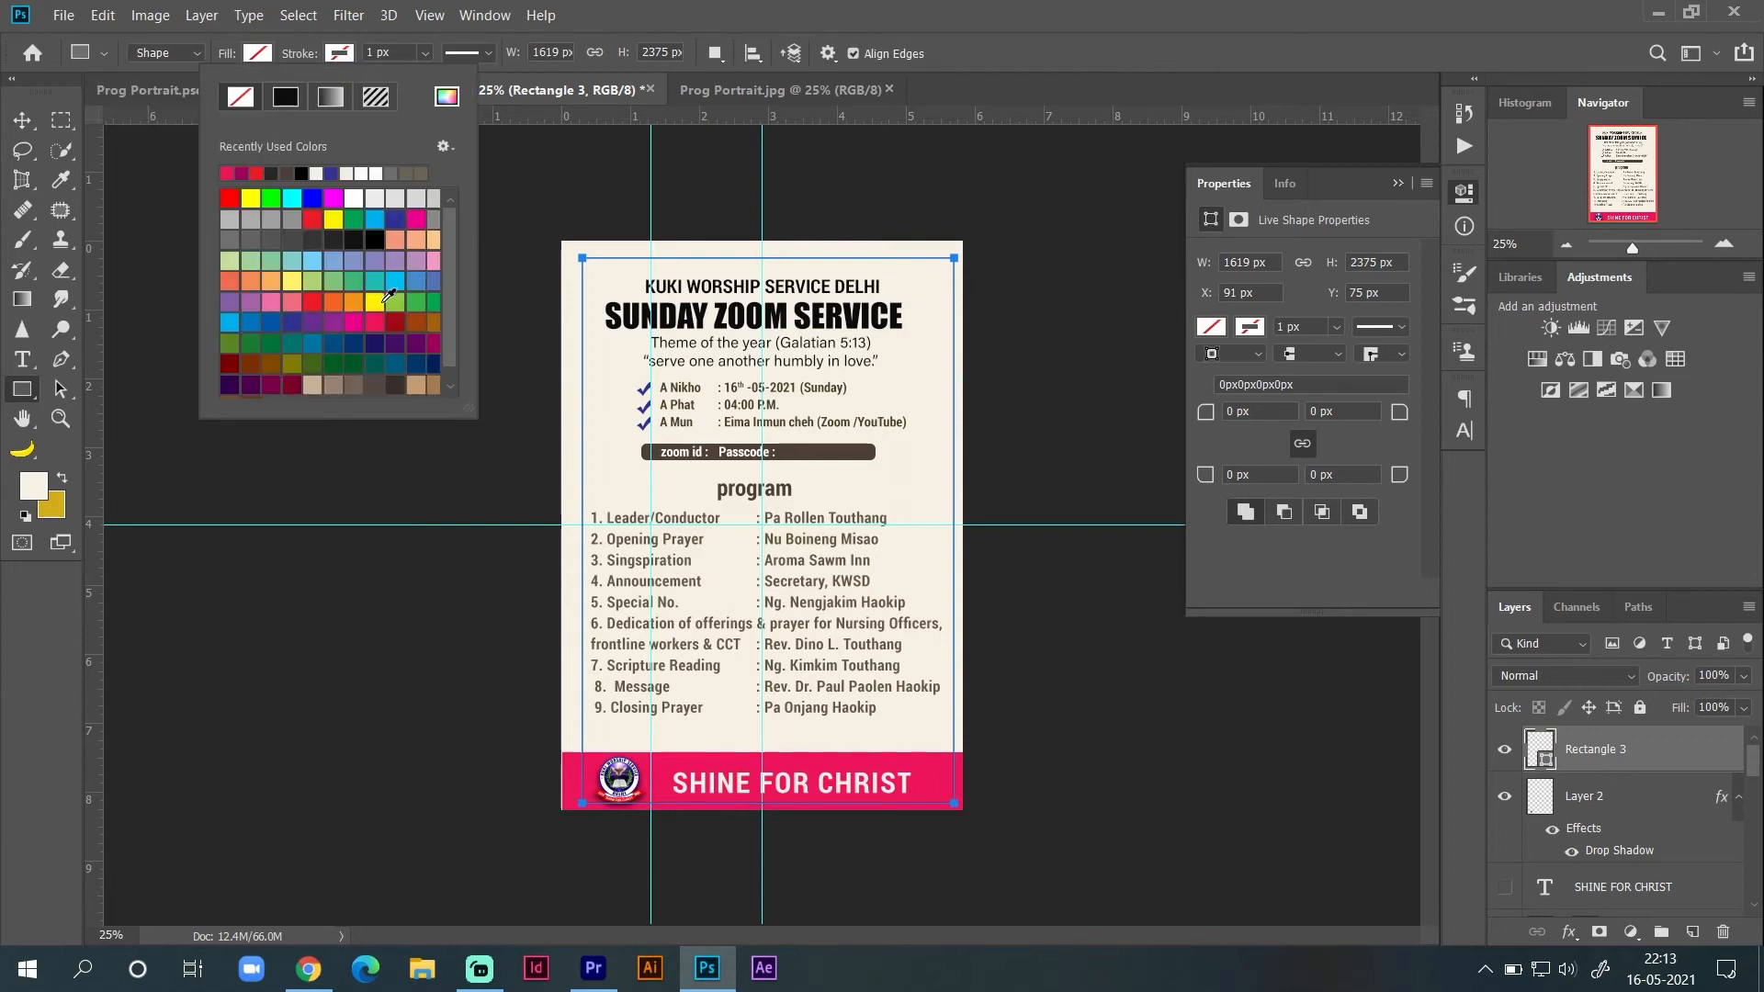
pyautogui.click(394, 303)
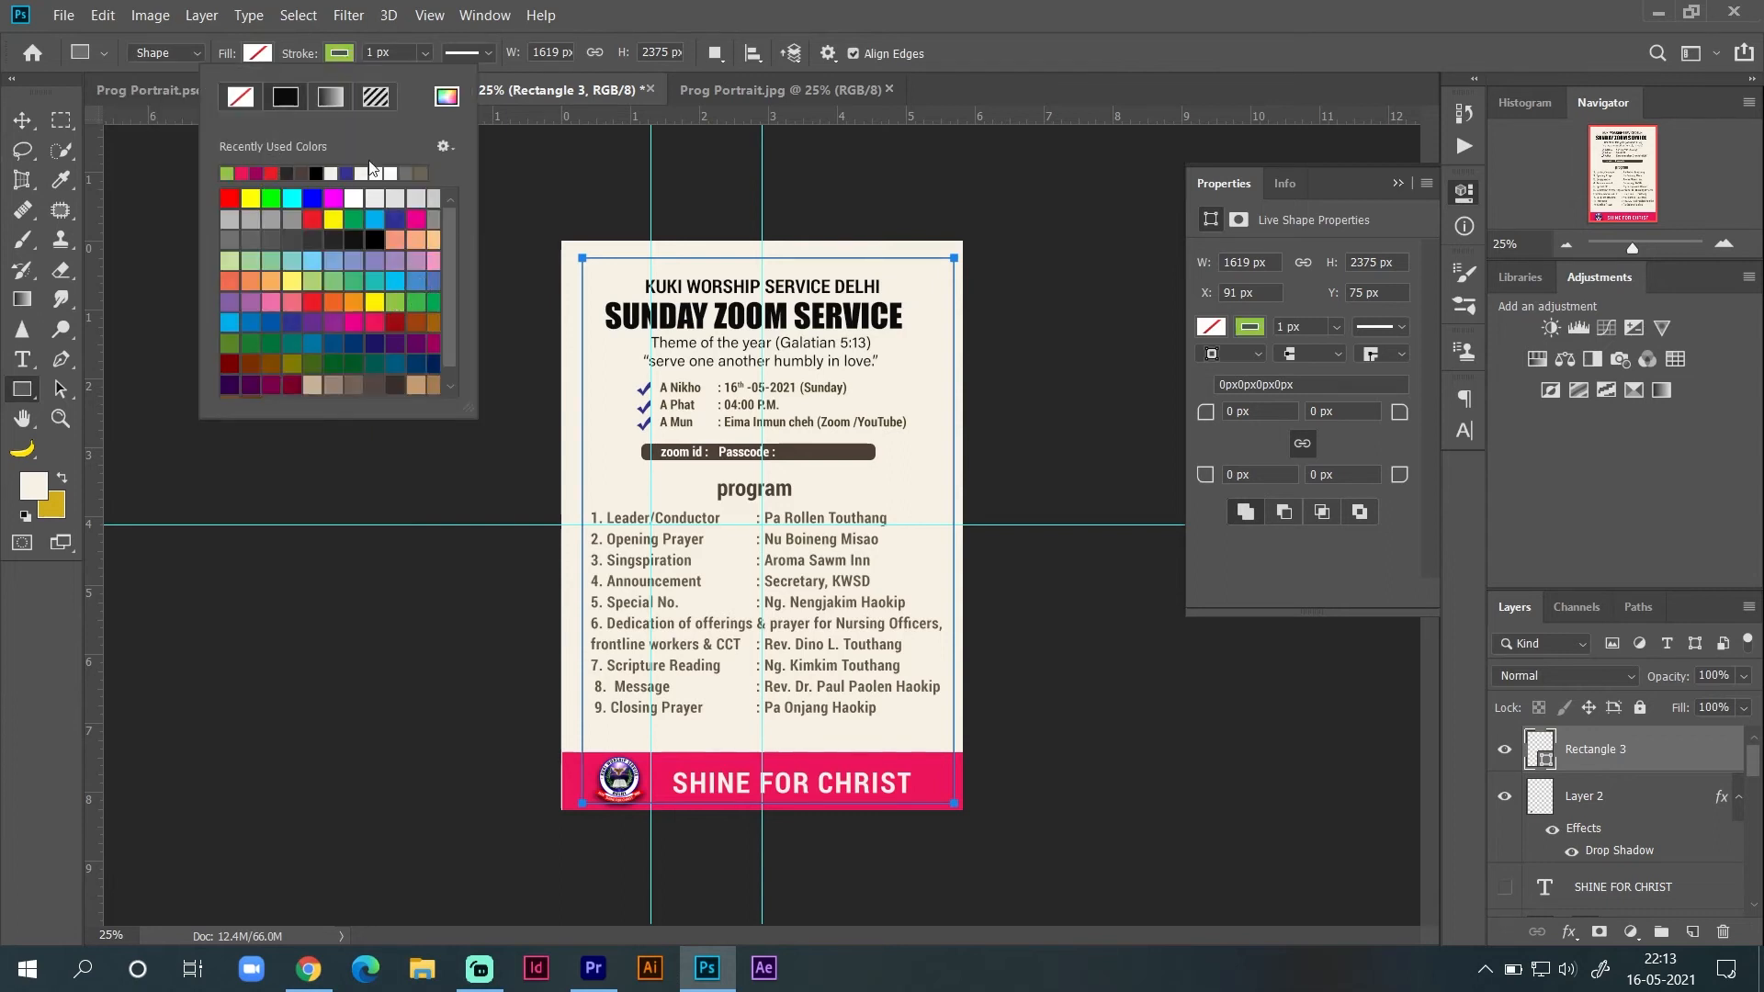
pyautogui.click(422, 52)
pyautogui.moveTo(434, 80); pyautogui.dragTo(443, 81)
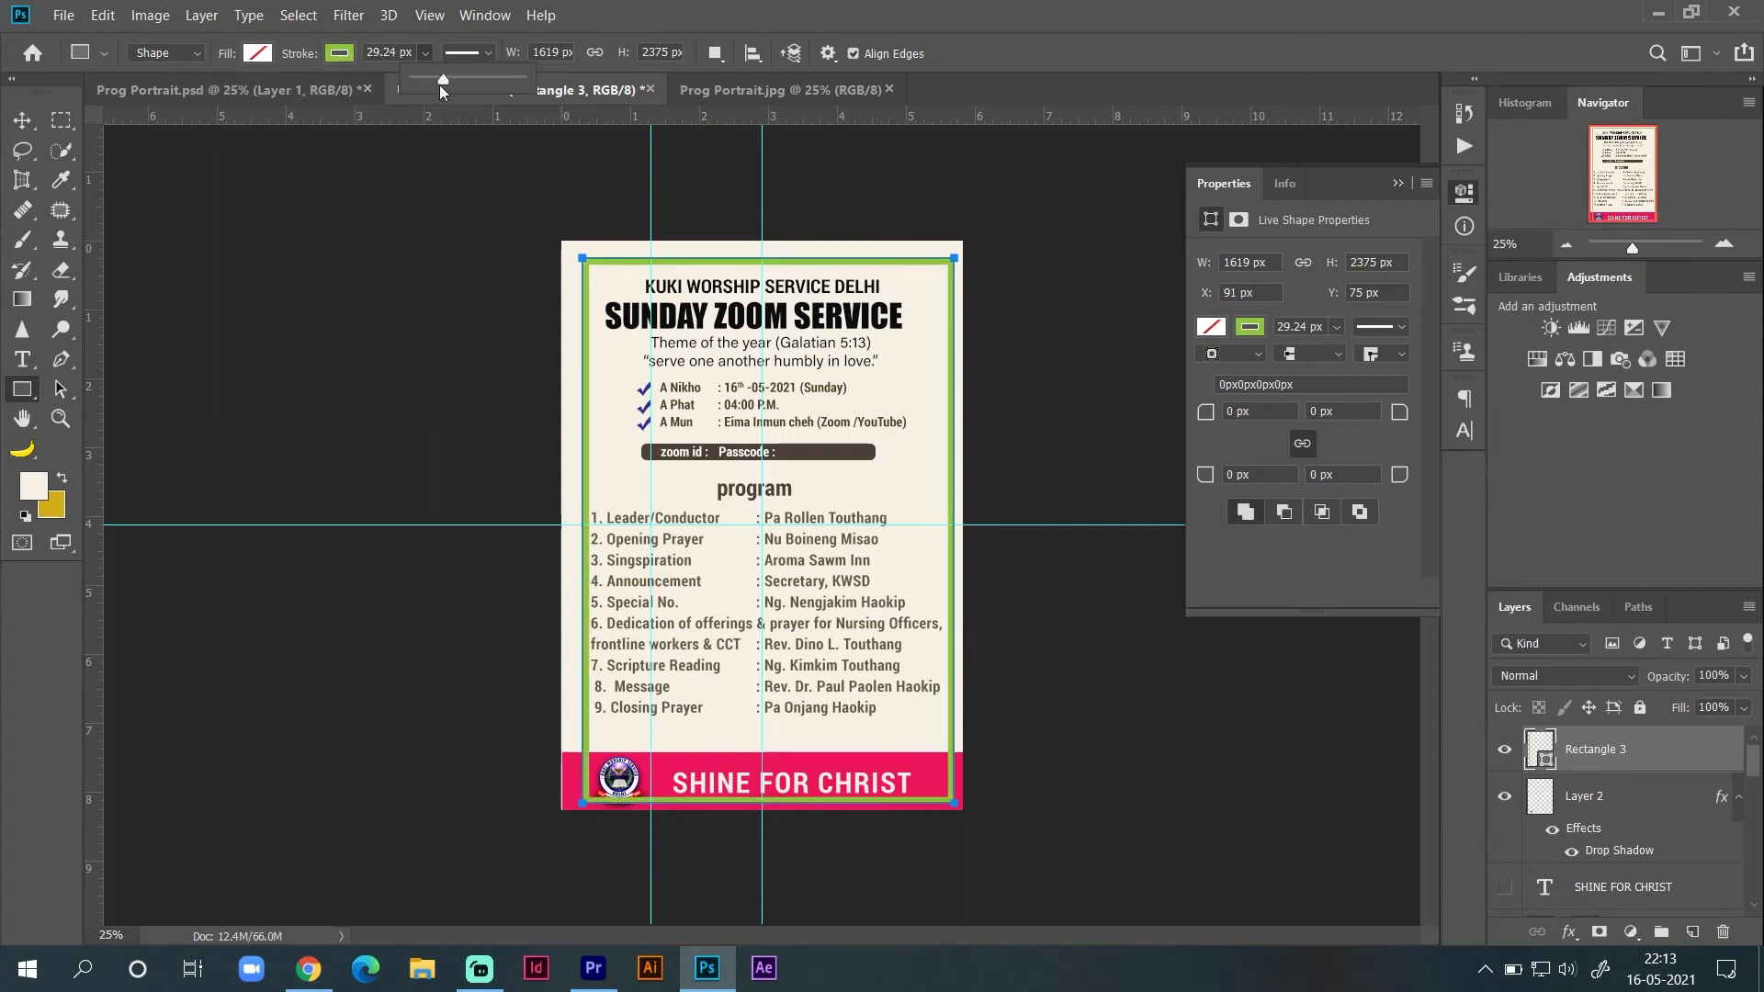
pyautogui.click(427, 51)
# Step: Try magenta, red and other swatches as the border rectangle's stroke colour
pyautogui.click(329, 55)
pyautogui.click(335, 197)
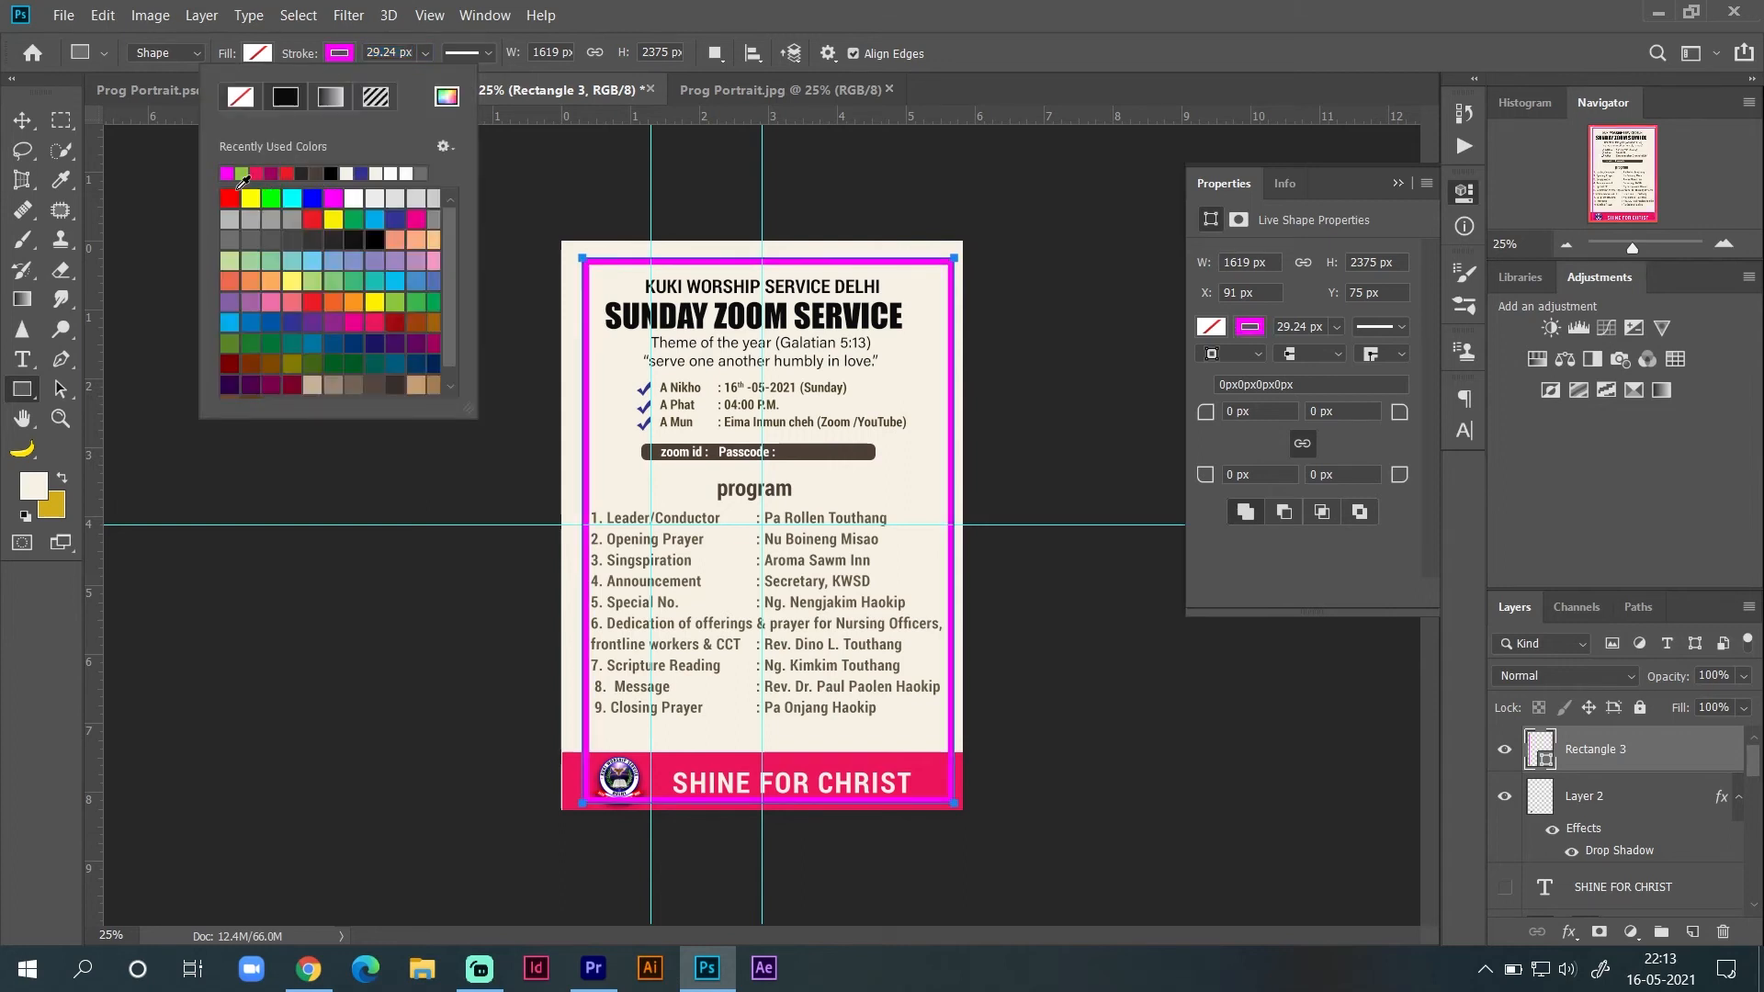
pyautogui.click(232, 197)
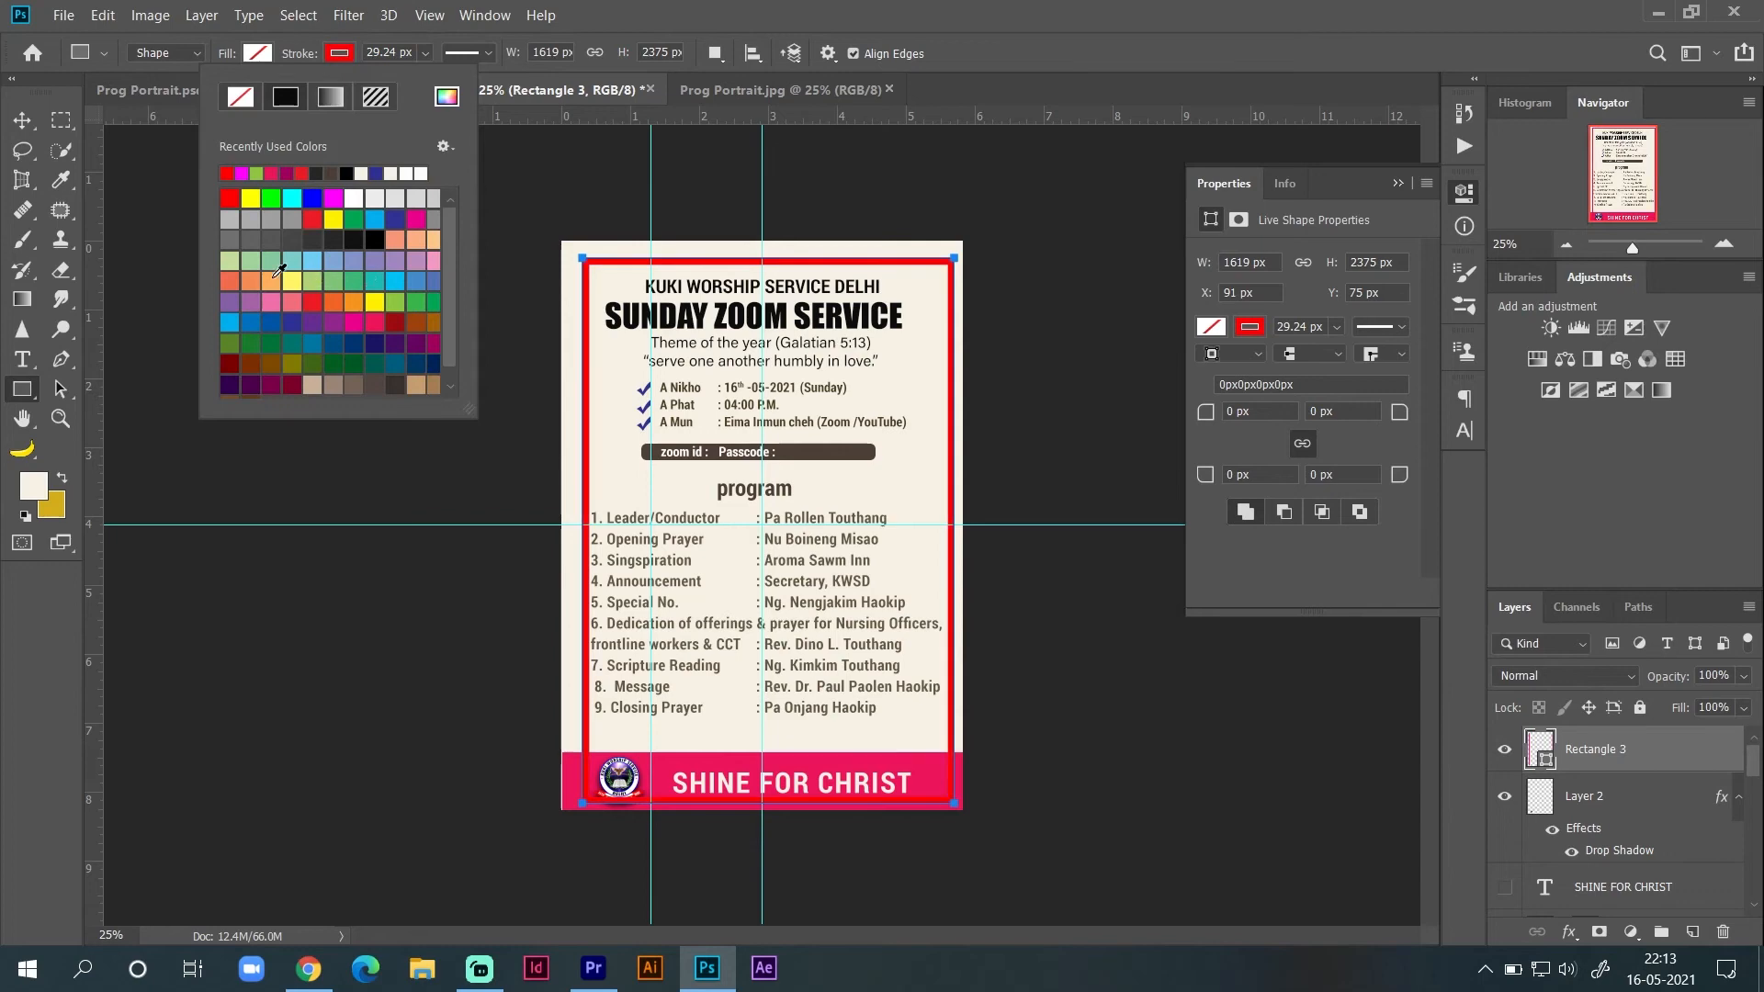
pyautogui.click(252, 279)
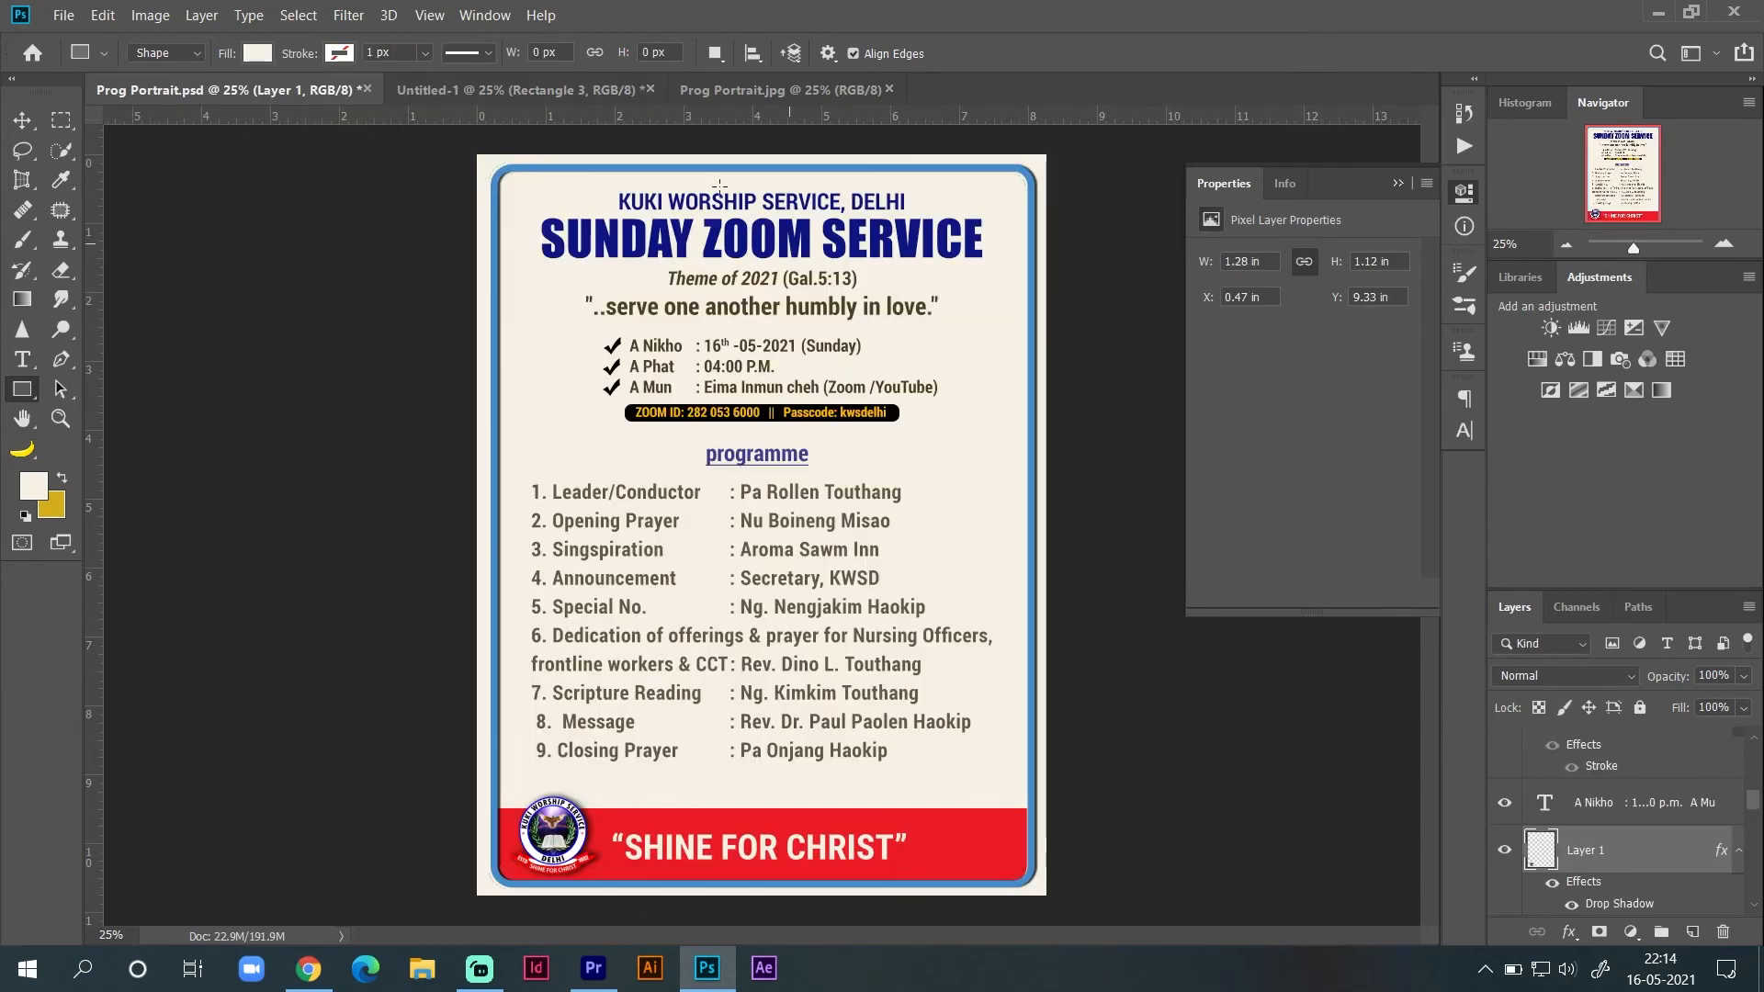
# Step: Return from the Prog Portrait.psd reference to Untitled-1 and set the border's stroke to light blue
pyautogui.click(531, 96)
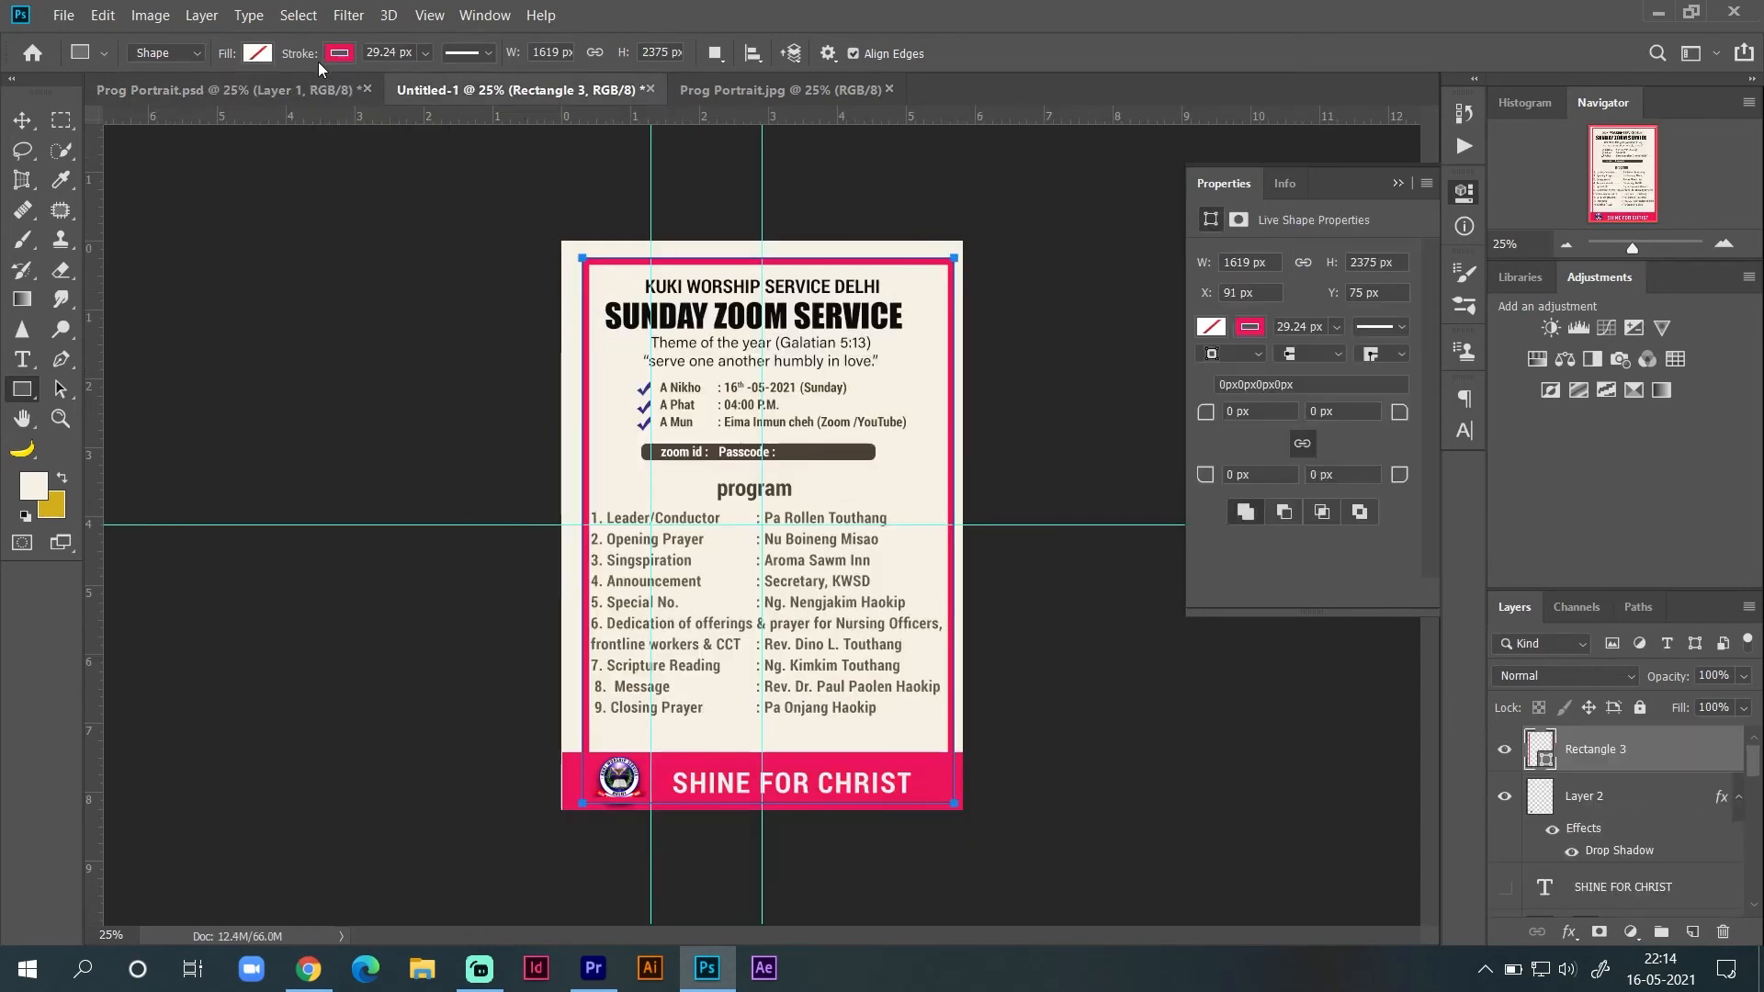
pyautogui.click(340, 53)
pyautogui.click(383, 220)
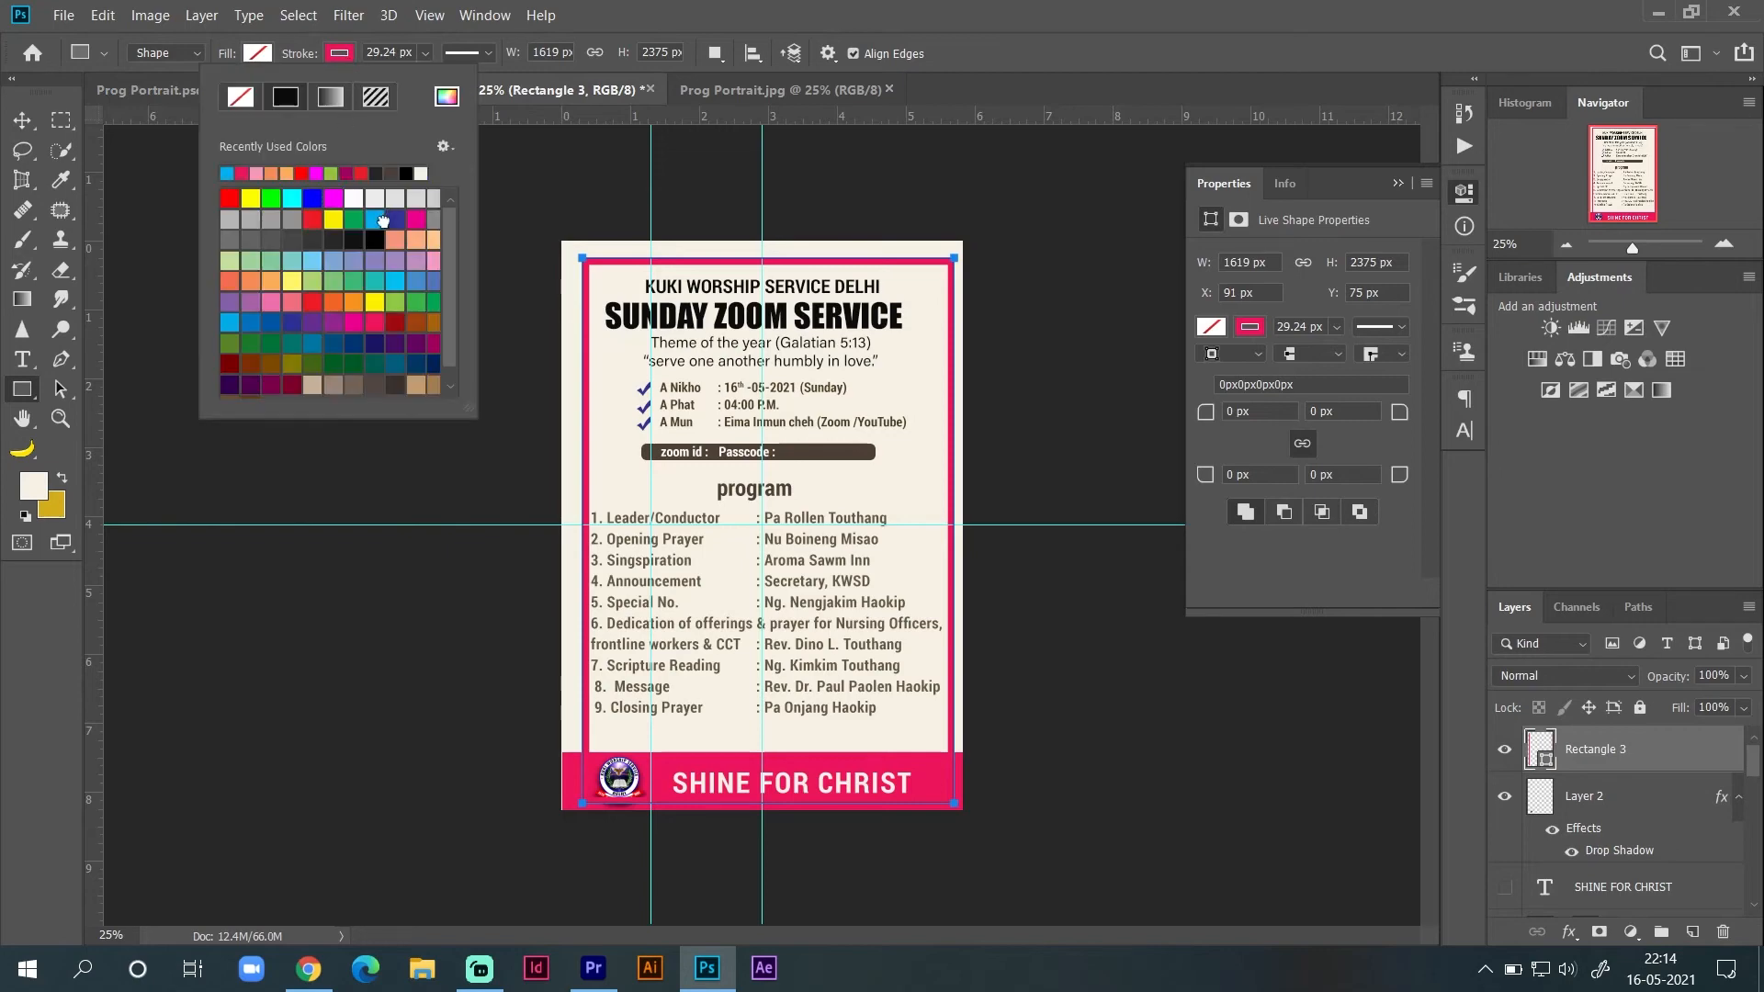
# Step: Round all four corners of the blue border rectangle to a 50 px radius
pyautogui.click(1724, 245)
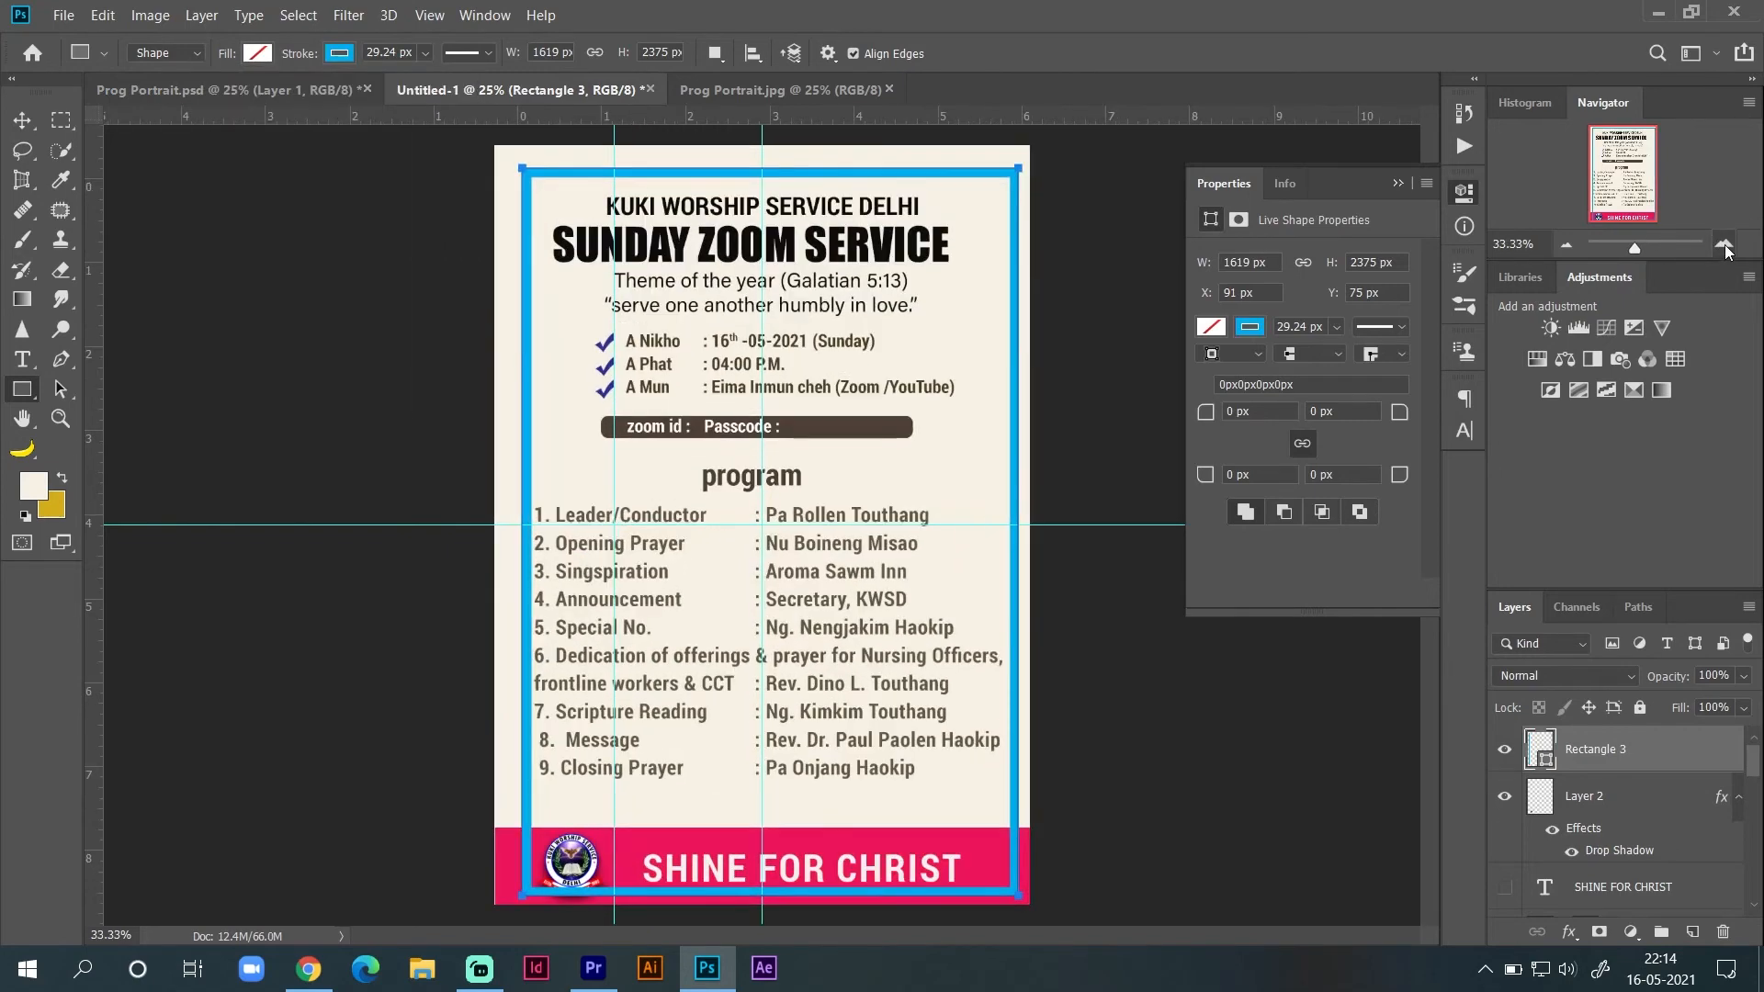
pyautogui.click(1724, 244)
pyautogui.moveTo(1650, 191); pyautogui.dragTo(1651, 176)
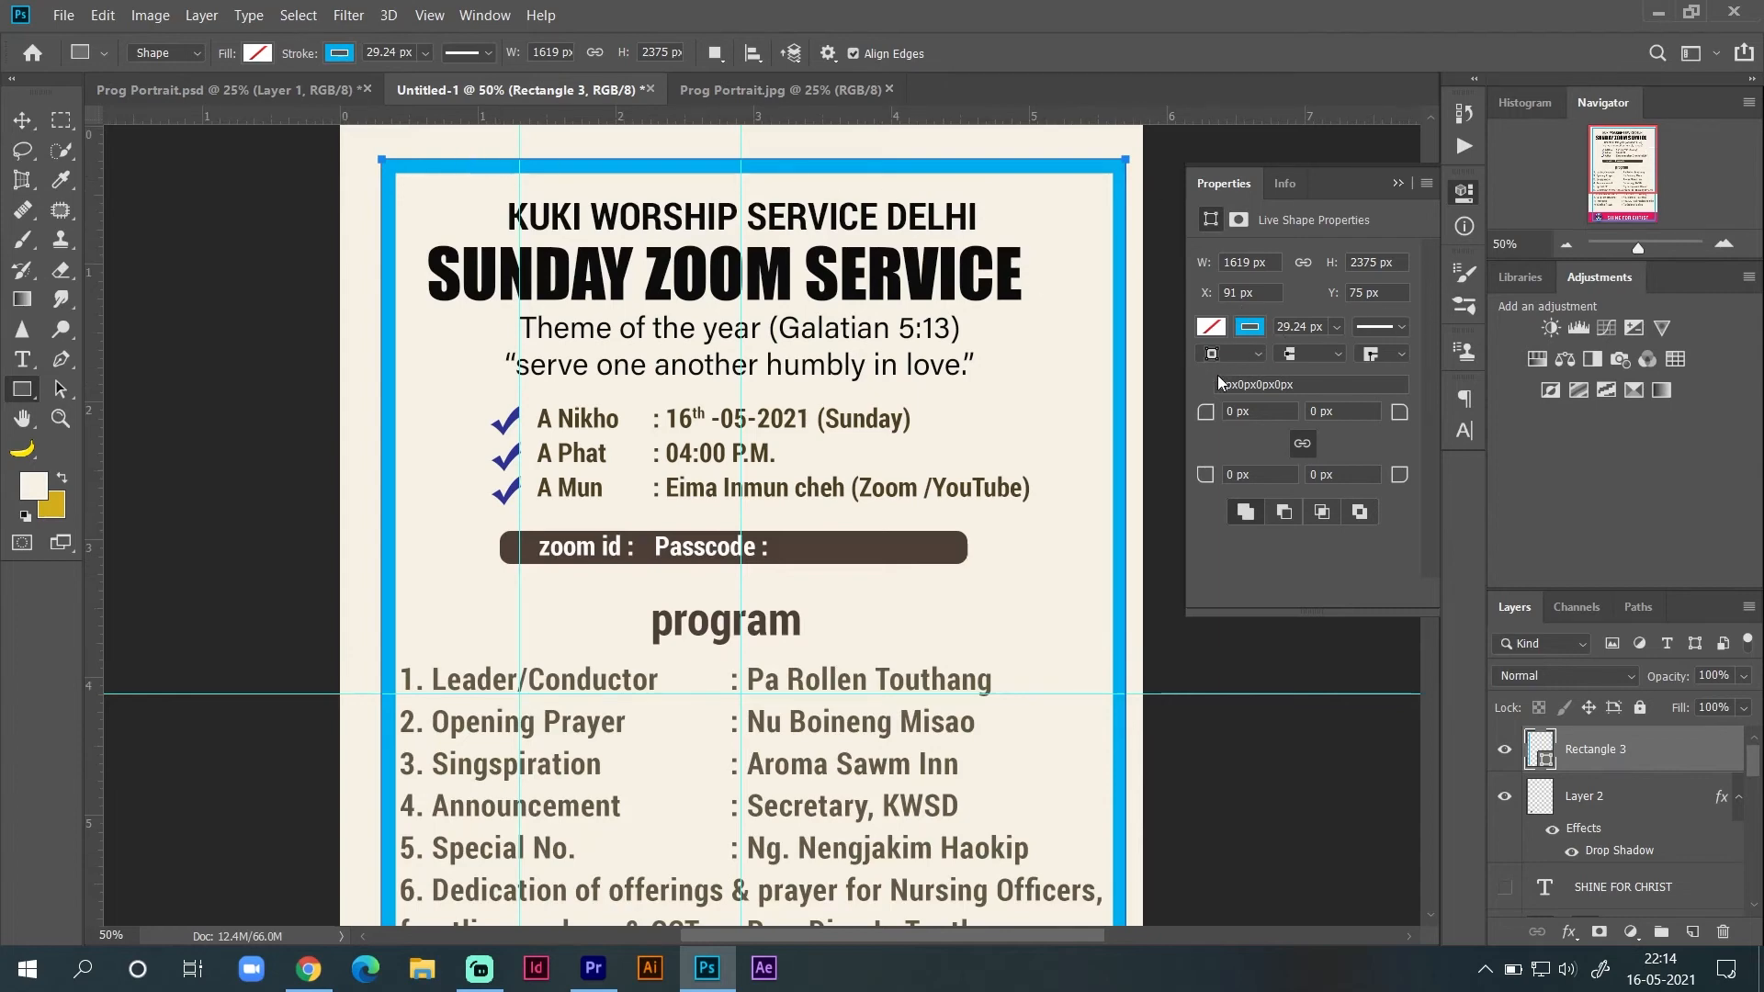
pyautogui.moveTo(1206, 415); pyautogui.dragTo(1259, 415)
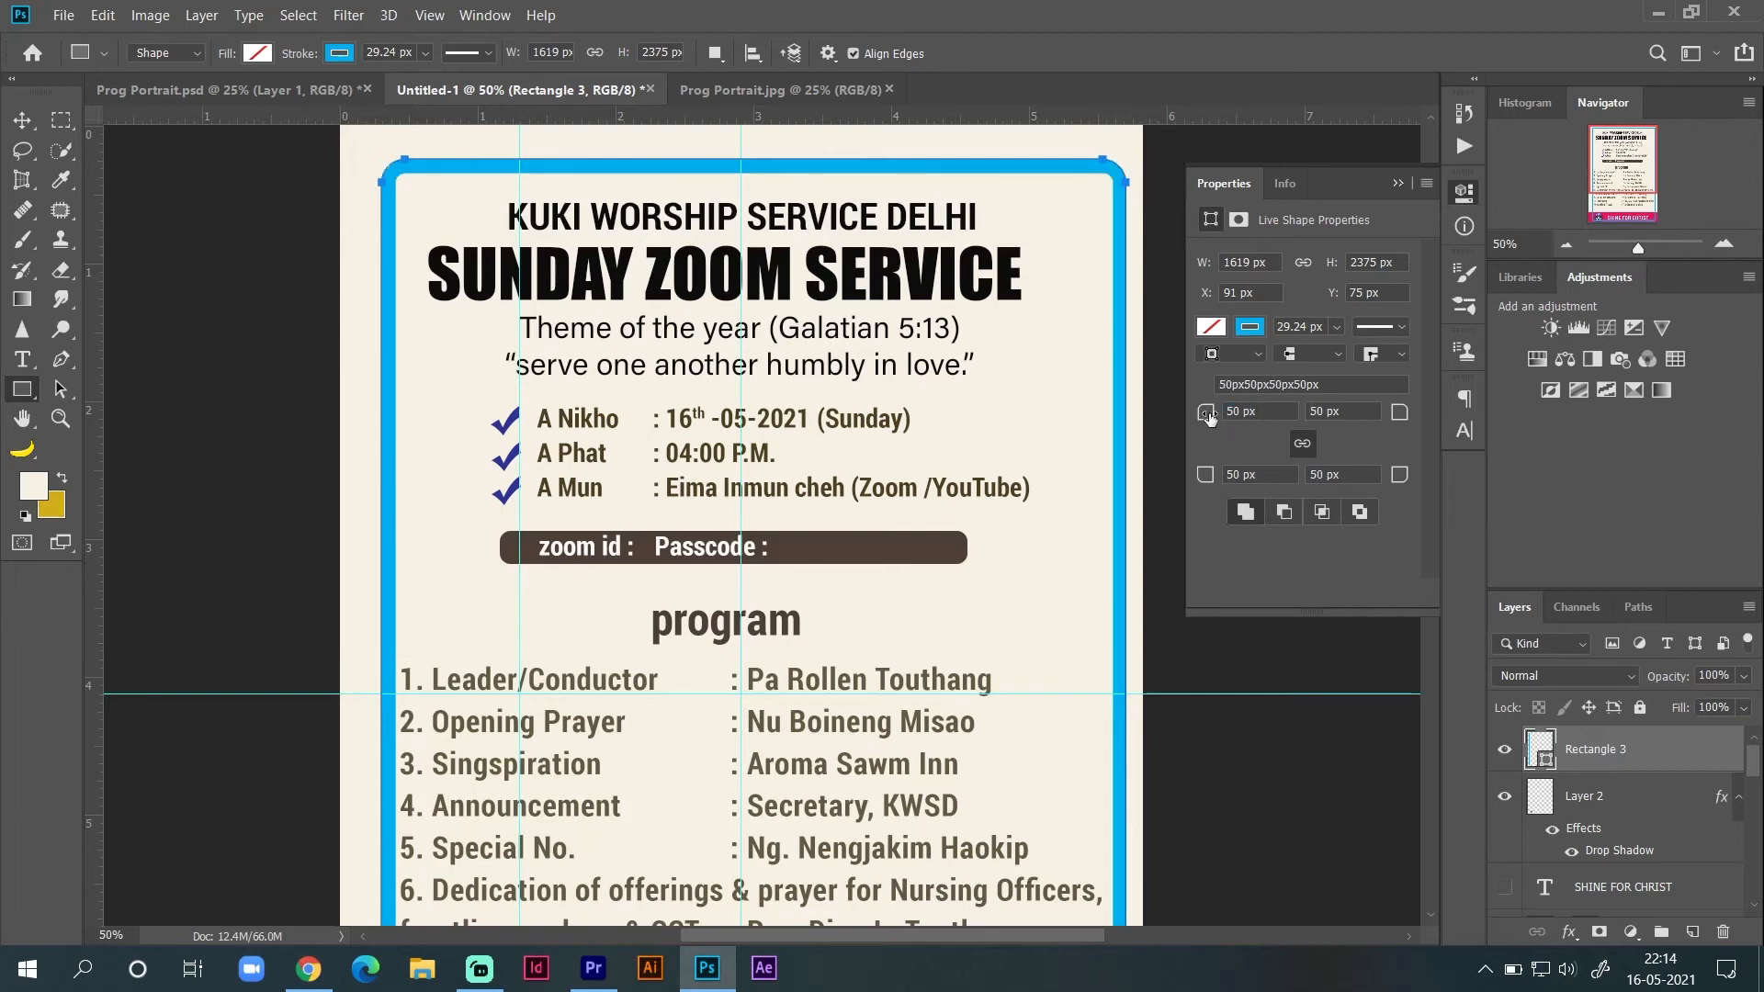
pyautogui.click(1564, 243)
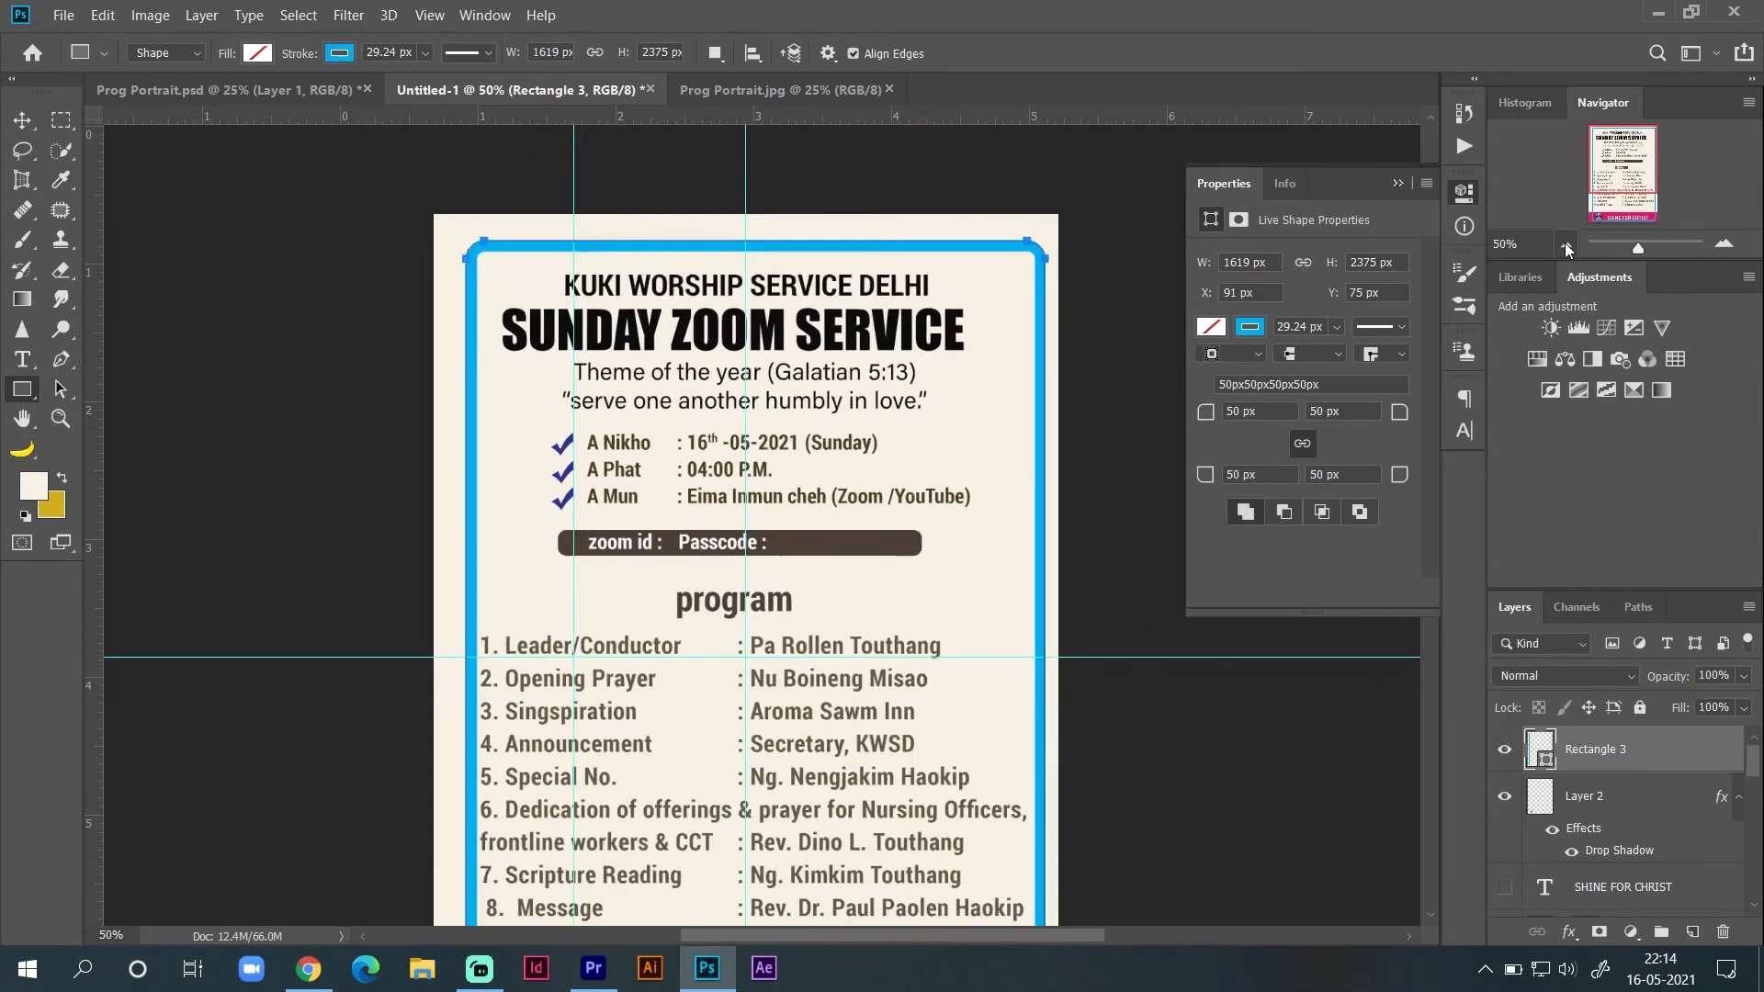
# Step: Move the footer banner slightly up and shift the logo up and inward so it sits inside the blue border
pyautogui.click(22, 120)
pyautogui.click(446, 565)
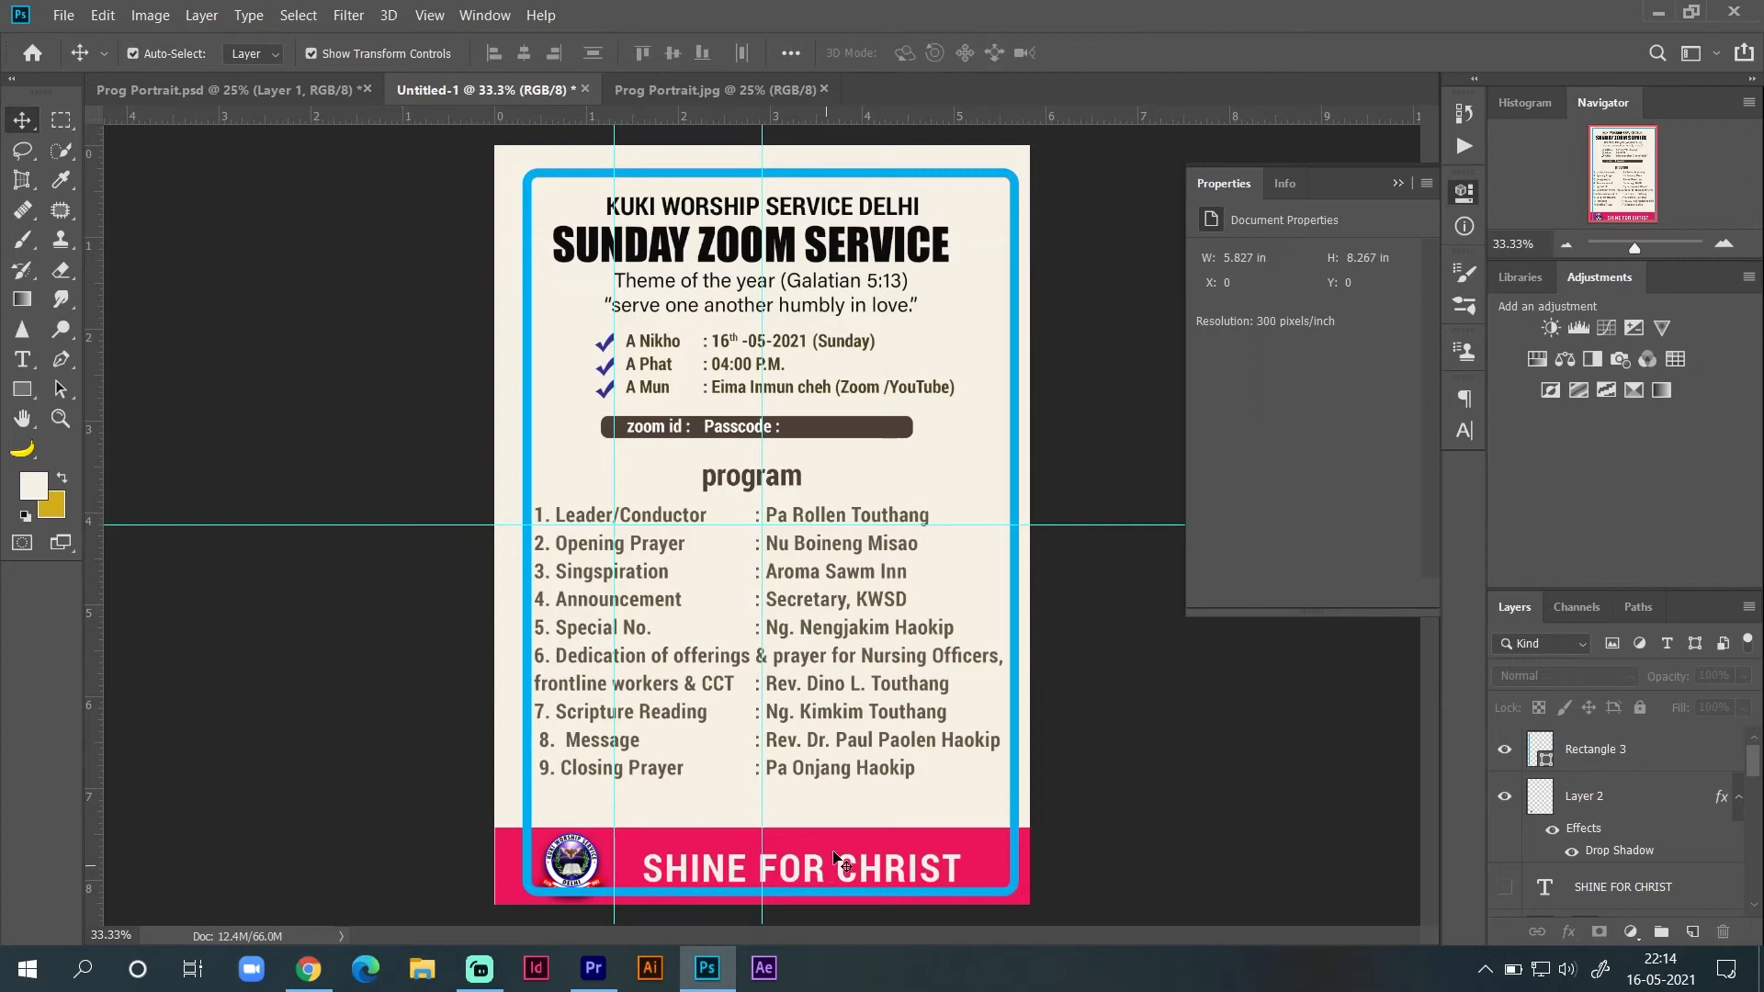
pyautogui.moveTo(836, 850); pyautogui.dragTo(837, 842)
pyautogui.moveTo(565, 837); pyautogui.dragTo(585, 845)
pyautogui.click(1039, 868)
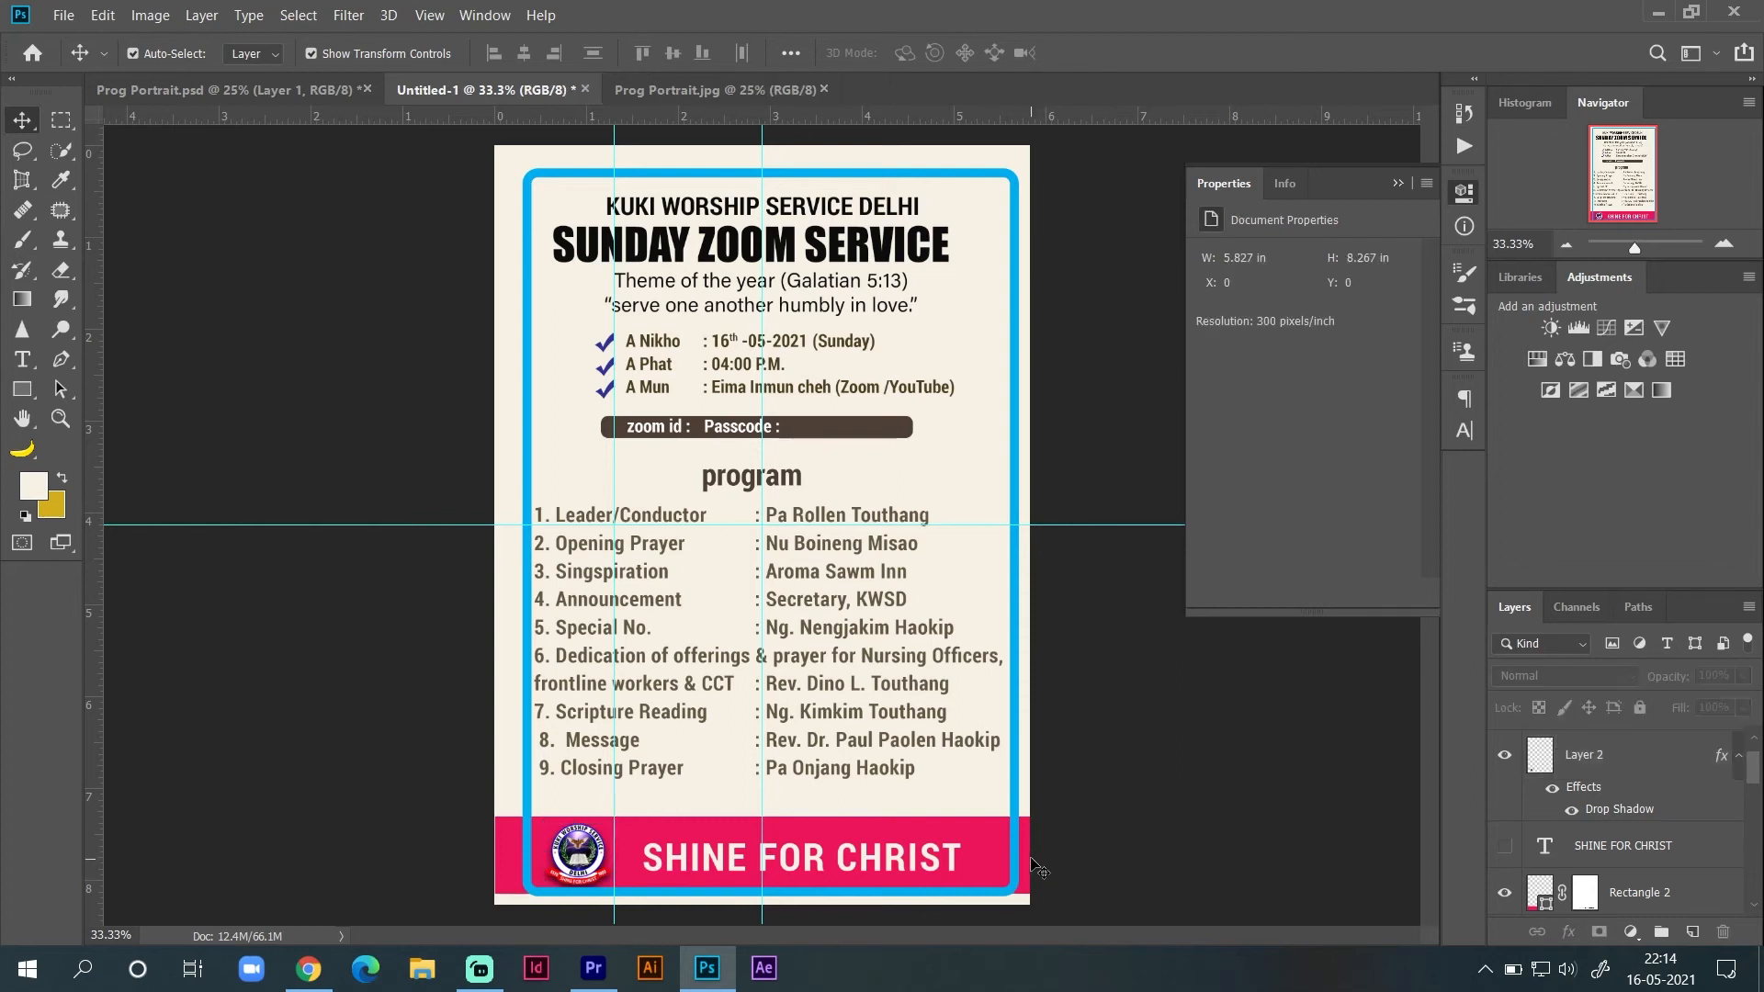
pyautogui.click(1014, 850)
pyautogui.click(1120, 860)
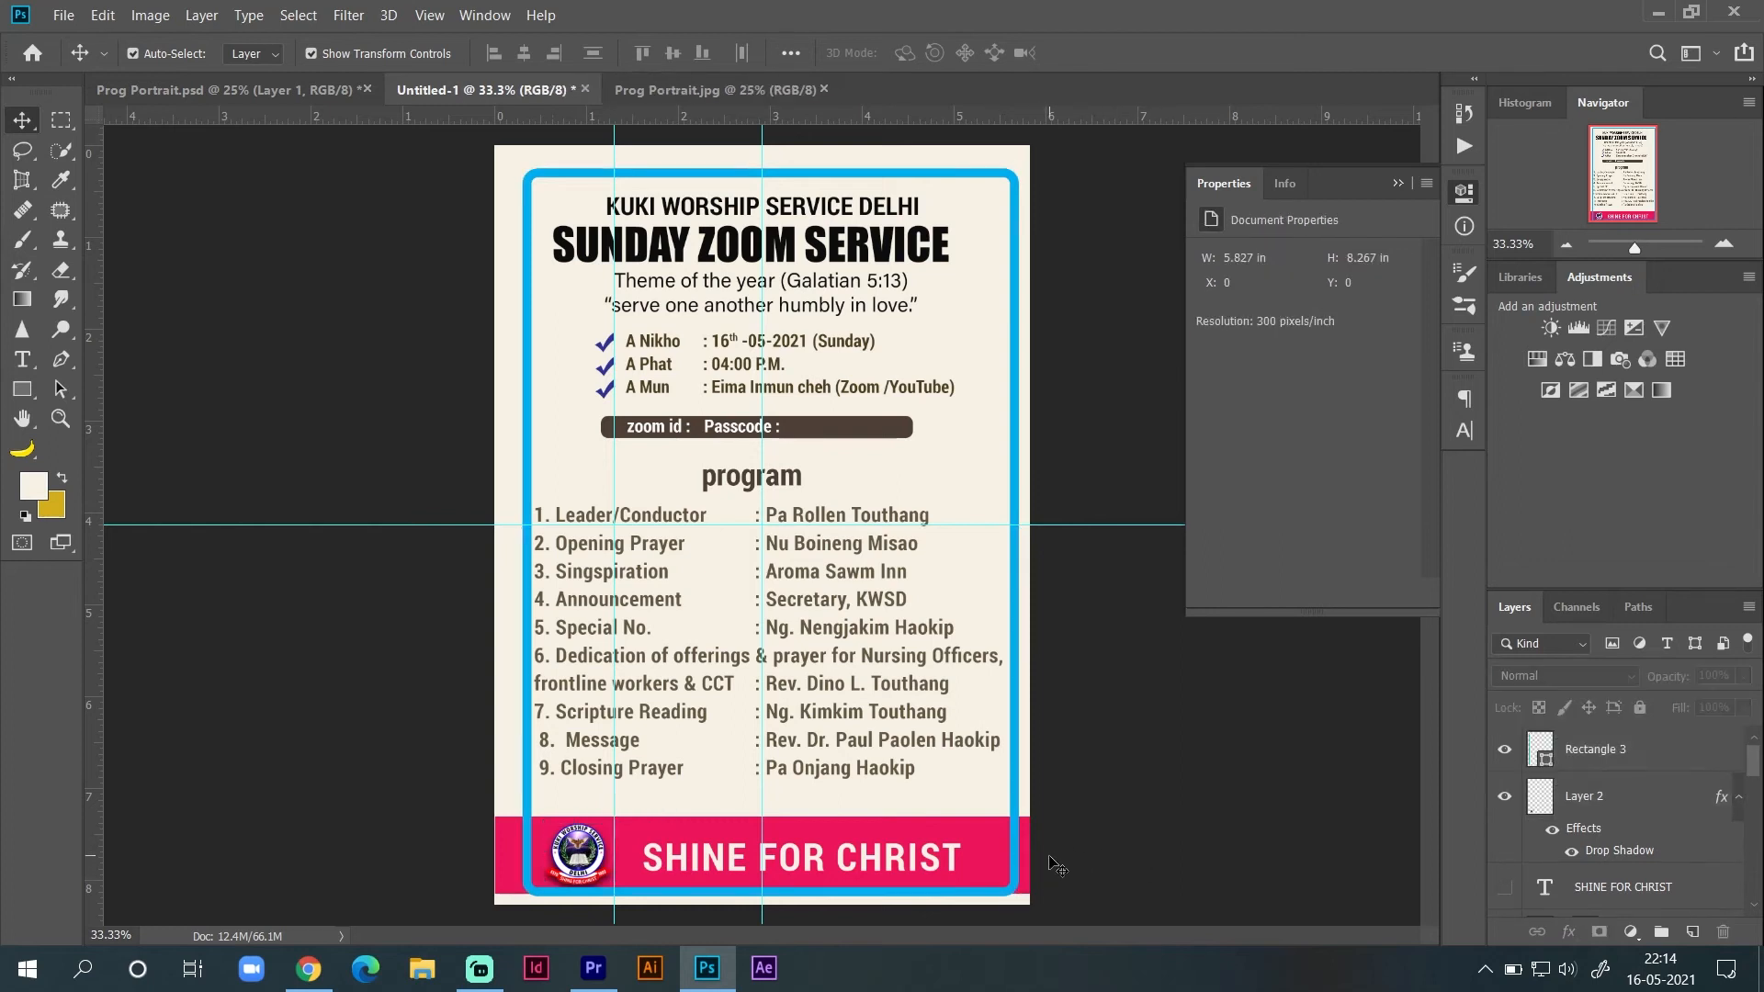
# Step: Load the Rectangle 3 border outline as a selection and make the layer mask of Rectangle 2 active
pyautogui.click(1023, 871)
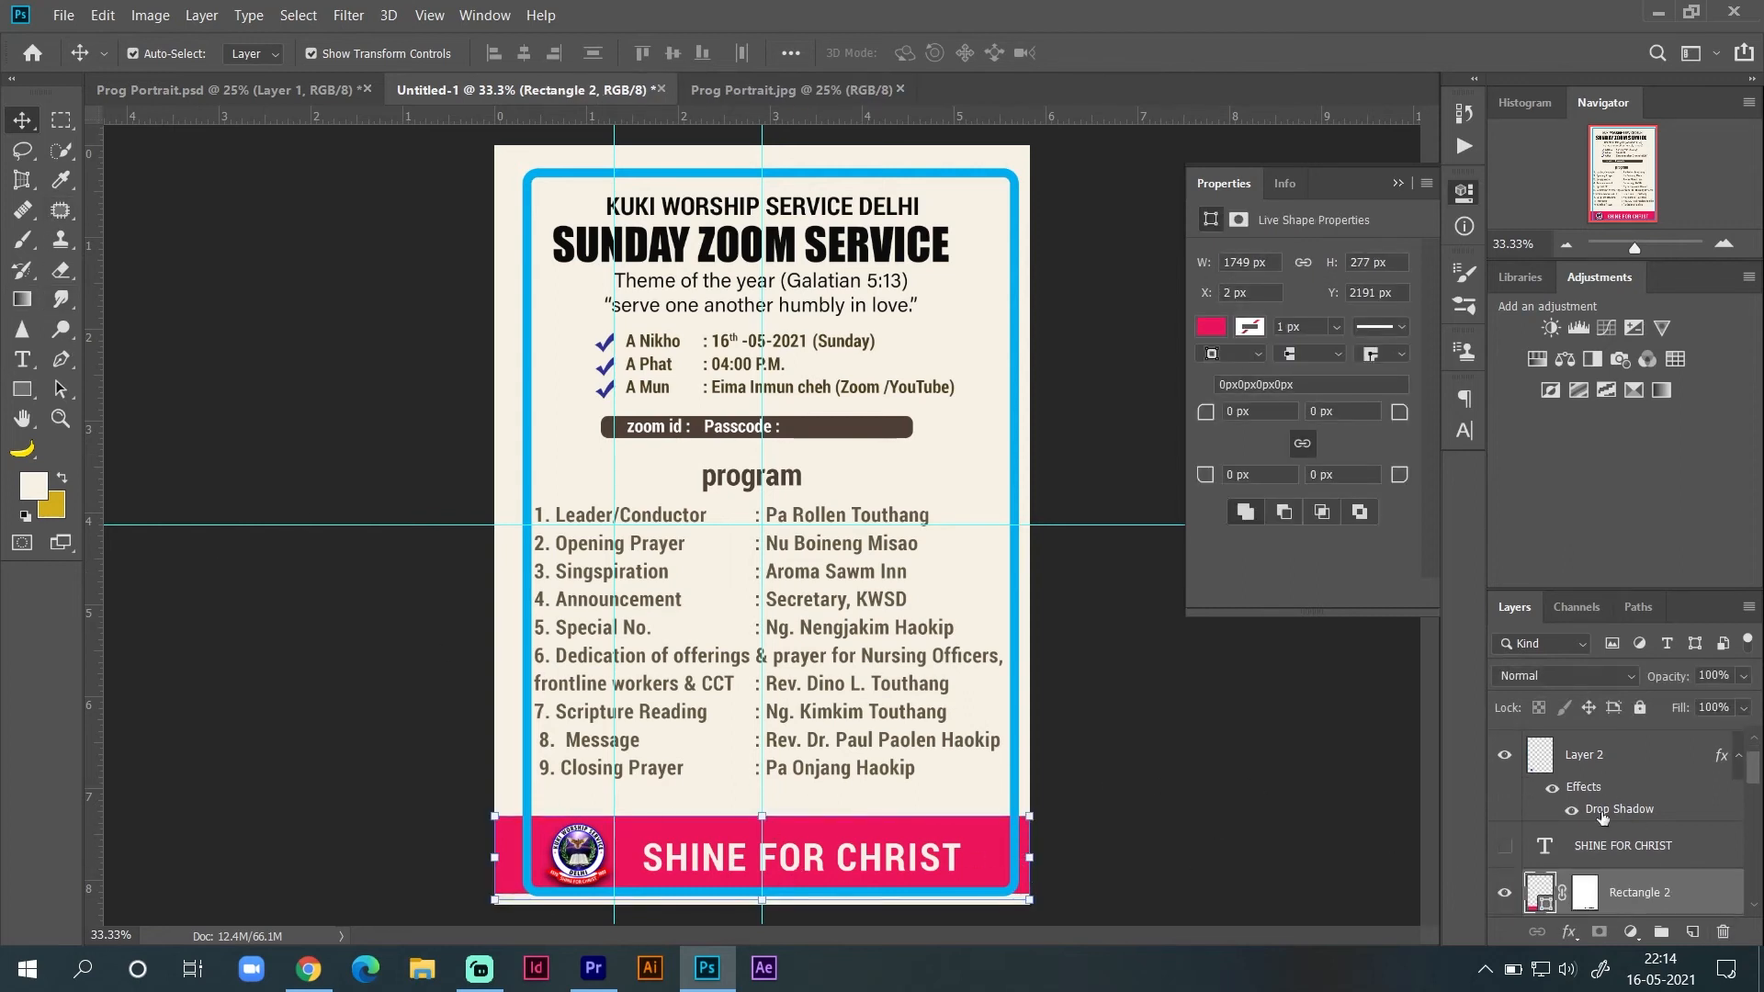
pyautogui.scroll(1, 1758, 774)
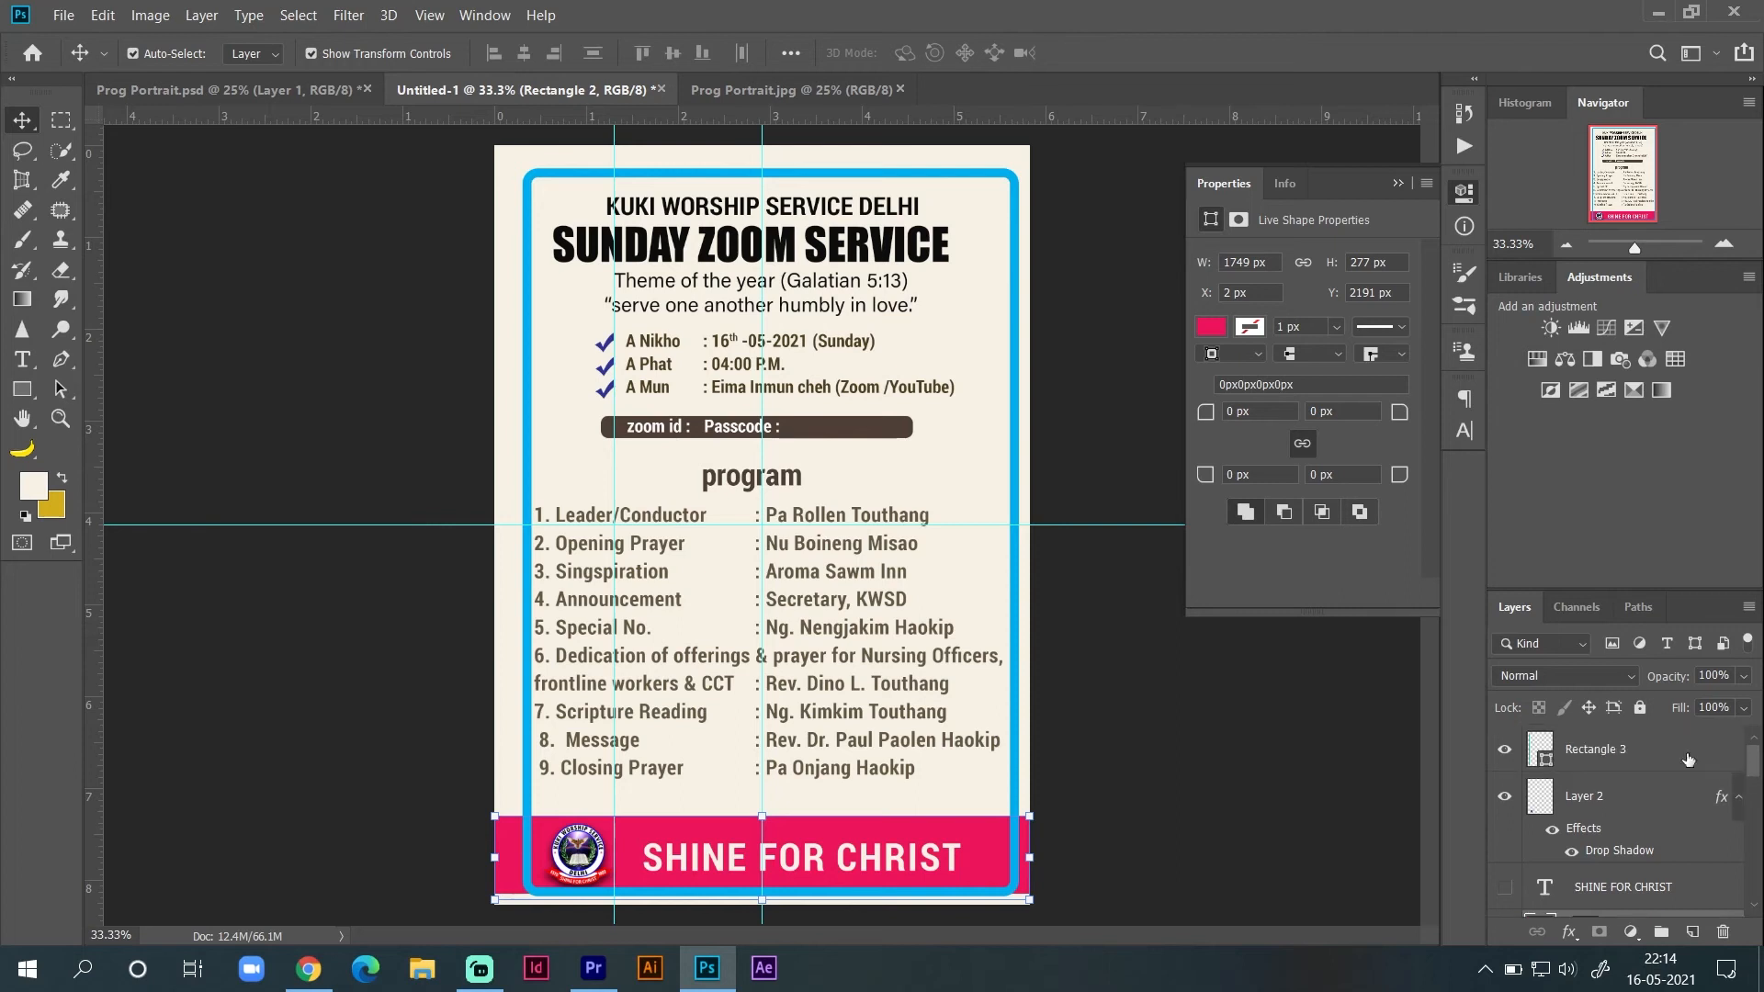
pyautogui.click(1546, 765)
pyautogui.keyDown('ctrl'); pyautogui.click(1546, 764); pyautogui.keyUp('ctrl')
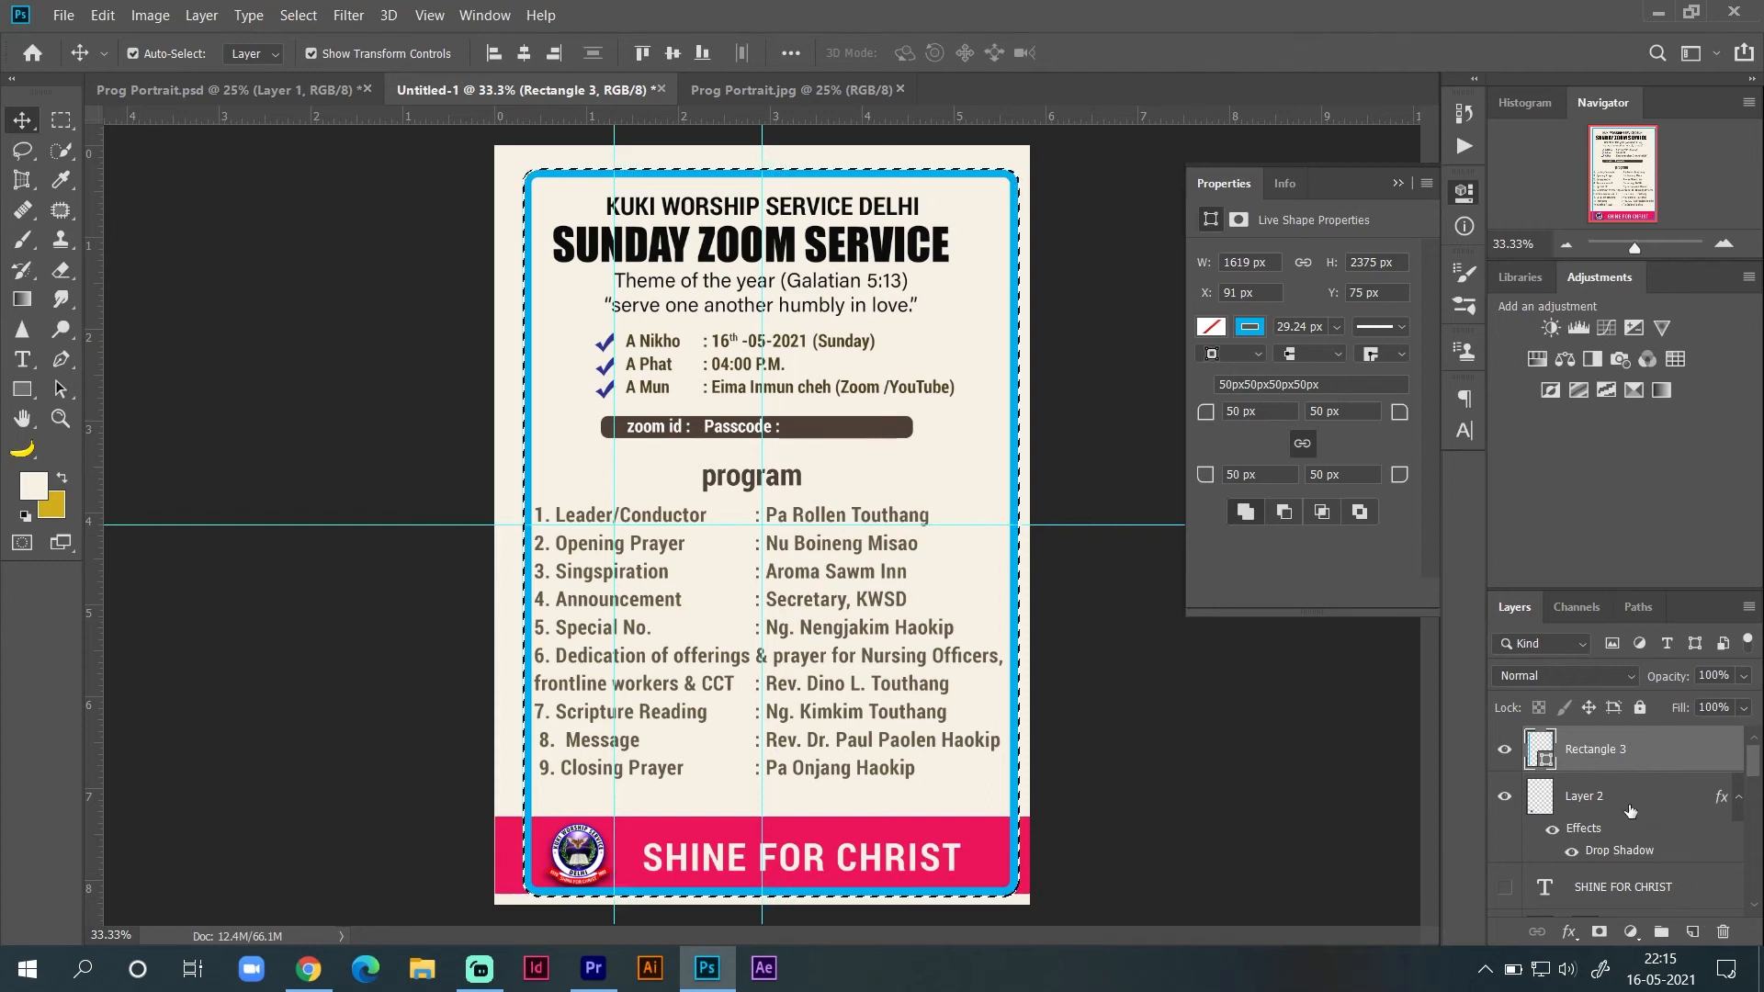
pyautogui.scroll(-3, 1638, 860)
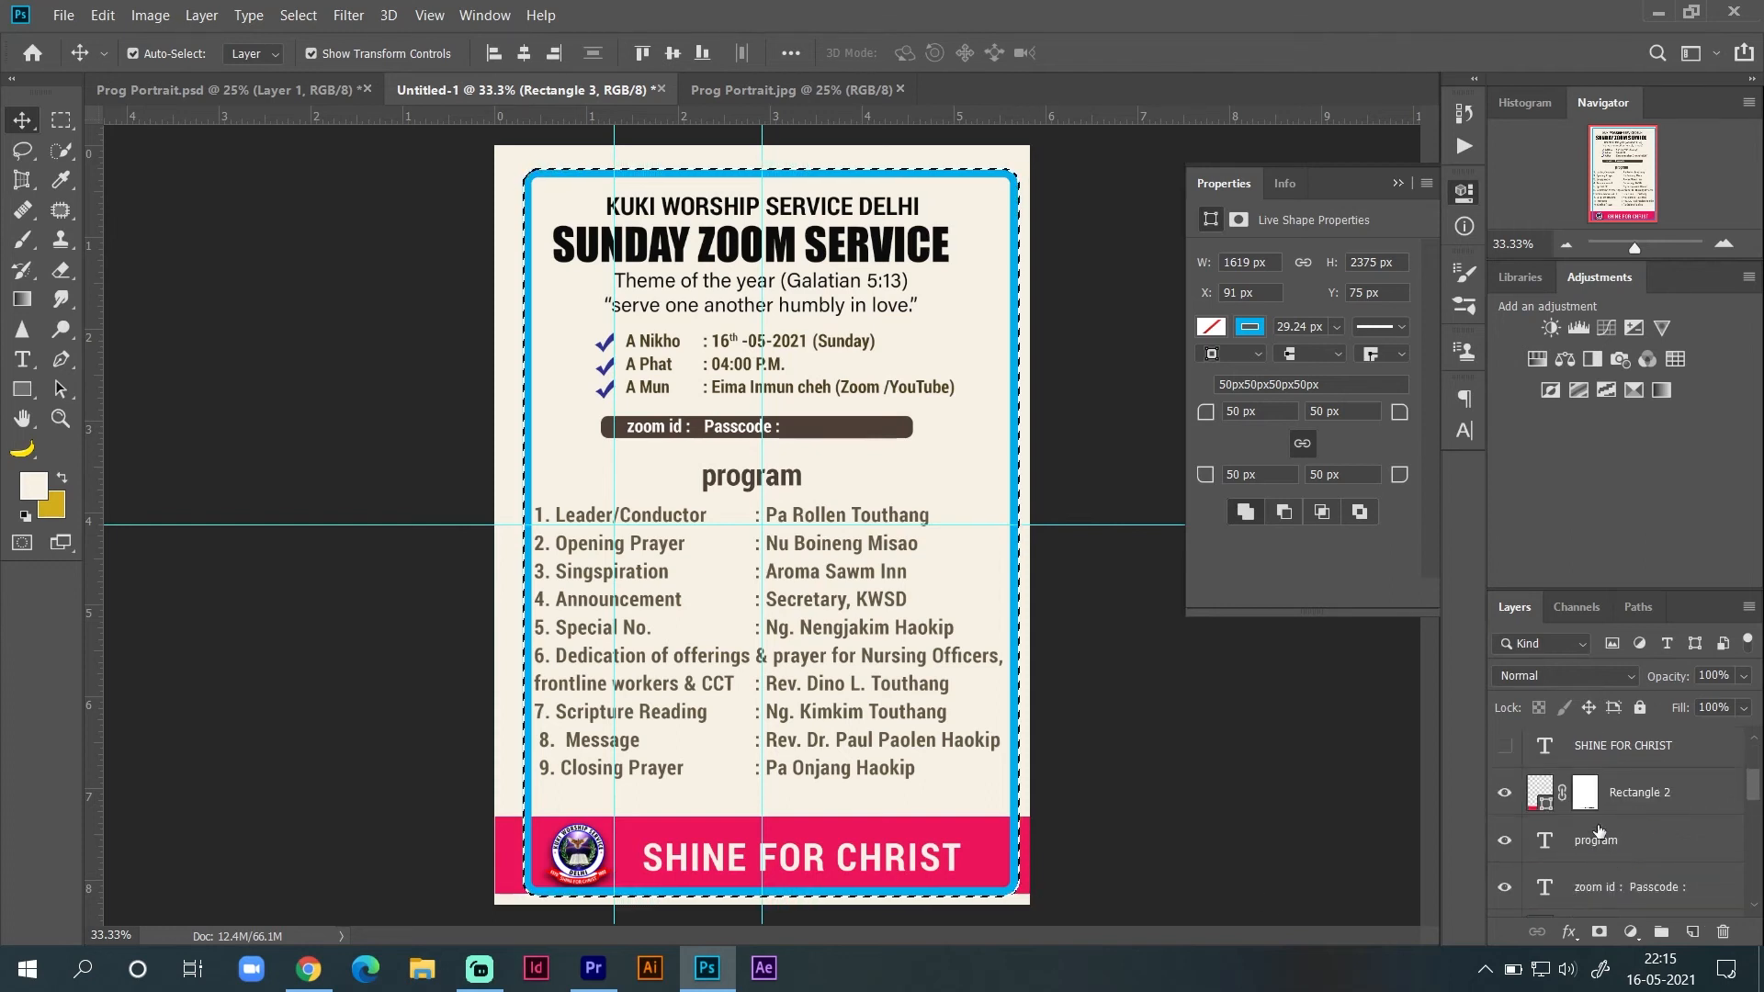
pyautogui.click(1587, 794)
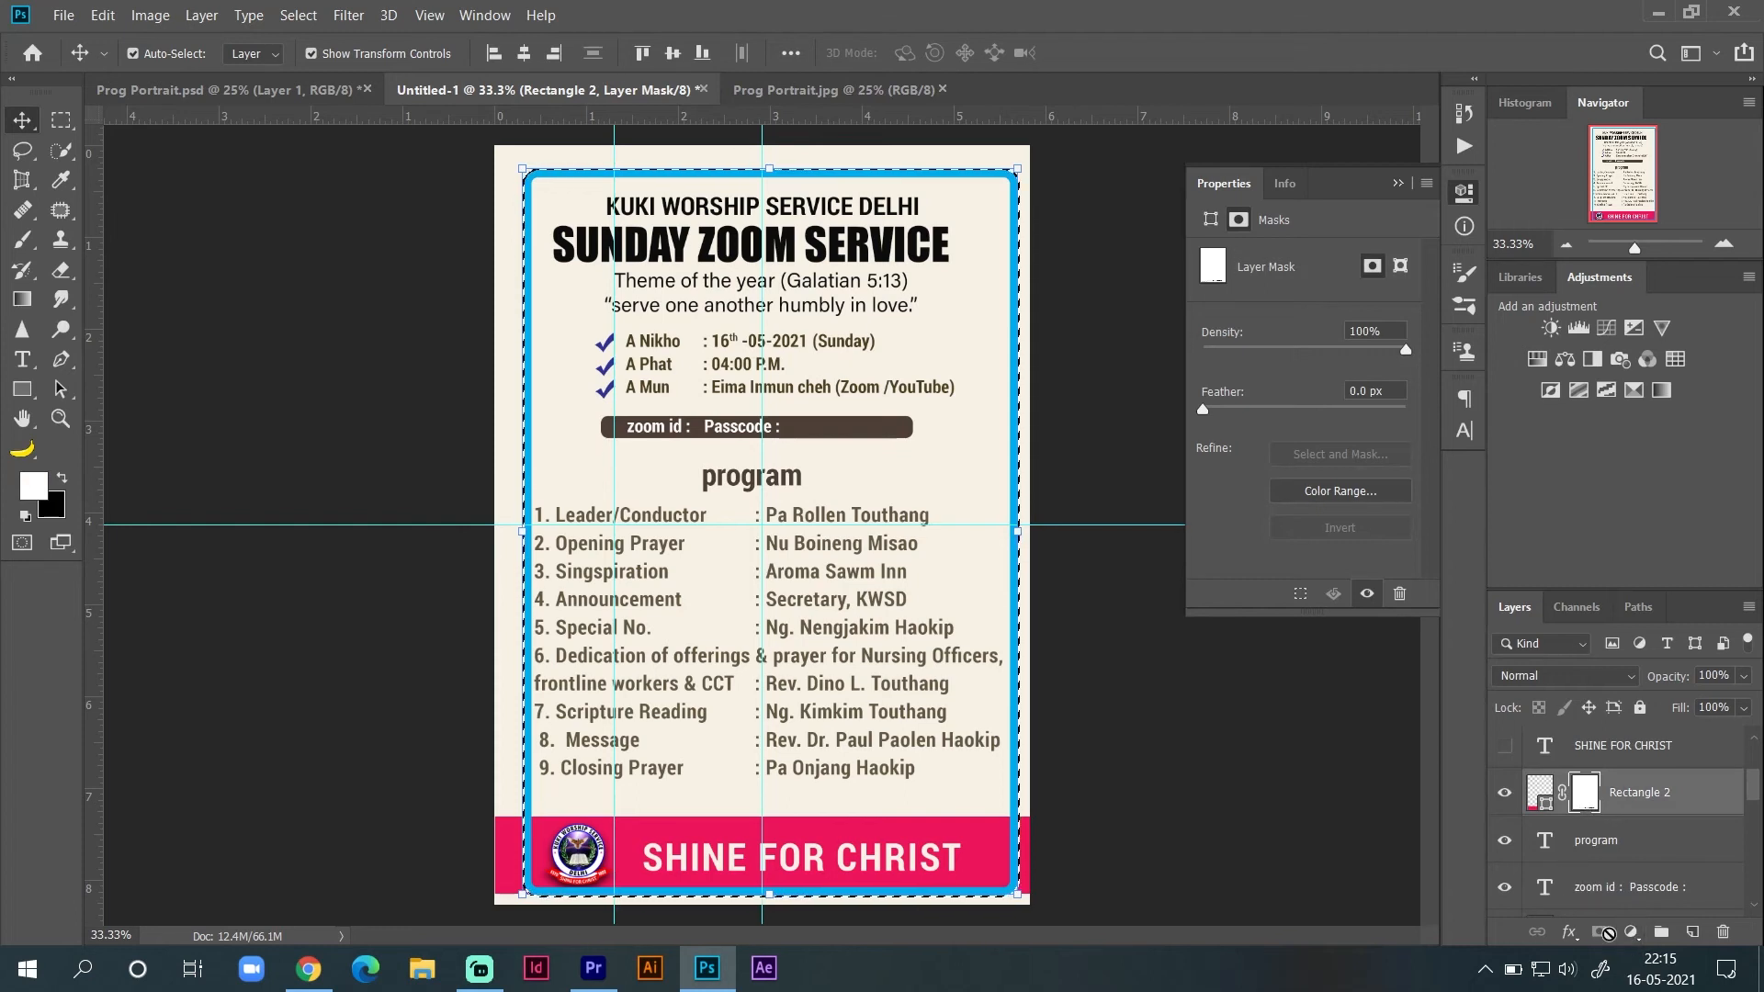
pyautogui.hotkey('ctrl', 'z')
pyautogui.click(1587, 808)
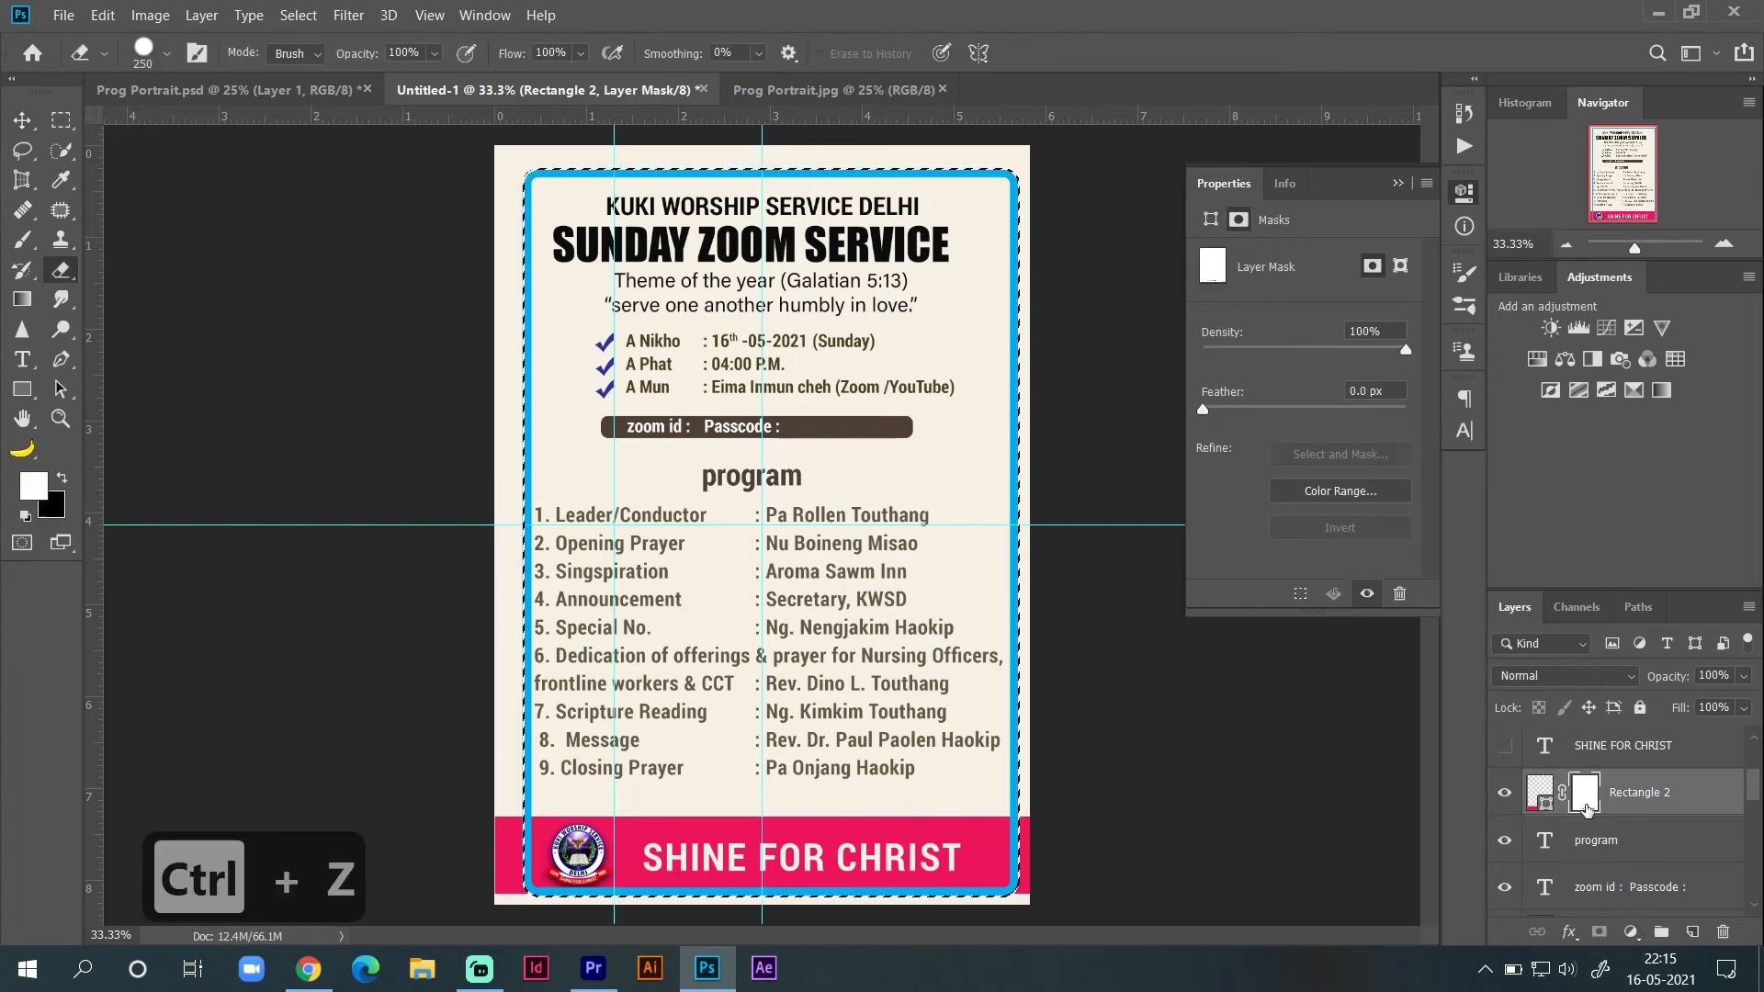
# Step: Invert the selection, erase the banner ends outside the border on the Rectangle 2 mask, and deselect
pyautogui.hotkey('ctrl', 'shift', 'i')
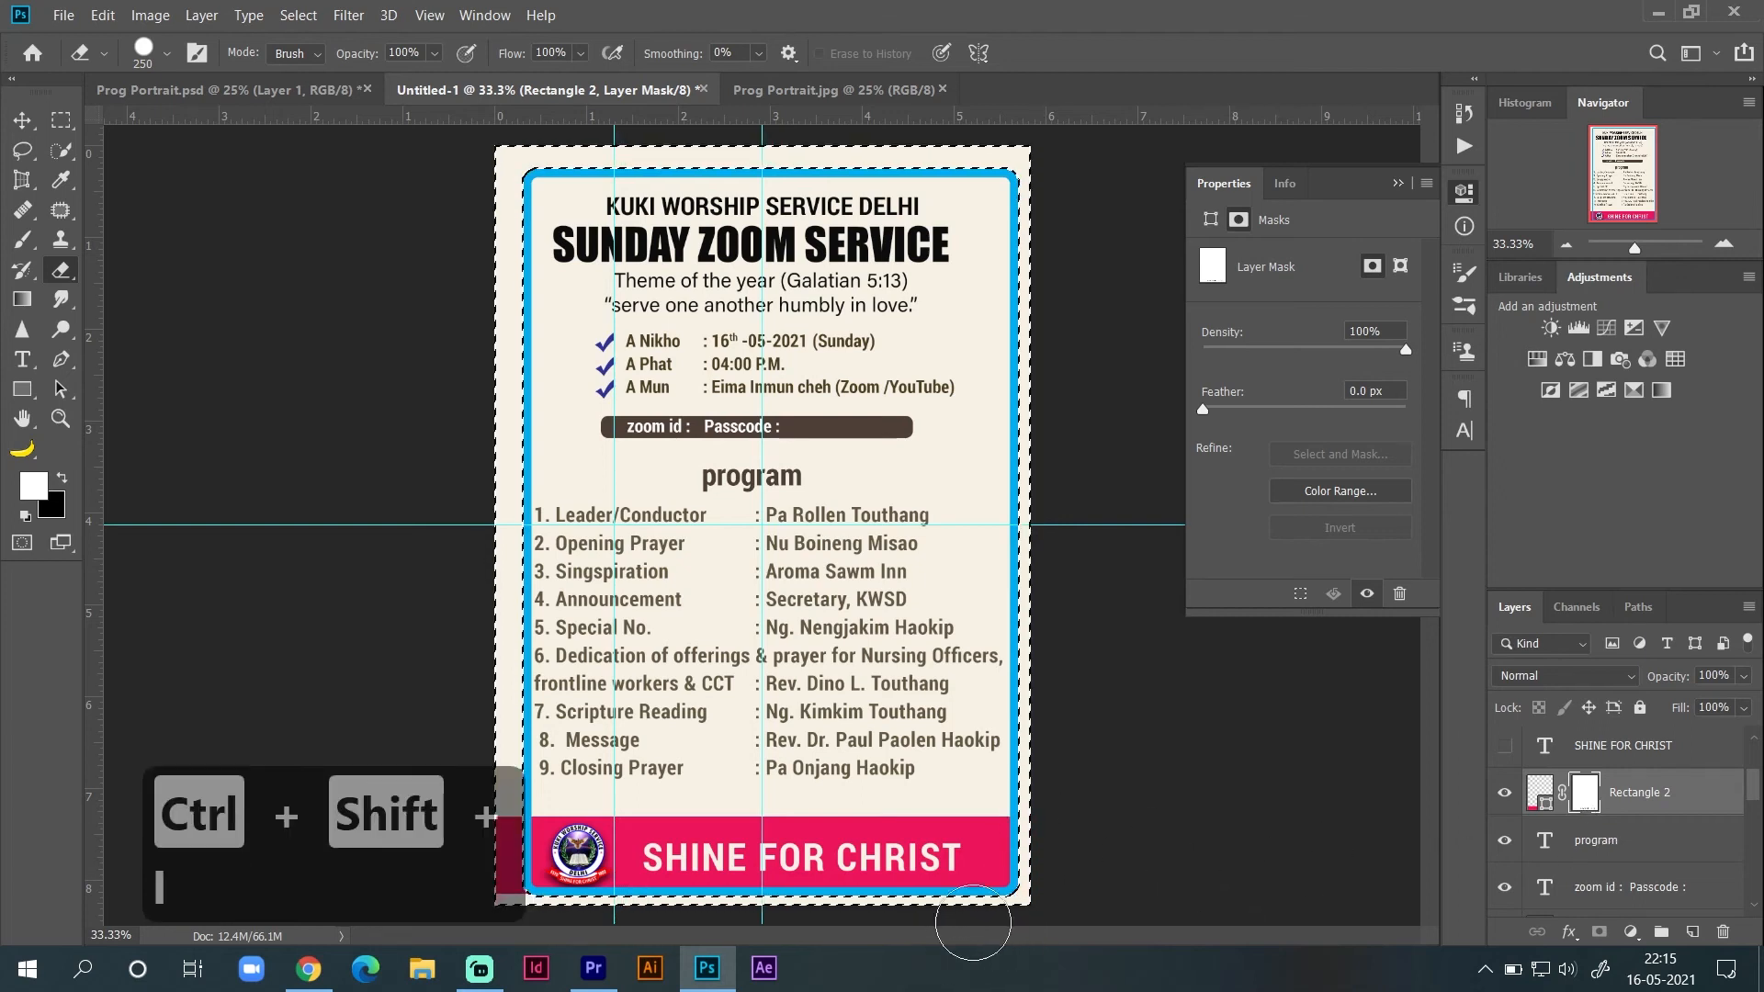
pyautogui.moveTo(459, 882); pyautogui.dragTo(505, 790)
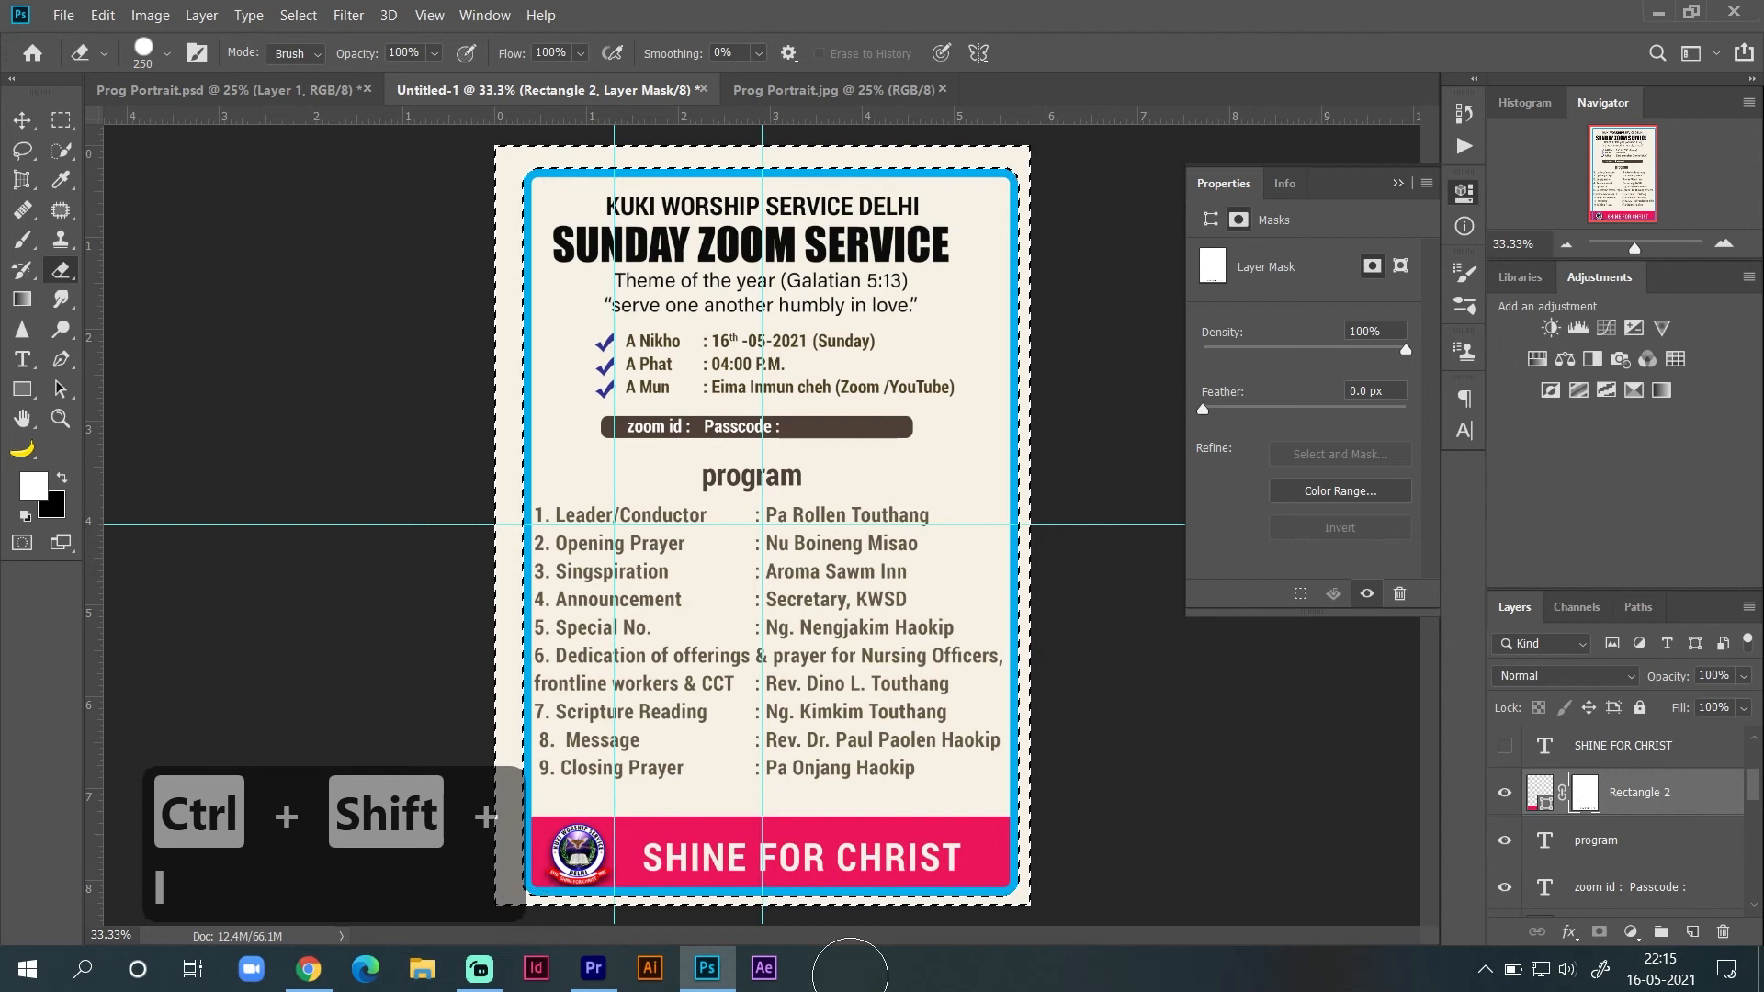
pyautogui.press('v')
pyautogui.click(174, 290)
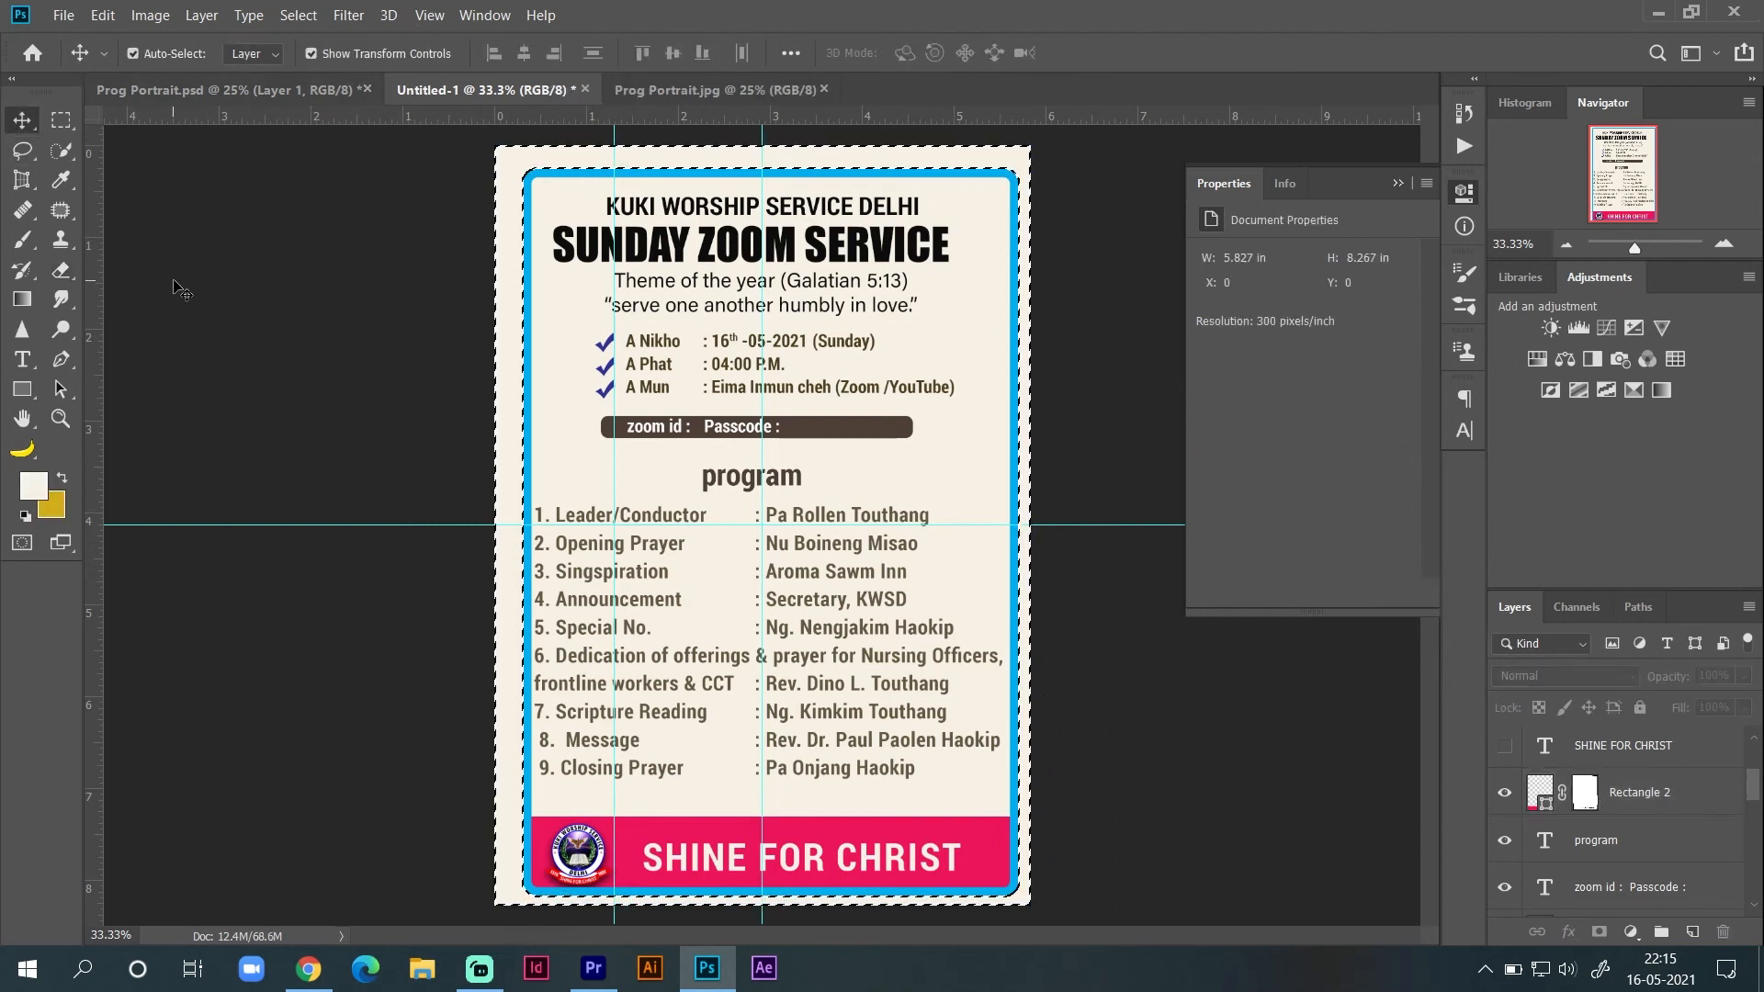
pyautogui.hotkey('ctrl', 'd')
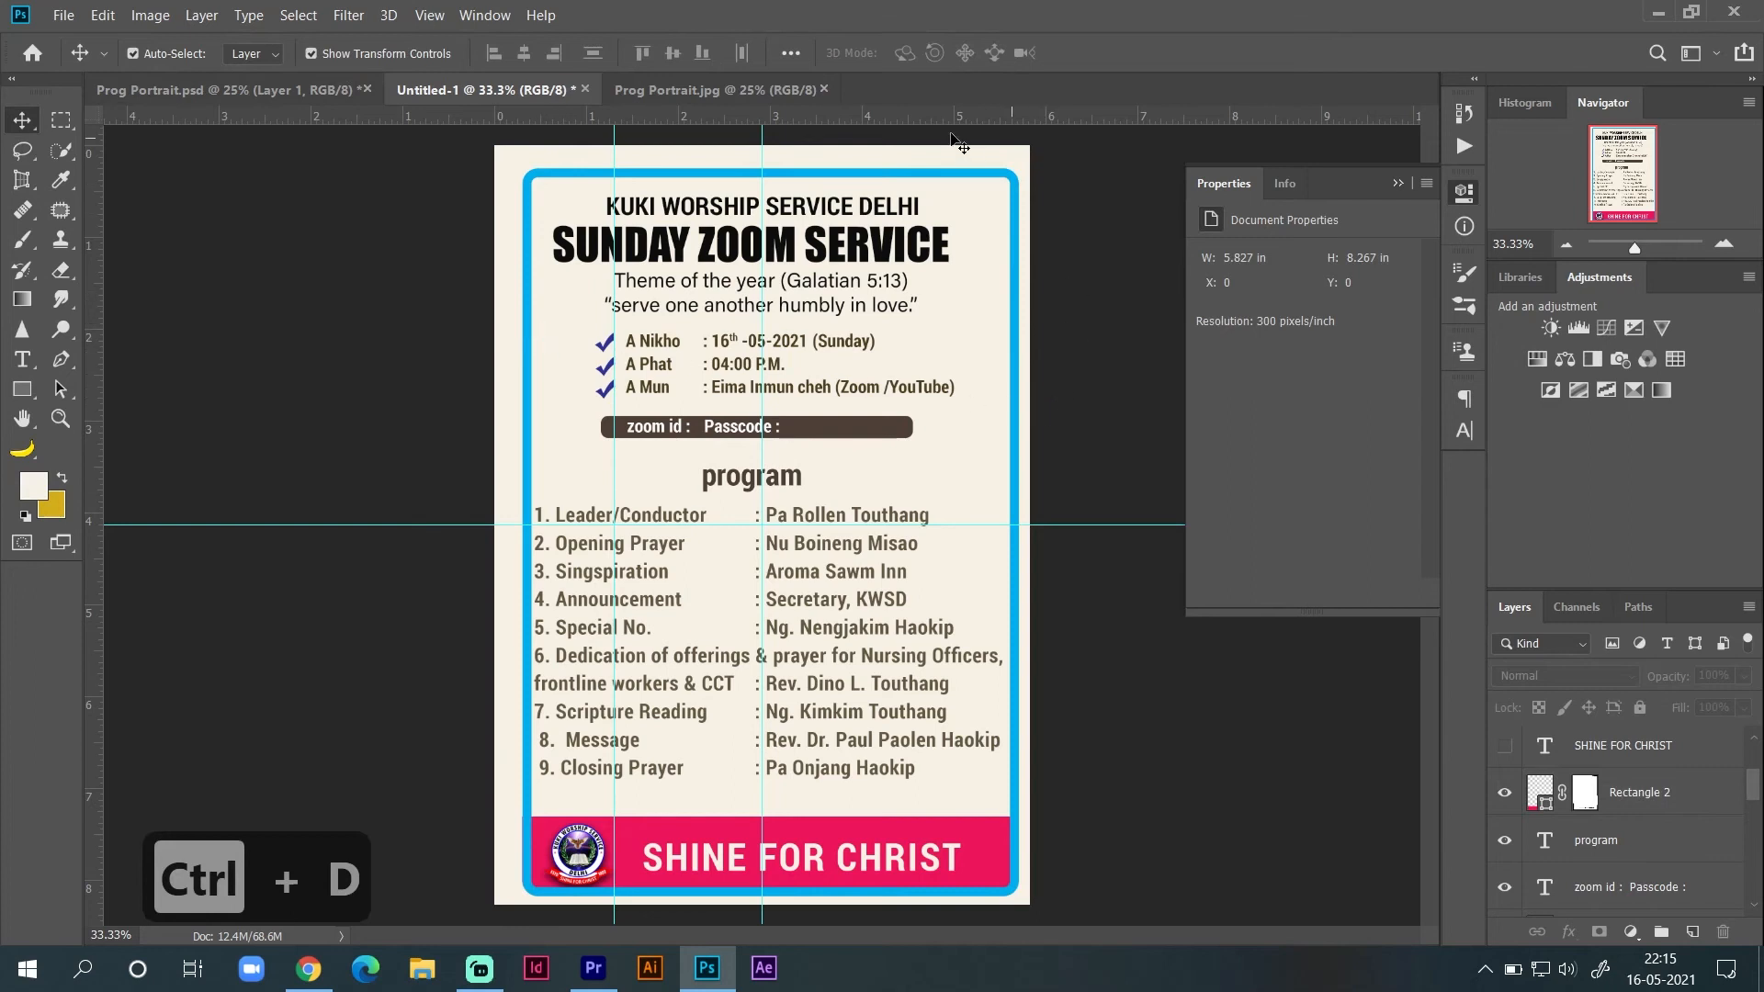
# Step: Select the footer banner, logo and blue border together and move them slightly down to Y 90 px
pyautogui.click(807, 882)
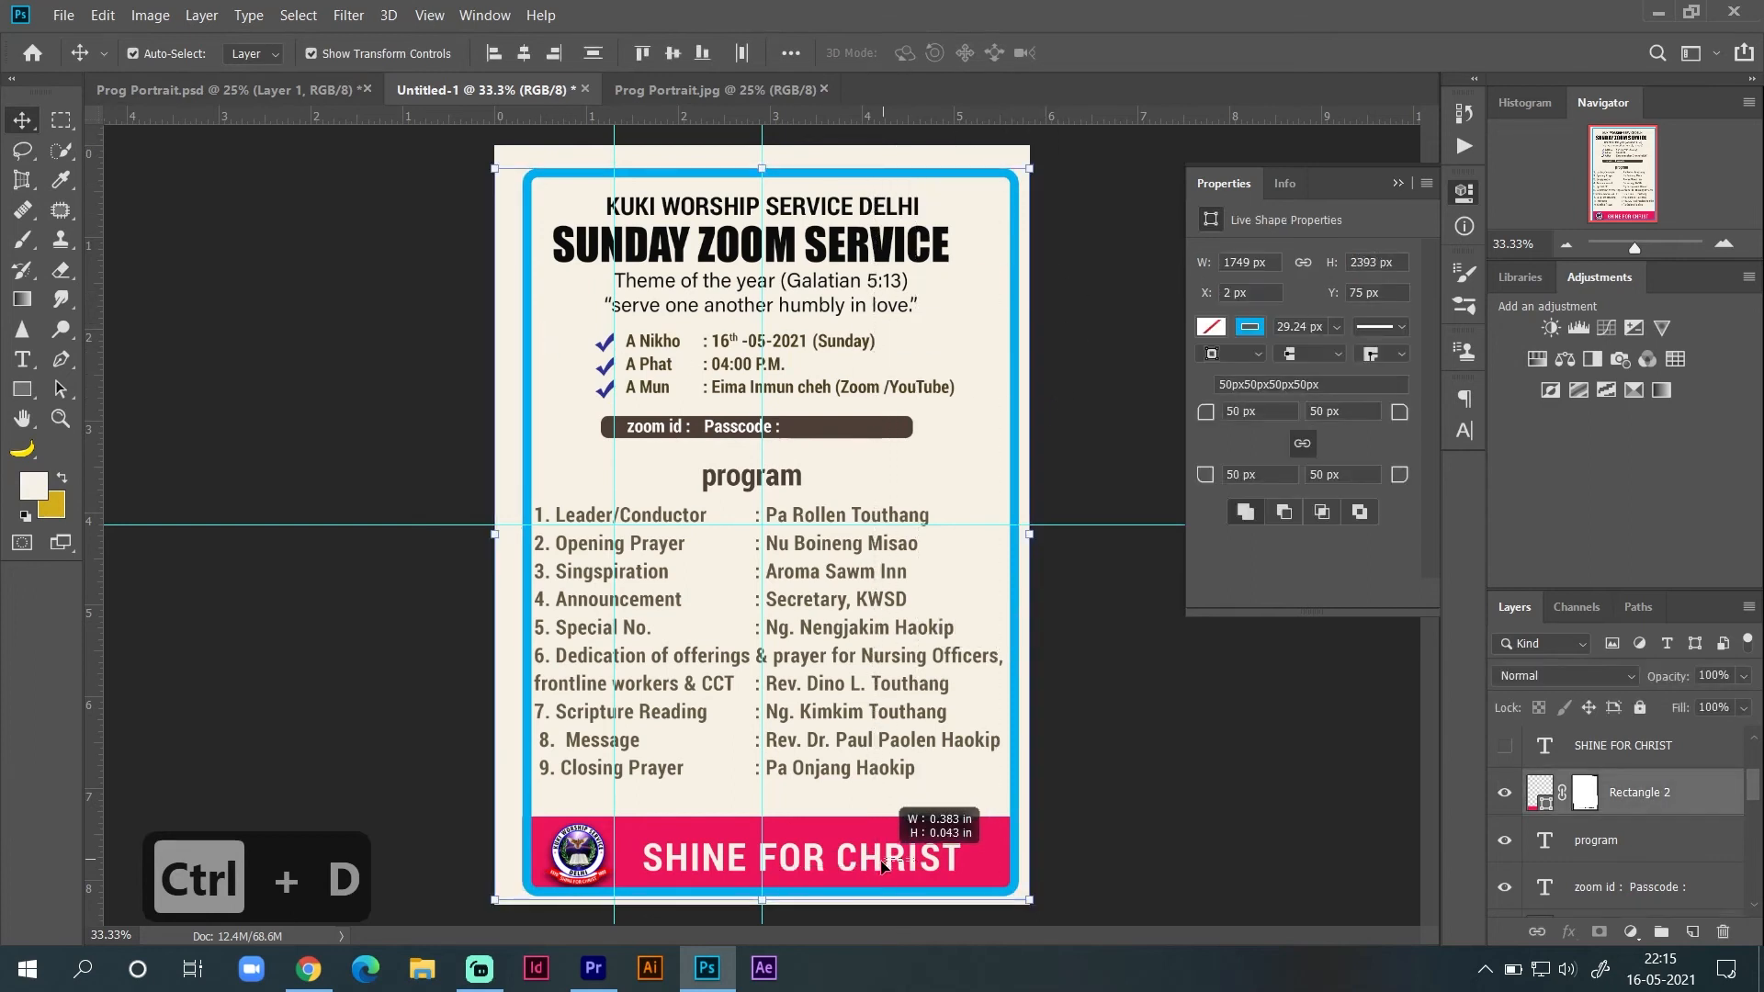
pyautogui.moveTo(989, 854)
pyautogui.mouseDown()
pyautogui.moveTo(954, 853)
pyautogui.moveTo(986, 858)
pyautogui.mouseUp()
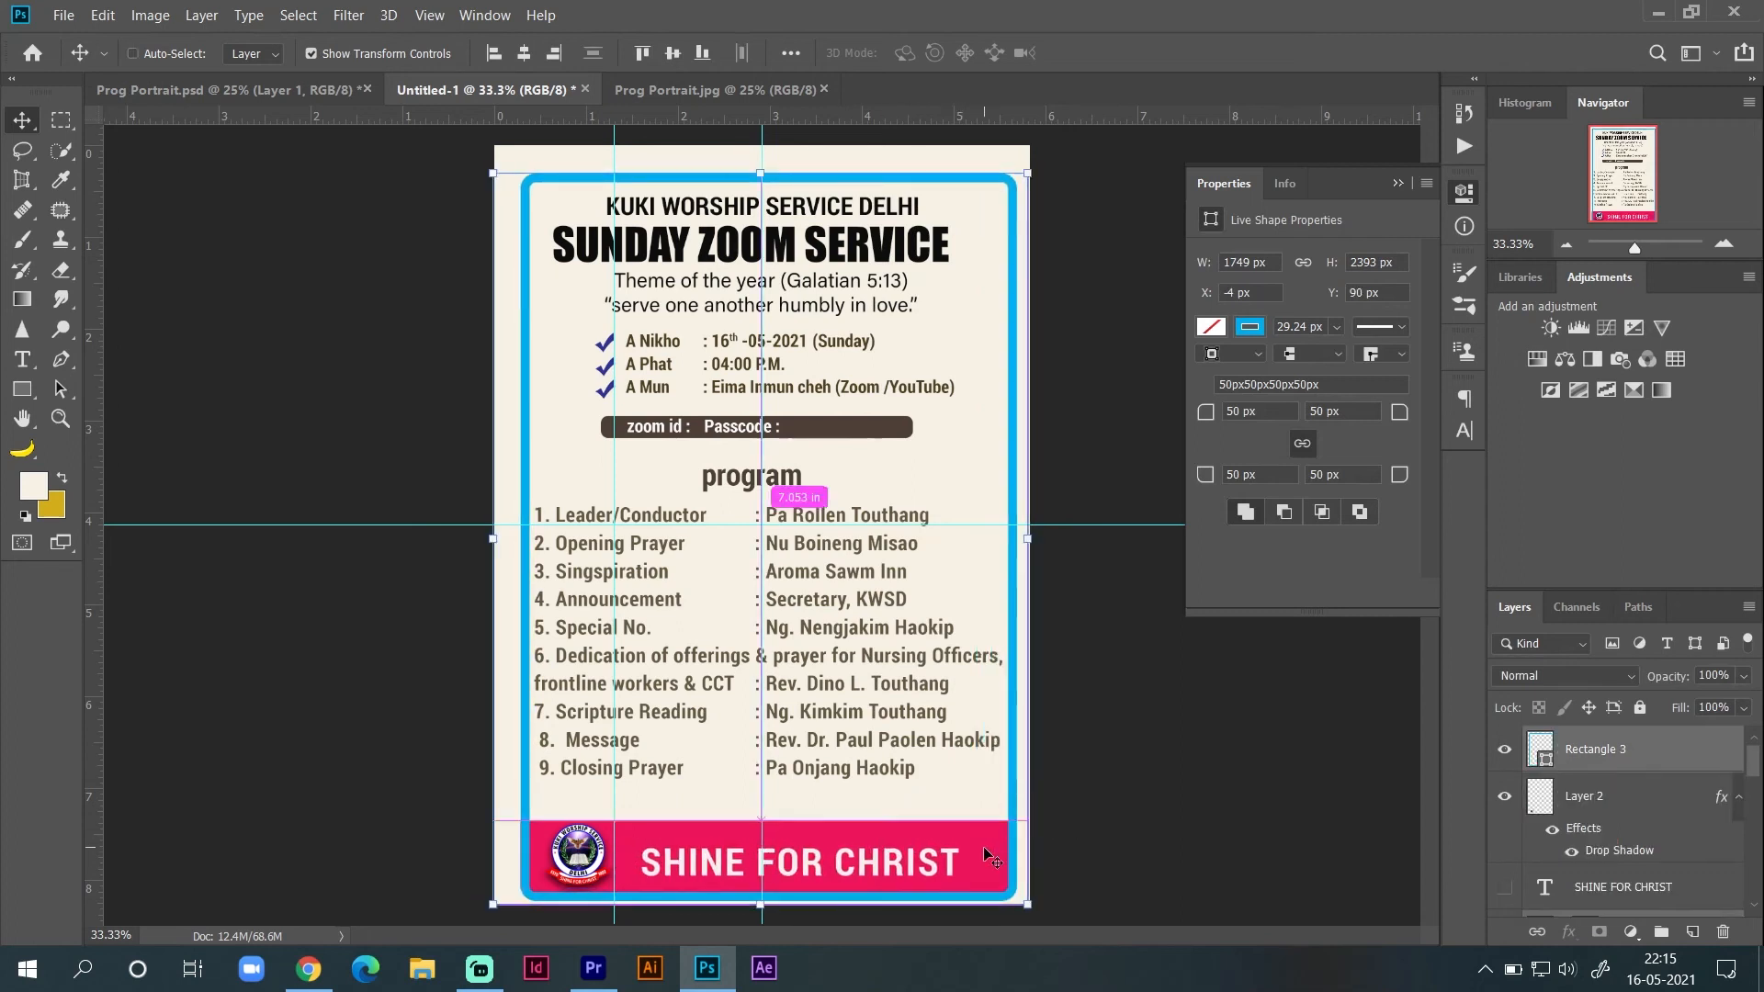
# Step: Undo the last downward move of the footer banner, logo and blue border, and leave no layer selected
pyautogui.hotkey('ctrl', 'z')
pyautogui.click(954, 659)
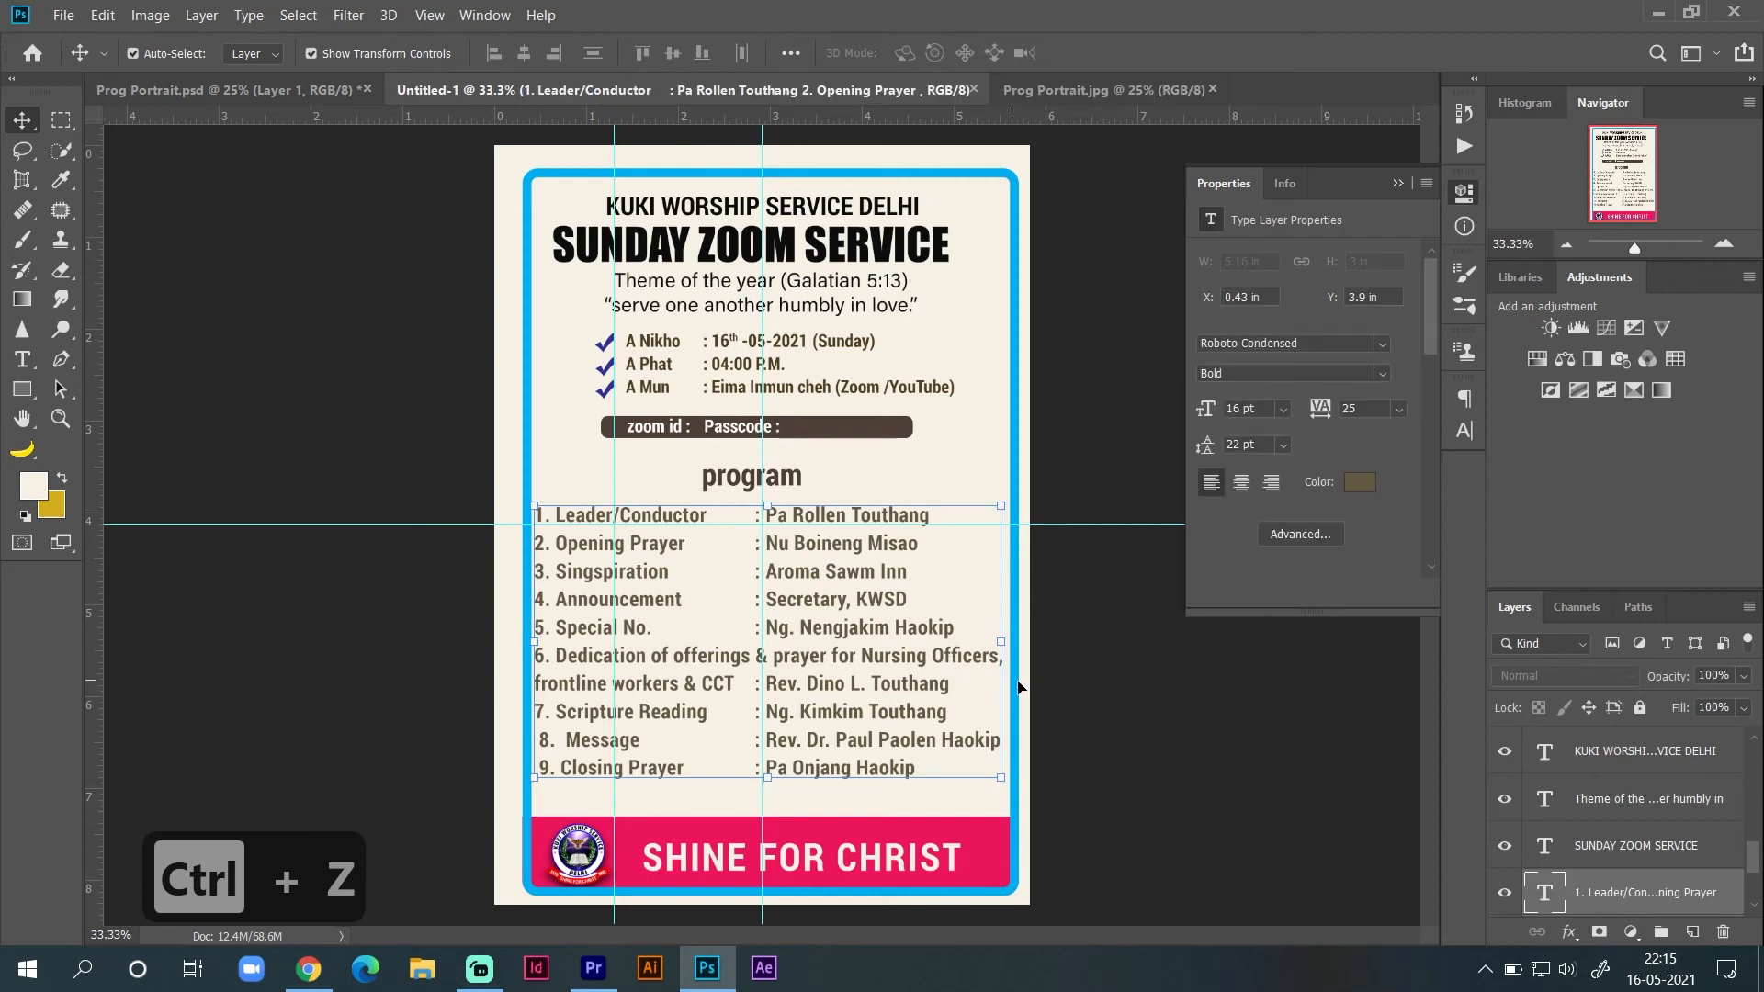
pyautogui.click(1094, 181)
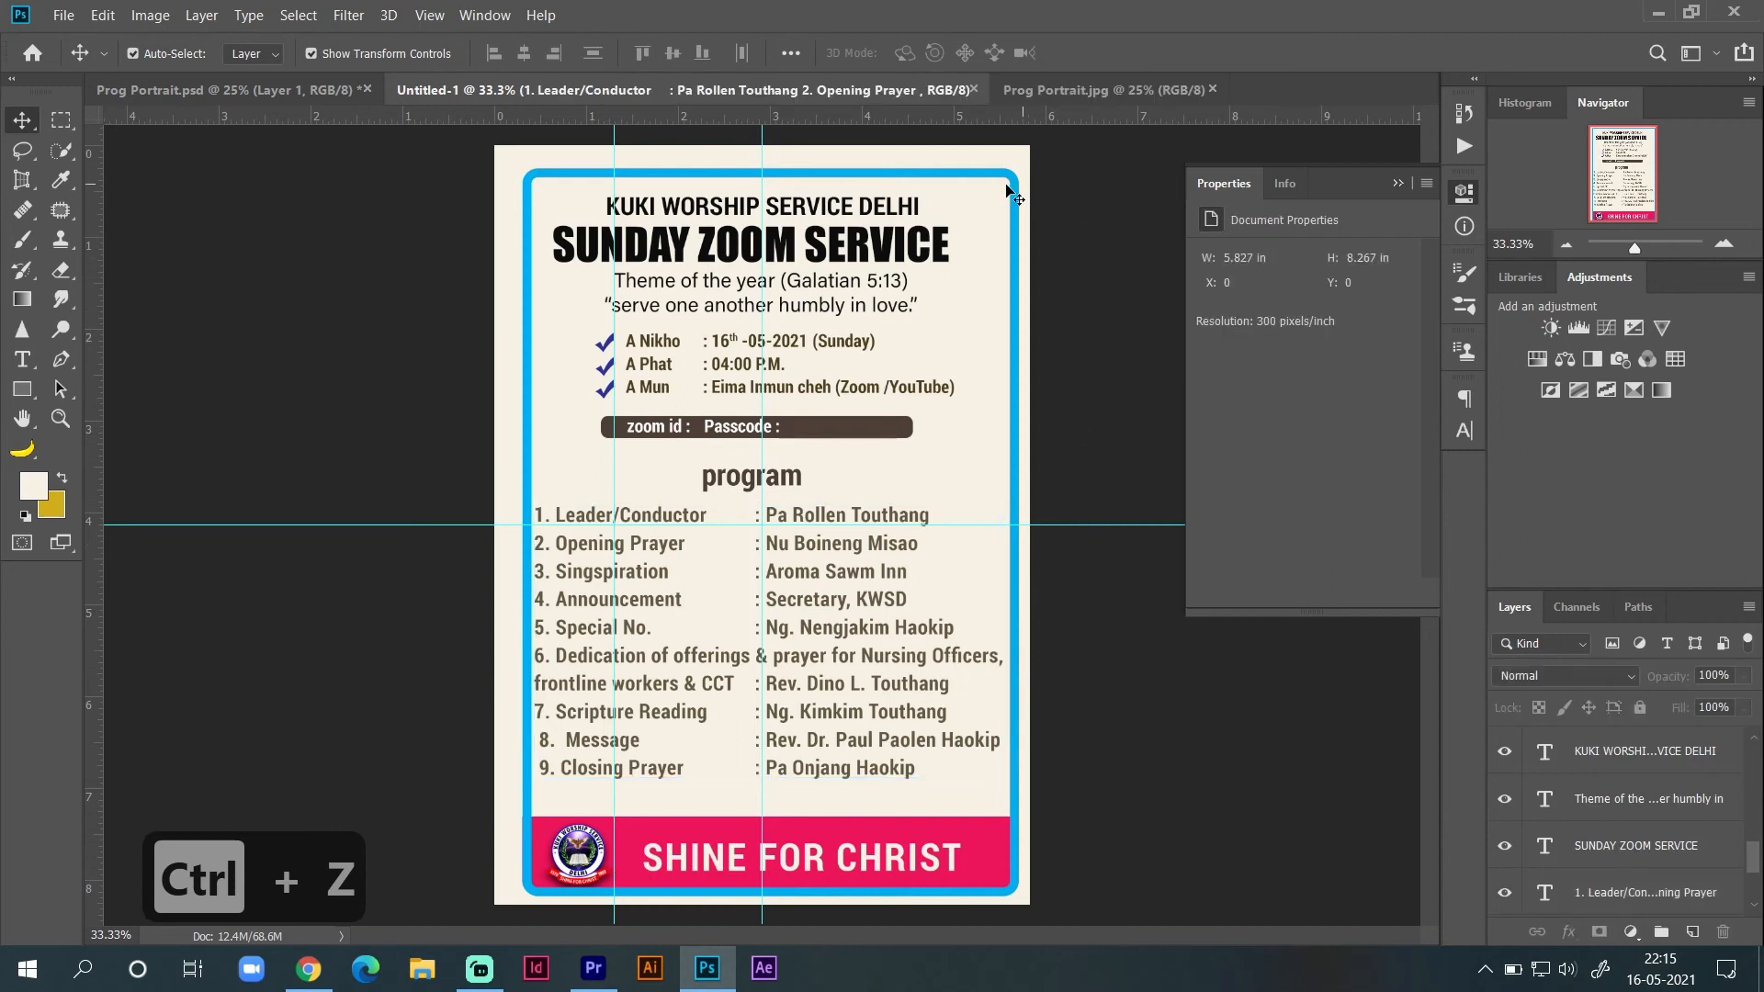
# Step: Select all text, footer, logo and border layers together, nudge them slightly left to centre them on the page, and deselect
pyautogui.click(1014, 189)
pyautogui.hotkey('ctrl', 'a')
pyautogui.hotkey('ctrl', 'd')
pyautogui.keyDown('ctrl'); pyautogui.click(1628, 796); pyautogui.keyUp('ctrl')
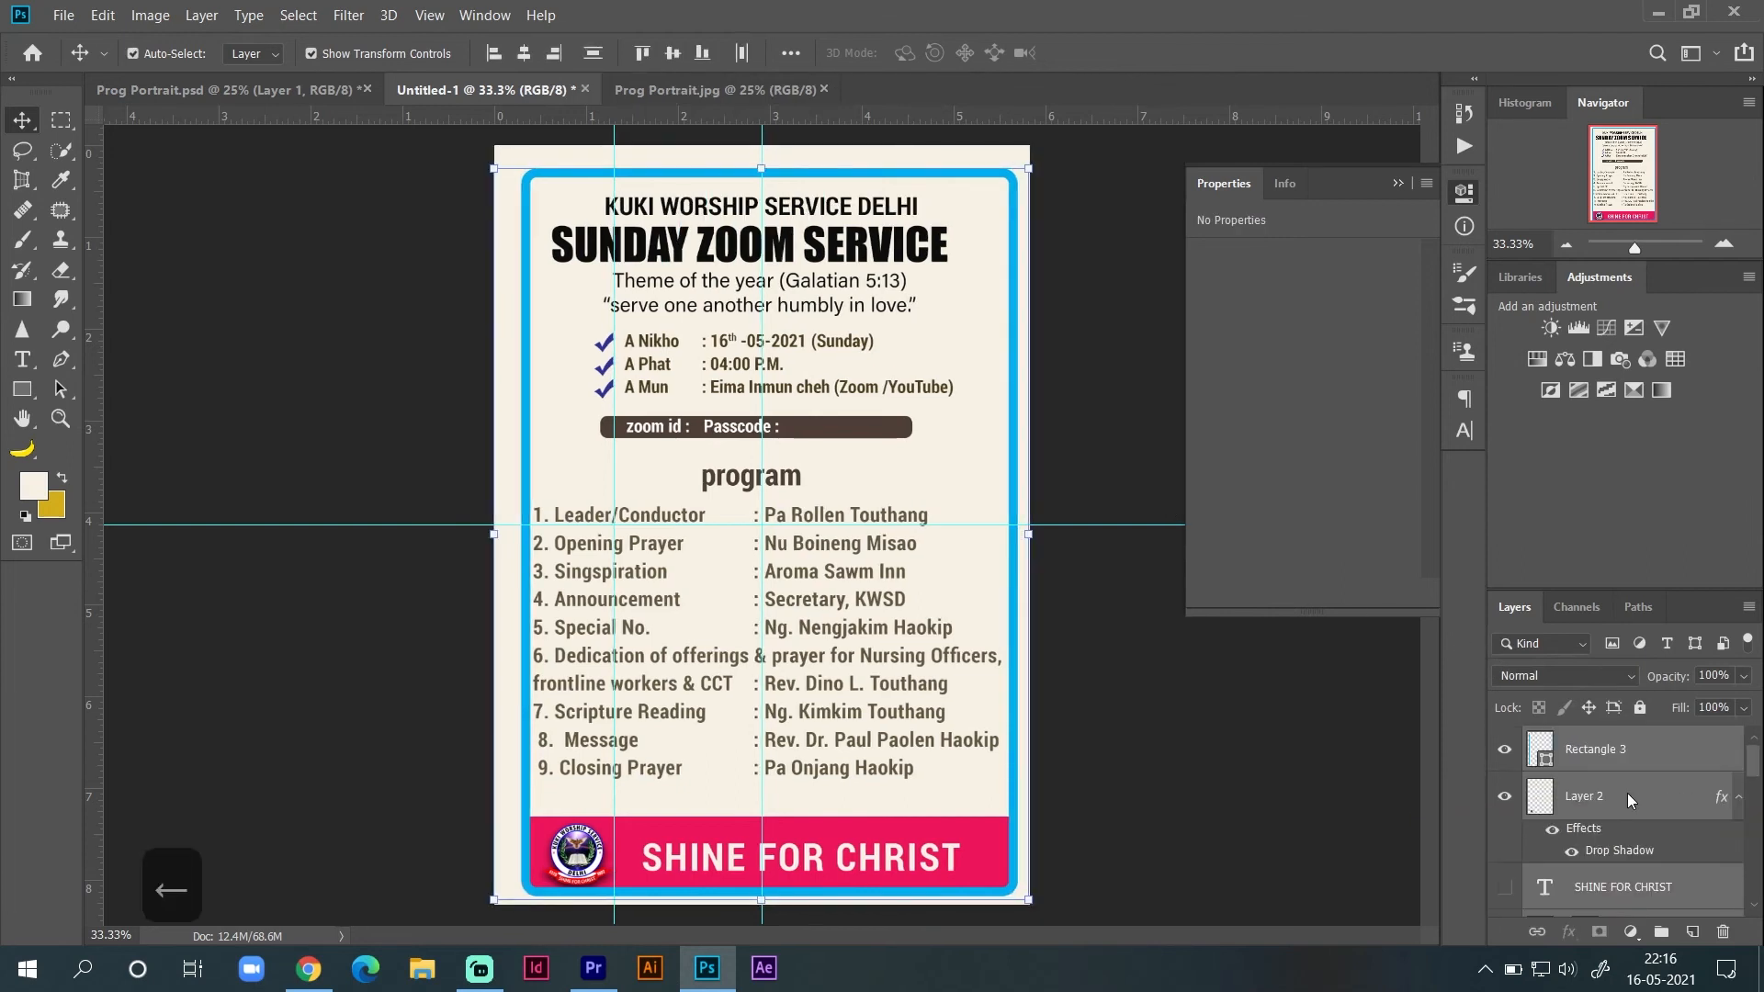
pyautogui.press('Left')
pyautogui.press('Left')
pyautogui.press('Left')
pyautogui.press('Left')
pyautogui.press('Left')
pyautogui.press('Left')
pyautogui.press('Left')
pyautogui.press('Left')
pyautogui.press('Left')
pyautogui.press('Left')
pyautogui.press('Left')
pyautogui.press('Left')
pyautogui.press('Left')
pyautogui.press('Left')
pyautogui.press('Left')
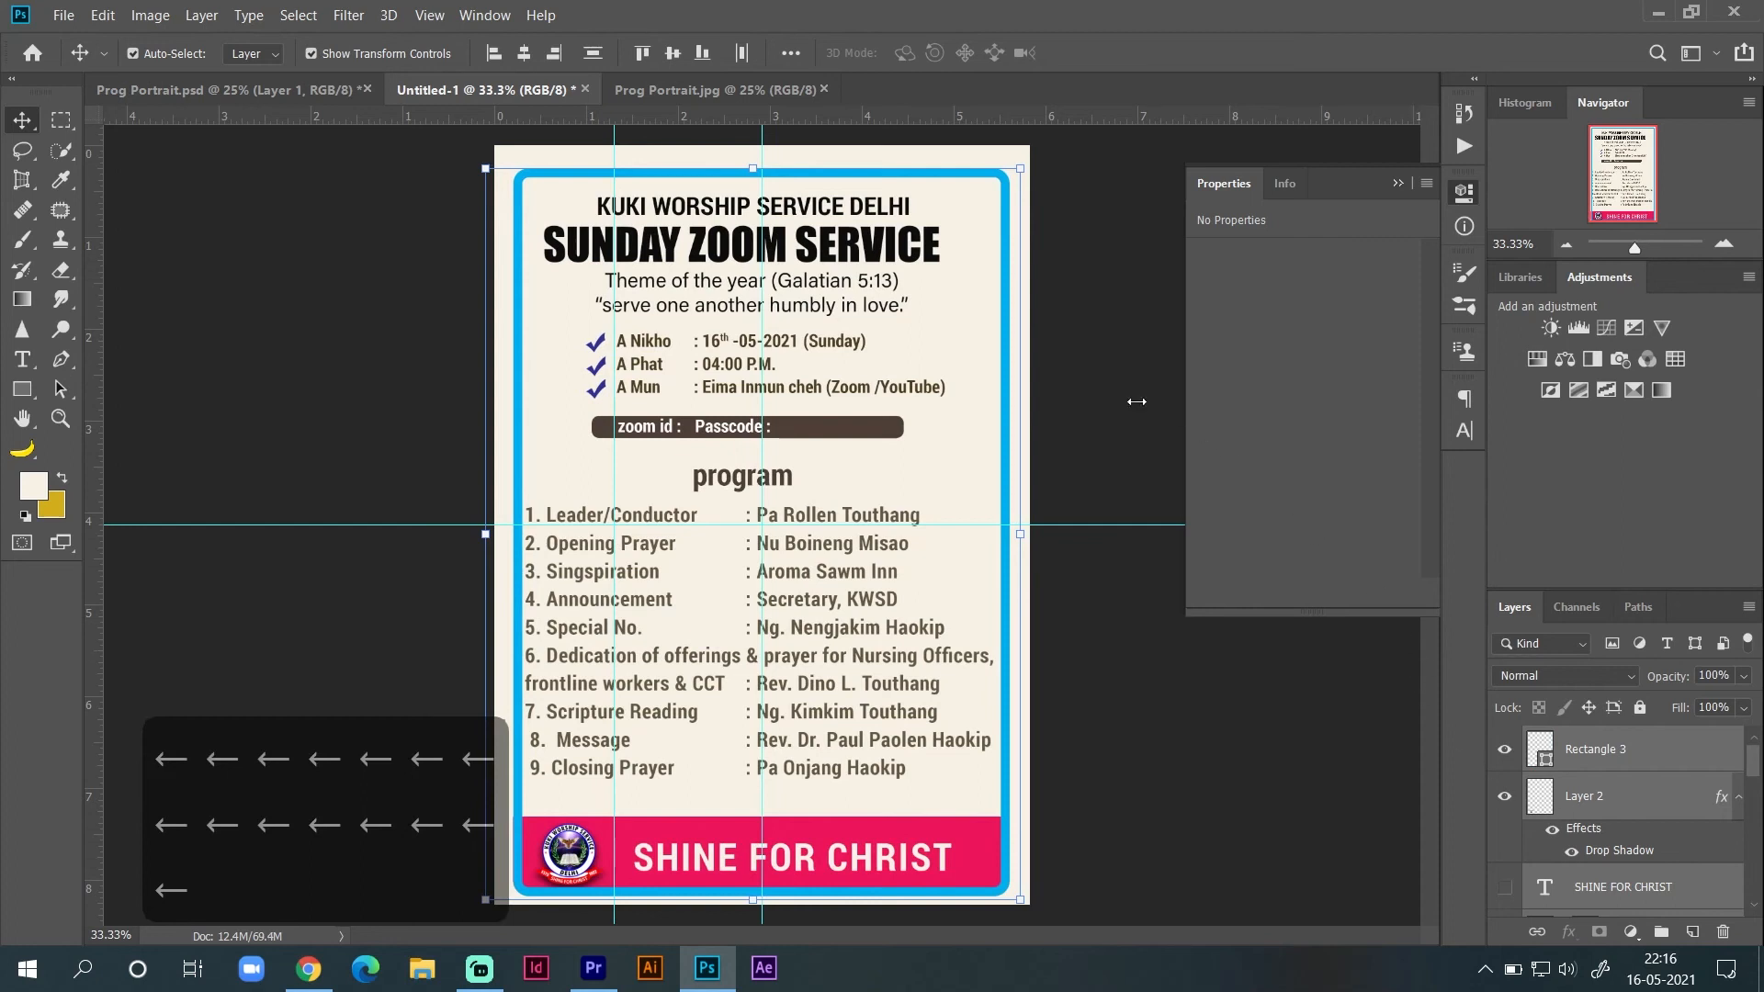
pyautogui.click(164, 228)
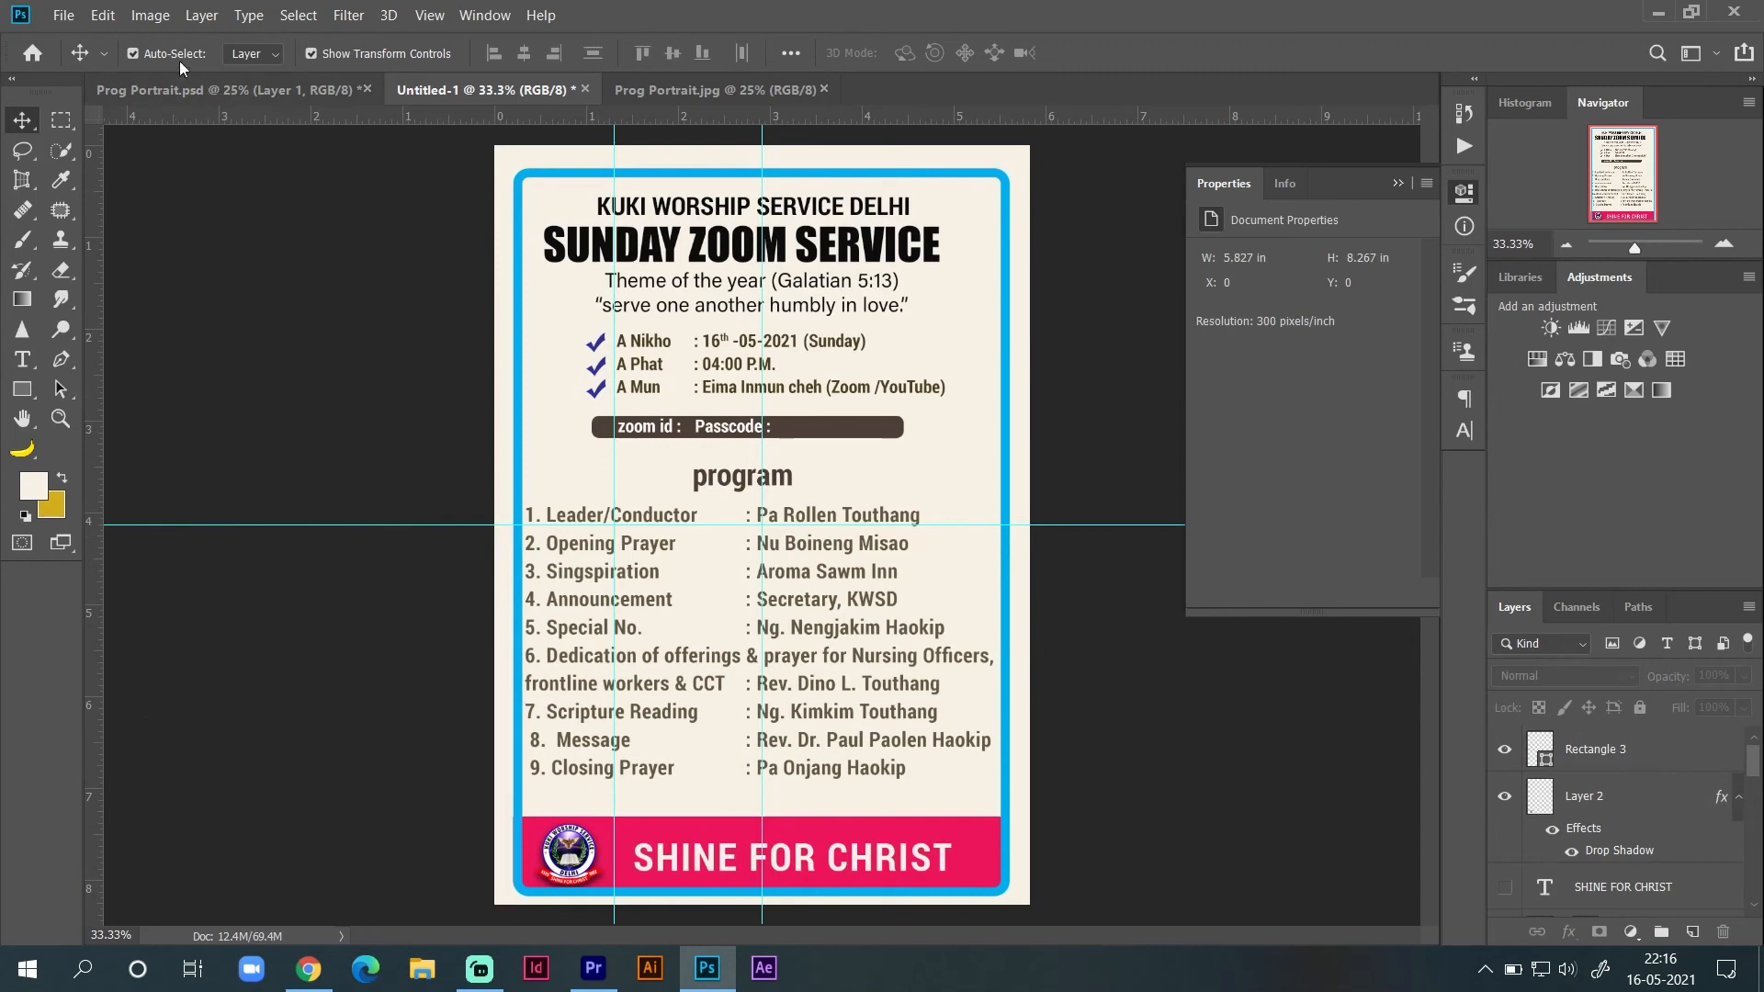
# Step: Save the layout to the Desktop as a JPEG named tutorial with Maximum quality 12 and the Baseline ("Standard") format
pyautogui.click(77, 16)
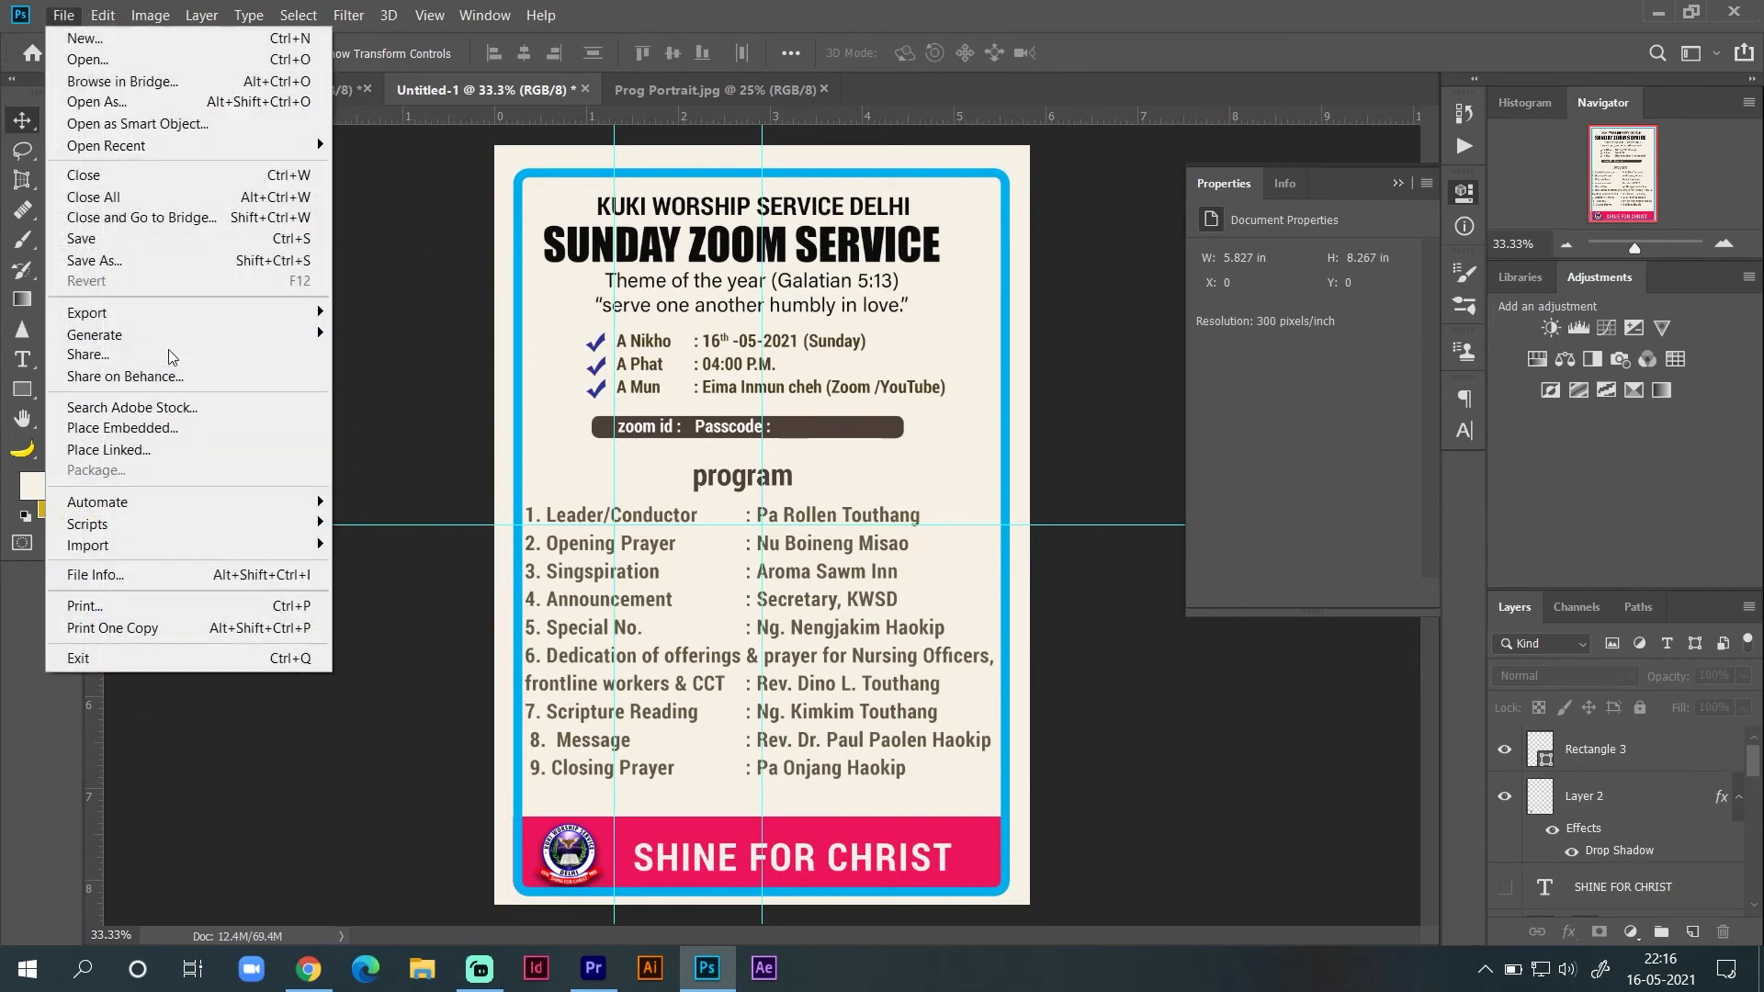
pyautogui.click(172, 263)
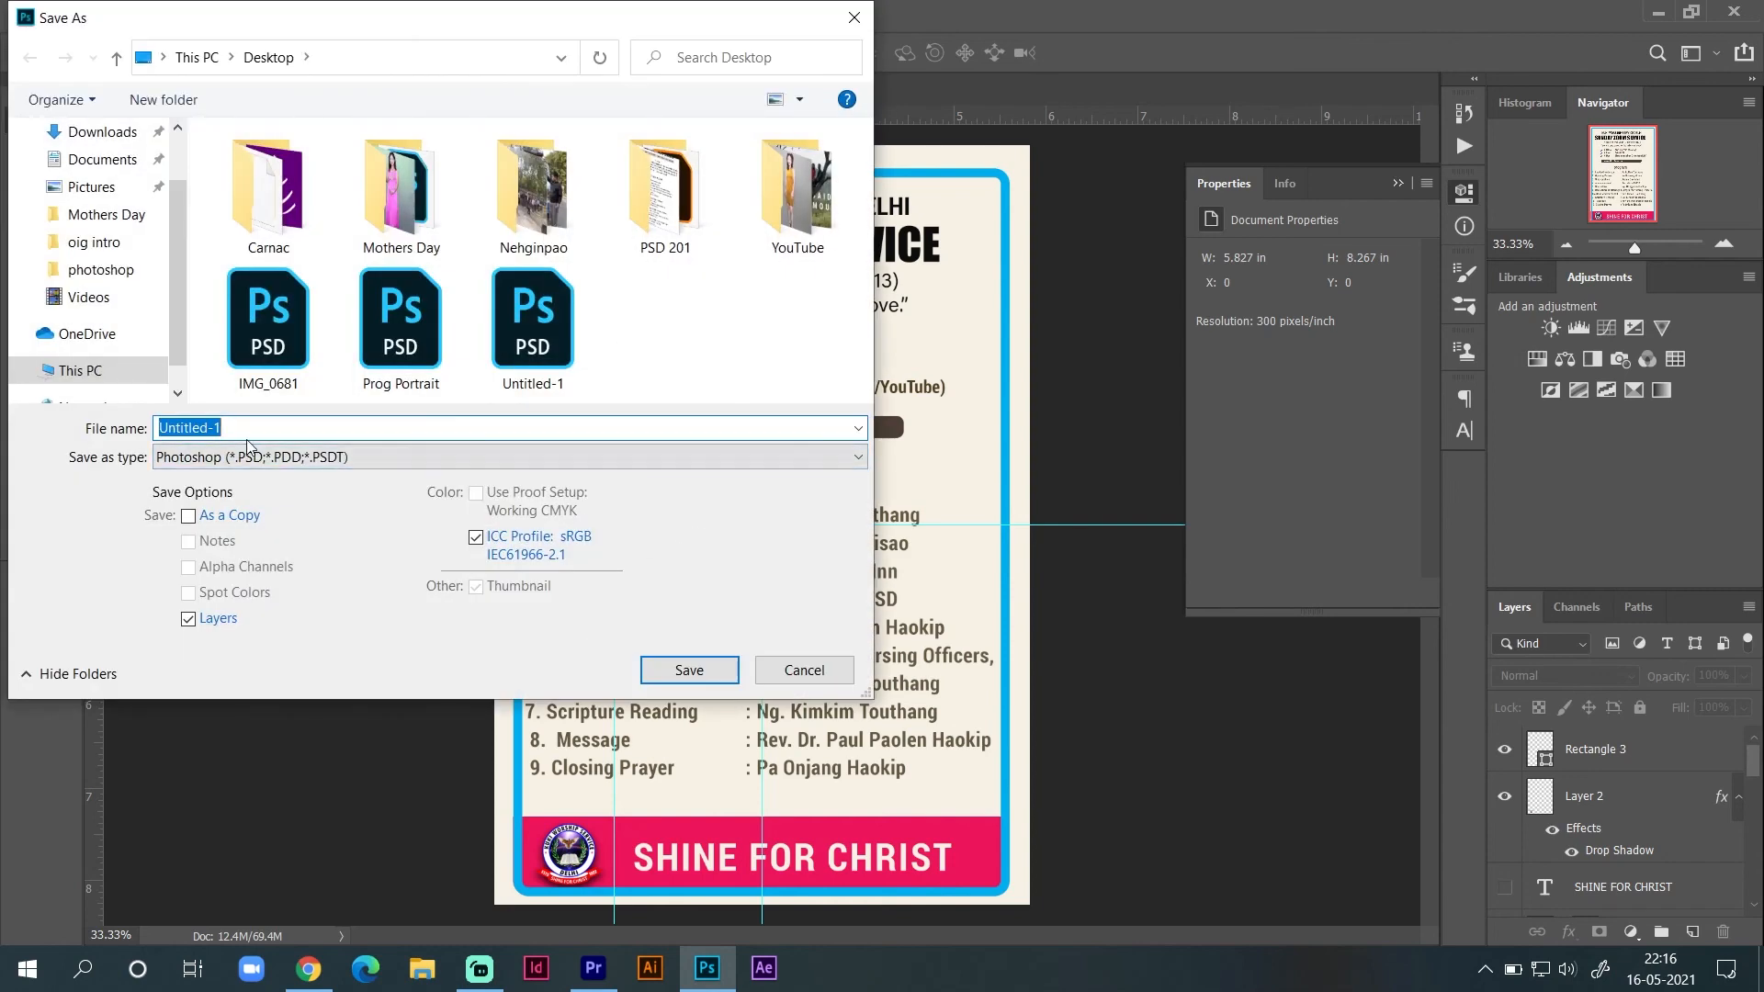
pyautogui.write('tutorial')
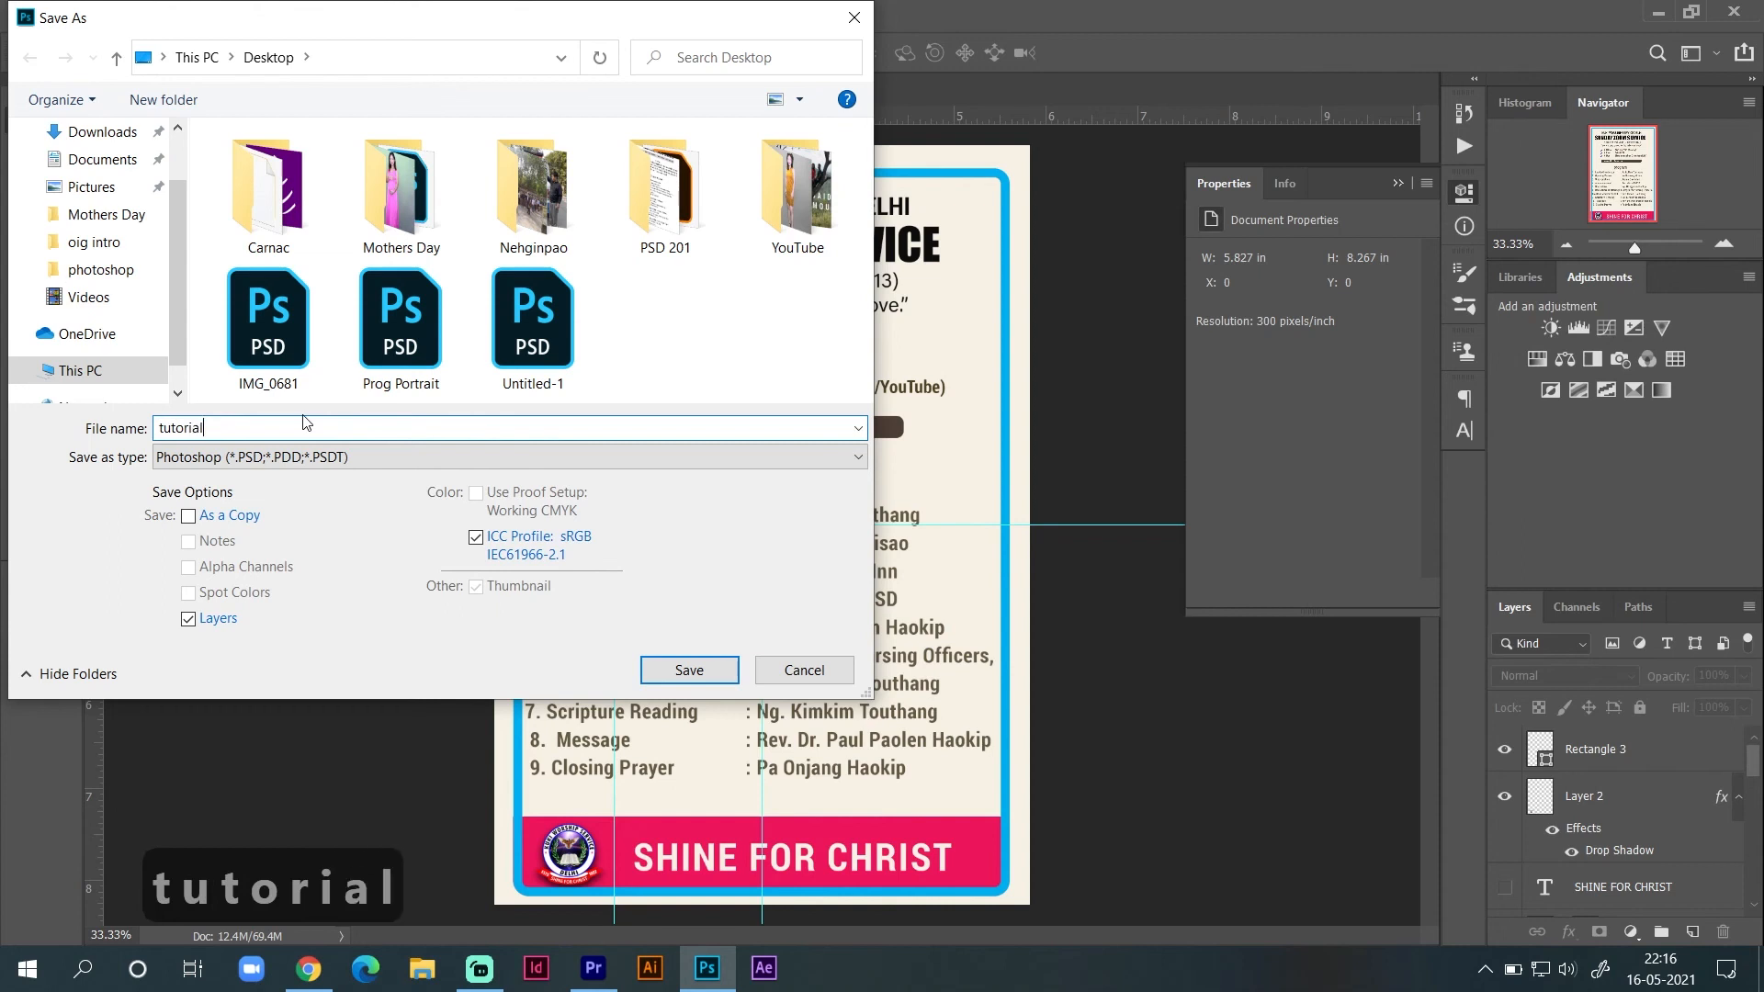
pyautogui.click(319, 465)
pyautogui.click(303, 658)
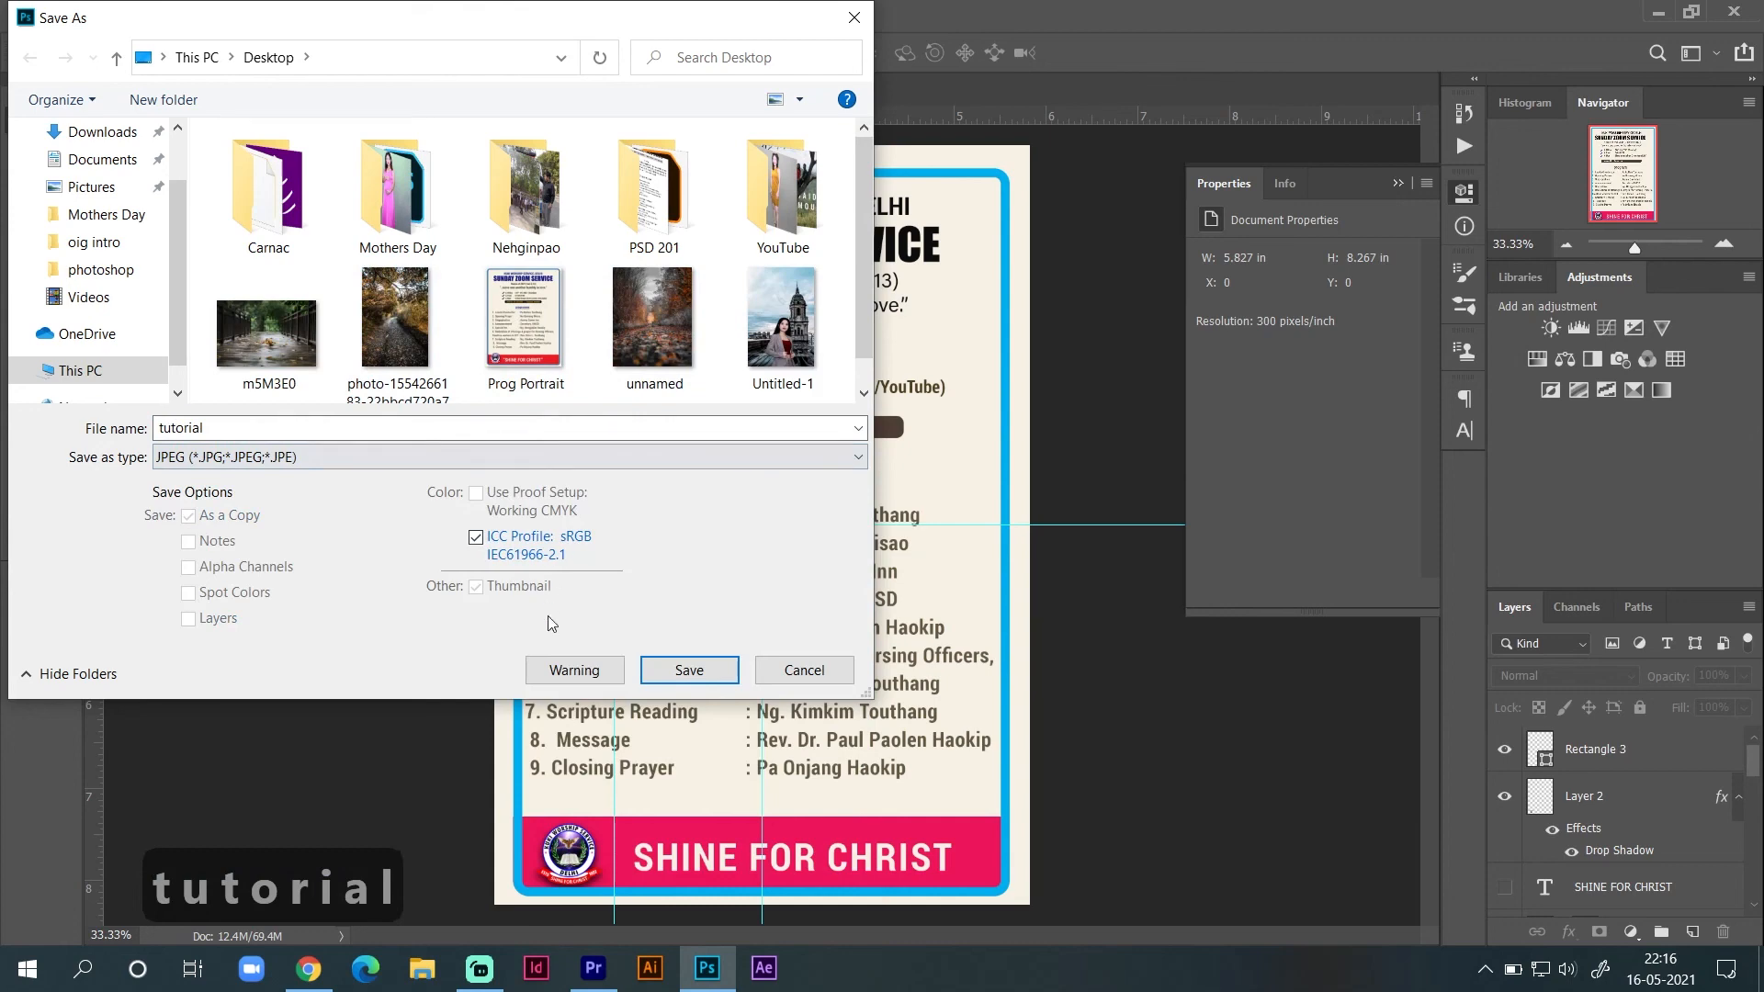
pyautogui.click(698, 678)
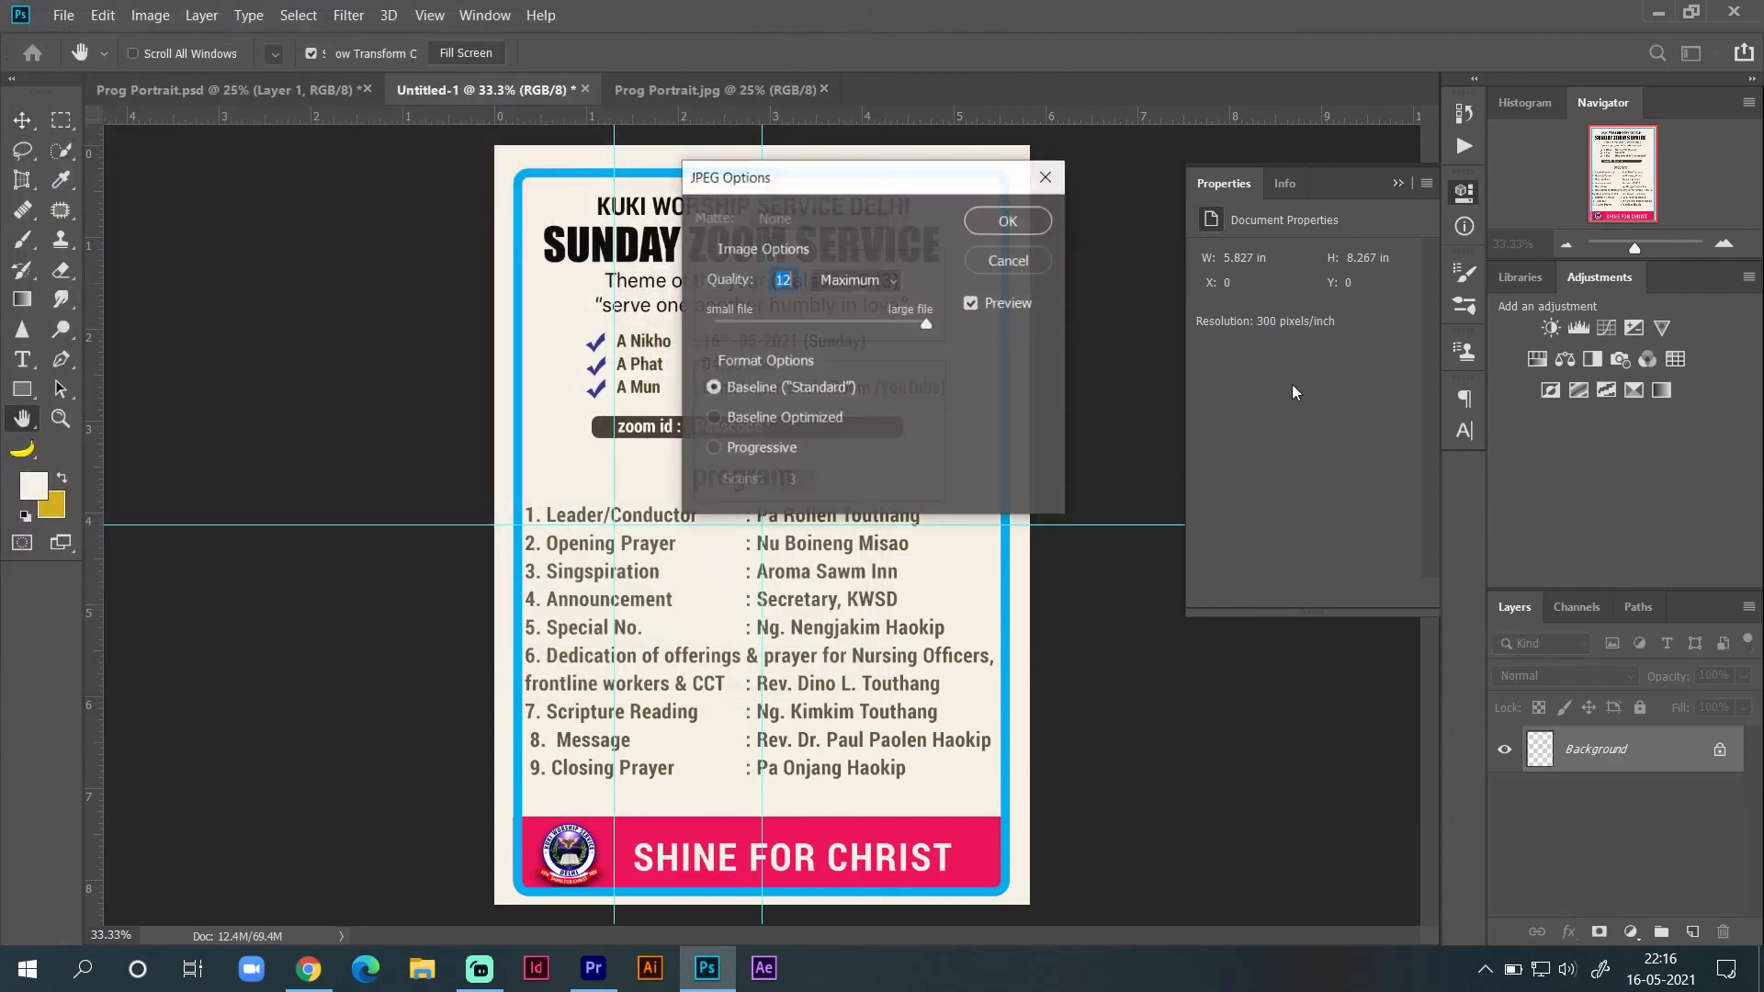
pyautogui.click(1017, 228)
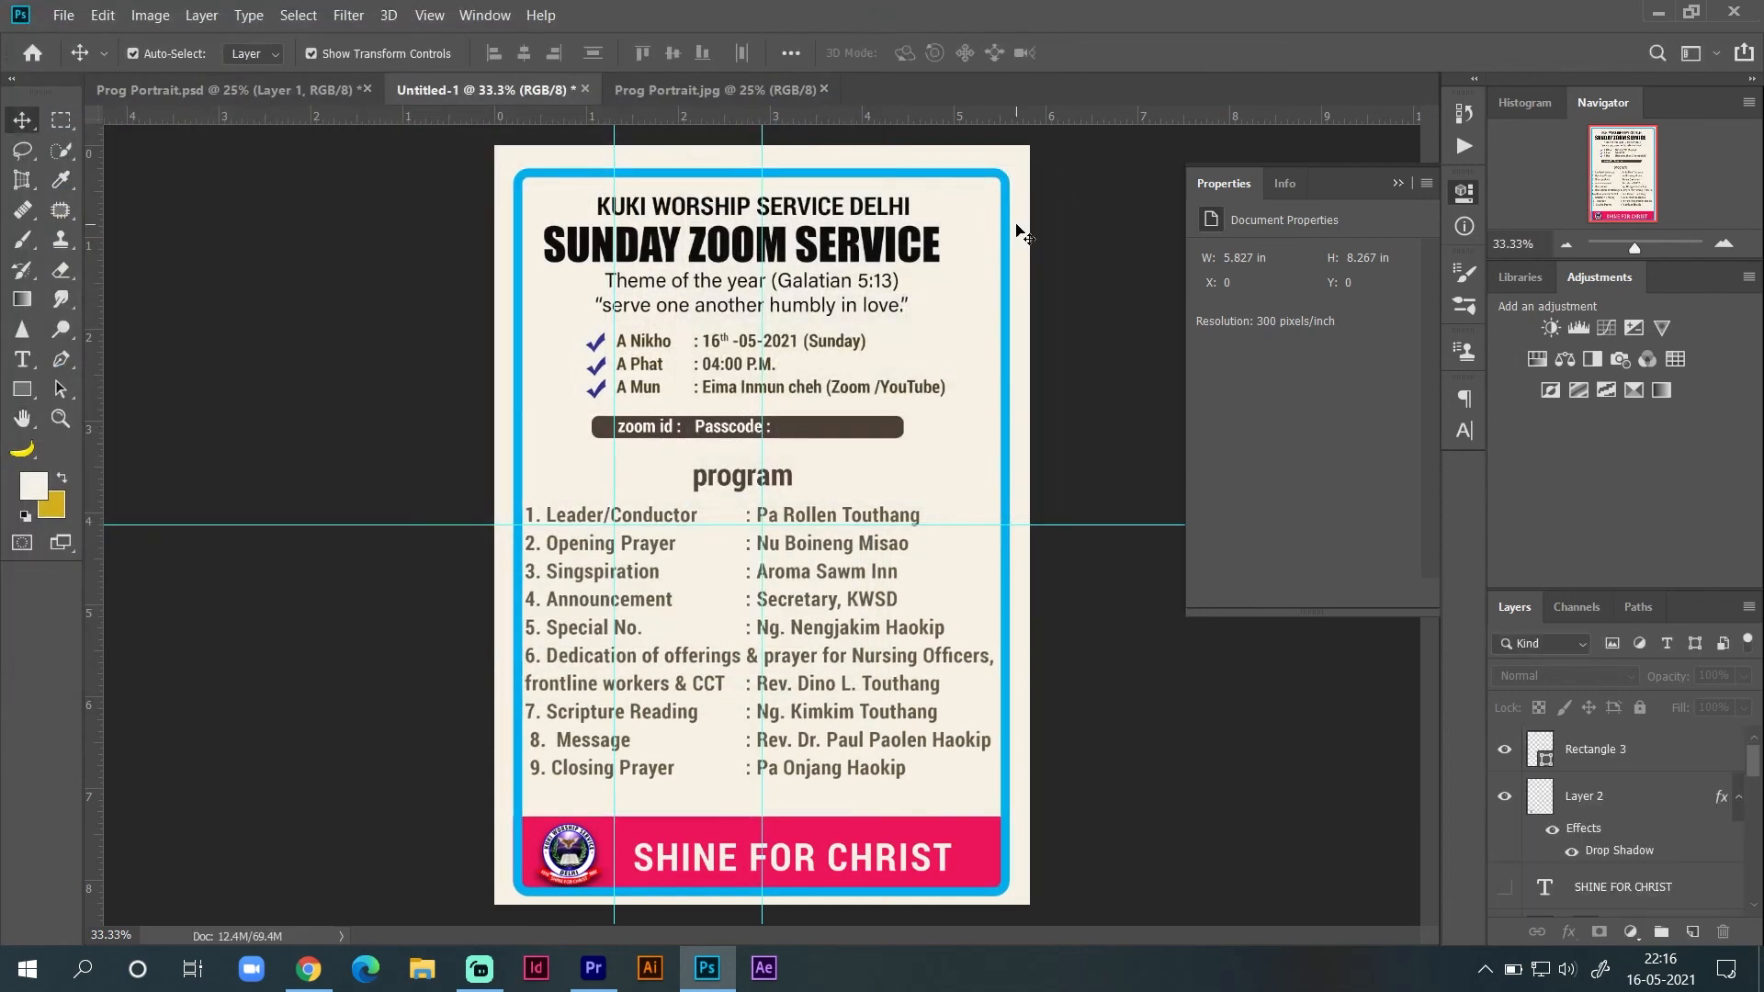
# Step: Switch to File Explorer and open the exported tutorial image in Windows Photo Viewer to check it
pyautogui.click(421, 970)
pyautogui.click(658, 313)
pyautogui.doubleClick(658, 312)
pyautogui.click(1244, 449)
pyautogui.doubleClick(1244, 449)
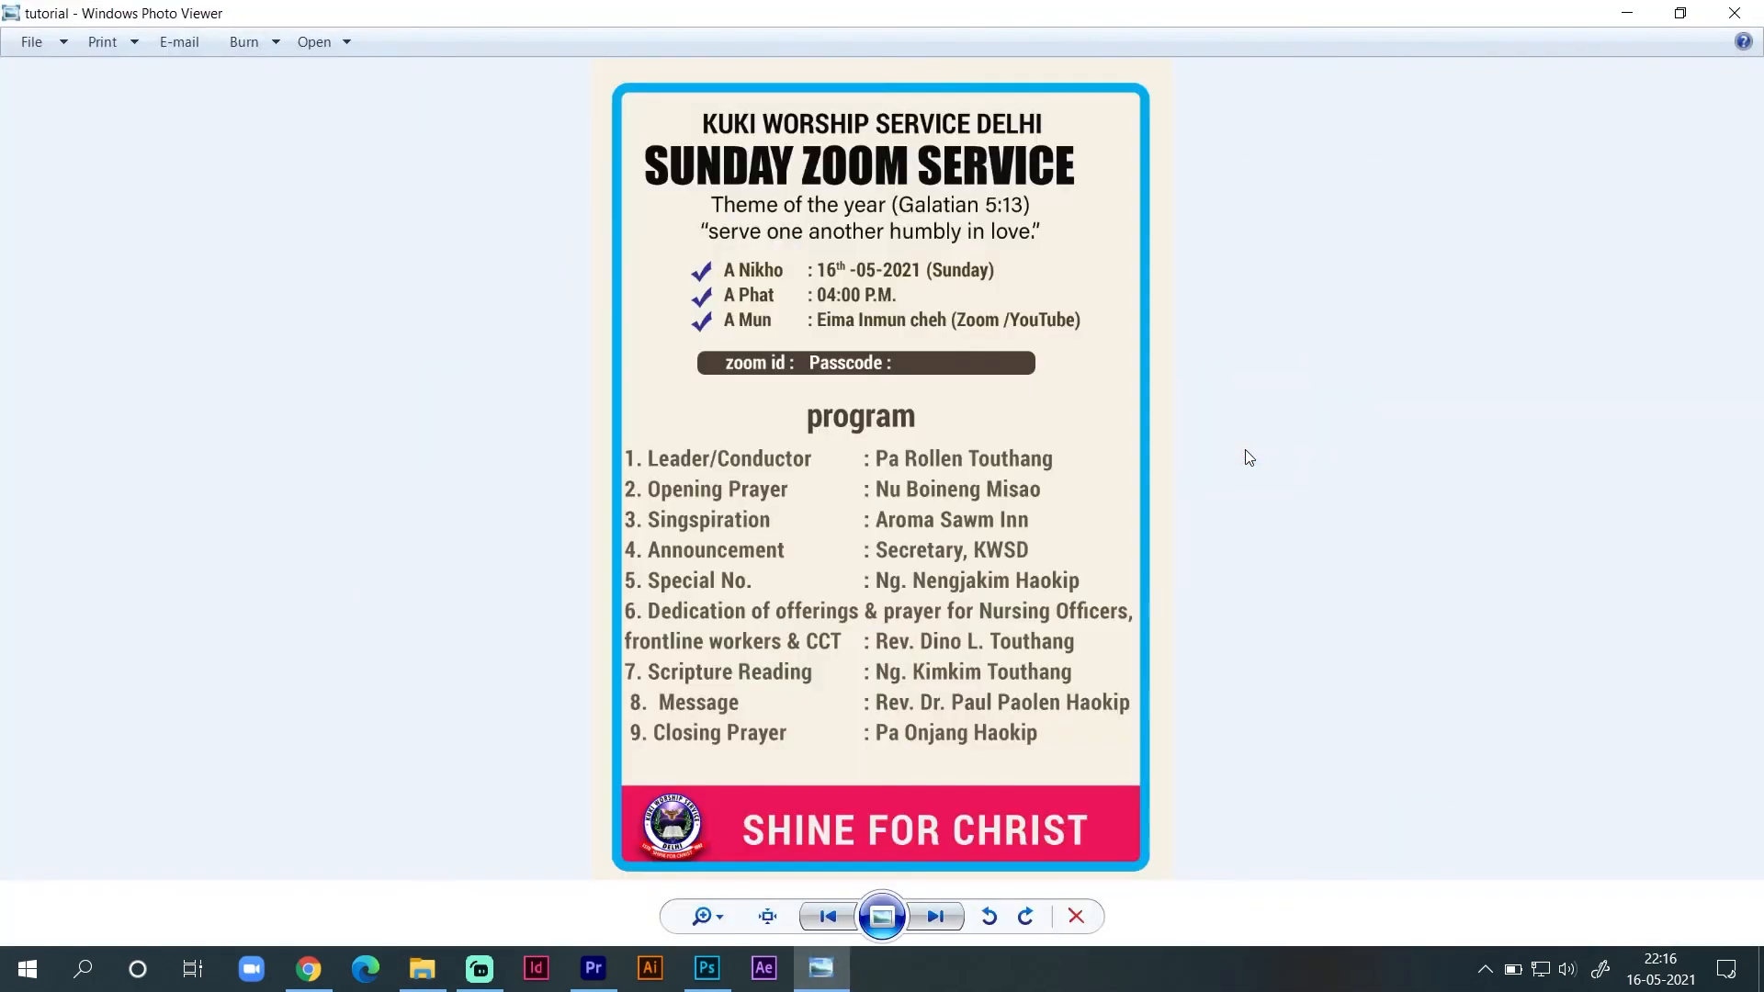